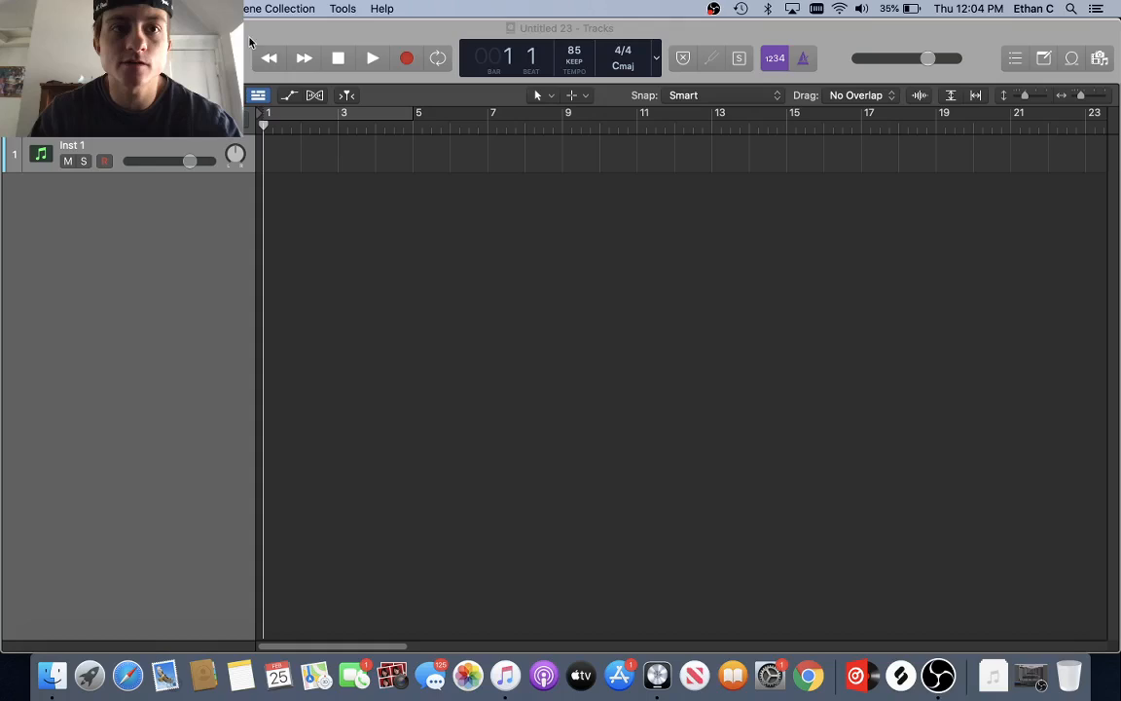
- Load the PN Ballad Grand Piano preset in the Inst 1 track's Nexus 2 instrument and close the mixer
{"action": "left_click", "coordinate": [332, 36]}
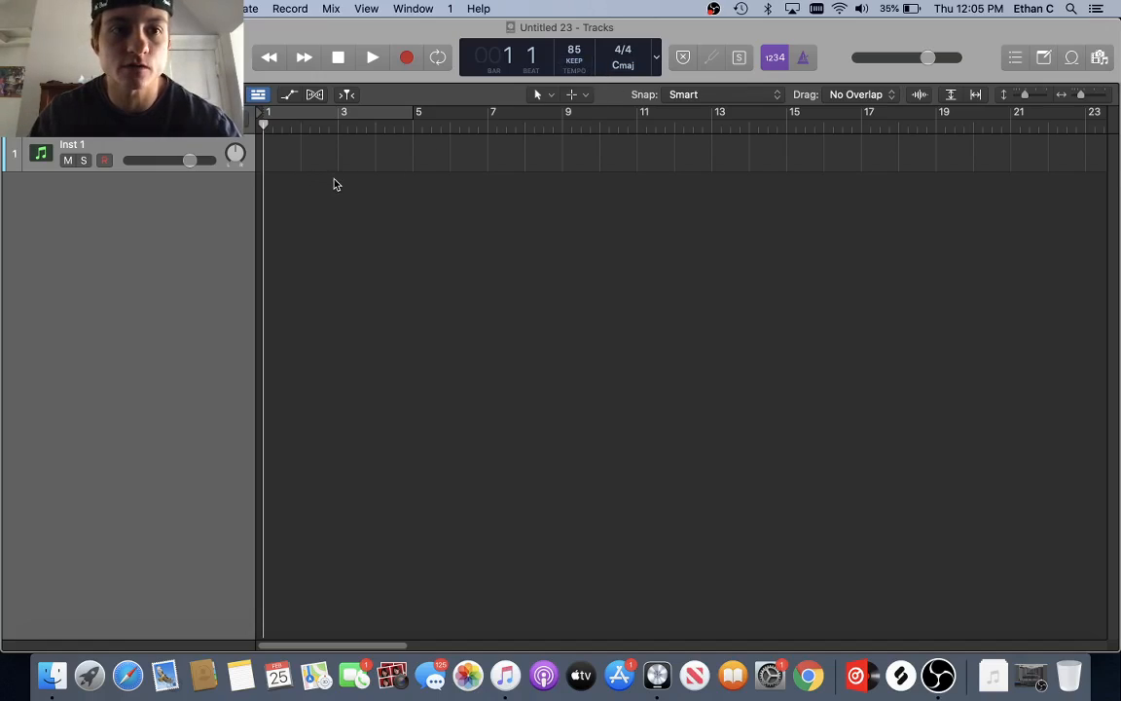
{"action": "key", "text": "x"}
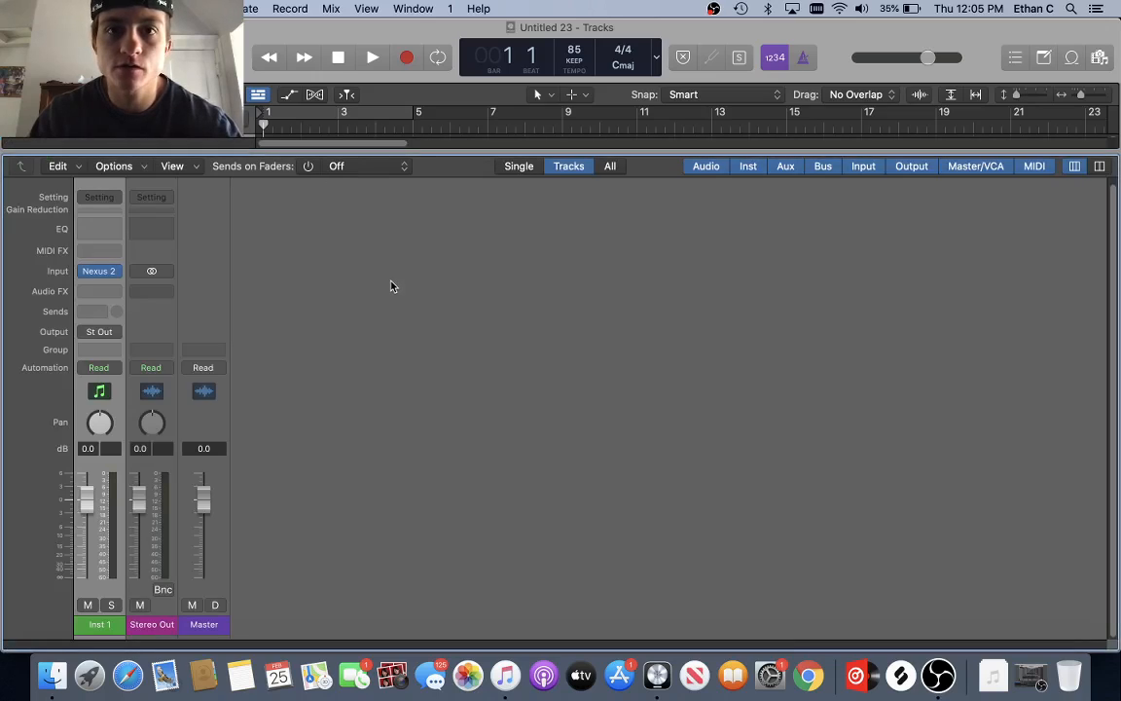
{"action": "left_click", "coordinate": [98, 271]}
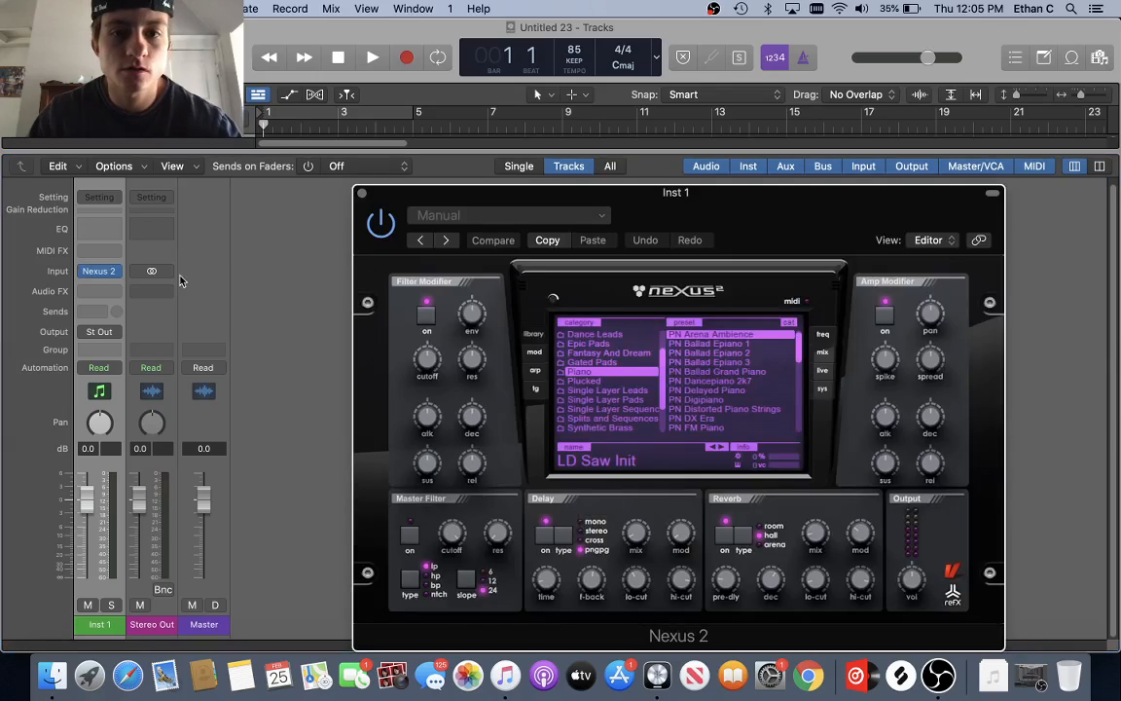
{"action": "left_click_drag", "start_coordinate": [784, 252], "coordinate": [632, 174]}
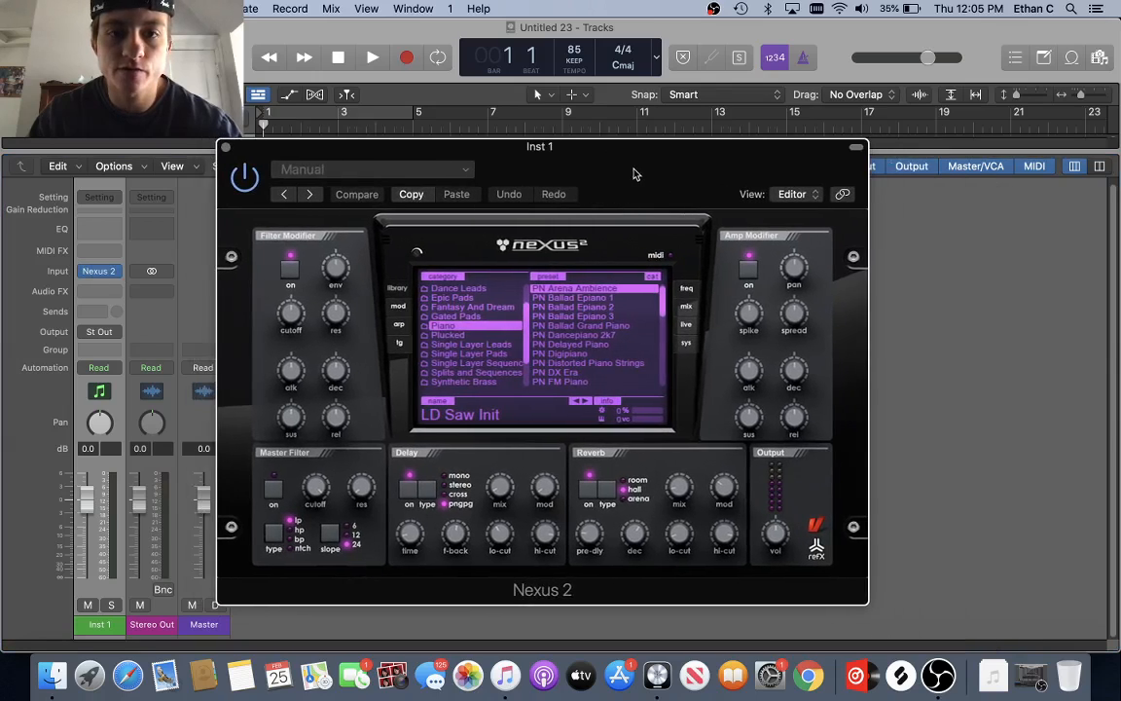
{"action": "left_click", "coordinate": [584, 327]}
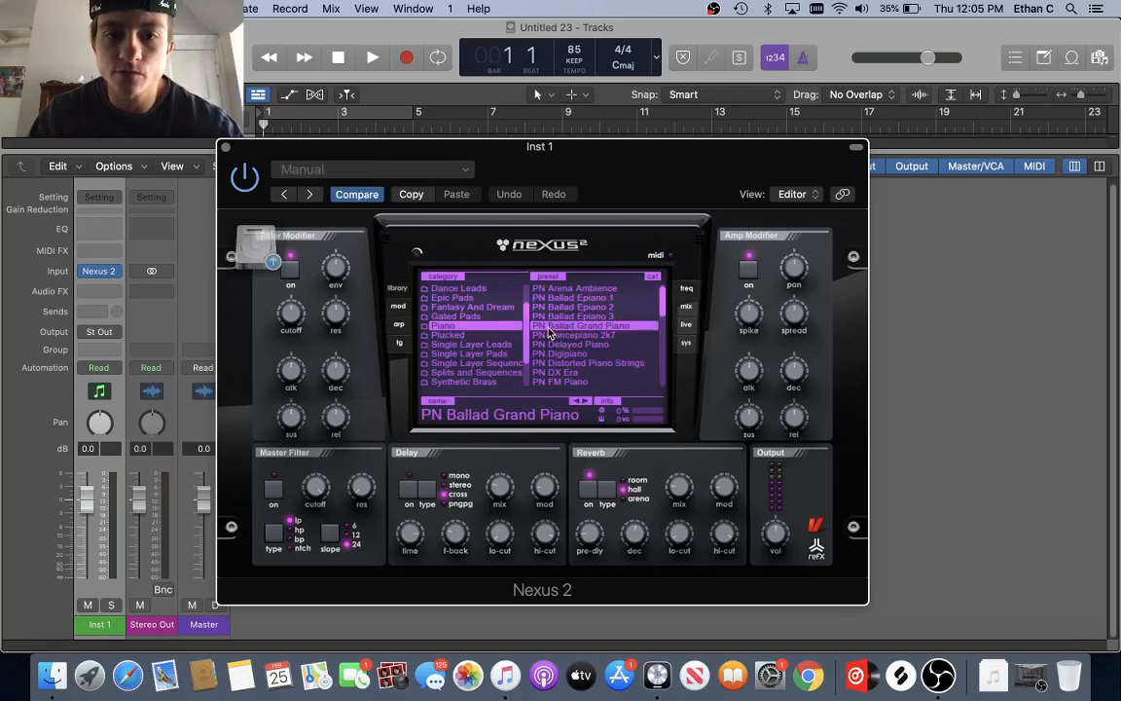
{"action": "left_click", "coordinate": [226, 147]}
{"action": "key", "text": "x"}
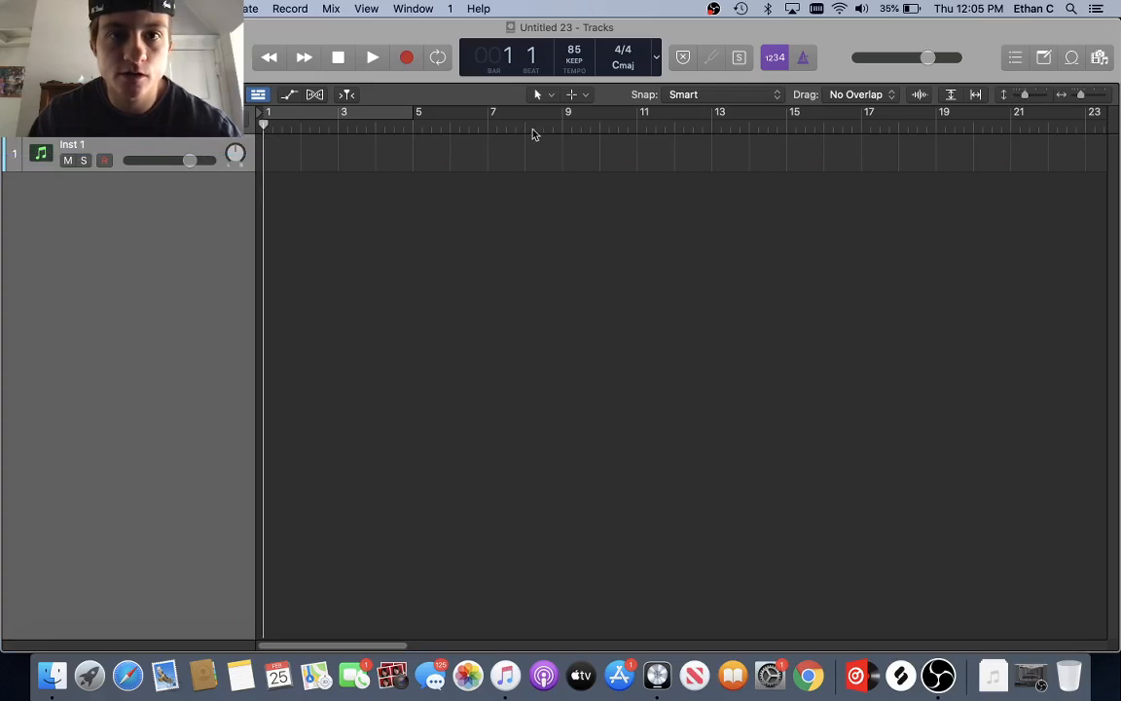
- Use the Pencil tool to draw an empty region at bar 1 on Inst 1, extended to two bars
{"action": "left_click", "coordinate": [579, 95]}
{"action": "left_click", "coordinate": [594, 132]}
{"action": "left_click", "coordinate": [276, 161]}
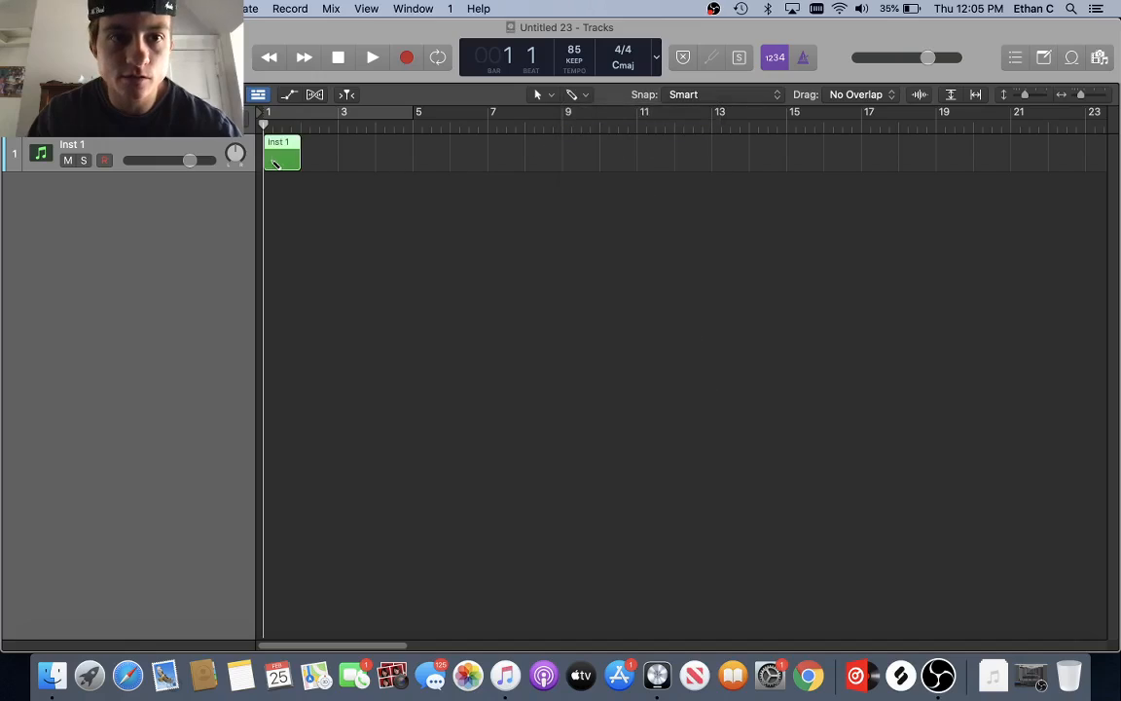
{"action": "left_click_drag", "start_coordinate": [297, 162], "coordinate": [338, 166]}
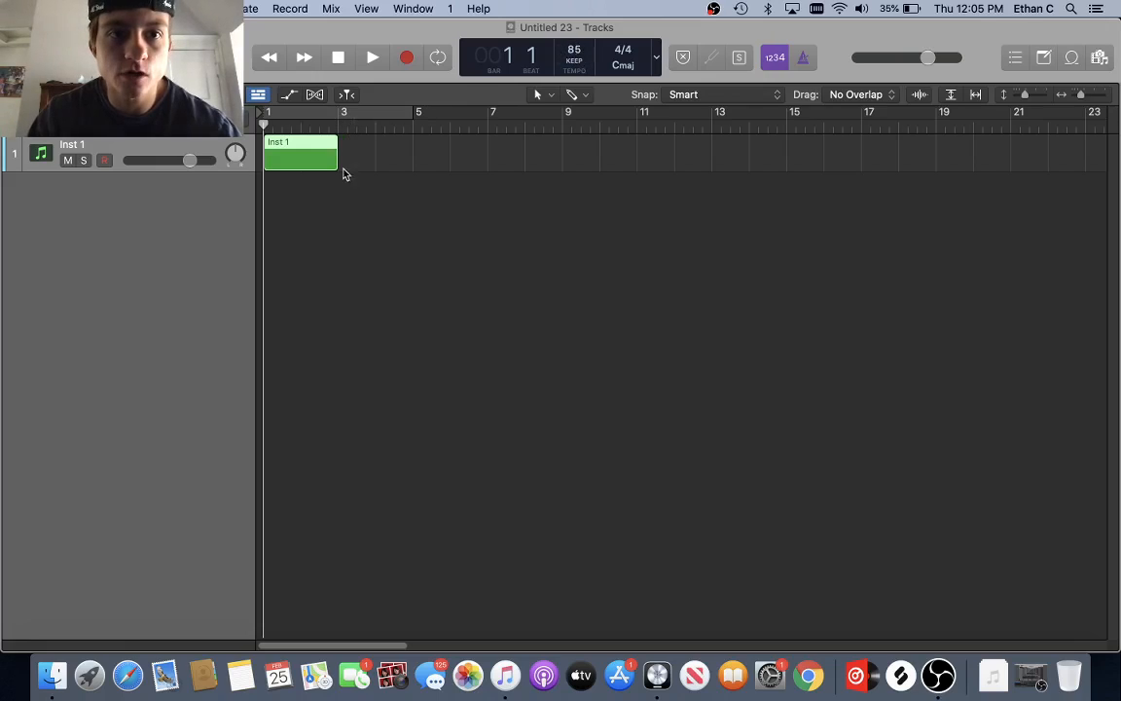
- Enable cycle playback, loop the Inst 1 region to bar 5 and open it in the Piano Roll
{"action": "key", "text": "c"}
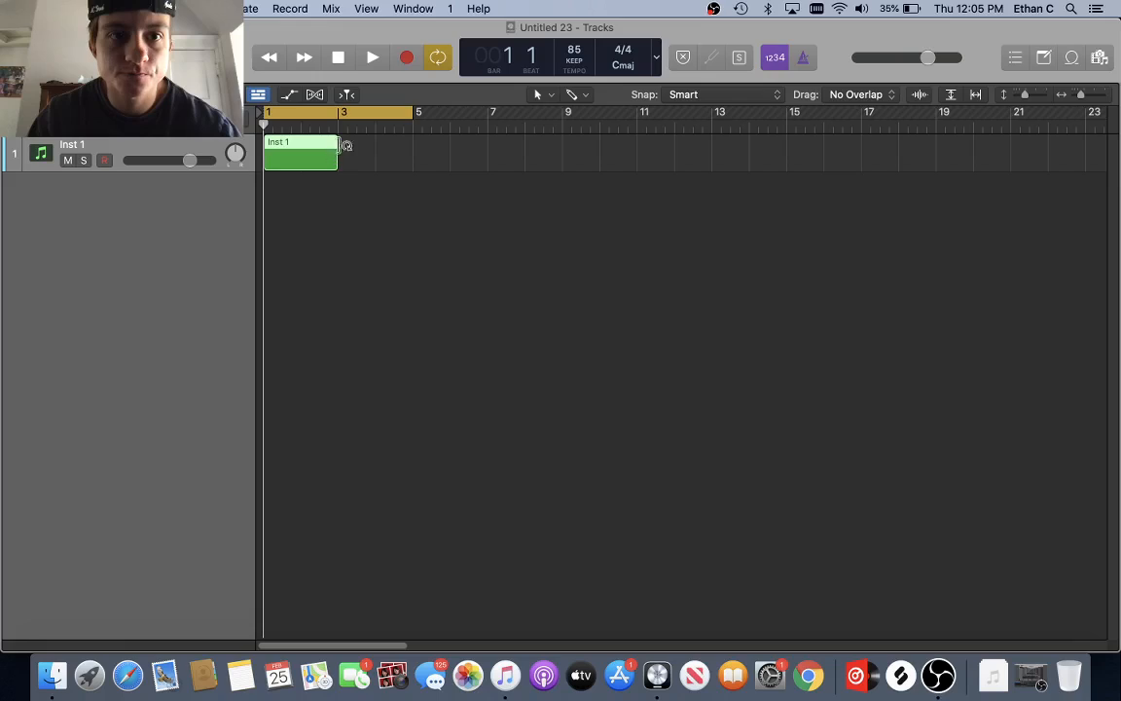
{"action": "left_click_drag", "start_coordinate": [345, 145], "coordinate": [412, 167]}
{"action": "double_click", "coordinate": [290, 153]}
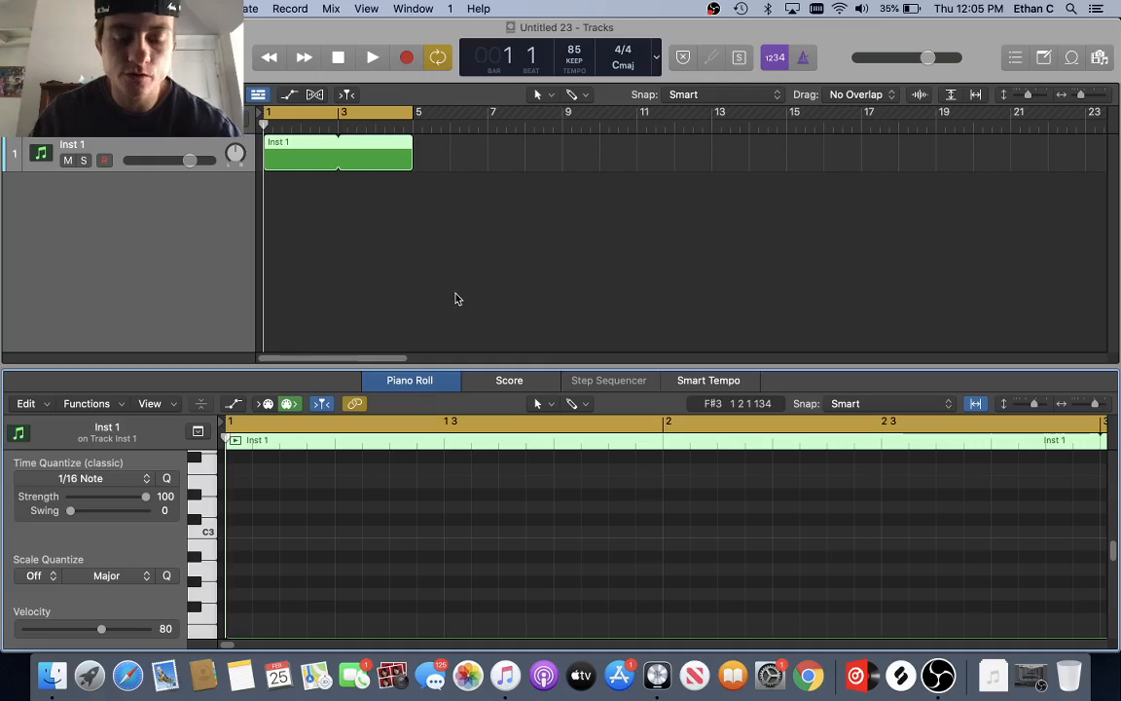
- Try out piano chords with Musical Typing, including A–C–E, G–B–D and F–B–D
{"action": "key", "text": "super+k"}
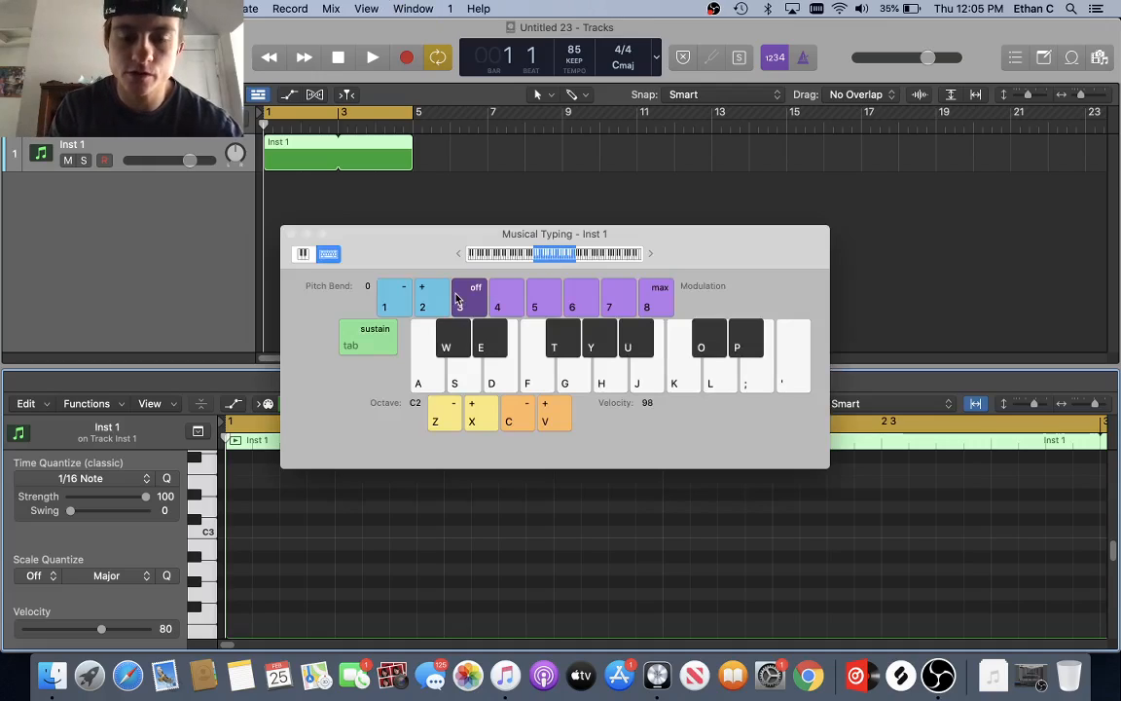
{"action": "key", "text": "h+k+semicolon"}
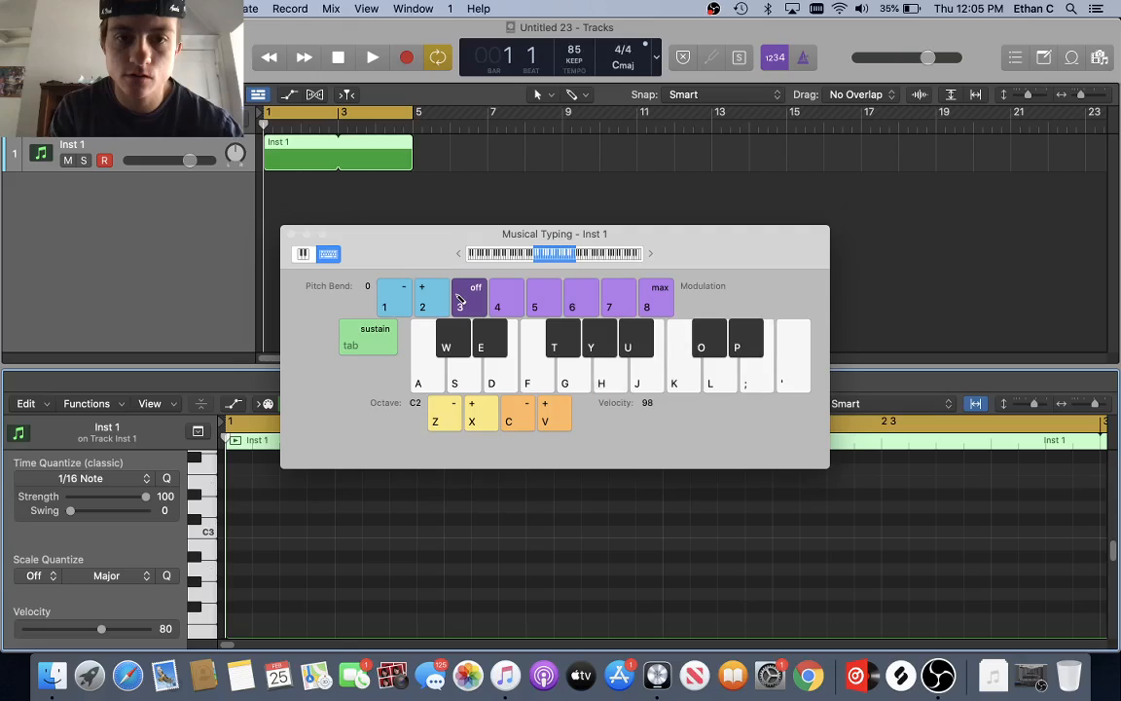
{"action": "key", "text": "h+k+semicolon"}
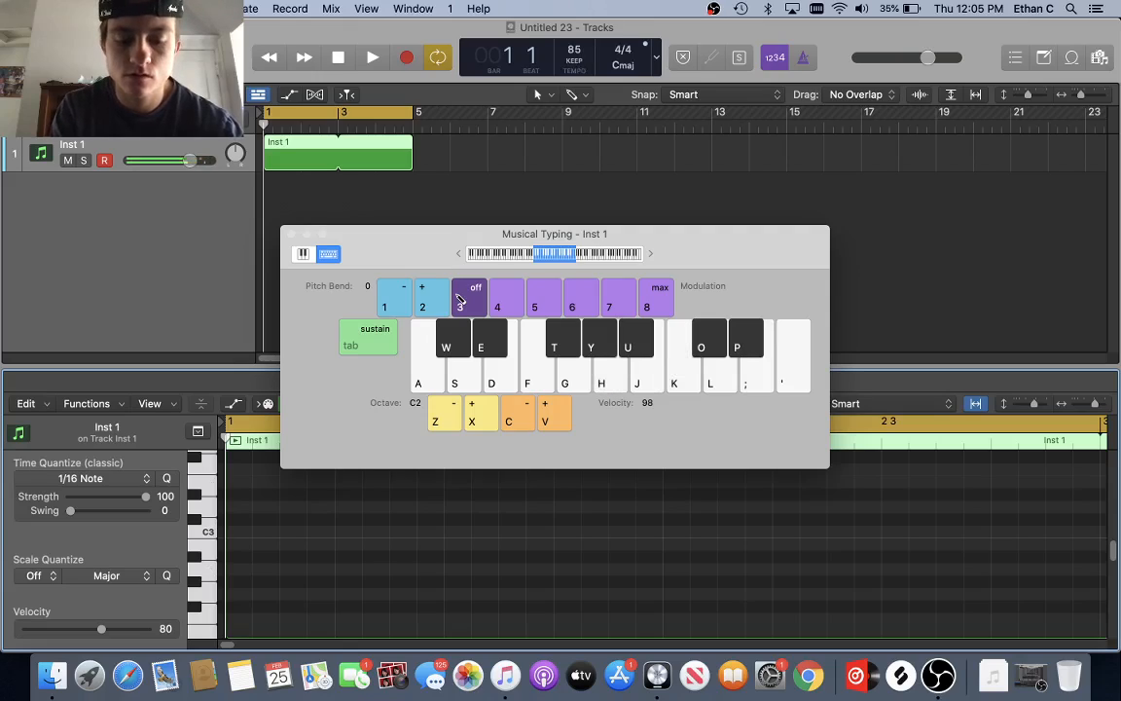
{"action": "key", "text": "g+j+l"}
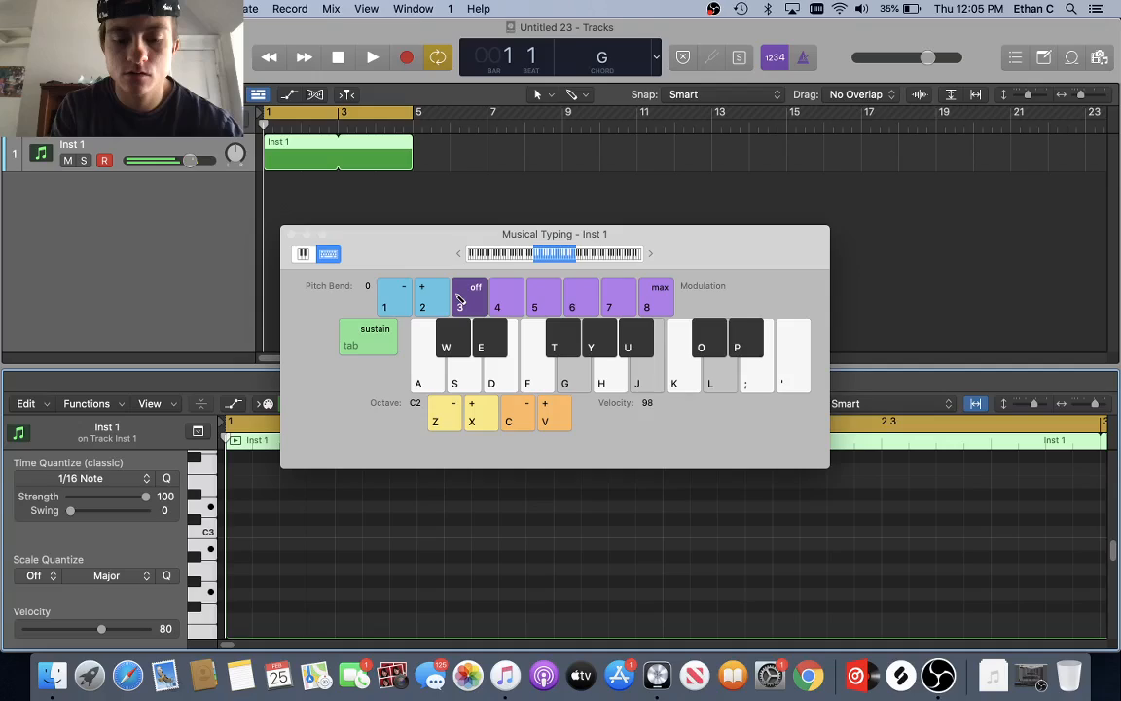
{"action": "key", "text": "f+j+l"}
{"action": "key", "text": "j+l"}
{"action": "key", "text": "s"}
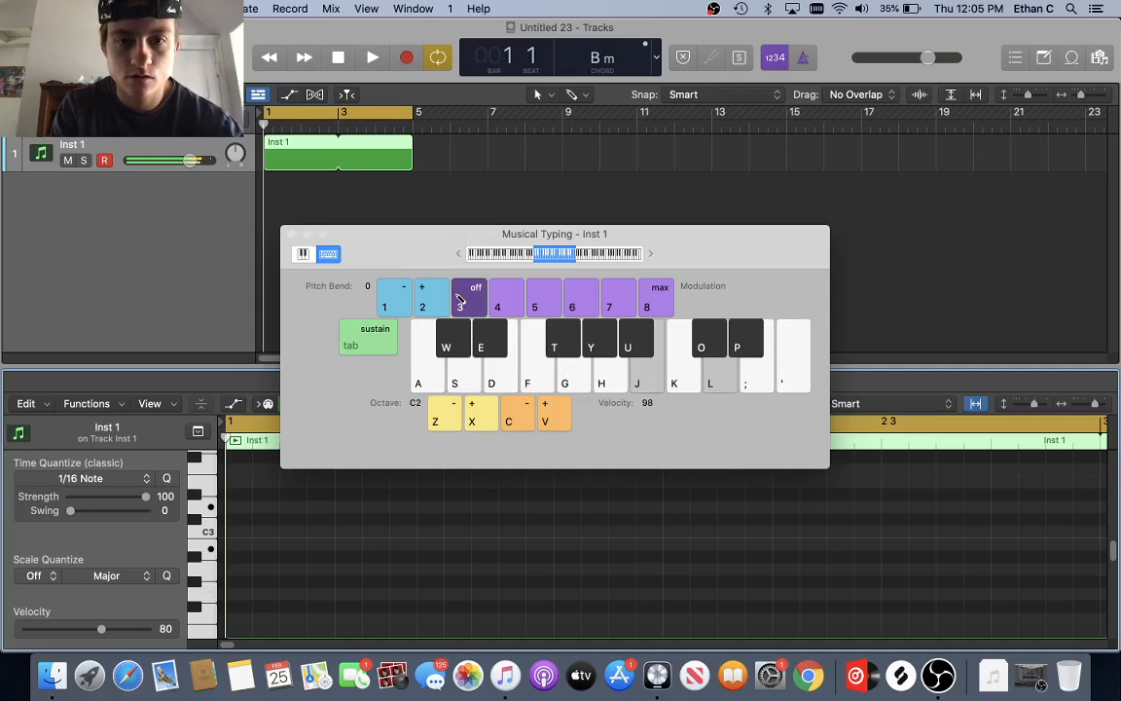
- Audition a C–B–D chord and its individual notes with Musical Typing, and close the on-screen keyboard
{"action": "key", "text": "a+j+l"}
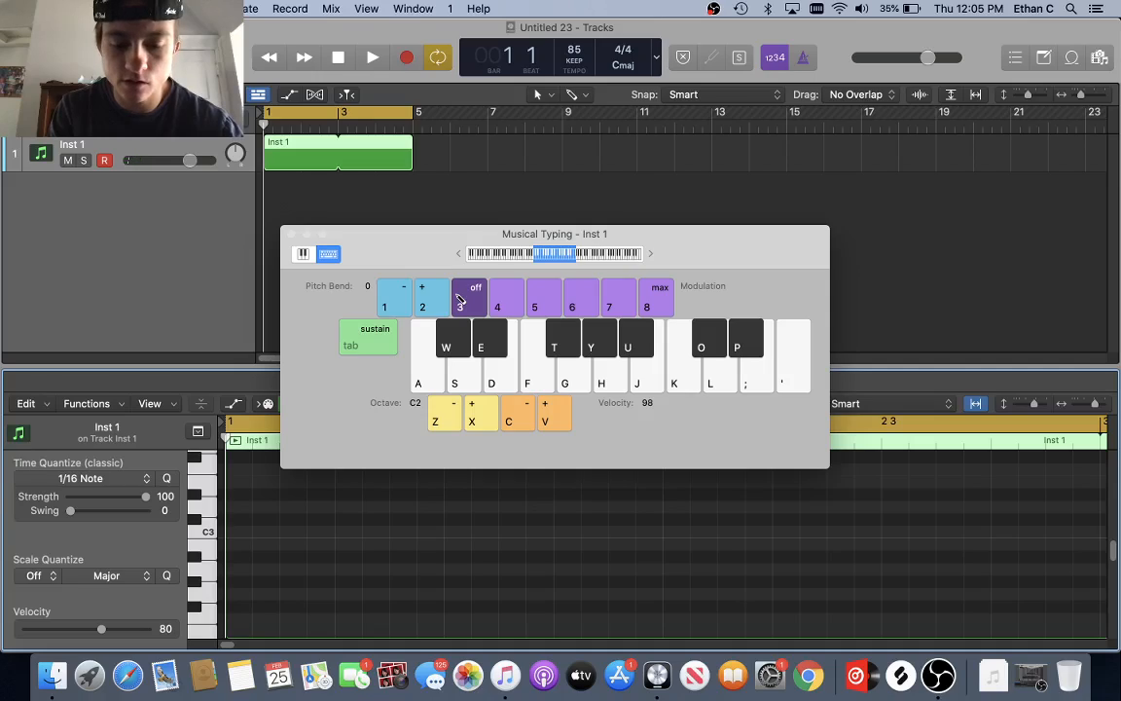
{"action": "key", "text": "a"}
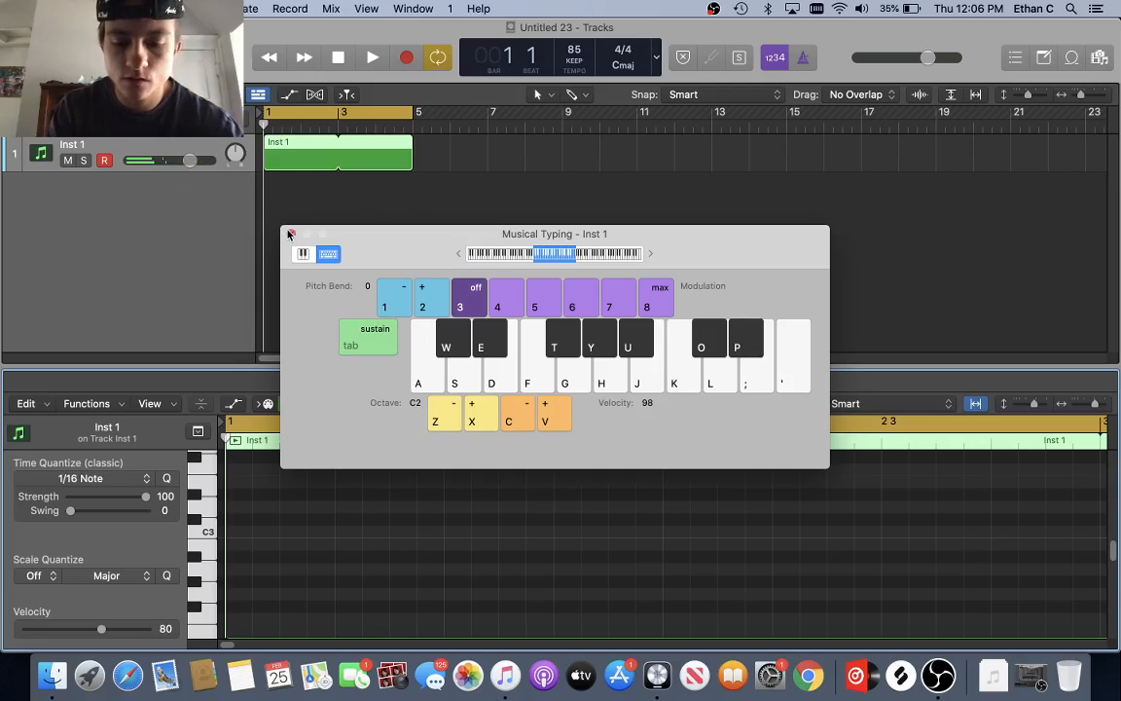
{"action": "key", "text": "a"}
{"action": "key", "text": "j"}
{"action": "key", "text": "l"}
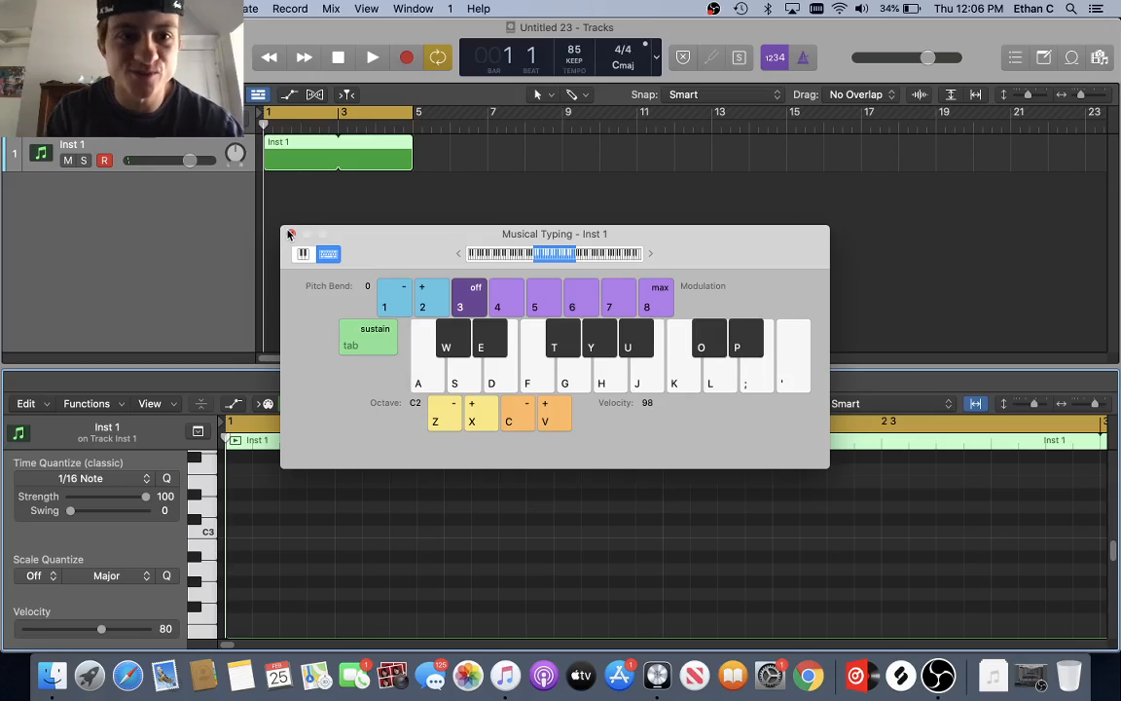
{"action": "left_click", "coordinate": [291, 235]}
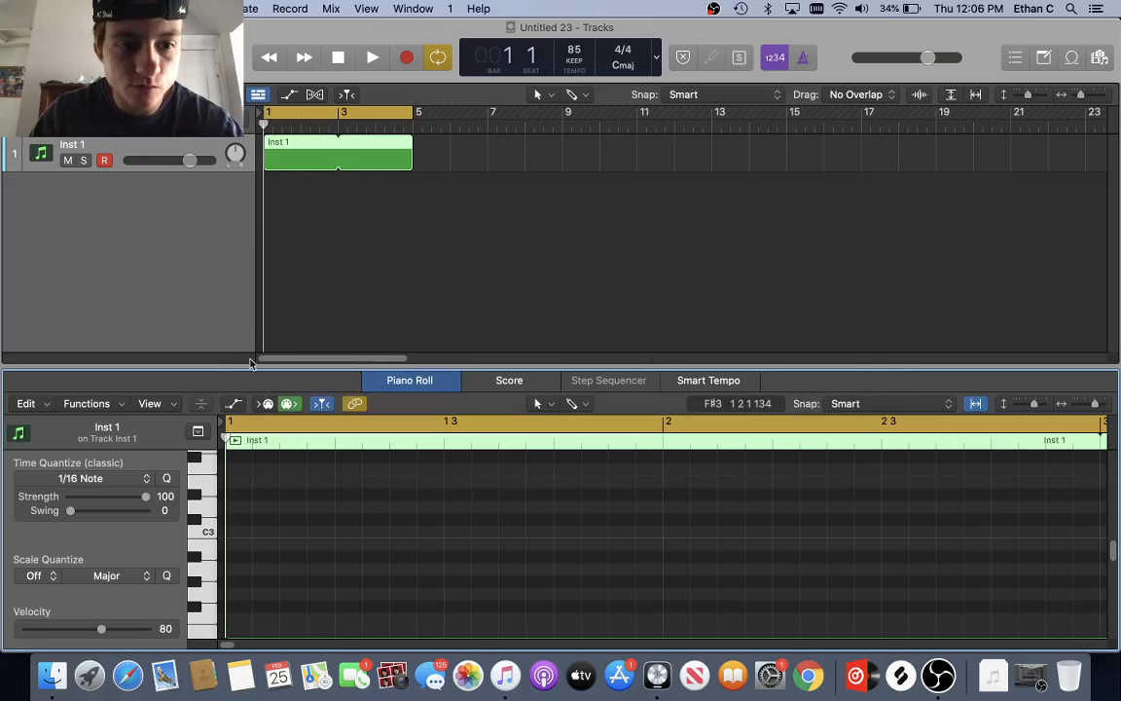
- Enter an eighth-note chord of C2, B2 and D3 at the start of the region
{"action": "left_click", "coordinate": [205, 541]}
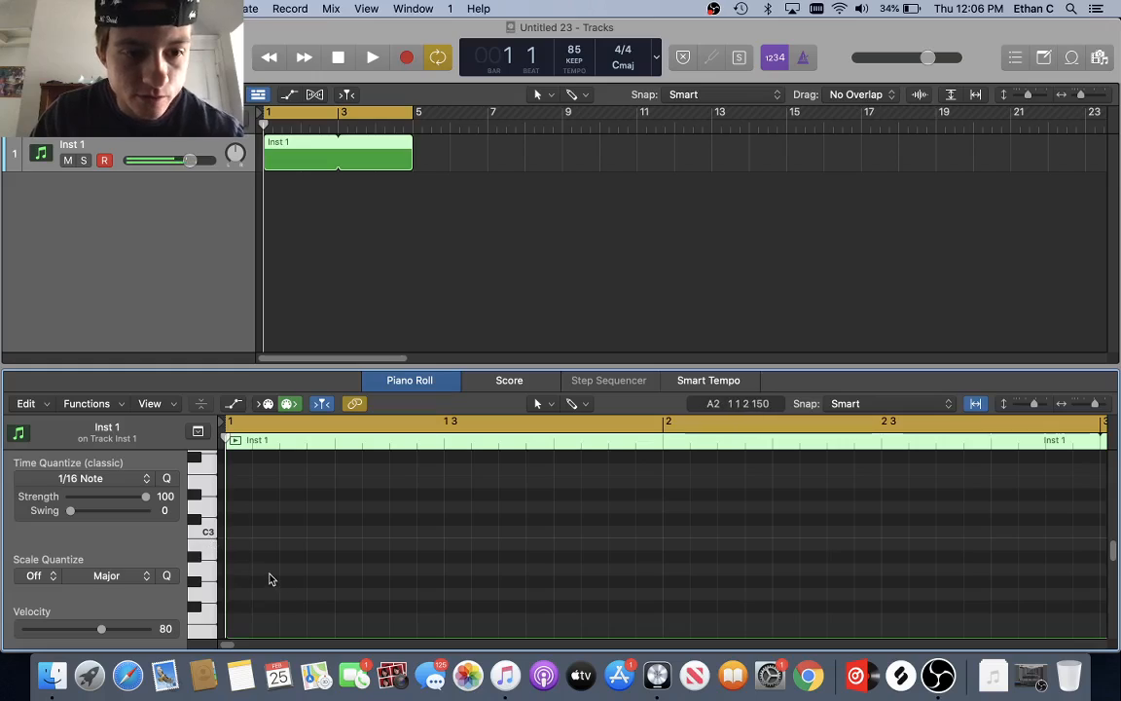
{"action": "left_click", "coordinate": [238, 556], "text": "super"}
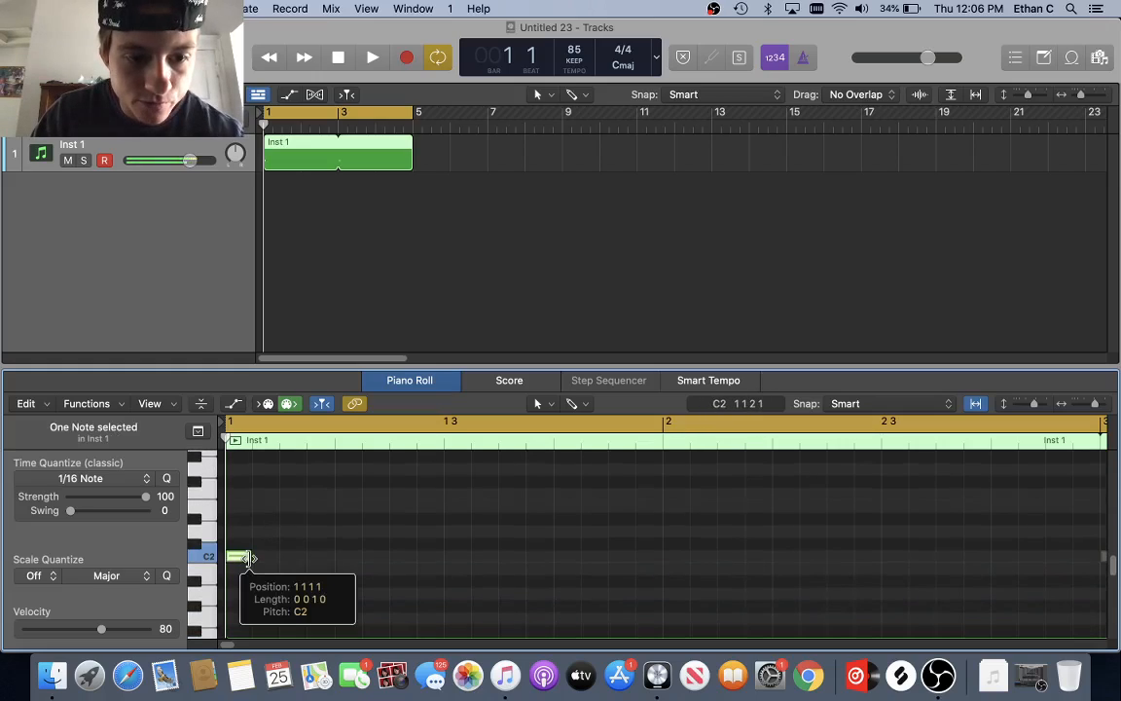
{"action": "left_click_drag", "start_coordinate": [249, 558], "coordinate": [275, 581]}
{"action": "scroll", "coordinate": [304, 582], "scroll_direction": "up", "scroll_amount": 1}
{"action": "scroll", "coordinate": [269, 583], "scroll_direction": "up", "scroll_amount": 1}
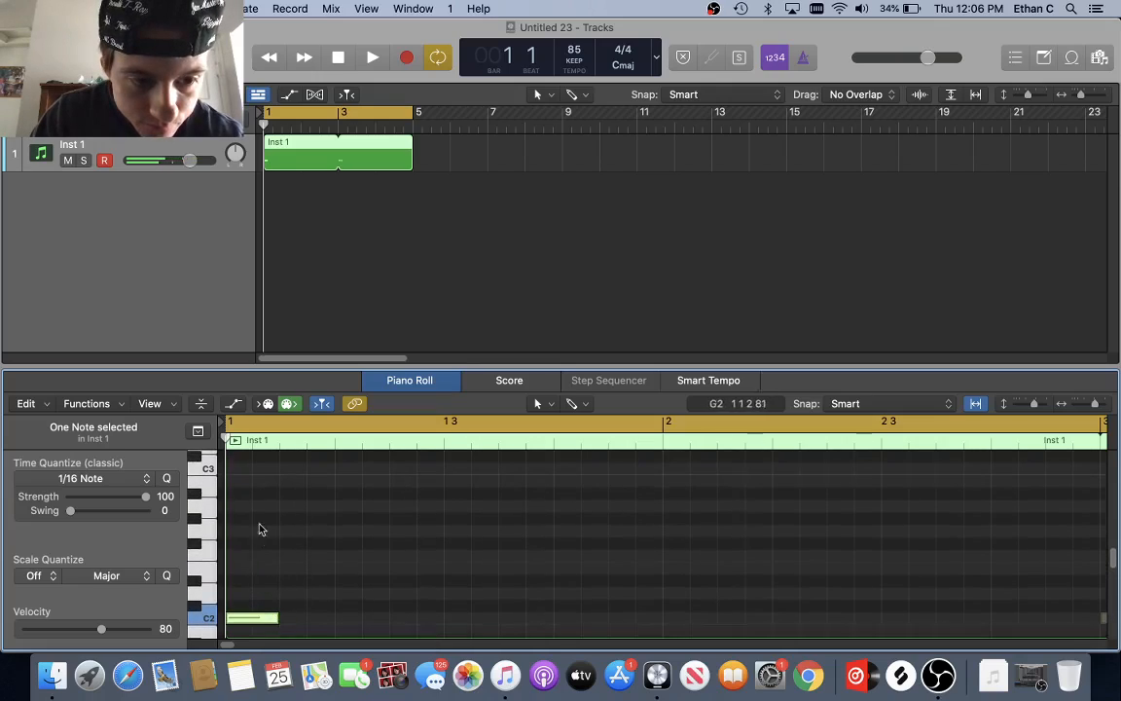
{"action": "scroll", "coordinate": [245, 487], "scroll_direction": "down", "scroll_amount": 2}
{"action": "left_click", "coordinate": [244, 498], "text": "super"}
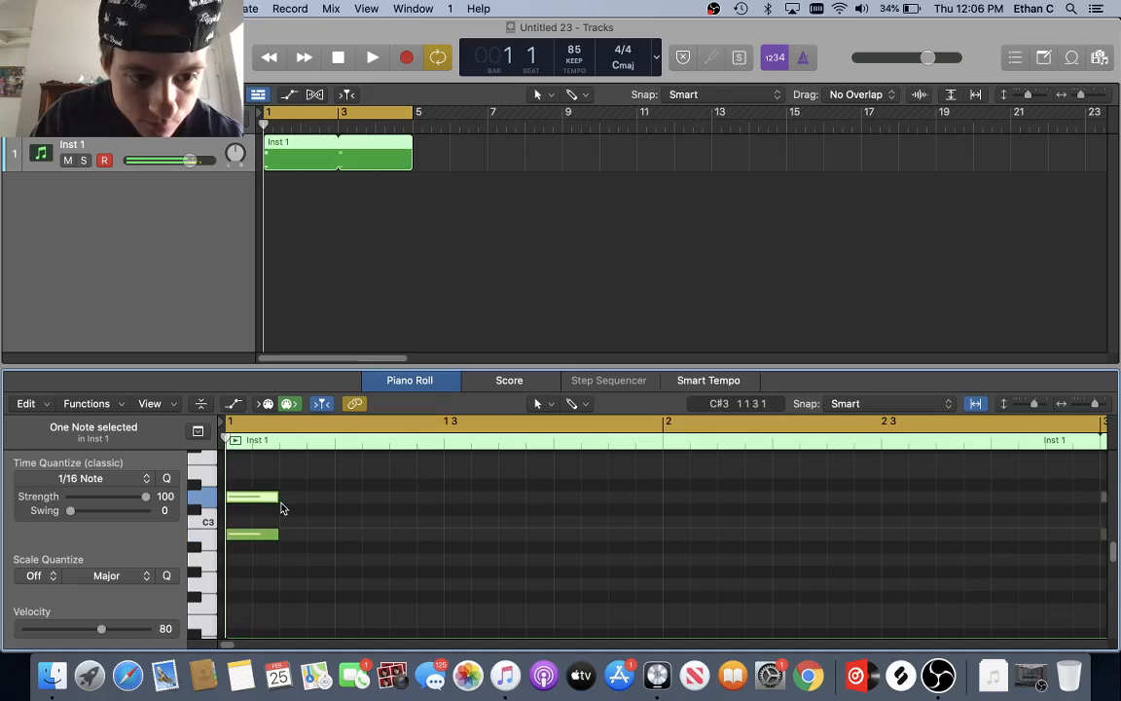
- Play the chord back and lengthen all three of its notes to one beat
{"action": "key", "text": "space"}
{"action": "key", "text": "space"}
{"action": "scroll", "coordinate": [301, 511], "scroll_direction": "down", "scroll_amount": 2}
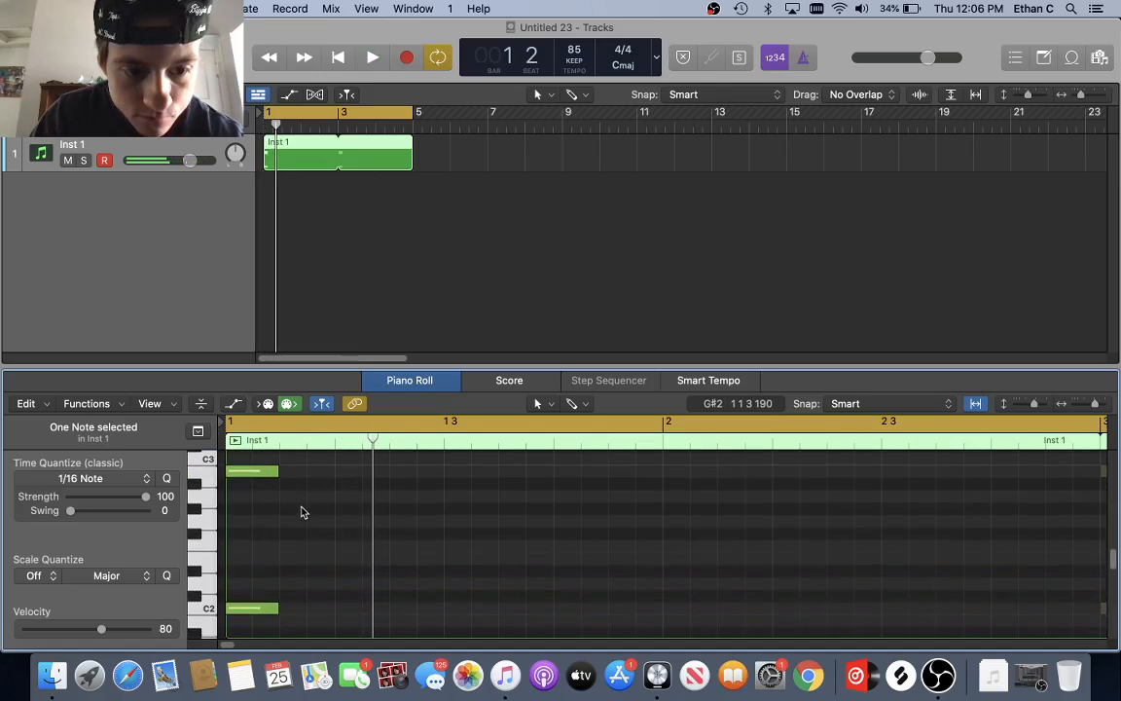
{"action": "key", "text": "space"}
{"action": "key", "text": "space"}
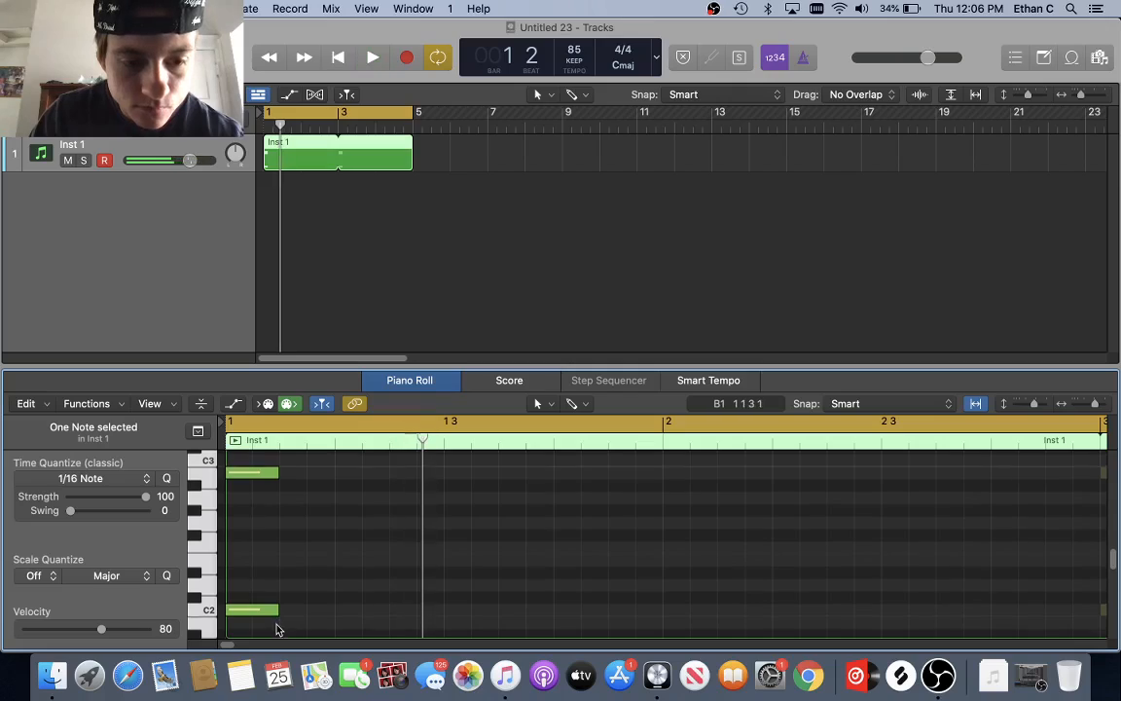
{"action": "left_click_drag", "start_coordinate": [277, 630], "coordinate": [333, 551]}
{"action": "scroll", "coordinate": [273, 558], "scroll_direction": "down", "scroll_amount": 2}
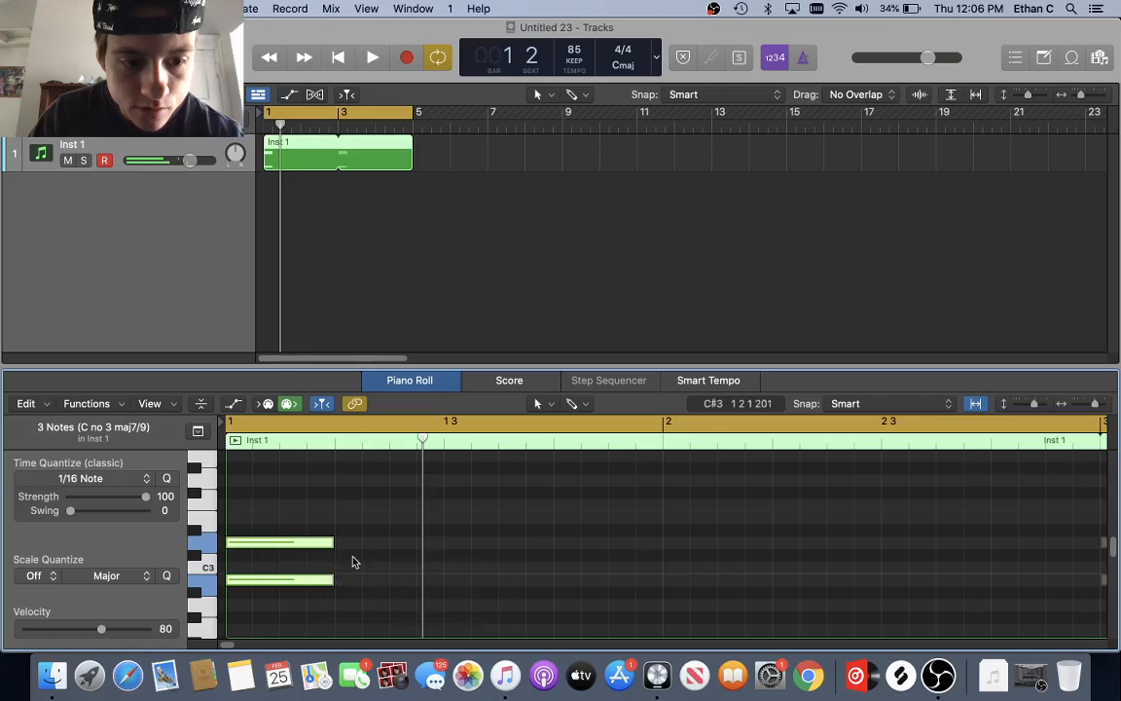
{"action": "scroll", "coordinate": [360, 562], "scroll_direction": "down", "scroll_amount": 3}
{"action": "left_click", "coordinate": [364, 563]}
{"action": "scroll", "coordinate": [365, 563], "scroll_direction": "up", "scroll_amount": 3}
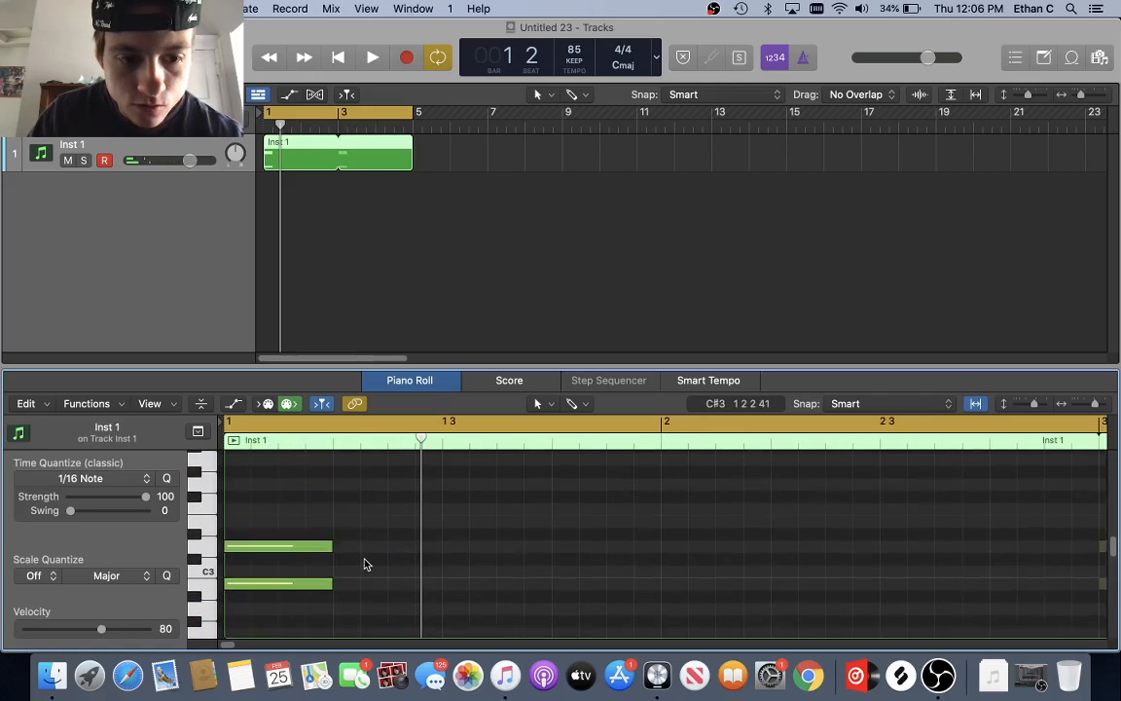
- Select the three chord notes and set their Scale Quantize to C Major
{"action": "scroll", "coordinate": [292, 515], "scroll_direction": "down", "scroll_amount": 3}
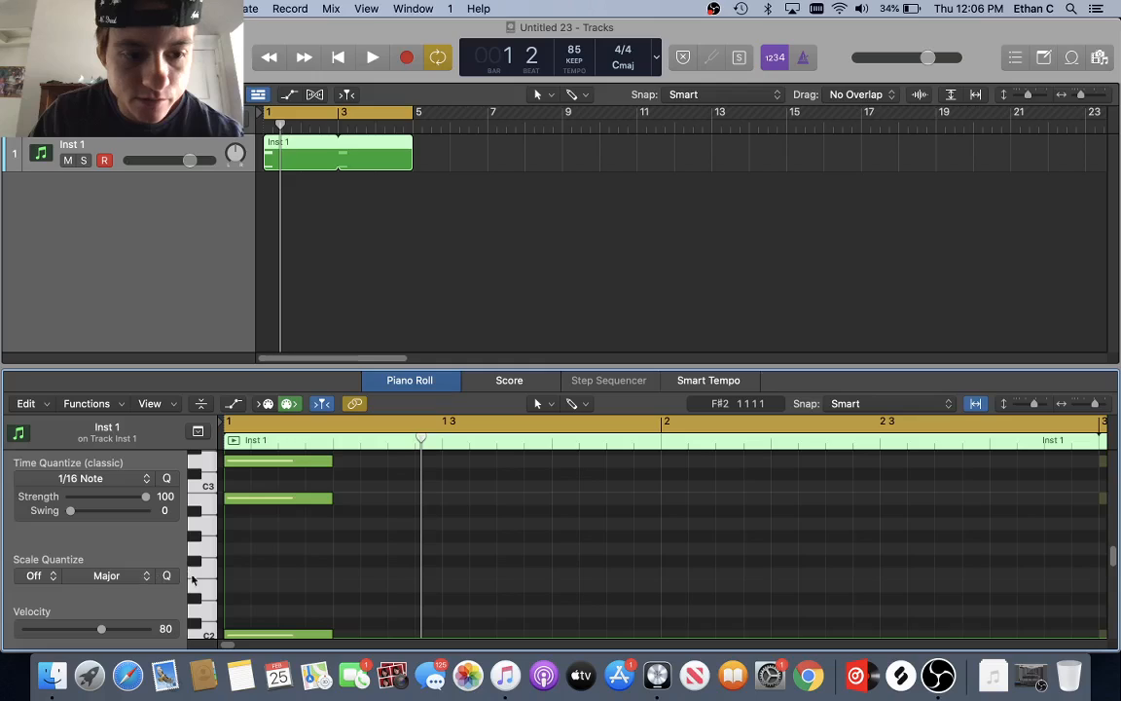
{"action": "scroll", "coordinate": [293, 599], "scroll_direction": "down", "scroll_amount": 1}
{"action": "left_click_drag", "start_coordinate": [292, 625], "coordinate": [299, 473]}
{"action": "scroll", "coordinate": [304, 516], "scroll_direction": "down", "scroll_amount": 2}
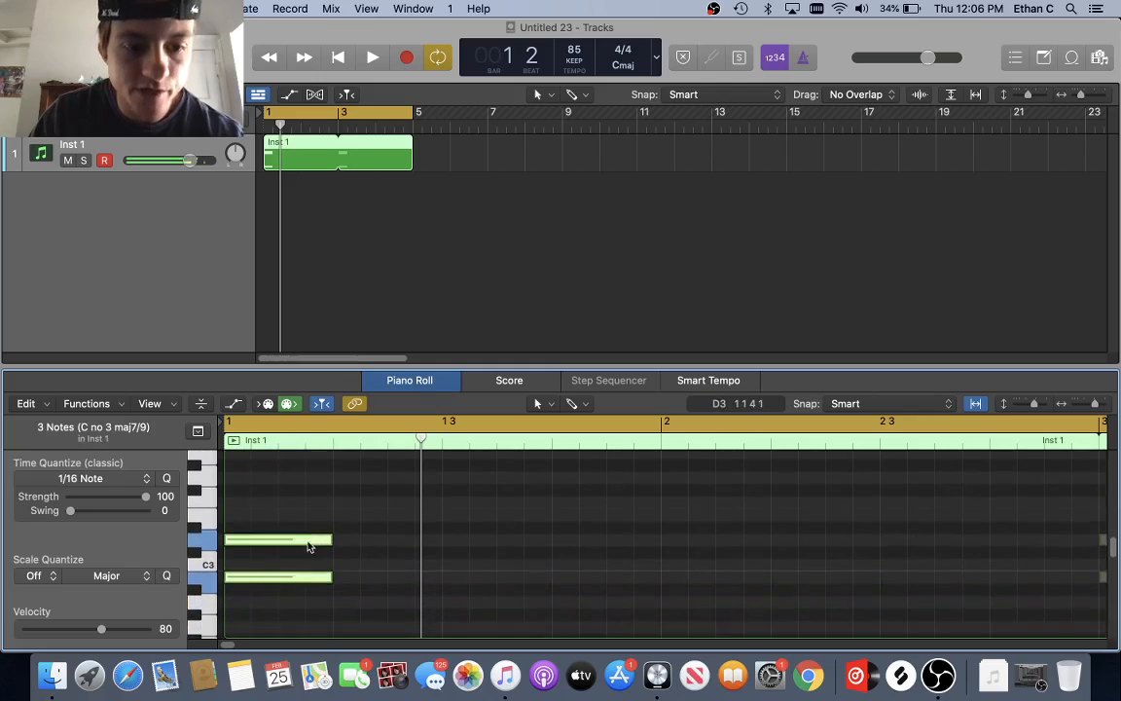
{"action": "scroll", "coordinate": [309, 547], "scroll_direction": "down", "scroll_amount": 3}
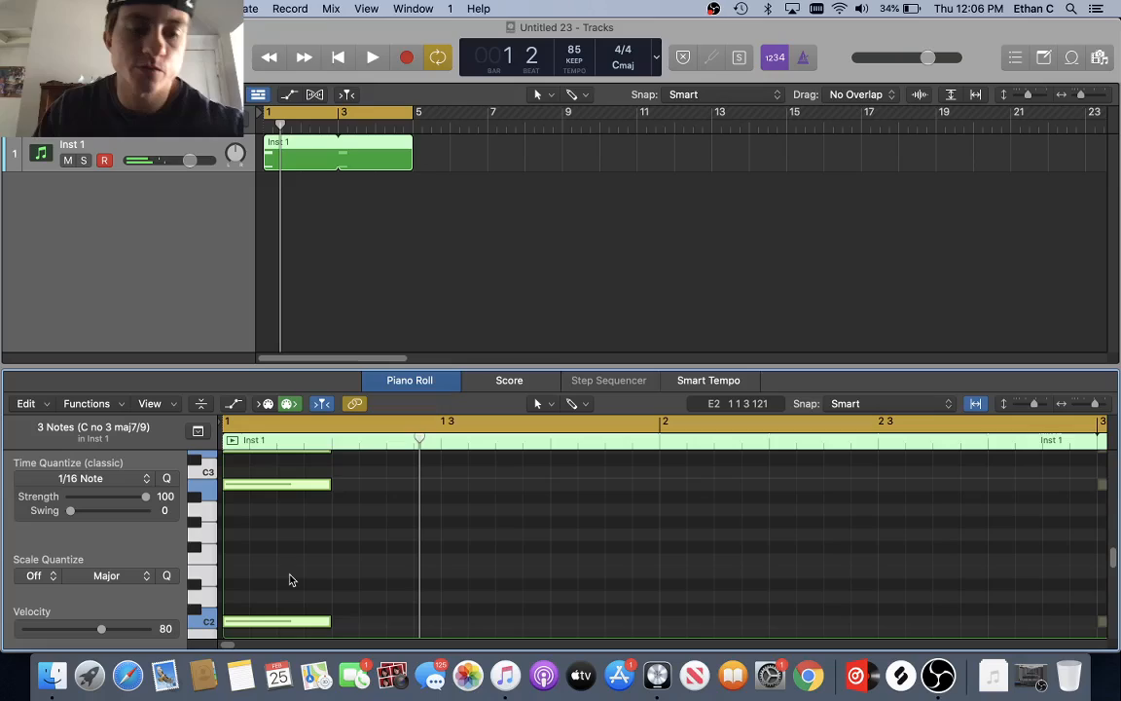
{"action": "scroll", "coordinate": [292, 579], "scroll_direction": "up", "scroll_amount": 1}
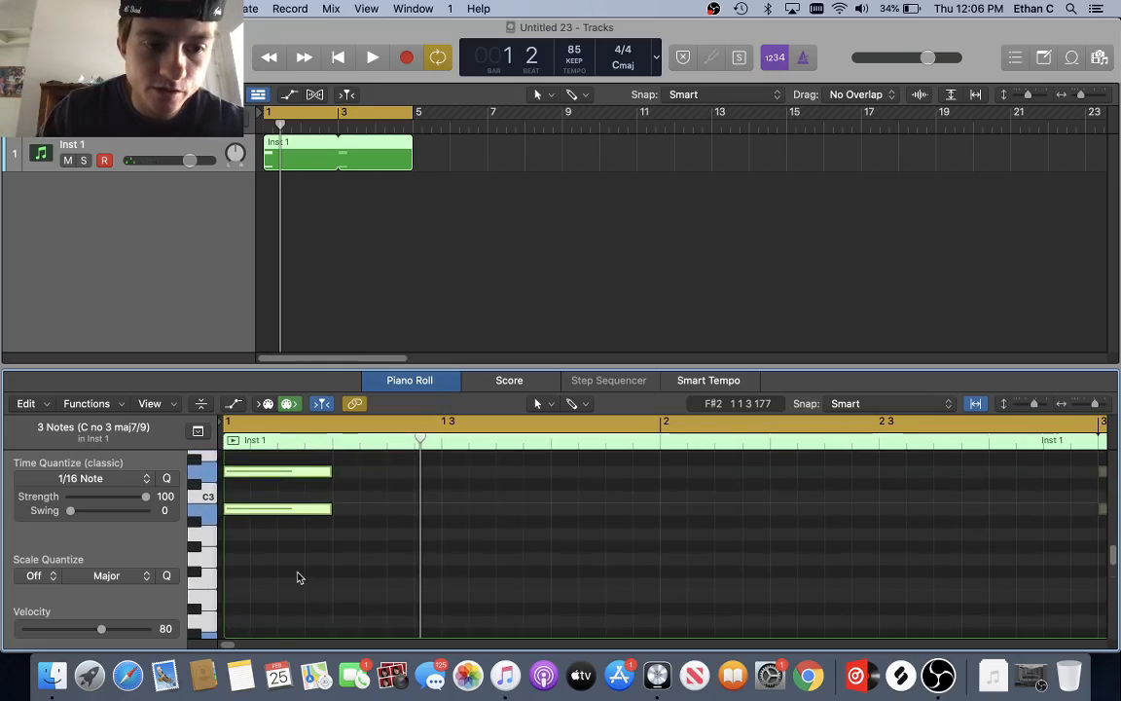
{"action": "left_click", "coordinate": [36, 575]}
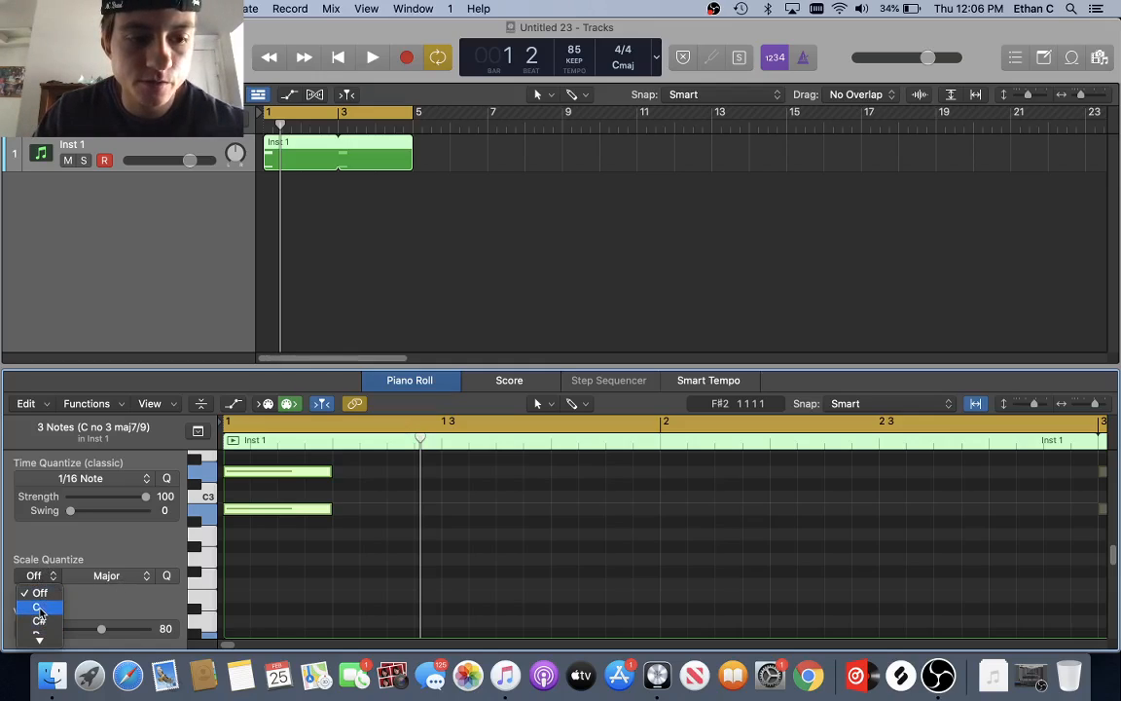
{"action": "left_click", "coordinate": [280, 581]}
{"action": "scroll", "coordinate": [281, 582], "scroll_direction": "down", "scroll_amount": 1}
{"action": "left_click", "coordinate": [34, 576]}
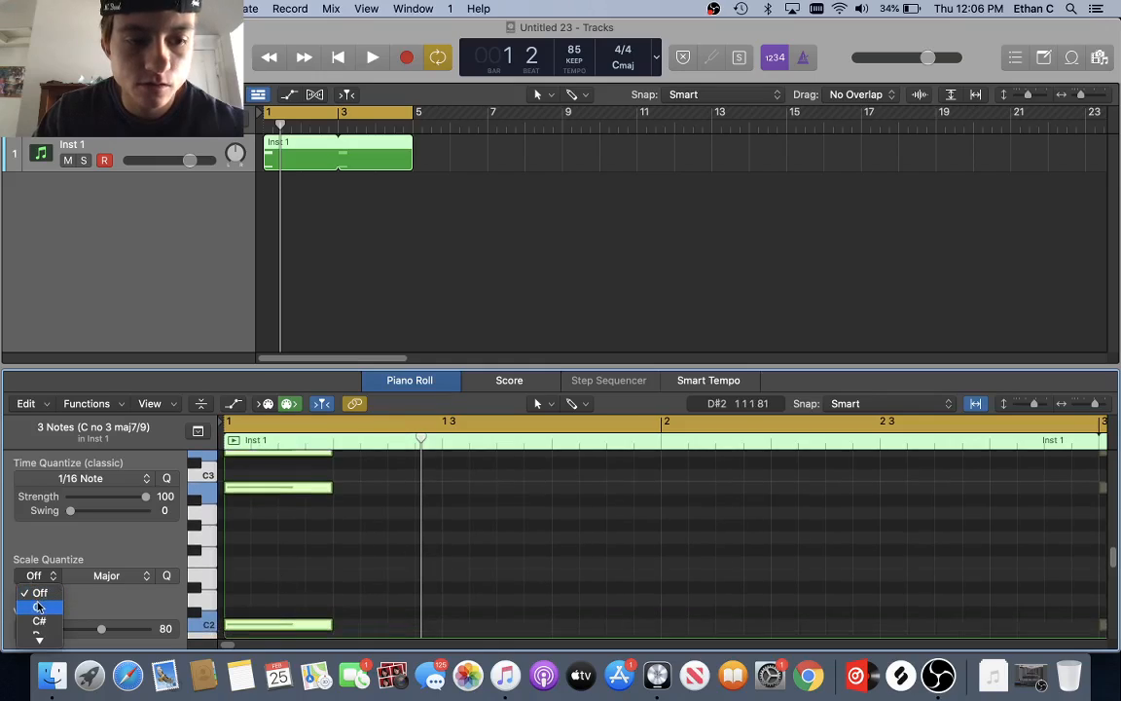
{"action": "left_click", "coordinate": [36, 606]}
{"action": "scroll", "coordinate": [288, 584], "scroll_direction": "up", "scroll_amount": 1}
{"action": "scroll", "coordinate": [288, 584], "scroll_direction": "down", "scroll_amount": 1}
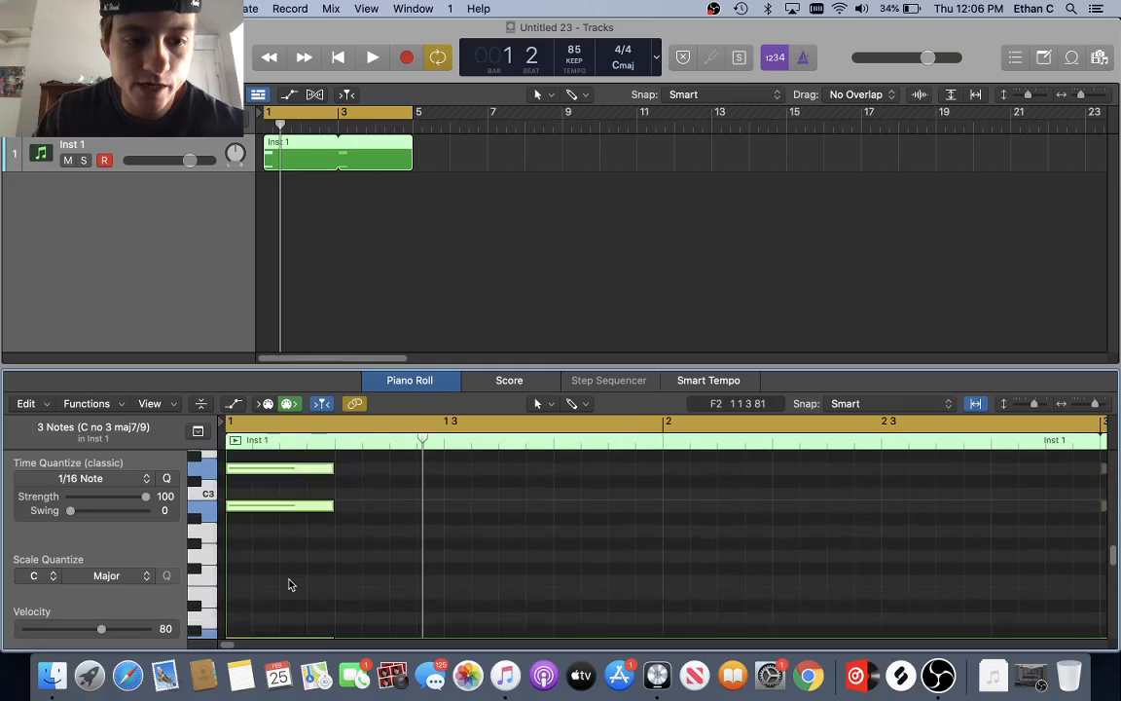
{"action": "scroll", "coordinate": [292, 535], "scroll_direction": "down", "scroll_amount": 1}
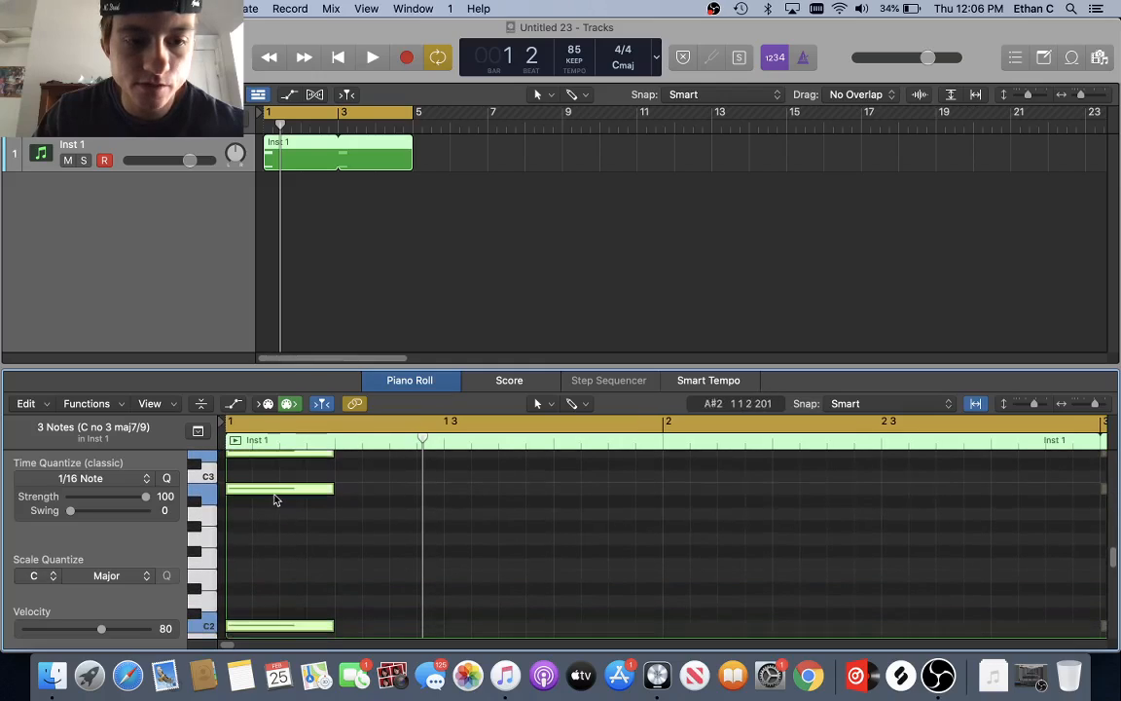
- Try Natural Minor as the Scale Quantize of the three chord notes, and restore Major
{"action": "left_click", "coordinate": [110, 579]}
{"action": "left_click", "coordinate": [115, 606]}
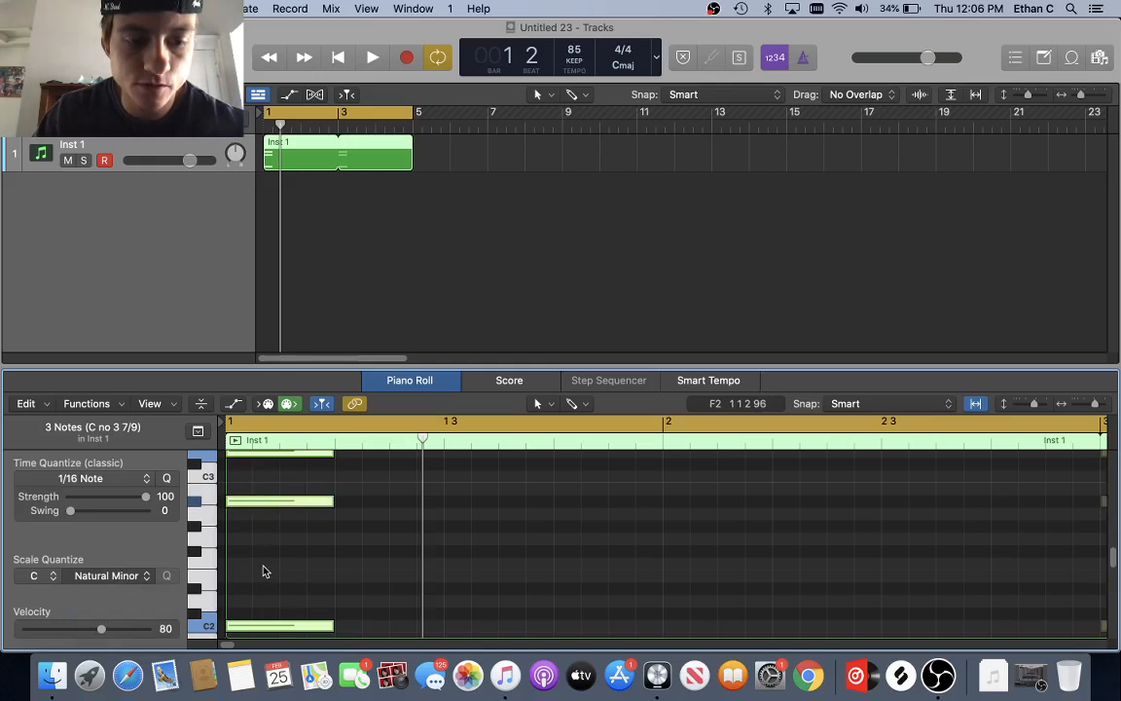
{"action": "key", "text": "super+z"}
{"action": "left_click", "coordinate": [112, 579]}
{"action": "left_click", "coordinate": [93, 592]}
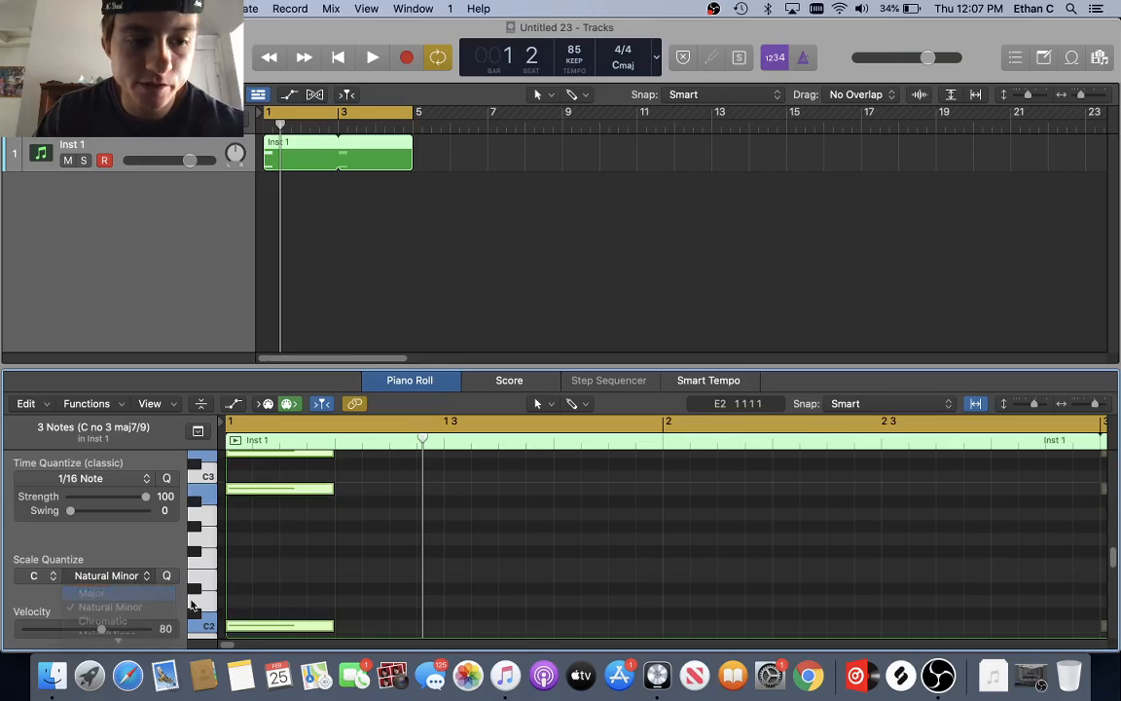
{"action": "scroll", "coordinate": [298, 593], "scroll_direction": "down", "scroll_amount": 2}
{"action": "scroll", "coordinate": [297, 596], "scroll_direction": "up", "scroll_amount": 3}
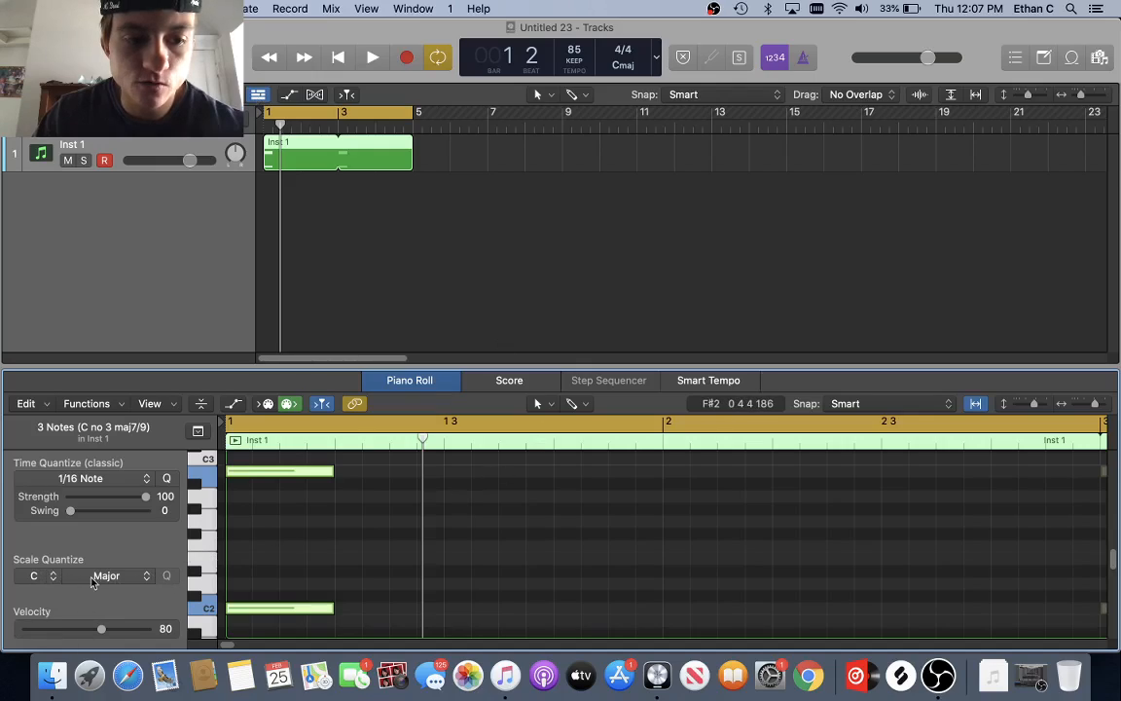
{"action": "scroll", "coordinate": [364, 525], "scroll_direction": "down", "scroll_amount": 3}
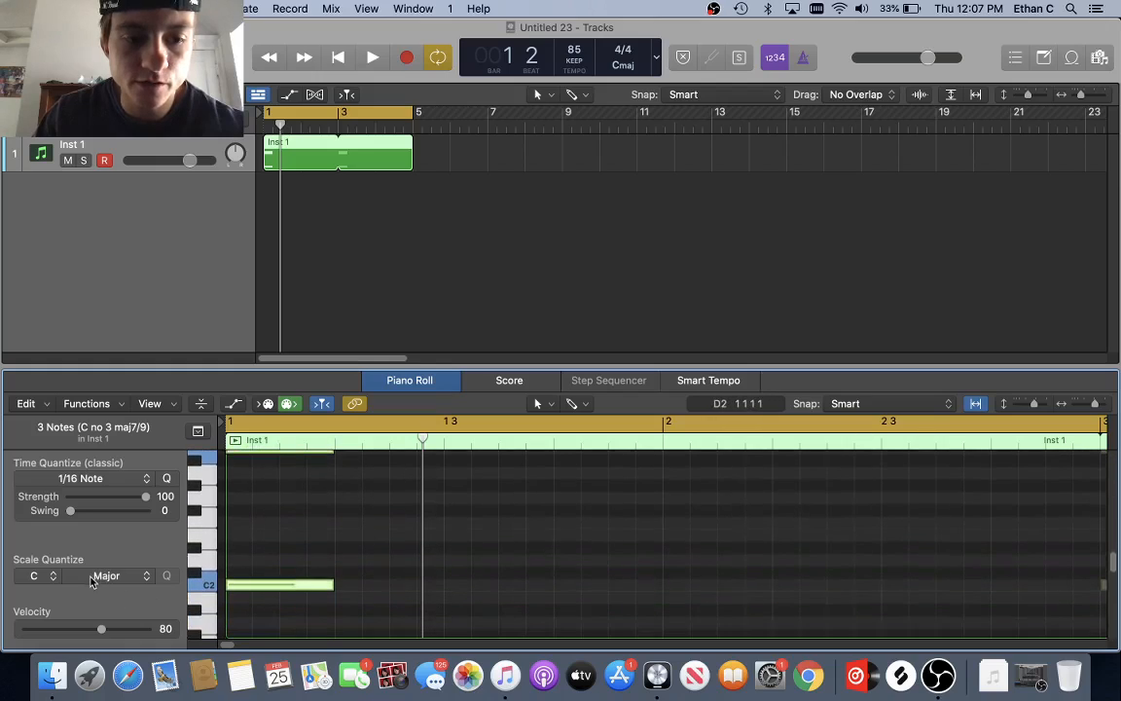
{"action": "scroll", "coordinate": [379, 555], "scroll_direction": "up", "scroll_amount": 2}
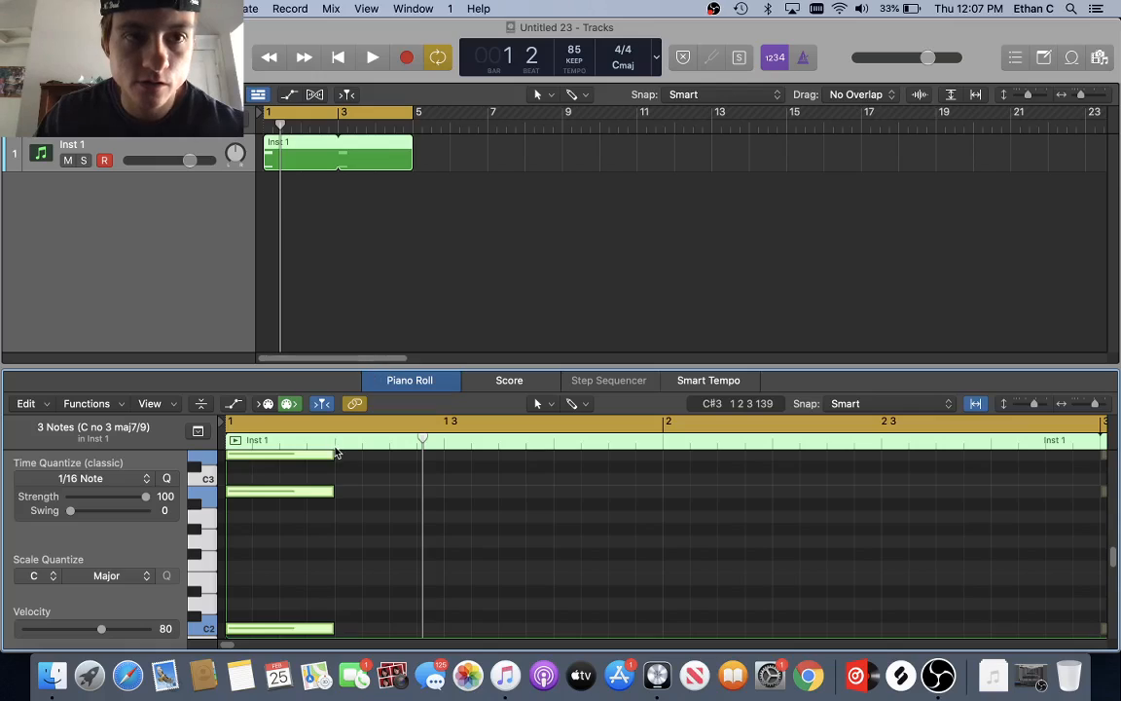
{"action": "scroll", "coordinate": [398, 537], "scroll_direction": "down", "scroll_amount": 3}
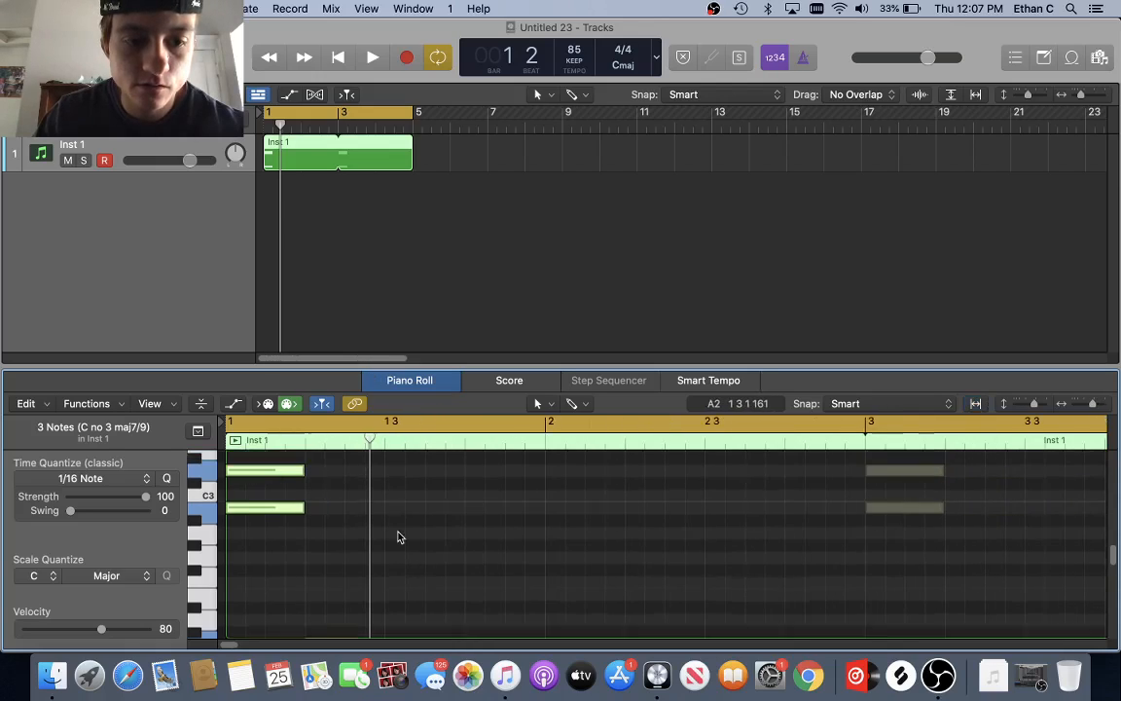
{"action": "left_click_drag", "start_coordinate": [278, 633], "coordinate": [290, 442]}
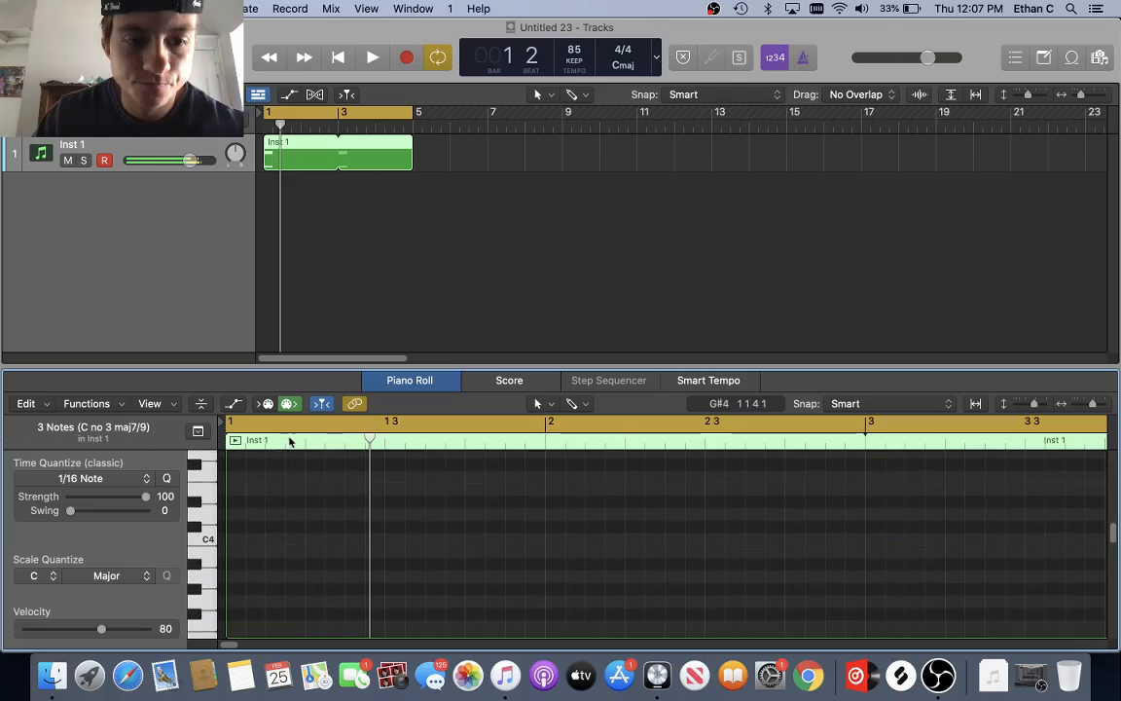
{"action": "scroll", "coordinate": [382, 510], "scroll_direction": "down", "scroll_amount": 8}
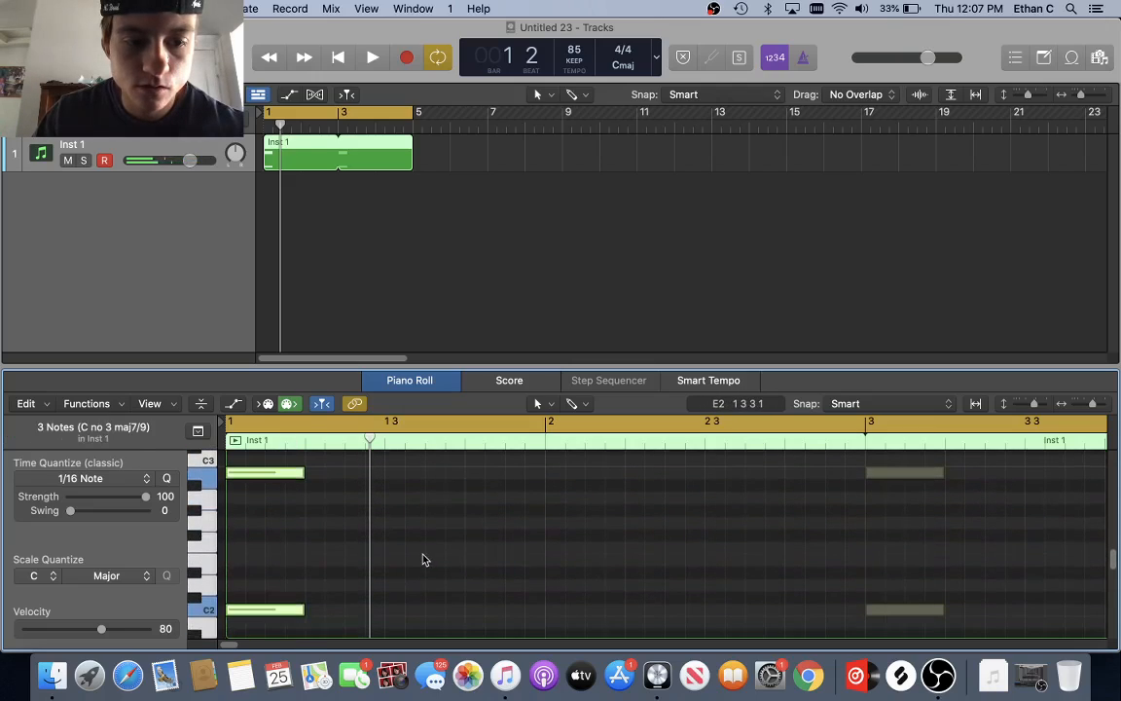
- Enter a one-beat A1 note on beat 3 of bar 1 and audition it
{"action": "left_click", "coordinate": [414, 566]}
{"action": "scroll", "coordinate": [415, 567], "scroll_direction": "down", "scroll_amount": 2}
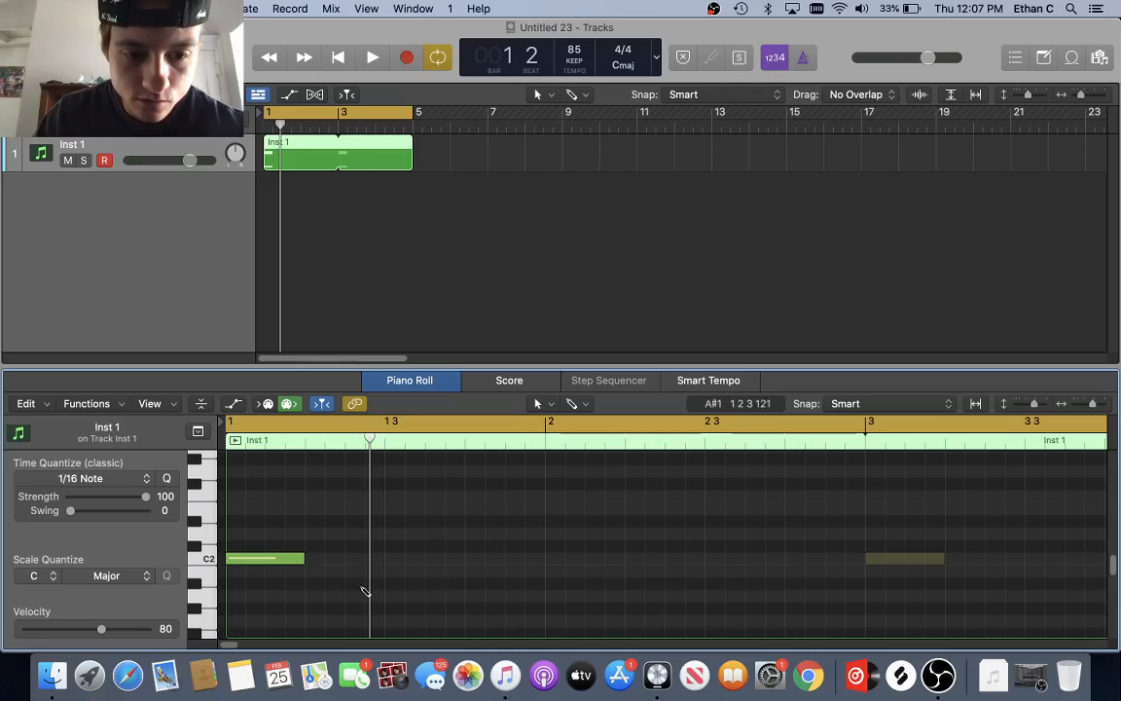
{"action": "left_click", "coordinate": [405, 595]}
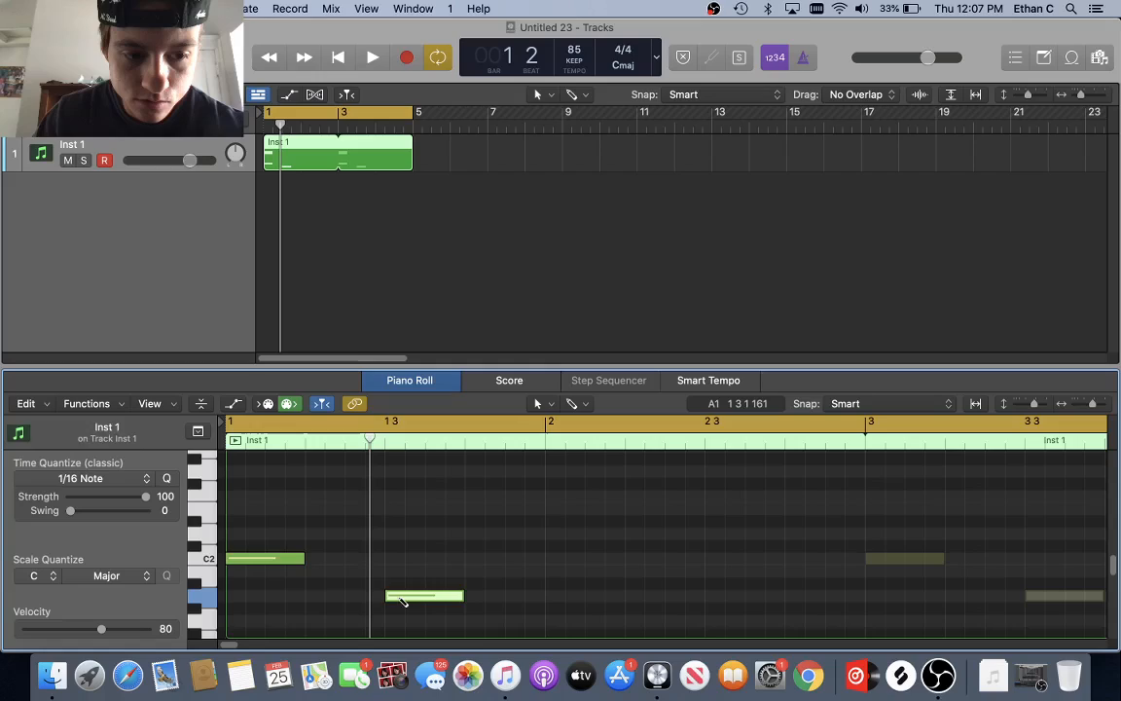
{"action": "scroll", "coordinate": [428, 589], "scroll_direction": "down", "scroll_amount": 2}
{"action": "left_click", "coordinate": [414, 551]}
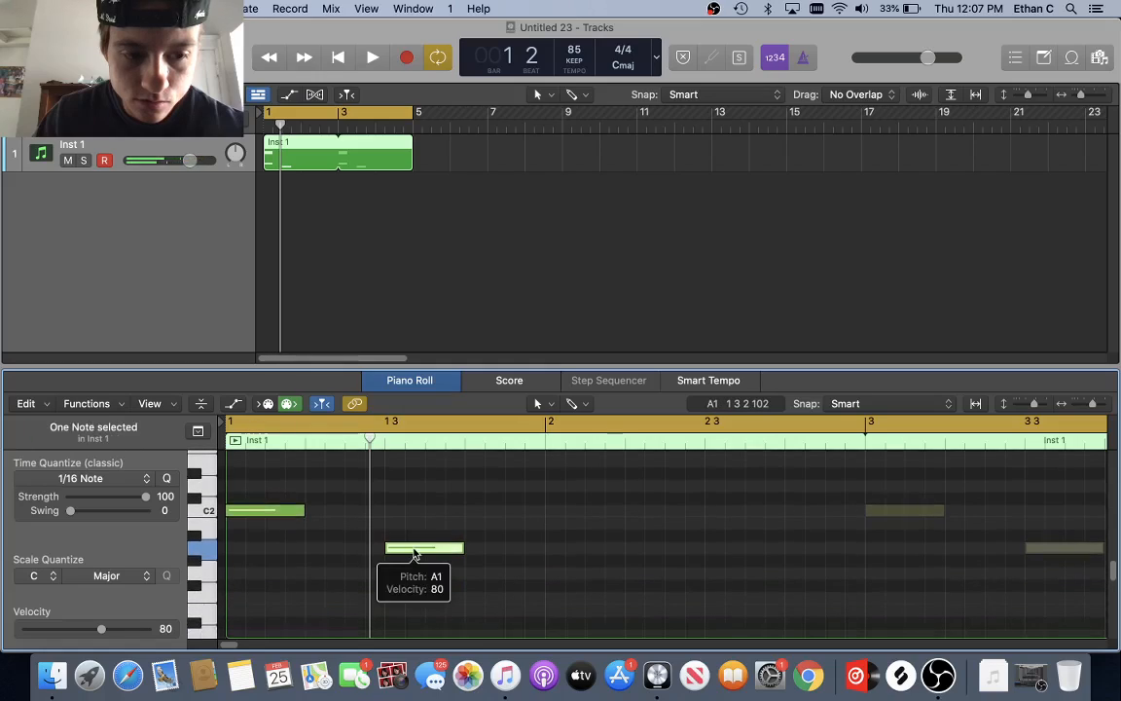
{"action": "scroll", "coordinate": [414, 547], "scroll_direction": "down", "scroll_amount": 1}
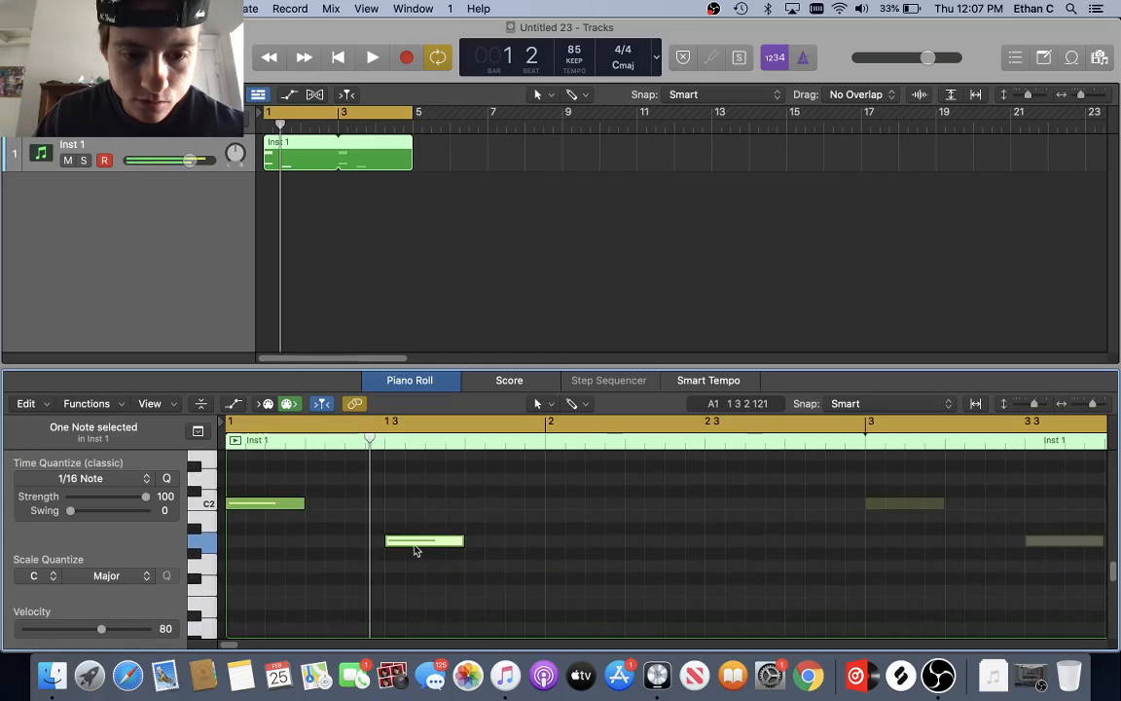
{"action": "mouse_move", "coordinate": [415, 543]}
{"action": "left_mouse_down"}
{"action": "mouse_move", "coordinate": [416, 570]}
{"action": "mouse_move", "coordinate": [418, 548]}
{"action": "left_mouse_up"}
{"action": "left_click", "coordinate": [417, 571]}
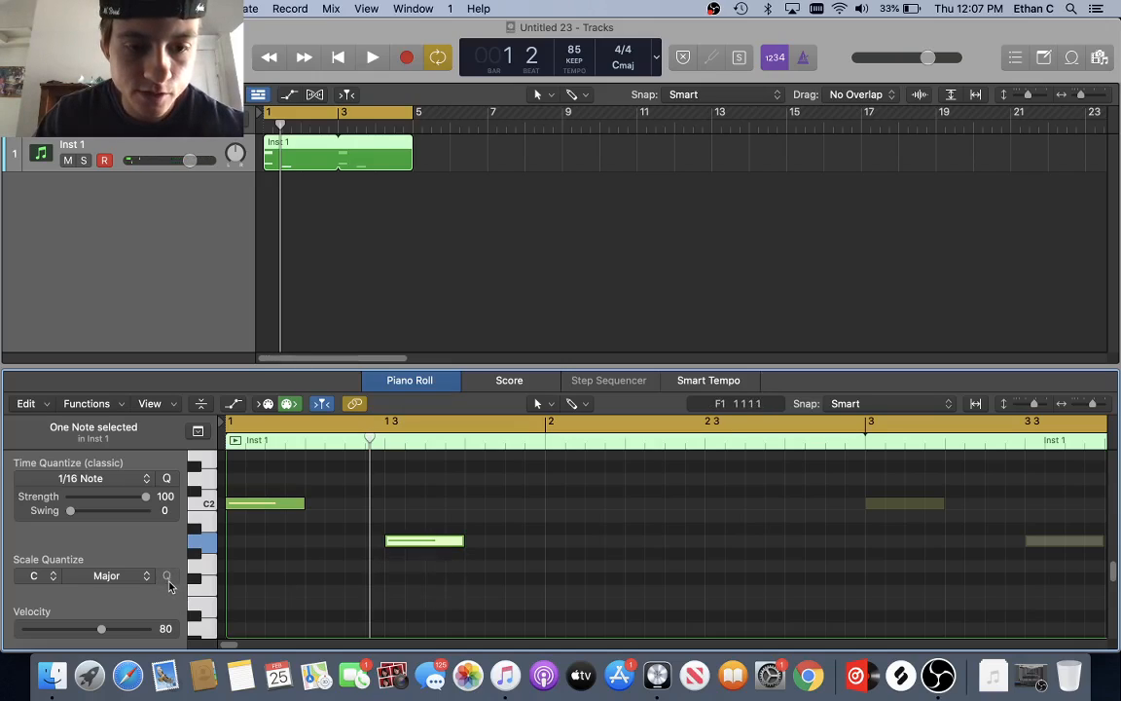
{"action": "mouse_move", "coordinate": [426, 547]}
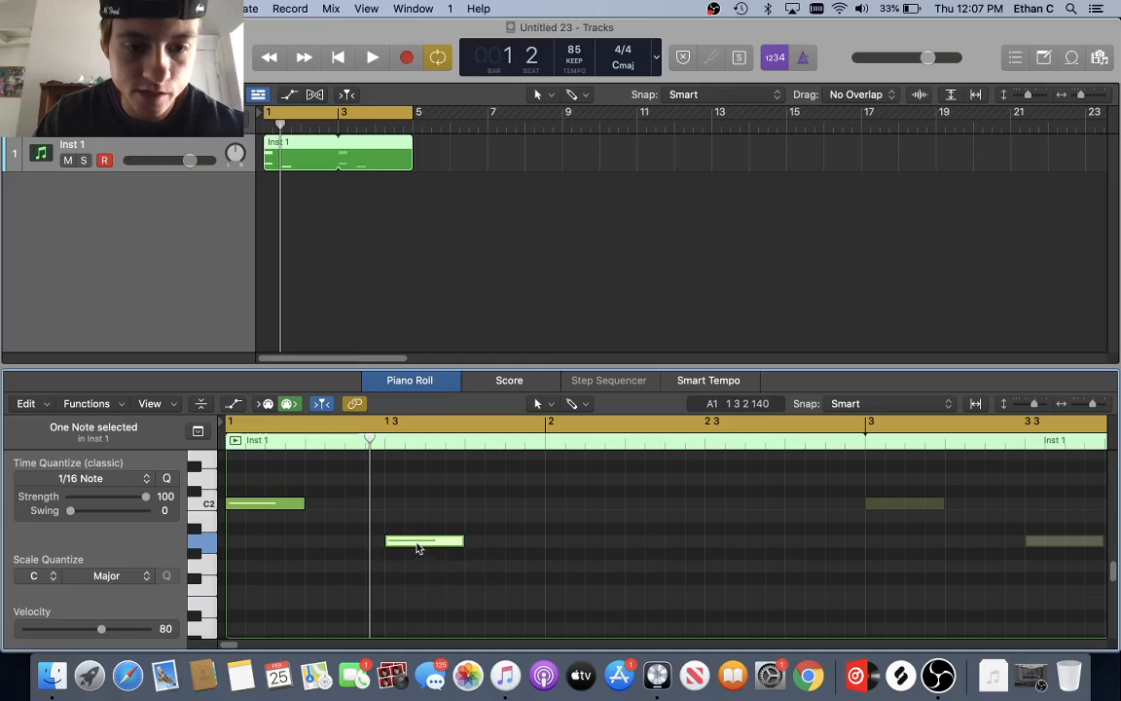
{"action": "left_click_drag", "start_coordinate": [417, 548], "coordinate": [398, 554]}
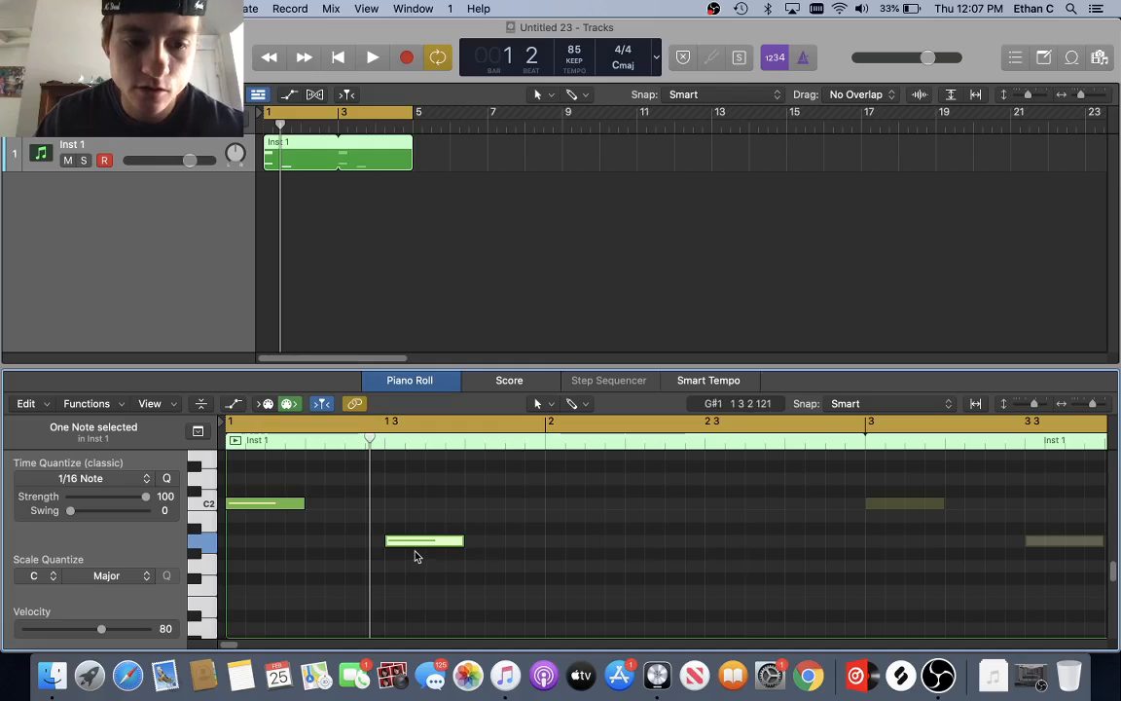
- Enlarge the note editor and lower the beat 3 note to G1
{"action": "scroll", "coordinate": [292, 564], "scroll_direction": "down", "scroll_amount": 2}
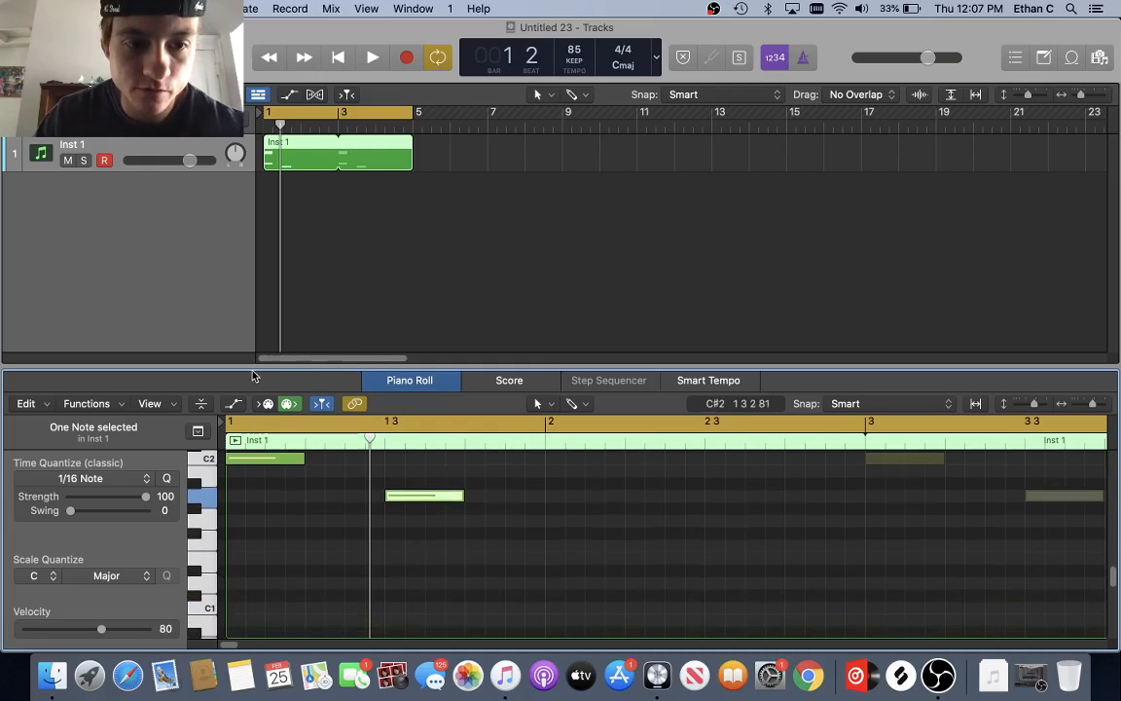
{"action": "left_click_drag", "start_coordinate": [227, 364], "coordinate": [230, 321]}
{"action": "scroll", "coordinate": [420, 435], "scroll_direction": "up", "scroll_amount": 3}
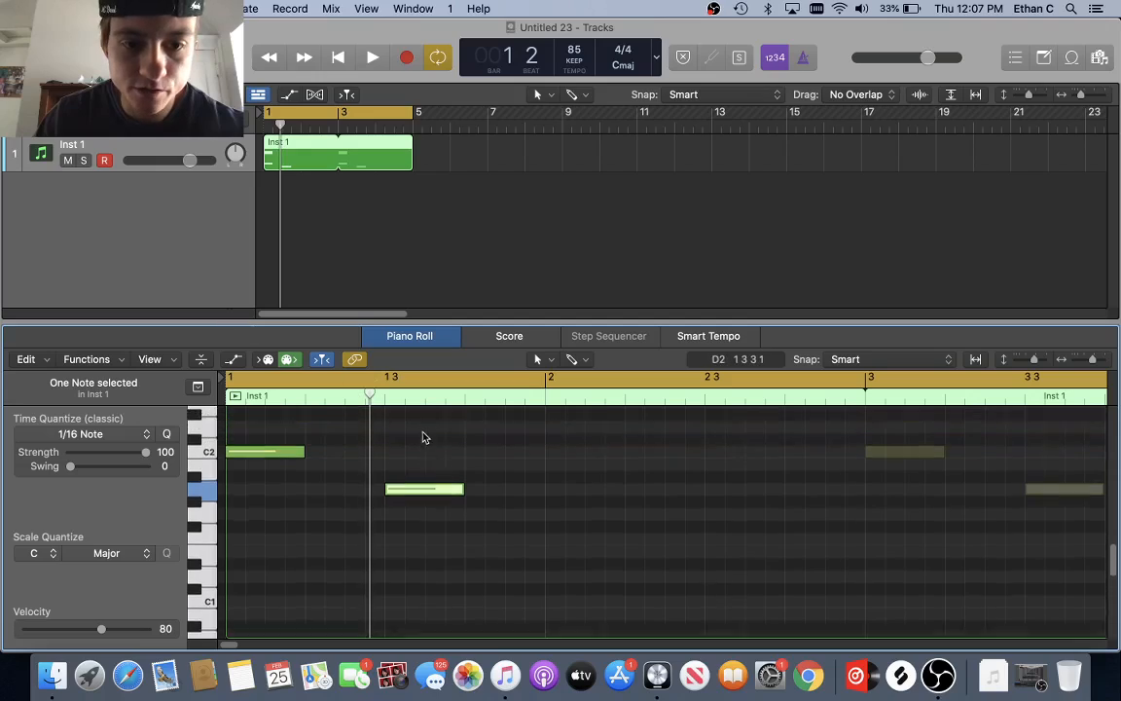
{"action": "left_click_drag", "start_coordinate": [421, 518], "coordinate": [420, 545]}
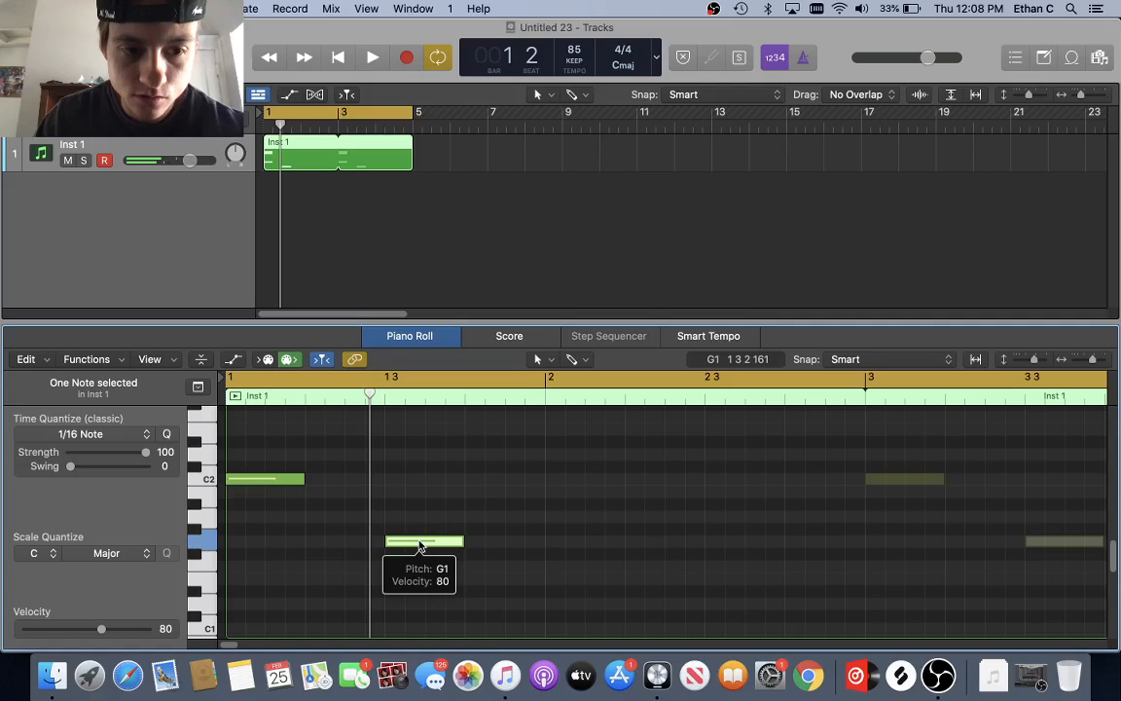
- Stack one-beat C2 and F2 notes above the G1 note on beat 3 and play the chord back
{"action": "scroll", "coordinate": [419, 545], "scroll_direction": "up", "scroll_amount": 2}
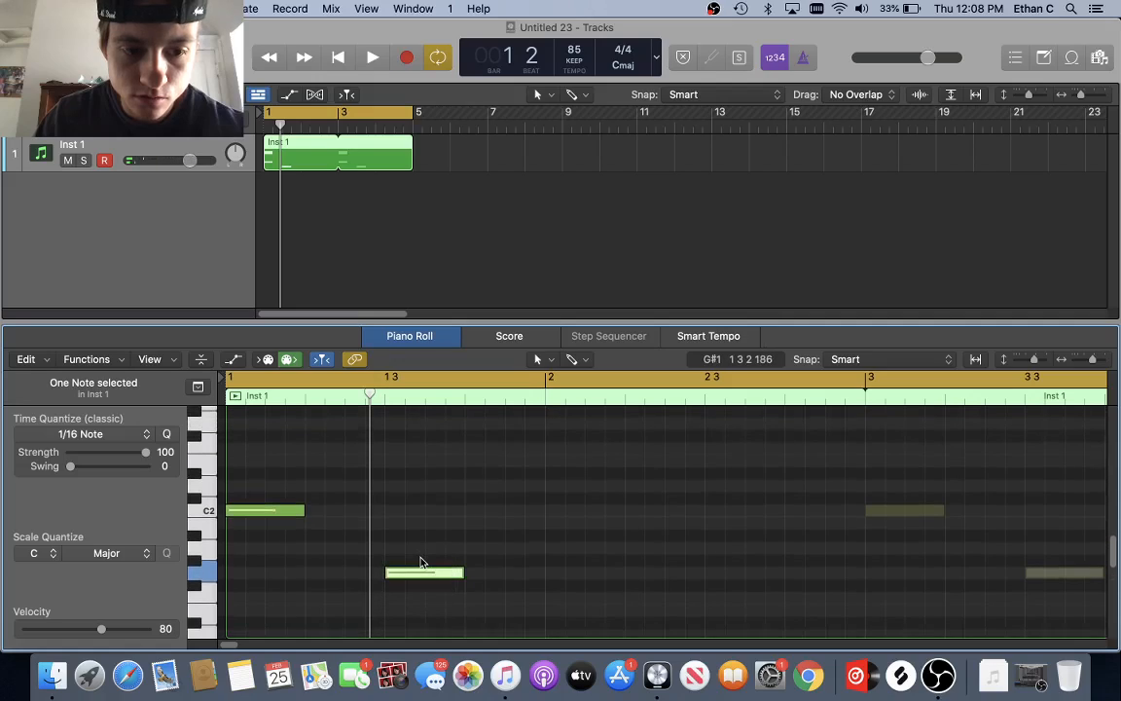
{"action": "left_click", "coordinate": [393, 511]}
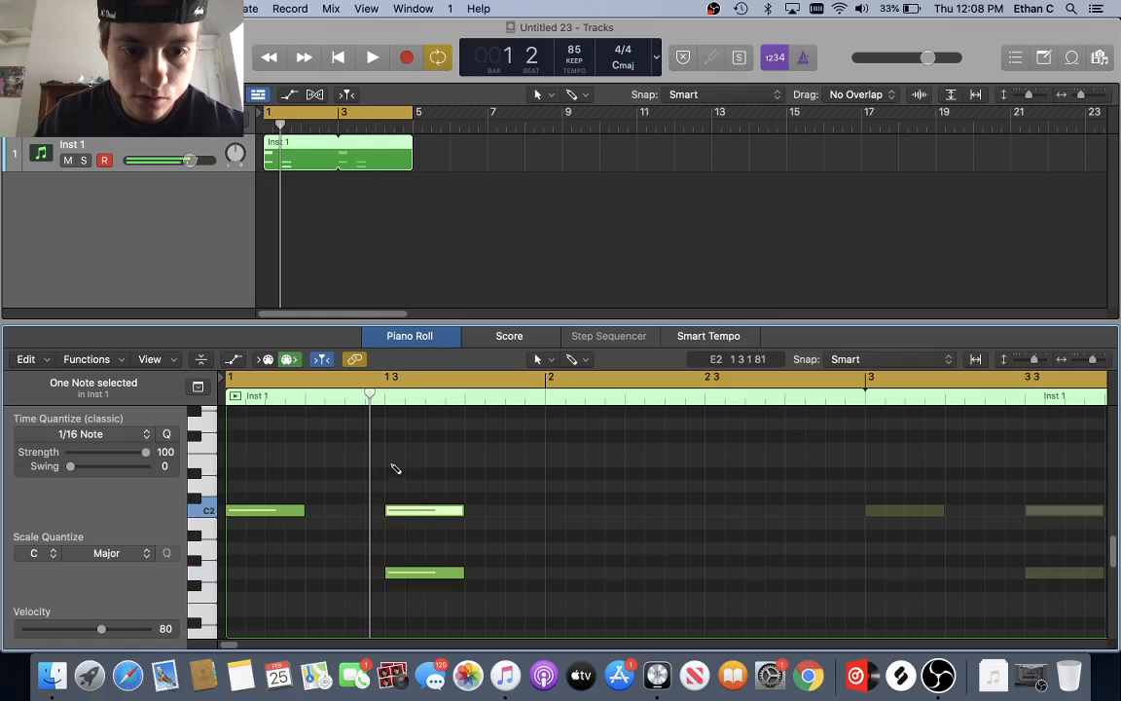
{"action": "left_click", "coordinate": [393, 453]}
{"action": "key", "text": "space"}
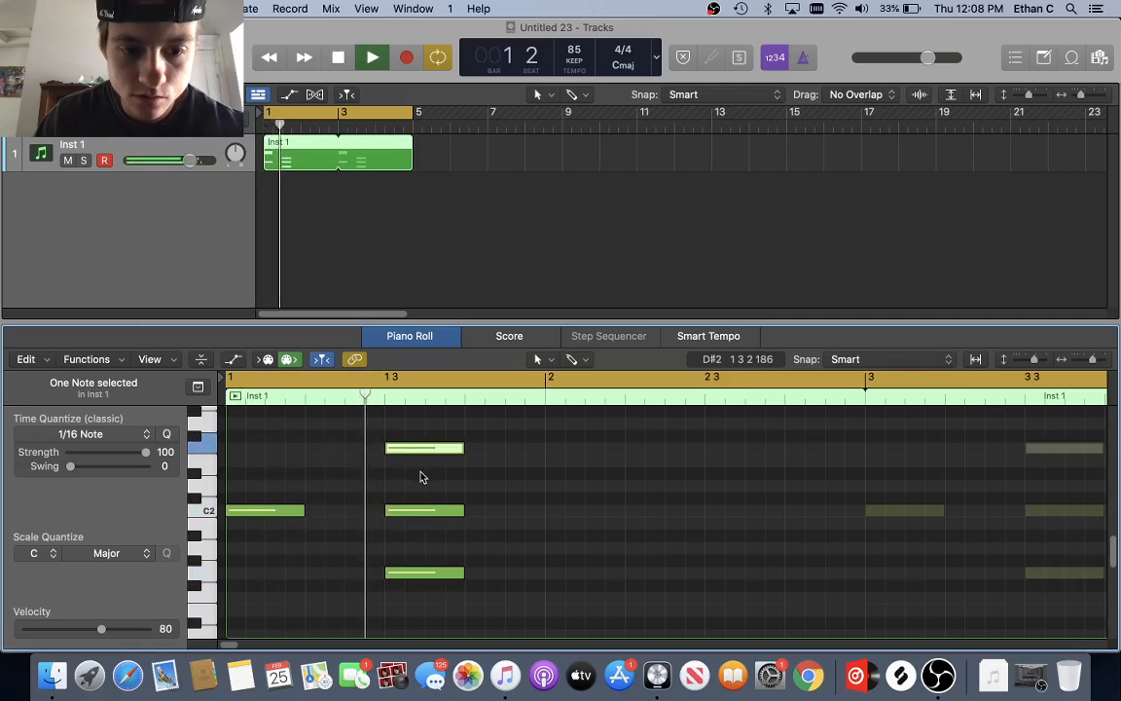
{"action": "key", "text": "space"}
- Raise the second chord's middle note to D2 and its top note to G2, checking each change by playback
{"action": "left_click_drag", "start_coordinate": [409, 508], "coordinate": [408, 485]}
{"action": "key", "text": "space"}
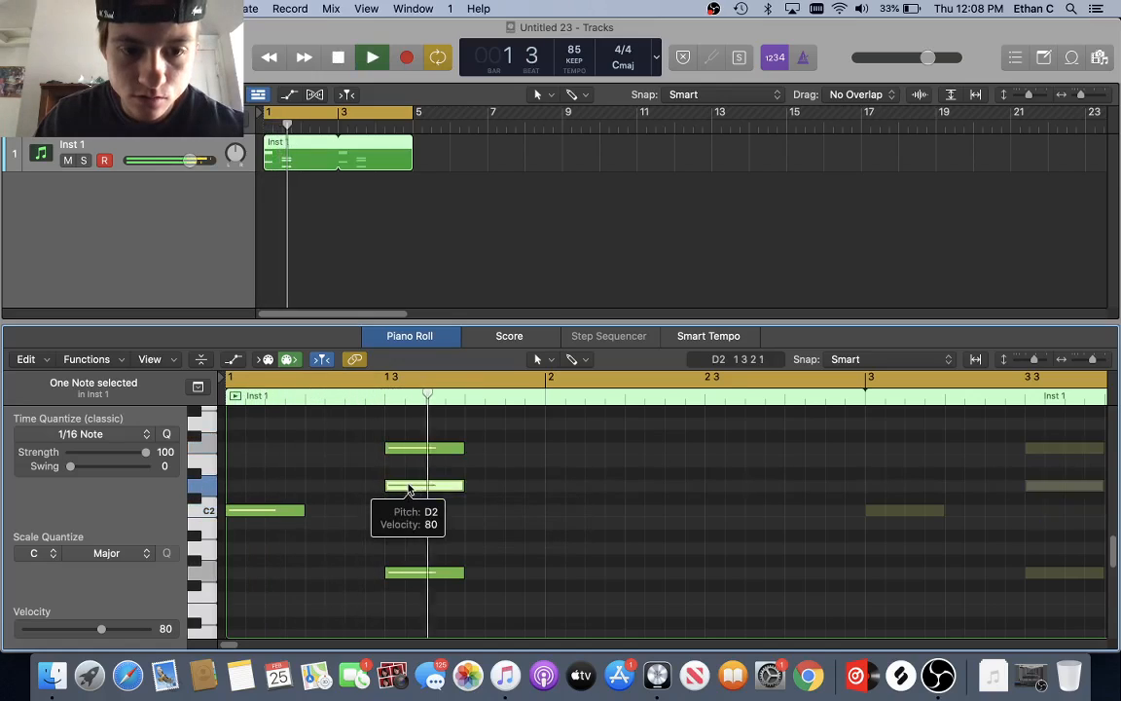
{"action": "key", "text": "space"}
{"action": "left_click_drag", "start_coordinate": [418, 445], "coordinate": [420, 421]}
{"action": "key", "text": "space"}
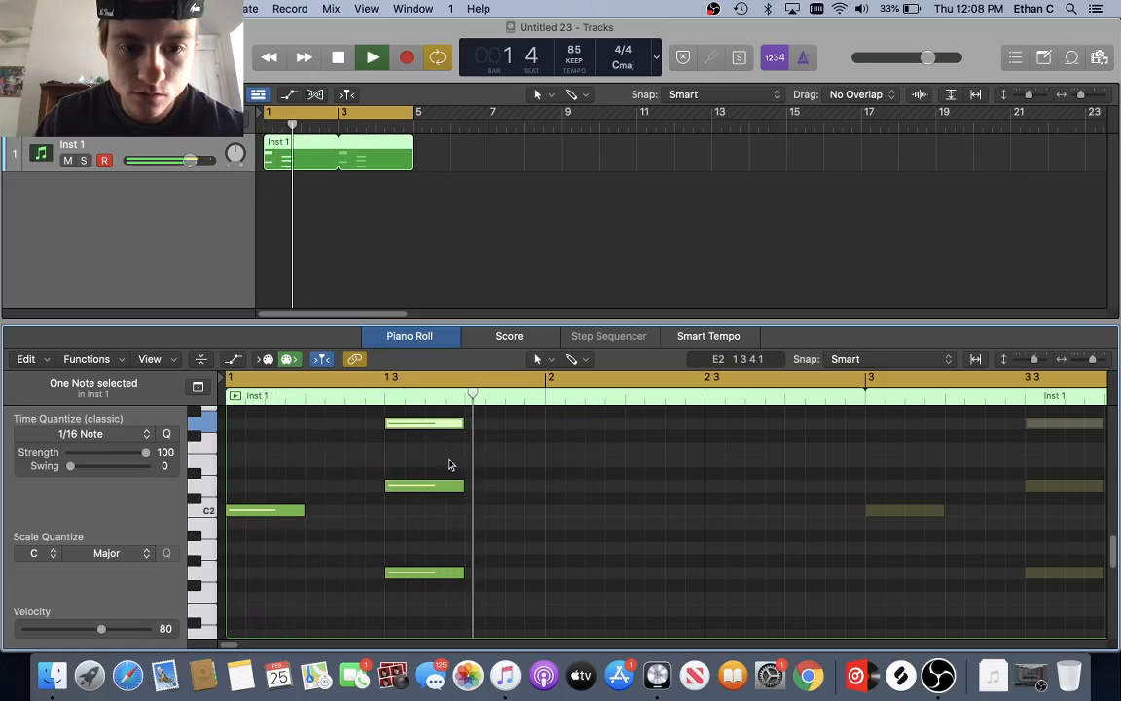
{"action": "key", "text": "space"}
{"action": "key", "text": "space"}
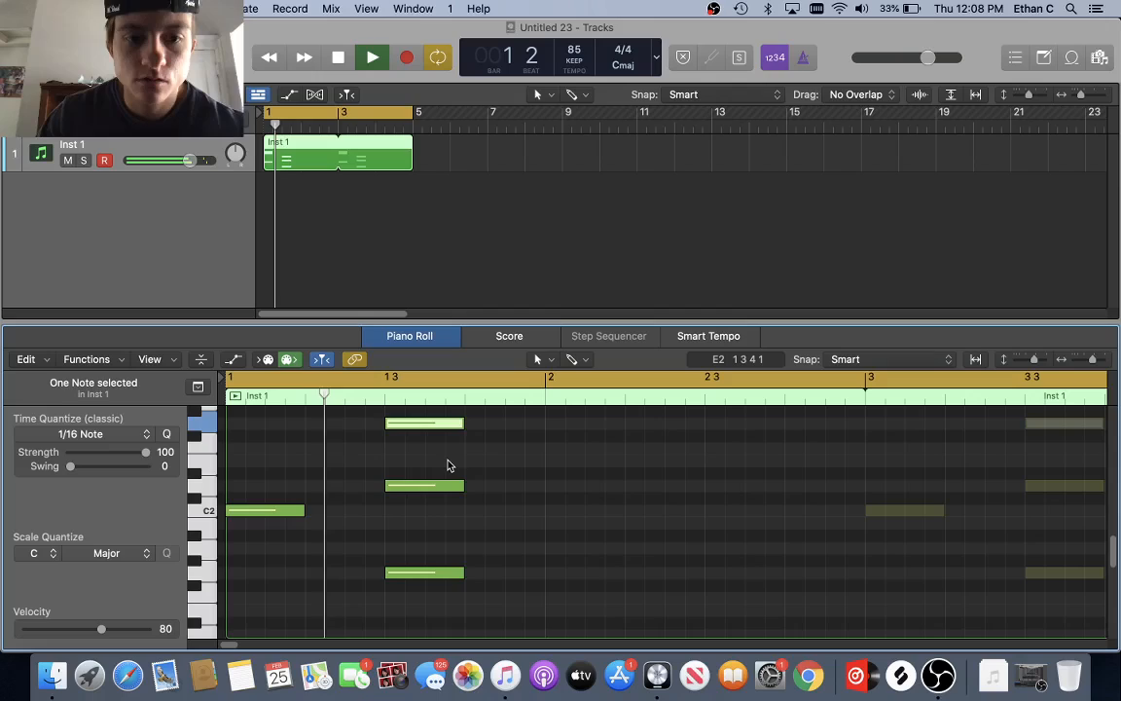
{"action": "key", "text": "space"}
- Select the second chord's three notes, move them an eighth note earlier, and listen to the timing
{"action": "left_click_drag", "start_coordinate": [348, 588], "coordinate": [388, 431]}
{"action": "key", "text": "space"}
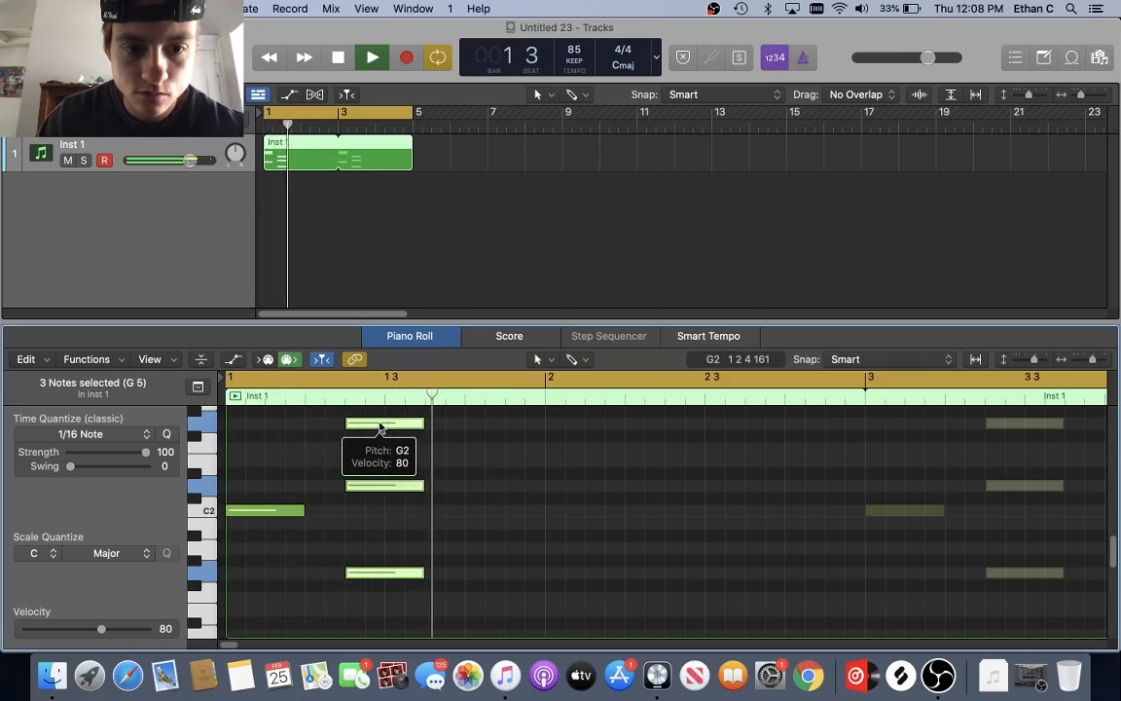
{"action": "key", "text": "space"}
{"action": "key", "text": "space"}
{"action": "left_click", "coordinate": [383, 428]}
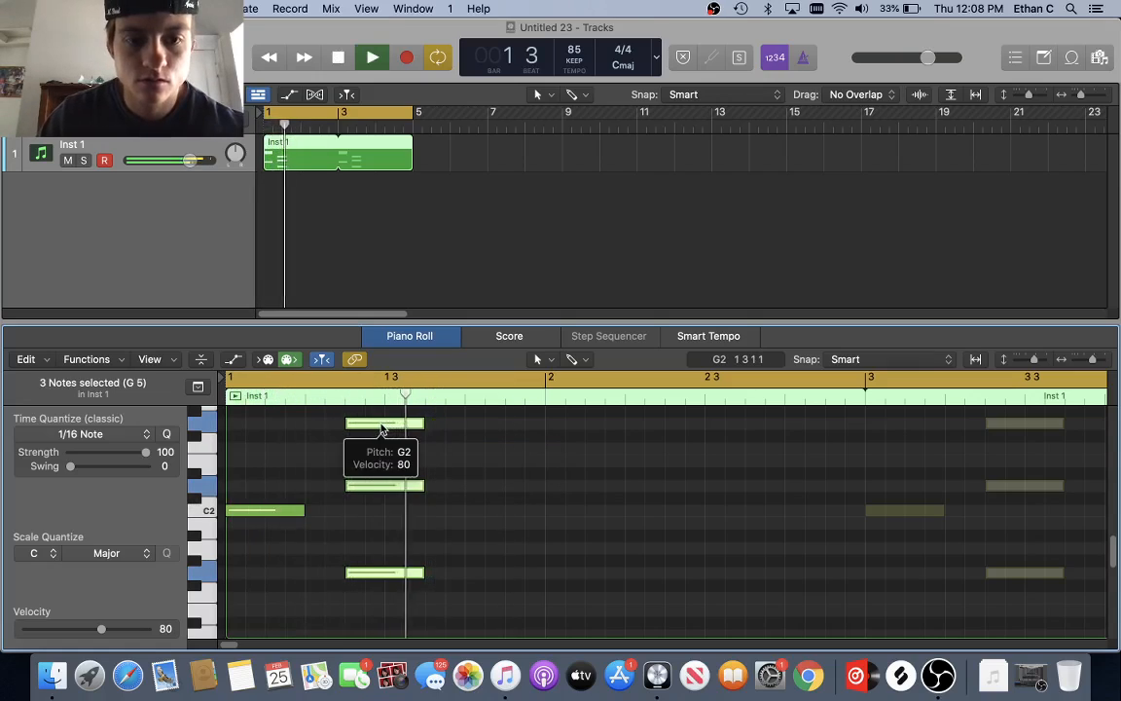
{"action": "key", "text": "space"}
- Try the selected chord on beat 3 again, and settle it one sixteenth before beat 3, comparing by playback
{"action": "left_click_drag", "start_coordinate": [383, 429], "coordinate": [418, 429]}
{"action": "key", "text": "space"}
{"action": "key", "text": "space"}
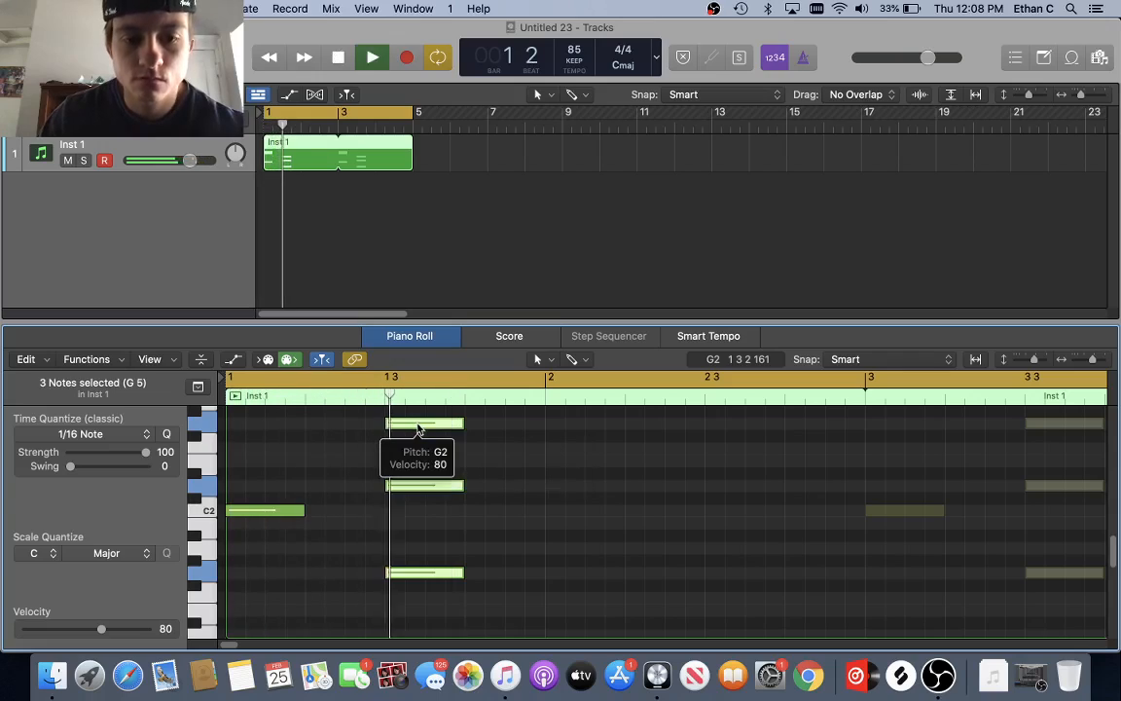
{"action": "key", "text": "space"}
{"action": "left_click_drag", "start_coordinate": [418, 429], "coordinate": [395, 431]}
{"action": "key", "text": "space"}
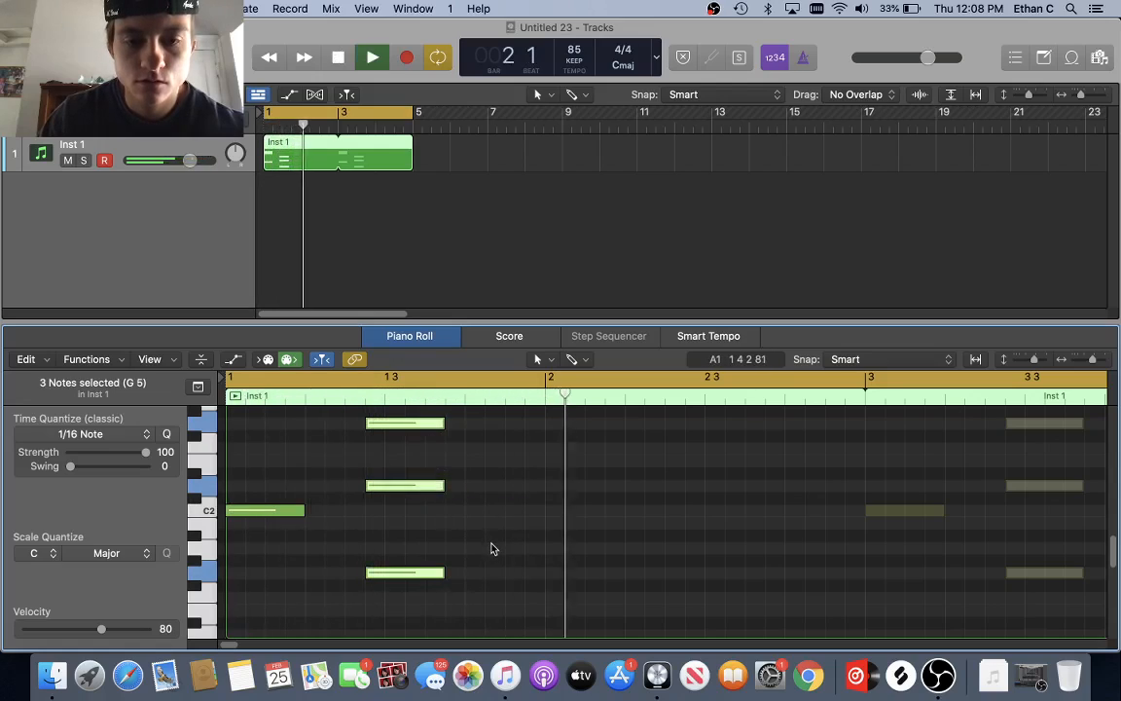
{"action": "key", "text": "space"}
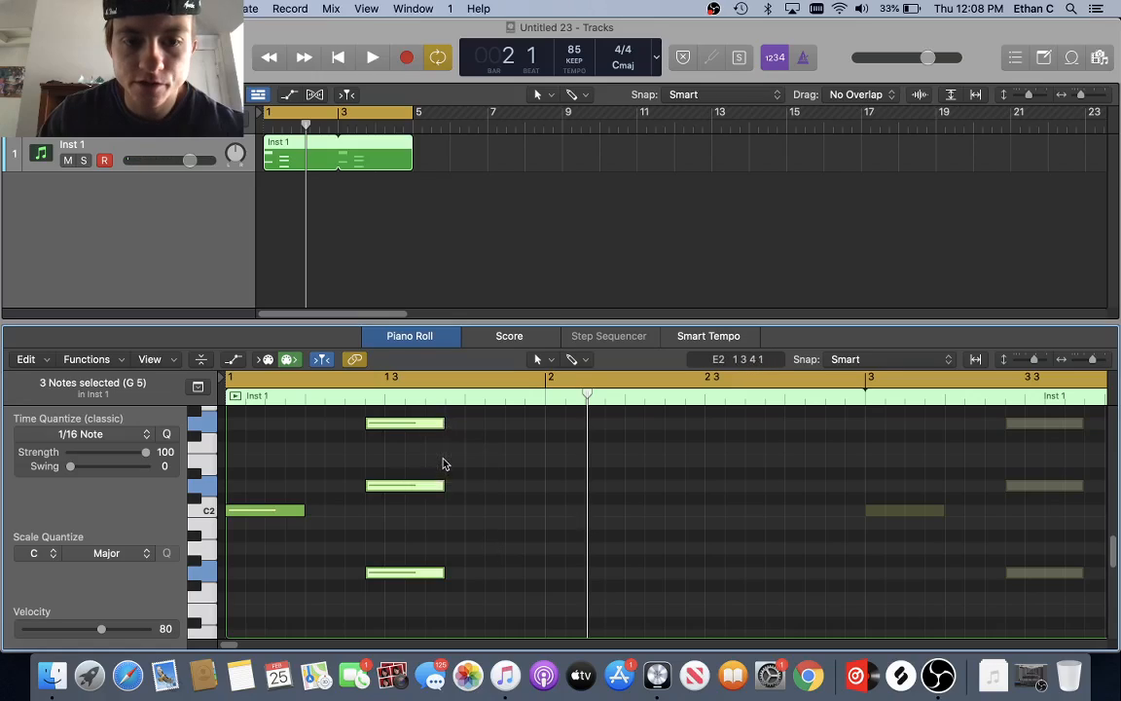
- Lengthen the second chord's three notes to one beat and three sixteenths, checking the length by playback
{"action": "left_click_drag", "start_coordinate": [441, 423], "coordinate": [484, 438]}
{"action": "key", "text": "space"}
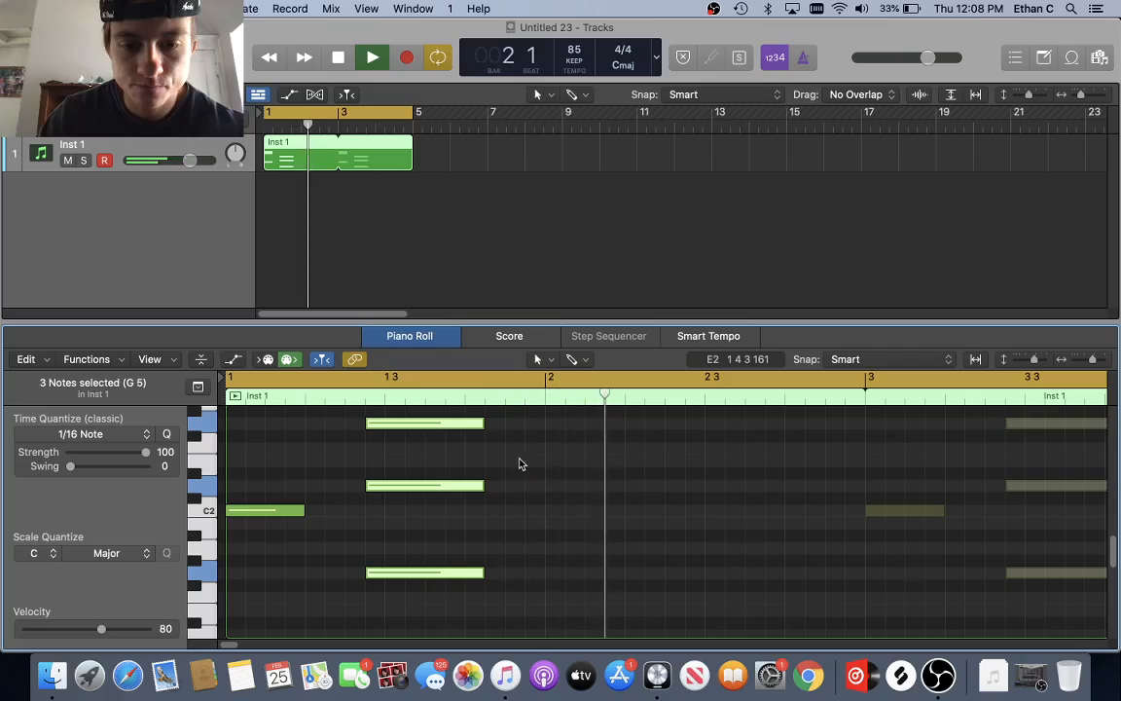
{"action": "key", "text": "space"}
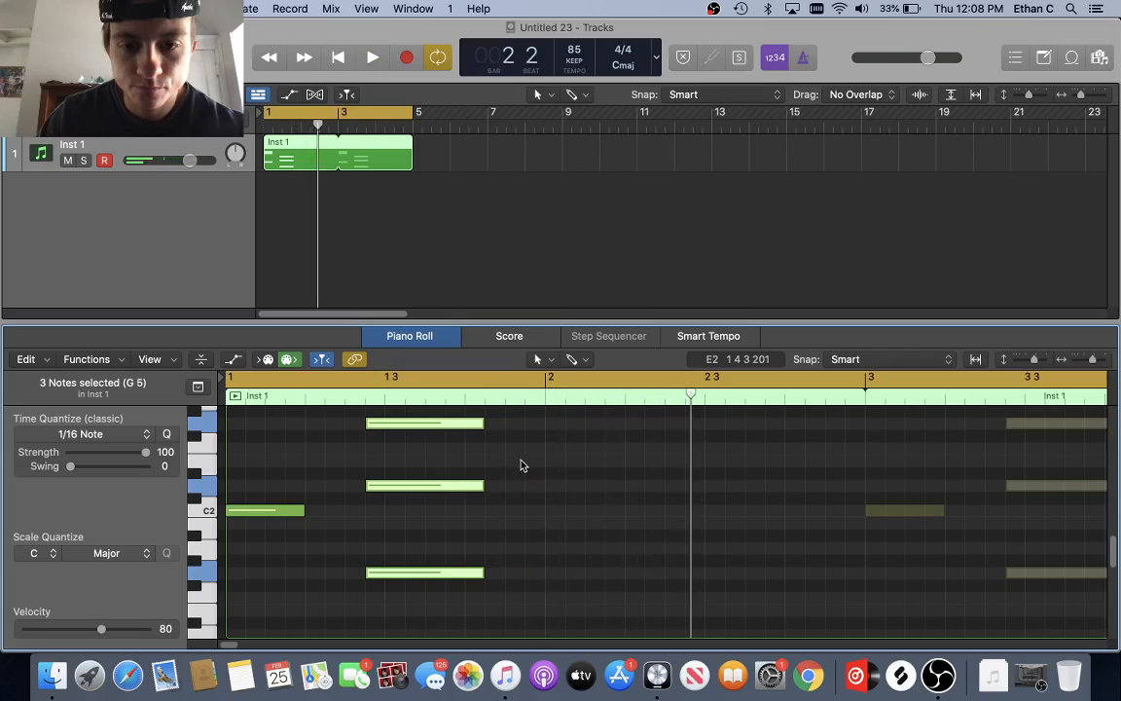
{"action": "left_click", "coordinate": [480, 424]}
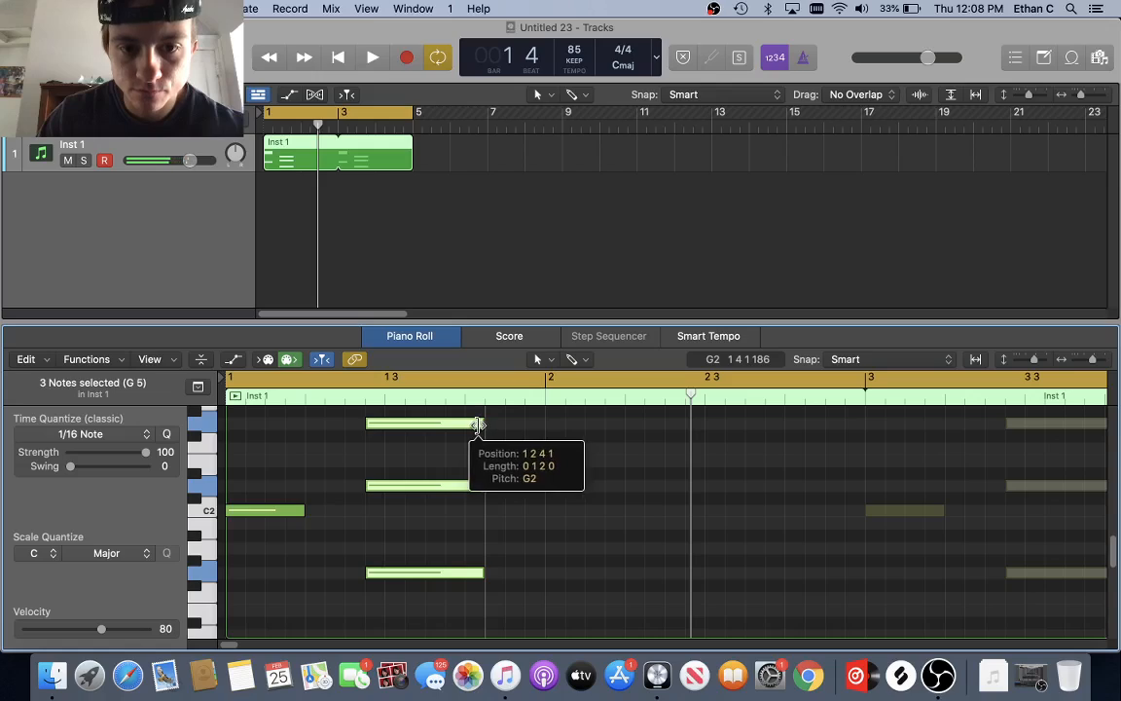
{"action": "left_click_drag", "start_coordinate": [478, 425], "coordinate": [503, 434]}
- Enter an eighth-note chord of A1, D2 and A2 directly after the second chord, ending at bar 2
{"action": "scroll", "coordinate": [503, 440], "scroll_direction": "down", "scroll_amount": 1}
{"action": "scroll", "coordinate": [503, 441], "scroll_direction": "right", "scroll_amount": 1}
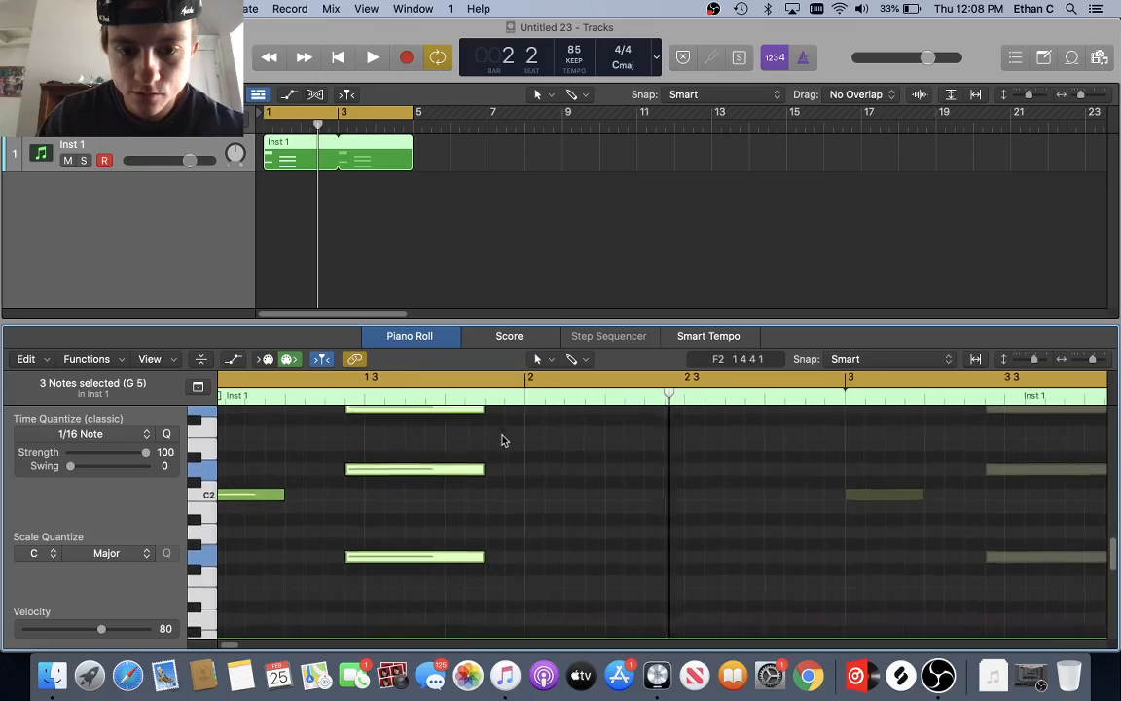
{"action": "scroll", "coordinate": [504, 467], "scroll_direction": "down", "scroll_amount": 1}
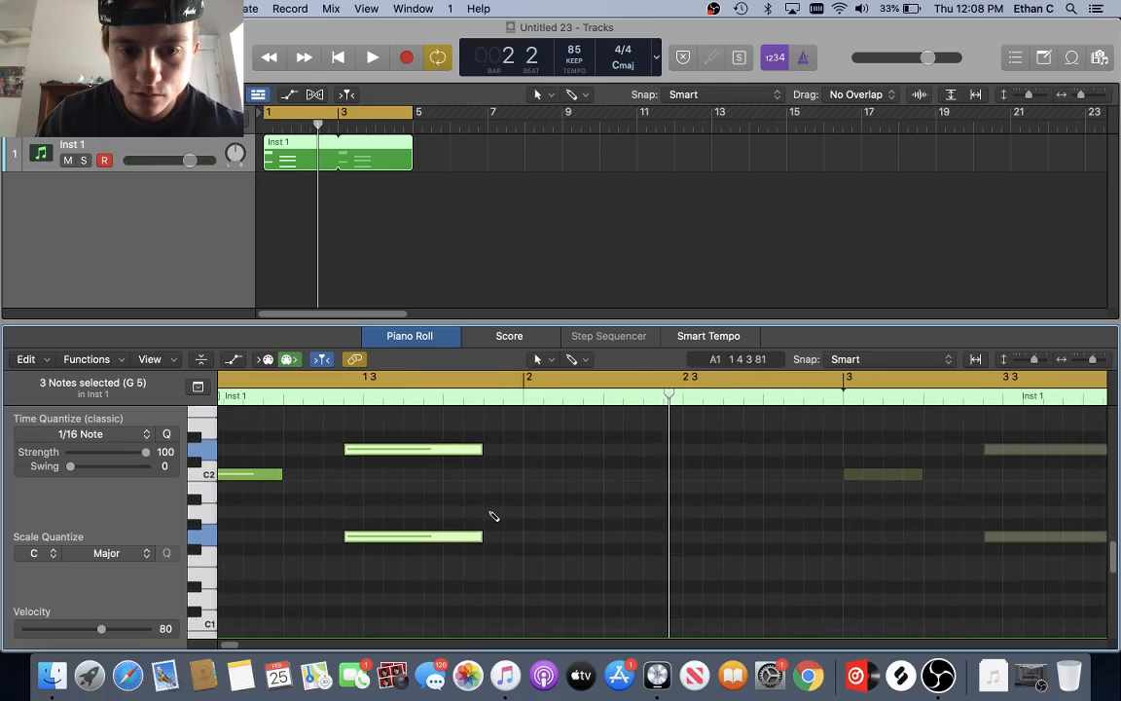
{"action": "left_click", "coordinate": [493, 517]}
{"action": "left_click_drag", "start_coordinate": [623, 512], "coordinate": [522, 514]}
{"action": "scroll", "coordinate": [500, 552], "scroll_direction": "up", "scroll_amount": 3}
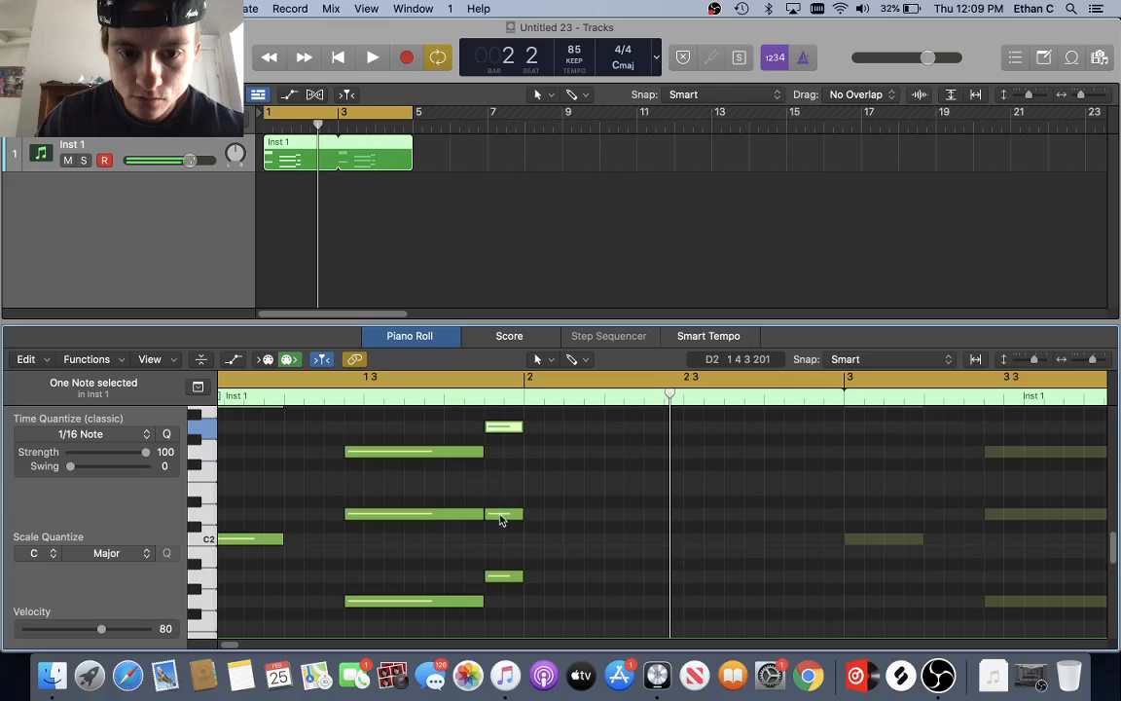
- Raise the eighth-note chord's middle note to E2, check it by playback, and move all three notes to start at bar 2
{"action": "left_click_drag", "start_coordinate": [500, 520], "coordinate": [504, 496]}
{"action": "key", "text": "space"}
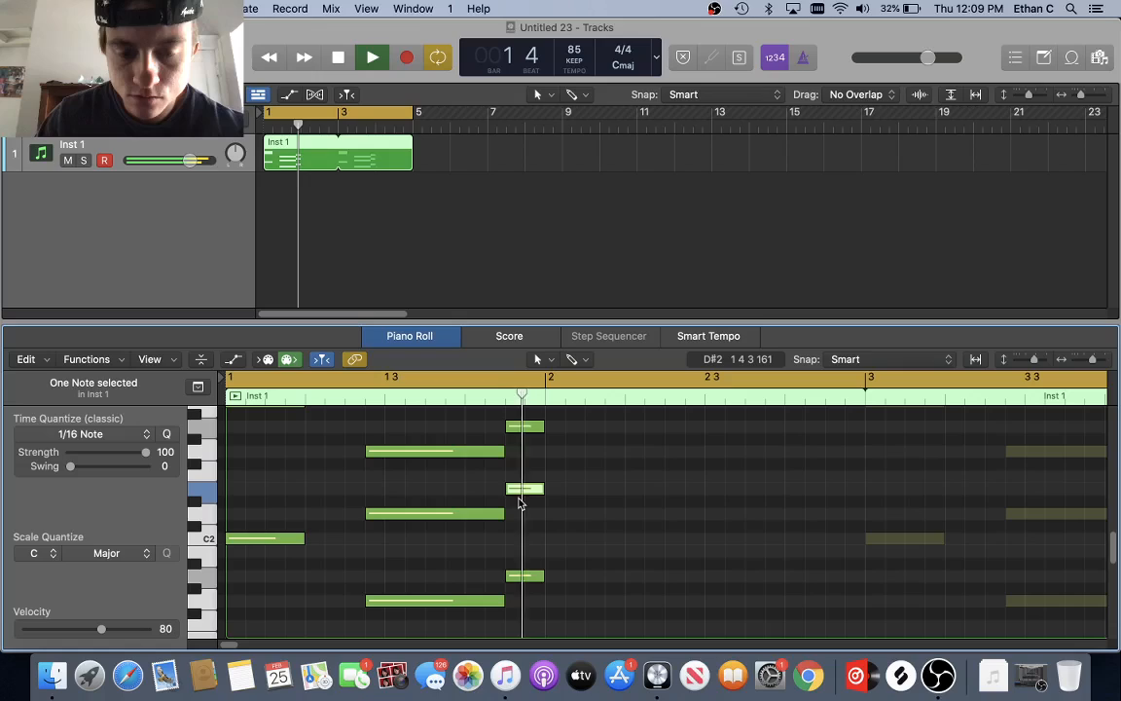
{"action": "key", "text": "Return"}
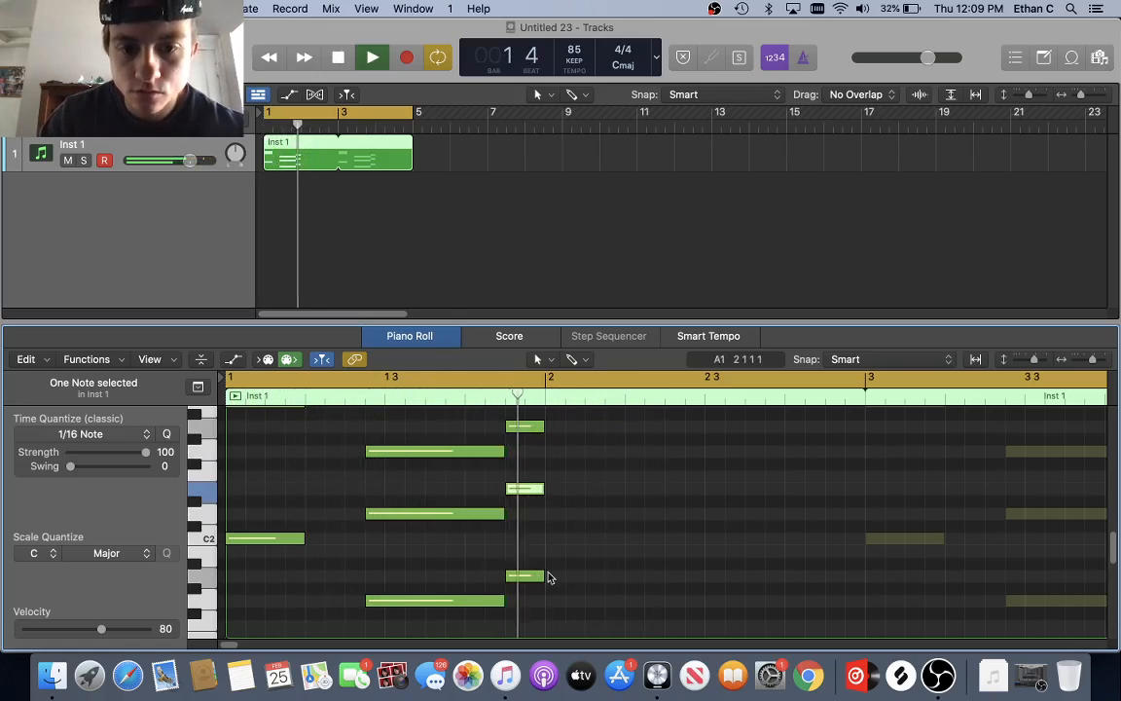
{"action": "key", "text": "space"}
{"action": "left_click_drag", "start_coordinate": [530, 602], "coordinate": [572, 430]}
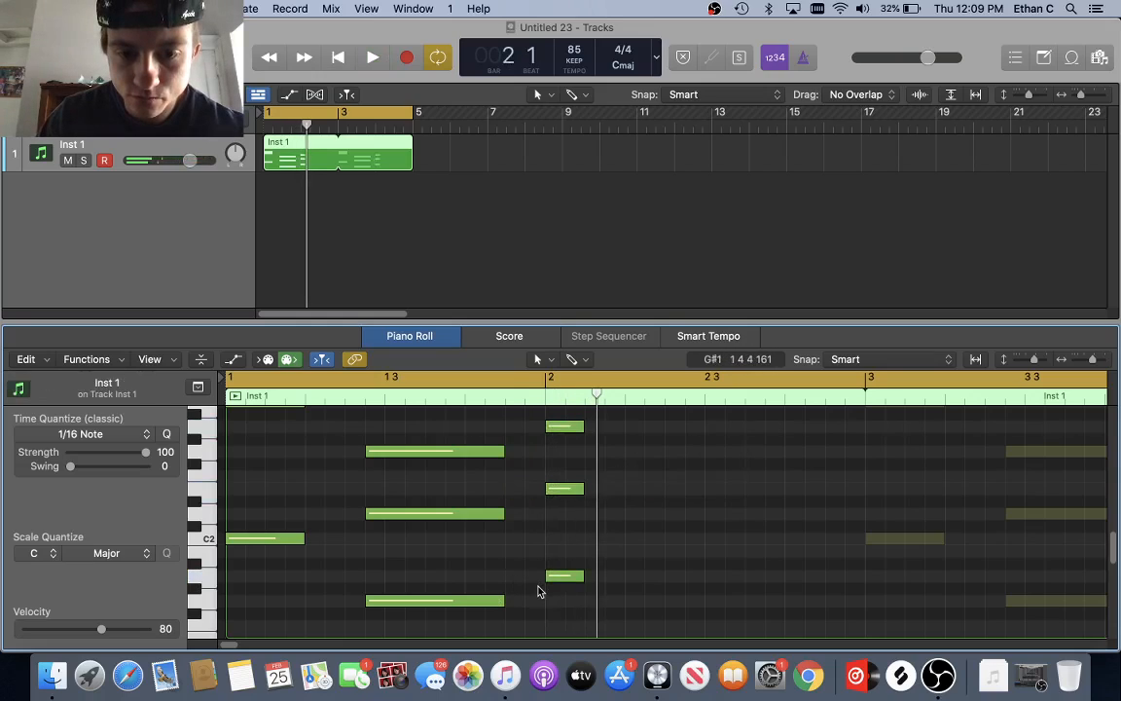
- Try an eighth-note passing chord of B1, G2 and B2 just before bar 2, listening to the transition
{"action": "scroll", "coordinate": [539, 591], "scroll_direction": "down", "scroll_amount": 3}
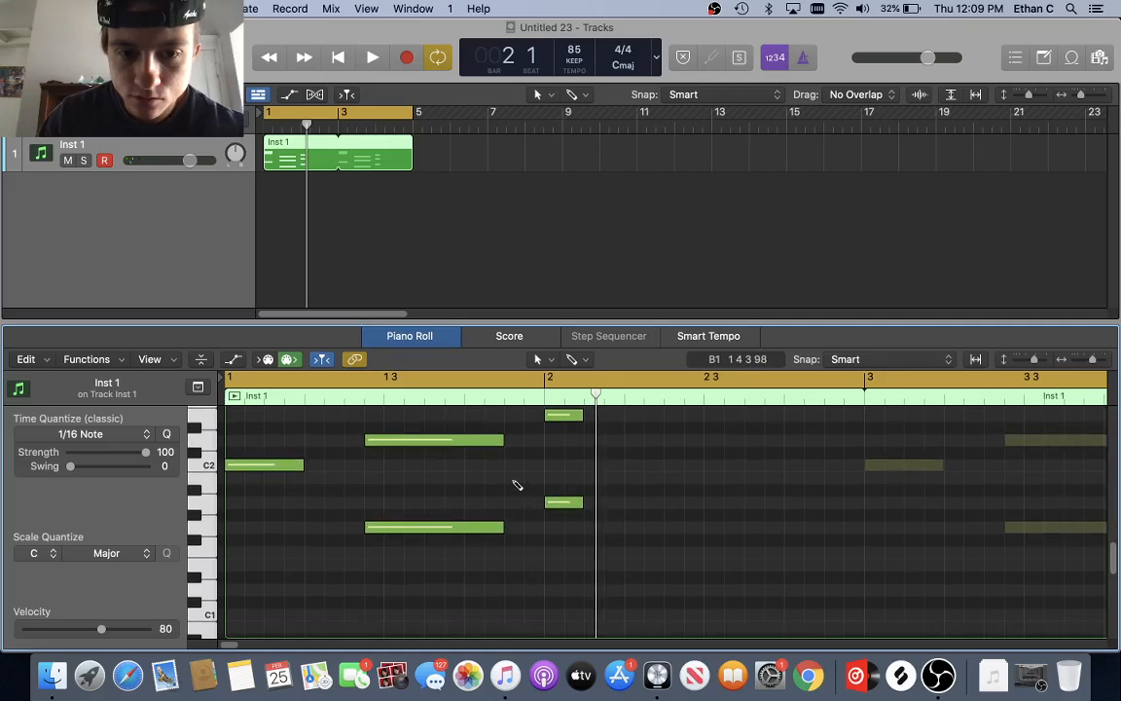
{"action": "scroll", "coordinate": [516, 484], "scroll_direction": "up", "scroll_amount": 3}
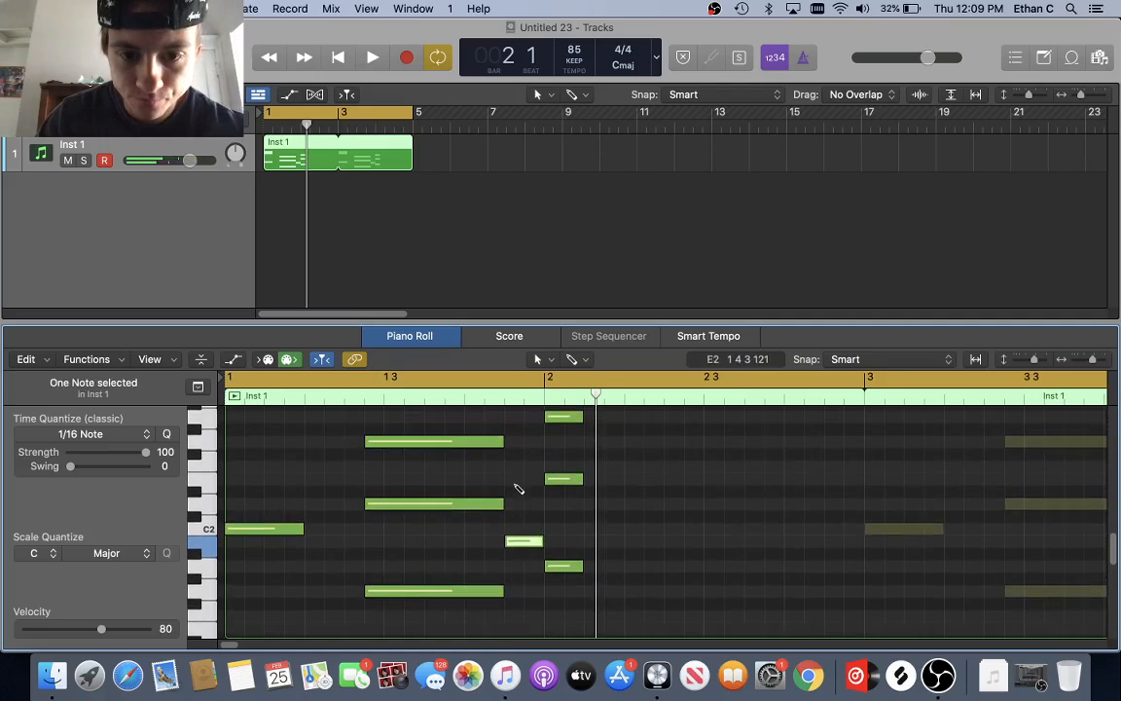
{"action": "scroll", "coordinate": [517, 474], "scroll_direction": "up", "scroll_amount": 3}
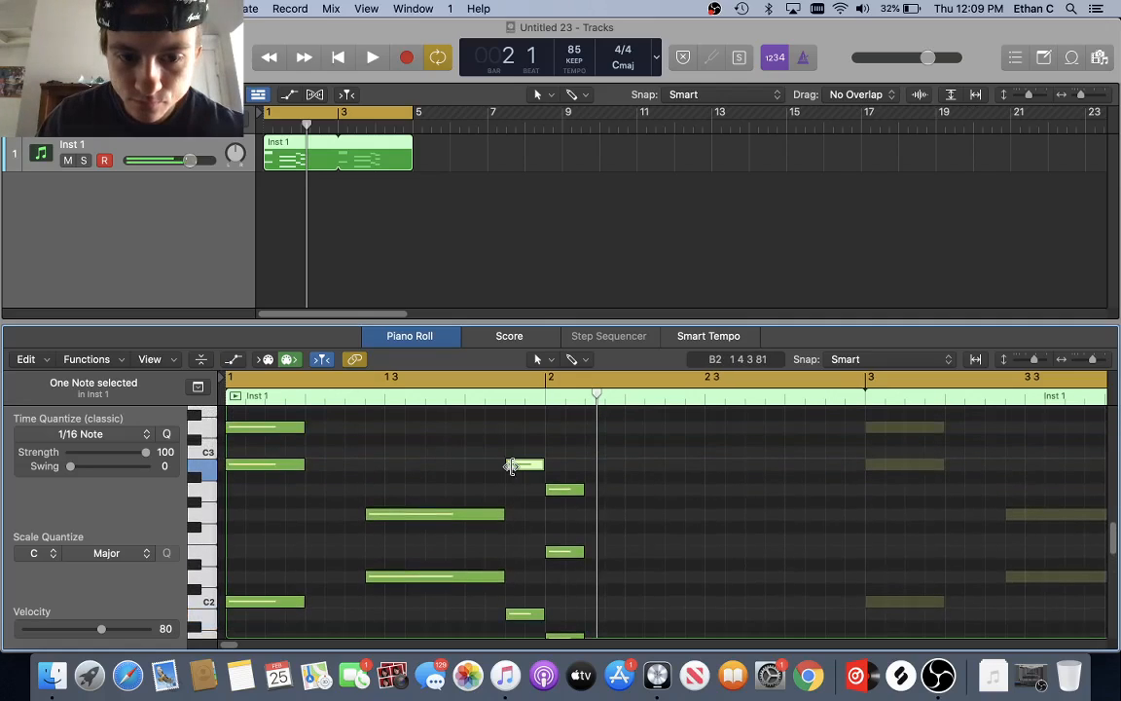
{"action": "left_click", "coordinate": [523, 513], "text": "super"}
{"action": "key", "text": "space"}
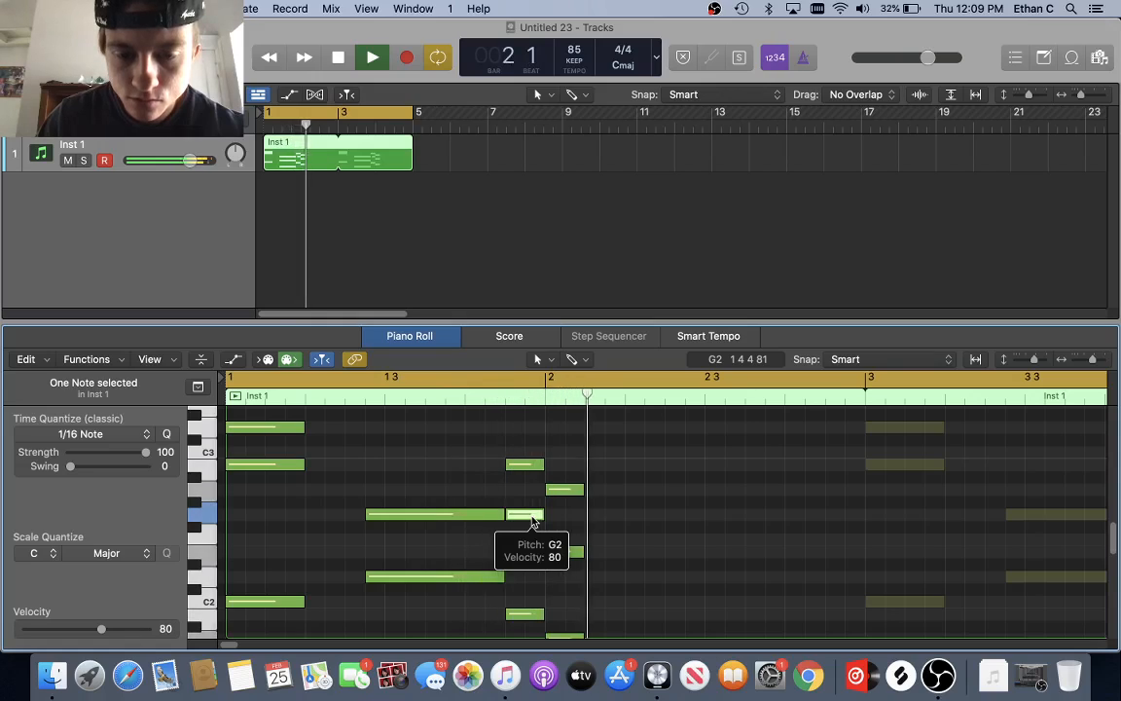
{"action": "key", "text": "space"}
{"action": "scroll", "coordinate": [532, 520], "scroll_direction": "down", "scroll_amount": 3}
{"action": "key", "text": "space"}
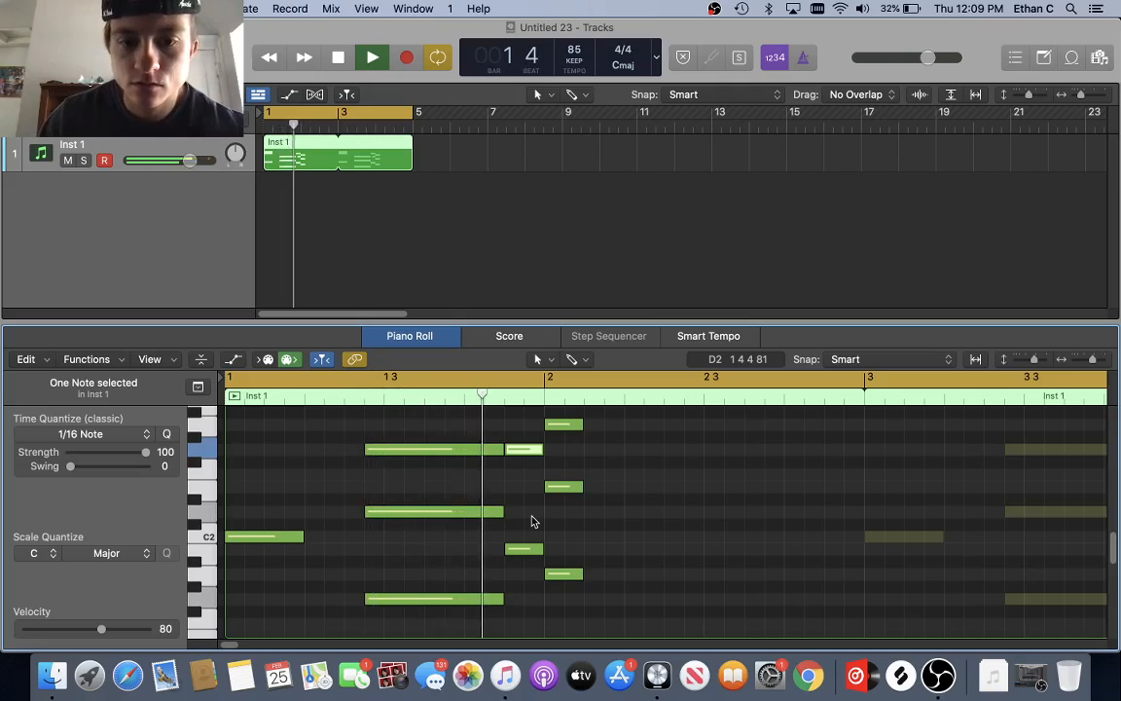
{"action": "key", "text": "space"}
{"action": "scroll", "coordinate": [522, 603], "scroll_direction": "up", "scroll_amount": 2}
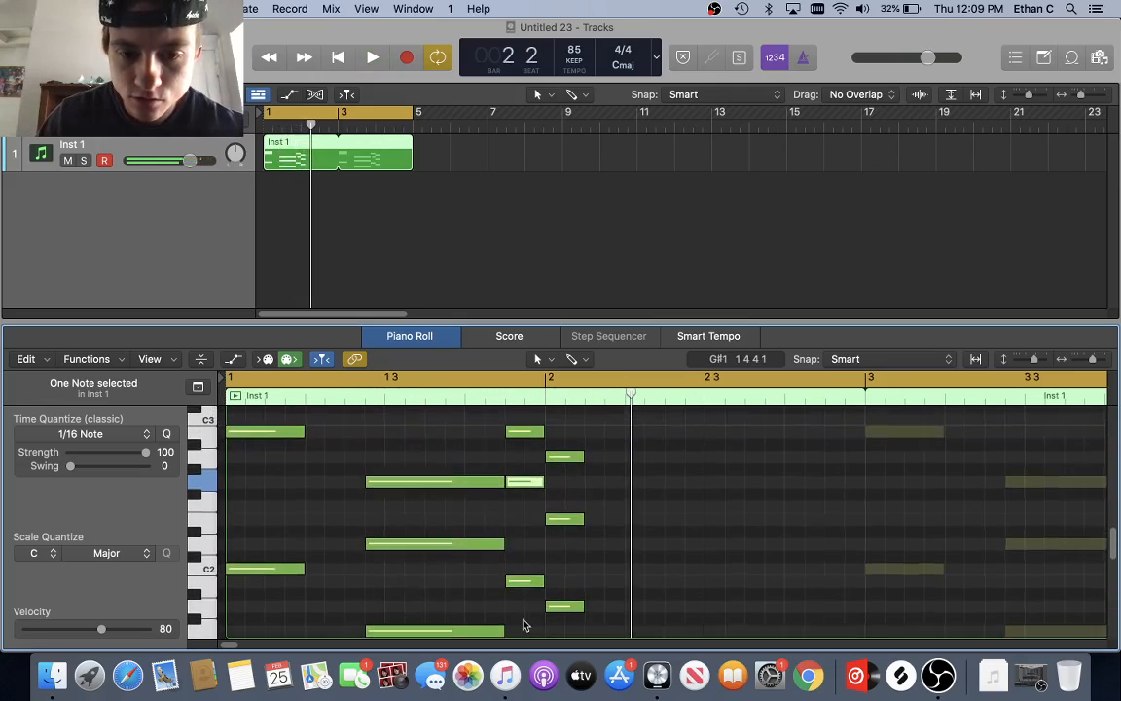
{"action": "scroll", "coordinate": [523, 623], "scroll_direction": "up", "scroll_amount": 1}
{"action": "key", "text": "space"}
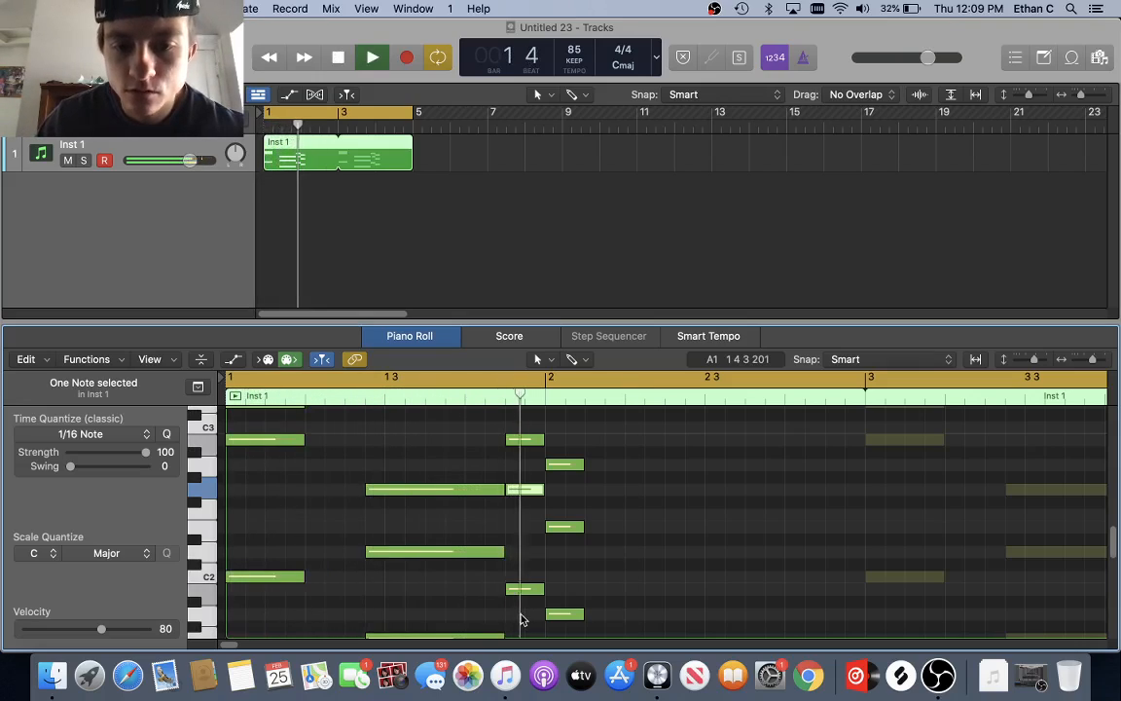
{"action": "key", "text": "space"}
- Delete the three-note passing chord before bar 2 and play the progression
{"action": "left_click_drag", "start_coordinate": [521, 616], "coordinate": [528, 420]}
{"action": "right_click", "coordinate": [526, 441]}
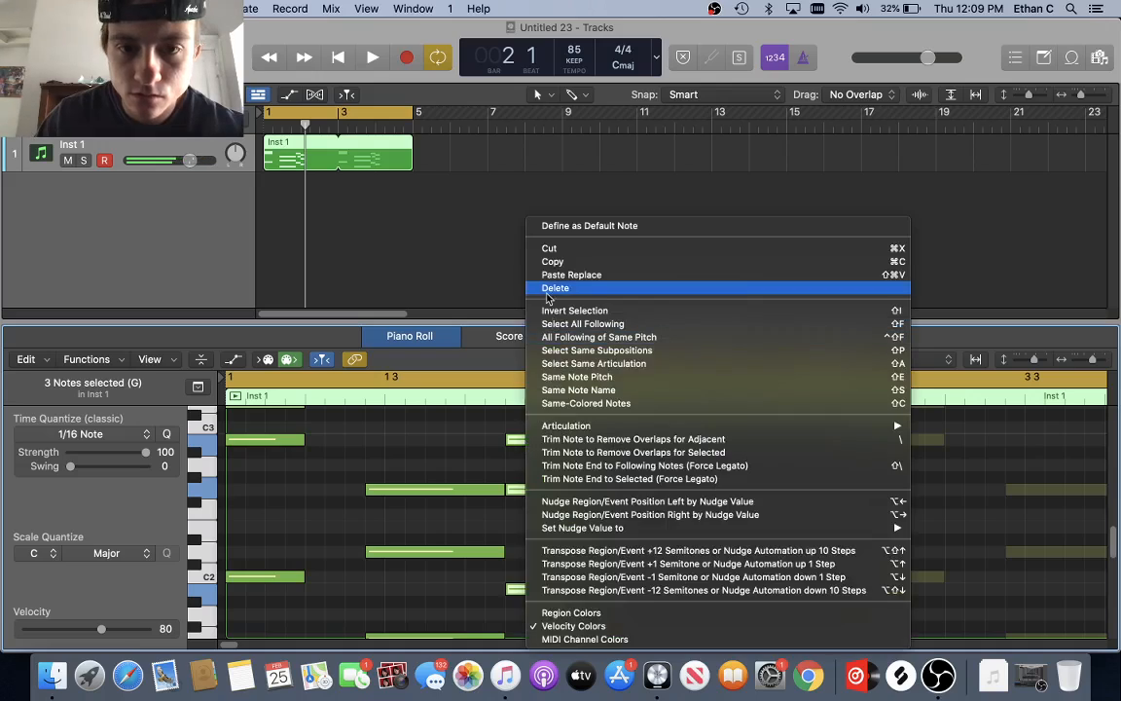
{"action": "left_click", "coordinate": [554, 288]}
{"action": "key", "text": "space"}
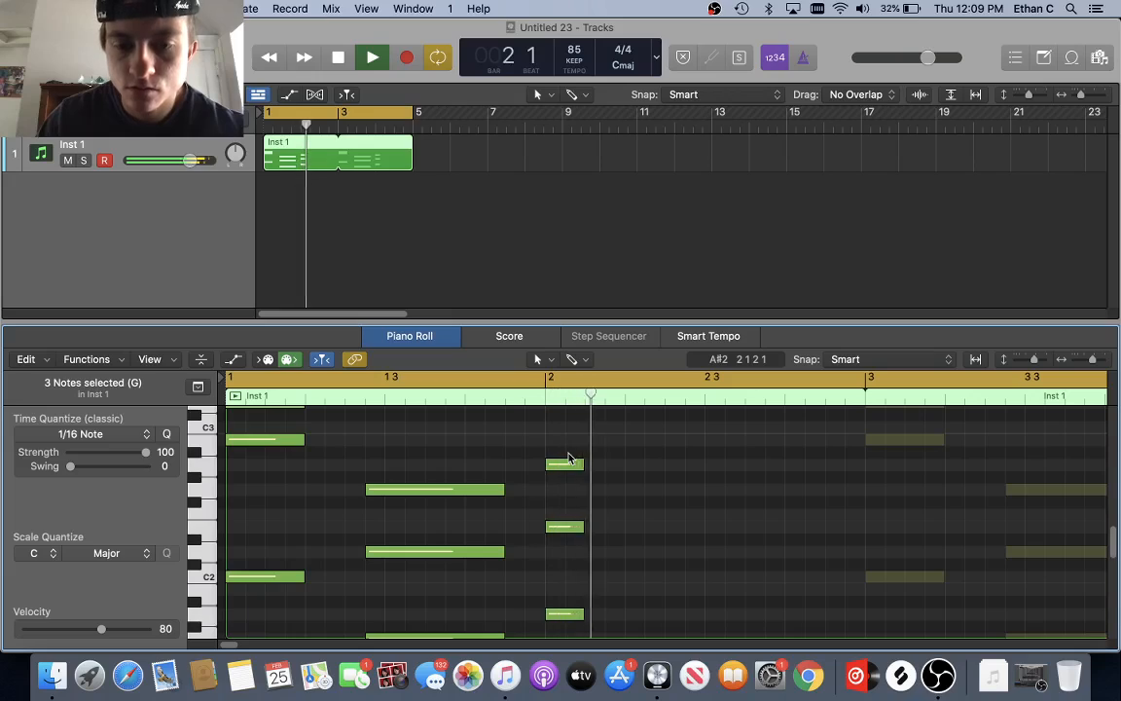
{"action": "key", "text": "space"}
- Lengthen the chord at bar 2 to one beat and one sixteenth, and repeat it one sixteenth before beat 3
{"action": "scroll", "coordinate": [570, 465], "scroll_direction": "down", "scroll_amount": 3}
{"action": "scroll", "coordinate": [593, 576], "scroll_direction": "up", "scroll_amount": 3}
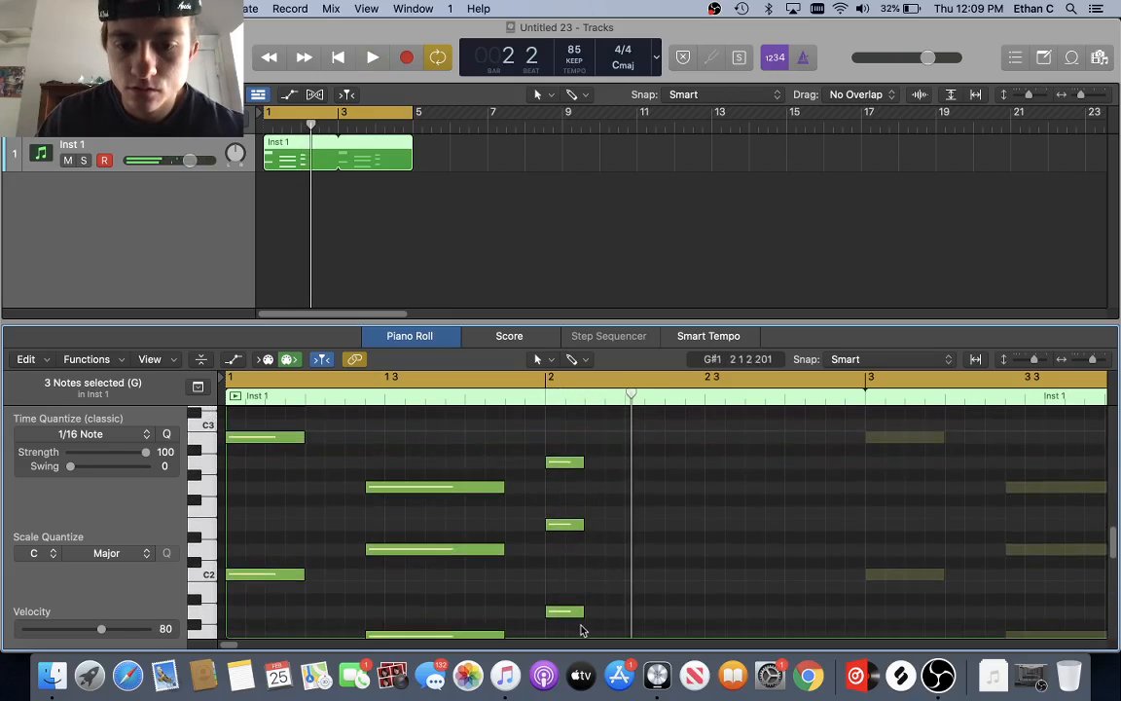
{"action": "left_click_drag", "start_coordinate": [570, 629], "coordinate": [638, 510]}
{"action": "scroll", "coordinate": [623, 510], "scroll_direction": "right", "scroll_amount": 3}
{"action": "scroll", "coordinate": [584, 520], "scroll_direction": "down", "scroll_amount": 2}
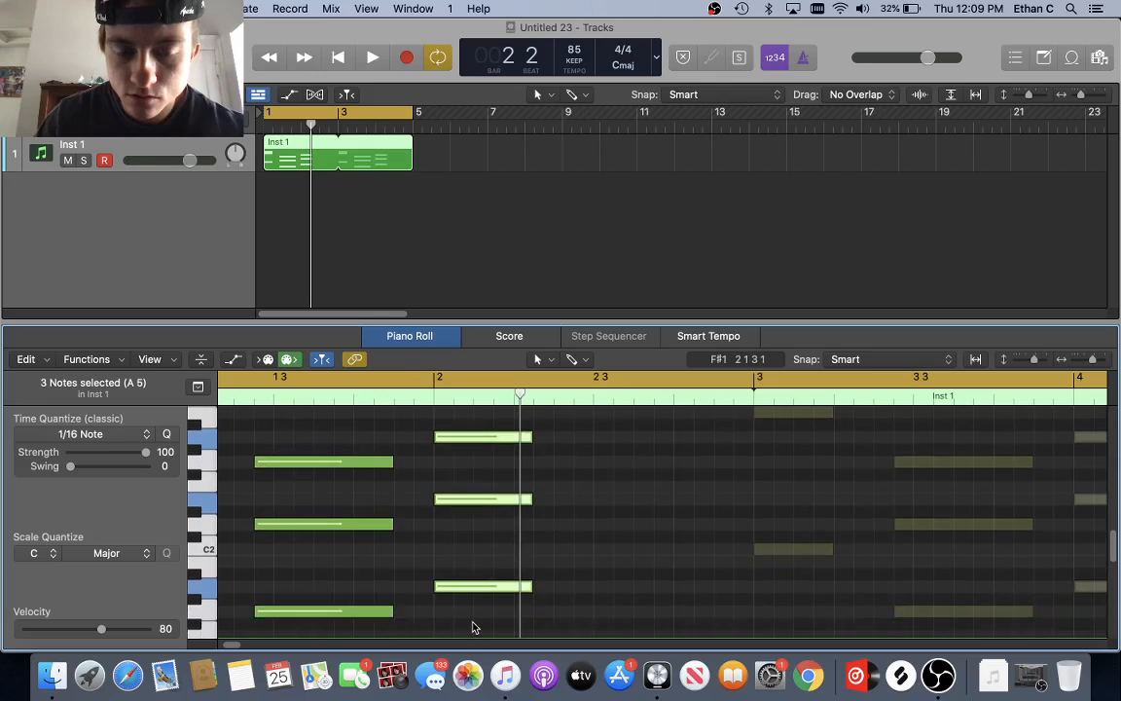
{"action": "key", "text": "super+r"}
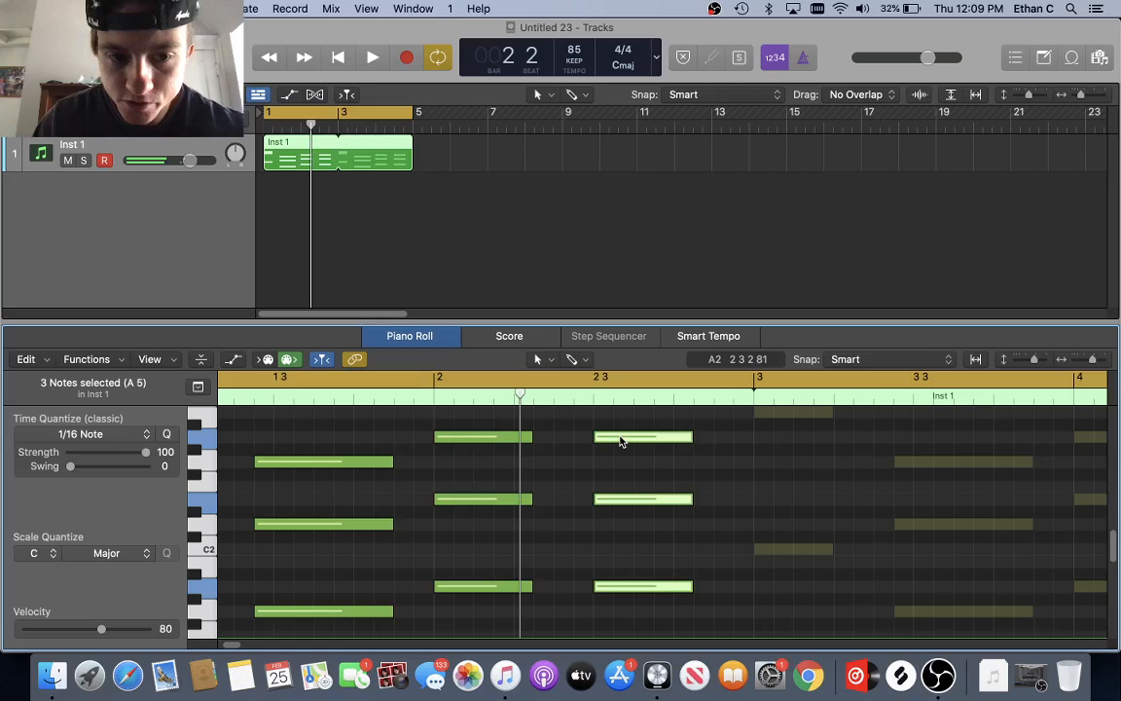
{"action": "left_click_drag", "start_coordinate": [621, 441], "coordinate": [602, 441]}
- Lengthen the first chord's three notes to one beat and three sixteenths, ending at the second chord, checking by playback
{"action": "scroll", "coordinate": [394, 503], "scroll_direction": "left", "scroll_amount": 5}
{"action": "scroll", "coordinate": [388, 518], "scroll_direction": "up", "scroll_amount": 2}
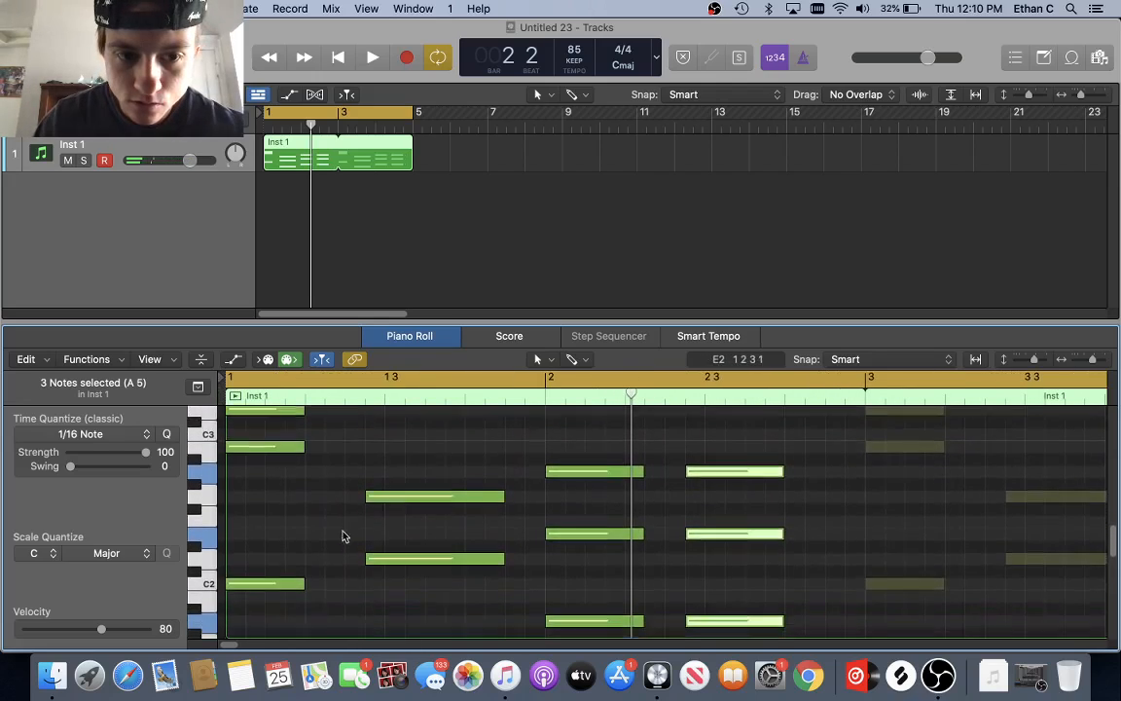
{"action": "left_click_drag", "start_coordinate": [270, 618], "coordinate": [300, 407]}
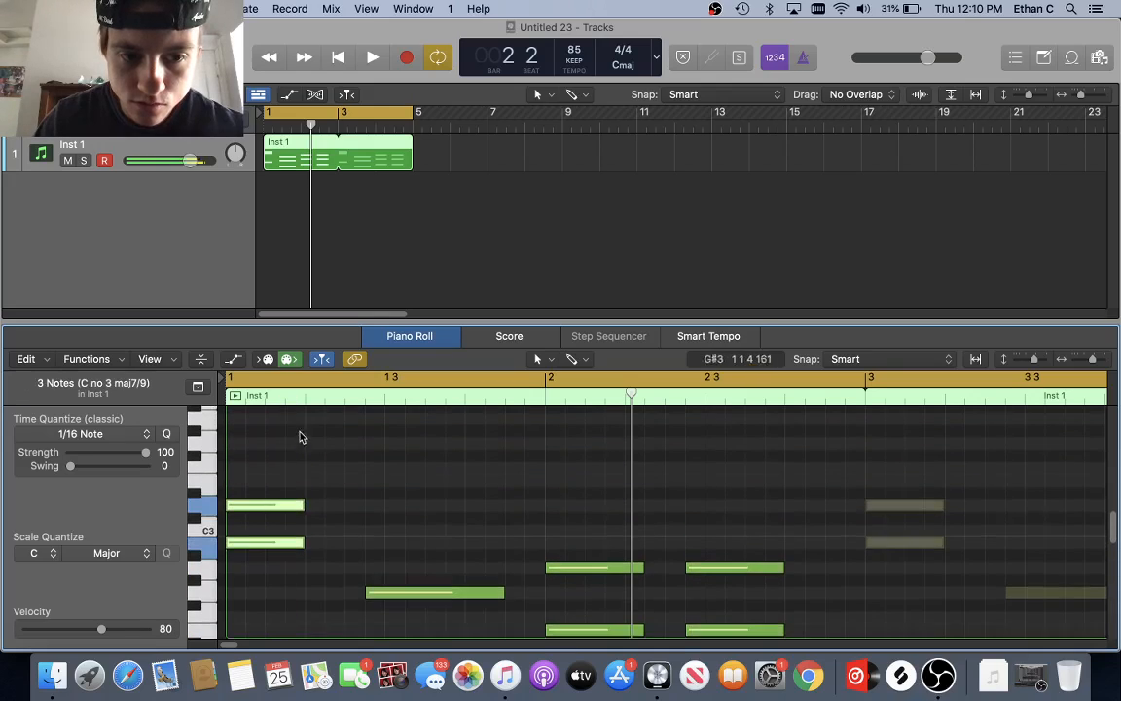
{"action": "scroll", "coordinate": [300, 436], "scroll_direction": "down", "scroll_amount": 2}
{"action": "left_click_drag", "start_coordinate": [302, 478], "coordinate": [382, 478]}
{"action": "scroll", "coordinate": [553, 496], "scroll_direction": "down", "scroll_amount": 3}
{"action": "scroll", "coordinate": [553, 496], "scroll_direction": "right", "scroll_amount": 2}
{"action": "key", "text": "space"}
{"action": "key", "text": "space"}
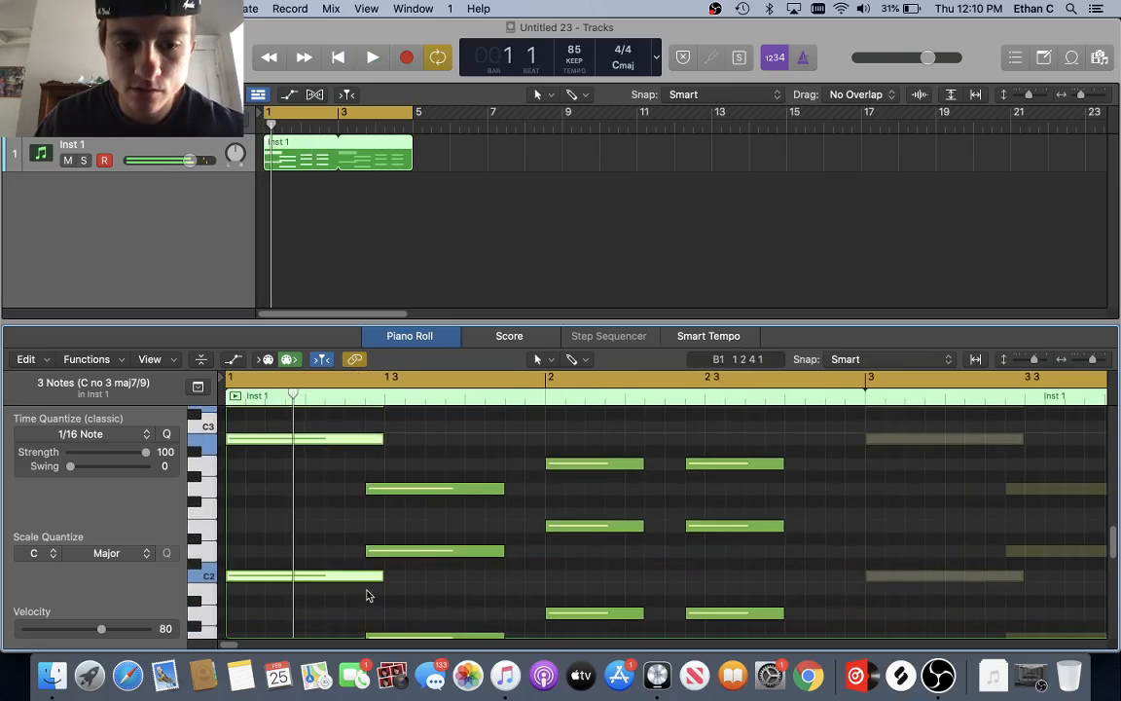
{"action": "left_click_drag", "start_coordinate": [380, 576], "coordinate": [364, 576]}
{"action": "key", "text": "space"}
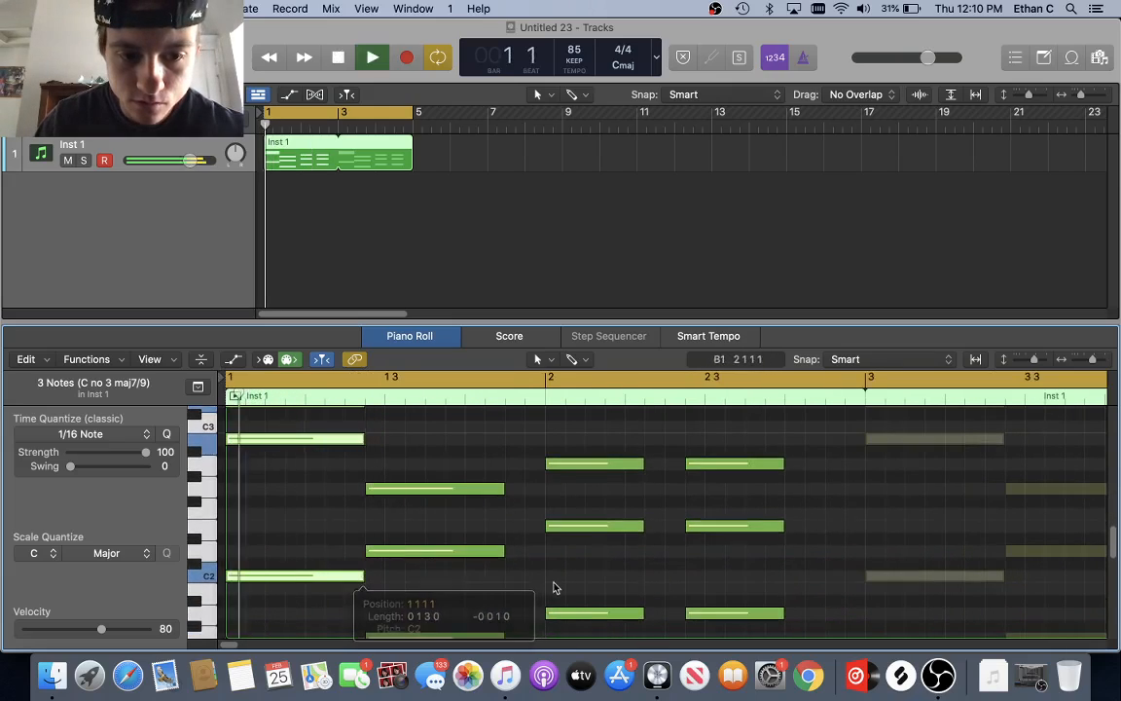
{"action": "key", "text": "space"}
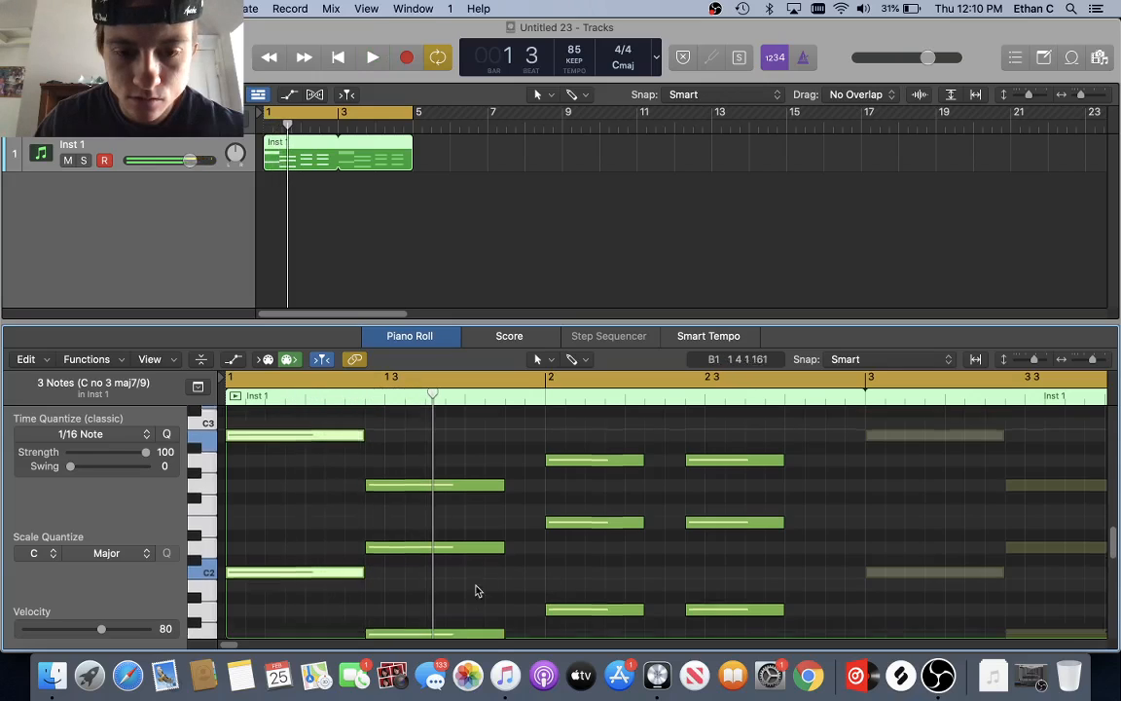
- Extend the second chord to bar 2, and lengthen the third chord to one beat and three sixteenths
{"action": "scroll", "coordinate": [477, 594], "scroll_direction": "down", "scroll_amount": 2}
{"action": "left_click_drag", "start_coordinate": [483, 621], "coordinate": [543, 455]}
{"action": "scroll", "coordinate": [621, 621], "scroll_direction": "up", "scroll_amount": 1}
{"action": "left_click_drag", "start_coordinate": [621, 621], "coordinate": [677, 462]}
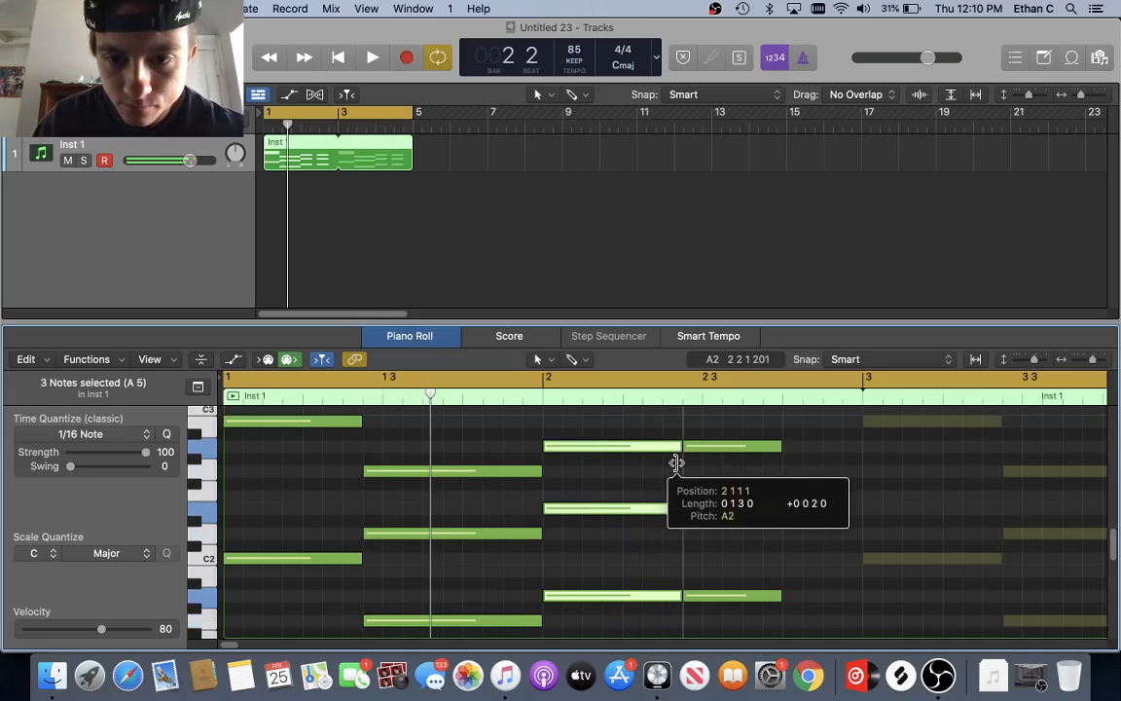
- Audition the lowest notes G1 and A1 and review the root movement across the chords
{"action": "scroll", "coordinate": [644, 594], "scroll_direction": "right", "scroll_amount": 2}
{"action": "scroll", "coordinate": [644, 594], "scroll_direction": "down", "scroll_amount": 2}
{"action": "left_click", "coordinate": [643, 598]}
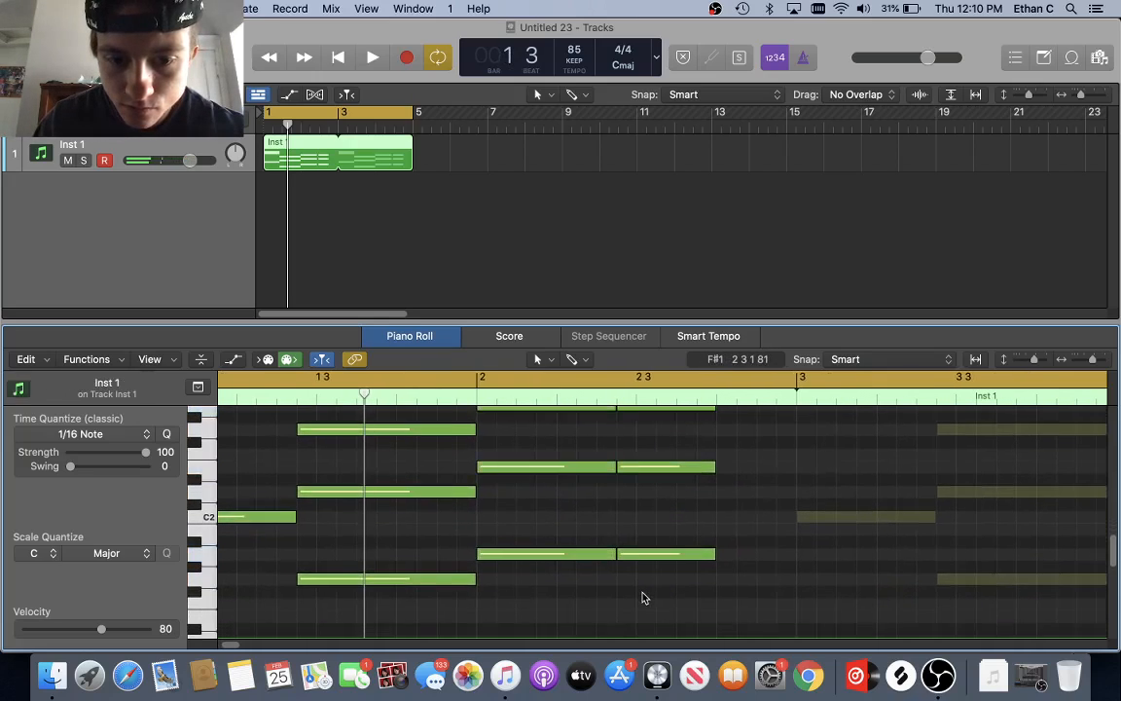
{"action": "scroll", "coordinate": [572, 569], "scroll_direction": "down", "scroll_amount": 1}
{"action": "scroll", "coordinate": [572, 569], "scroll_direction": "left", "scroll_amount": 1}
{"action": "scroll", "coordinate": [573, 570], "scroll_direction": "left", "scroll_amount": 1}
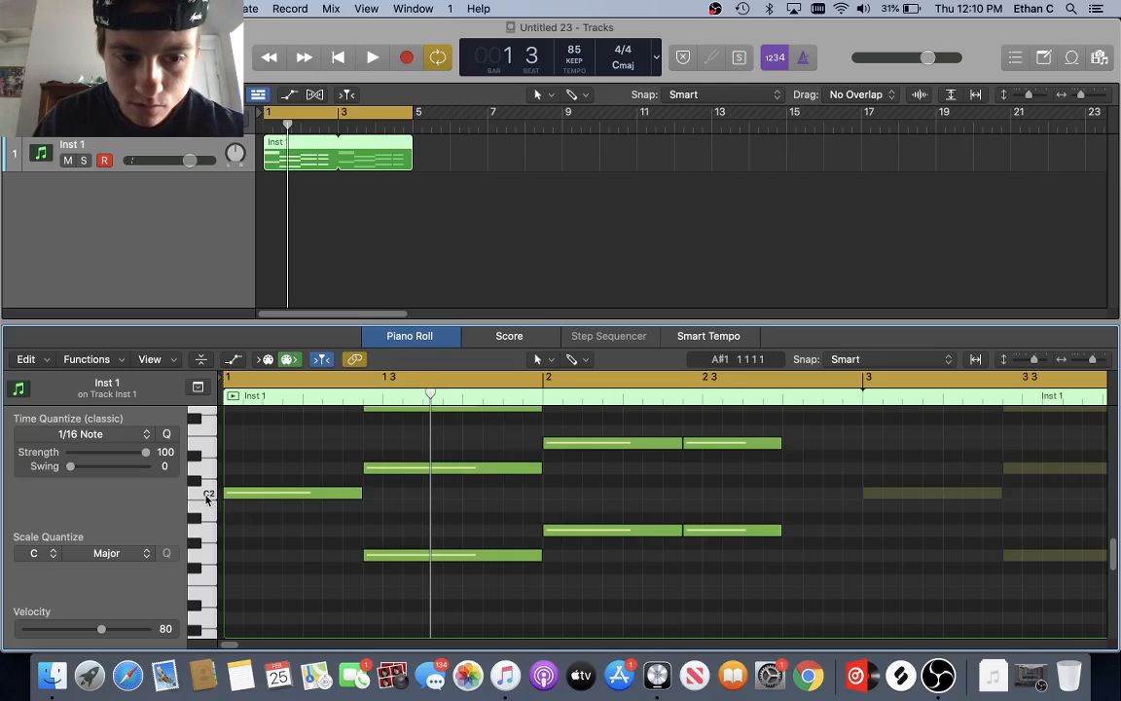
{"action": "left_click", "coordinate": [209, 558]}
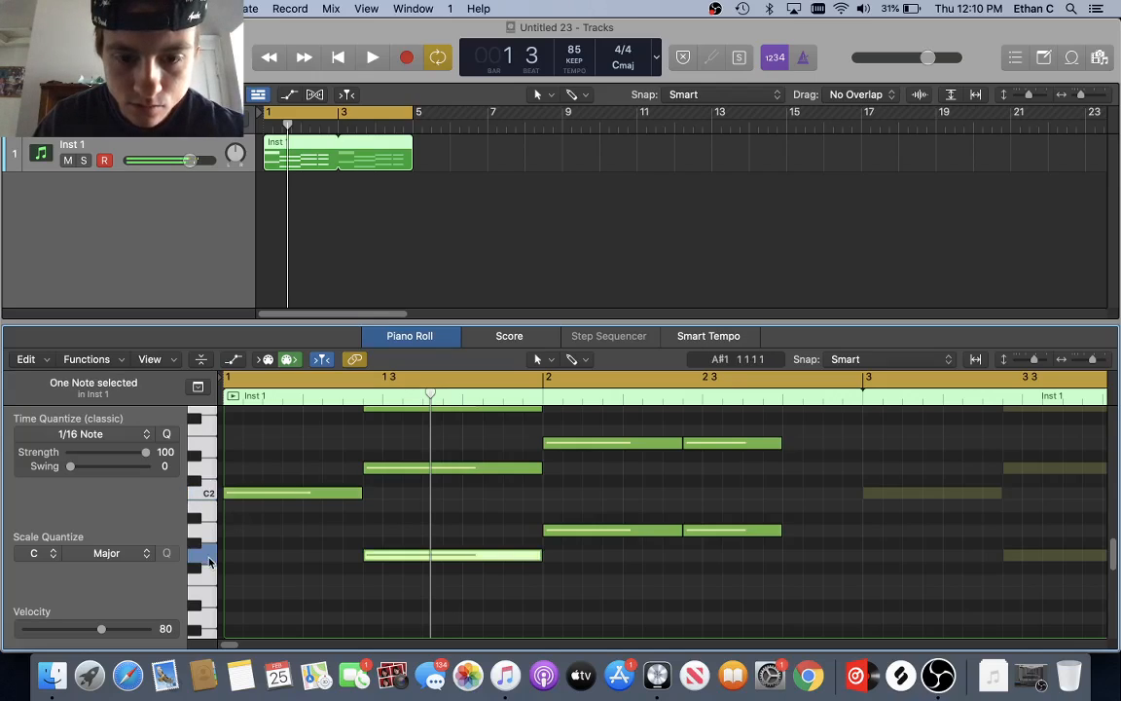
{"action": "left_click", "coordinate": [207, 538]}
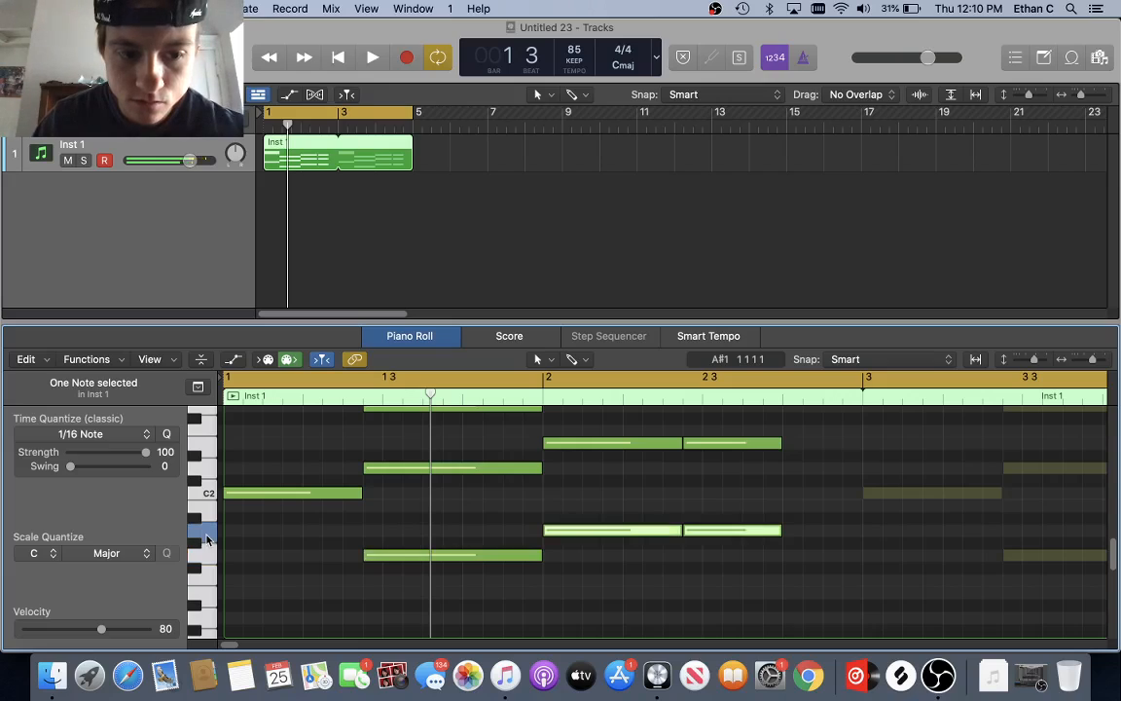
{"action": "left_click", "coordinate": [507, 478]}
{"action": "scroll", "coordinate": [576, 514], "scroll_direction": "right", "scroll_amount": 3}
{"action": "scroll", "coordinate": [577, 514], "scroll_direction": "up", "scroll_amount": 1}
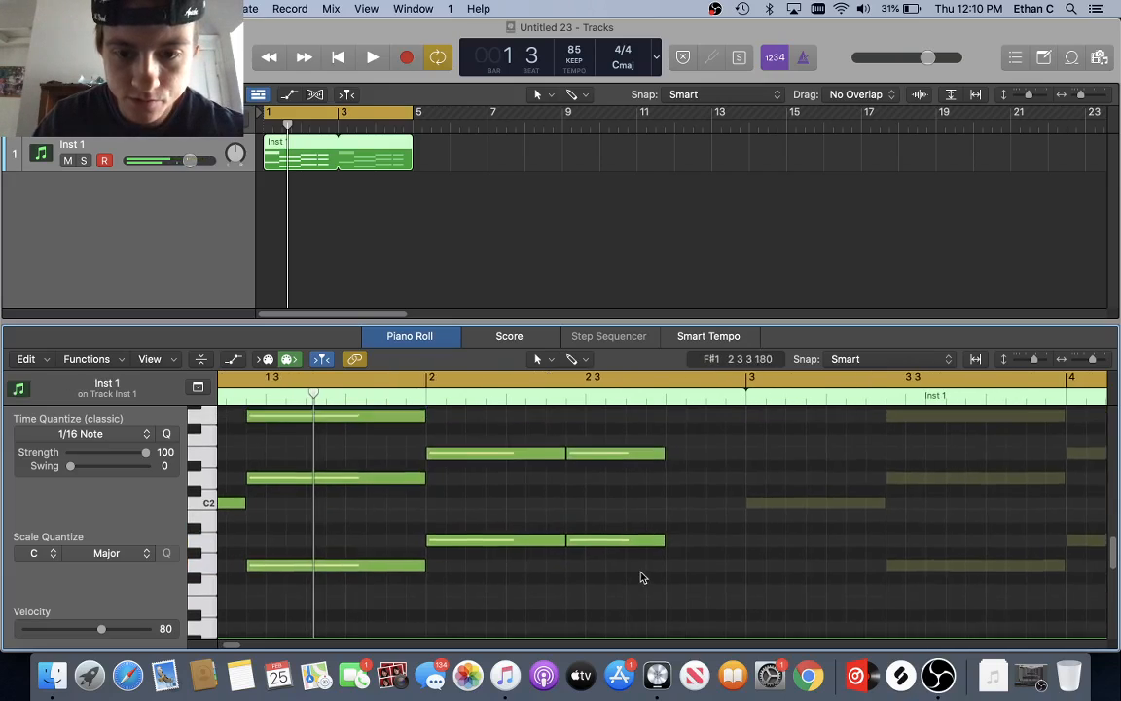
{"action": "scroll", "coordinate": [326, 591], "scroll_direction": "left", "scroll_amount": 3}
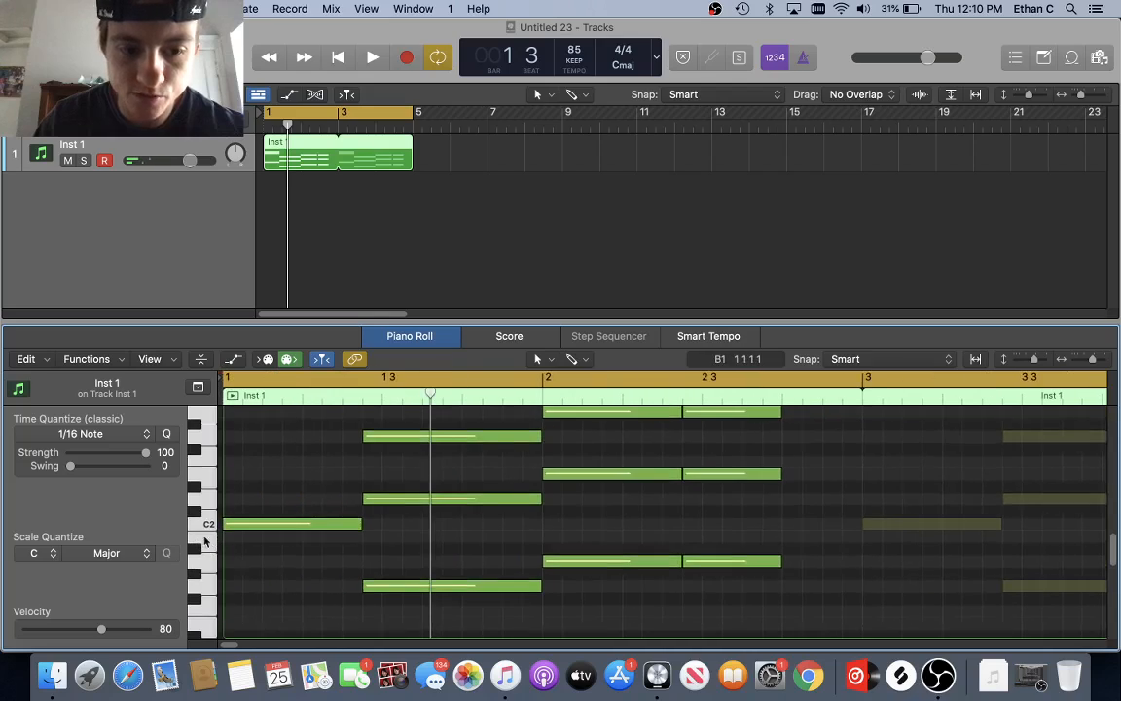
- Change the fourth chord's notes to B1, F2 and C3, and listen to the progression
{"action": "left_click_drag", "start_coordinate": [714, 567], "coordinate": [701, 543]}
{"action": "scroll", "coordinate": [711, 542], "scroll_direction": "up", "scroll_amount": 3}
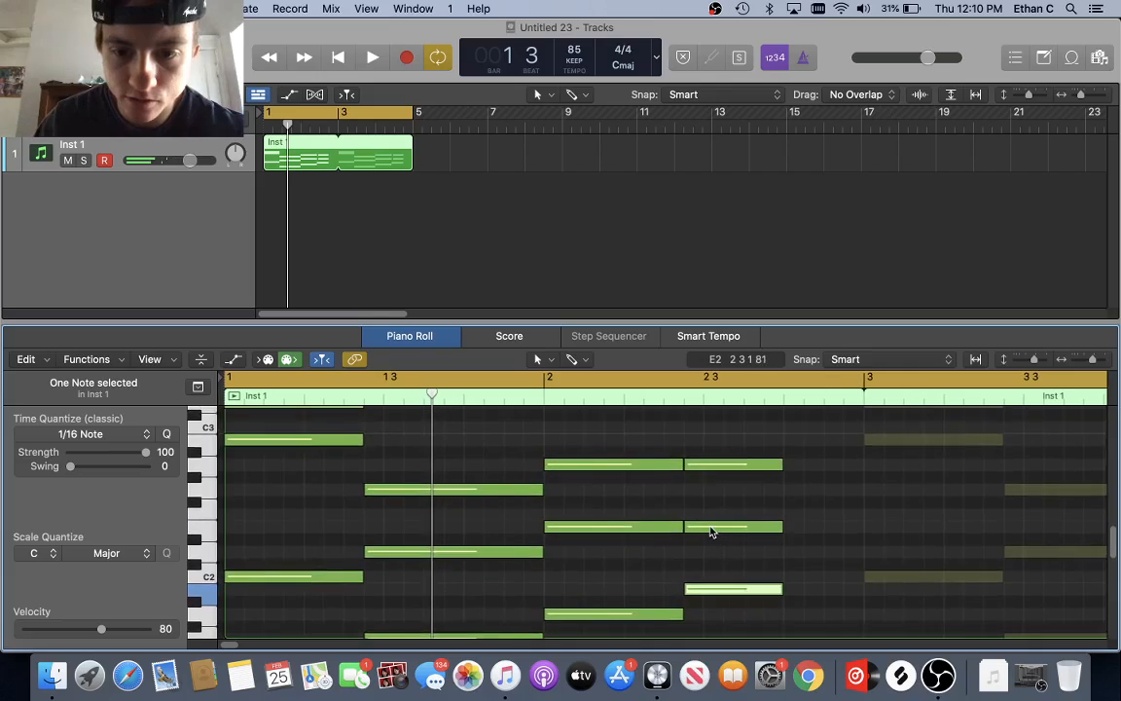
{"action": "left_click_drag", "start_coordinate": [713, 467], "coordinate": [712, 438]}
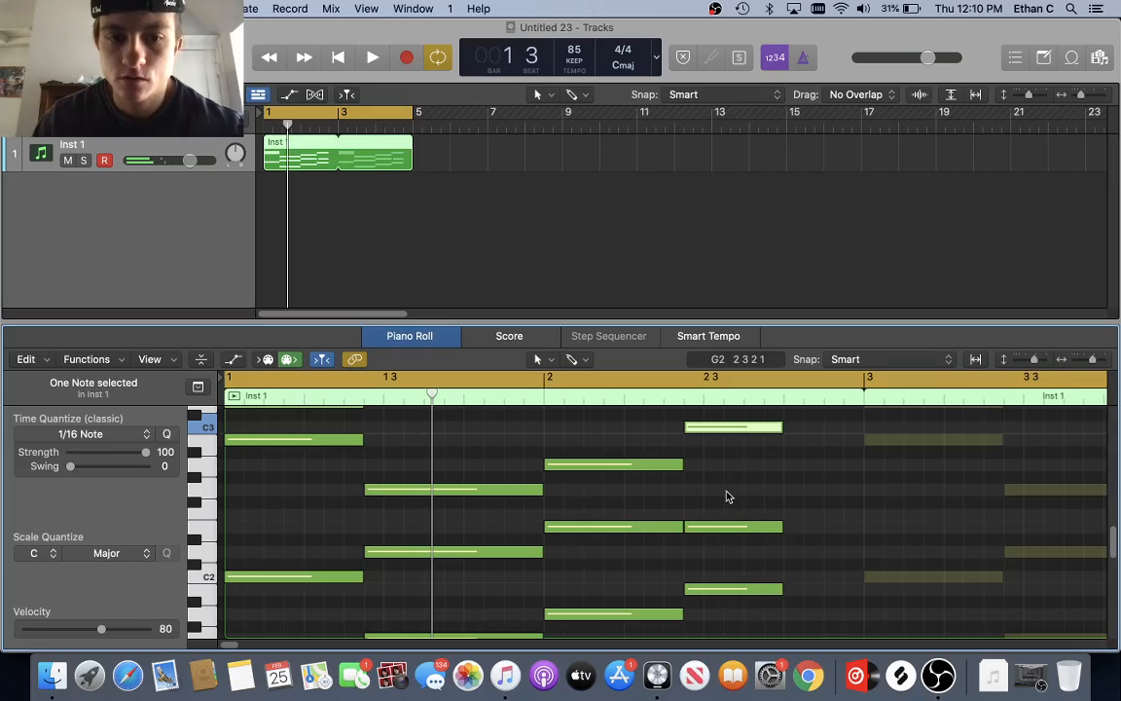
{"action": "left_click_drag", "start_coordinate": [725, 530], "coordinate": [727, 521]}
{"action": "key", "text": "space"}
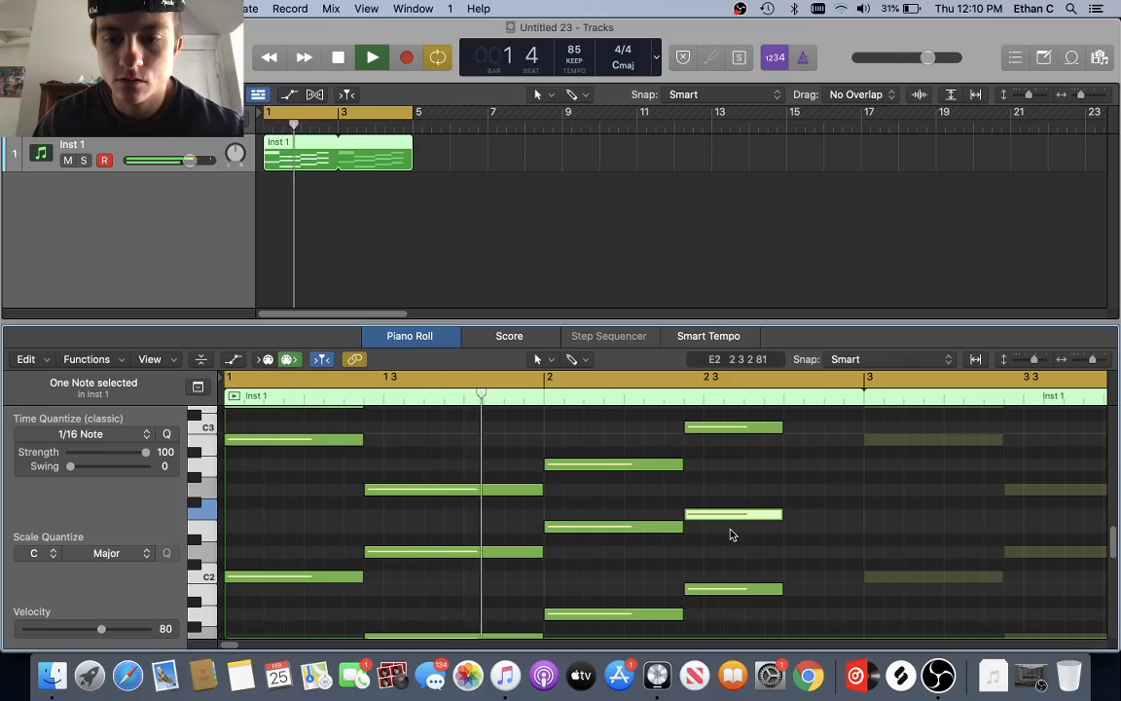
{"action": "key", "text": "space"}
- Lengthen the fourth chord's three notes to two beats and one sixteenth, ending at bar 3, and play it back
{"action": "left_click_drag", "start_coordinate": [768, 615], "coordinate": [863, 470]}
{"action": "key", "text": "space"}
{"action": "scroll", "coordinate": [693, 502], "scroll_direction": "down", "scroll_amount": 4}
{"action": "scroll", "coordinate": [693, 501], "scroll_direction": "right", "scroll_amount": 2}
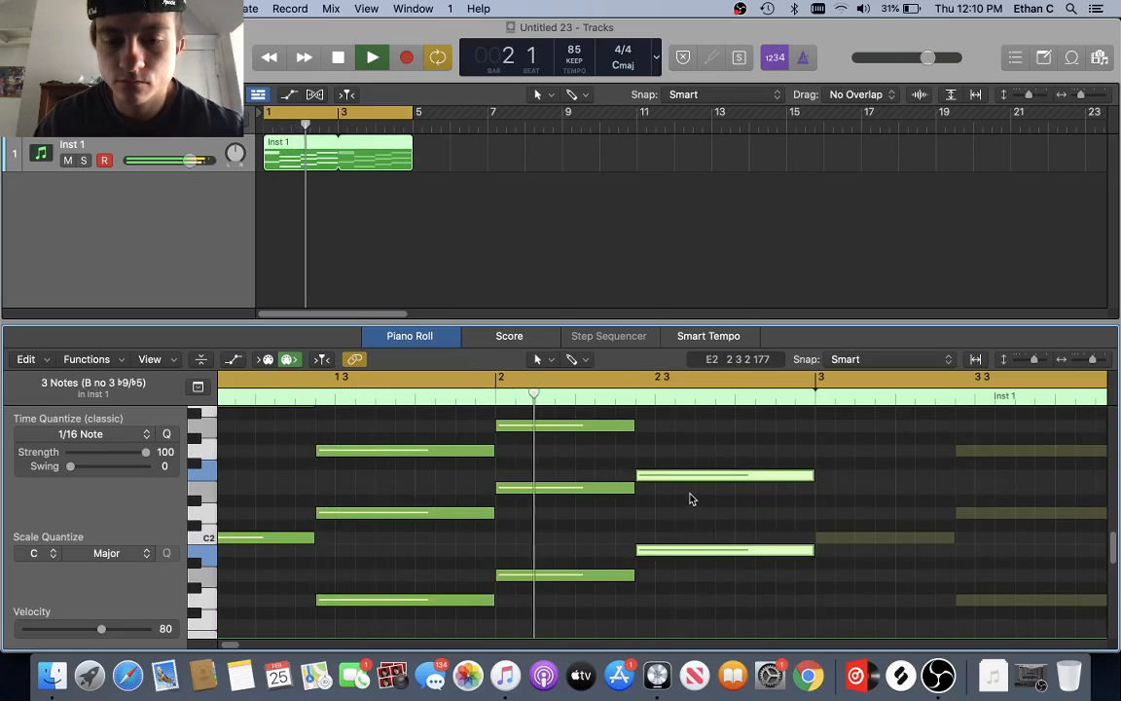
{"action": "key", "text": "space"}
{"action": "scroll", "coordinate": [690, 497], "scroll_direction": "up", "scroll_amount": 3}
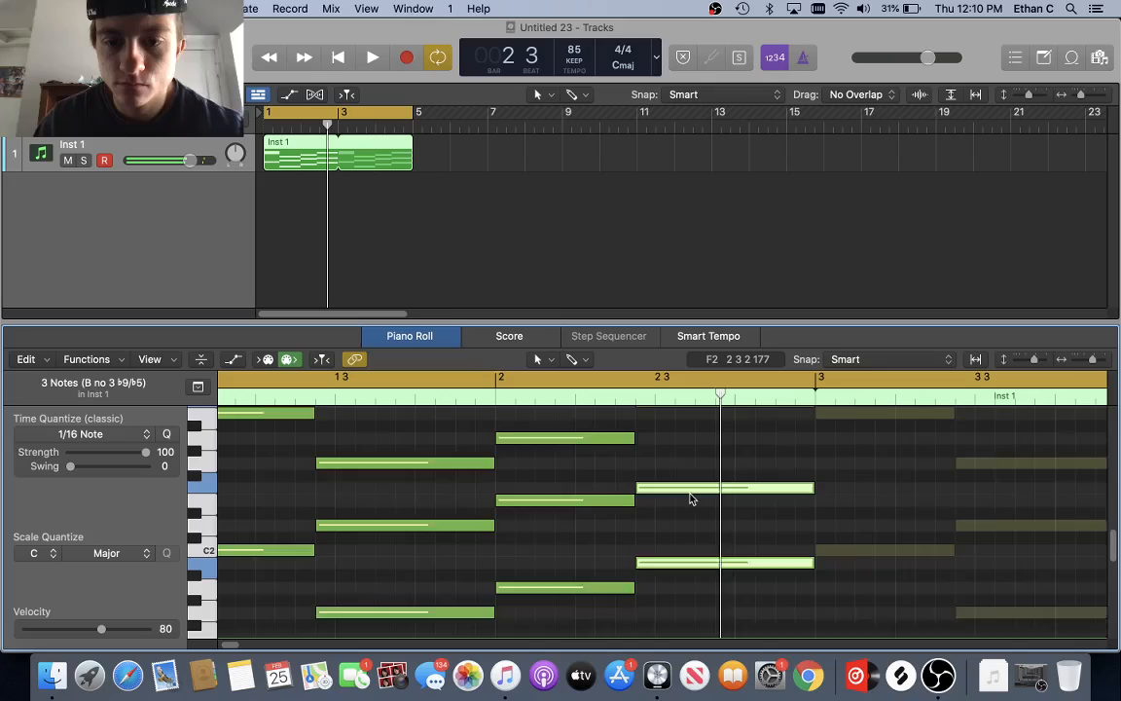
- Lower the fourth chord's middle note to E2 and its top note to B2, playing from just before bar 2
{"action": "left_click", "coordinate": [678, 481]}
{"action": "left_click_drag", "start_coordinate": [676, 547], "coordinate": [676, 554]}
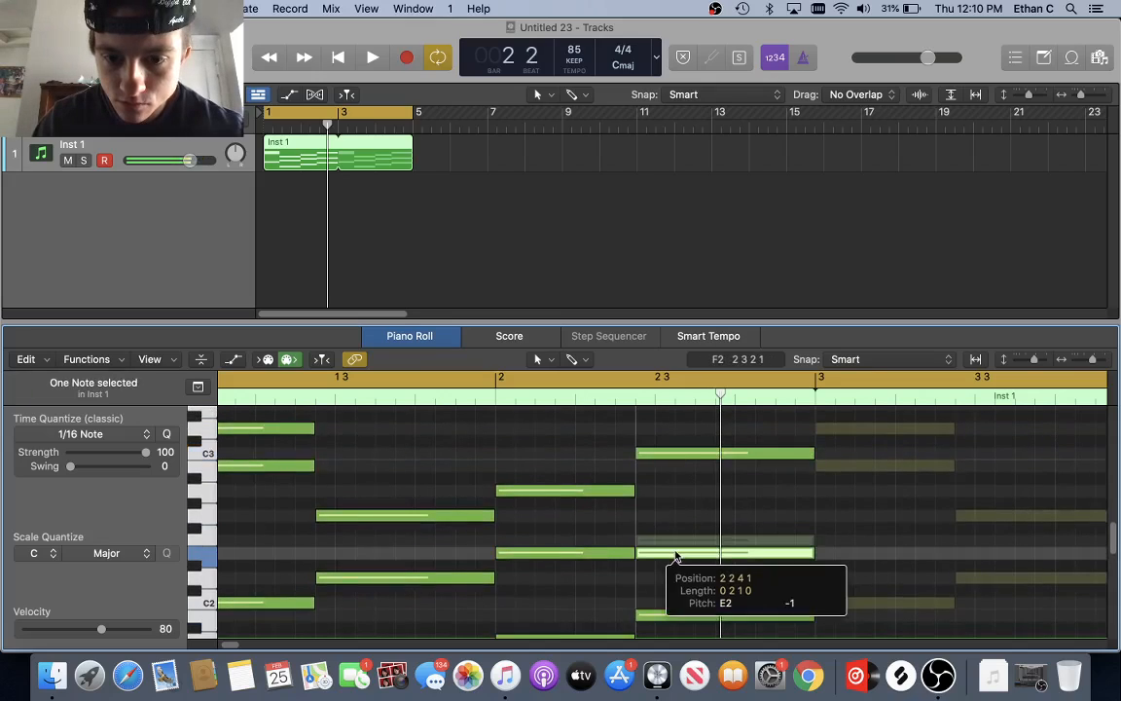
{"action": "left_click", "coordinate": [465, 391]}
{"action": "key", "text": "space"}
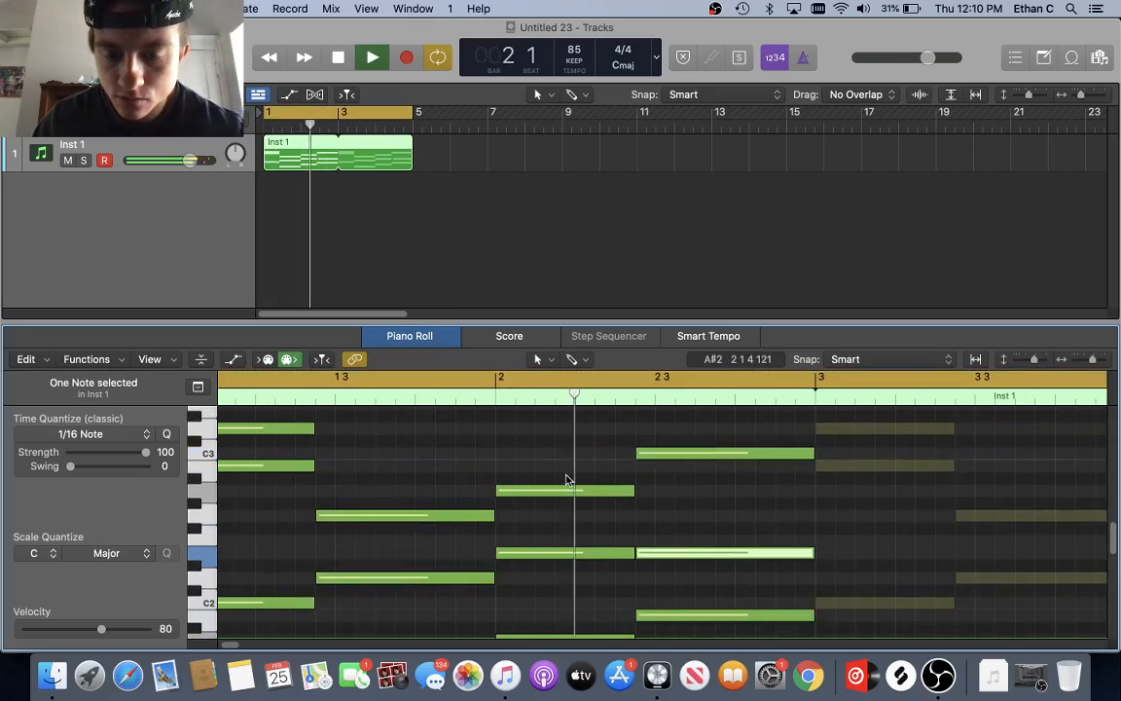
{"action": "left_click_drag", "start_coordinate": [651, 453], "coordinate": [654, 466]}
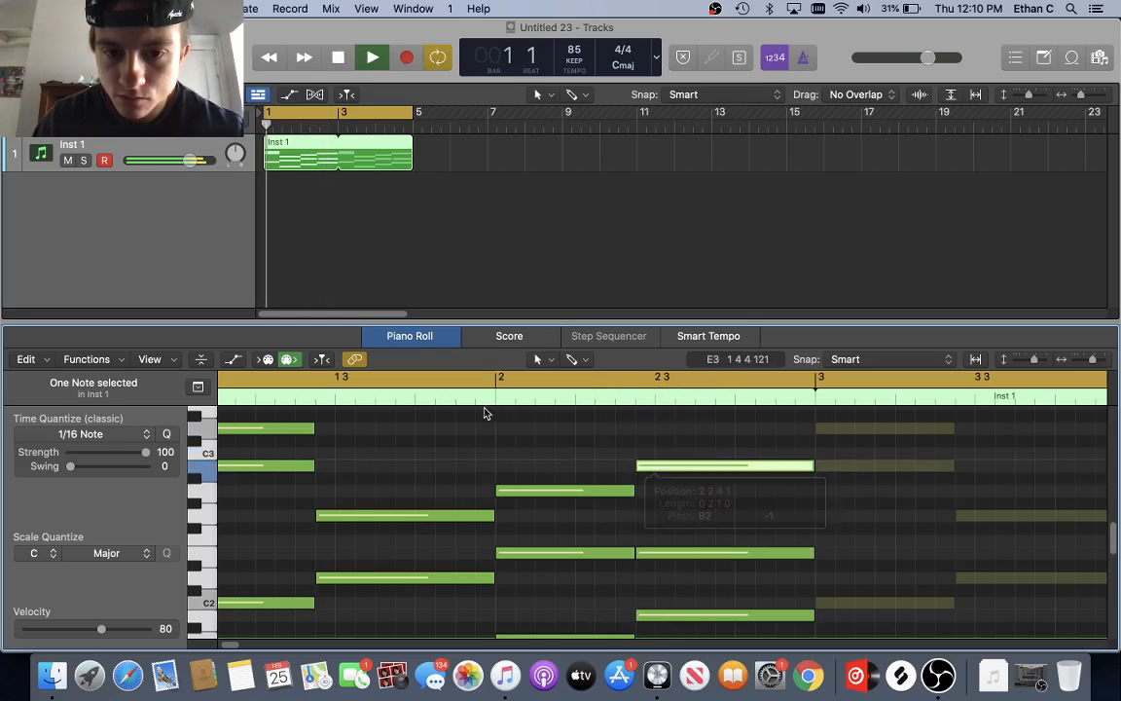
- Try lowering the fourth chord's middle note to D2 and play the progression from just before bar 2
{"action": "left_click", "coordinate": [472, 398]}
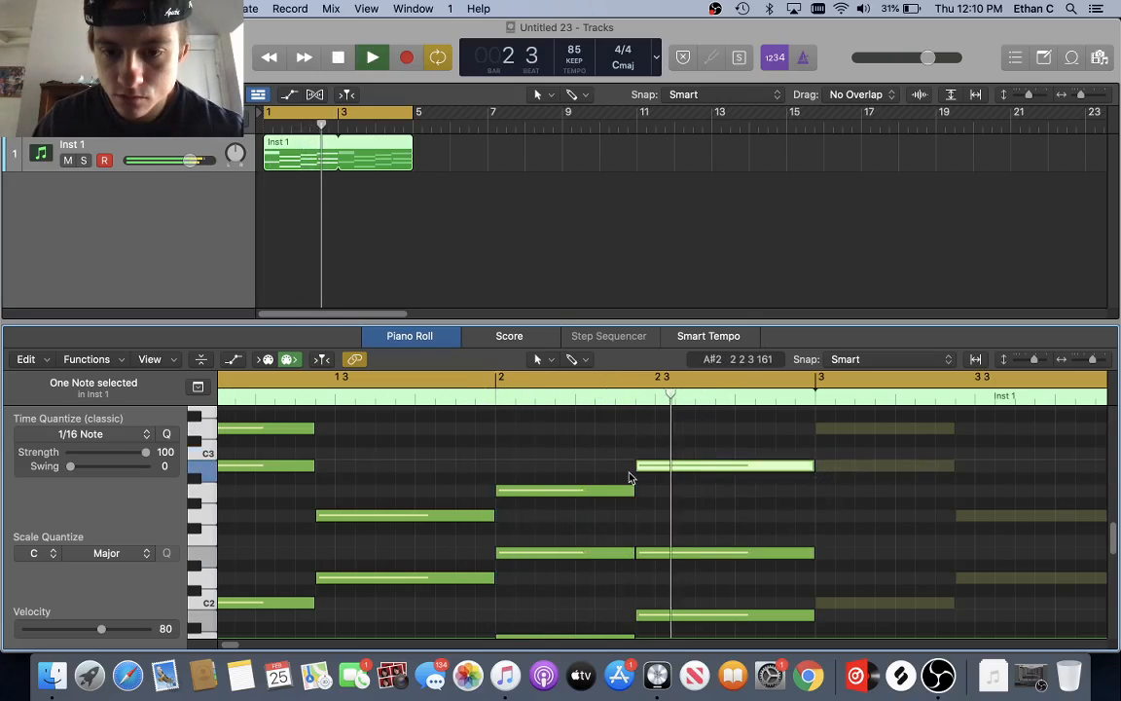
{"action": "key", "text": "space"}
{"action": "left_click", "coordinate": [679, 554]}
{"action": "left_click_drag", "start_coordinate": [668, 562], "coordinate": [667, 580]}
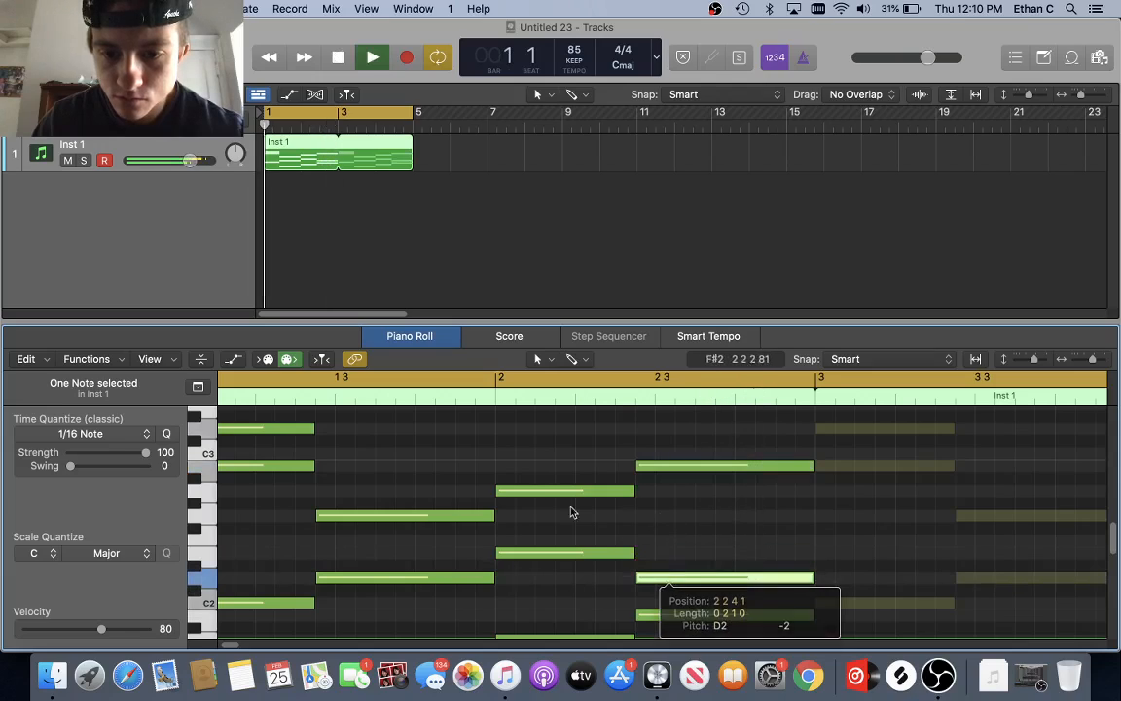
{"action": "left_click", "coordinate": [473, 395]}
{"action": "key", "text": "space"}
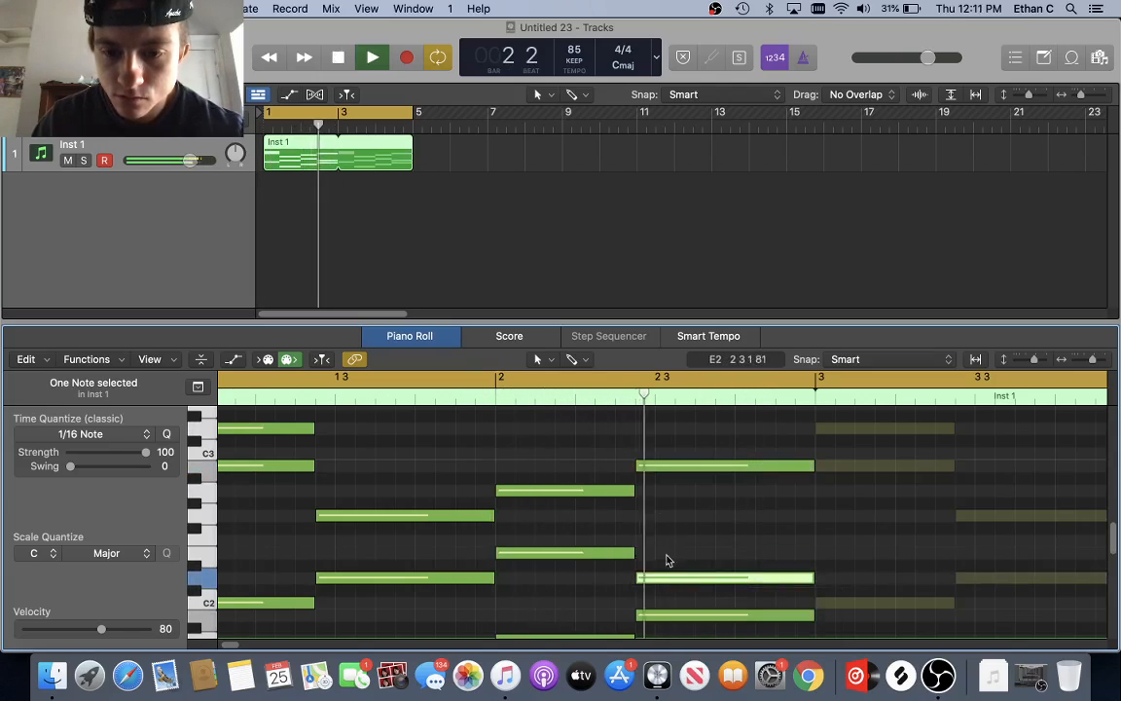
{"action": "key", "text": "space"}
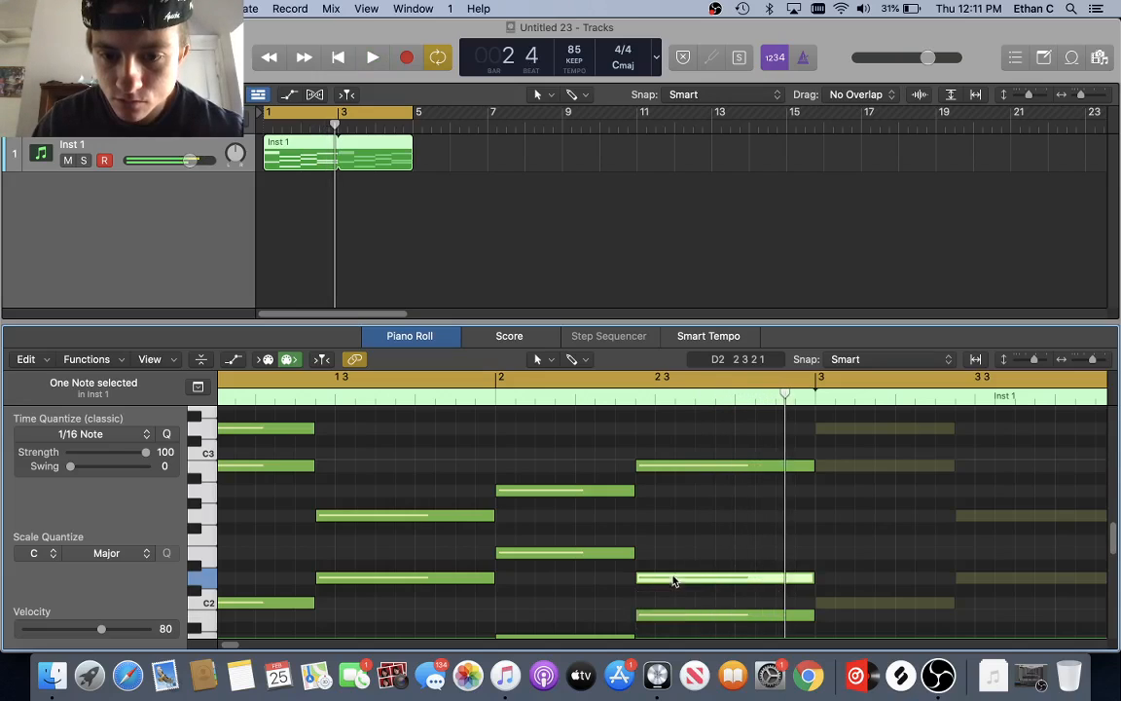
- Try the fourth chord's middle note at G2 and at F2, playing the progression after each change
{"action": "left_click_drag", "start_coordinate": [673, 581], "coordinate": [631, 499]}
{"action": "key", "text": "space"}
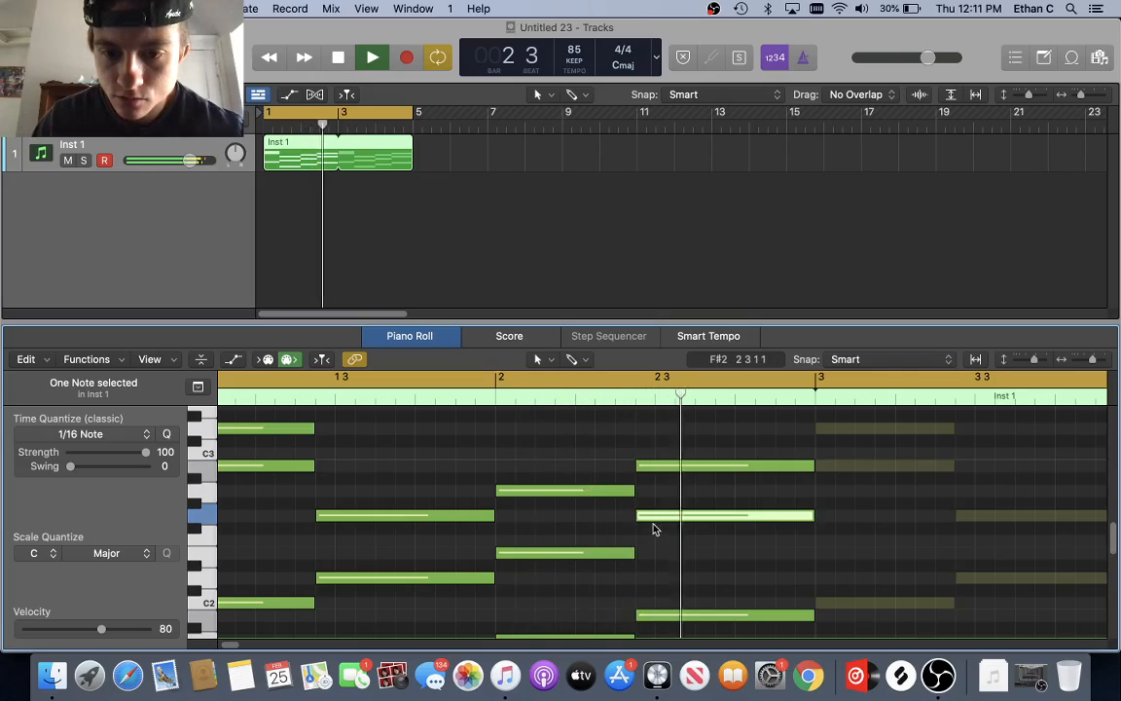
{"action": "key", "text": "space"}
{"action": "left_click_drag", "start_coordinate": [654, 520], "coordinate": [653, 537]}
{"action": "key", "text": "space"}
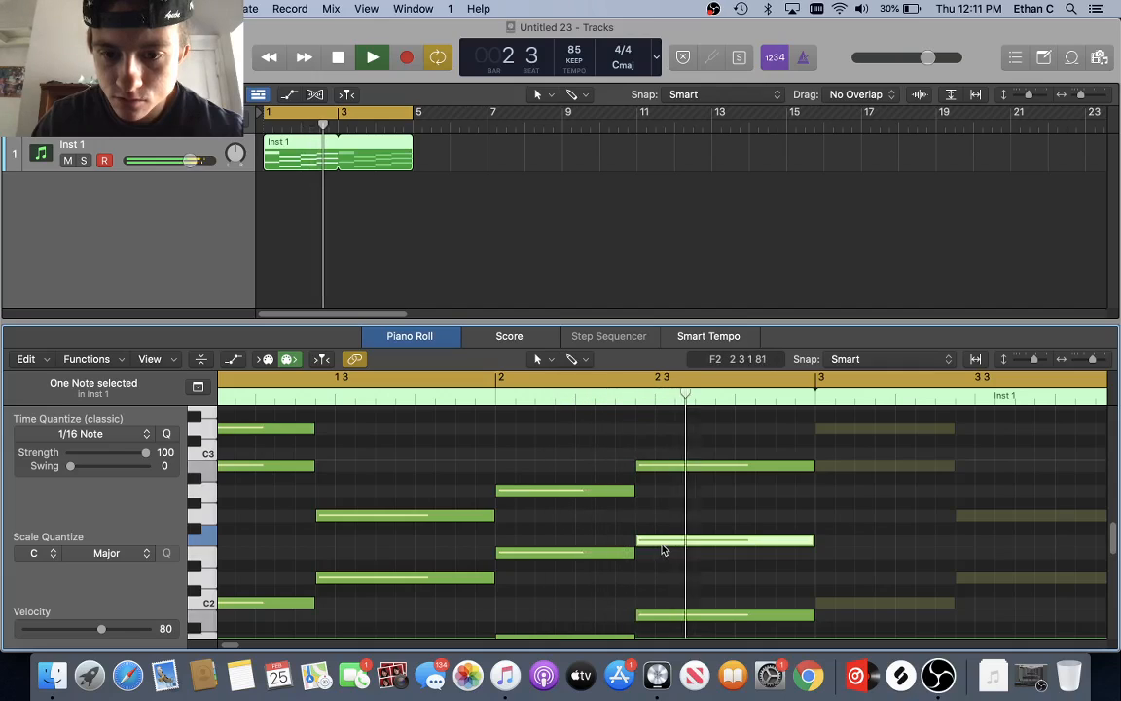
{"action": "key", "text": "space"}
- Lower the fourth chord's middle note to E2 and listen to the progression
{"action": "left_click_drag", "start_coordinate": [663, 543], "coordinate": [663, 556]}
{"action": "key", "text": "space"}
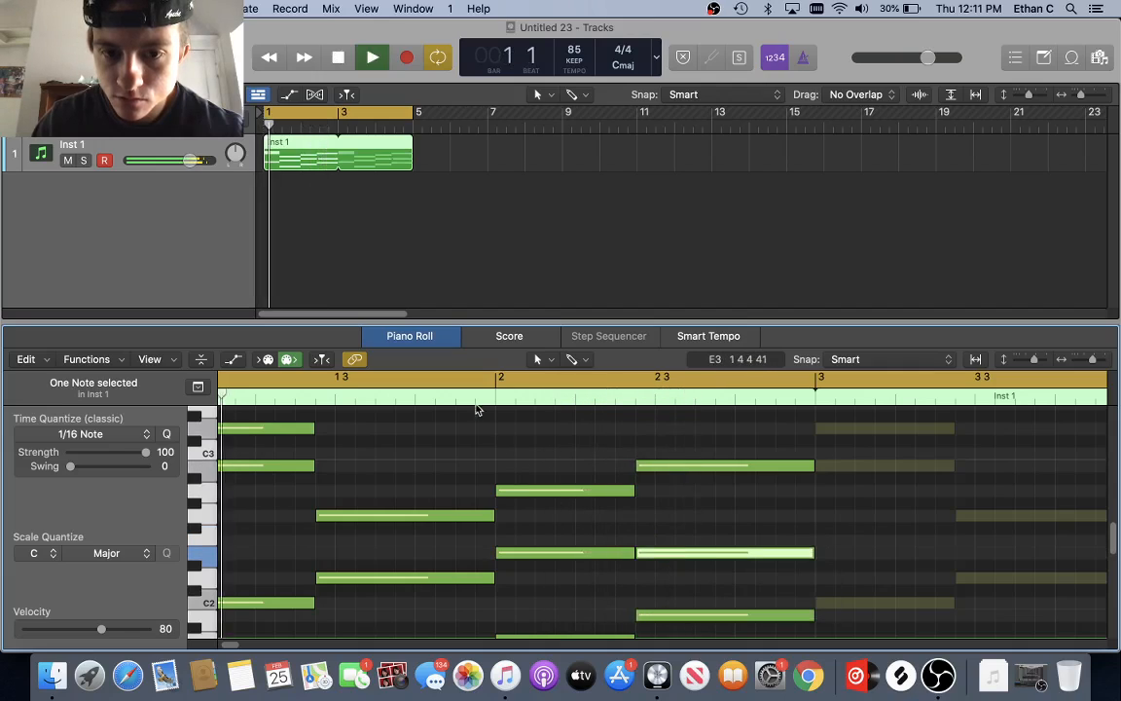
{"action": "left_click", "coordinate": [679, 561]}
{"action": "key", "text": "space"}
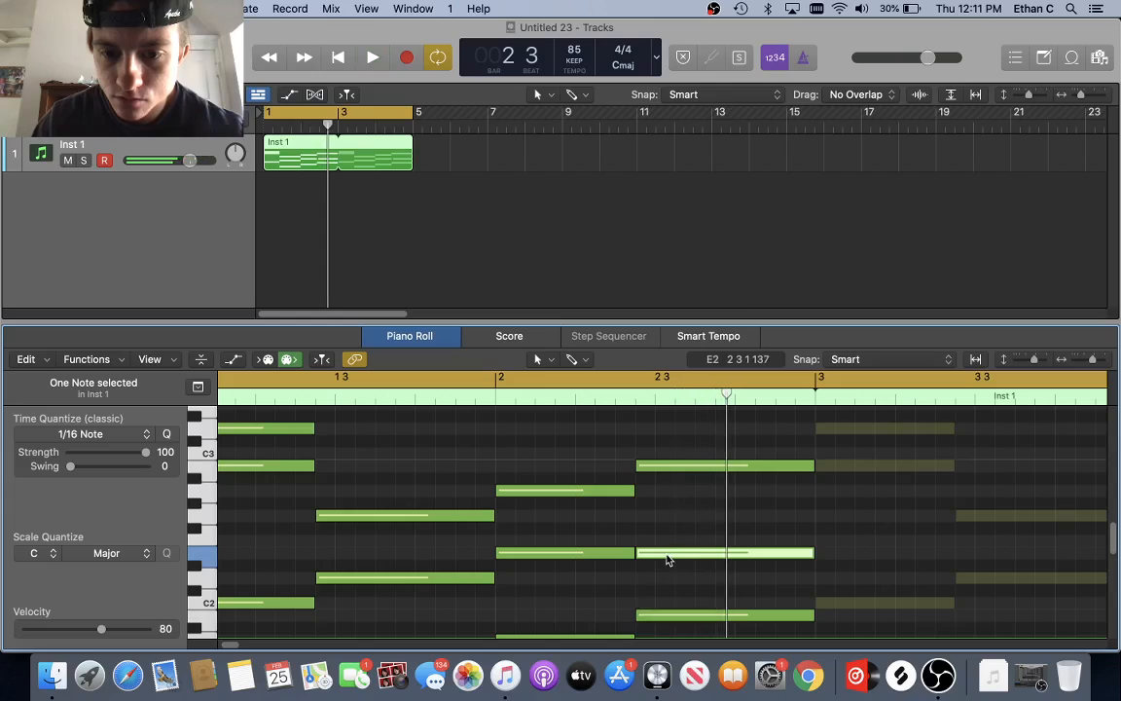
- Try the fourth chord's middle note at D2, raise it back to E2, and play the progression after each change
{"action": "left_click_drag", "start_coordinate": [667, 563], "coordinate": [667, 588]}
{"action": "key", "text": "space"}
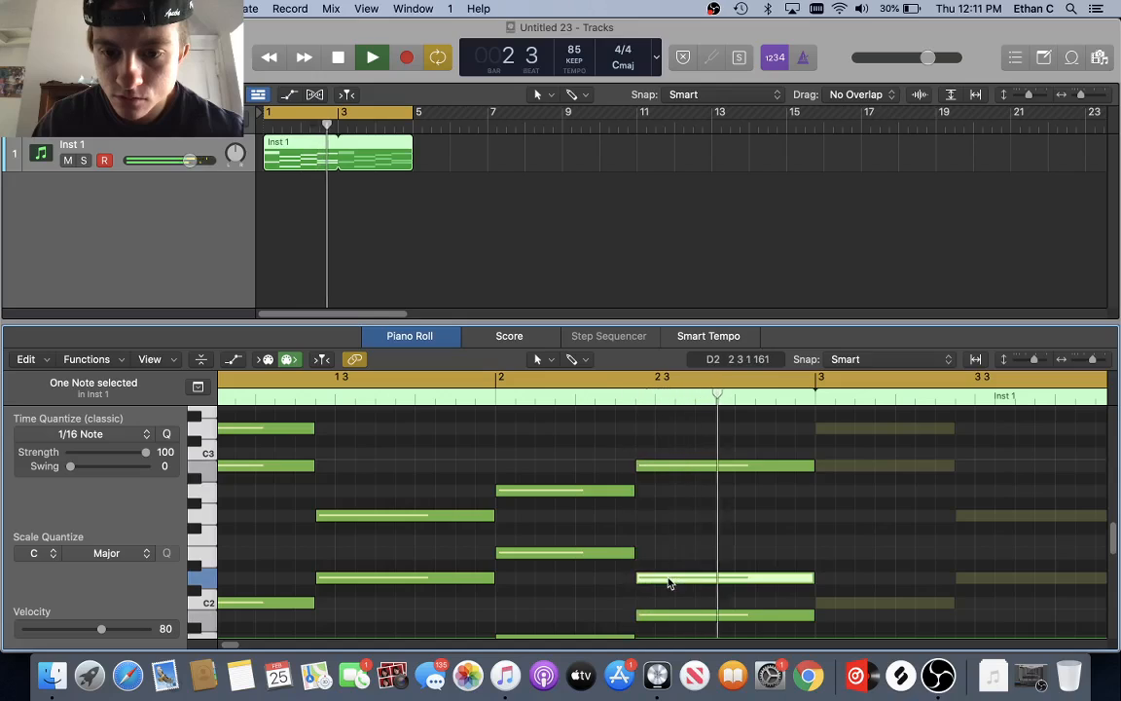
{"action": "key", "text": "space"}
{"action": "left_click_drag", "start_coordinate": [669, 582], "coordinate": [670, 566]}
{"action": "key", "text": "space"}
{"action": "scroll", "coordinate": [669, 566], "scroll_direction": "down", "scroll_amount": 2}
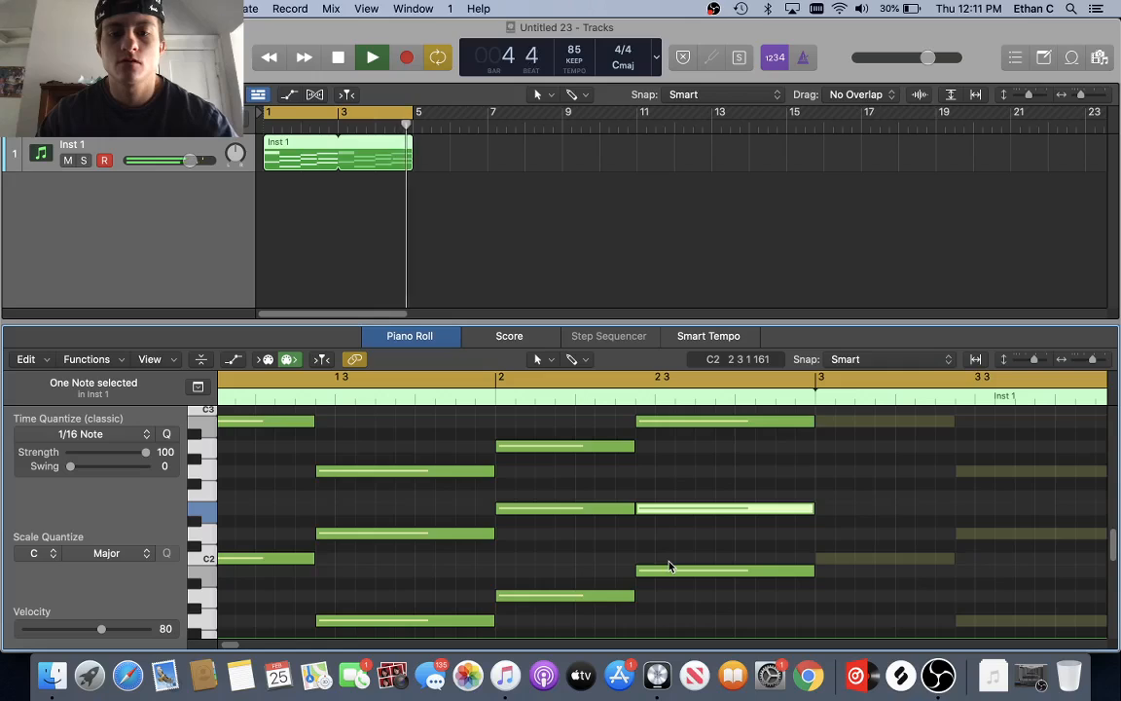
{"action": "key", "text": "space"}
- Add a C4 melody note at 1 1 3 1 above the first chord, shorten it to an eighth note, and play it back
{"action": "key", "text": "super+Right"}
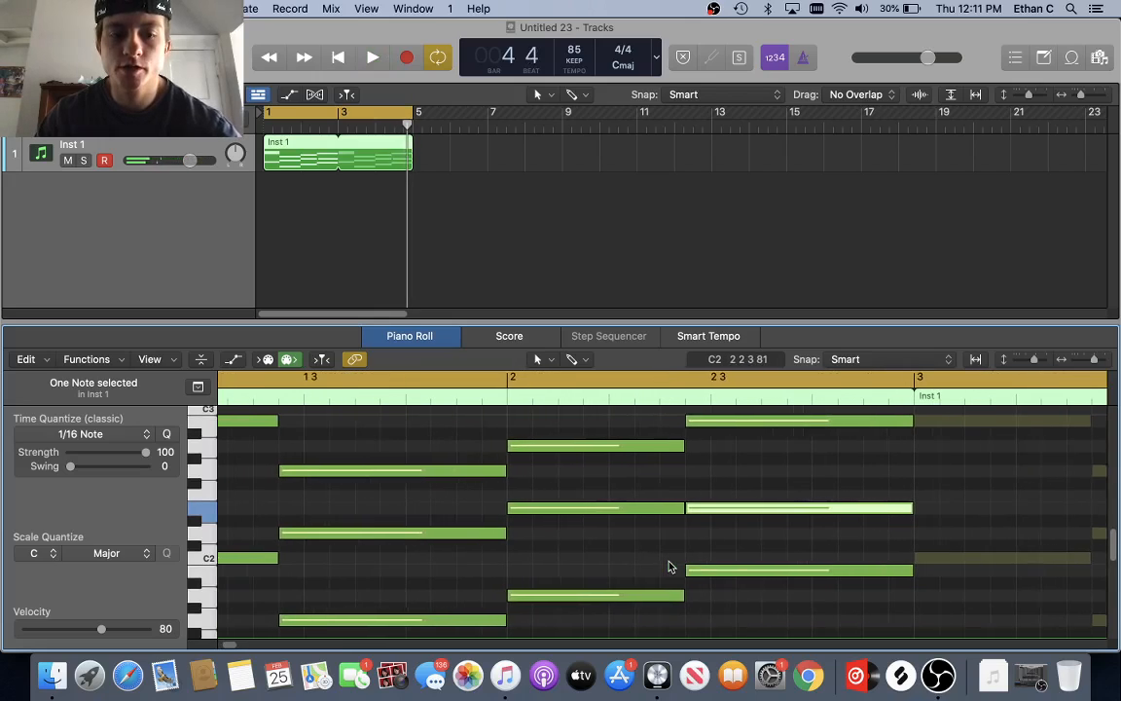
{"action": "scroll", "coordinate": [670, 566], "scroll_direction": "left", "scroll_amount": 3}
{"action": "scroll", "coordinate": [456, 543], "scroll_direction": "up", "scroll_amount": 5}
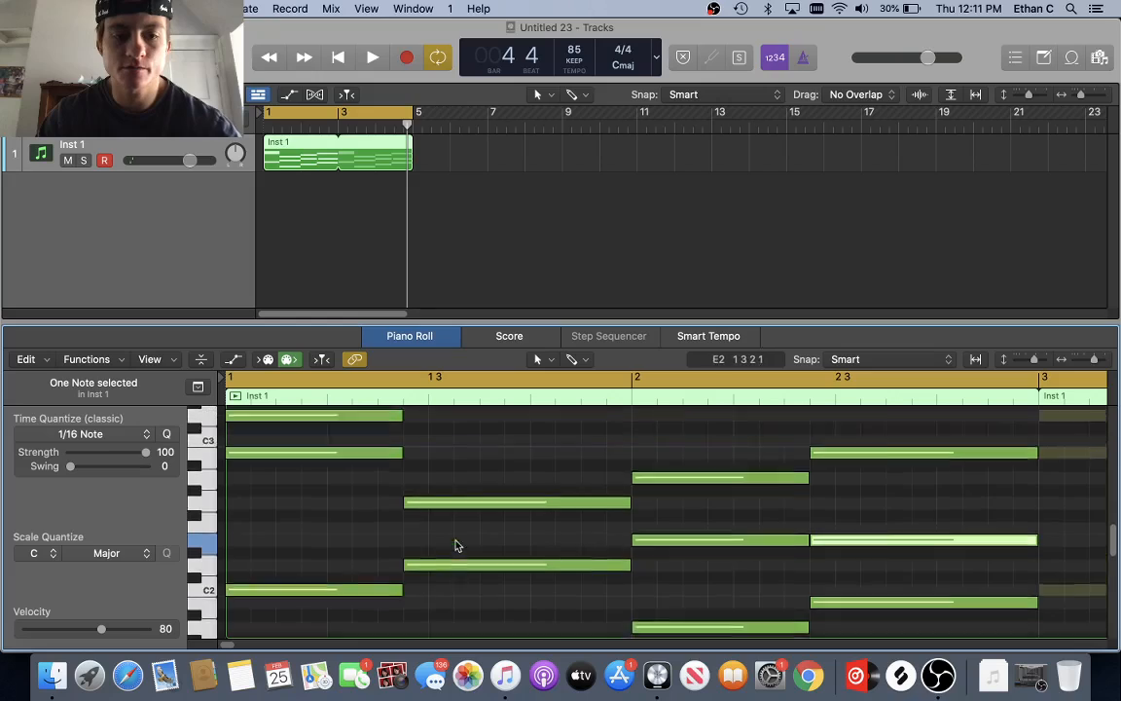
{"action": "left_click", "coordinate": [457, 542]}
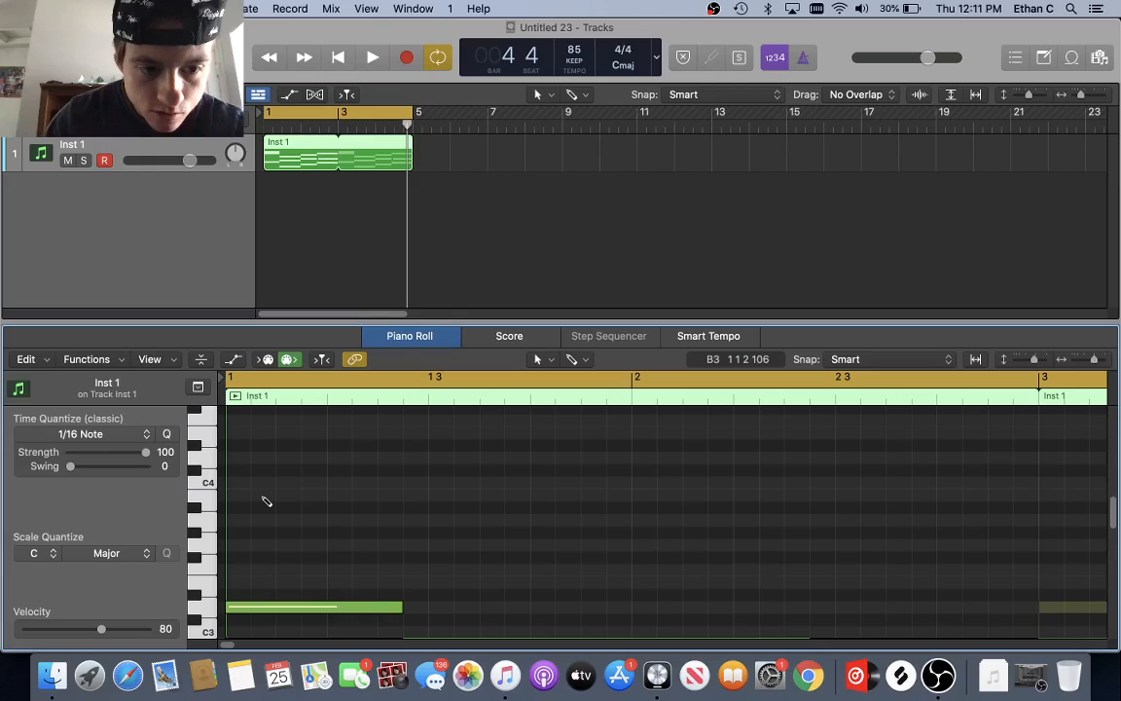
{"action": "scroll", "coordinate": [269, 501], "scroll_direction": "down", "scroll_amount": 2}
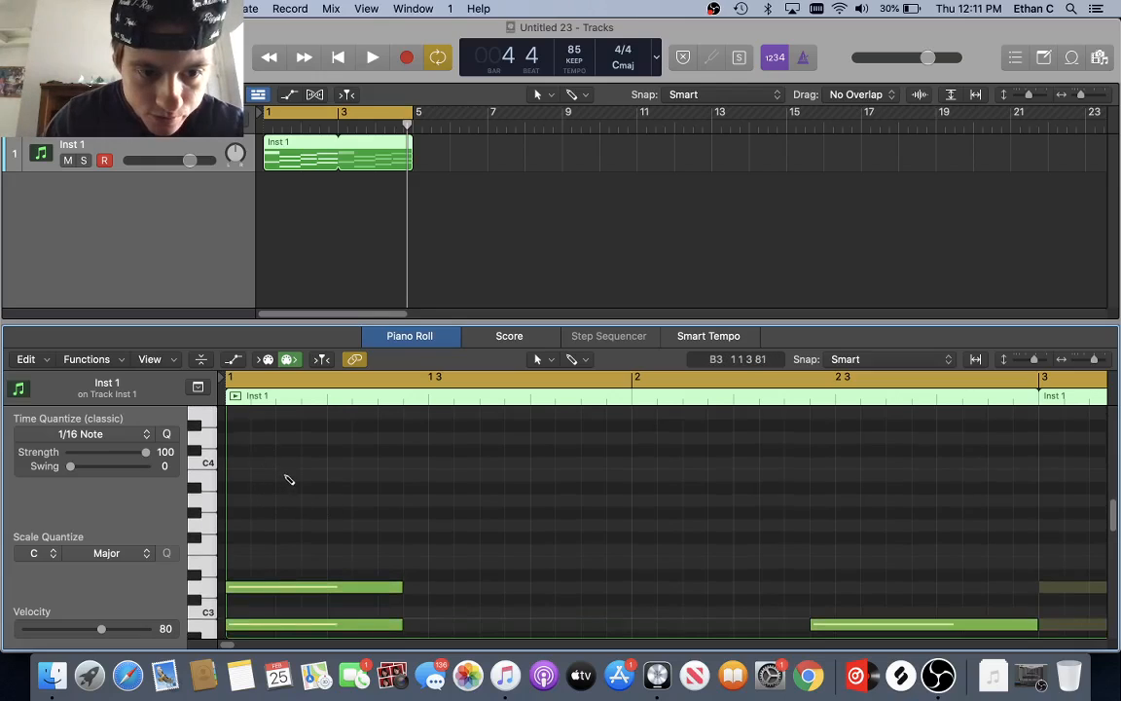
{"action": "left_click", "coordinate": [288, 468]}
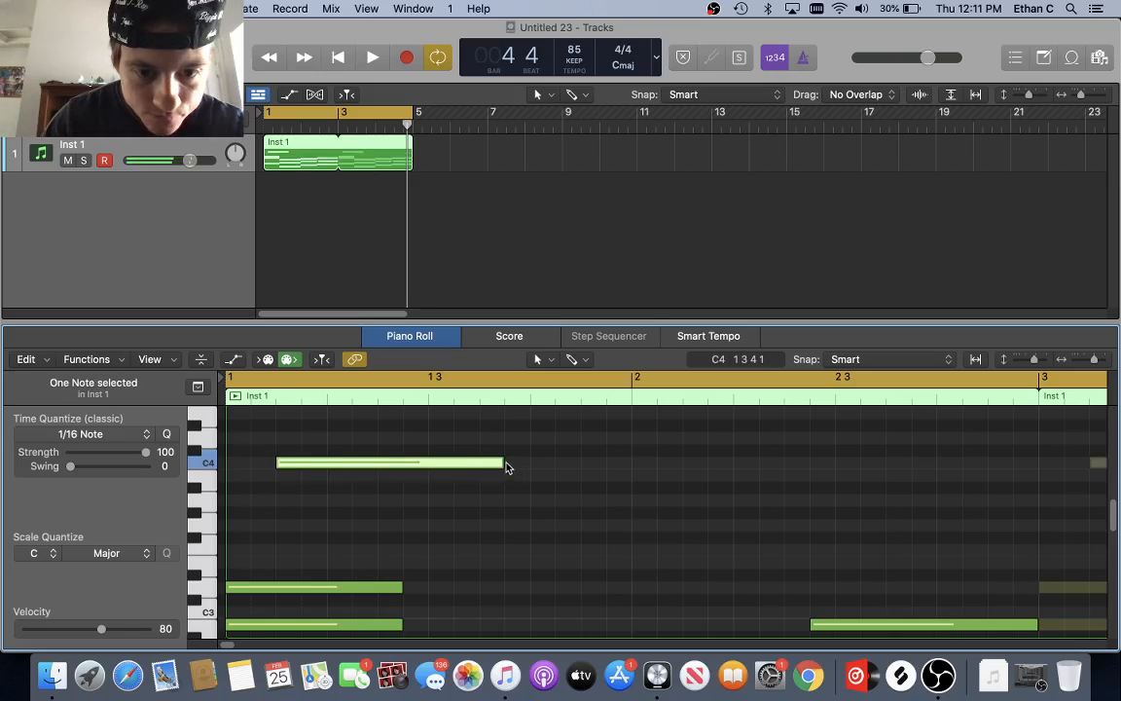
{"action": "left_click_drag", "start_coordinate": [505, 467], "coordinate": [331, 489]}
{"action": "key", "text": "space"}
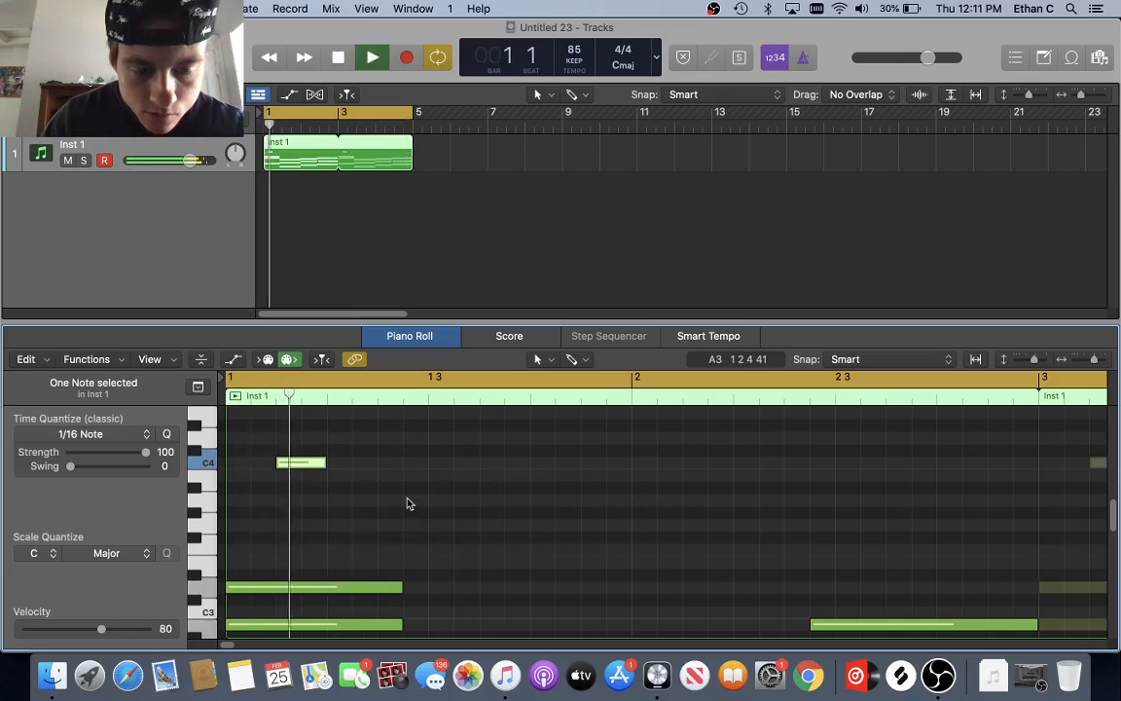
{"action": "key", "text": "space"}
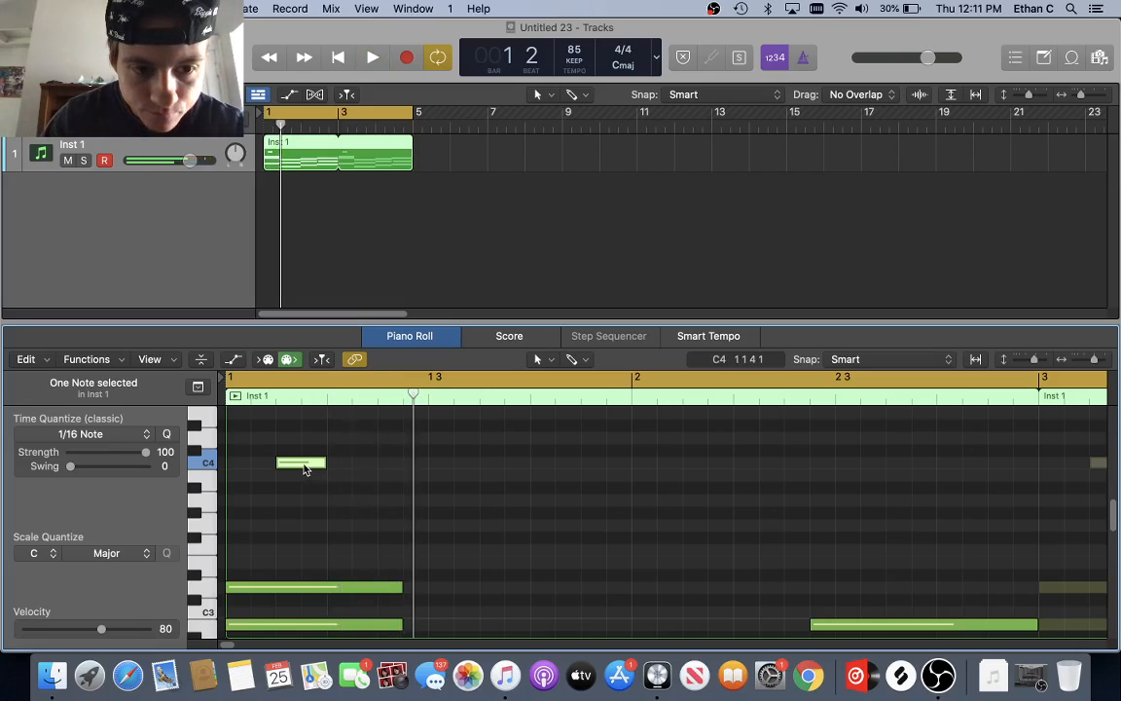
- Add a D4 eighth note after the C4 melody note, shift it to start at 1 2 2 1, and listen to the result
{"action": "left_click", "coordinate": [332, 439]}
{"action": "key", "text": "space"}
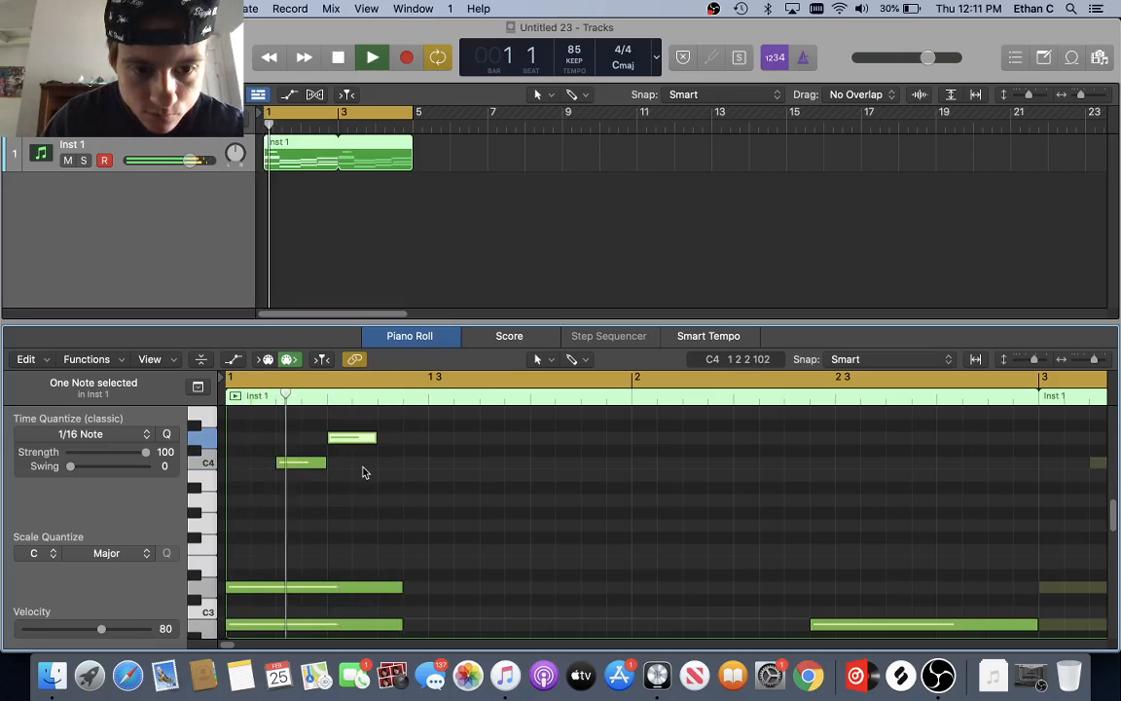
{"action": "key", "text": "space"}
{"action": "mouse_move", "coordinate": [358, 440]}
{"action": "left_mouse_down"}
{"action": "mouse_move", "coordinate": [355, 463]}
{"action": "mouse_move", "coordinate": [380, 445]}
{"action": "left_mouse_up"}
{"action": "key", "text": "space"}
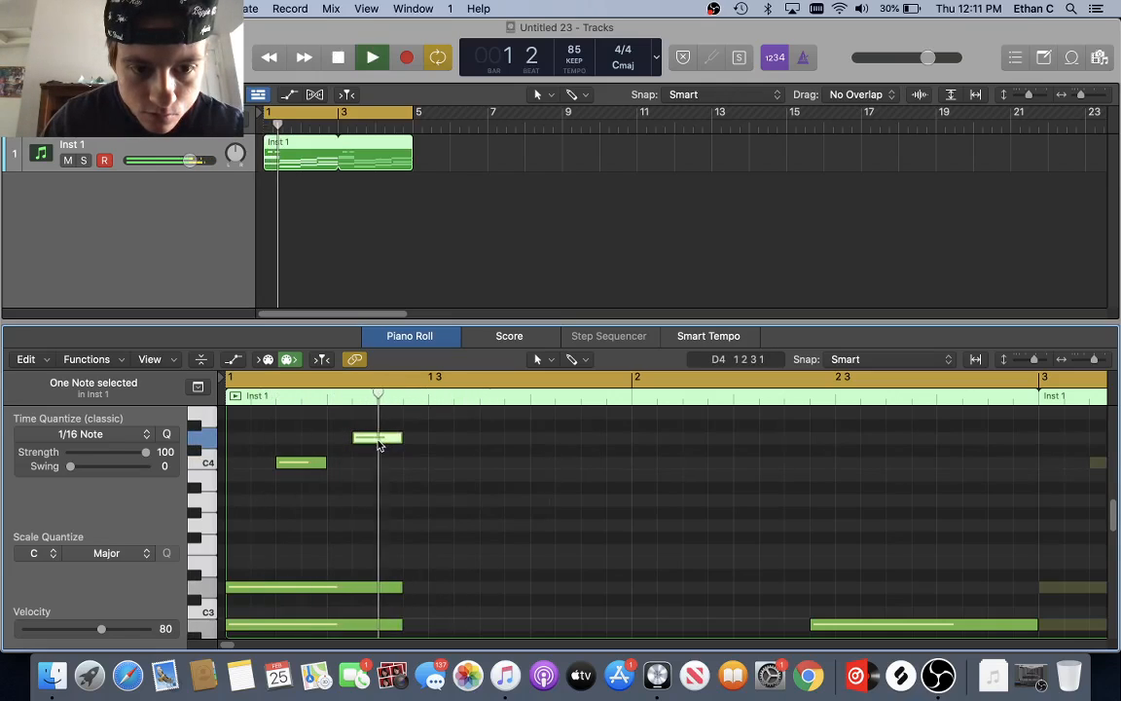
{"action": "left_click", "coordinate": [380, 445]}
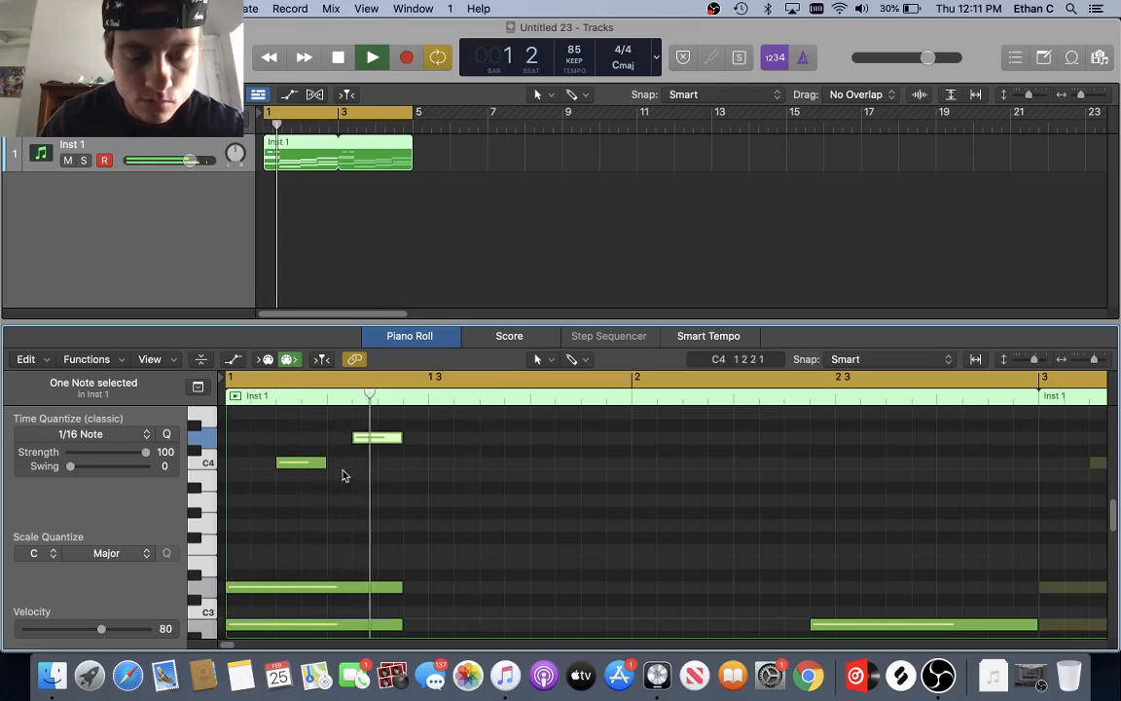
{"action": "key", "text": "space"}
- Swap the two melody pitches, making the first note D4 and the second C4, and play them back
{"action": "left_click_drag", "start_coordinate": [301, 465], "coordinate": [302, 439]}
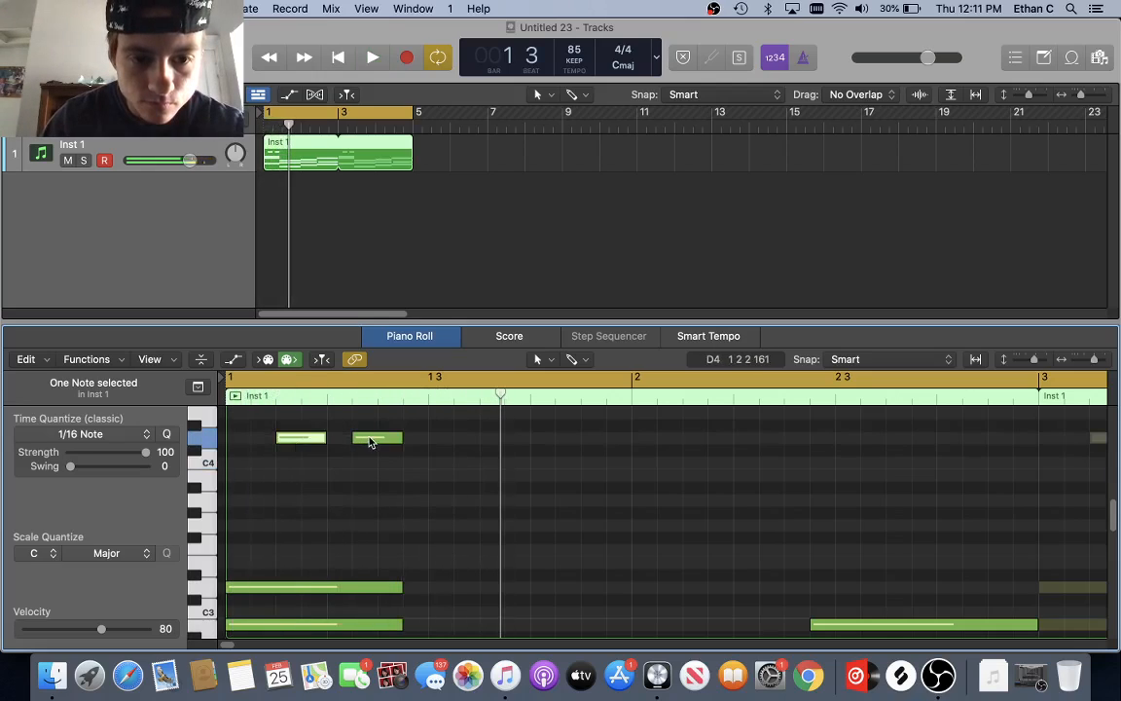
{"action": "left_click_drag", "start_coordinate": [370, 442], "coordinate": [370, 470]}
{"action": "key", "text": "space"}
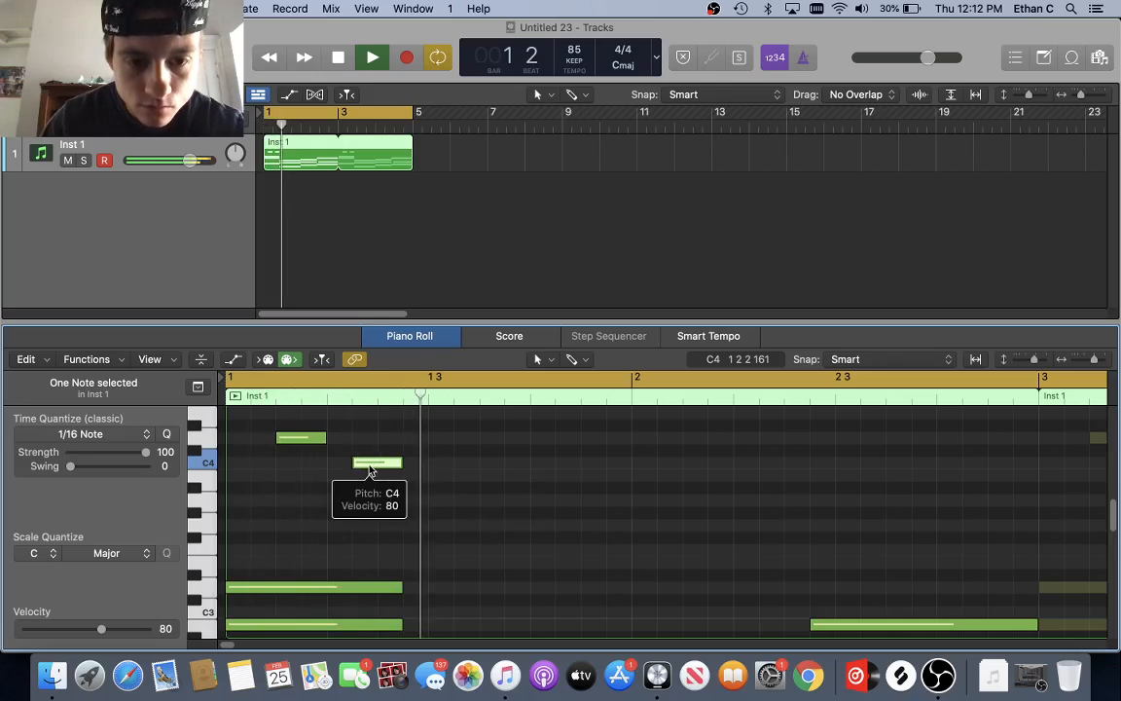
{"action": "key", "text": "space"}
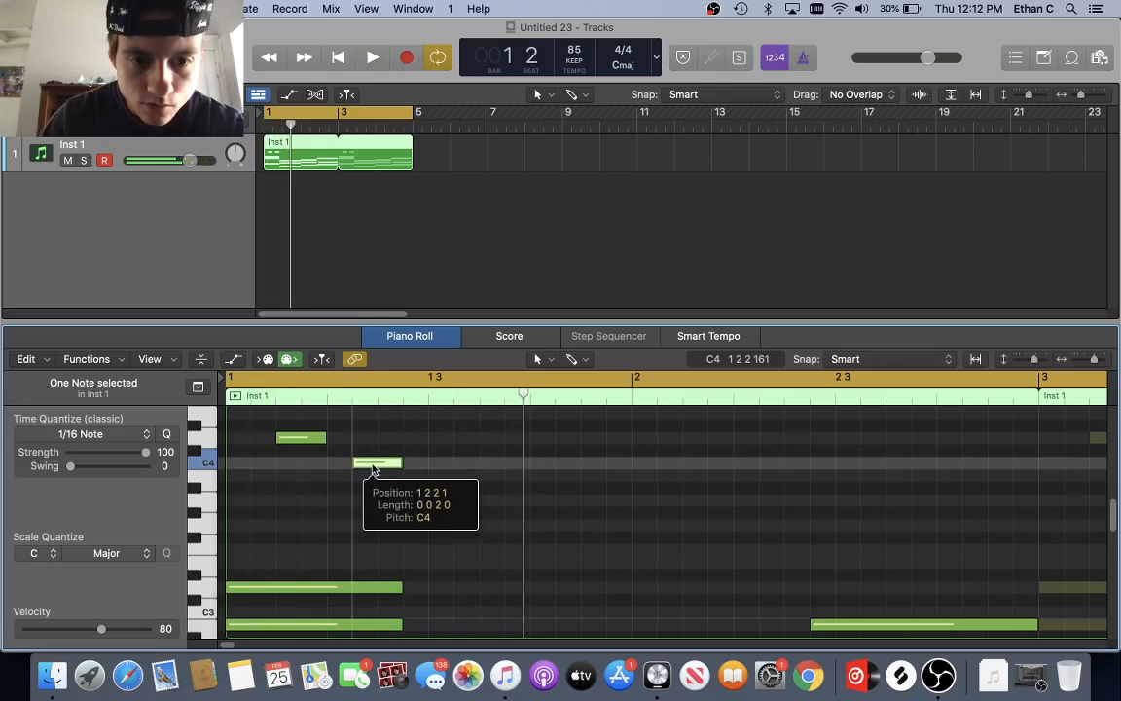
- Try the C4 melody note one sixteenth earlier, return it to 1 2 2 1, and play back both placements
{"action": "left_click_drag", "start_coordinate": [372, 470], "coordinate": [346, 471]}
{"action": "key", "text": "space"}
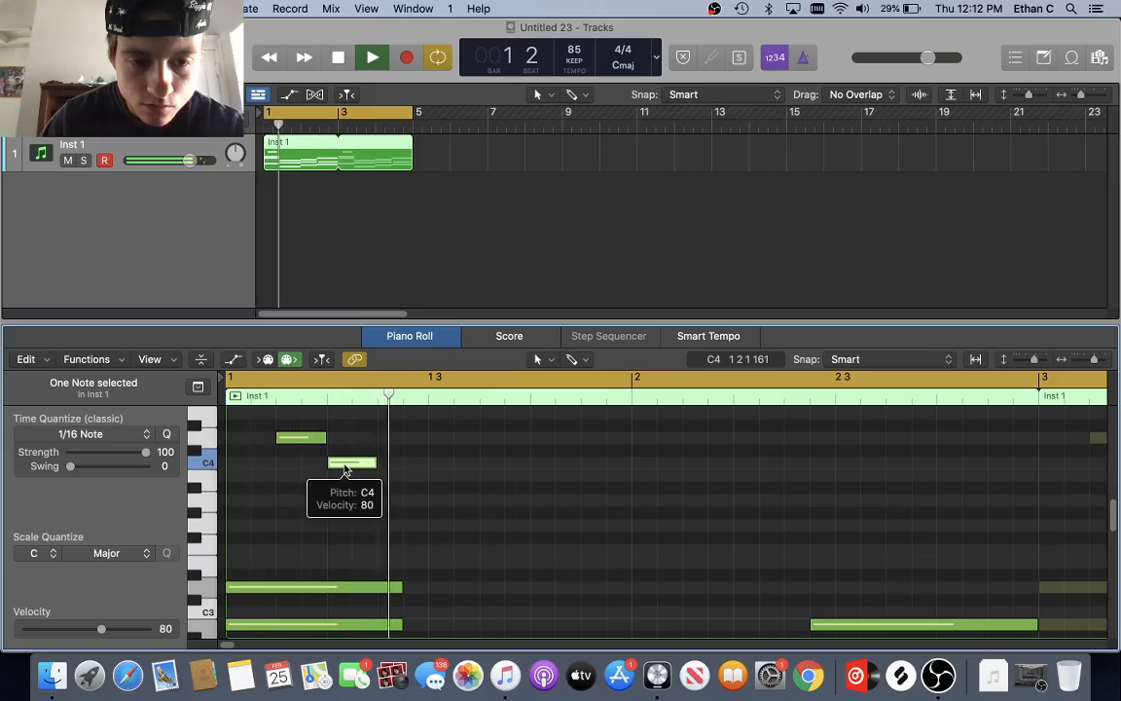
{"action": "key", "text": "space"}
{"action": "left_click_drag", "start_coordinate": [346, 470], "coordinate": [378, 473]}
{"action": "key", "text": "space"}
{"action": "key", "text": "space"}
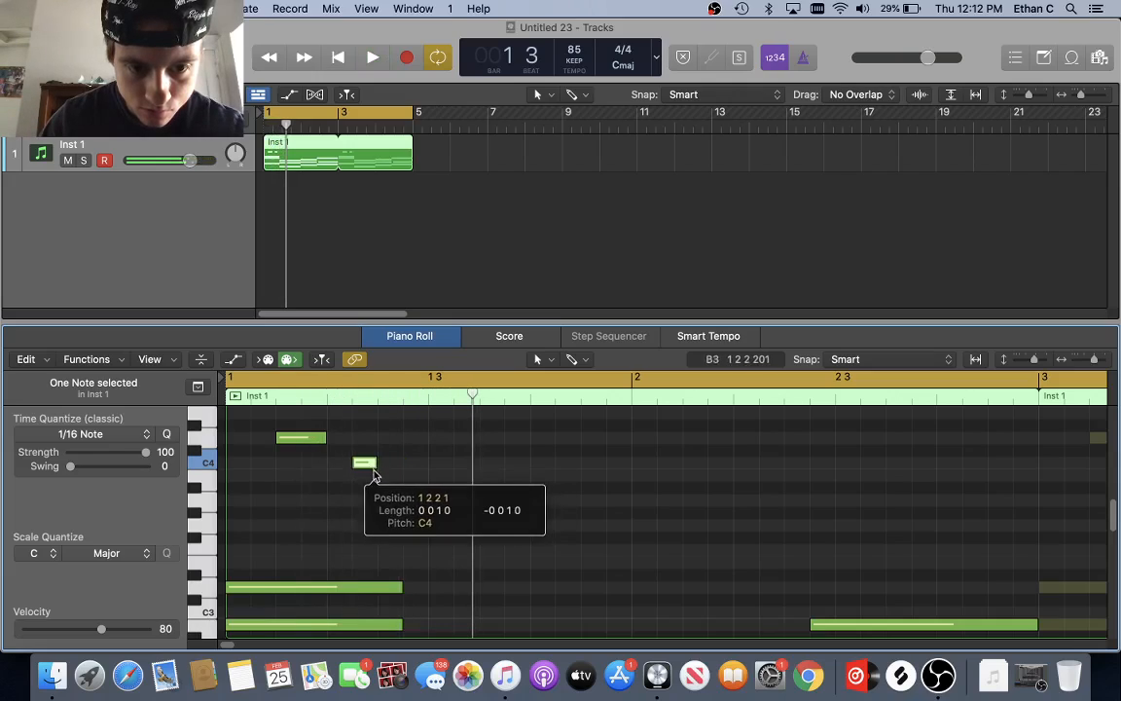
- Shorten the C4 melody note to a sixteenth, add a B3 sixteenth right after it, and play the melody
{"action": "left_click", "coordinate": [387, 475], "text": "super"}
{"action": "key", "text": "space"}
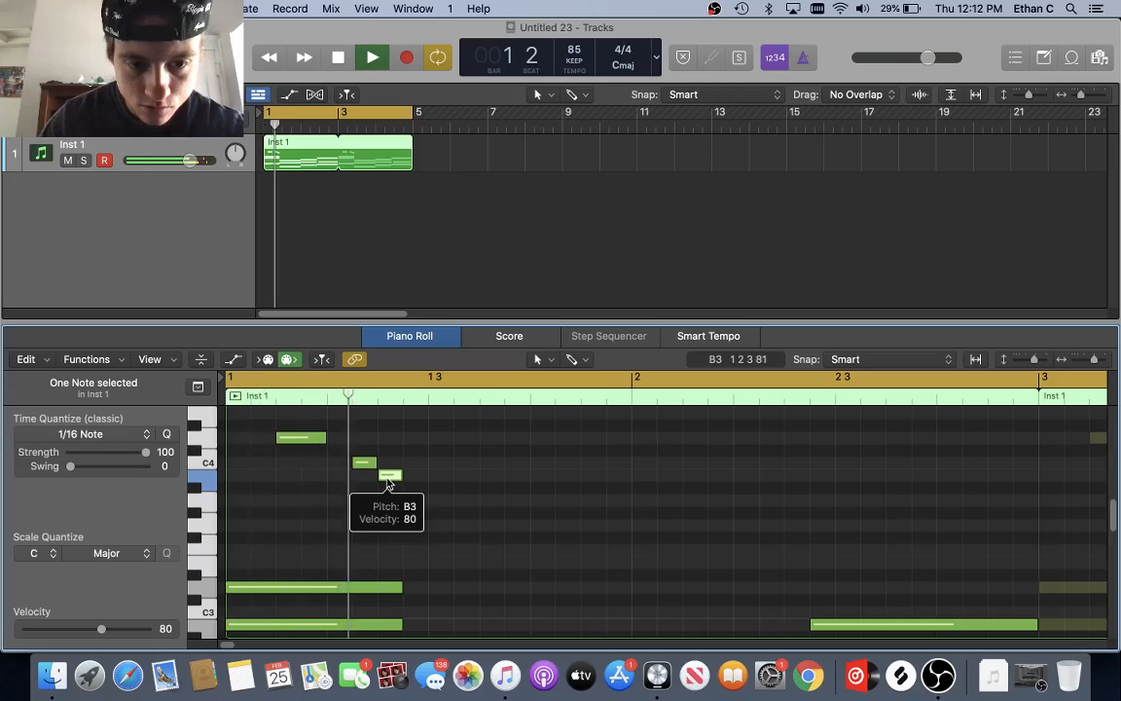
{"action": "key", "text": "space"}
{"action": "key", "text": "space"}
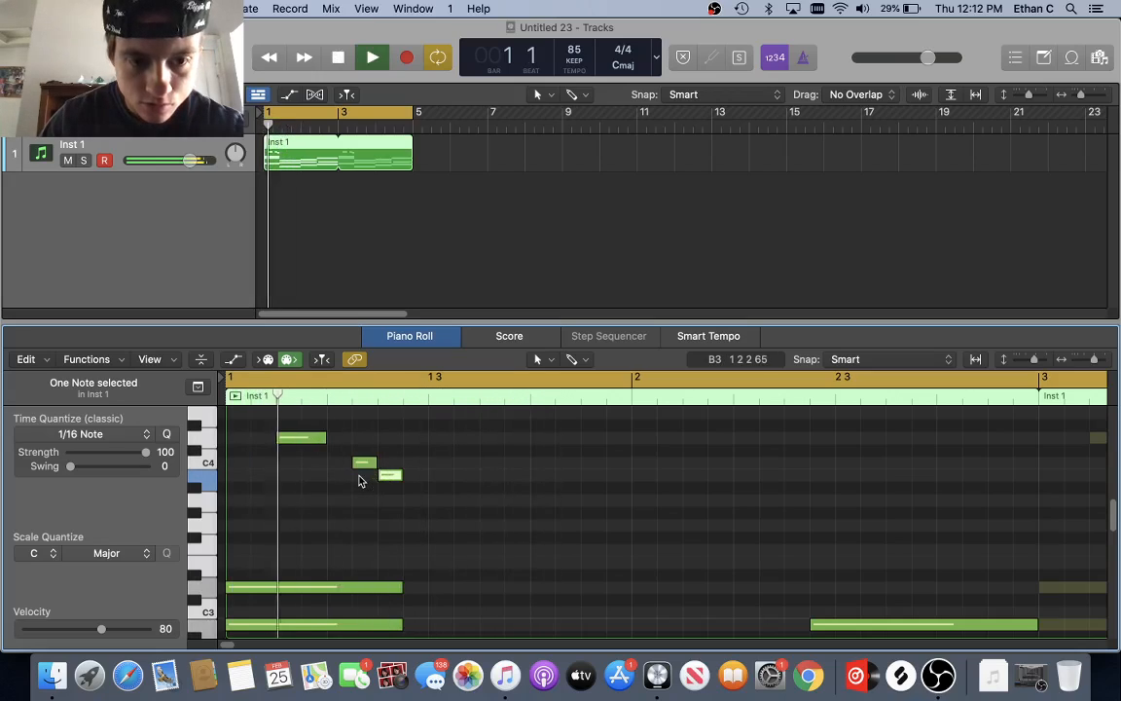
{"action": "key", "text": "space"}
- Try a lower pitch for the first melody note, then restore it to D4 and play the melody repeatedly
{"action": "left_click_drag", "start_coordinate": [300, 440], "coordinate": [303, 483]}
{"action": "key", "text": "space"}
{"action": "key", "text": "space"}
{"action": "key", "text": "space"}
{"action": "scroll", "coordinate": [308, 448], "scroll_direction": "up", "scroll_amount": 3}
{"action": "key", "text": "space"}
{"action": "key", "text": "space"}
{"action": "key", "text": "space"}
{"action": "key", "text": "space"}
{"action": "key", "text": "space"}
{"action": "key", "text": "space"}
{"action": "scroll", "coordinate": [389, 506], "scroll_direction": "down", "scroll_amount": 2}
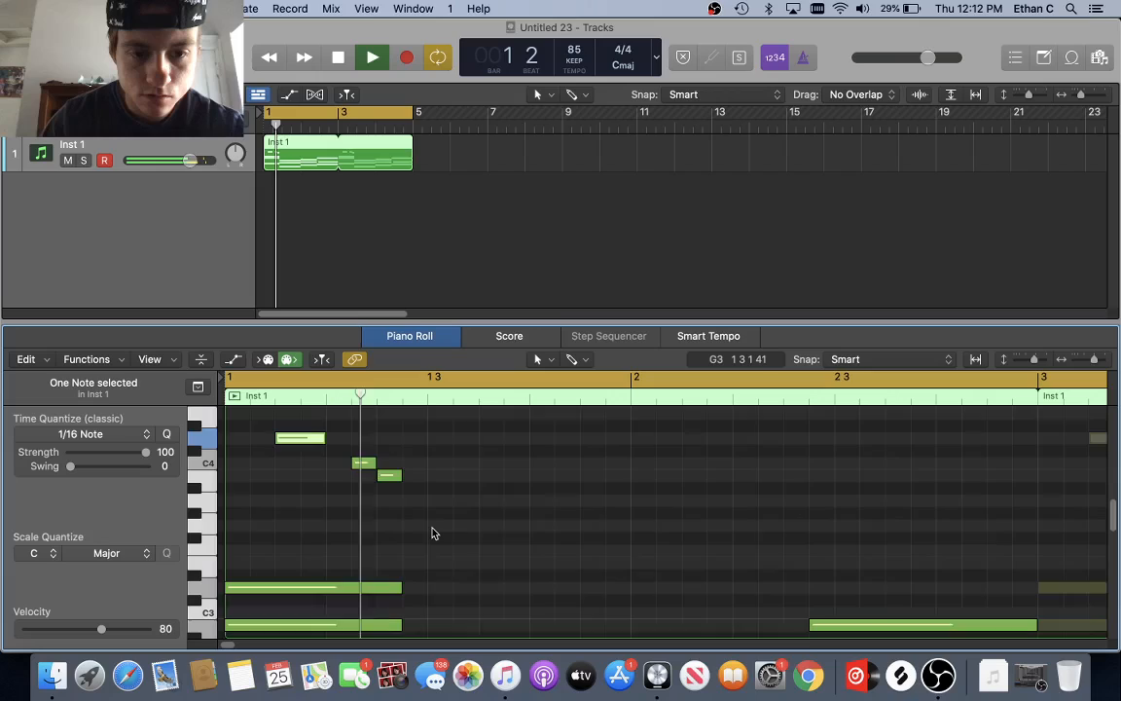
{"action": "key", "text": "space"}
- Add a B3 eighth note at 1 3 2 1 over the second chord and play the melody from the beginning
{"action": "scroll", "coordinate": [384, 497], "scroll_direction": "right", "scroll_amount": 2}
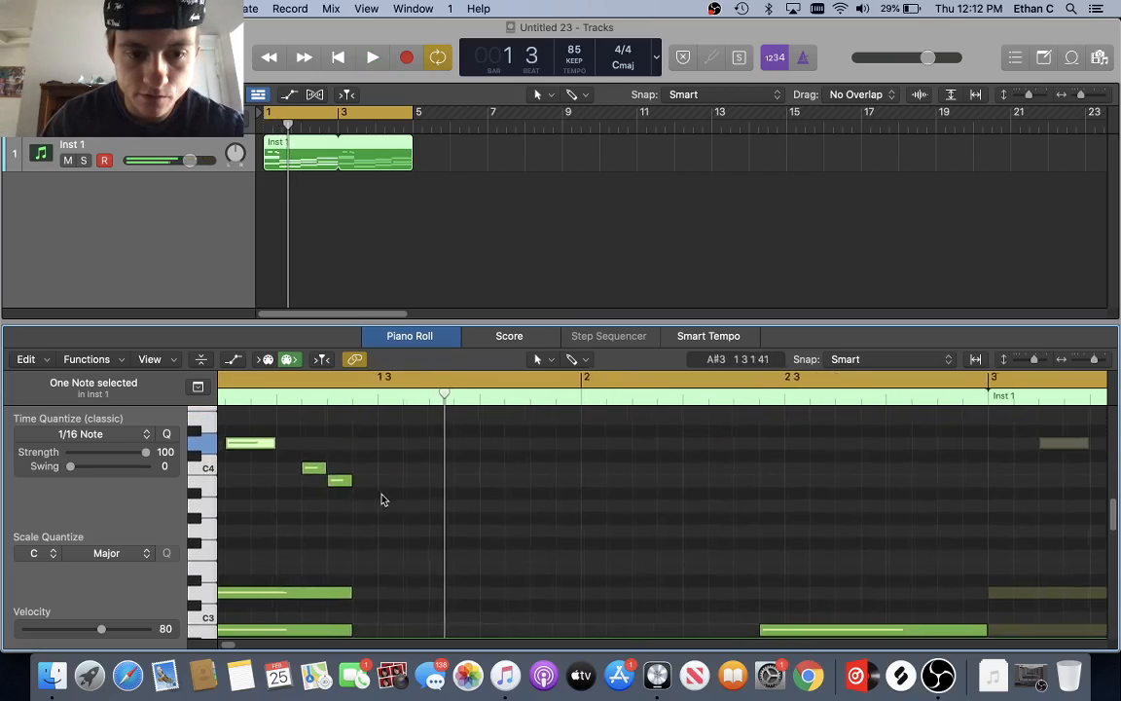
{"action": "scroll", "coordinate": [385, 501], "scroll_direction": "left", "scroll_amount": 2}
{"action": "scroll", "coordinate": [385, 501], "scroll_direction": "right", "scroll_amount": 1}
{"action": "scroll", "coordinate": [386, 500], "scroll_direction": "left", "scroll_amount": 1}
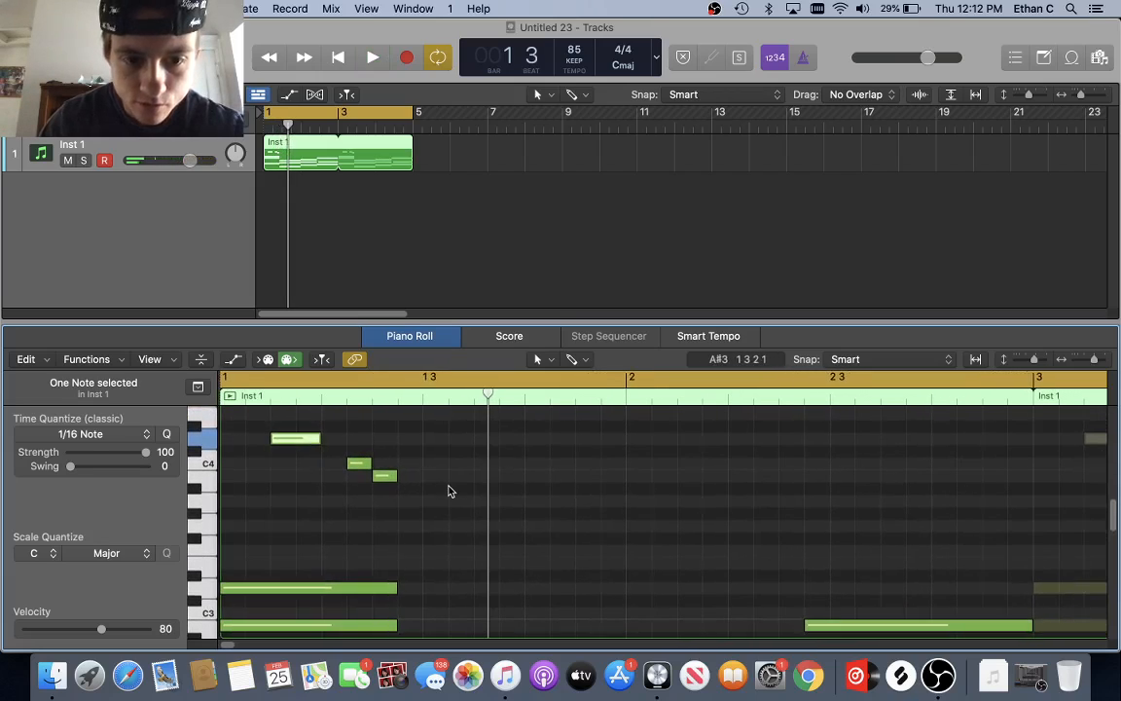
{"action": "key", "text": "space"}
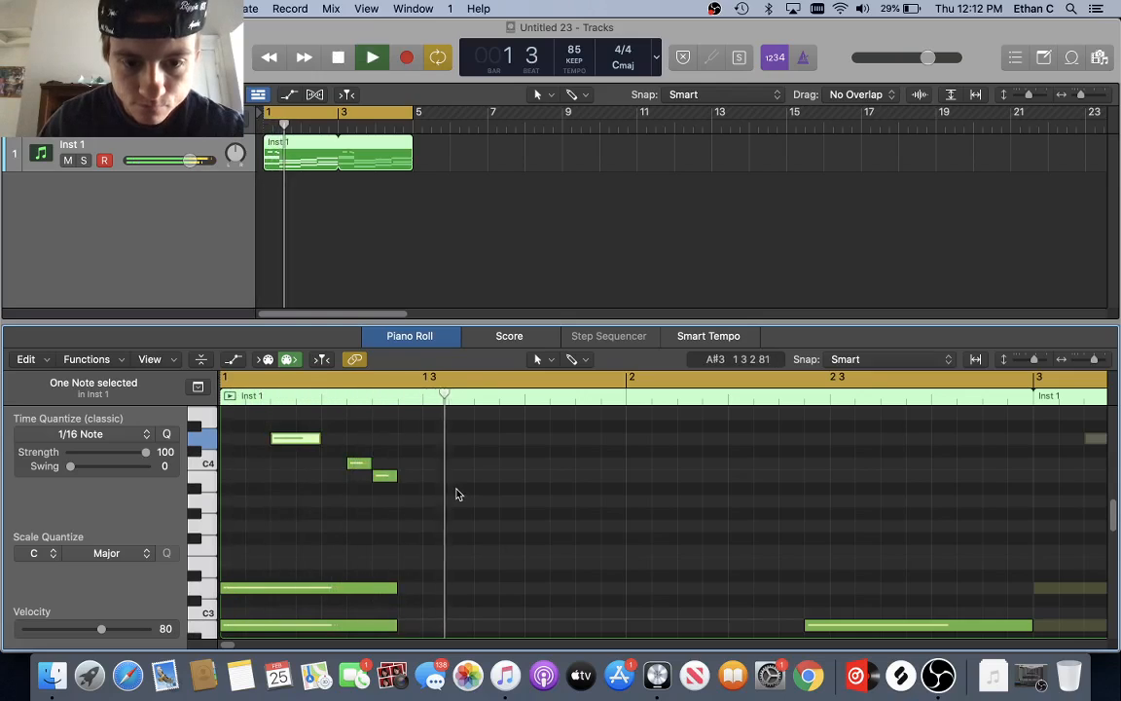
{"action": "key", "text": "space"}
{"action": "left_click", "coordinate": [463, 479]}
{"action": "key", "text": "space"}
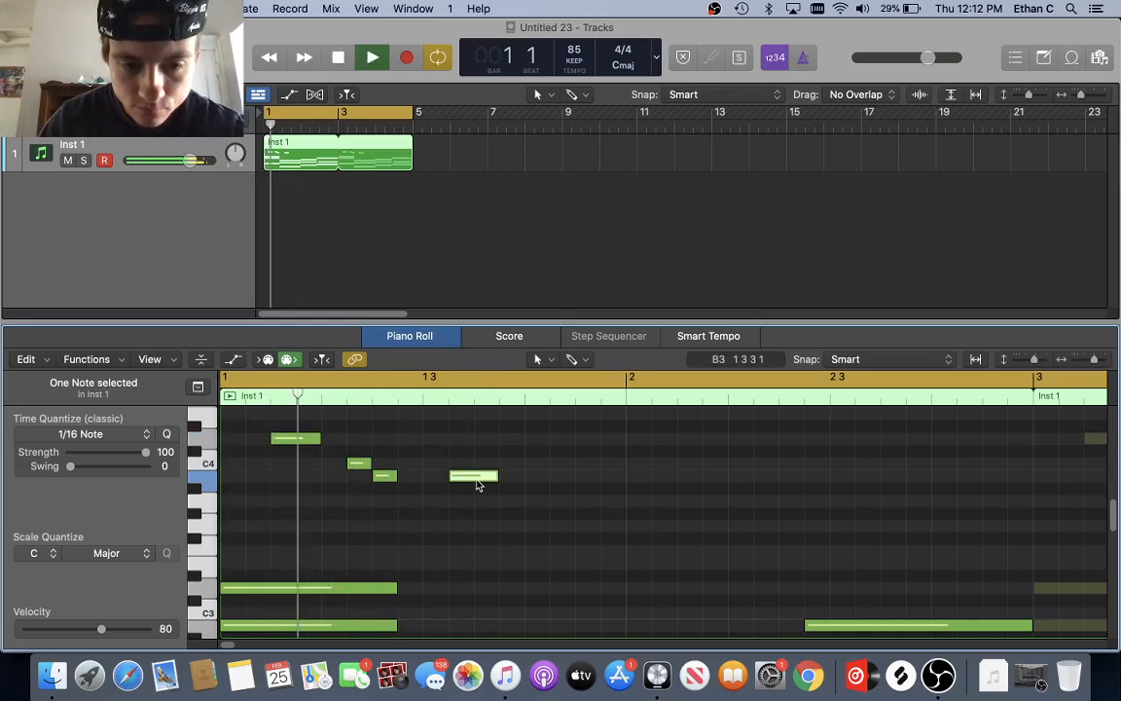
{"action": "key", "text": "space"}
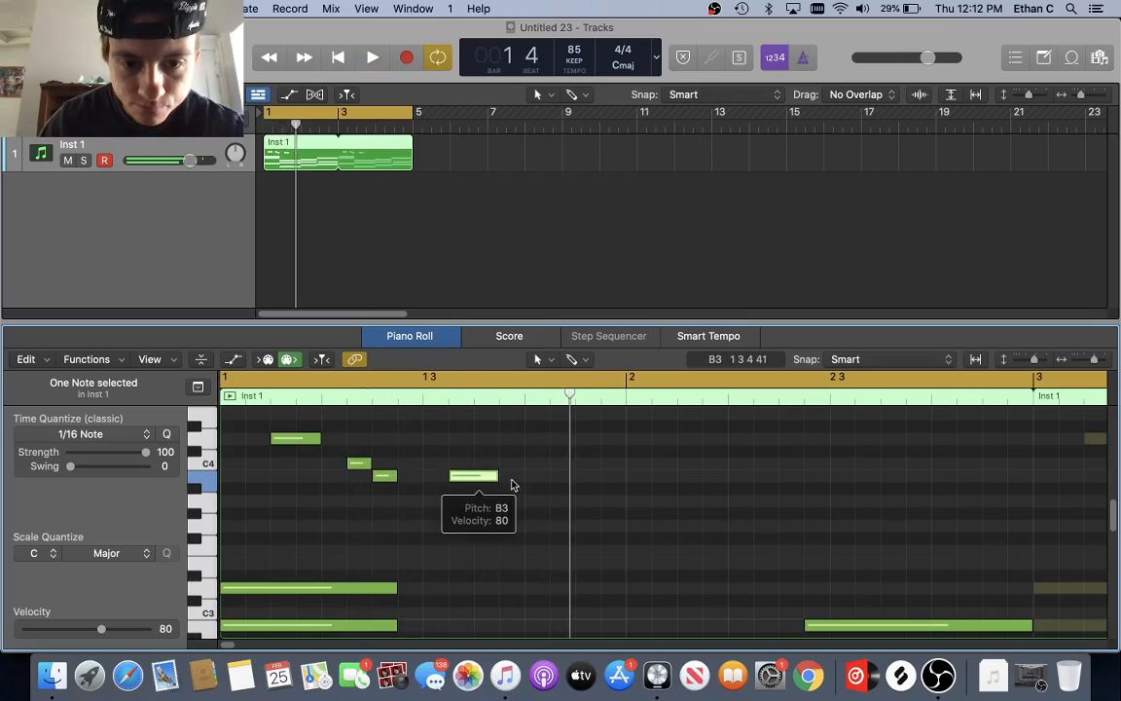
{"action": "key", "text": "space"}
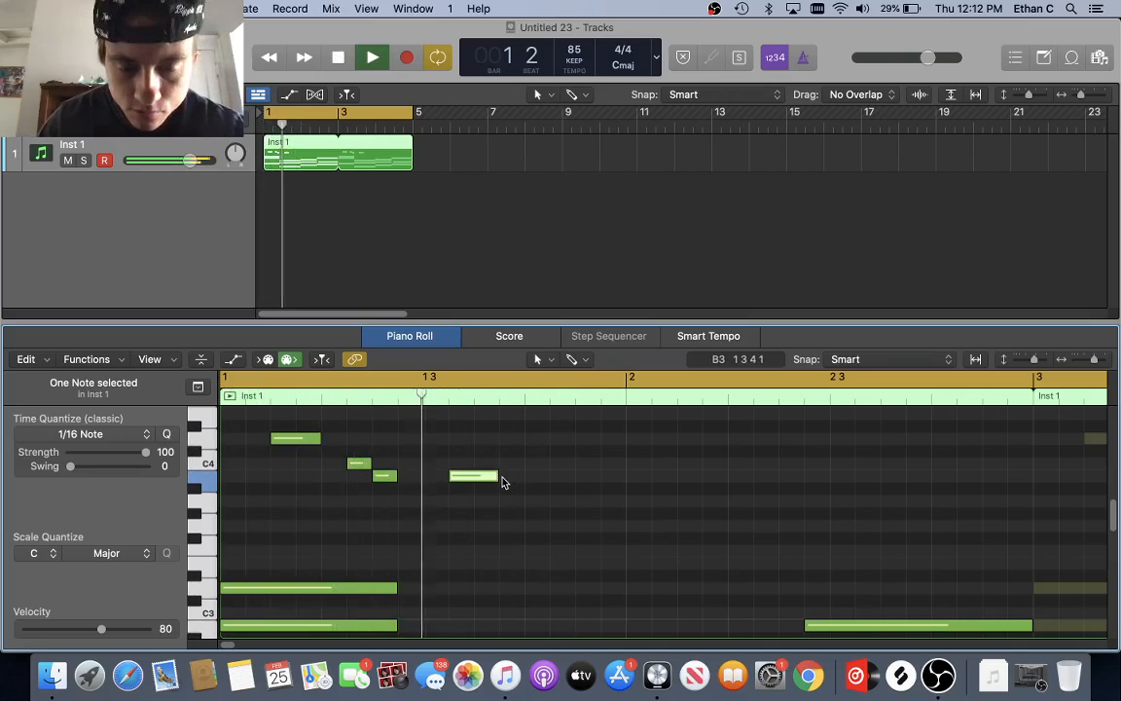
{"action": "key", "text": "space"}
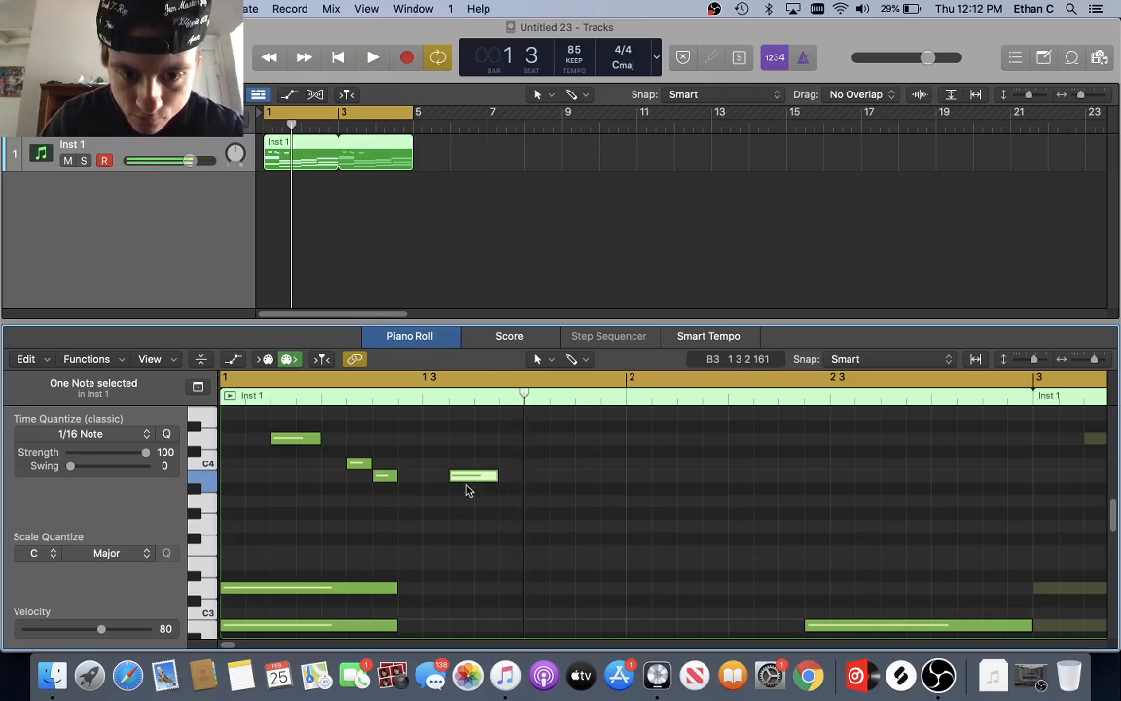
- Lower the last melody note to A3, move it to G3 at 1 3 1 1, and play each version
{"action": "left_click_drag", "start_coordinate": [466, 477], "coordinate": [467, 503]}
{"action": "key", "text": "space"}
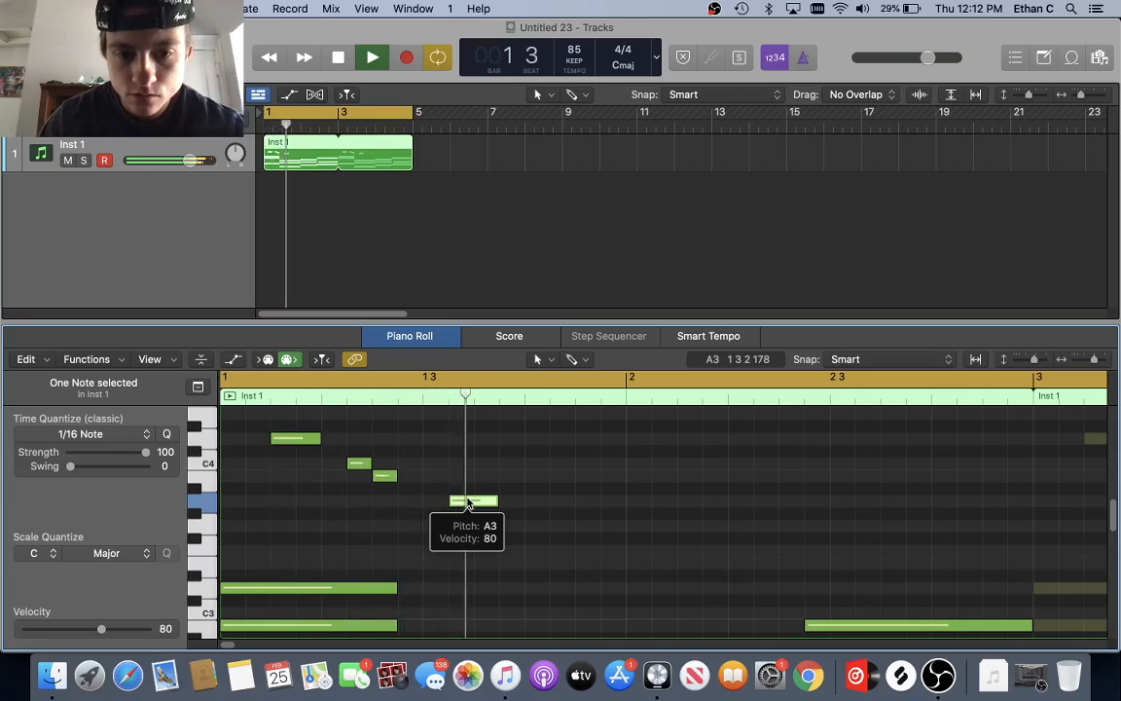
{"action": "left_click_drag", "start_coordinate": [476, 502], "coordinate": [454, 531]}
{"action": "key", "text": "space"}
{"action": "key", "text": "space"}
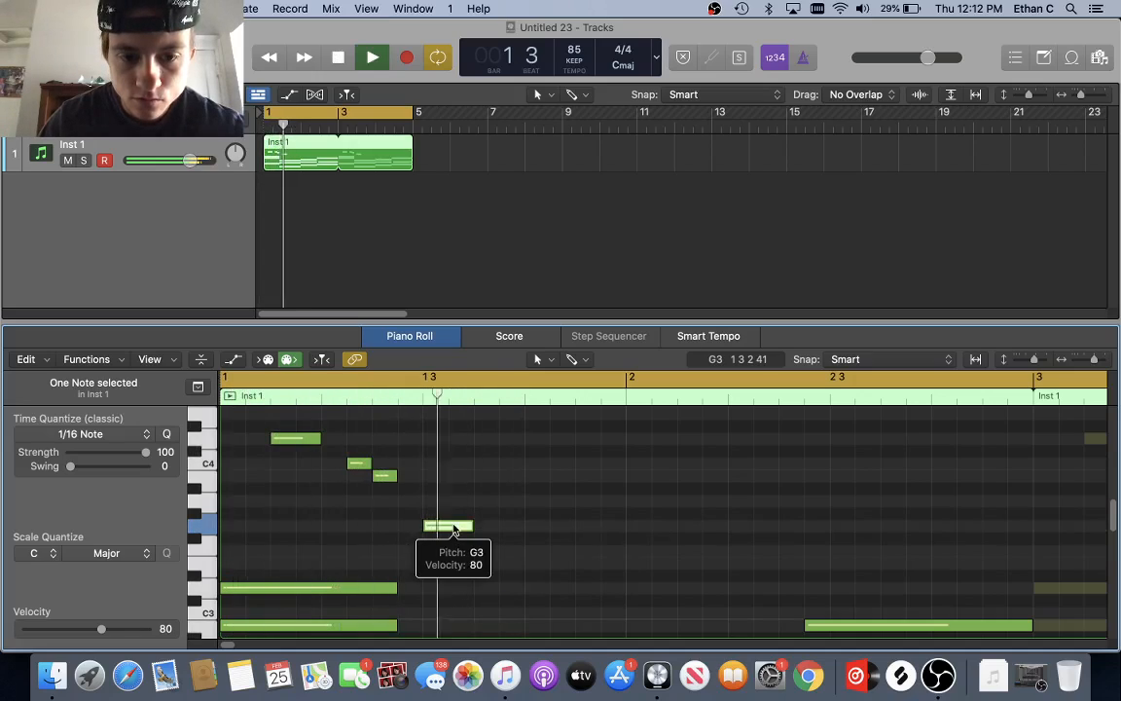
{"action": "key", "text": "space"}
{"action": "key", "text": "space"}
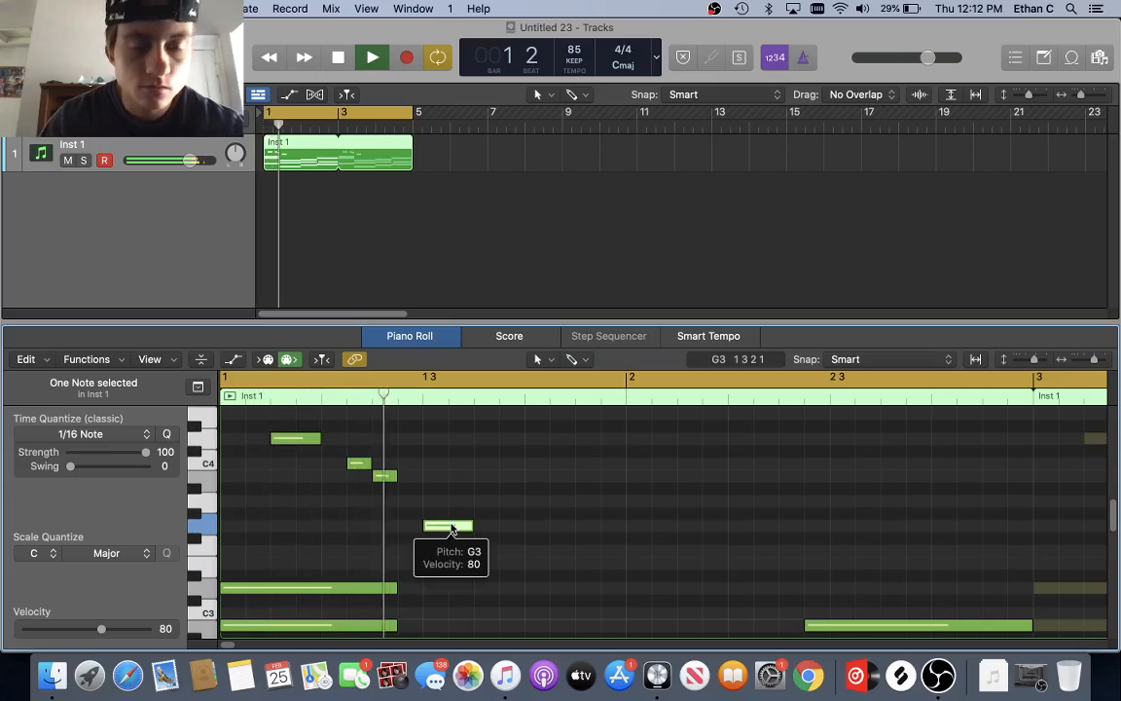
{"action": "key", "text": "space"}
- Shorten the G3 melody note to a sixteenth and add a sixteenth right after it, settling its pitch on B3 during playback
{"action": "left_click_drag", "start_coordinate": [470, 529], "coordinate": [457, 530]}
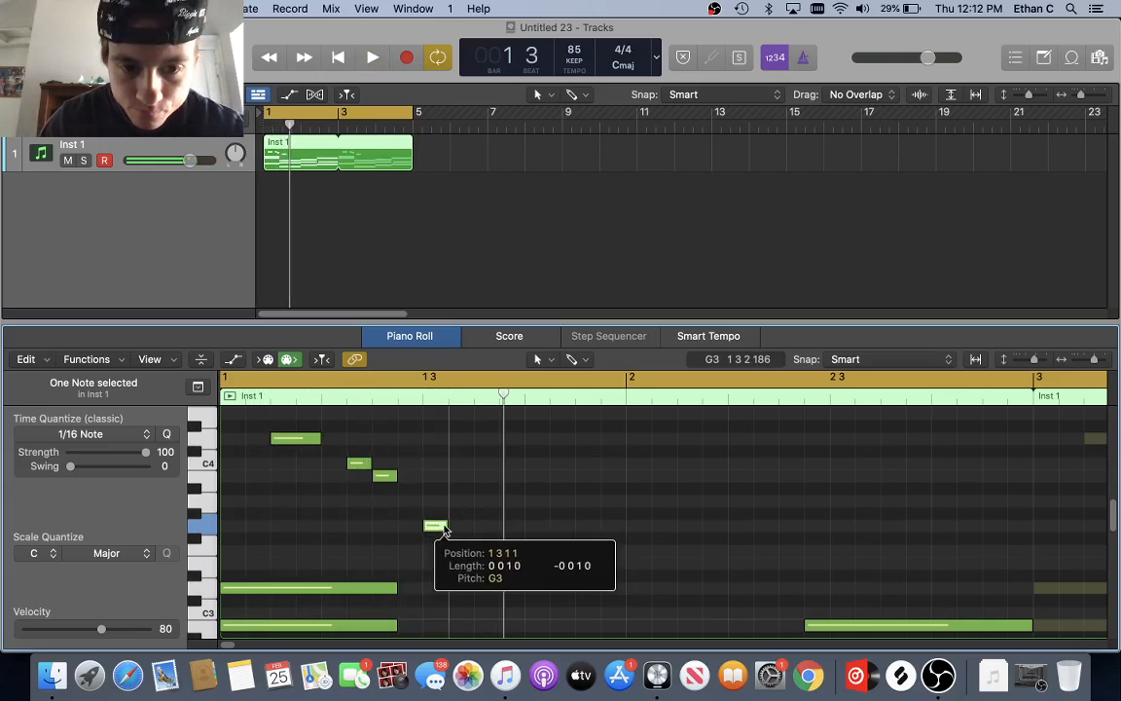
{"action": "left_click", "coordinate": [456, 500], "text": "super"}
{"action": "key", "text": "space"}
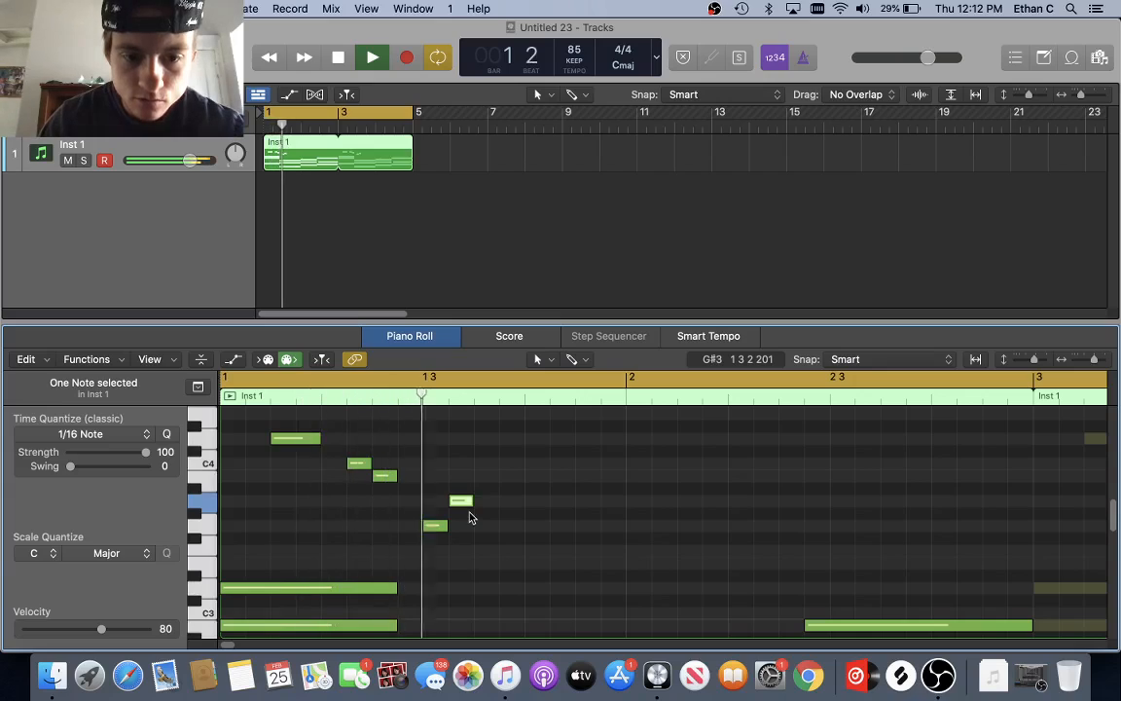
{"action": "left_click_drag", "start_coordinate": [461, 502], "coordinate": [462, 478]}
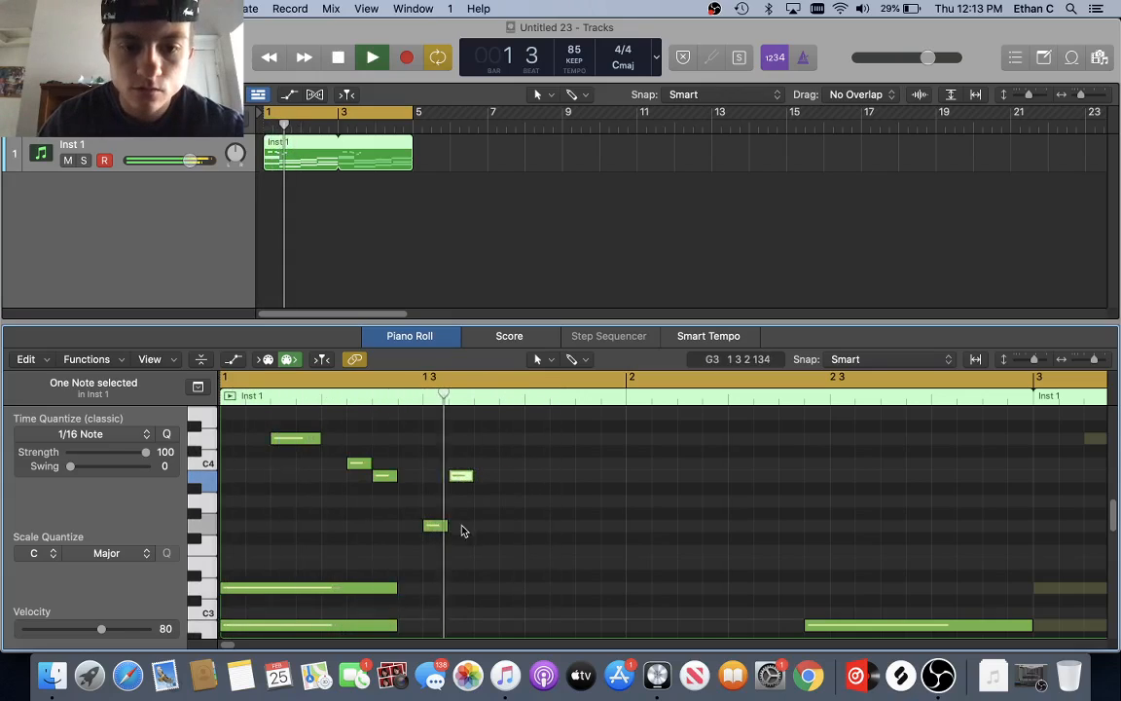
- Try the G3 and B3 pair one sixteenth later, starting at 1 3 2 1, and play the melody repeatedly
{"action": "key", "text": "space"}
{"action": "left_click_drag", "start_coordinate": [437, 524], "coordinate": [464, 526]}
{"action": "key", "text": "space"}
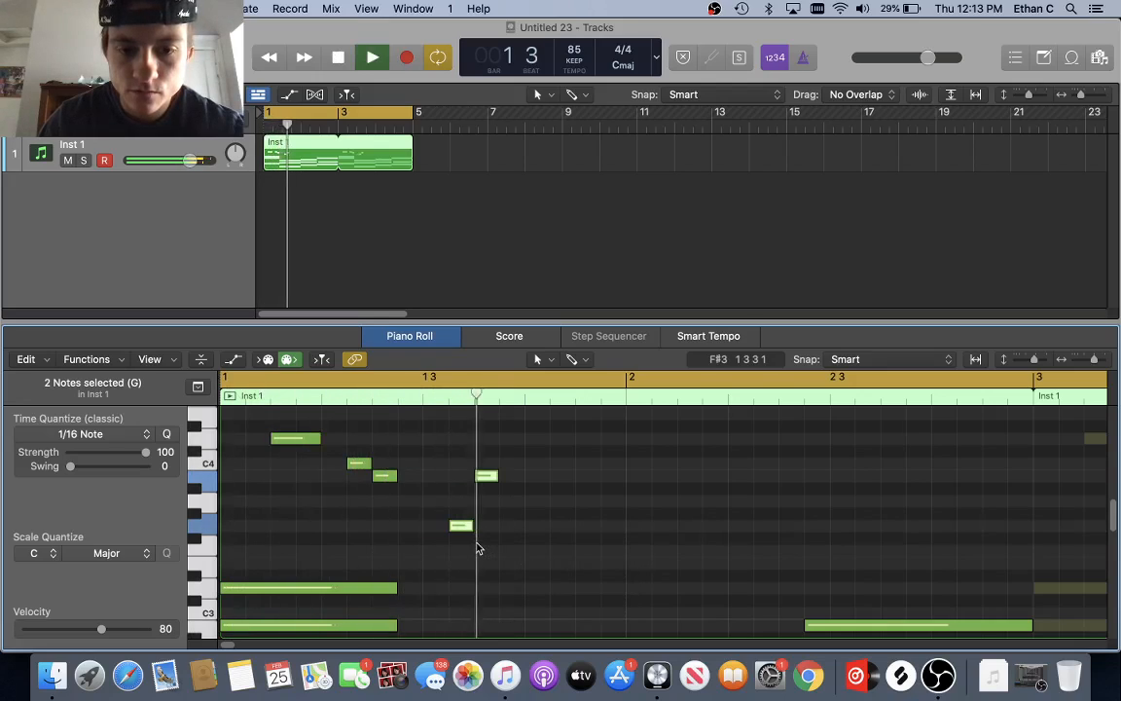
{"action": "key", "text": "space"}
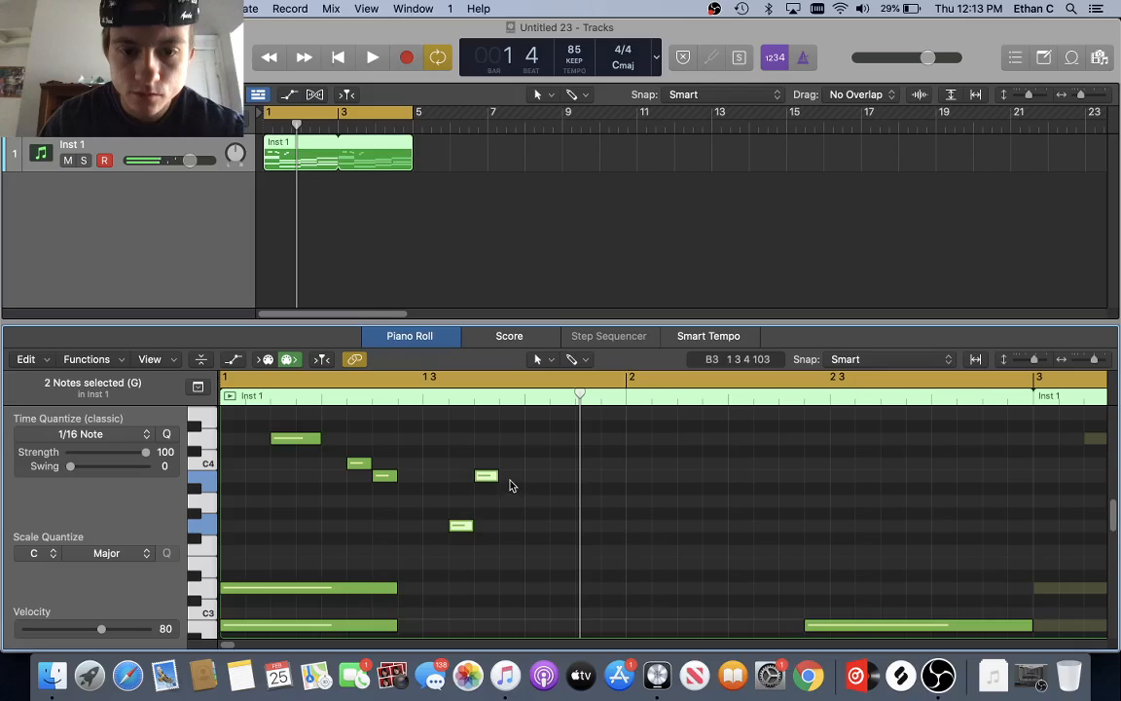
{"action": "key", "text": "space"}
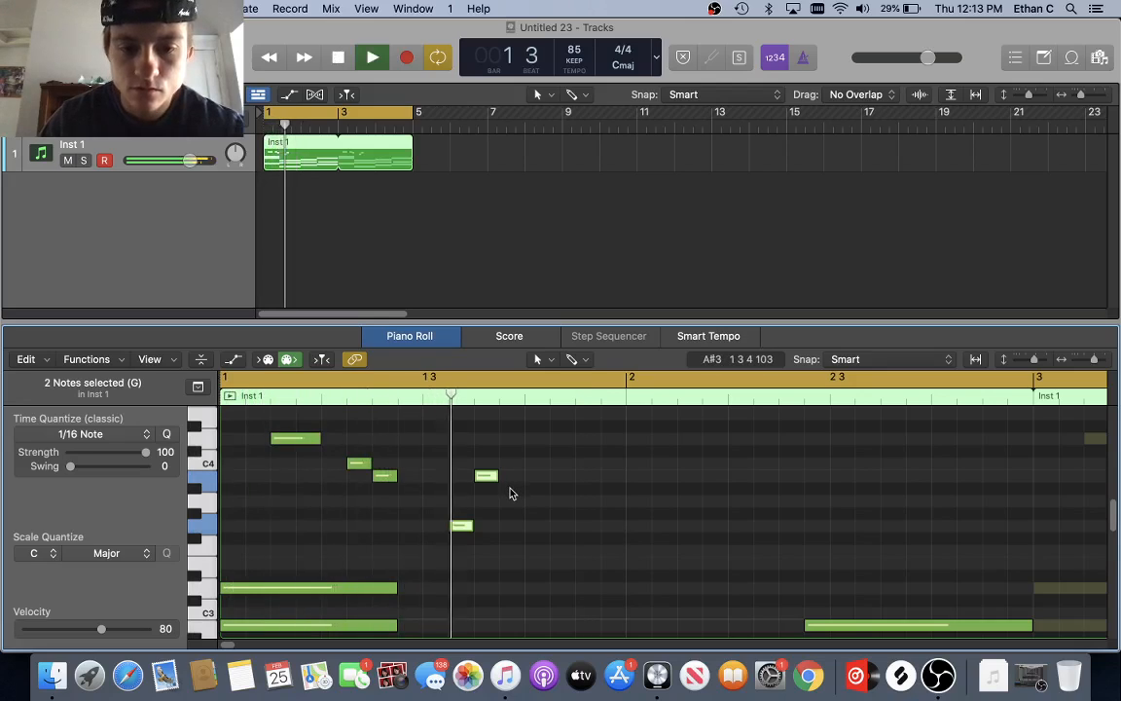
{"action": "key", "text": "space"}
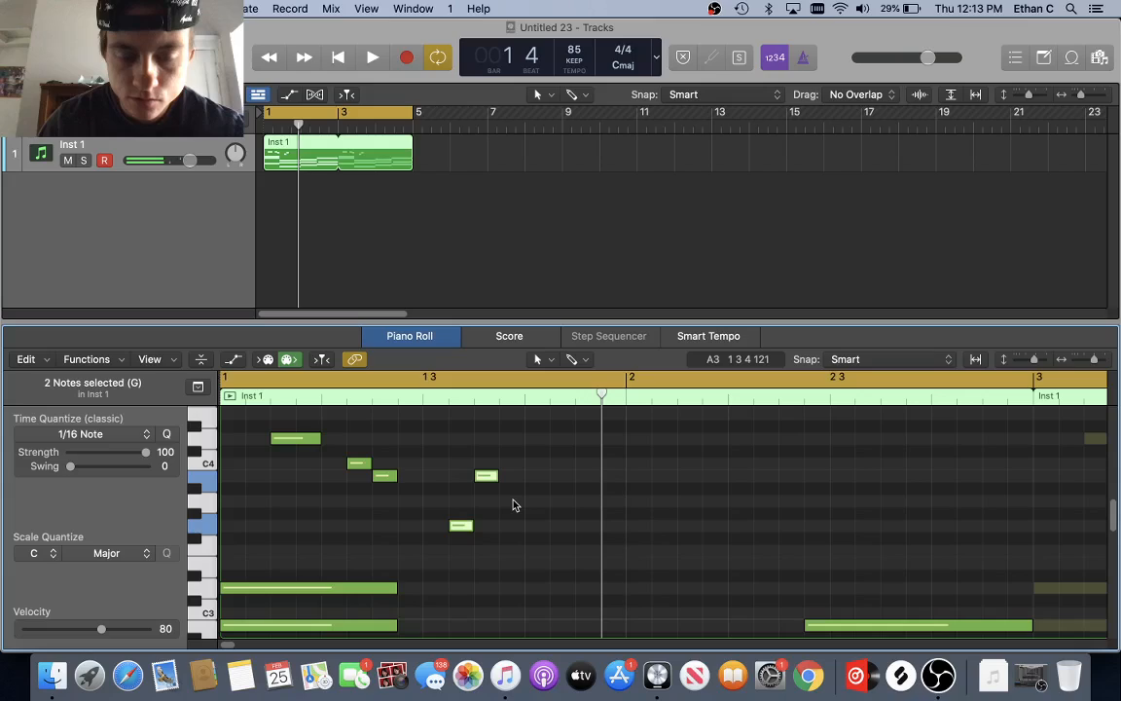
- Add a C4 sixteenth note at 1 4 1 1 and play the melody
{"action": "left_click", "coordinate": [514, 492]}
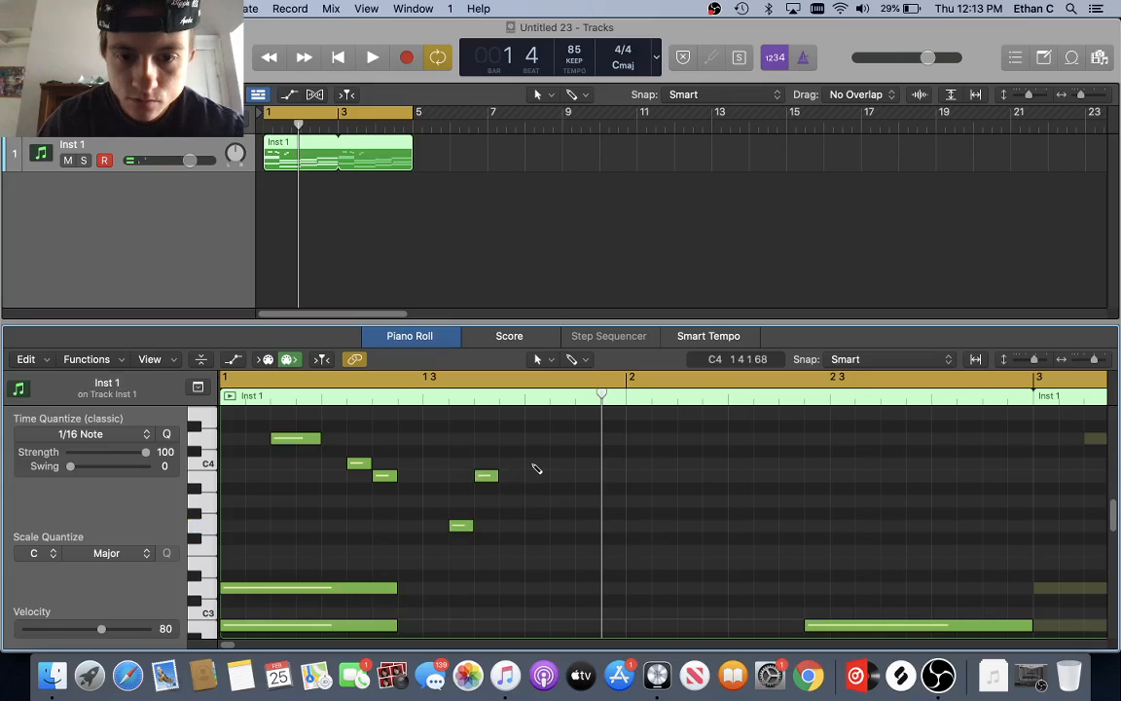
{"action": "left_click", "coordinate": [534, 464], "text": "super"}
{"action": "key", "text": "space"}
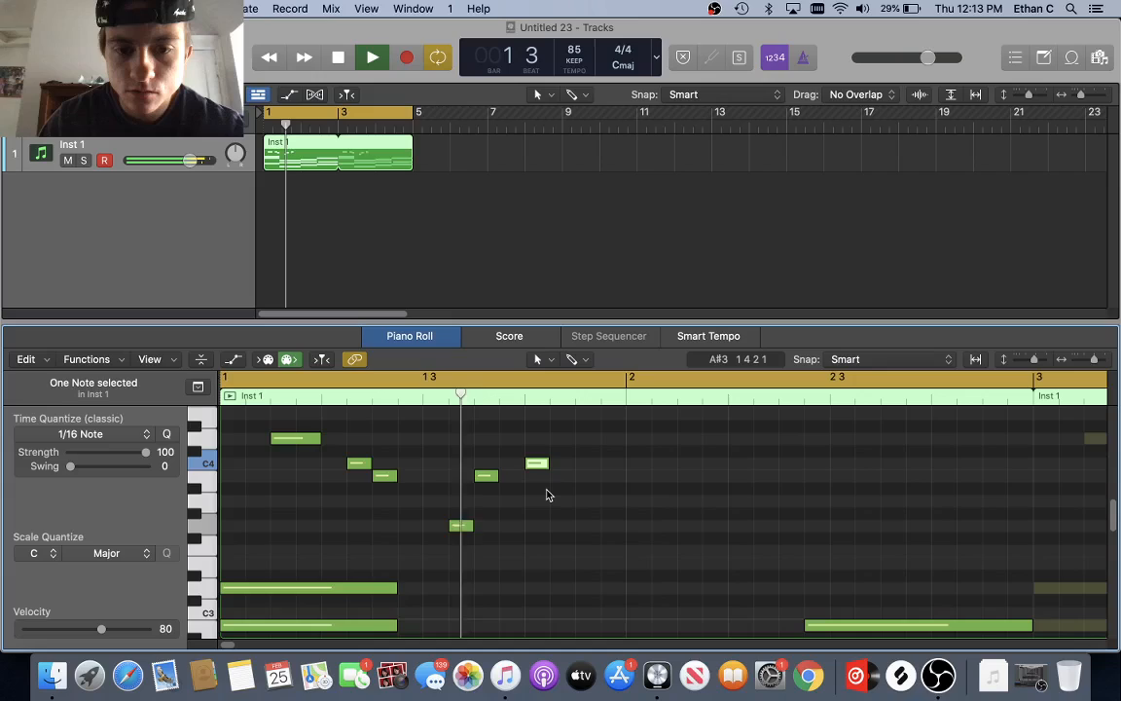
- Try lower pitches for the new melody note, settle on G3, move it to 1 3 4 1, and play the phrase
{"action": "left_click_drag", "start_coordinate": [535, 465], "coordinate": [539, 503]}
{"action": "left_click", "coordinate": [536, 445]}
{"action": "left_click", "coordinate": [539, 503]}
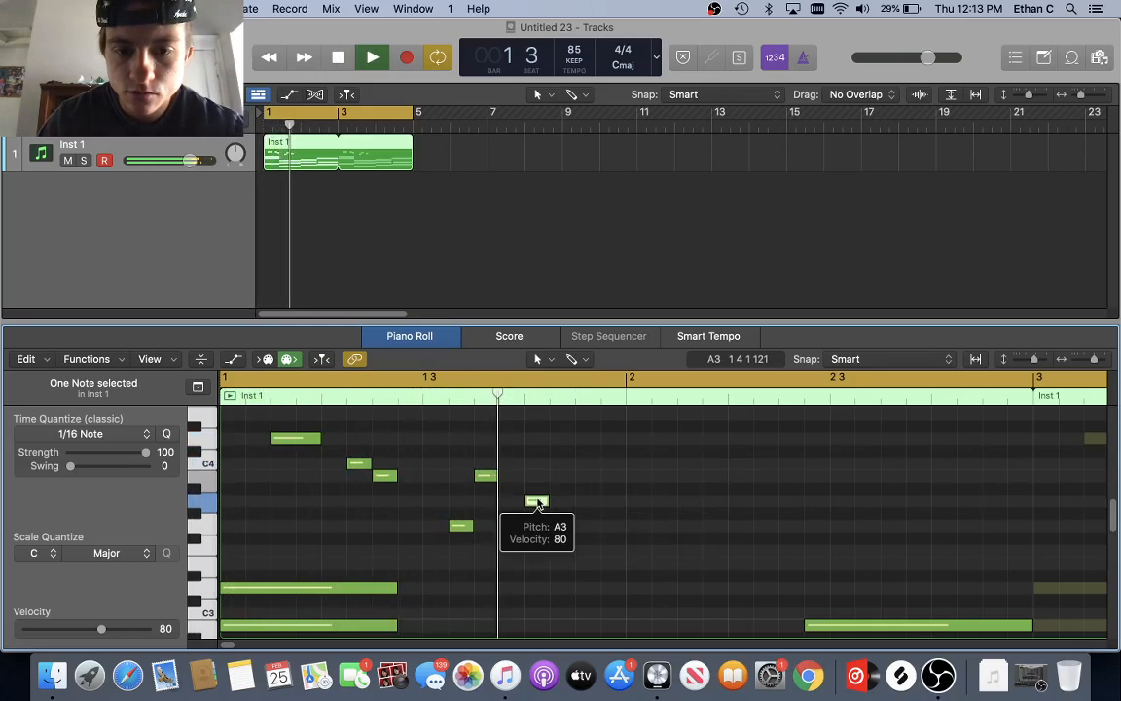
{"action": "left_click_drag", "start_coordinate": [537, 504], "coordinate": [540, 533]}
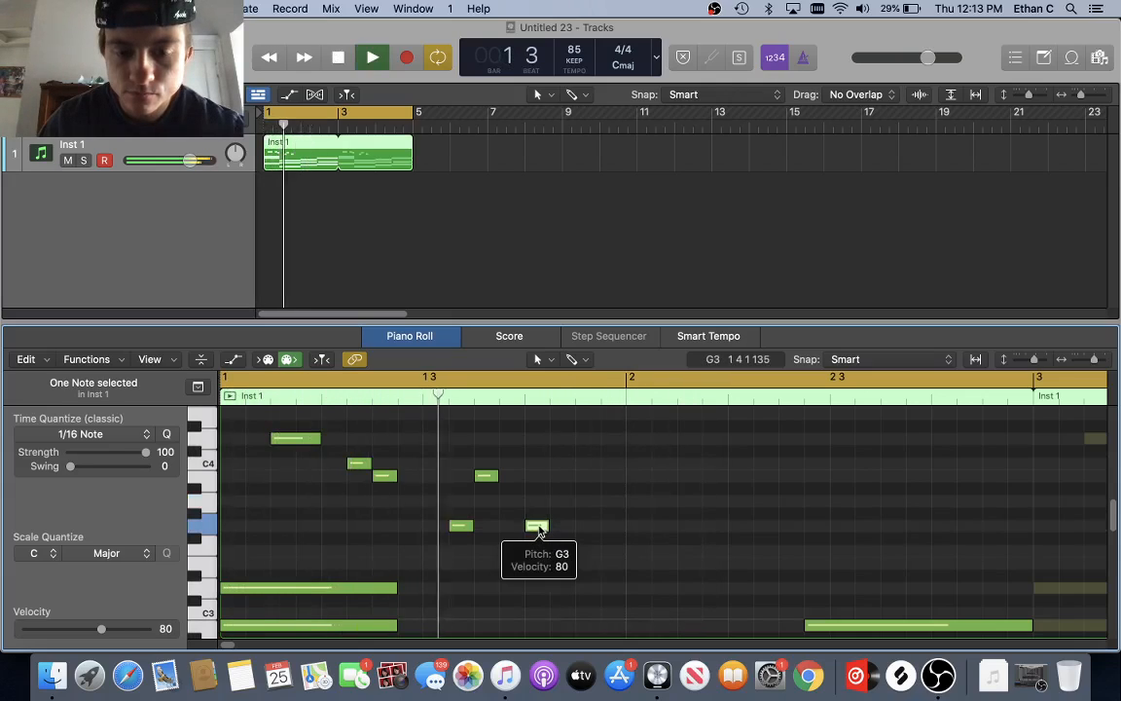
{"action": "key", "text": "space"}
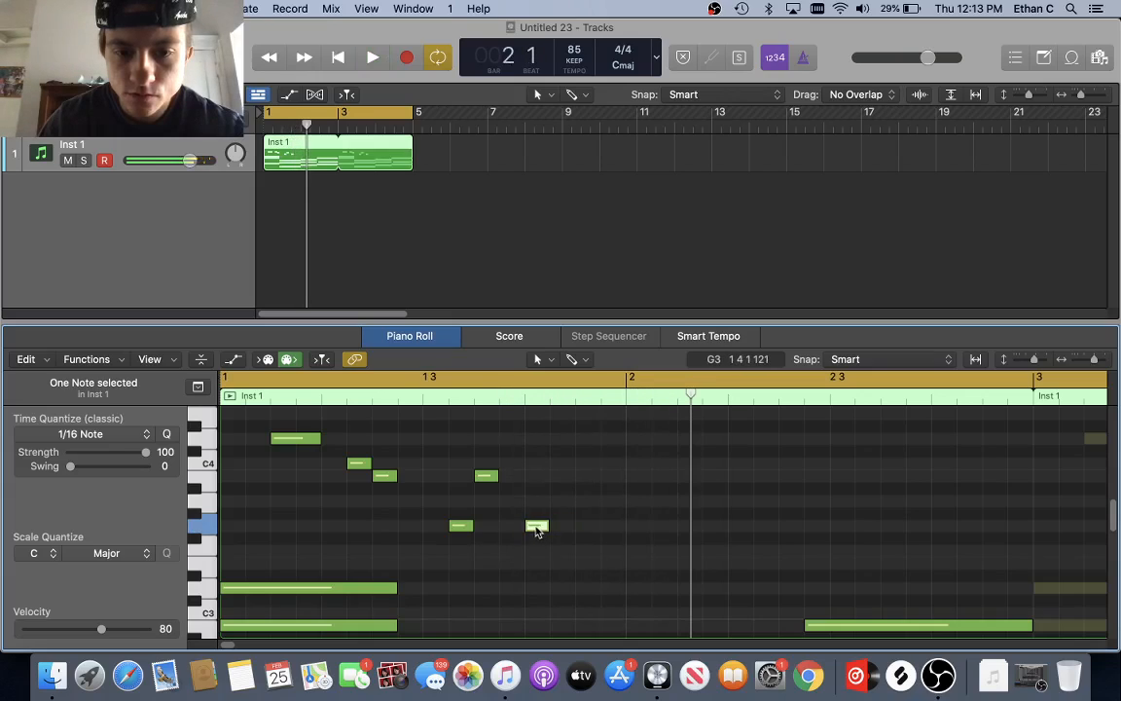
{"action": "left_click_drag", "start_coordinate": [537, 530], "coordinate": [513, 533]}
{"action": "key", "text": "space"}
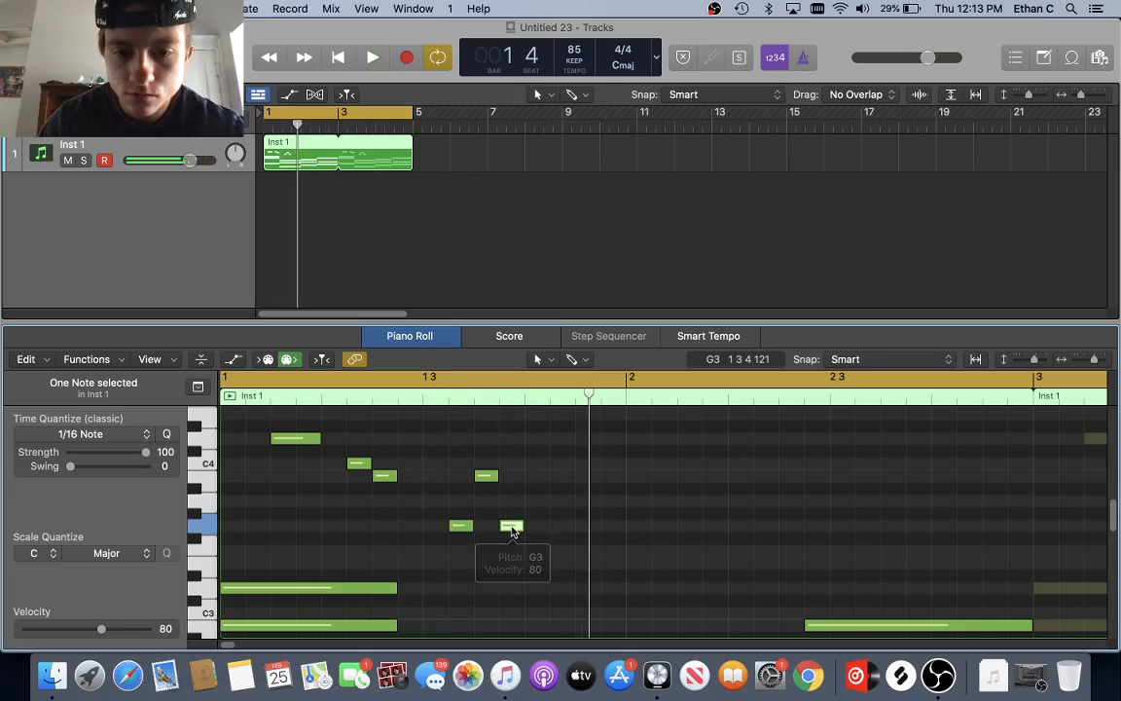
- Move the G3 and B3 pair one sixteenth earlier so it starts at 1 3 1 1, and play the melody
{"action": "left_click_drag", "start_coordinate": [513, 535], "coordinate": [491, 471]}
{"action": "key", "text": "space"}
{"action": "left_click_drag", "start_coordinate": [460, 531], "coordinate": [443, 537]}
{"action": "key", "text": "space"}
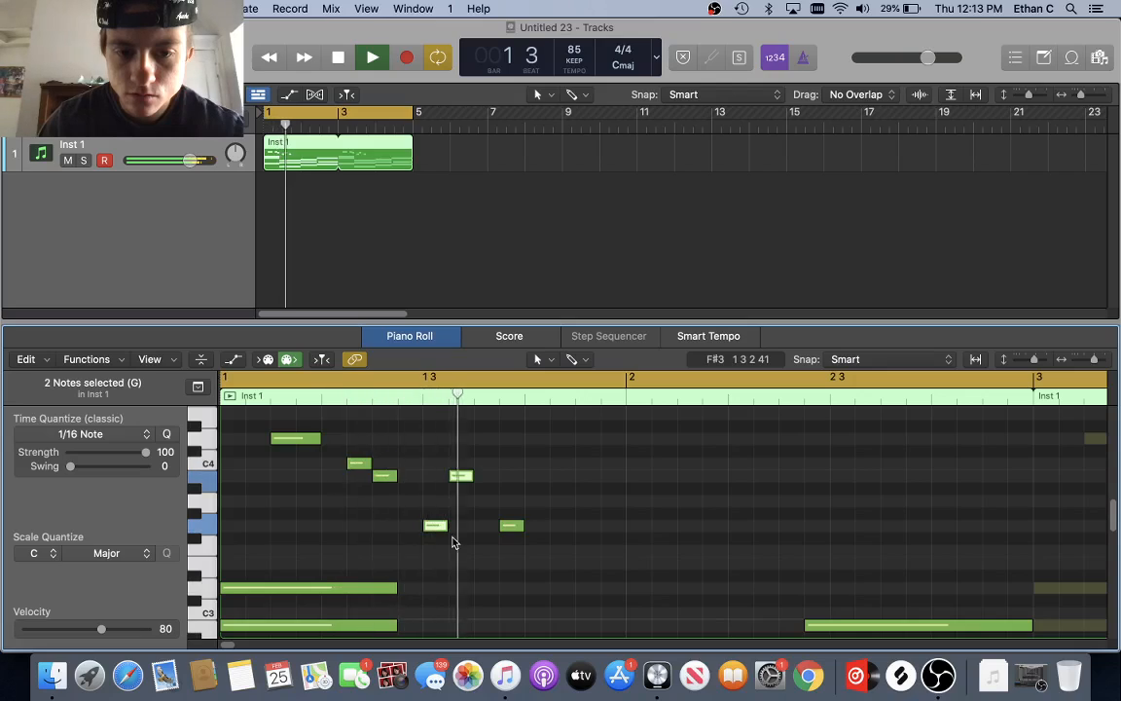
- Move the last melody note to A3 at 1 3 3 1, right after the B3, and play the melody repeatedly
{"action": "key", "text": "Return"}
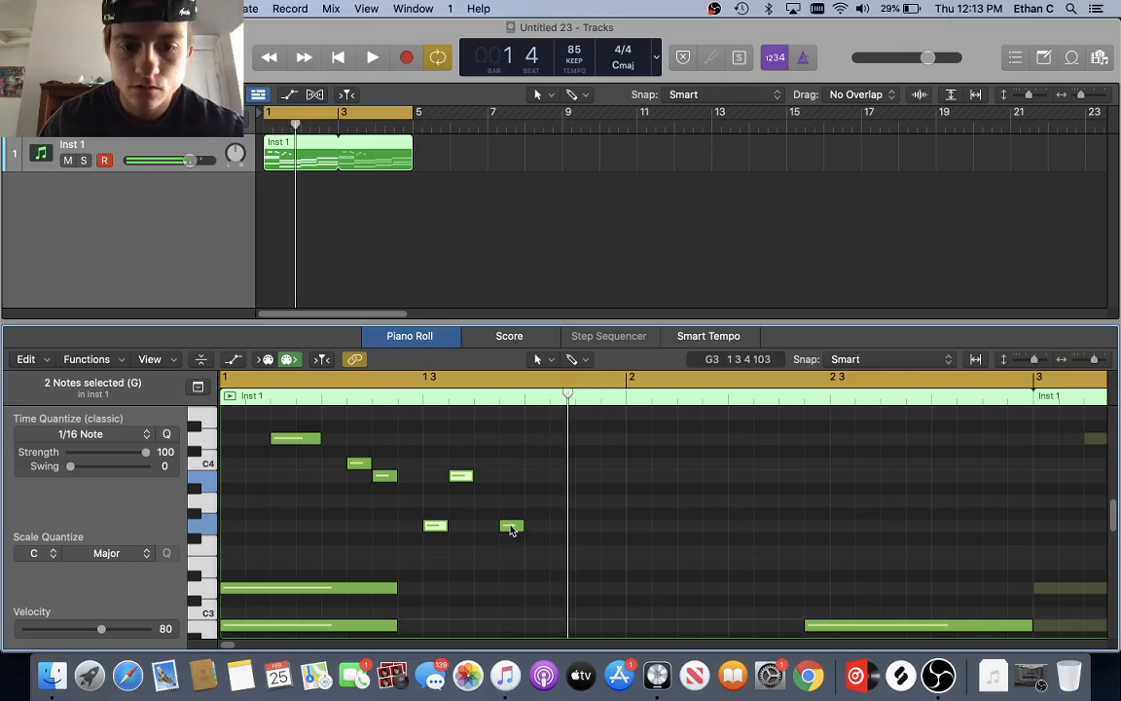
{"action": "left_click_drag", "start_coordinate": [511, 534], "coordinate": [487, 503]}
{"action": "key", "text": "space"}
{"action": "key", "text": "space"}
{"action": "key", "text": "space"}
{"action": "key", "text": "space"}
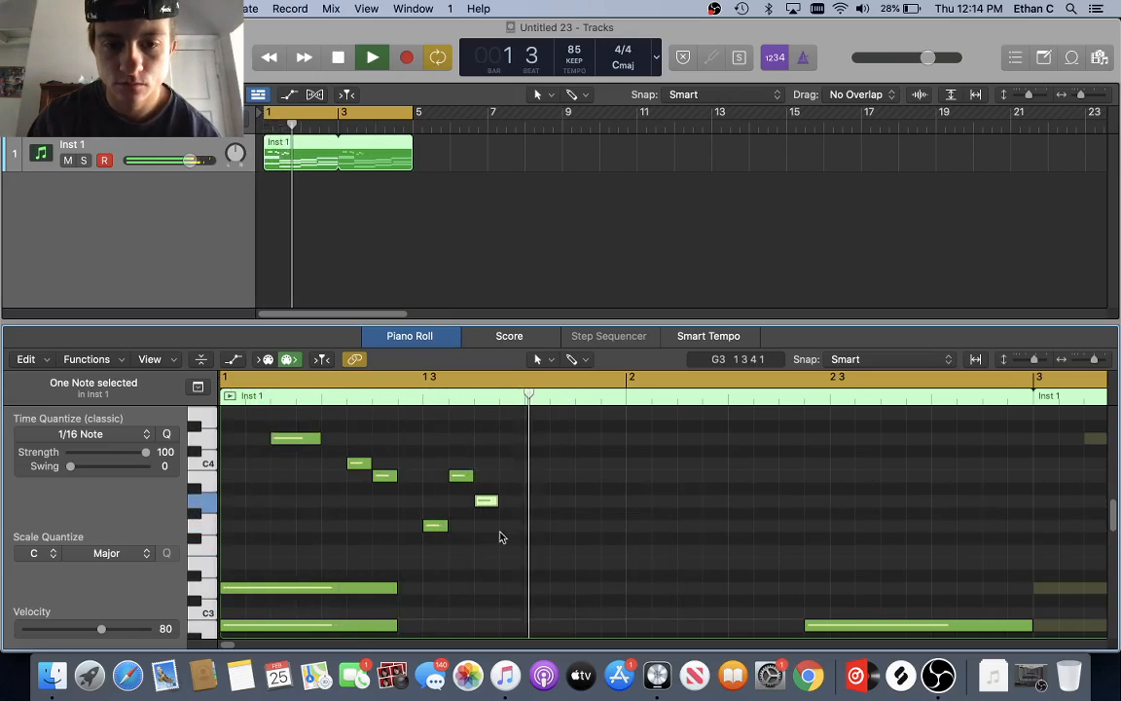
{"action": "key", "text": "space"}
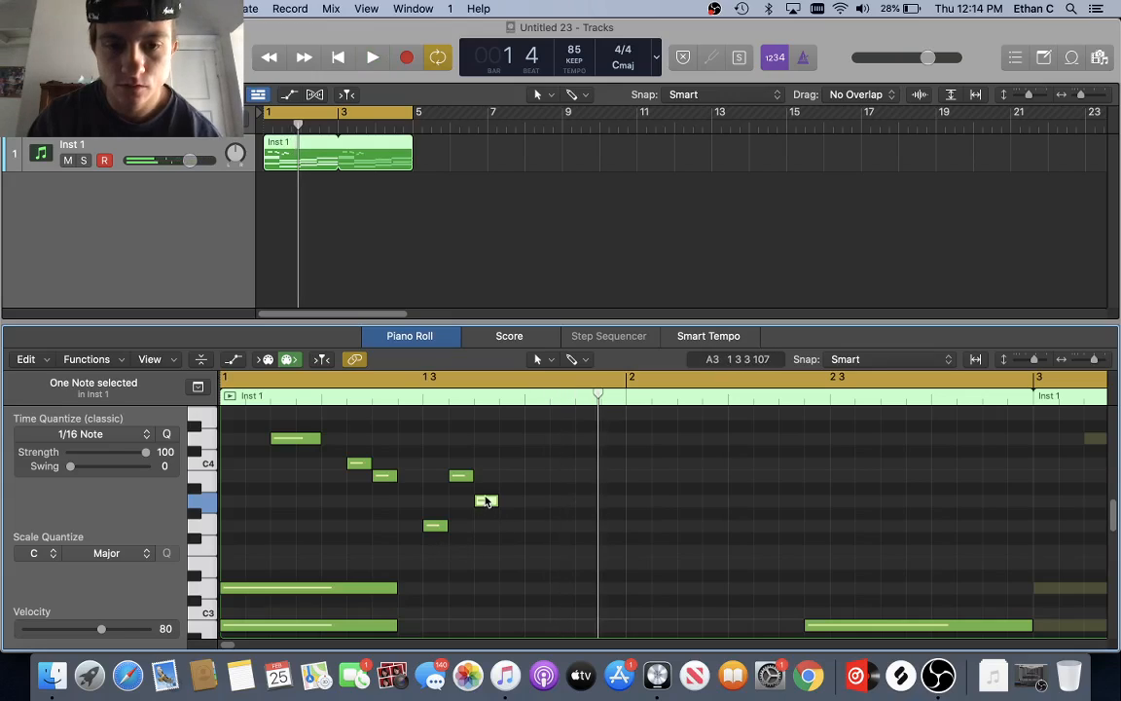
- Lower the last melody note to G3 and play the melody repeatedly
{"action": "left_click_drag", "start_coordinate": [488, 503], "coordinate": [486, 534]}
{"action": "key", "text": "space"}
{"action": "key", "text": "space"}
{"action": "key", "text": "space"}
{"action": "key", "text": "space"}
{"action": "key", "text": "space"}
{"action": "key", "text": "space"}
{"action": "key", "text": "space"}
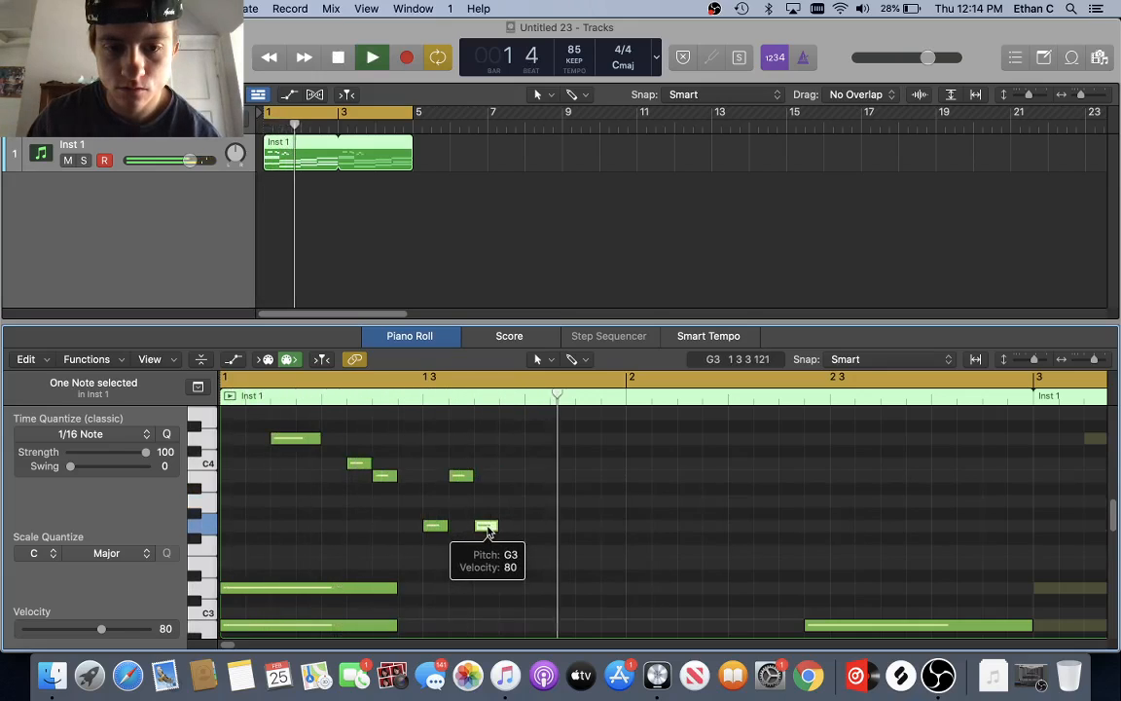
{"action": "key", "text": "space"}
- Add another G3 sixteenth note at 1 4 1 1 and play the melody
{"action": "left_click", "coordinate": [536, 528], "text": "super"}
{"action": "key", "text": "space"}
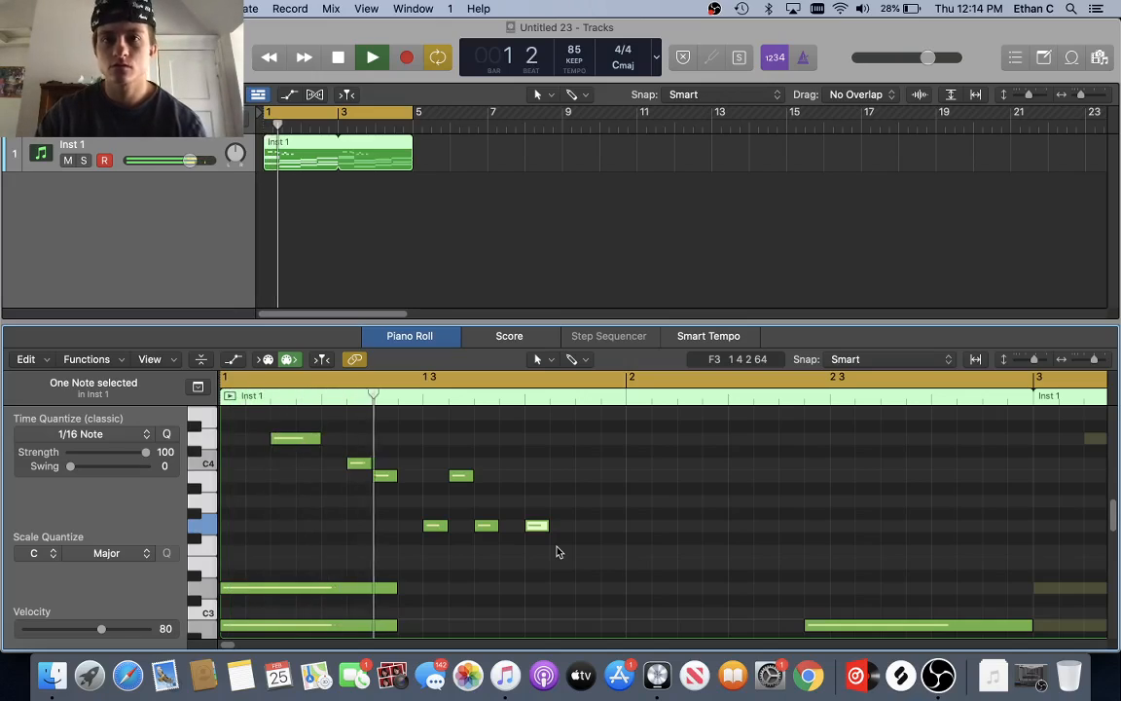
{"action": "key", "text": "space"}
- Try the four notes over the second chord one sixteenth later and one earlier, then return them to start at 1 3 1 1
{"action": "left_click_drag", "start_coordinate": [421, 559], "coordinate": [531, 477]}
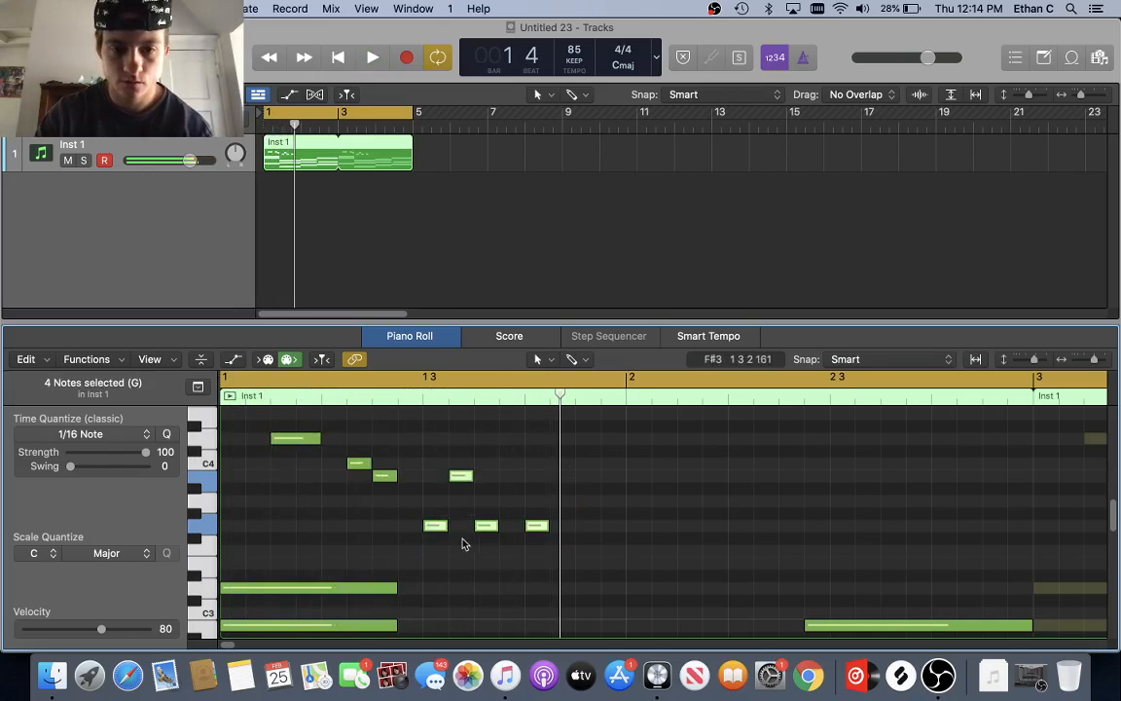
{"action": "left_click_drag", "start_coordinate": [440, 529], "coordinate": [467, 530]}
{"action": "key", "text": "space"}
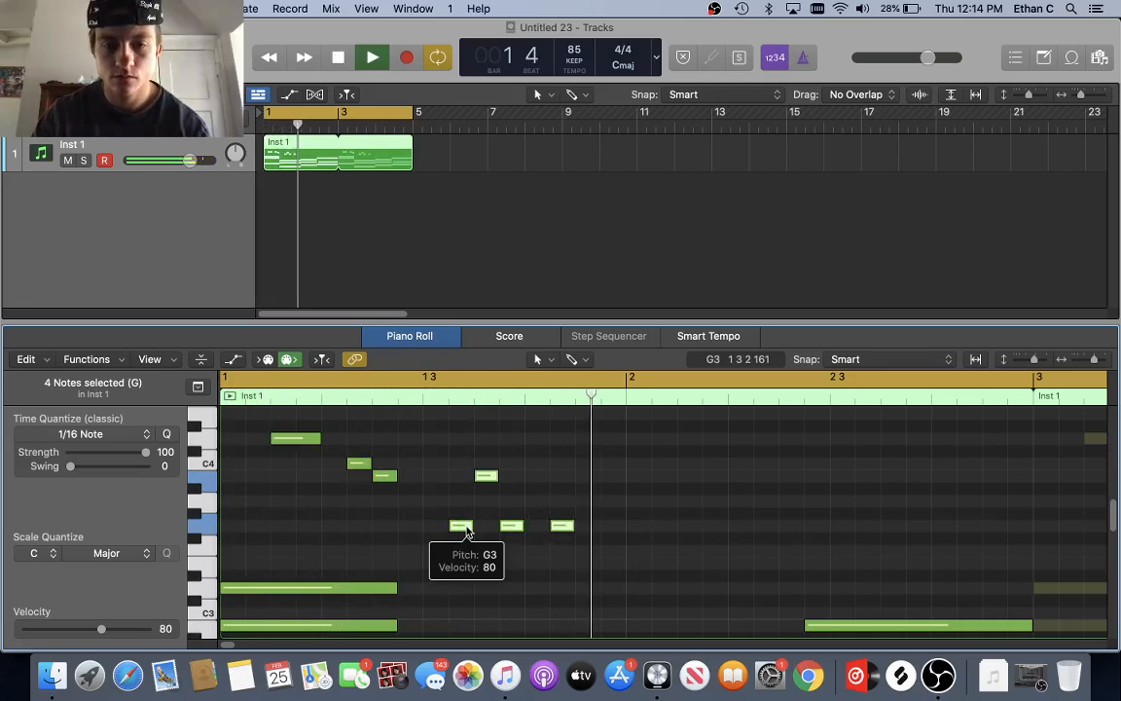
{"action": "key", "text": "space"}
{"action": "left_click_drag", "start_coordinate": [463, 529], "coordinate": [412, 530]}
{"action": "key", "text": "space"}
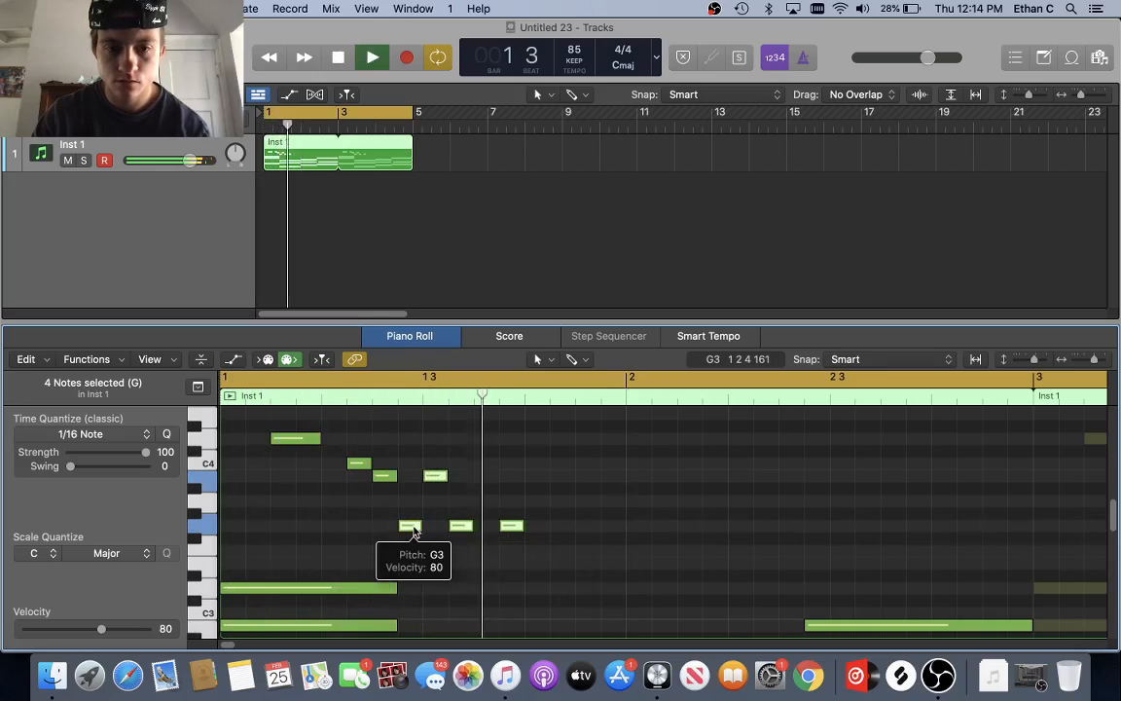
{"action": "key", "text": "space"}
{"action": "key", "text": "space"}
{"action": "left_click_drag", "start_coordinate": [438, 531], "coordinate": [472, 469]}
{"action": "key", "text": "space"}
{"action": "mouse_move", "coordinate": [434, 527]}
{"action": "left_mouse_down"}
{"action": "mouse_move", "coordinate": [411, 529]}
{"action": "mouse_move", "coordinate": [438, 533]}
{"action": "left_mouse_up"}
{"action": "key", "text": "space"}
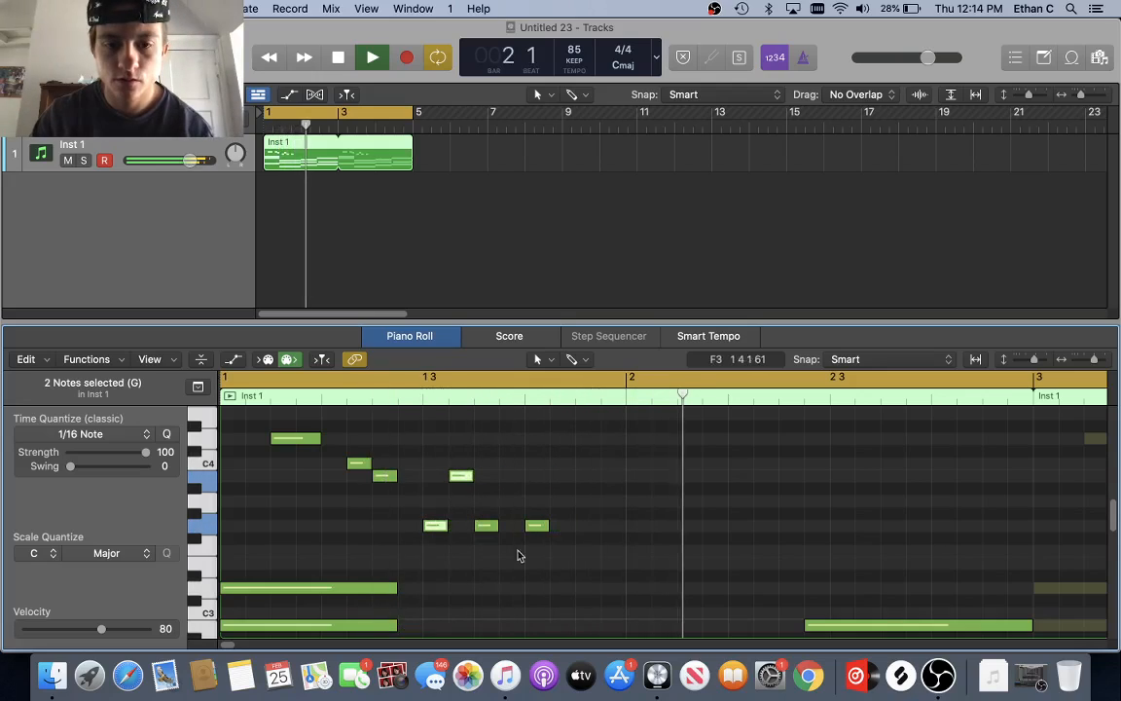
- Deselect the notes and play back the seven-note melody with the chords
{"action": "key", "text": "space"}
{"action": "left_click", "coordinate": [349, 508]}
{"action": "key", "text": "space"}
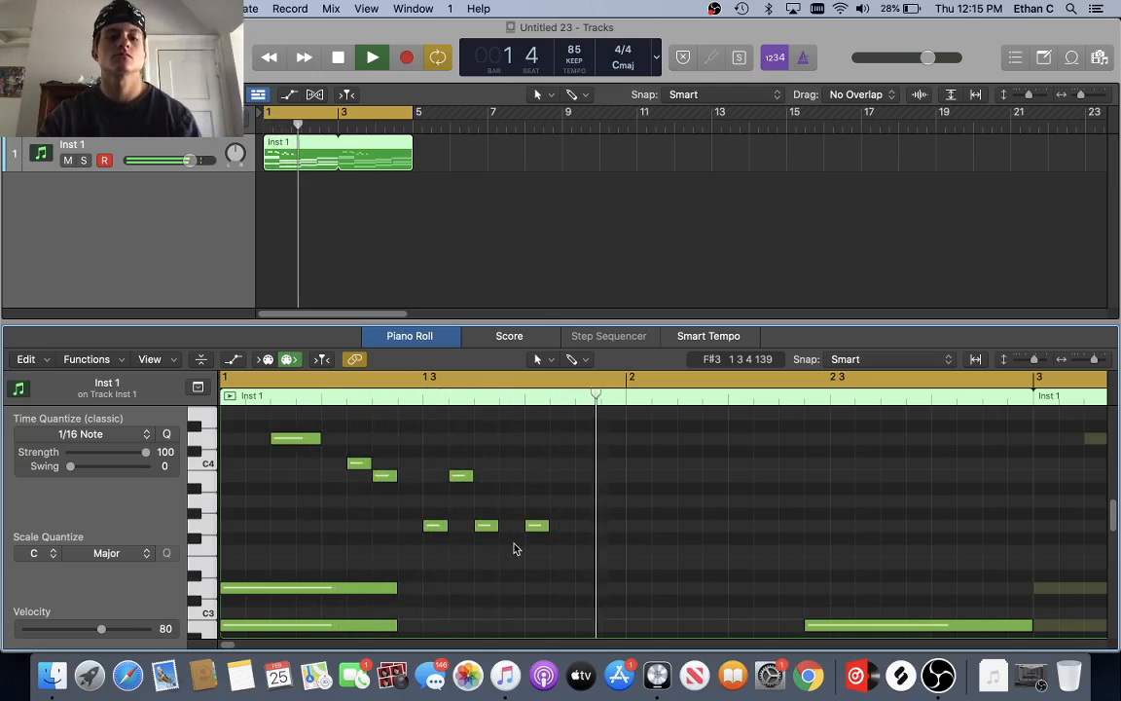
{"action": "key", "text": "space"}
- Select all seven melody notes of bar 1 and repeat them in bar 2
{"action": "left_click_drag", "start_coordinate": [270, 420], "coordinate": [634, 542]}
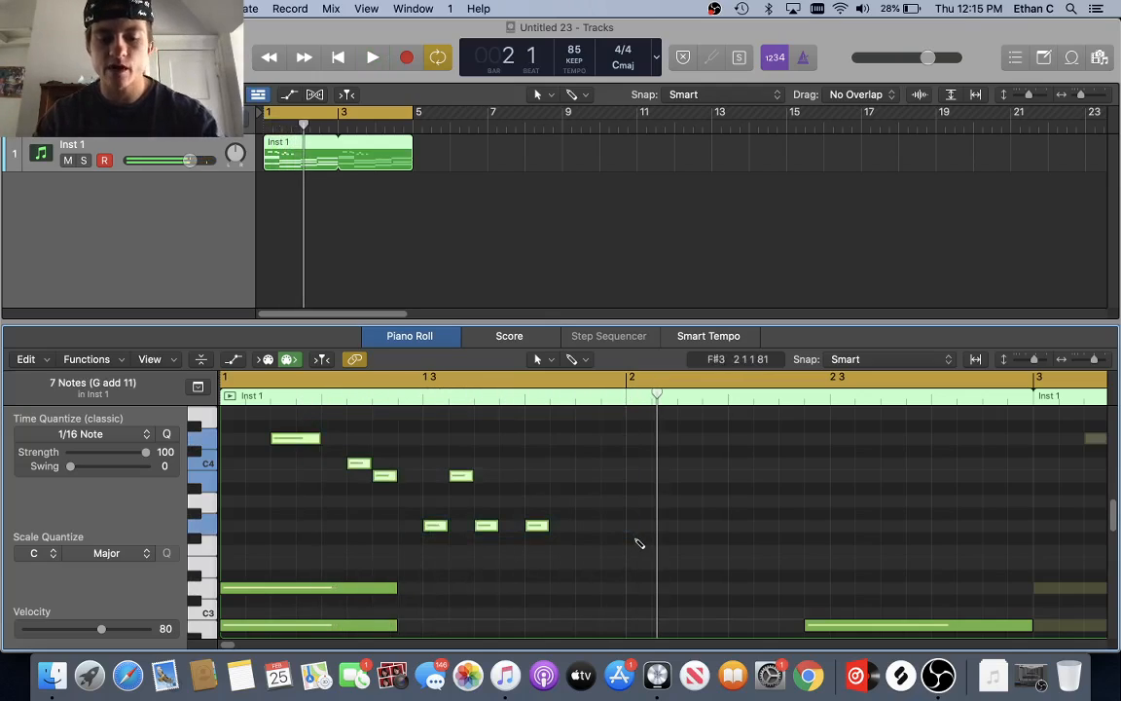
{"action": "key", "text": "super+r"}
{"action": "scroll", "coordinate": [708, 491], "scroll_direction": "right", "scroll_amount": 3}
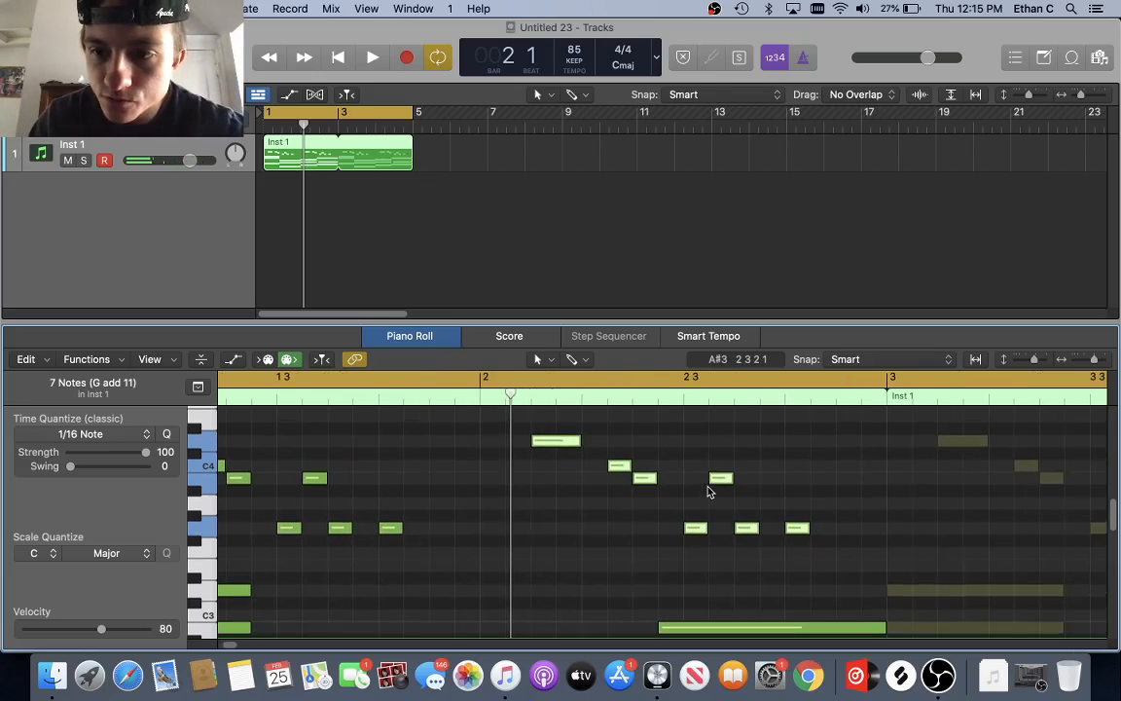
{"action": "scroll", "coordinate": [709, 492], "scroll_direction": "left", "scroll_amount": 3}
{"action": "scroll", "coordinate": [709, 492], "scroll_direction": "right", "scroll_amount": 2}
{"action": "scroll", "coordinate": [709, 492], "scroll_direction": "up", "scroll_amount": 1}
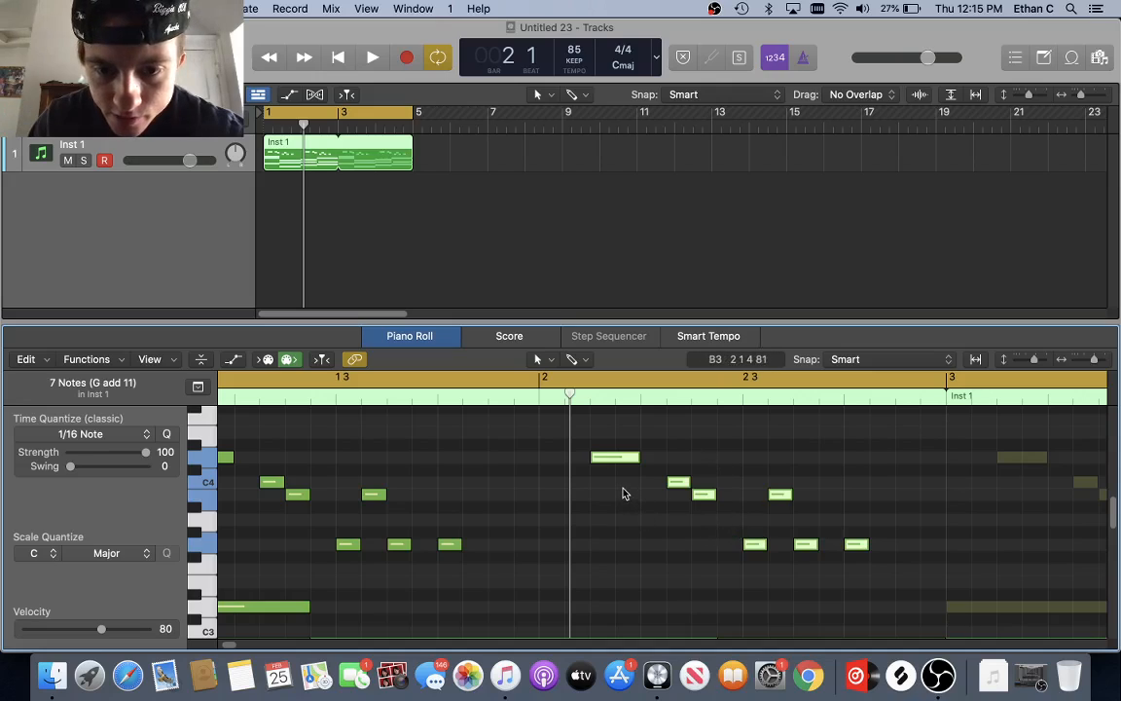
- Play both bars from the beginning to check the repeated melody
{"action": "key", "text": "Return"}
{"action": "key", "text": "space"}
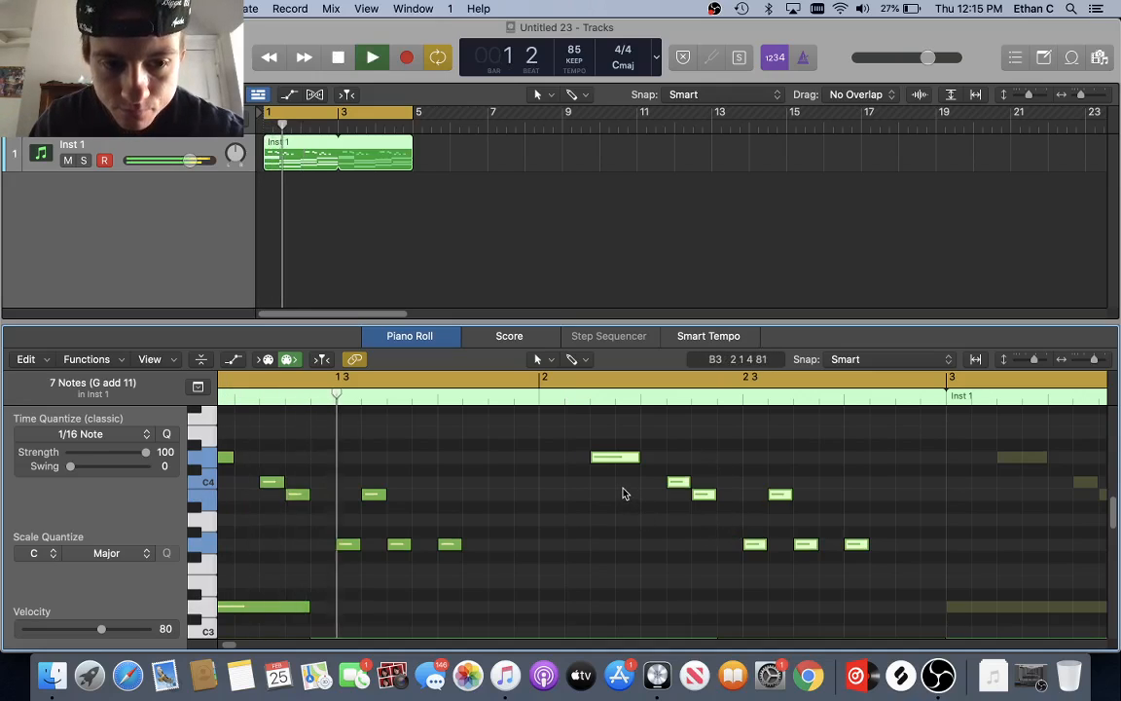
{"action": "scroll", "coordinate": [625, 493], "scroll_direction": "down", "scroll_amount": 5}
{"action": "scroll", "coordinate": [625, 494], "scroll_direction": "up", "scroll_amount": 4}
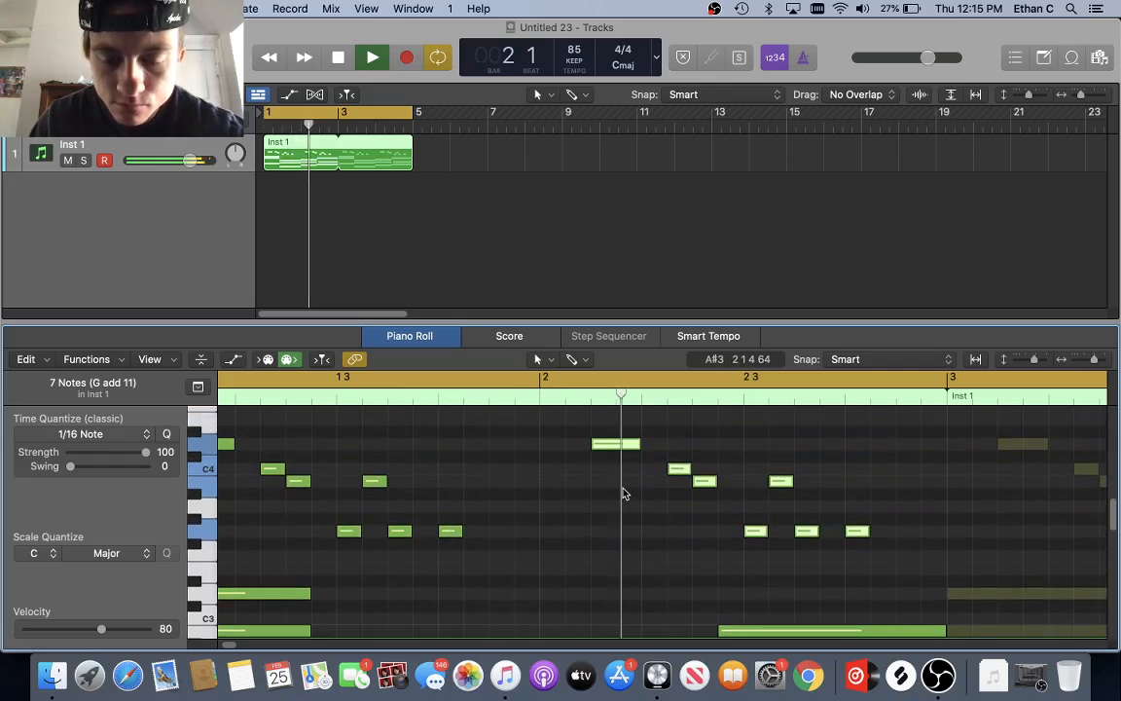
{"action": "key", "text": "space"}
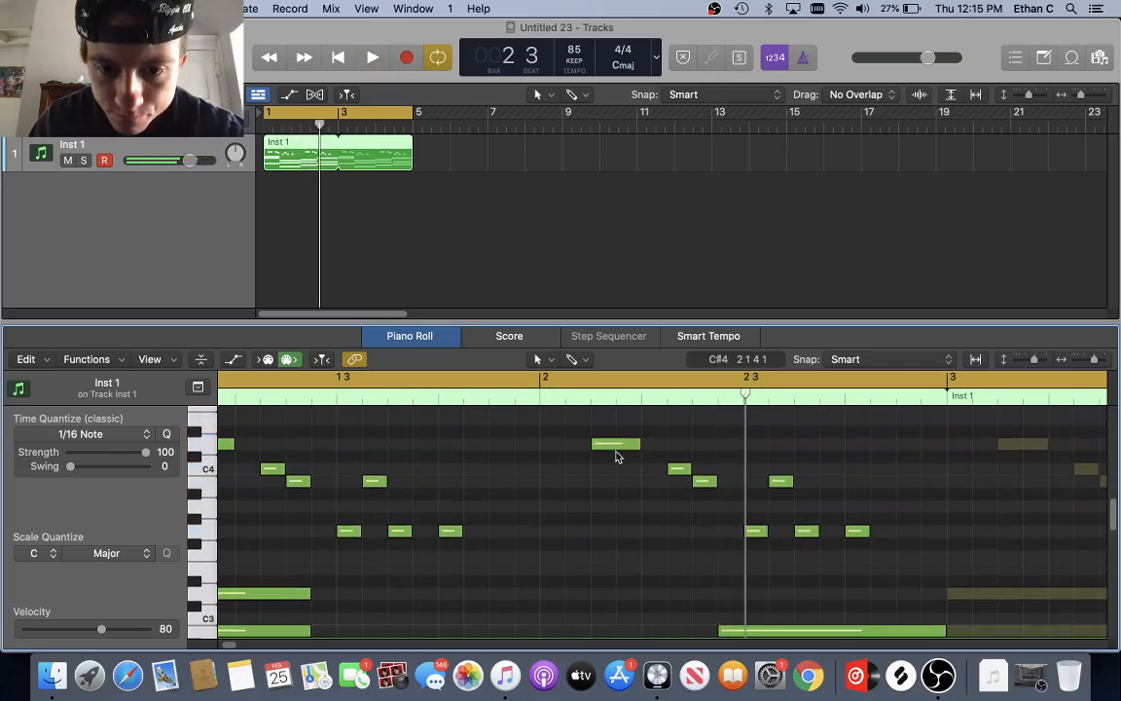
- Lower the first melody note of bar 2 to B3 and play the phrase, restarting from bar 2
{"action": "left_click_drag", "start_coordinate": [617, 446], "coordinate": [617, 483]}
{"action": "key", "text": "space"}
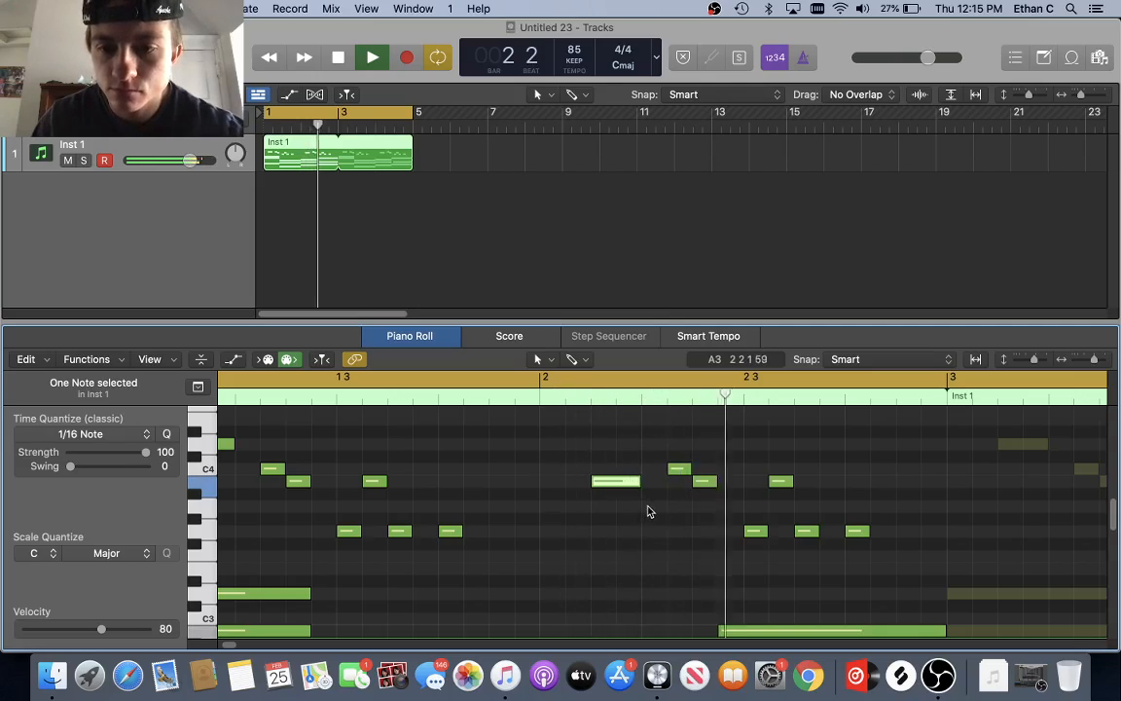
{"action": "key", "text": "space"}
{"action": "left_click", "coordinate": [545, 399]}
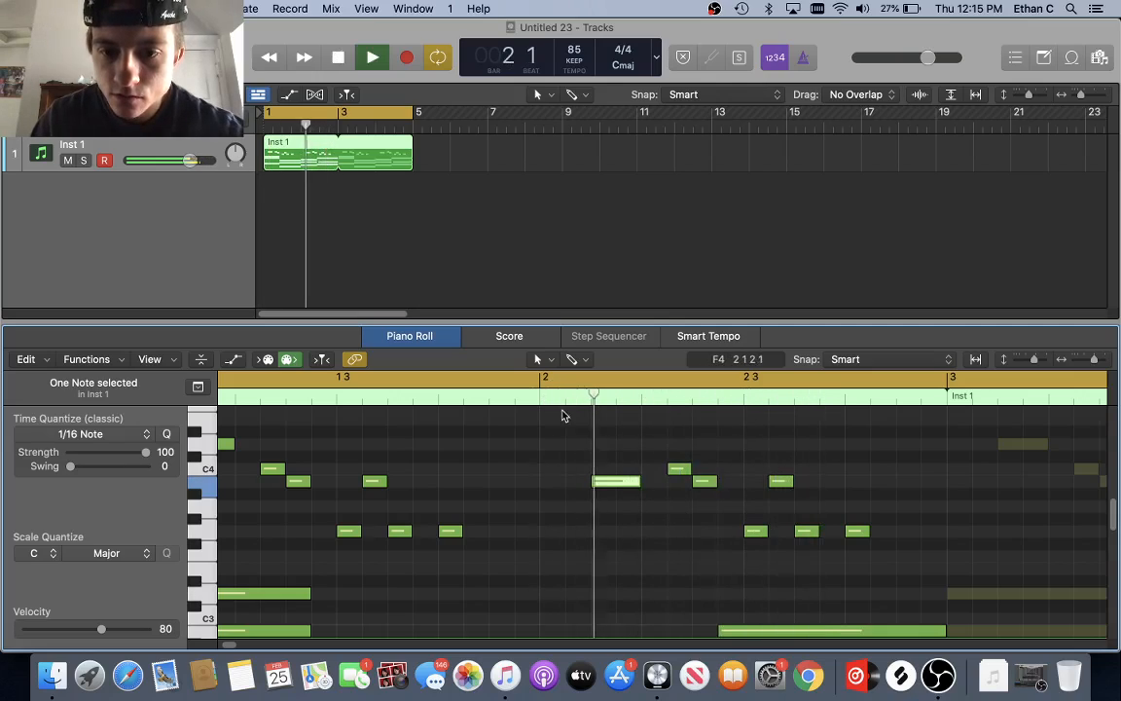
- Try the third melody note of bar 2 at A3, play the phrase, and return the note to B3
{"action": "key", "text": "space"}
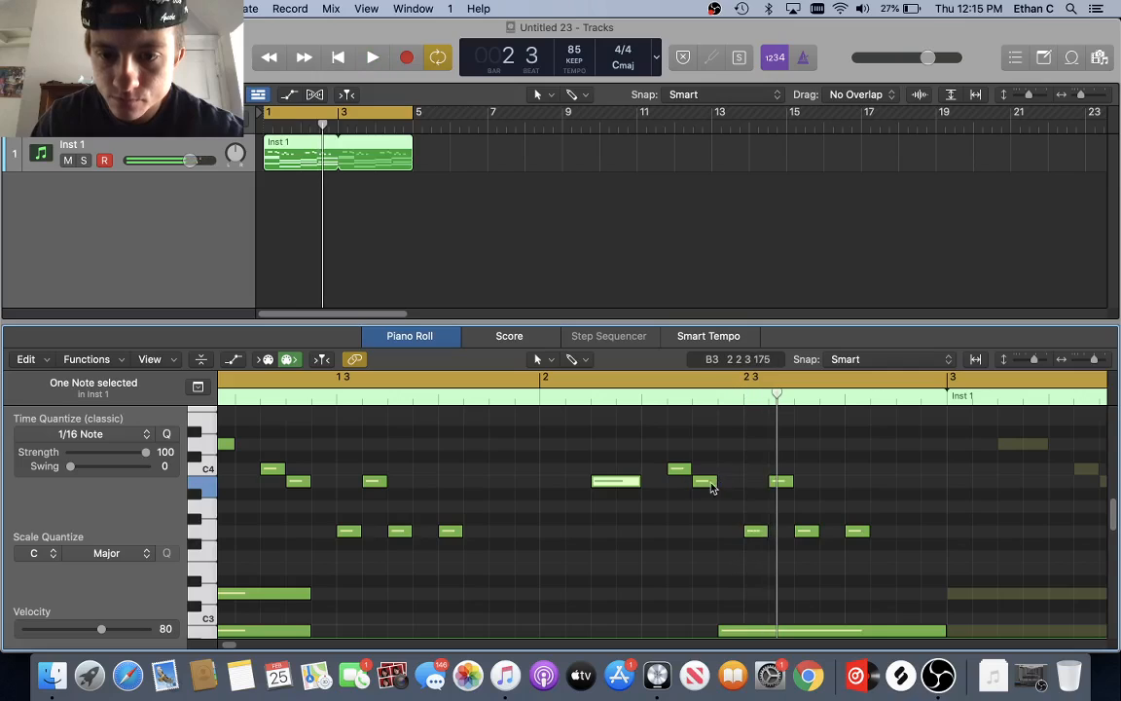
{"action": "left_click_drag", "start_coordinate": [714, 483], "coordinate": [709, 507]}
{"action": "key", "text": "space"}
{"action": "left_click", "coordinate": [552, 399]}
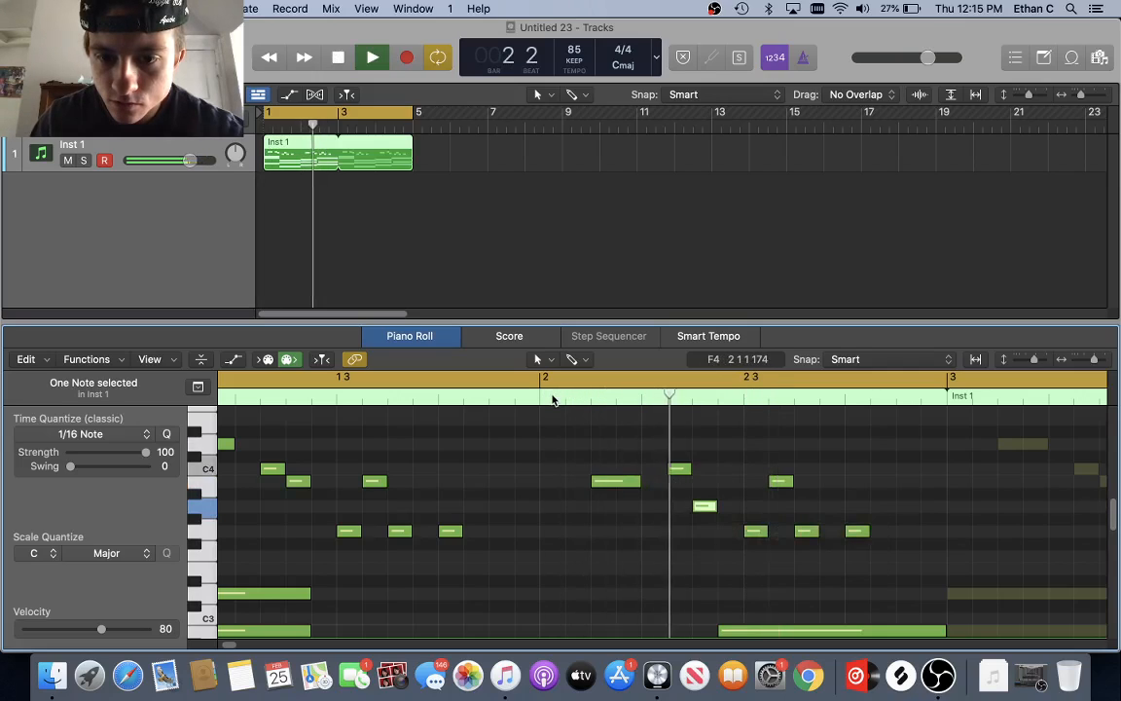
{"action": "key", "text": "space"}
{"action": "left_click_drag", "start_coordinate": [701, 505], "coordinate": [703, 481]}
- Raise the three G3 melody notes in bar 2 to A3 and play back the progression
{"action": "left_click_drag", "start_coordinate": [741, 521], "coordinate": [865, 541]}
{"action": "left_click_drag", "start_coordinate": [751, 533], "coordinate": [764, 521]}
{"action": "key", "text": "space"}
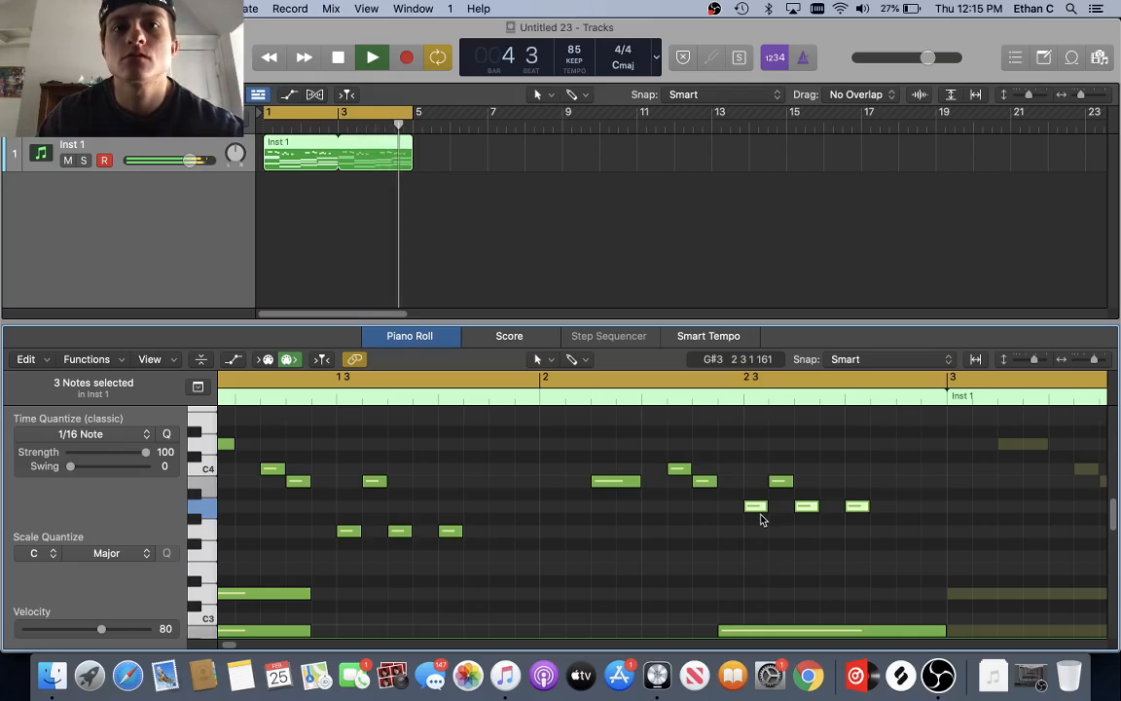
{"action": "key", "text": "space"}
- Raise the two short B3 melody notes in bar 2 to D4 and play the phrase
{"action": "left_click", "coordinate": [781, 498]}
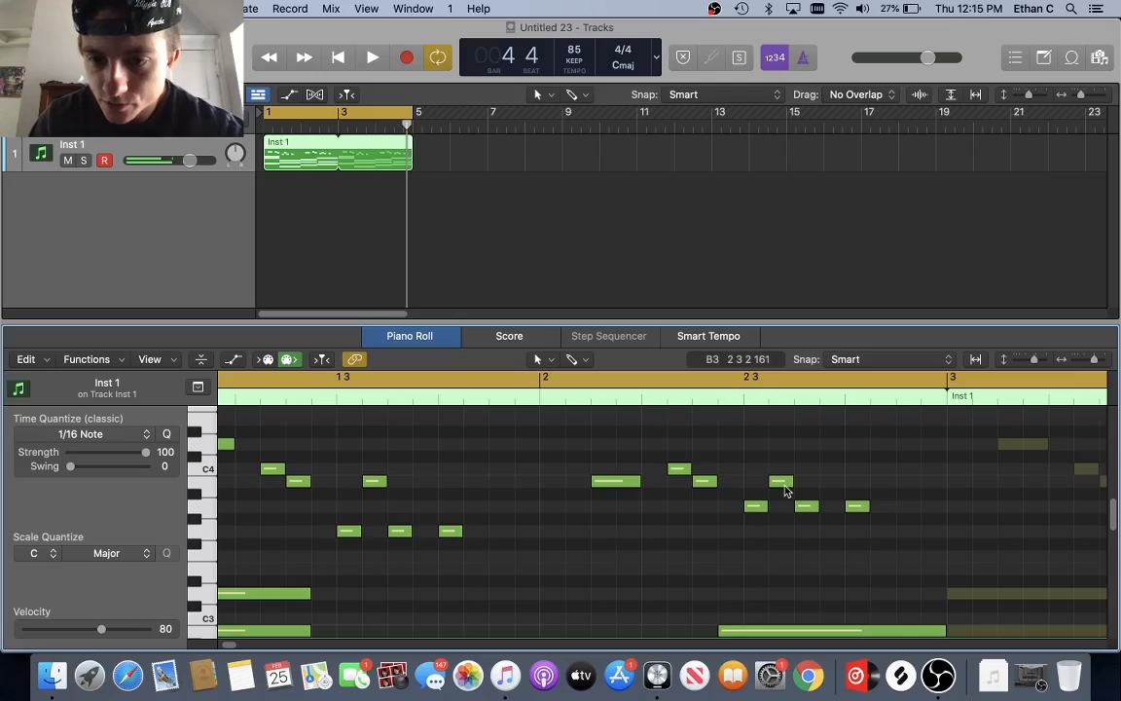
{"action": "left_click_drag", "start_coordinate": [705, 467], "coordinate": [790, 482]}
{"action": "left_click_drag", "start_coordinate": [709, 487], "coordinate": [707, 447]}
{"action": "key", "text": "space"}
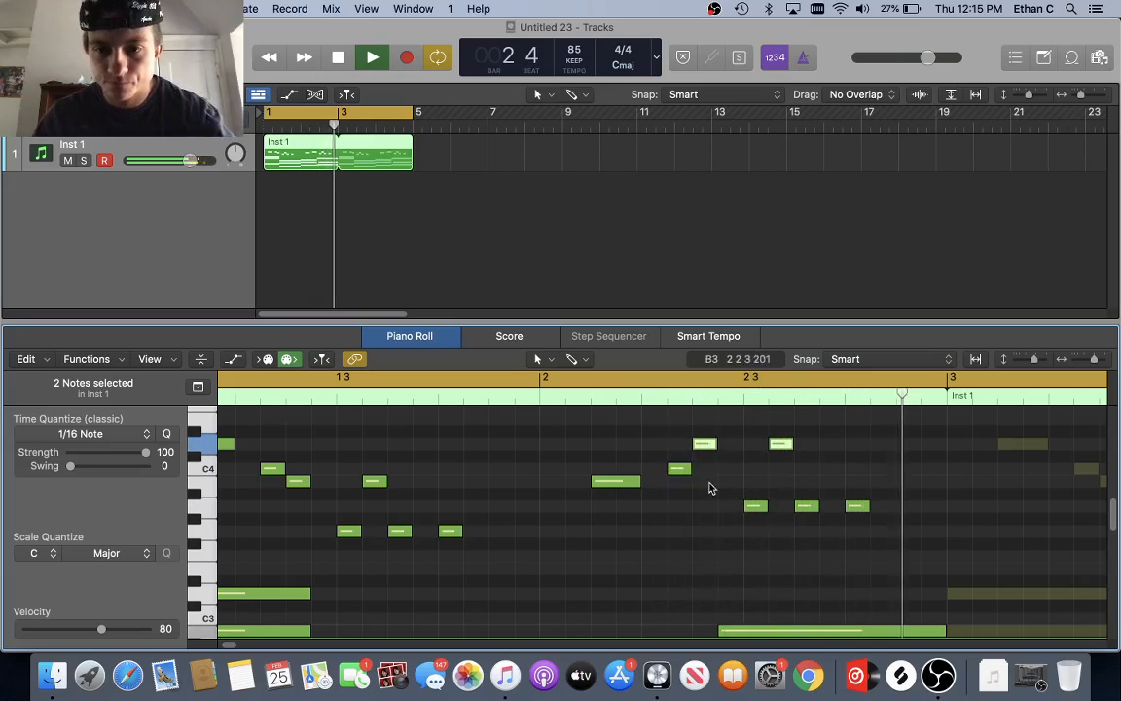
{"action": "key", "text": "space"}
- Lower the second melody note of bar 2 from C4 to A3 and play from bar 2
{"action": "left_click", "coordinate": [680, 470]}
{"action": "left_click_drag", "start_coordinate": [681, 470], "coordinate": [684, 506]}
{"action": "key", "text": "space"}
{"action": "left_click", "coordinate": [533, 400]}
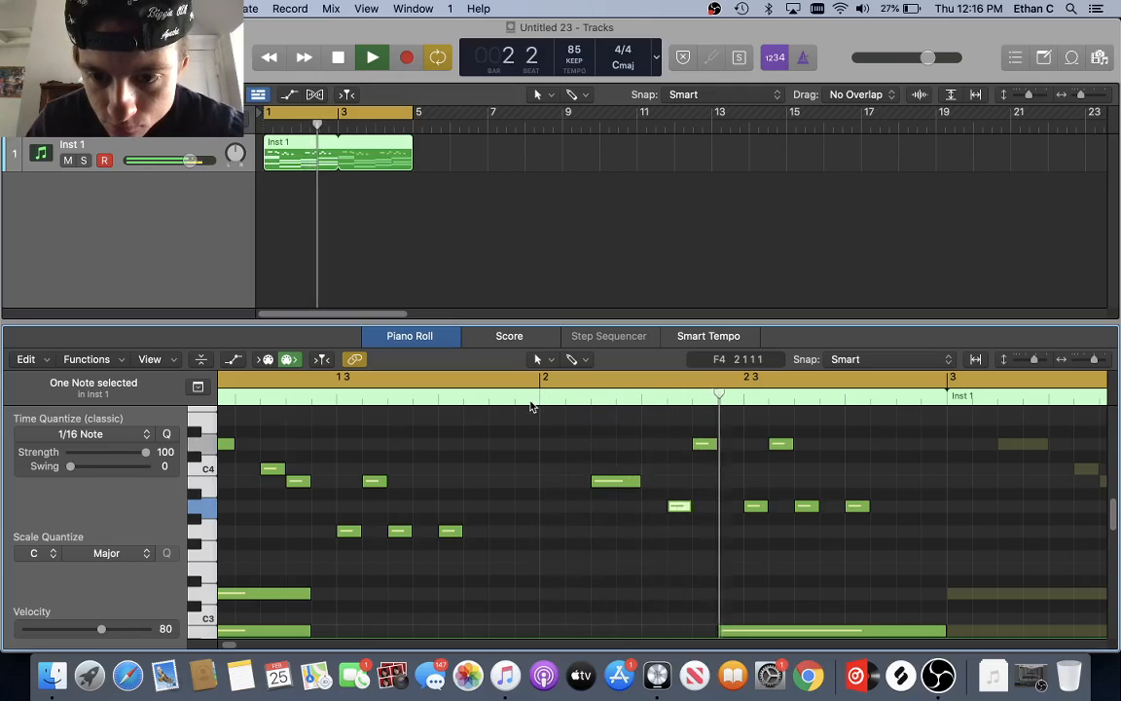
- Replay the varied bar 2 phrase several times, letting the loop run on through the repeated bars
{"action": "left_click", "coordinate": [504, 400]}
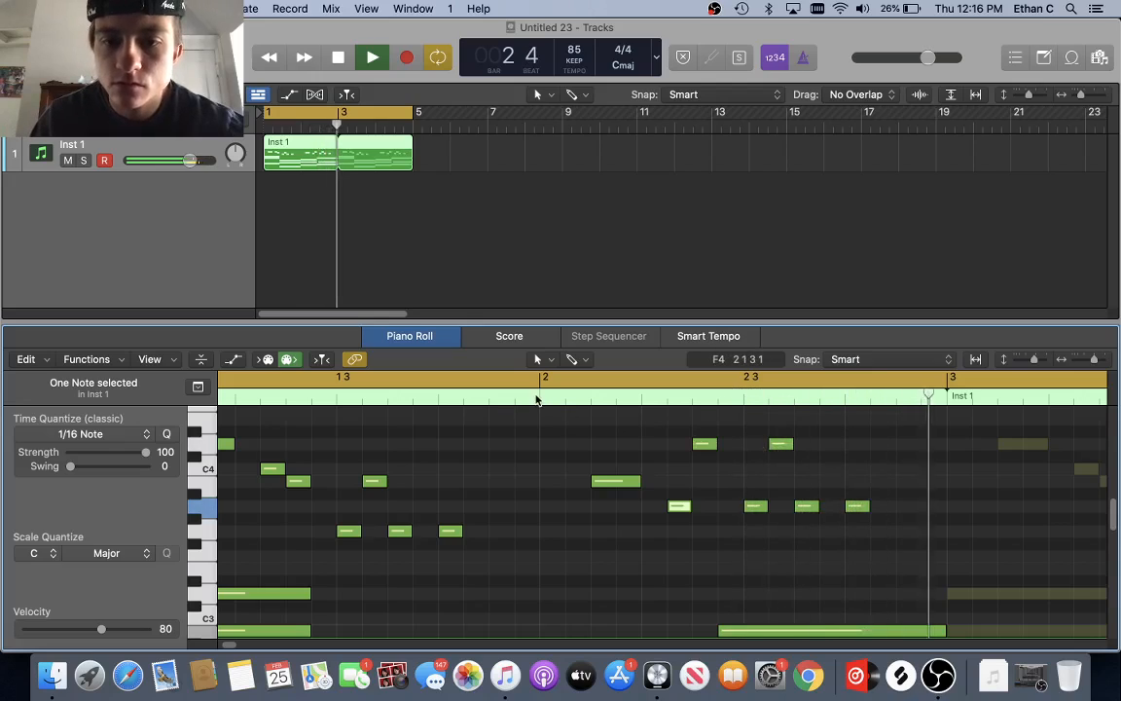
{"action": "left_click", "coordinate": [531, 396]}
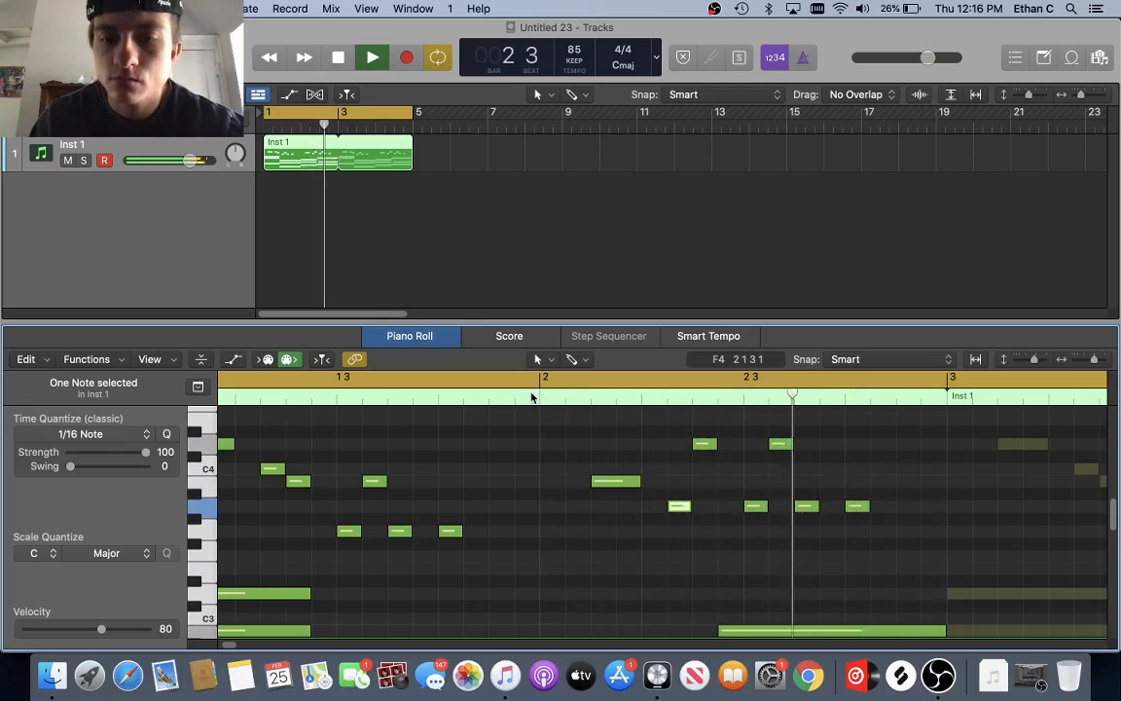
{"action": "left_click", "coordinate": [530, 395]}
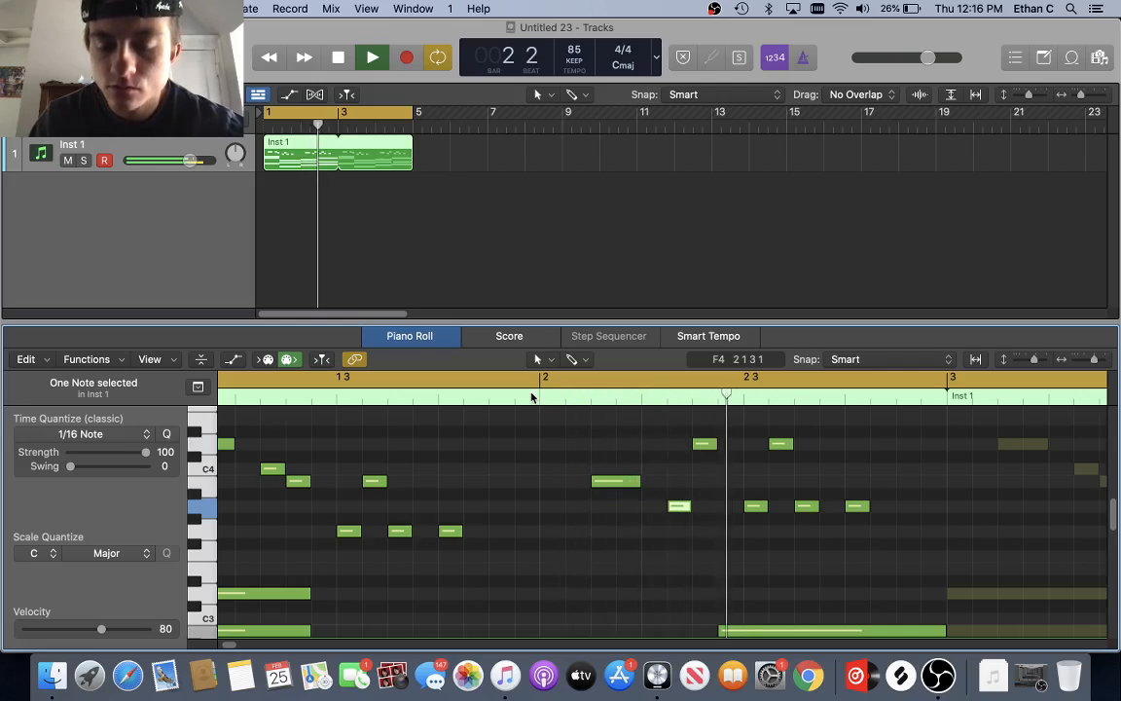
{"action": "key", "text": "space"}
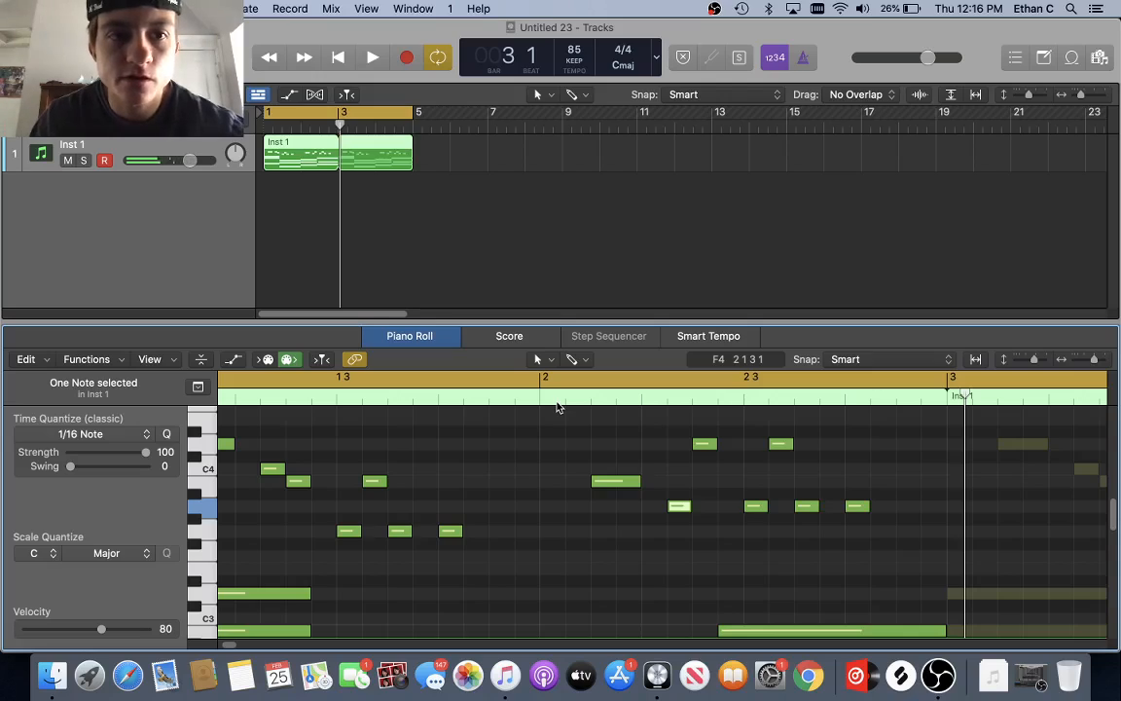
{"action": "key", "text": "space"}
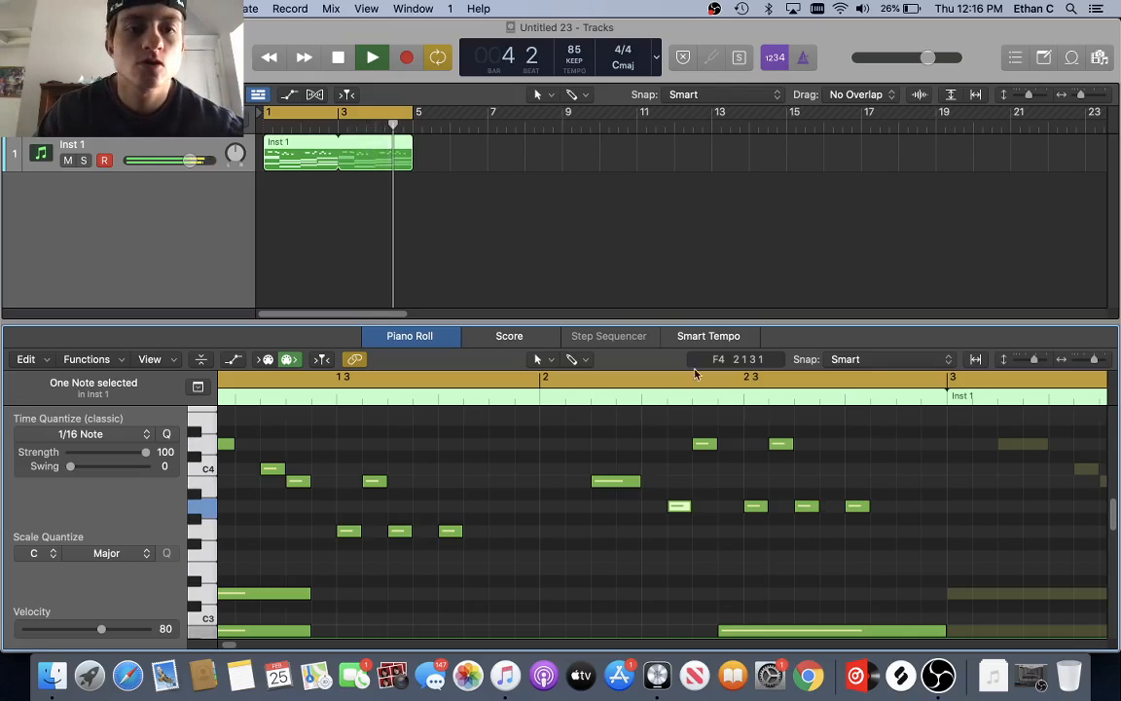
{"action": "key", "text": "space"}
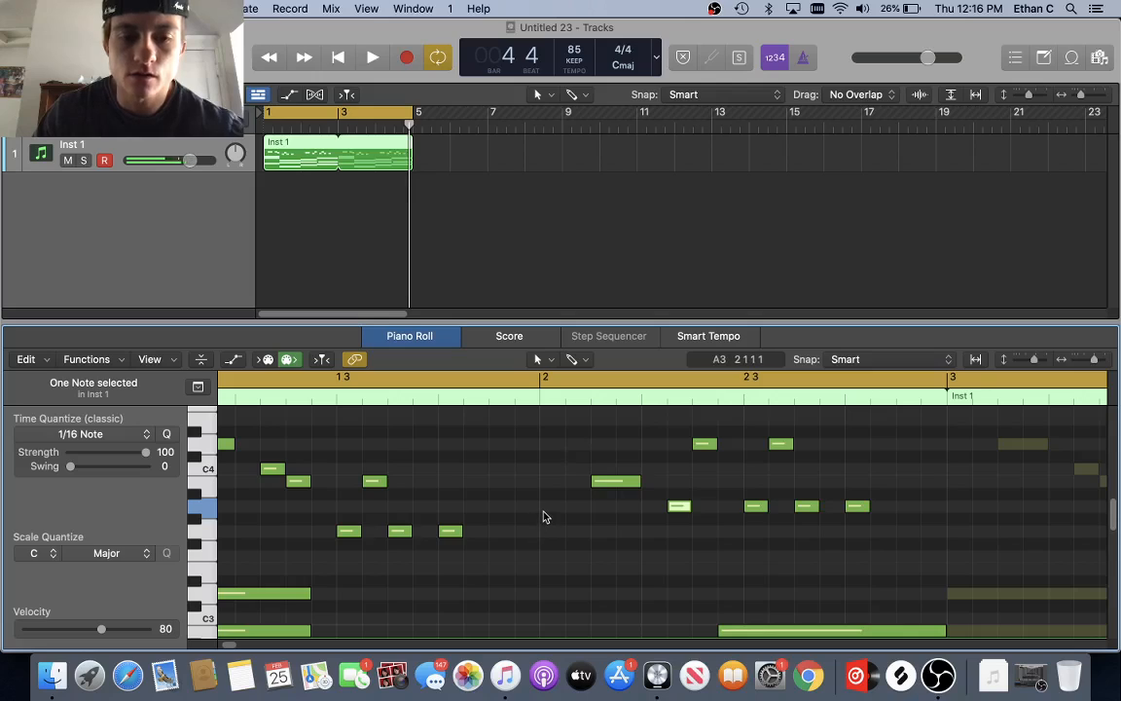
- Close the Piano Roll and return the playhead to bar 1 with the bar 1 to 5 cycle range on
{"action": "scroll", "coordinate": [545, 516], "scroll_direction": "down", "scroll_amount": 3}
{"action": "scroll", "coordinate": [545, 513], "scroll_direction": "down", "scroll_amount": 10}
{"action": "scroll", "coordinate": [543, 514], "scroll_direction": "up", "scroll_amount": 10}
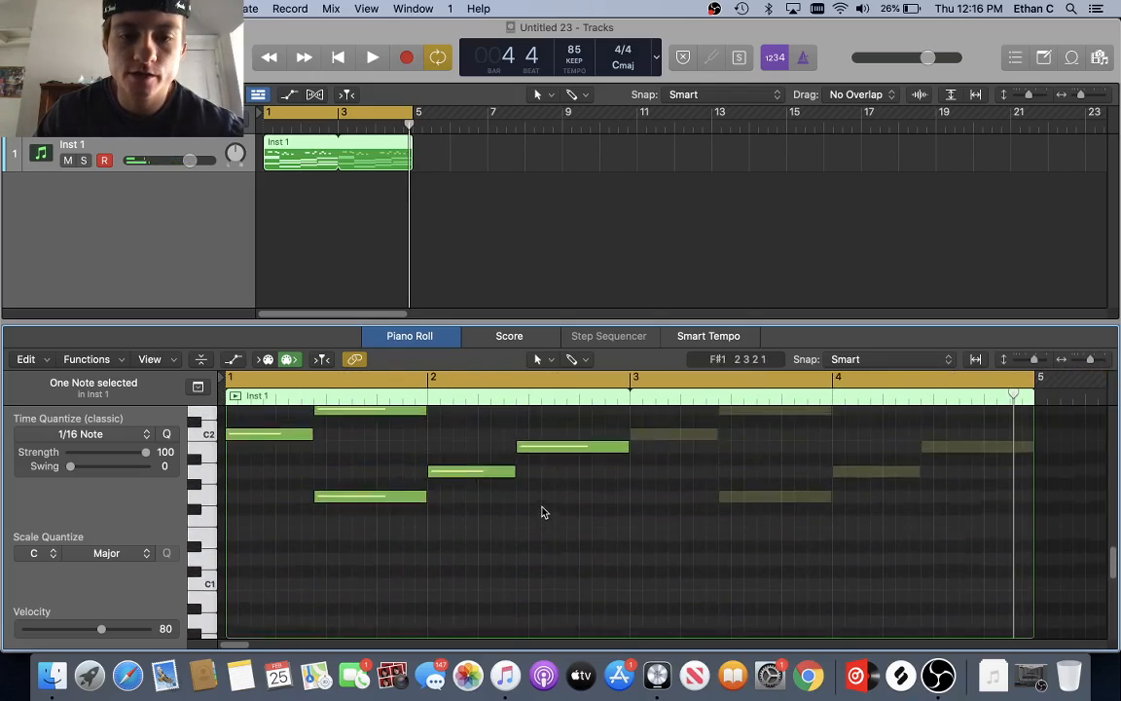
{"action": "scroll", "coordinate": [677, 515], "scroll_direction": "up", "scroll_amount": 5}
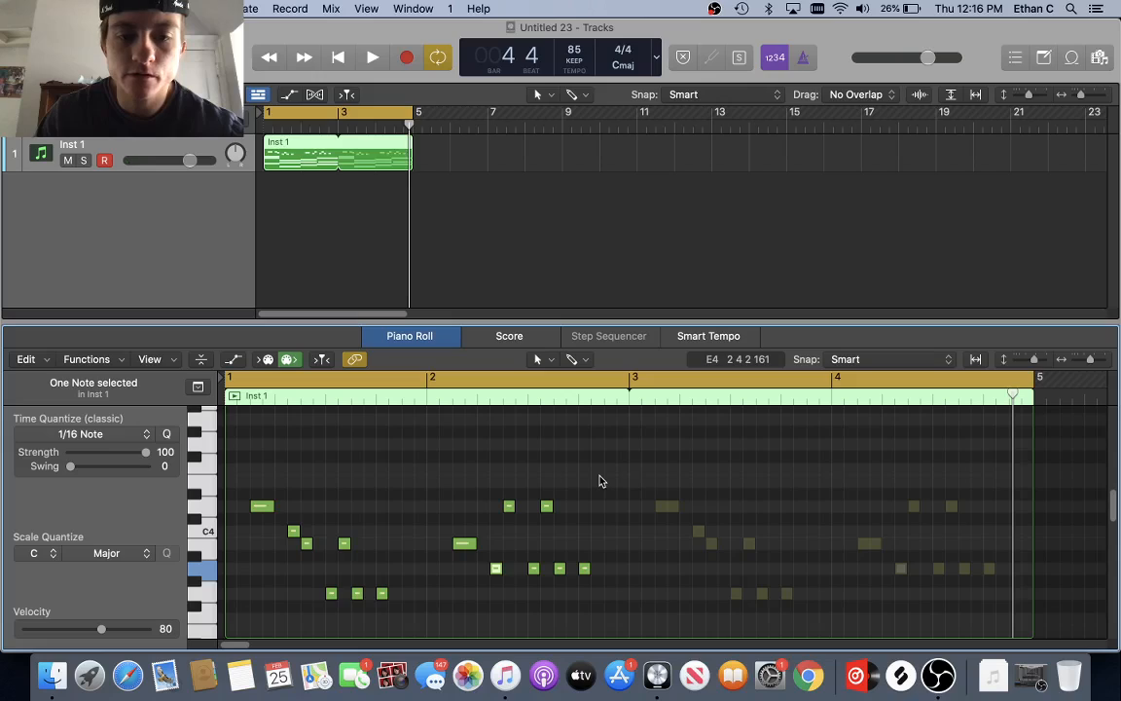
{"action": "scroll", "coordinate": [536, 461], "scroll_direction": "up", "scroll_amount": 3}
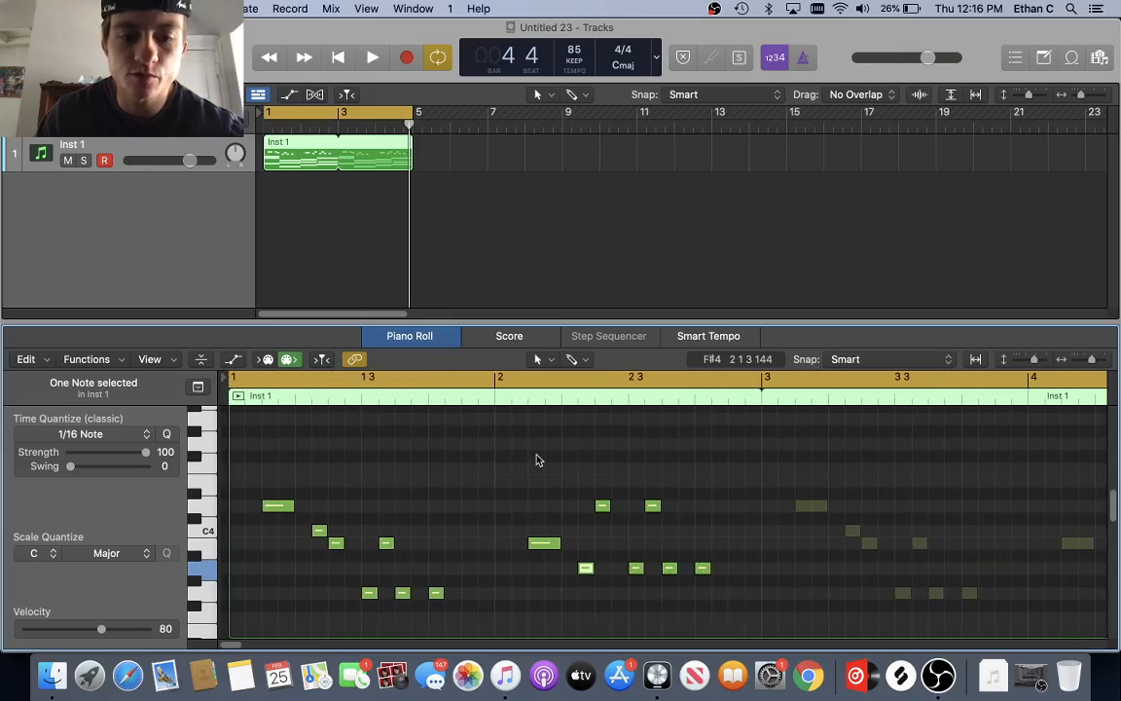
{"action": "key", "text": "p"}
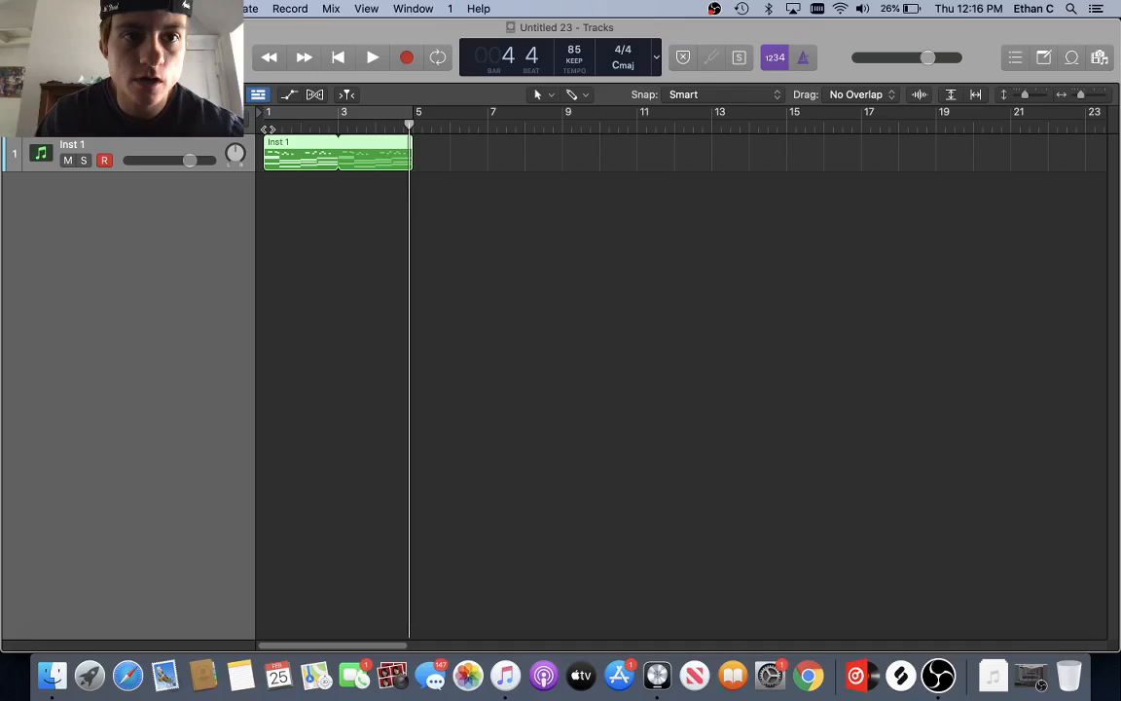
{"action": "left_click_drag", "start_coordinate": [268, 130], "coordinate": [267, 138]}
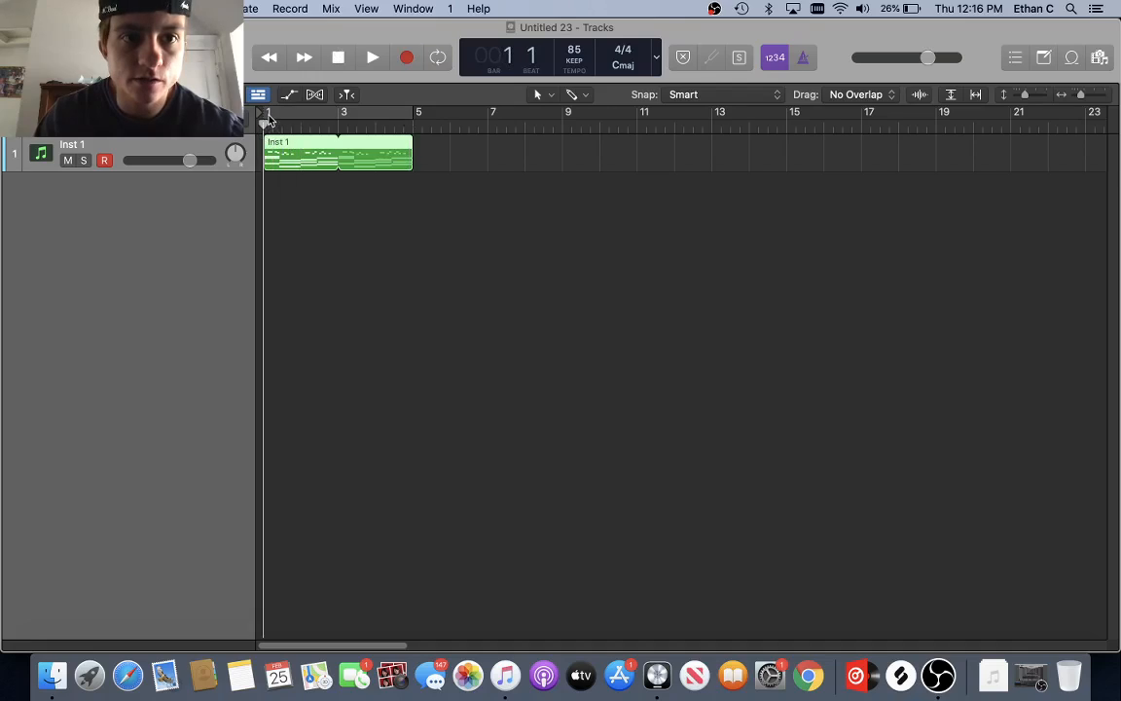
{"action": "left_click", "coordinate": [266, 114]}
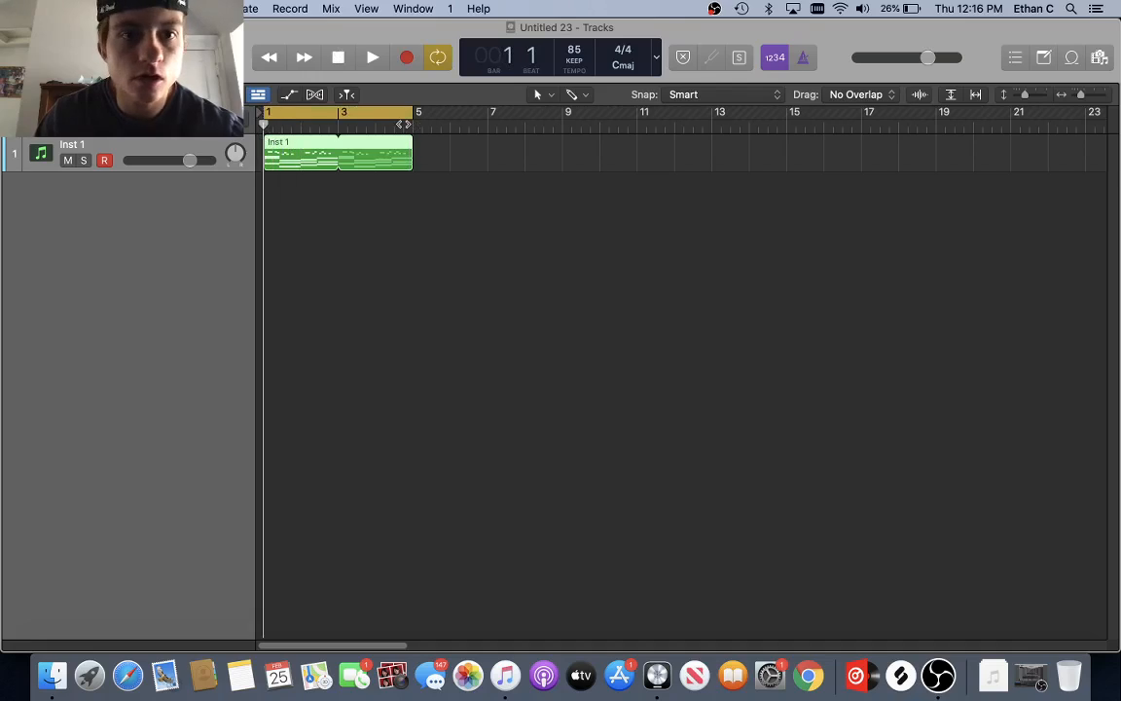
- Switch to Splice, make room beside the arrangement, and filter the library's drum samples by snares
{"action": "left_click", "coordinate": [902, 675]}
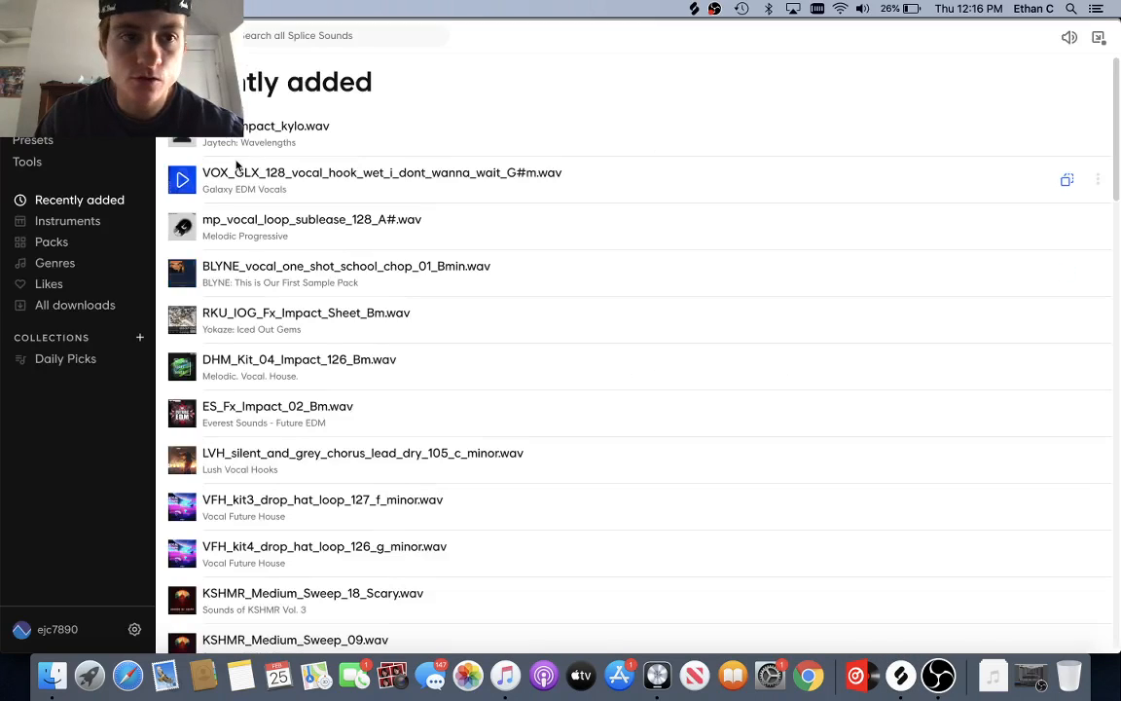
{"action": "left_click_drag", "start_coordinate": [79, 37], "coordinate": [513, 84]}
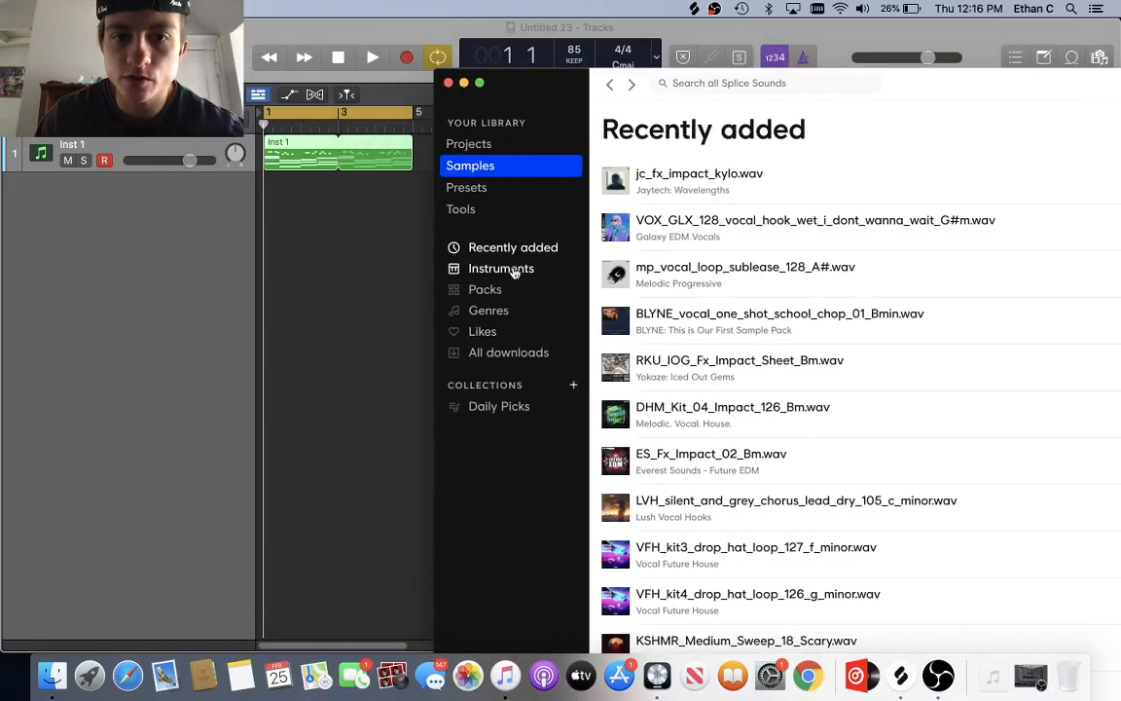
{"action": "left_click", "coordinate": [513, 270]}
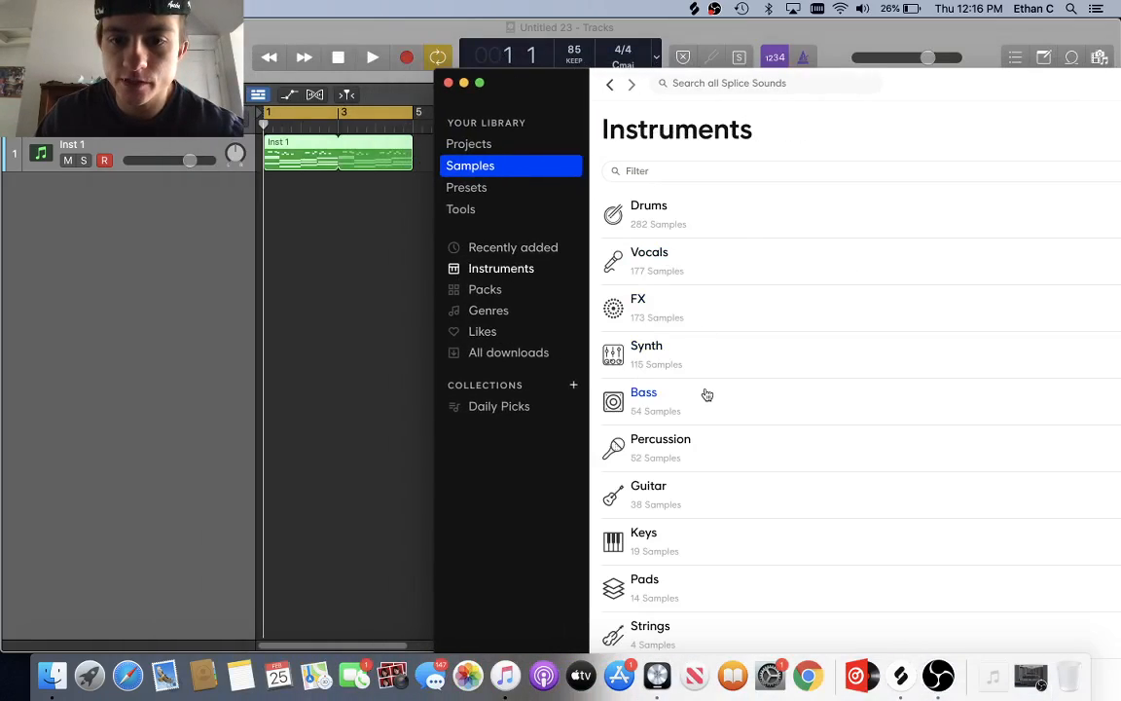
{"action": "scroll", "coordinate": [706, 394], "scroll_direction": "down", "scroll_amount": 1}
{"action": "scroll", "coordinate": [708, 398], "scroll_direction": "up", "scroll_amount": 1}
{"action": "left_click", "coordinate": [657, 232]}
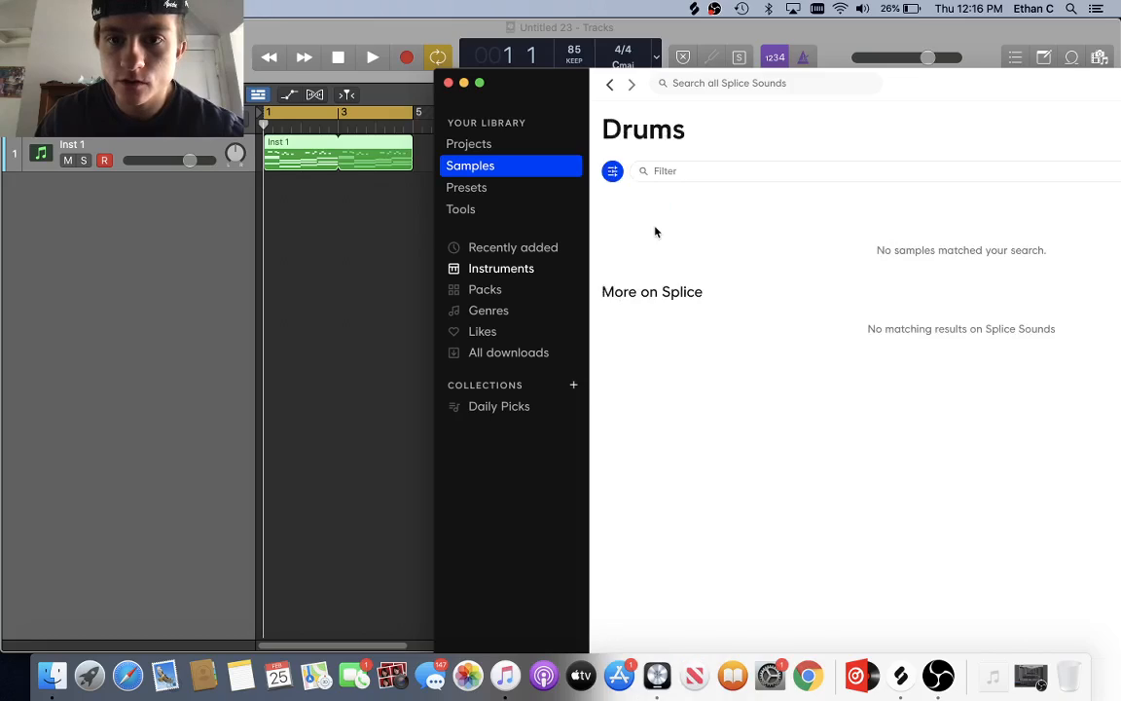
{"action": "left_click", "coordinate": [731, 211]}
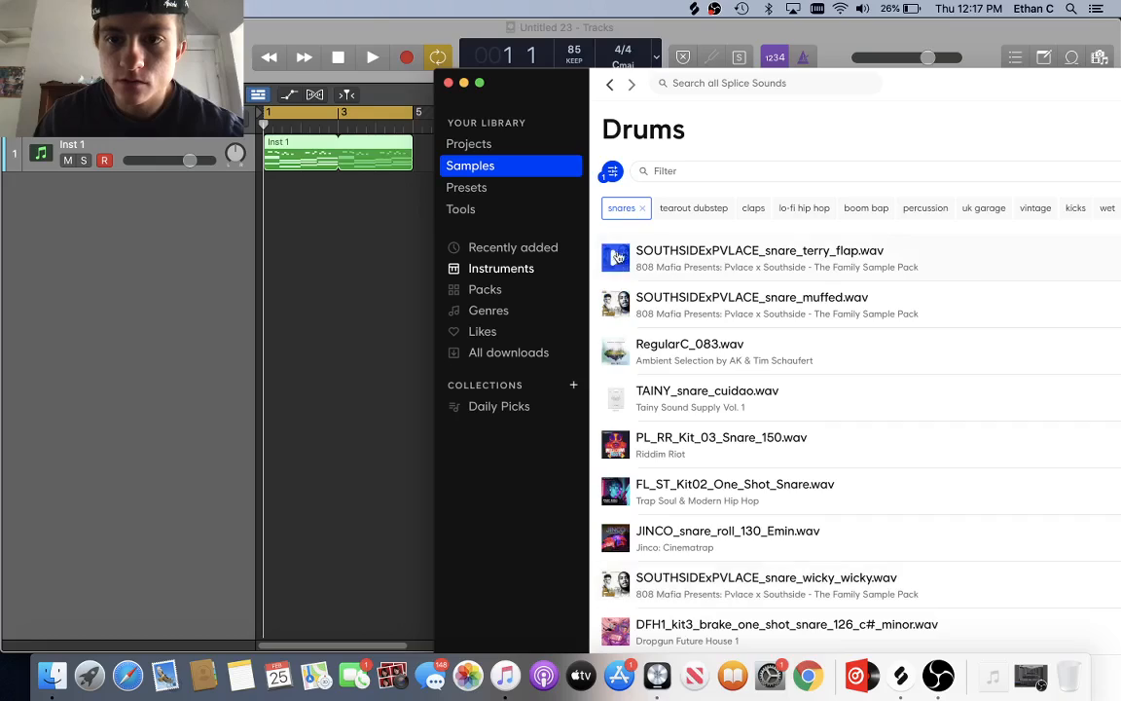
- Add SOUTHSIDExPVLACE_snare_terry_flap.wav on a new audio track and place it on beat 2 of bar 1
{"action": "left_click_drag", "start_coordinate": [616, 255], "coordinate": [340, 191]}
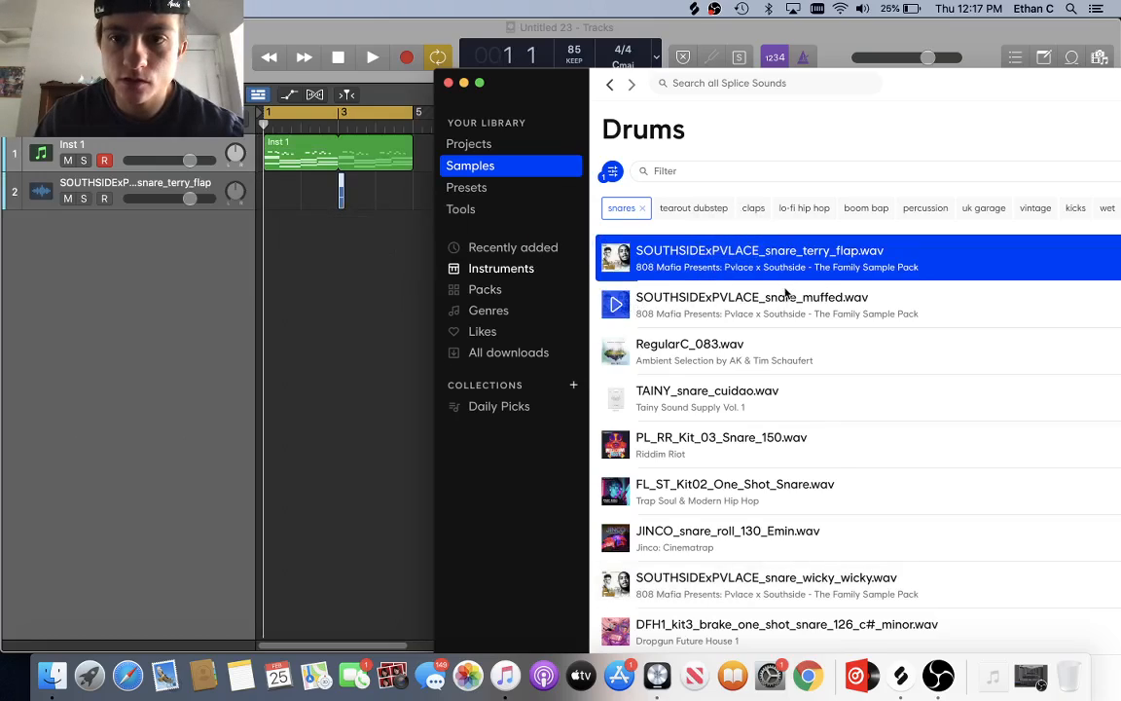
{"action": "left_click", "coordinate": [464, 85]}
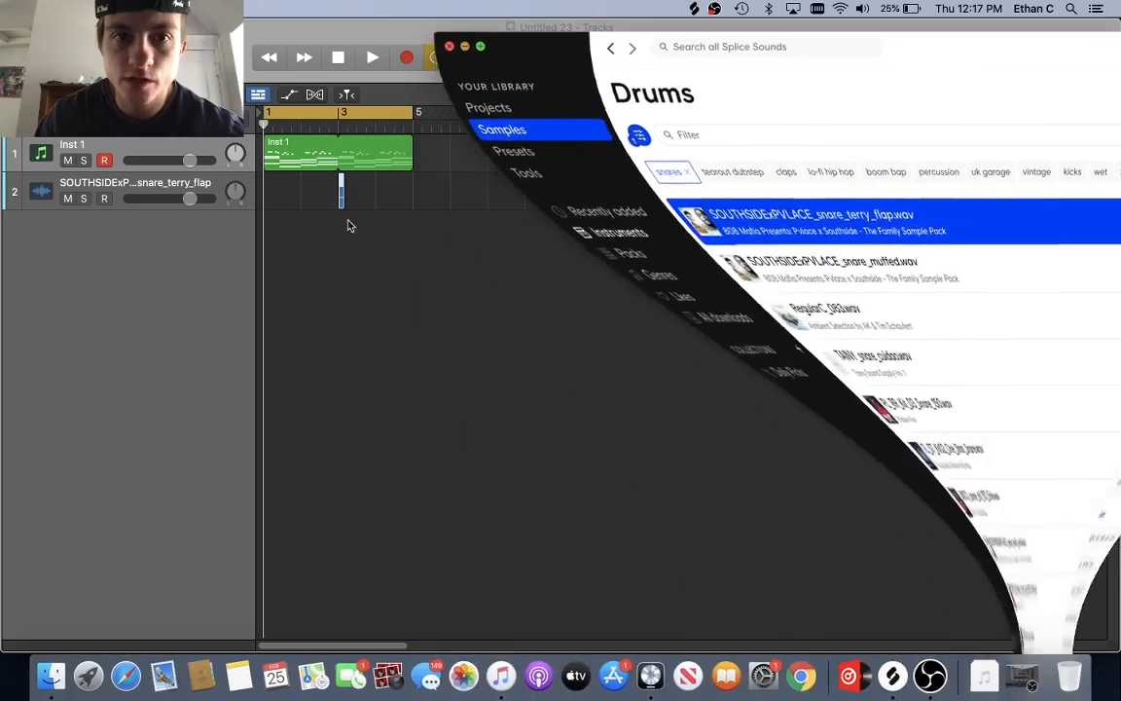
{"action": "left_click_drag", "start_coordinate": [341, 195], "coordinate": [275, 193]}
- Paste copies of the snare on beat 4 of bar 1 and beats 2 and 4 of bar 2
{"action": "scroll", "coordinate": [311, 196], "scroll_direction": "up", "scroll_amount": 5}
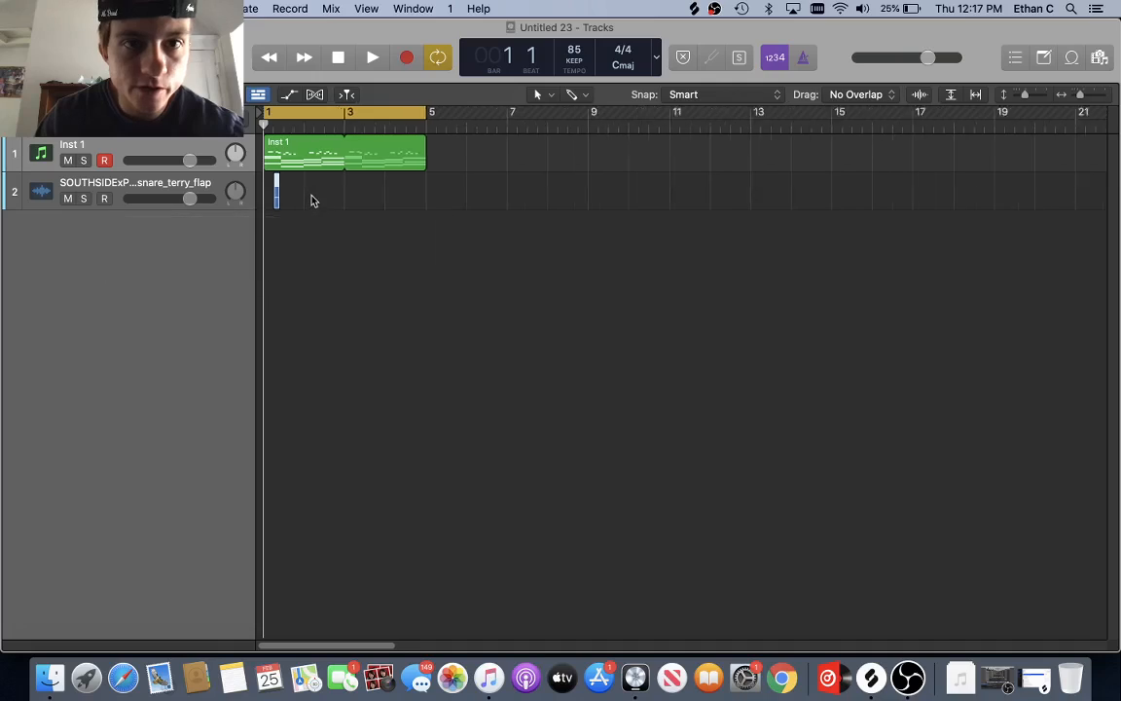
{"action": "scroll", "coordinate": [387, 209], "scroll_direction": "left", "scroll_amount": 2}
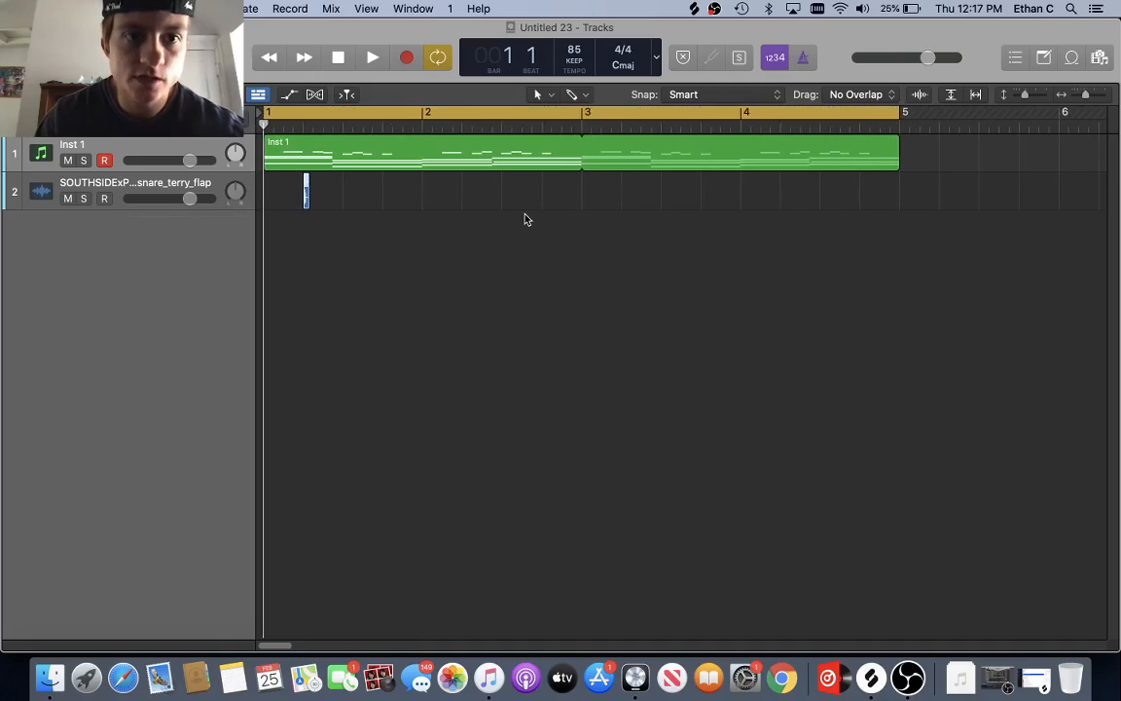
{"action": "left_click", "coordinate": [387, 191]}
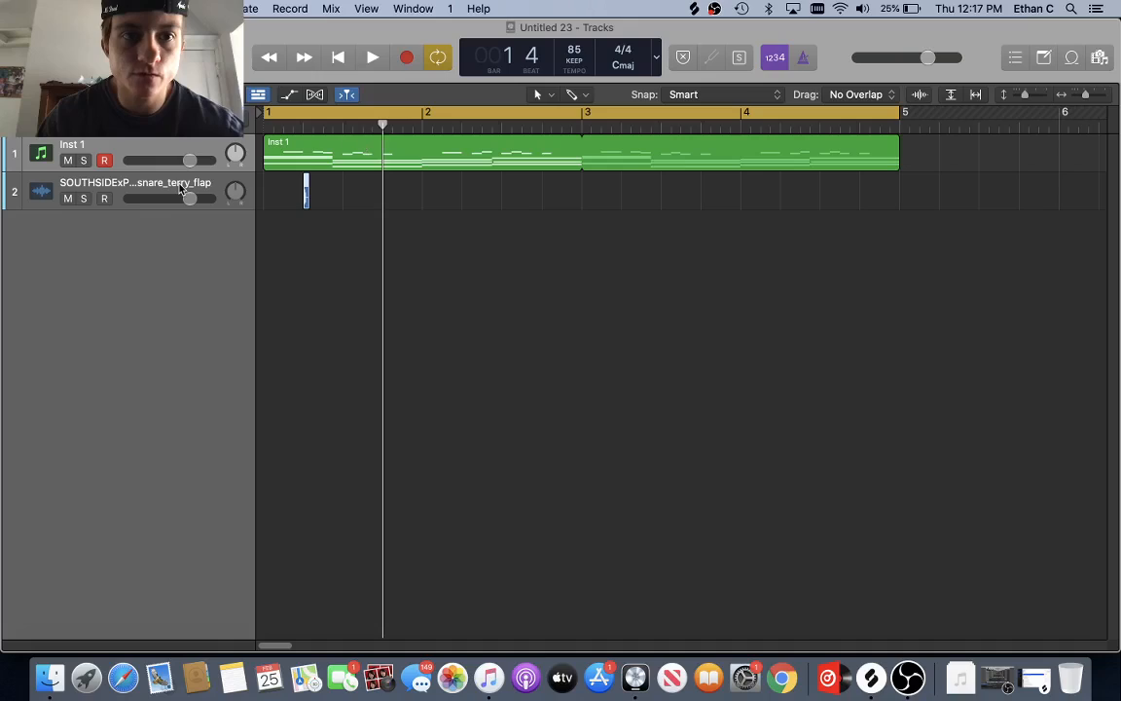
{"action": "key", "text": "super+v"}
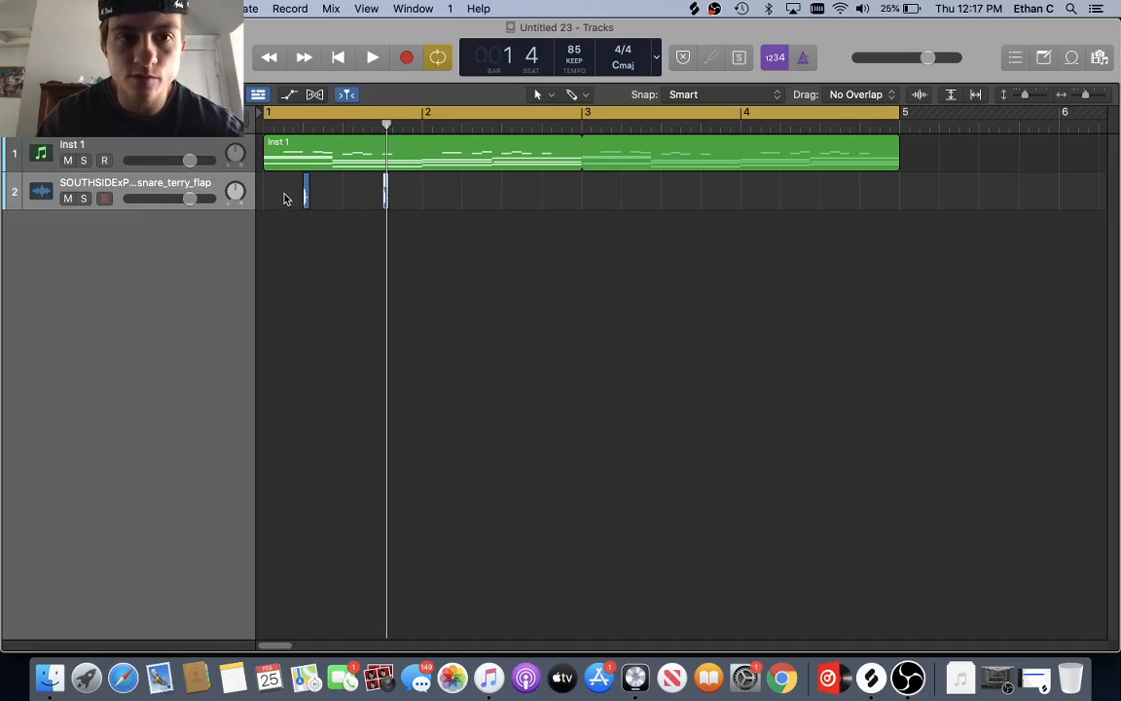
{"action": "left_click", "coordinate": [461, 129]}
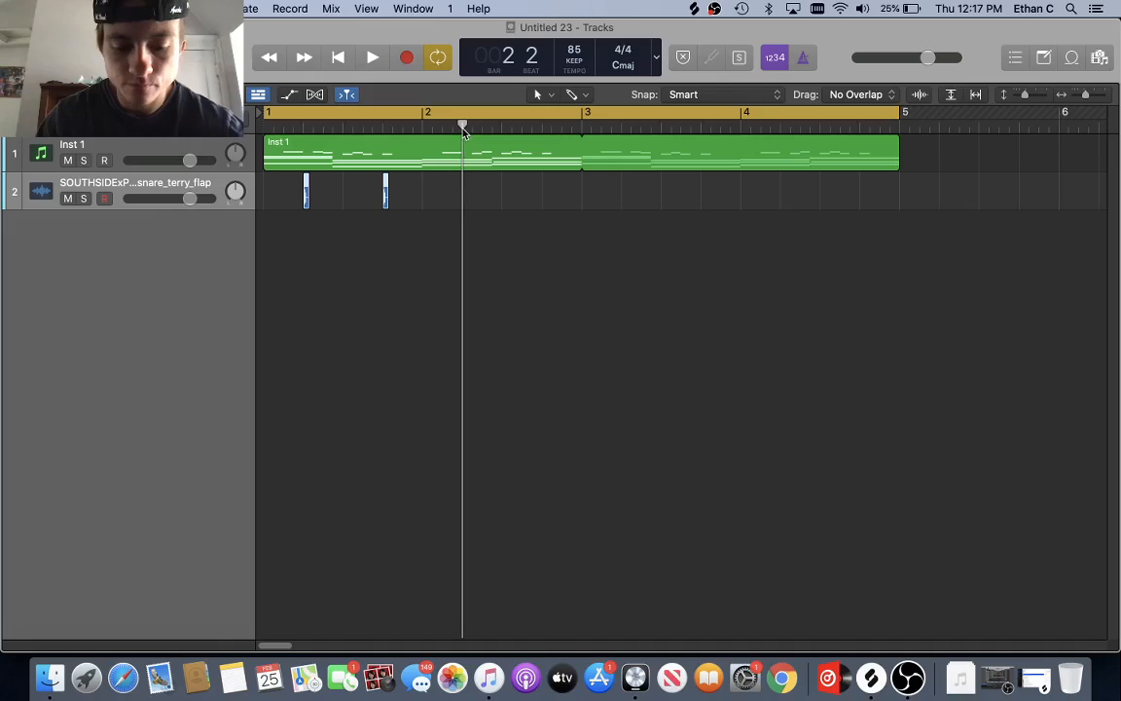
{"action": "key", "text": "super+v"}
- Copy all four snare hits and paste them from beat 2 of bar 3 to fill bars 3 and 4
{"action": "left_click_drag", "start_coordinate": [289, 181], "coordinate": [718, 193]}
{"action": "key", "text": "super+c"}
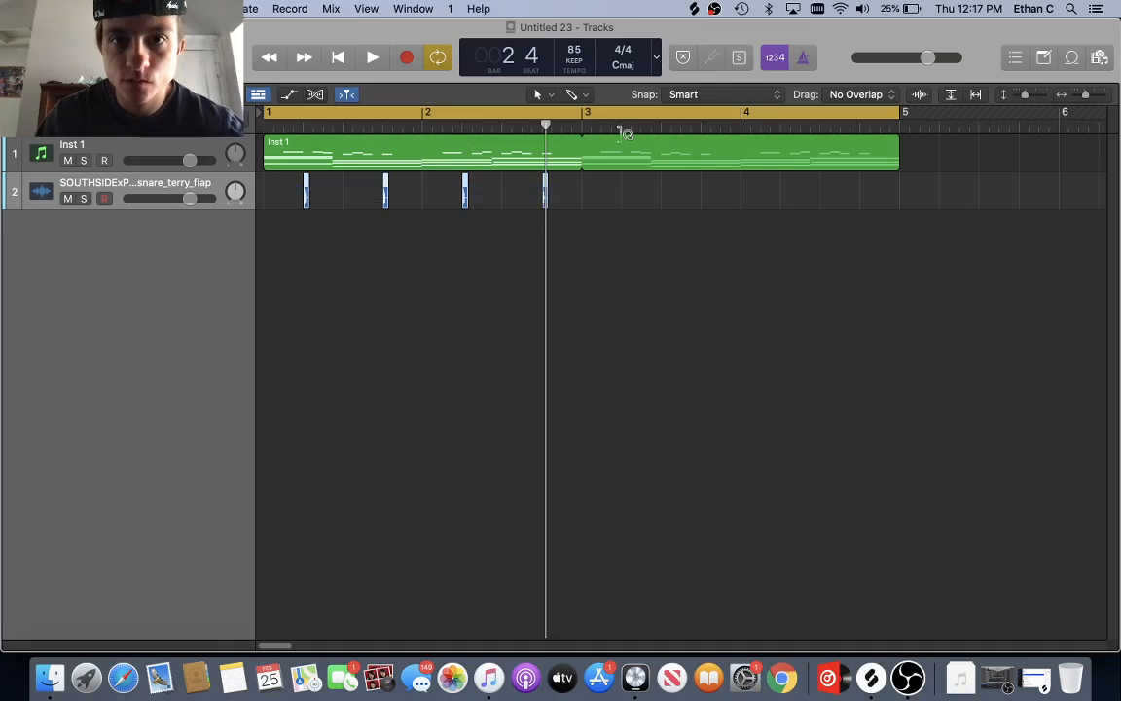
{"action": "left_click", "coordinate": [624, 130]}
{"action": "key", "text": "super+v"}
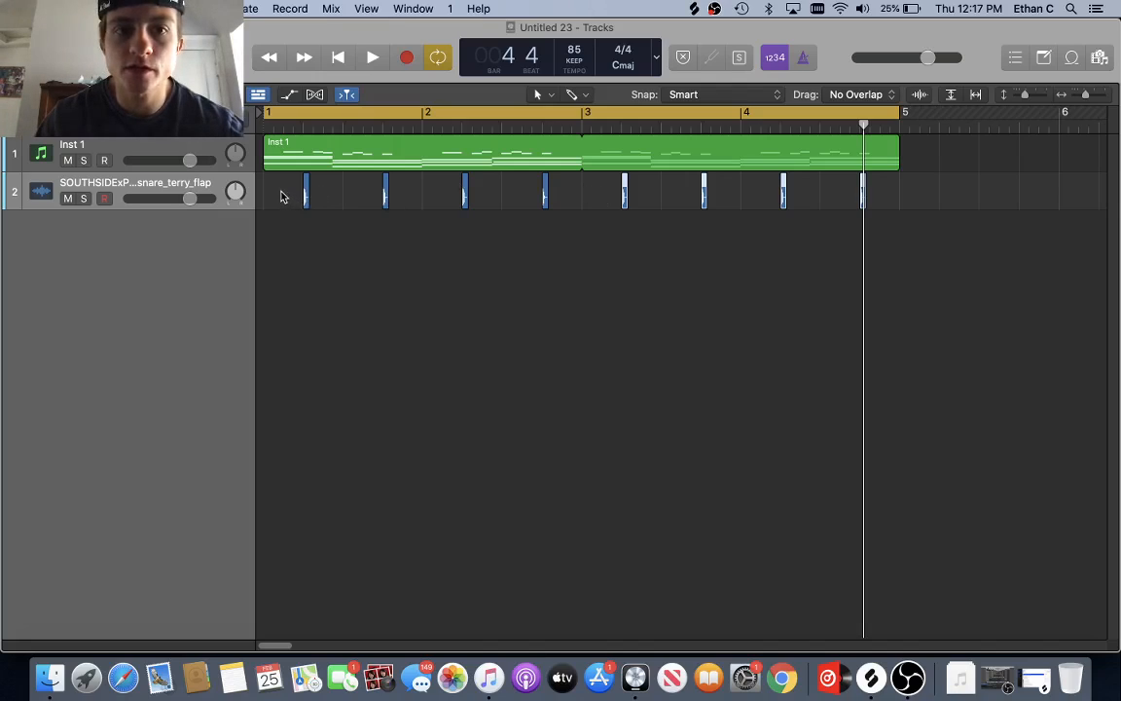
- Check the snare placement in bar 1 by moving the playhead to beats 4, 2 and 3
{"action": "left_click", "coordinate": [250, 182]}
{"action": "mouse_move", "coordinate": [305, 127]}
{"action": "left_mouse_down"}
{"action": "mouse_move", "coordinate": [383, 125]}
{"action": "mouse_move", "coordinate": [295, 128]}
{"action": "left_mouse_up"}
{"action": "left_click", "coordinate": [380, 129]}
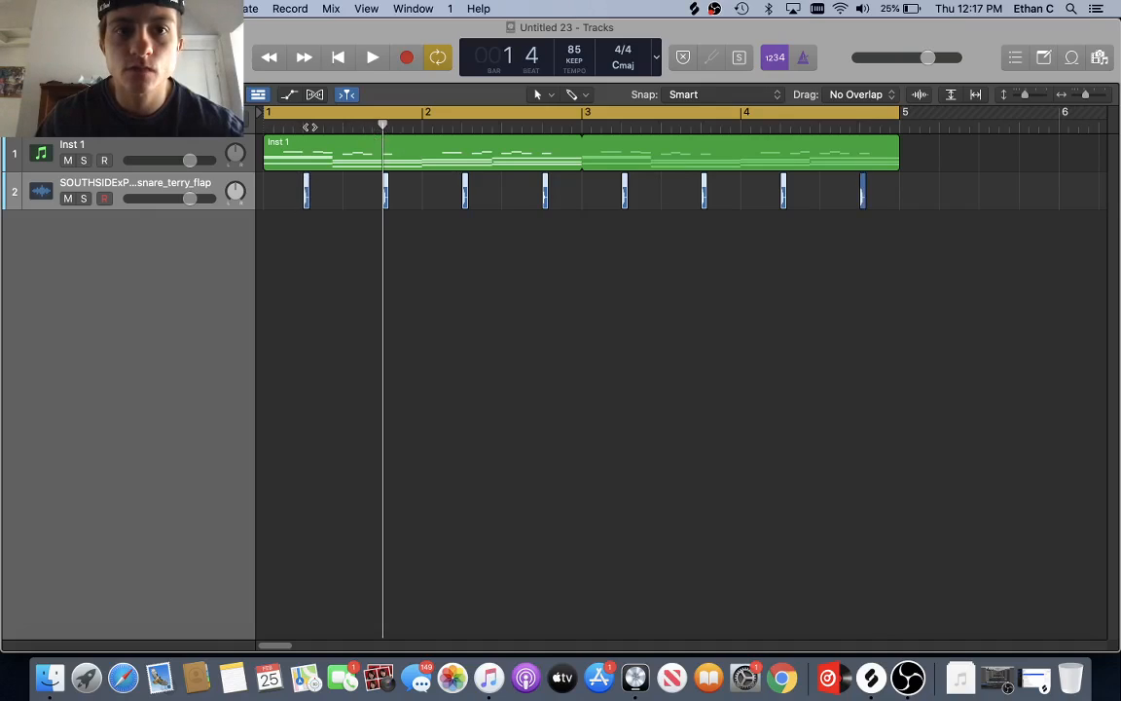
{"action": "left_click", "coordinate": [308, 126]}
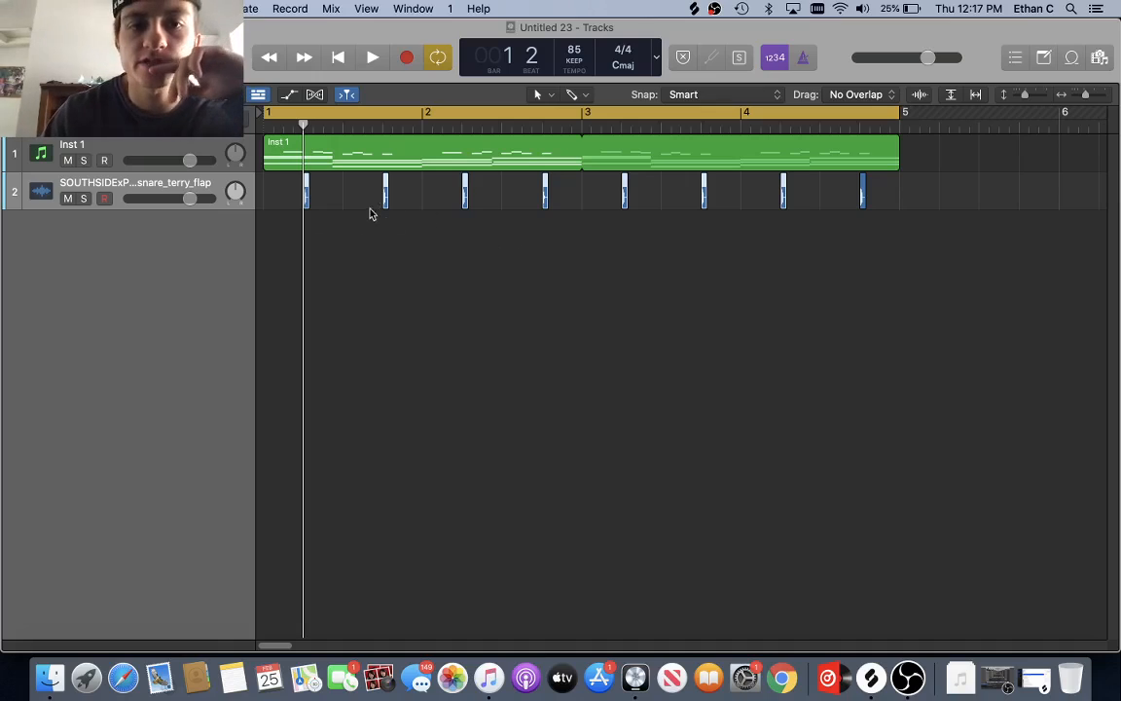
{"action": "left_click_drag", "start_coordinate": [306, 127], "coordinate": [343, 145]}
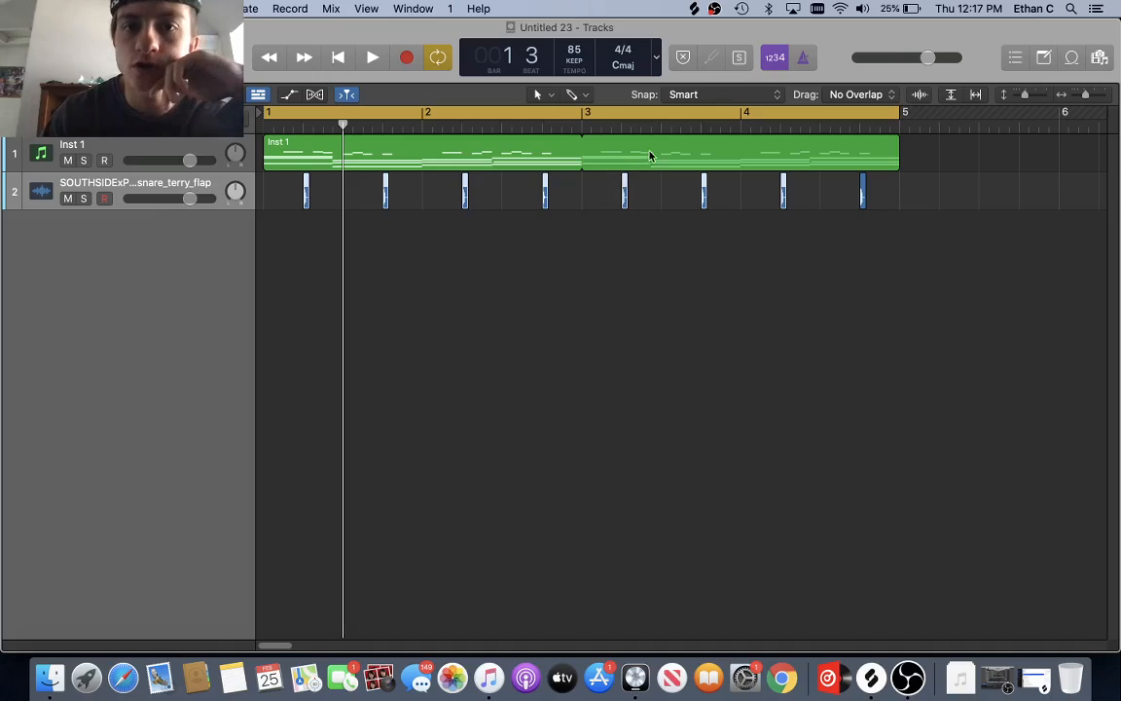
- Play the four-bar loop from bar 1 to hear the snares together with the melody
{"action": "left_click_drag", "start_coordinate": [343, 125], "coordinate": [279, 143]}
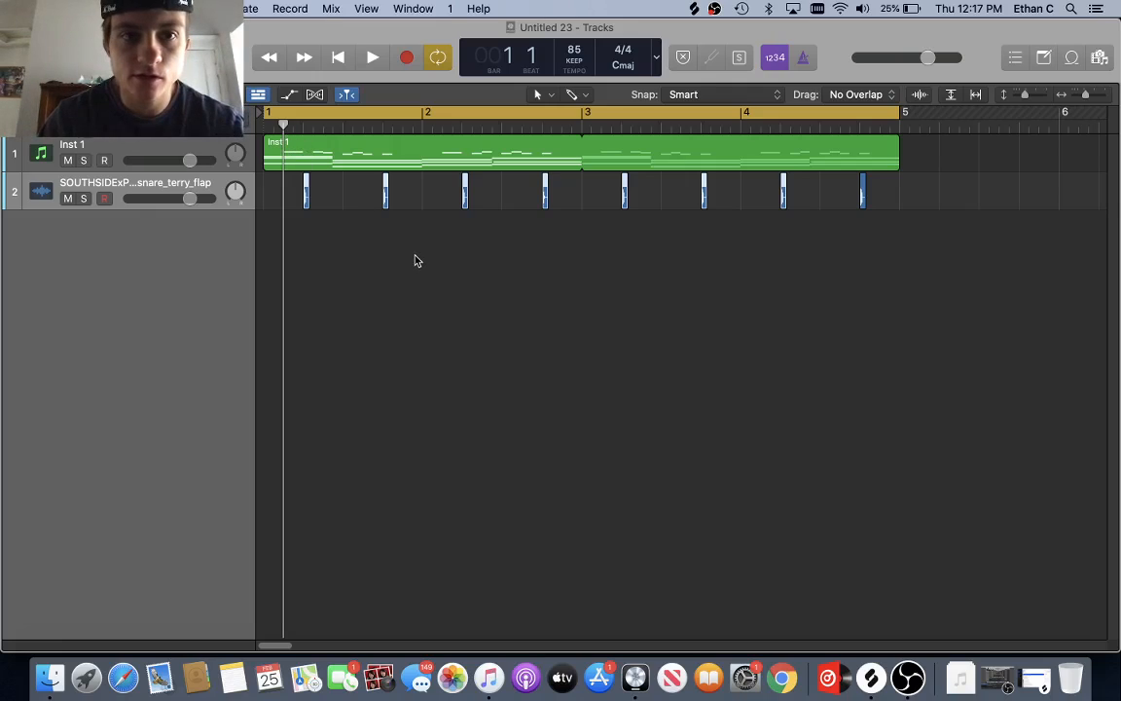
{"action": "key", "text": "space"}
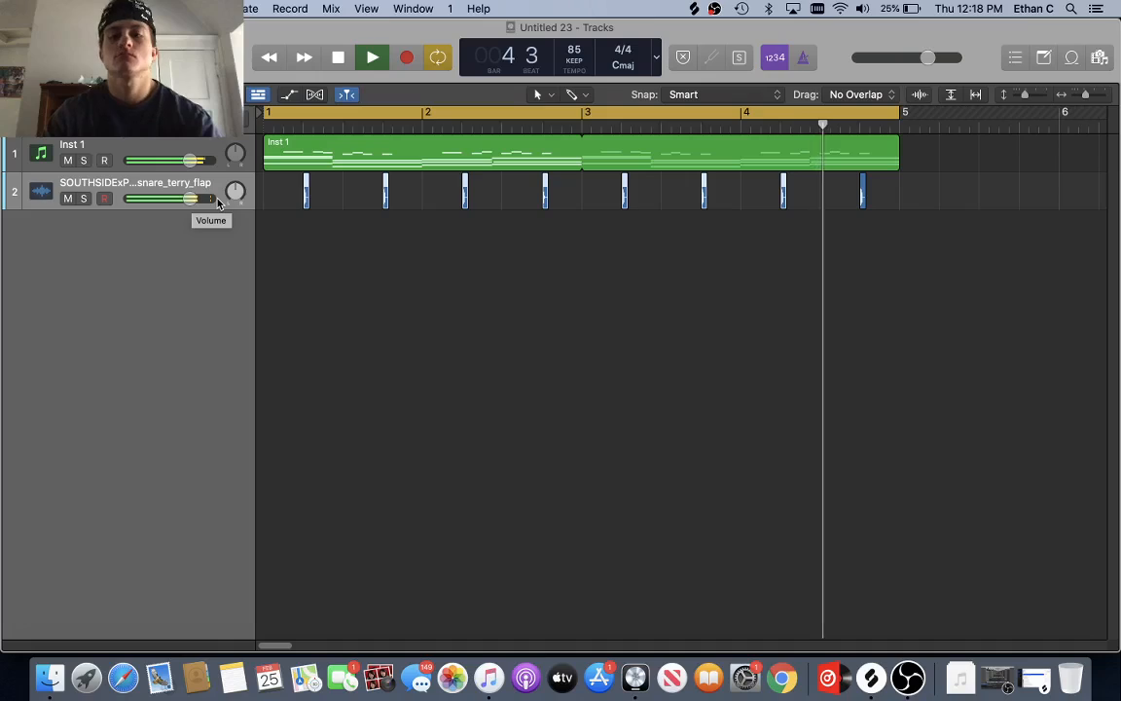
{"action": "key", "text": "space"}
- Add a new track with duplicate settings based on the Inst 1 track
{"action": "left_click", "coordinate": [128, 151]}
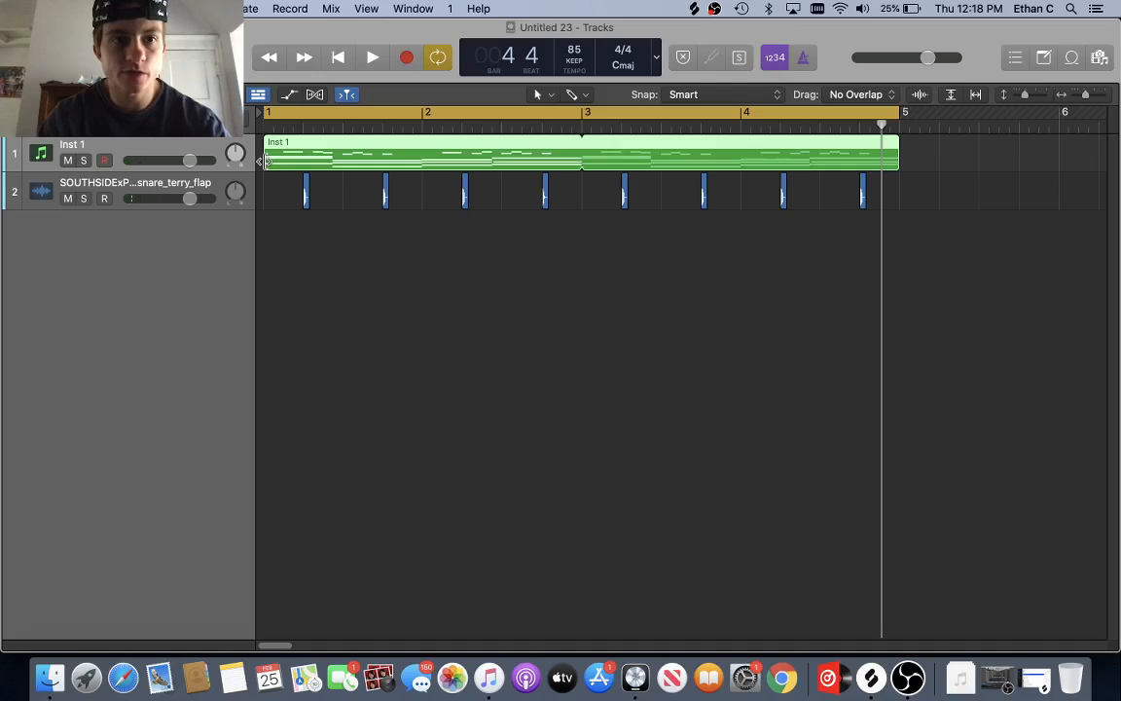
{"action": "left_click", "coordinate": [195, 8]}
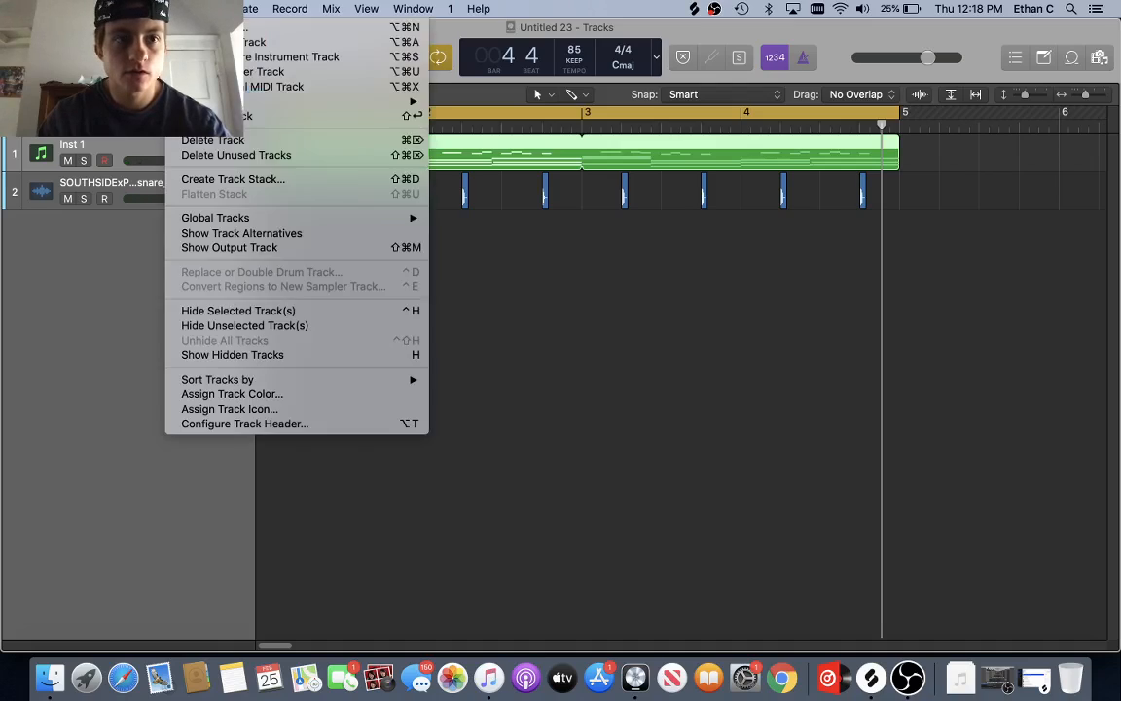
{"action": "mouse_move", "coordinate": [388, 103]}
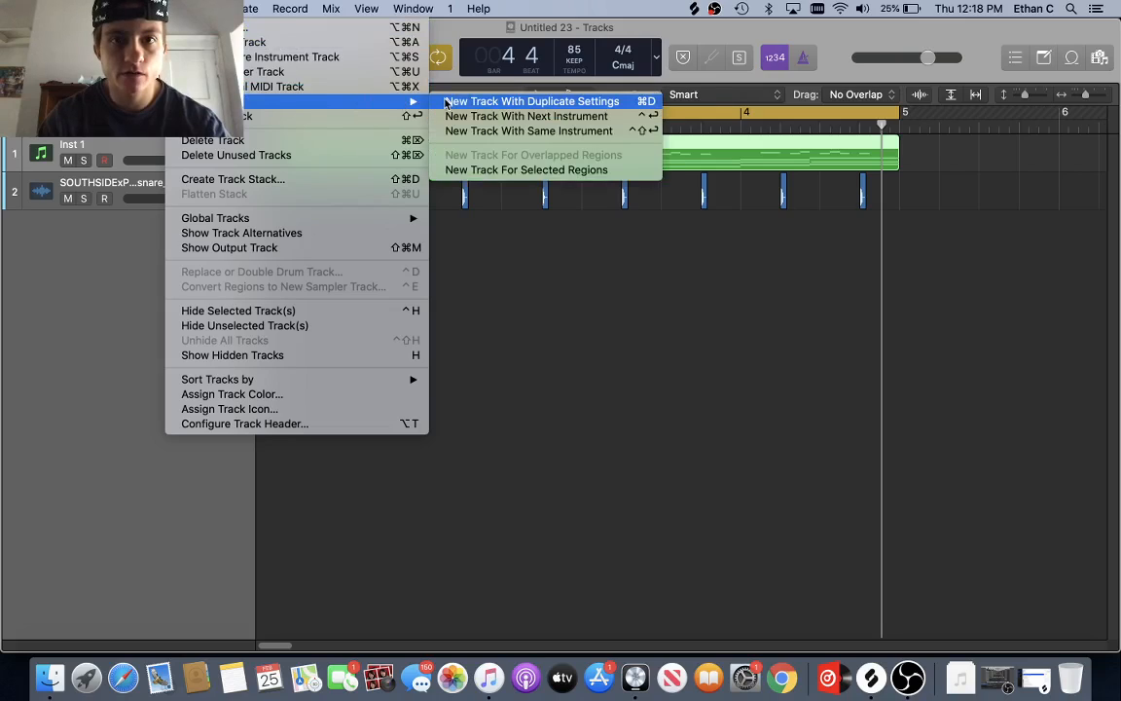
{"action": "left_click", "coordinate": [516, 101]}
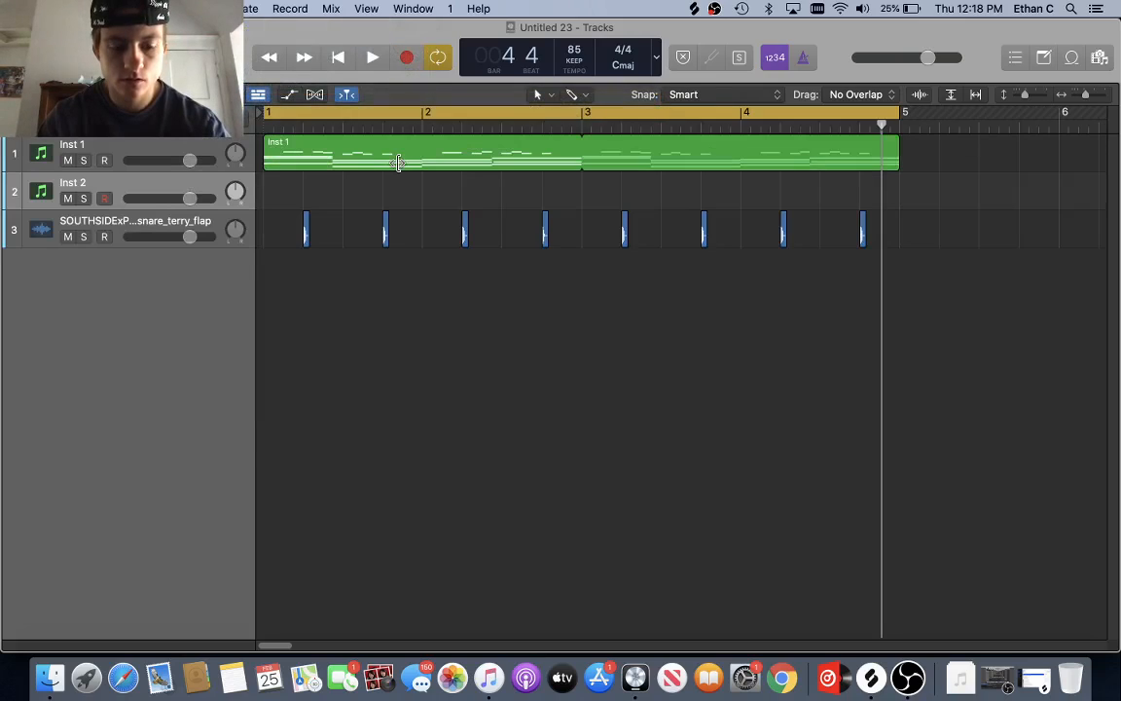
- Load the 10BREWS 808 4 channel strip setting on the new instrument track in the mixer
{"action": "key", "text": "x"}
{"action": "left_click", "coordinate": [151, 202]}
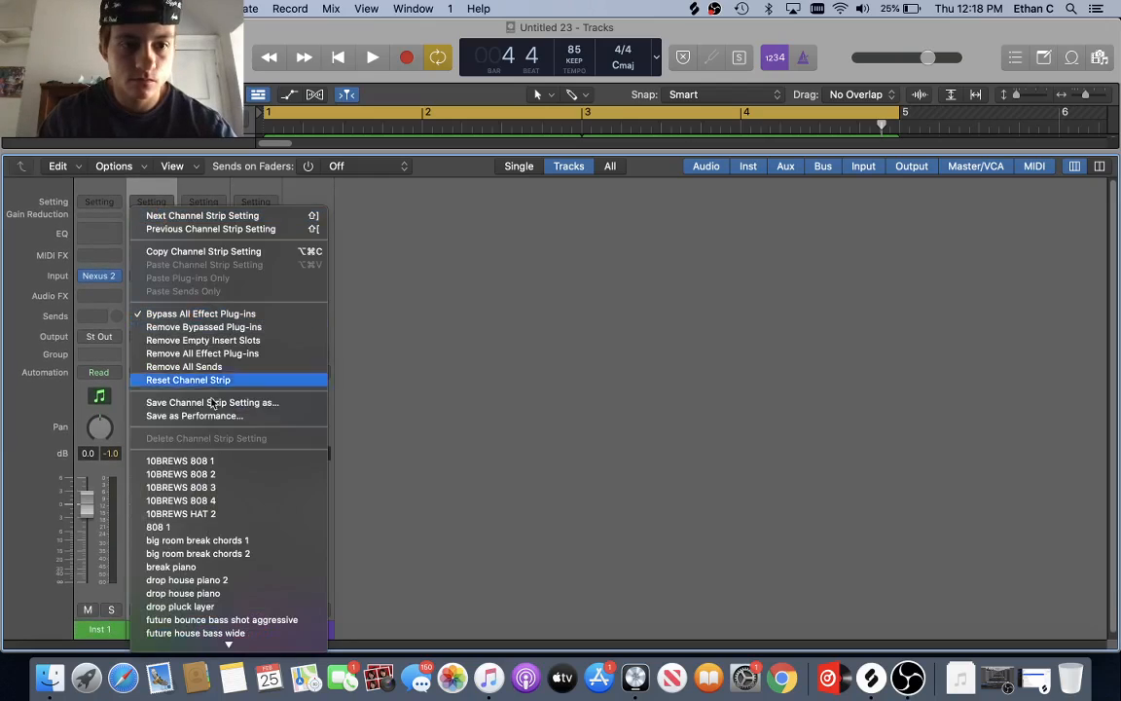
{"action": "left_click", "coordinate": [218, 502]}
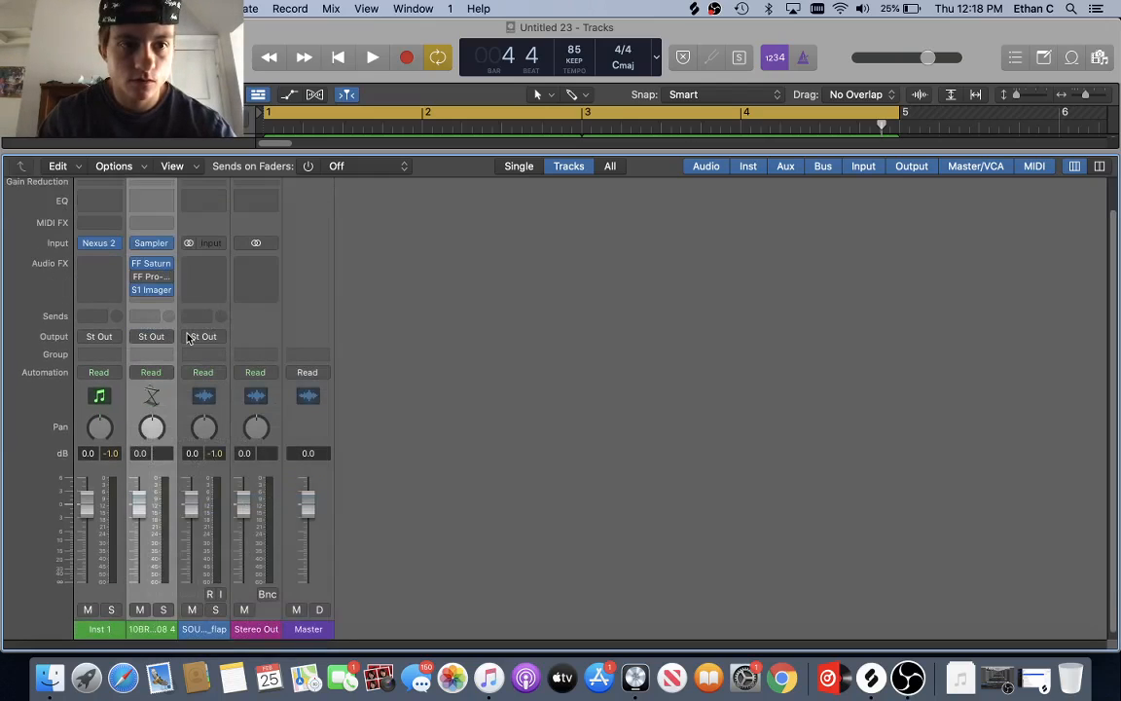
{"action": "scroll", "coordinate": [183, 265], "scroll_direction": "up", "scroll_amount": 3}
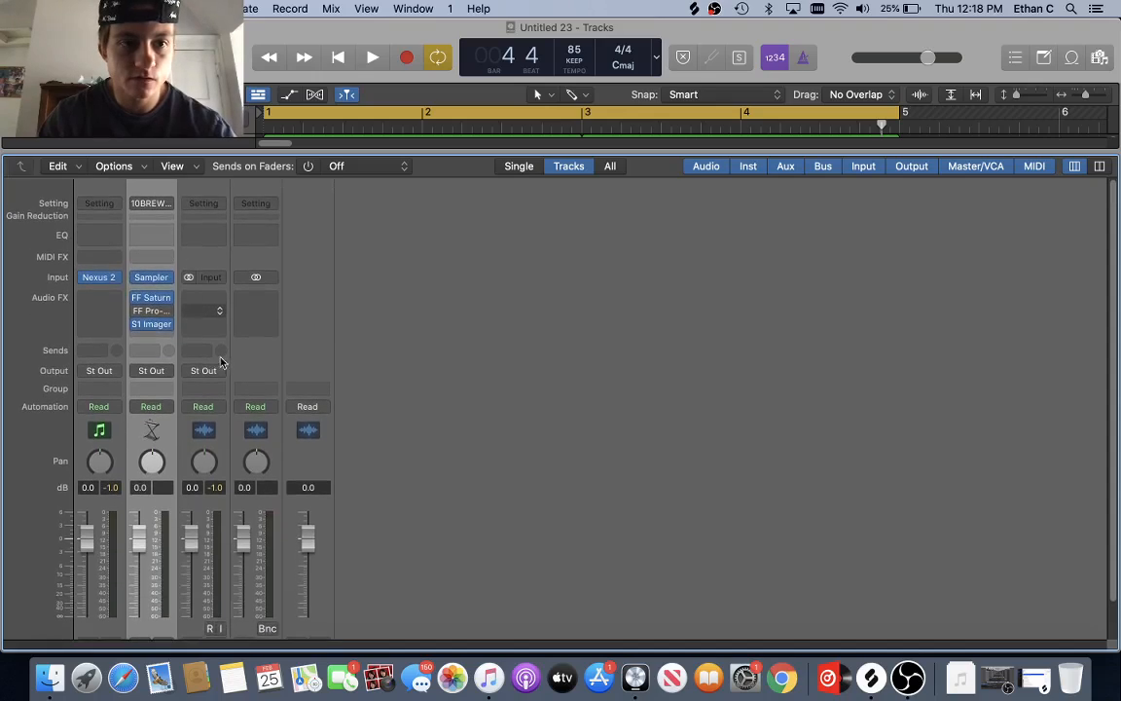
- Inspect the stereo width setting in the S1 Imager on the 808 channel and close the plug-in
{"action": "left_click", "coordinate": [151, 323]}
{"action": "left_click_drag", "start_coordinate": [540, 218], "coordinate": [566, 175]}
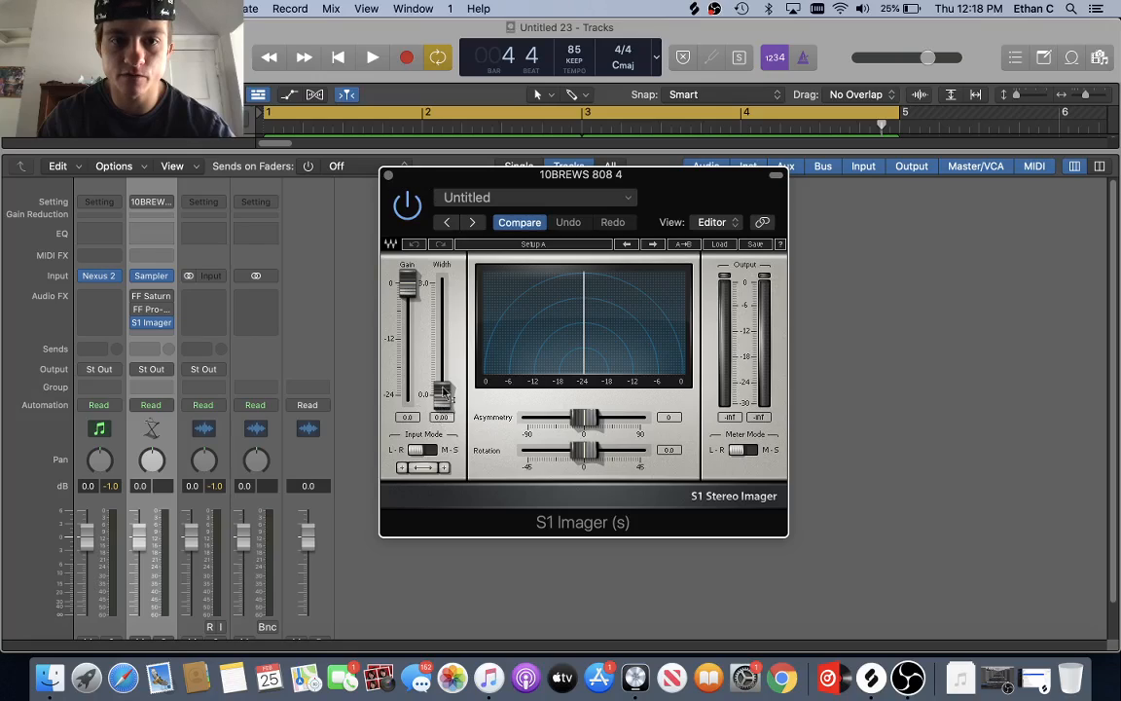
{"action": "left_click", "coordinate": [388, 177]}
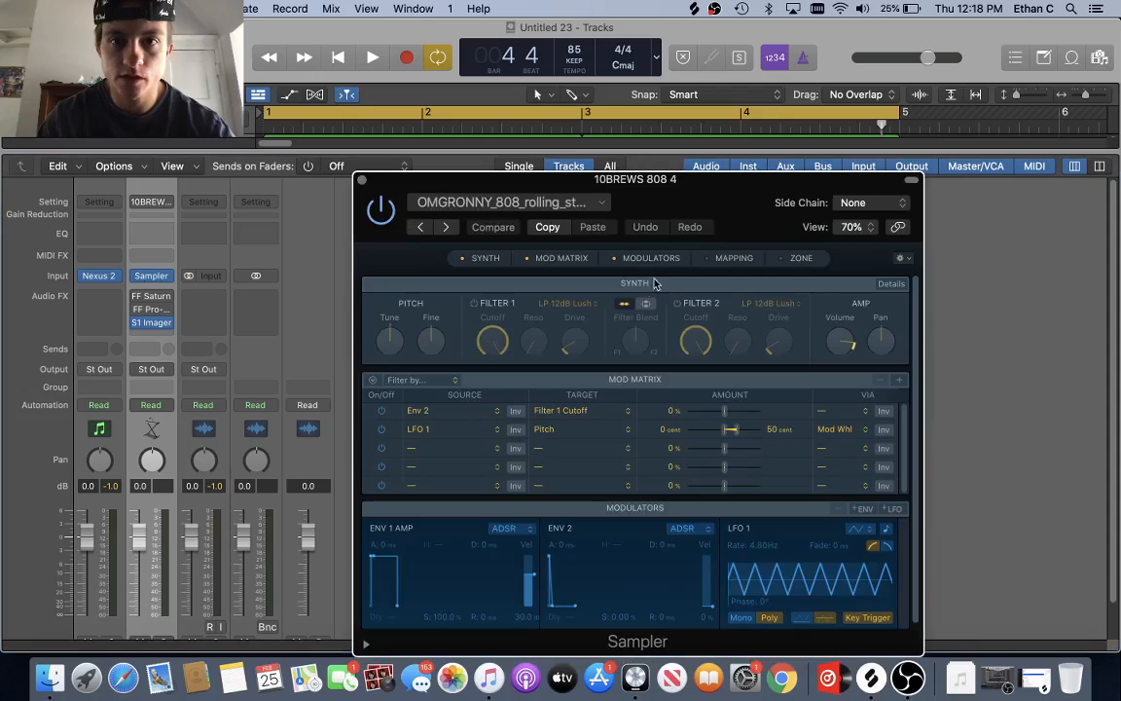
- Load SOUTHSIDExPVLACE_808_ricola_C in the 808 channel's Sampler and close the plug-in and the mixer
{"action": "left_click_drag", "start_coordinate": [707, 199], "coordinate": [592, 166]}
{"action": "left_click", "coordinate": [407, 169]}
{"action": "scroll", "coordinate": [423, 438], "scroll_direction": "down", "scroll_amount": 10}
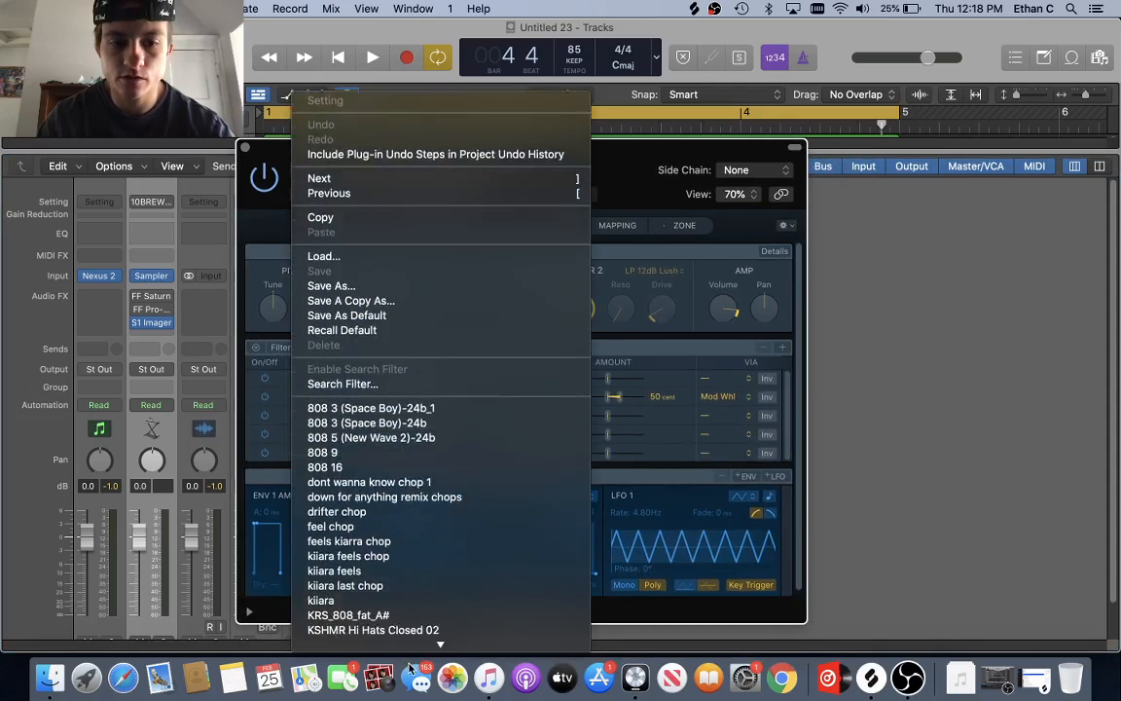
{"action": "scroll", "coordinate": [408, 623], "scroll_direction": "down", "scroll_amount": 3}
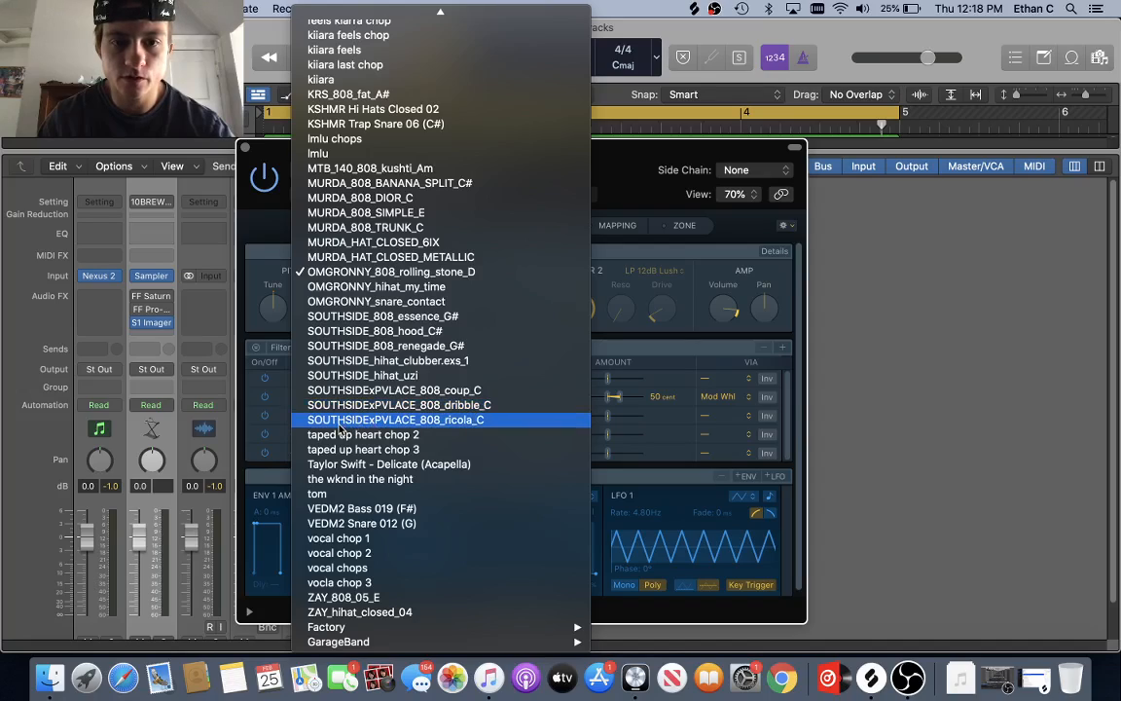
{"action": "left_click", "coordinate": [454, 421]}
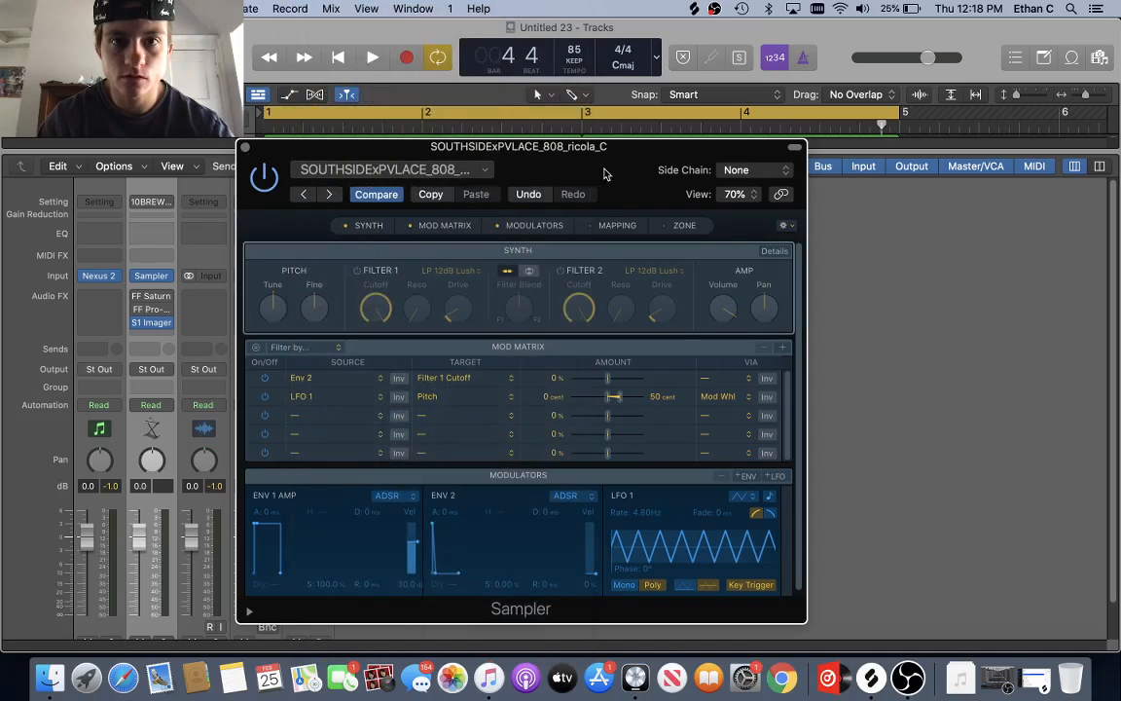
{"action": "left_click", "coordinate": [243, 147]}
{"action": "key", "text": "x"}
- Copy the Inst 1 region and paste it at bar 1 on the 10BREWS 808 4 track
{"action": "left_click", "coordinate": [351, 154]}
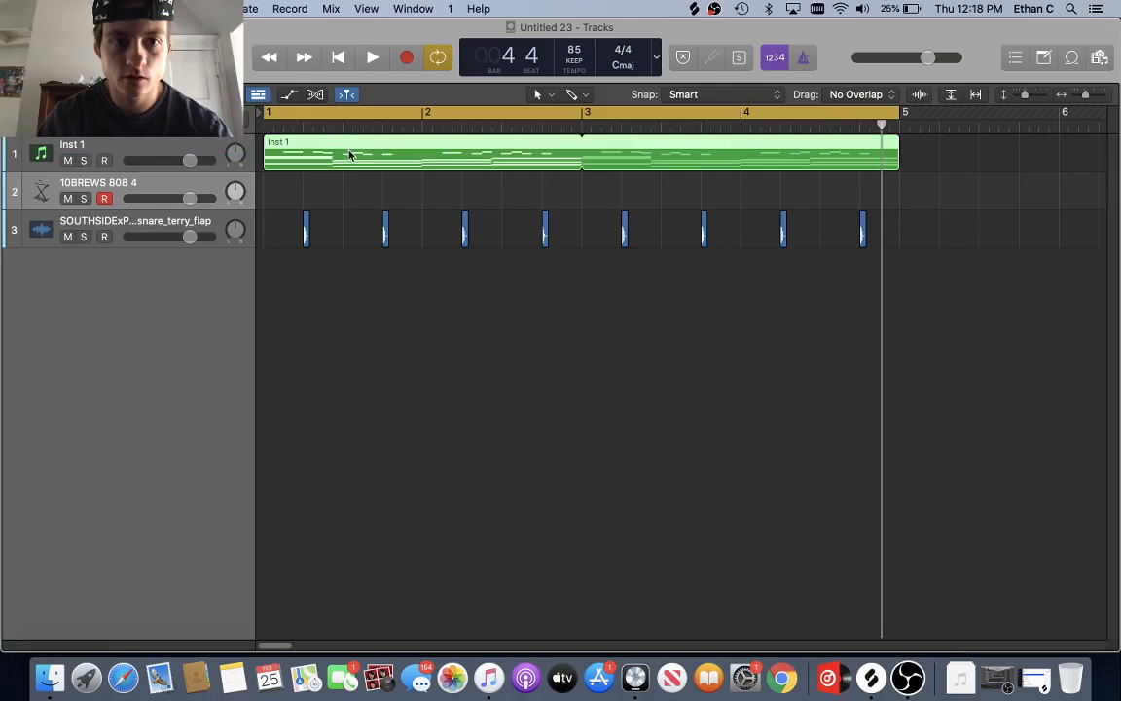
{"action": "key", "text": "space"}
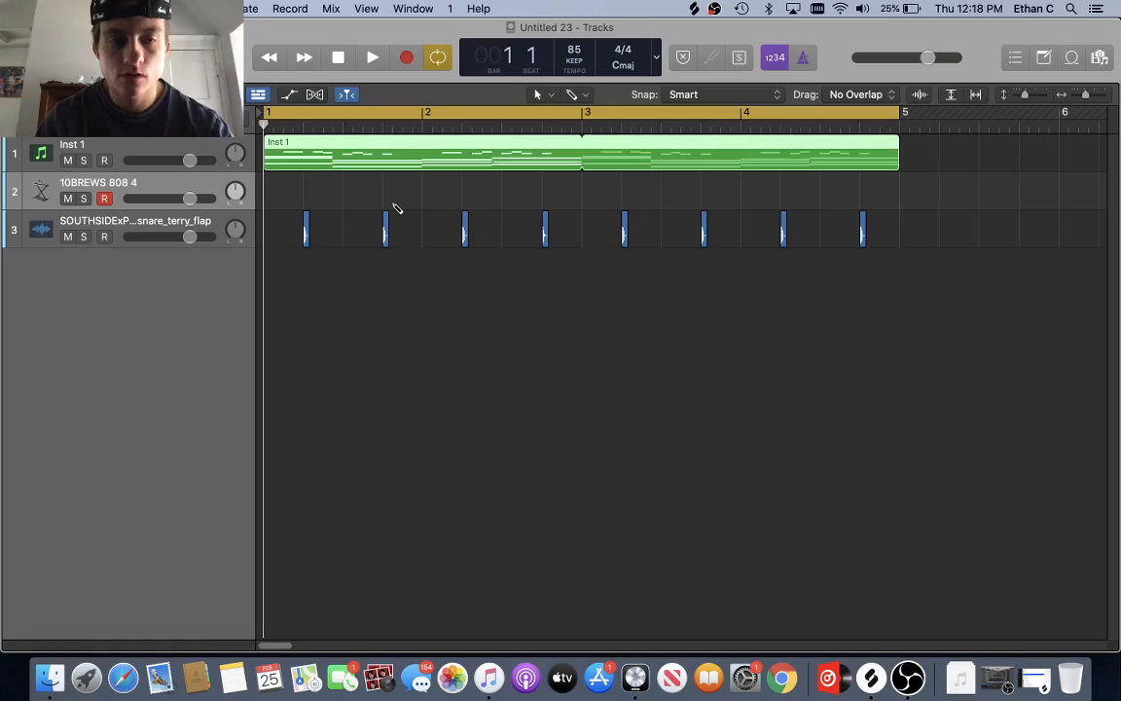
{"action": "key", "text": "super+v"}
- Delete all the melody notes above the chords from the copied region on the 808 track
{"action": "double_click", "coordinate": [341, 191]}
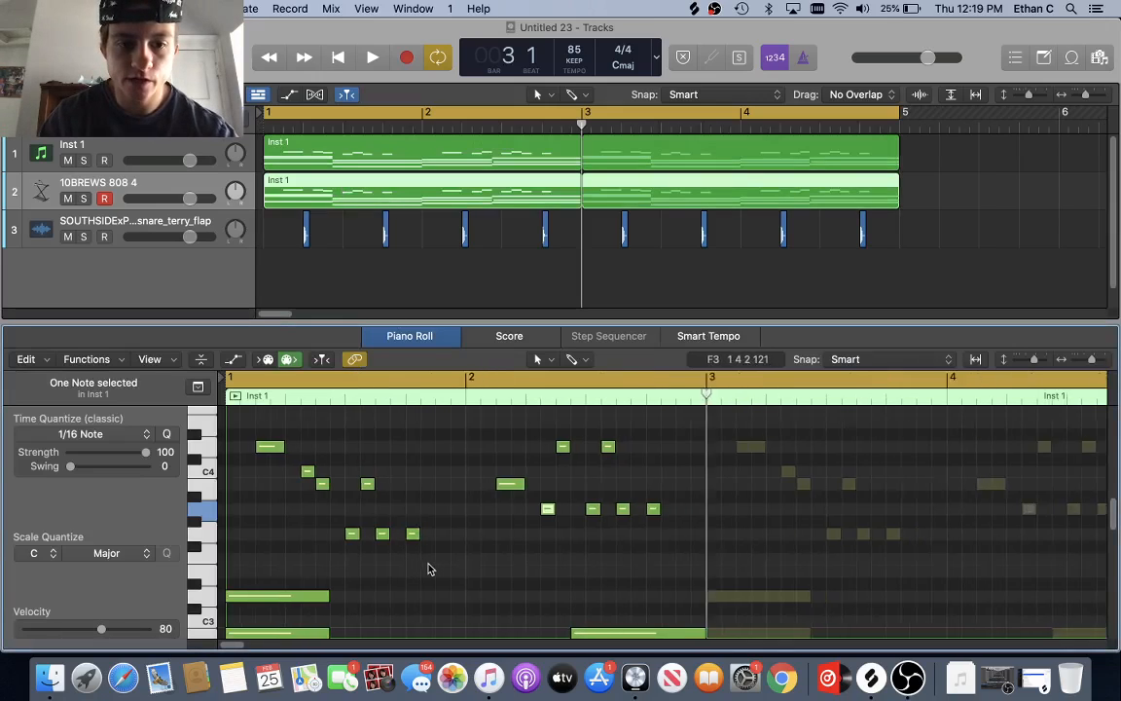
{"action": "scroll", "coordinate": [431, 565], "scroll_direction": "down", "scroll_amount": 3}
{"action": "scroll", "coordinate": [426, 564], "scroll_direction": "down", "scroll_amount": 5}
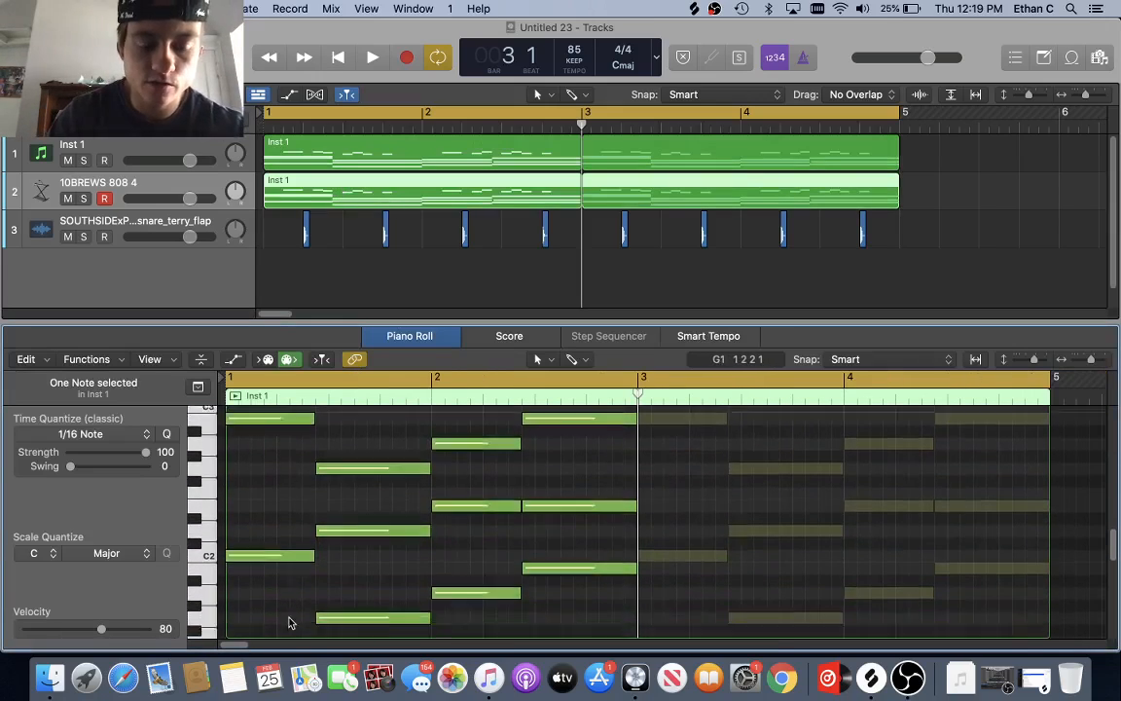
{"action": "scroll", "coordinate": [340, 535], "scroll_direction": "up", "scroll_amount": 4}
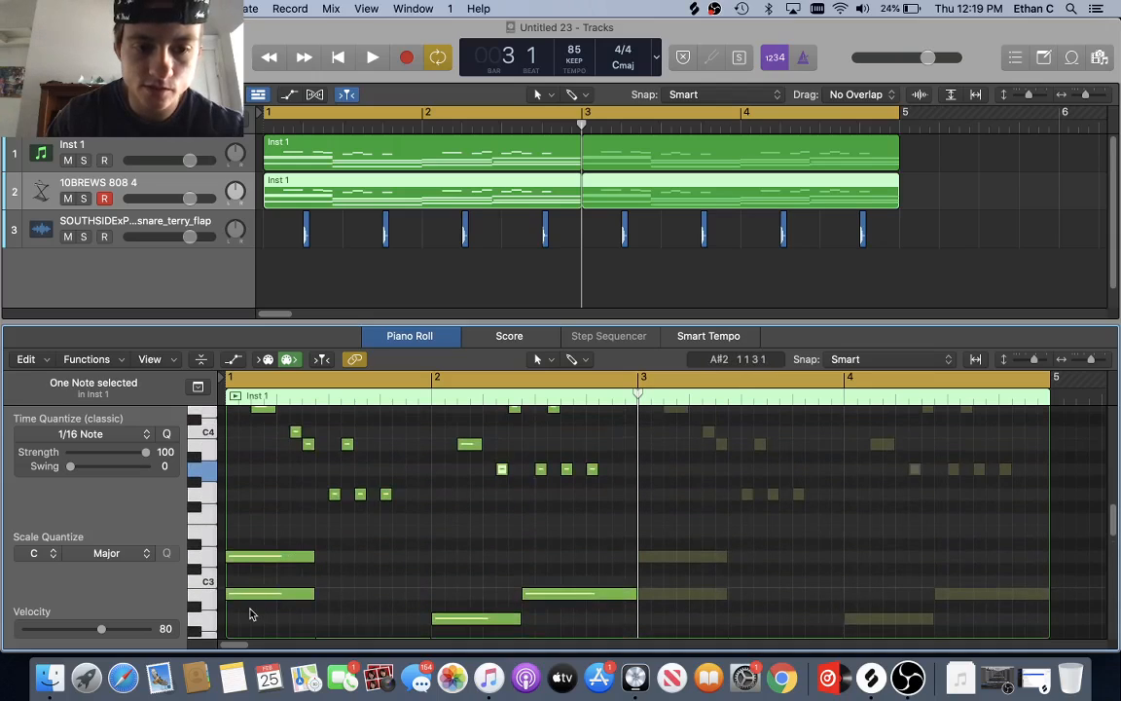
{"action": "left_click_drag", "start_coordinate": [251, 608], "coordinate": [269, 417]}
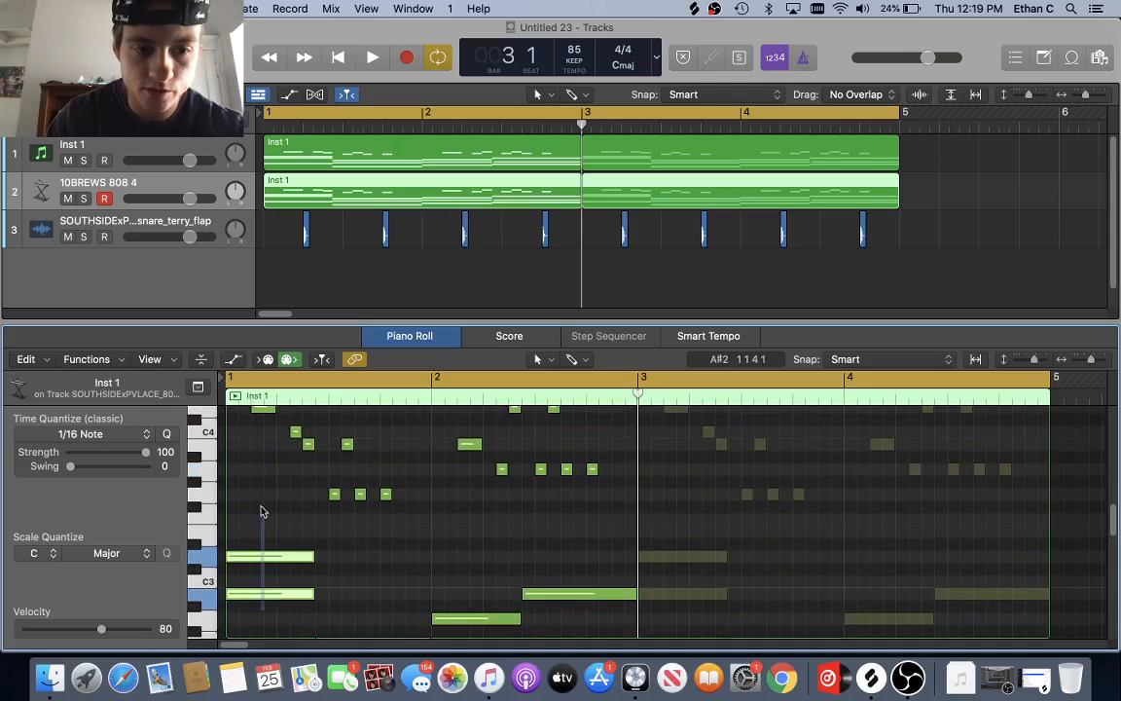
{"action": "left_click", "coordinate": [252, 463]}
{"action": "scroll", "coordinate": [252, 463], "scroll_direction": "up", "scroll_amount": 3}
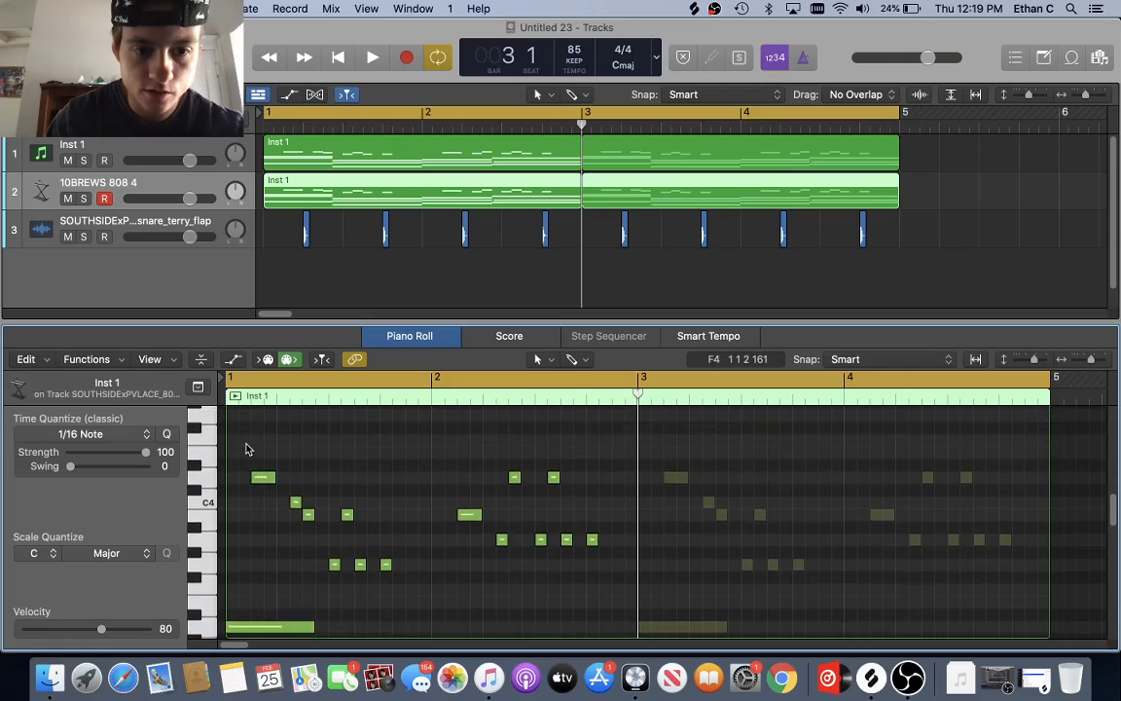
{"action": "left_click_drag", "start_coordinate": [245, 448], "coordinate": [593, 538]}
{"action": "right_click", "coordinate": [596, 538]}
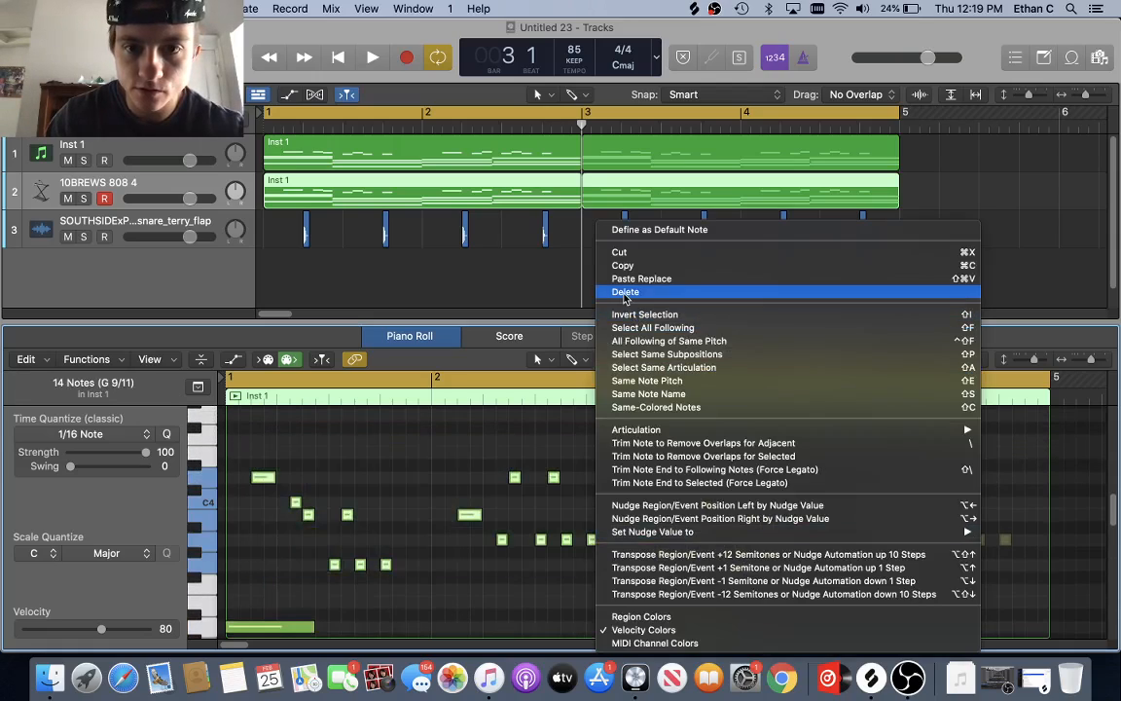
{"action": "left_click", "coordinate": [625, 291]}
- Delete the two upper notes of each of the four chords in the 808 region, keeping only the bass notes
{"action": "scroll", "coordinate": [321, 516], "scroll_direction": "down", "scroll_amount": 3}
{"action": "left_click_drag", "start_coordinate": [278, 487], "coordinate": [277, 550]}
{"action": "right_click", "coordinate": [277, 550]}
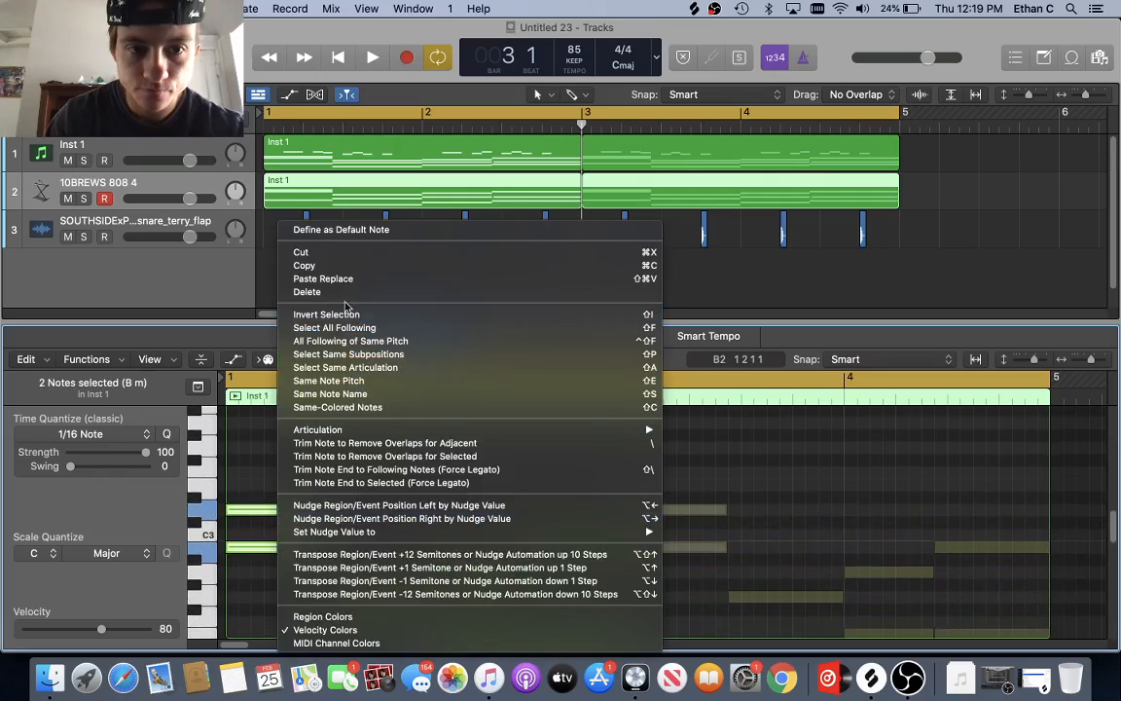
{"action": "left_click", "coordinate": [321, 290]}
{"action": "scroll", "coordinate": [385, 515], "scroll_direction": "down", "scroll_amount": 3}
{"action": "left_click_drag", "start_coordinate": [376, 484], "coordinate": [380, 572]}
{"action": "right_click", "coordinate": [381, 573]}
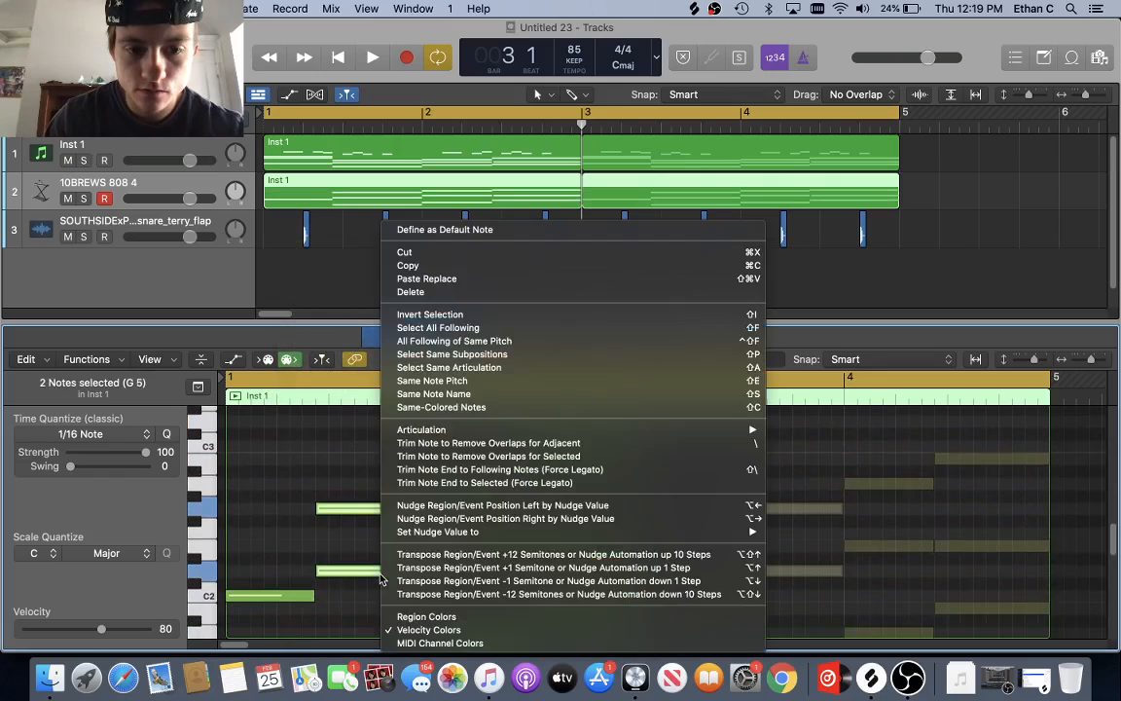
{"action": "left_click", "coordinate": [394, 289]}
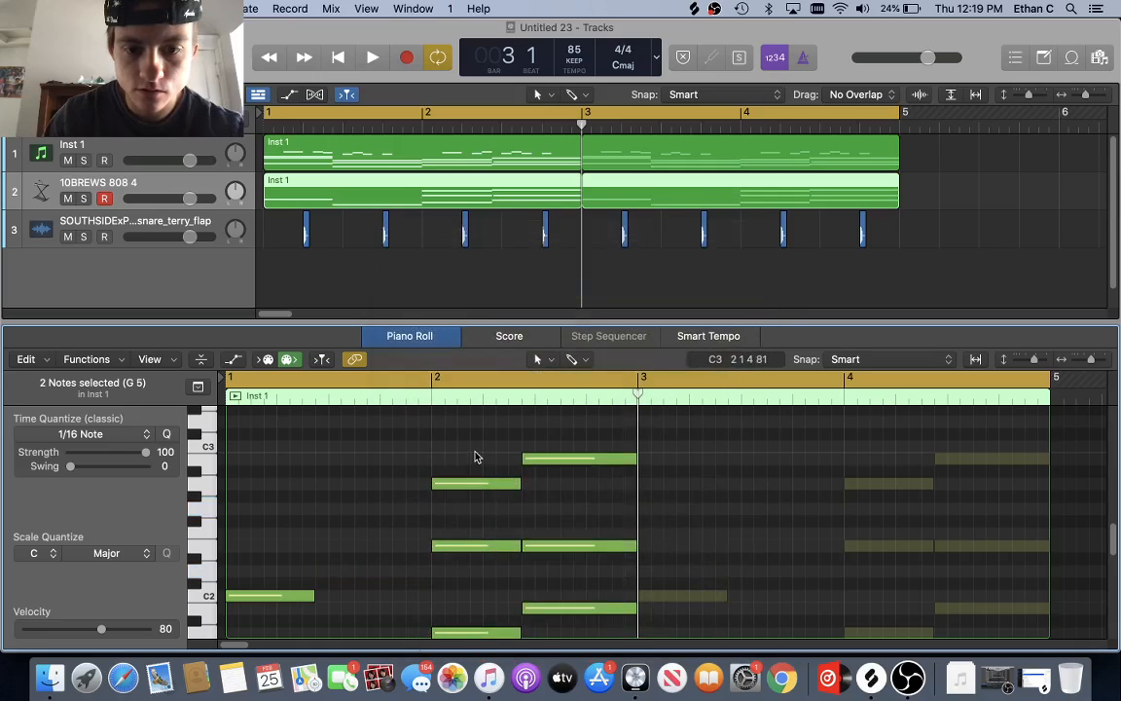
{"action": "left_click_drag", "start_coordinate": [476, 455], "coordinate": [555, 543]}
{"action": "right_click", "coordinate": [556, 543]}
{"action": "left_click", "coordinate": [585, 292]}
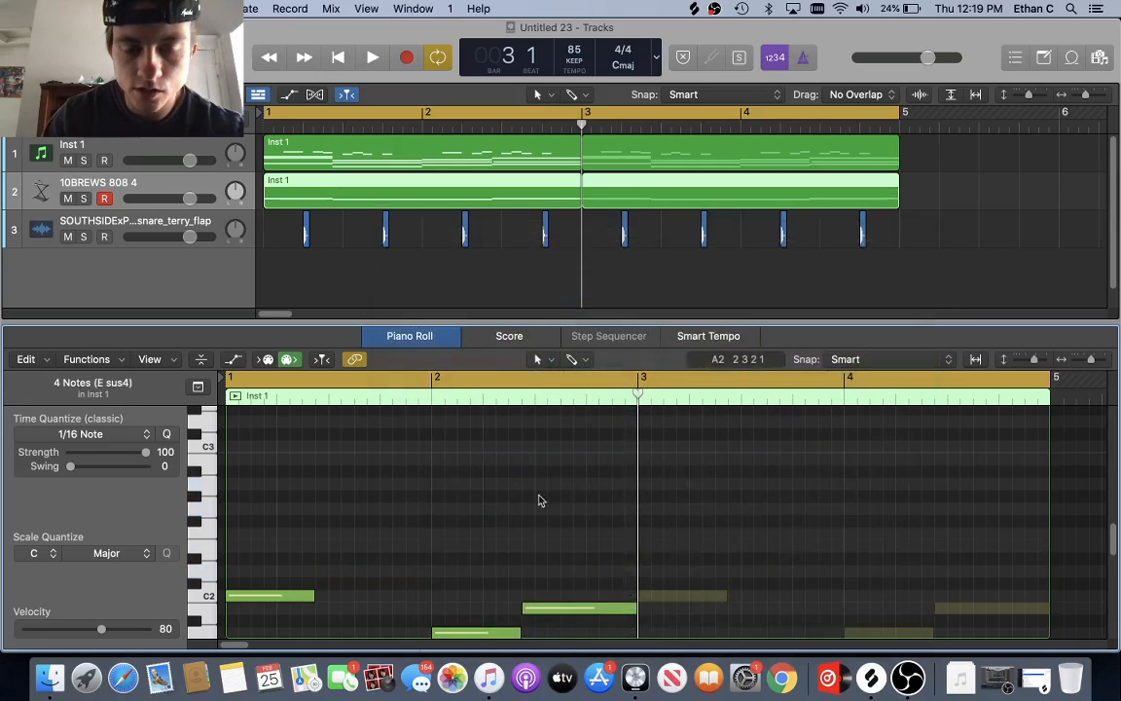
- Move all four 808 bass notes down two octaves so the first note sits on C0 at the start of bar 1
{"action": "scroll", "coordinate": [483, 523], "scroll_direction": "down", "scroll_amount": 3}
{"action": "scroll", "coordinate": [483, 525], "scroll_direction": "down", "scroll_amount": 5}
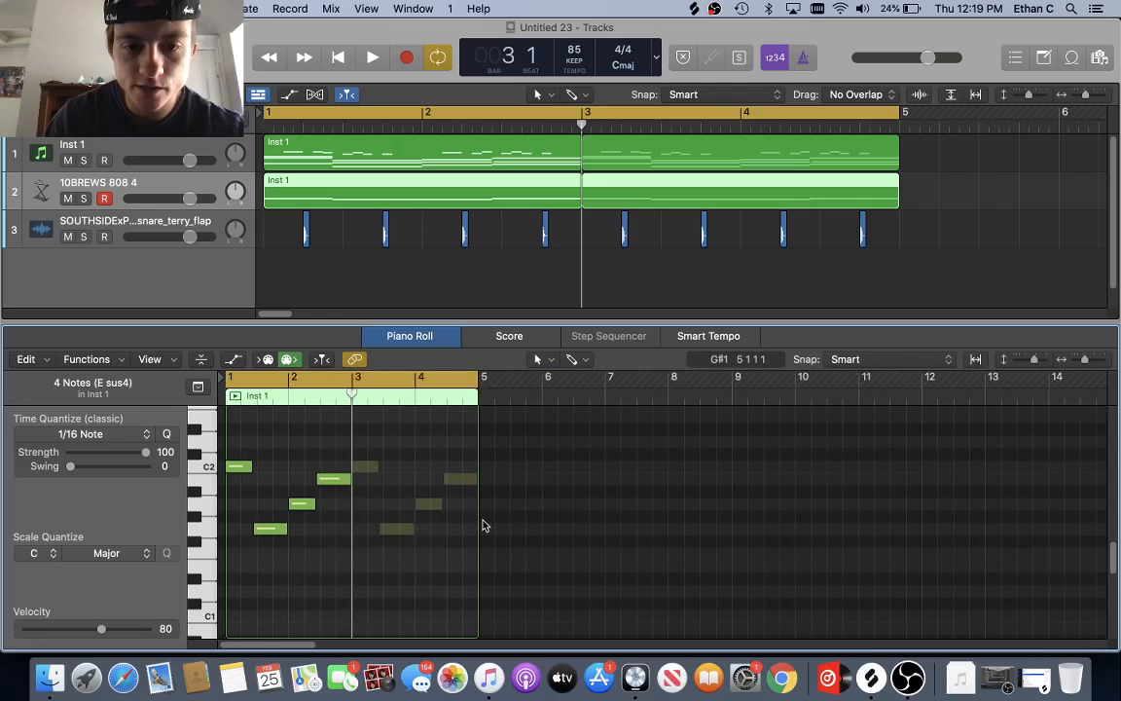
{"action": "scroll", "coordinate": [483, 525], "scroll_direction": "up", "scroll_amount": 2}
{"action": "scroll", "coordinate": [482, 525], "scroll_direction": "left", "scroll_amount": 2}
{"action": "scroll", "coordinate": [483, 524], "scroll_direction": "up", "scroll_amount": 4}
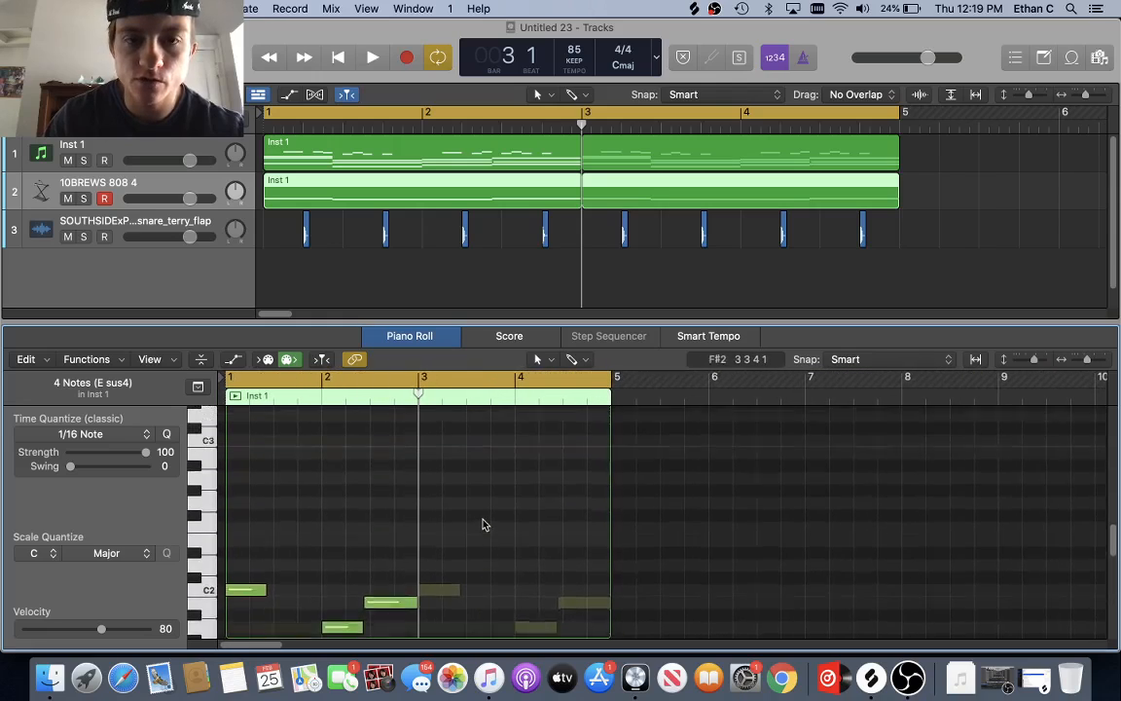
{"action": "scroll", "coordinate": [483, 524], "scroll_direction": "down", "scroll_amount": 6}
{"action": "scroll", "coordinate": [483, 525], "scroll_direction": "up", "scroll_amount": 3}
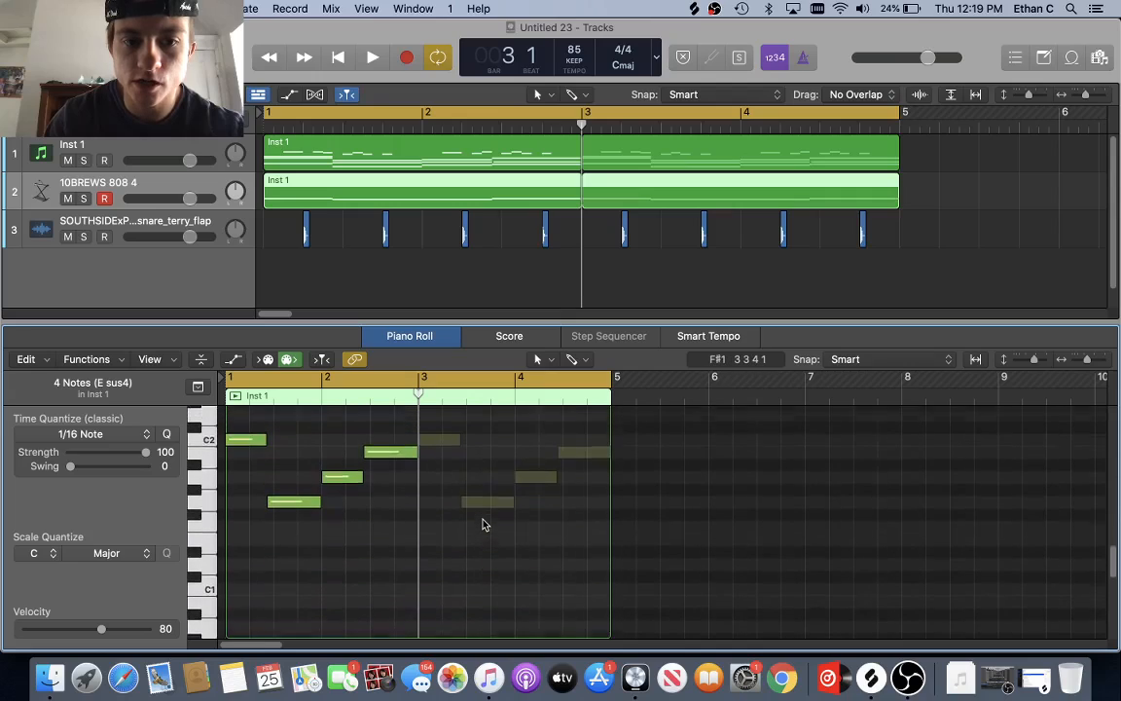
{"action": "scroll", "coordinate": [374, 472], "scroll_direction": "up", "scroll_amount": 2}
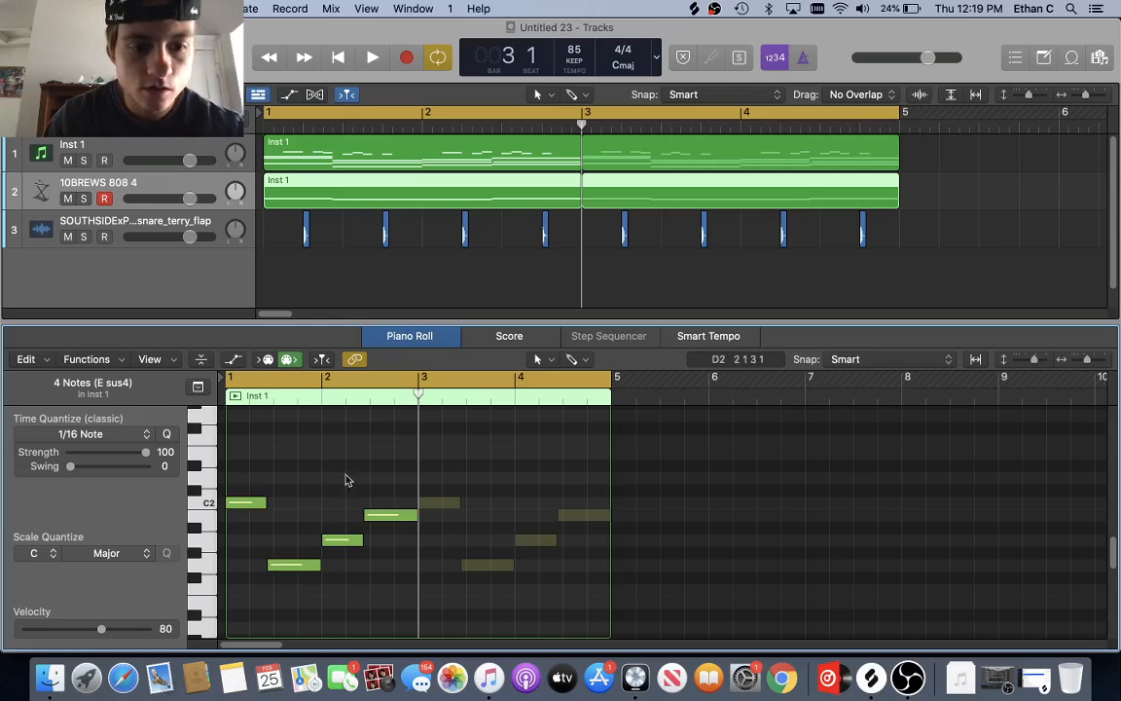
{"action": "scroll", "coordinate": [338, 514], "scroll_direction": "up", "scroll_amount": 1}
{"action": "scroll", "coordinate": [338, 514], "scroll_direction": "up", "scroll_amount": 4}
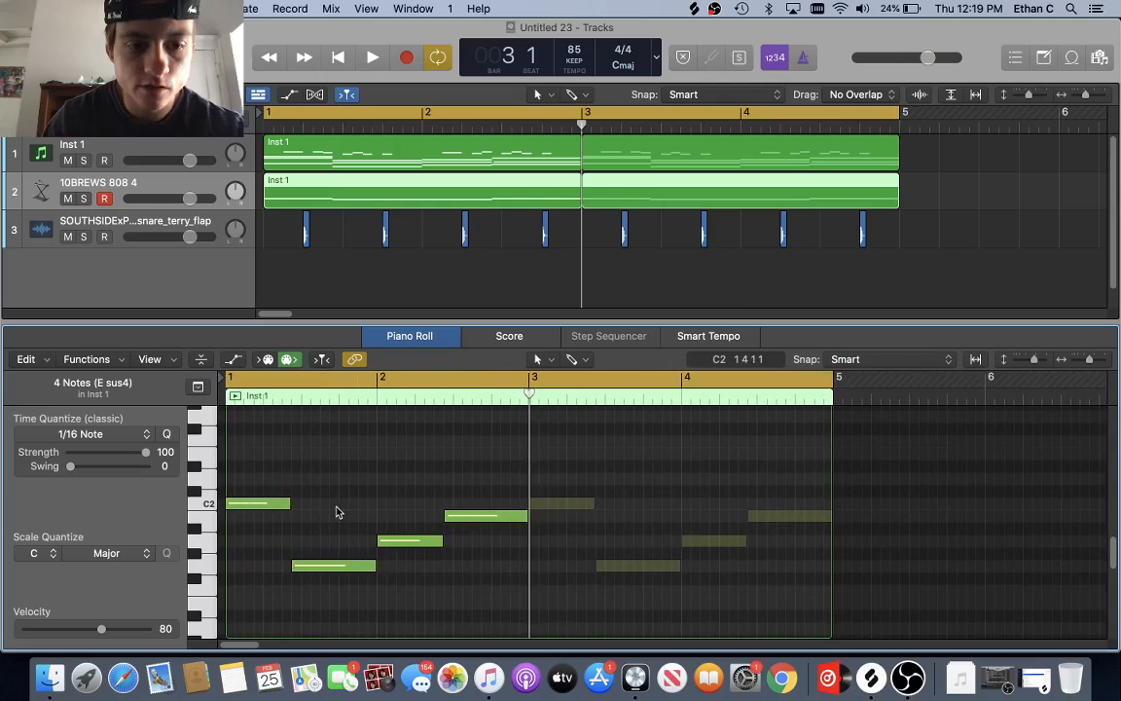
{"action": "left_click_drag", "start_coordinate": [258, 456], "coordinate": [583, 596]}
{"action": "scroll", "coordinate": [261, 424], "scroll_direction": "down", "scroll_amount": 3}
{"action": "left_click_drag", "start_coordinate": [261, 419], "coordinate": [271, 559]}
{"action": "scroll", "coordinate": [273, 548], "scroll_direction": "down", "scroll_amount": 2}
{"action": "scroll", "coordinate": [269, 540], "scroll_direction": "up", "scroll_amount": 1}
{"action": "scroll", "coordinate": [265, 545], "scroll_direction": "up", "scroll_amount": 2}
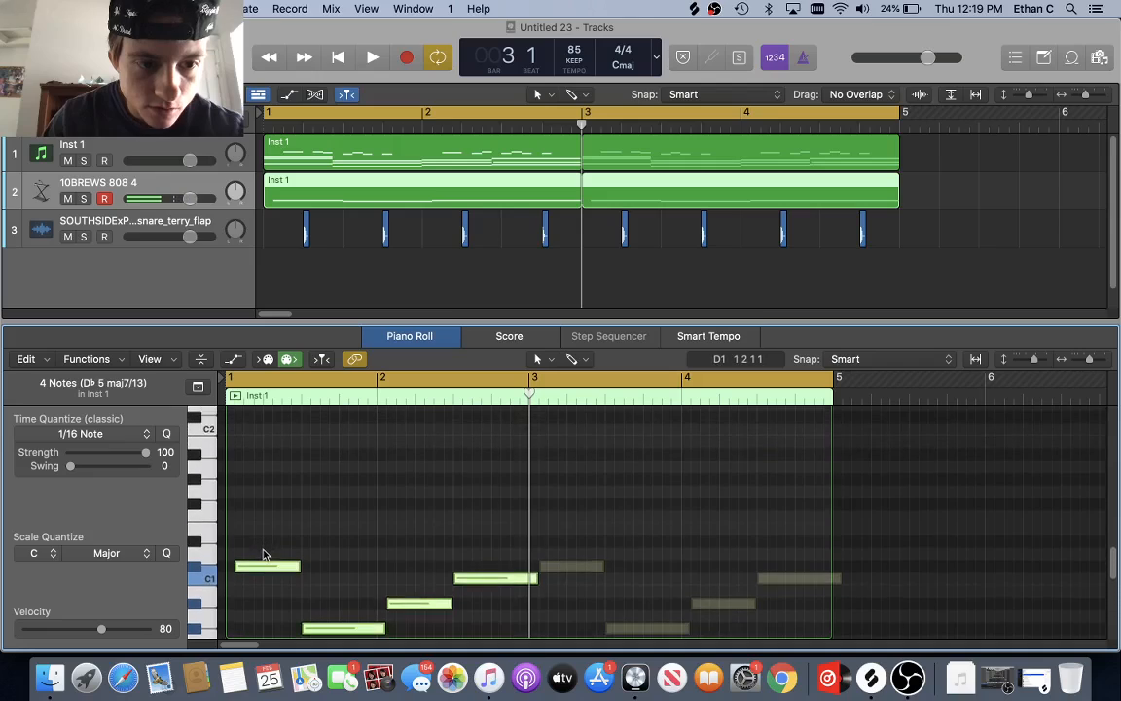
{"action": "scroll", "coordinate": [263, 535], "scroll_direction": "down", "scroll_amount": 3}
{"action": "left_click_drag", "start_coordinate": [260, 512], "coordinate": [250, 628]}
{"action": "scroll", "coordinate": [252, 525], "scroll_direction": "down", "scroll_amount": 2}
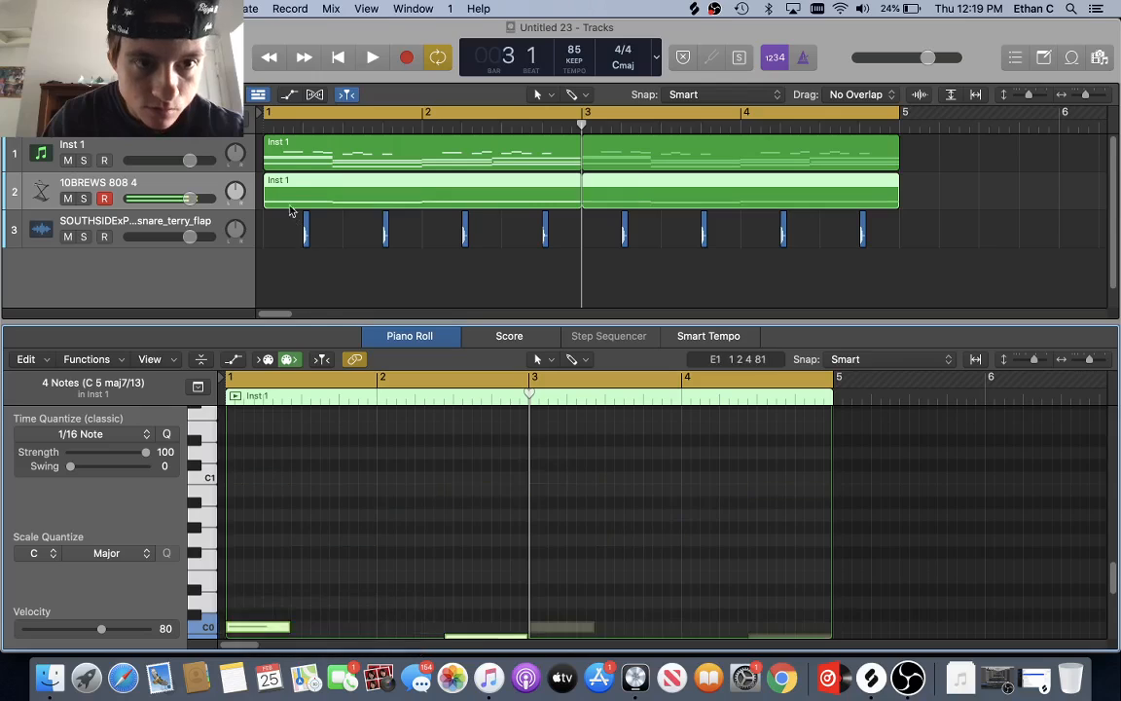
- Compare the bass notes of the original Inst 1 region with the lowered notes in the 808 region
{"action": "left_click", "coordinate": [297, 160]}
{"action": "scroll", "coordinate": [347, 504], "scroll_direction": "down", "scroll_amount": 2}
{"action": "scroll", "coordinate": [347, 504], "scroll_direction": "down", "scroll_amount": 3}
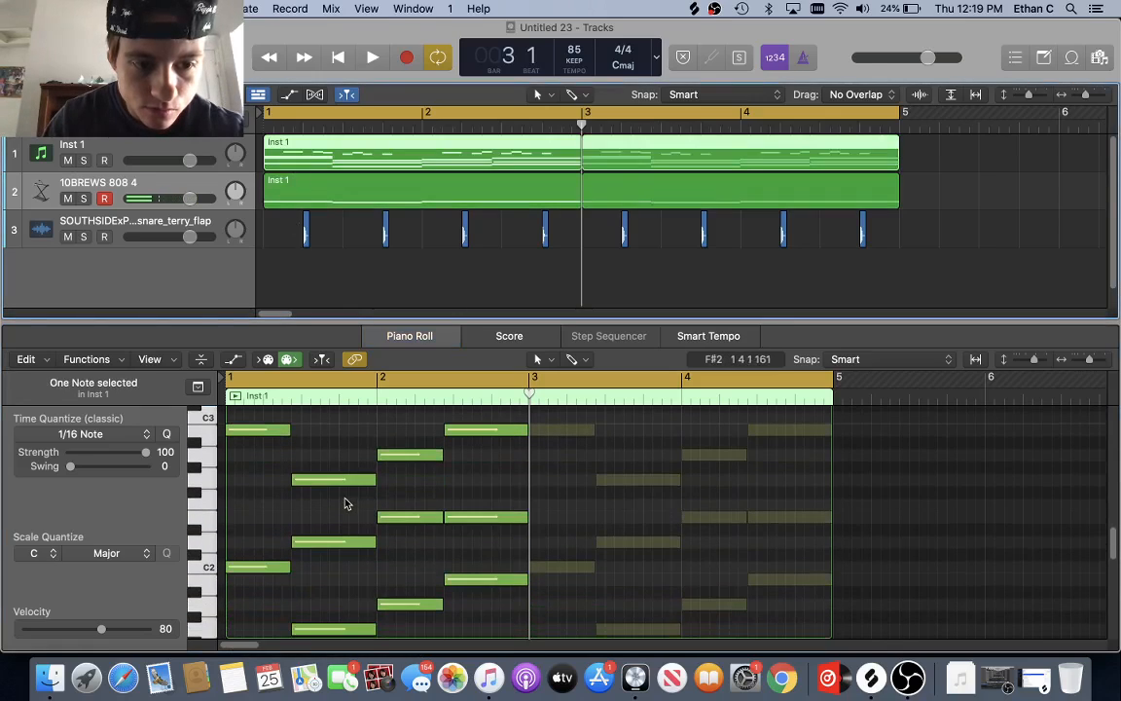
{"action": "left_click", "coordinate": [324, 201]}
{"action": "scroll", "coordinate": [259, 491], "scroll_direction": "down", "scroll_amount": 1}
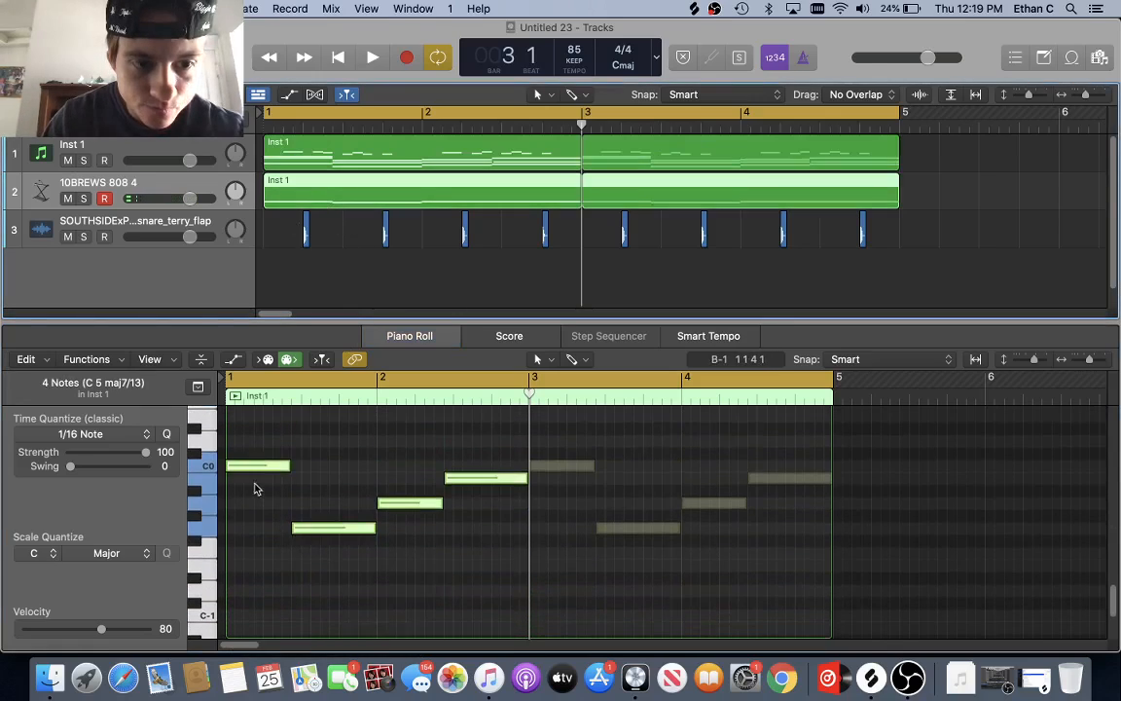
- Play the loop to hear how the lowered 808 notes sit with the melody and snares
{"action": "left_click", "coordinate": [204, 616]}
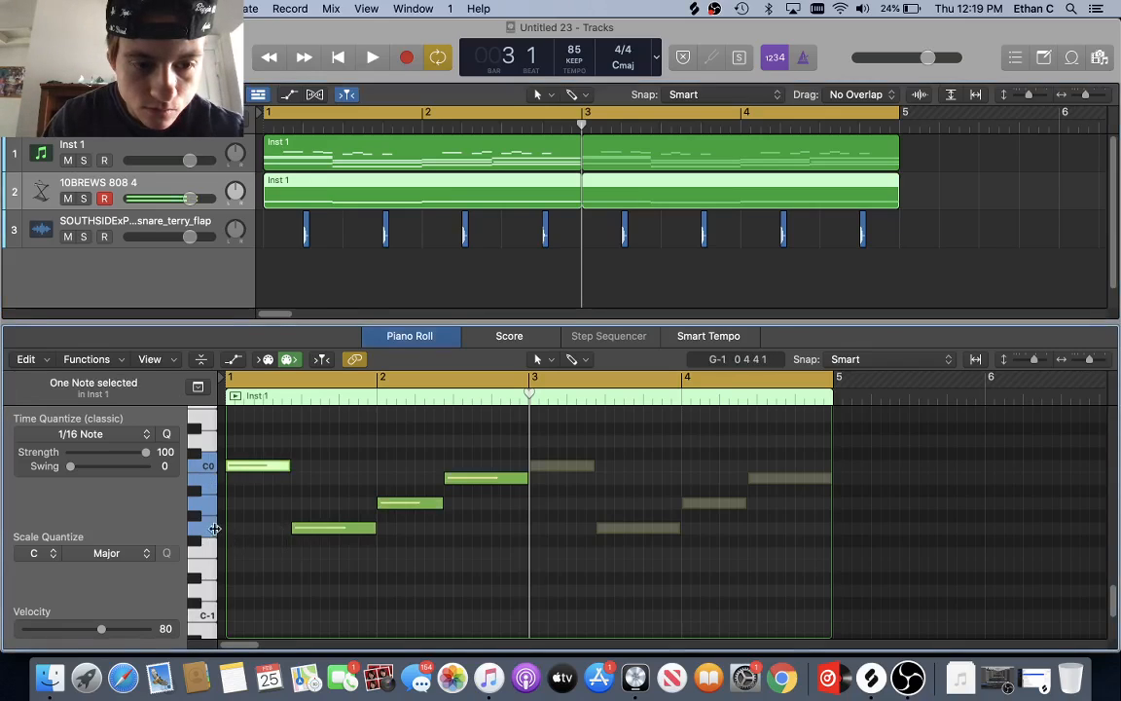
{"action": "scroll", "coordinate": [214, 529], "scroll_direction": "up", "scroll_amount": 4}
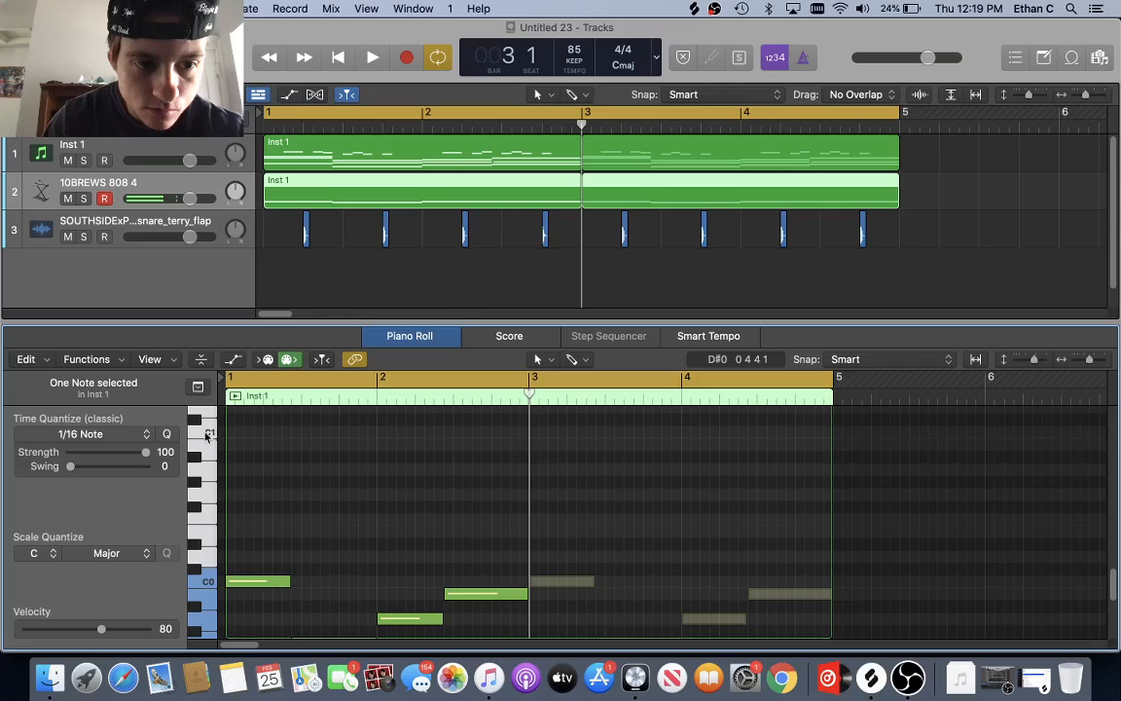
{"action": "scroll", "coordinate": [292, 526], "scroll_direction": "down", "scroll_amount": 3}
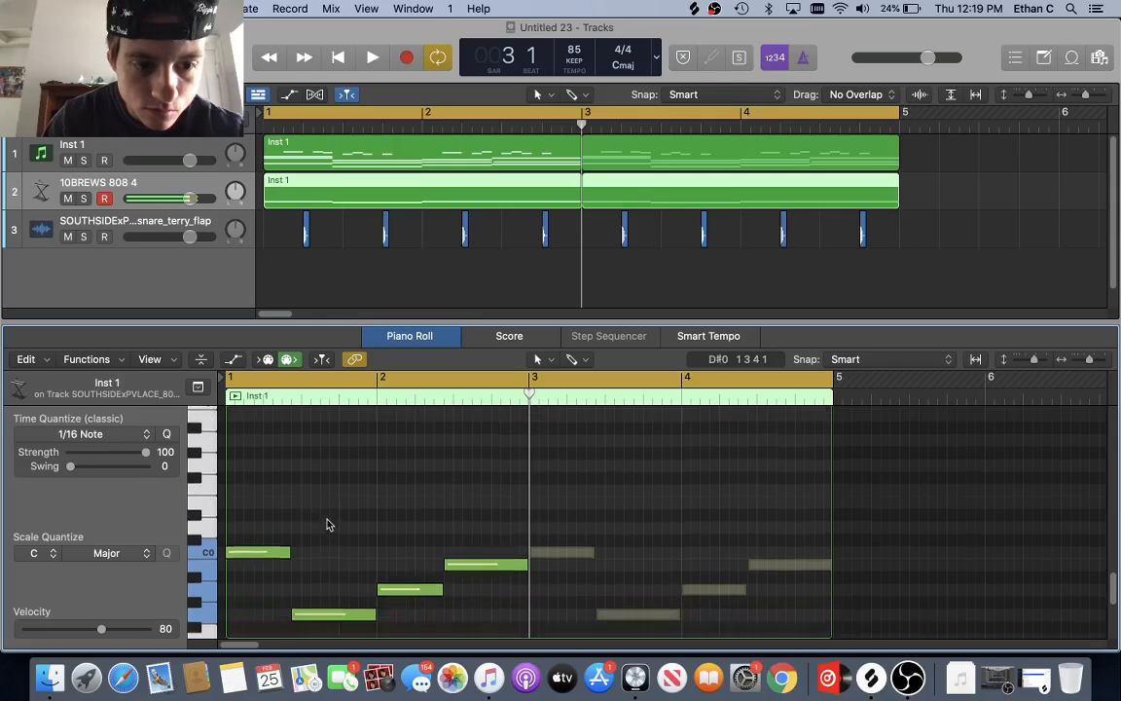
{"action": "key", "text": "space"}
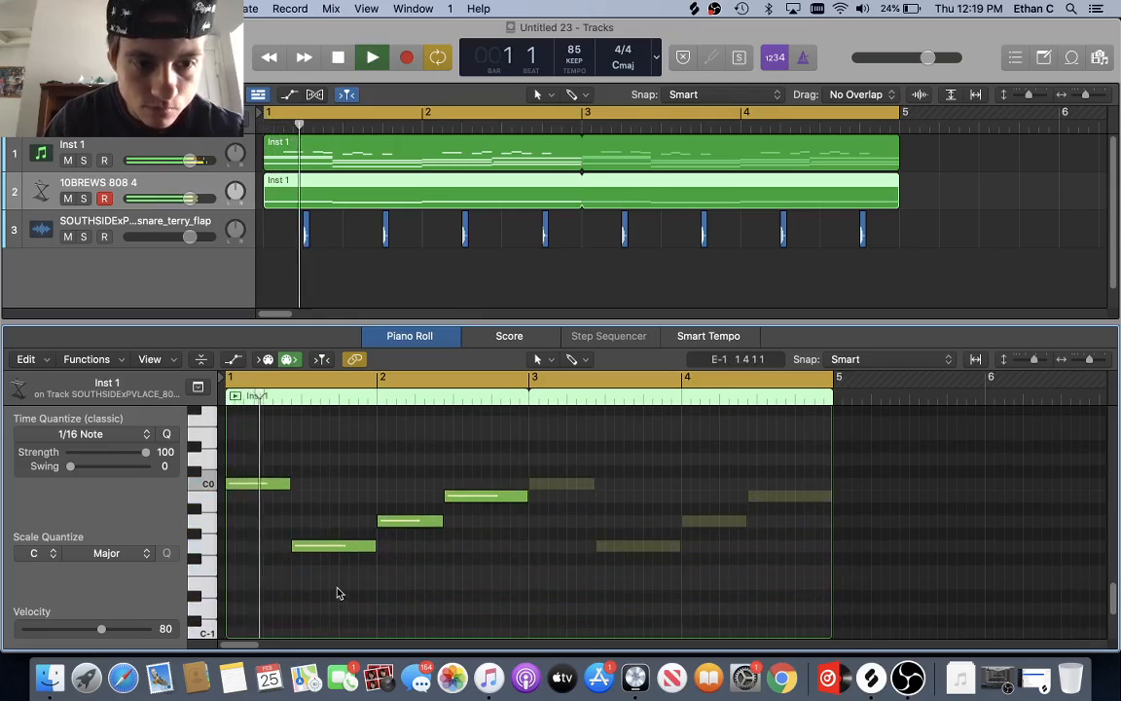
{"action": "scroll", "coordinate": [335, 589], "scroll_direction": "up", "scroll_amount": 4}
{"action": "scroll", "coordinate": [333, 589], "scroll_direction": "left", "scroll_amount": 1}
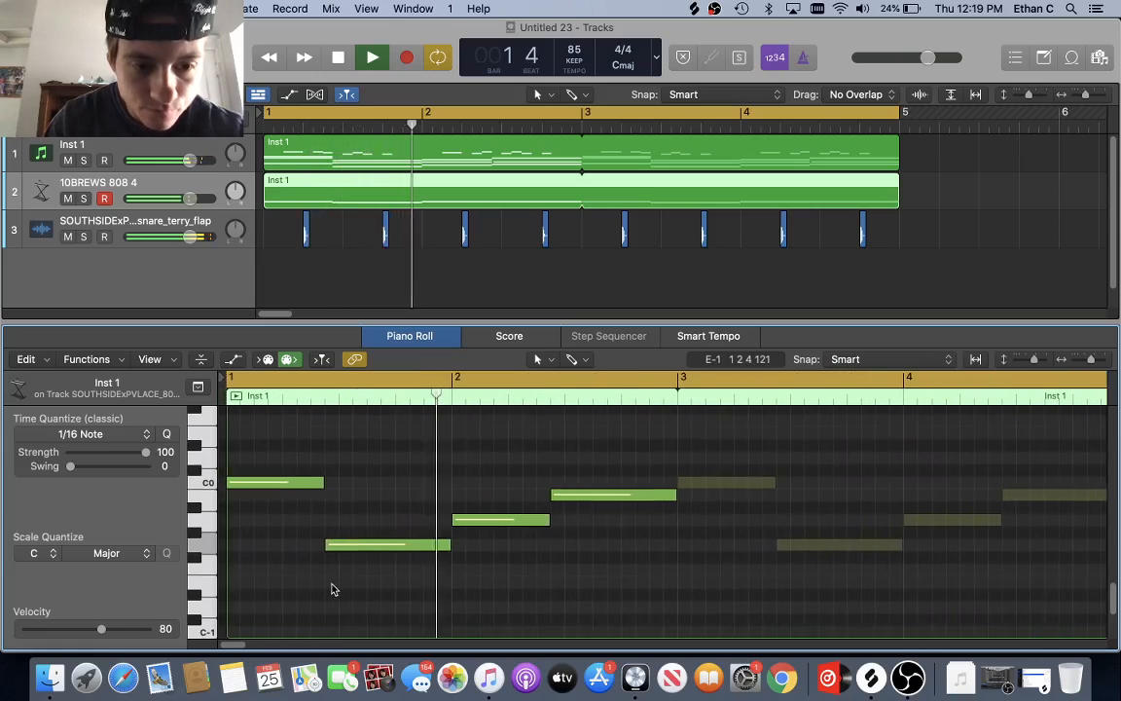
{"action": "key", "text": "space"}
{"action": "key", "text": "space"}
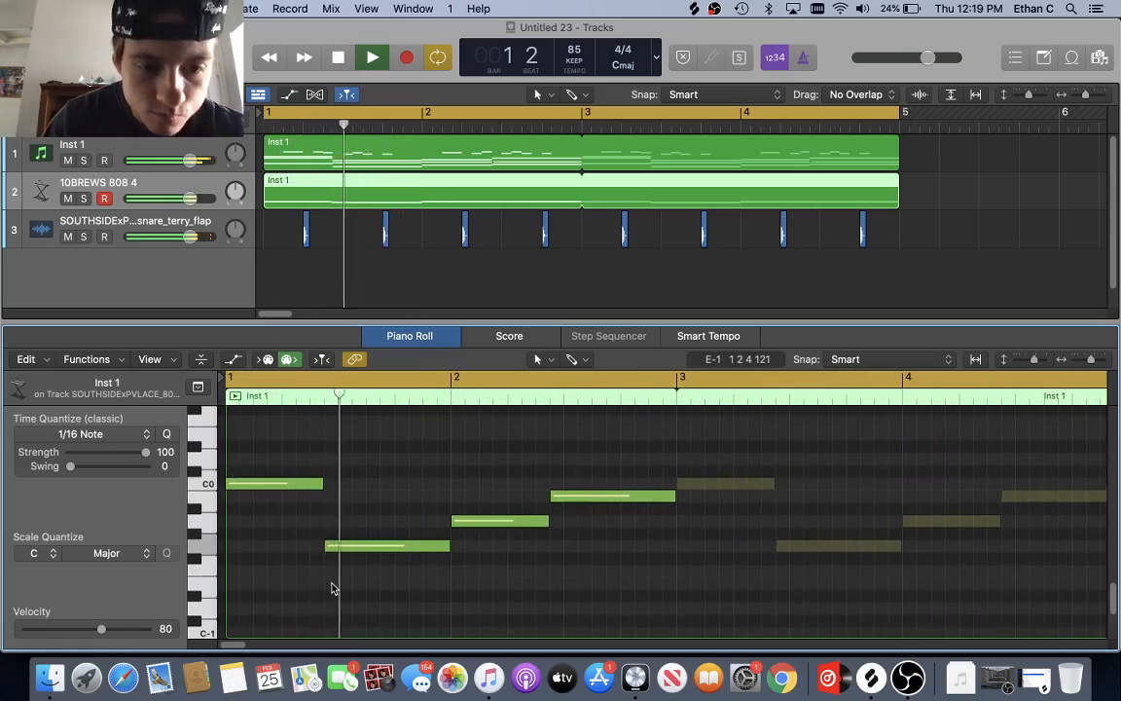
{"action": "key", "text": "space"}
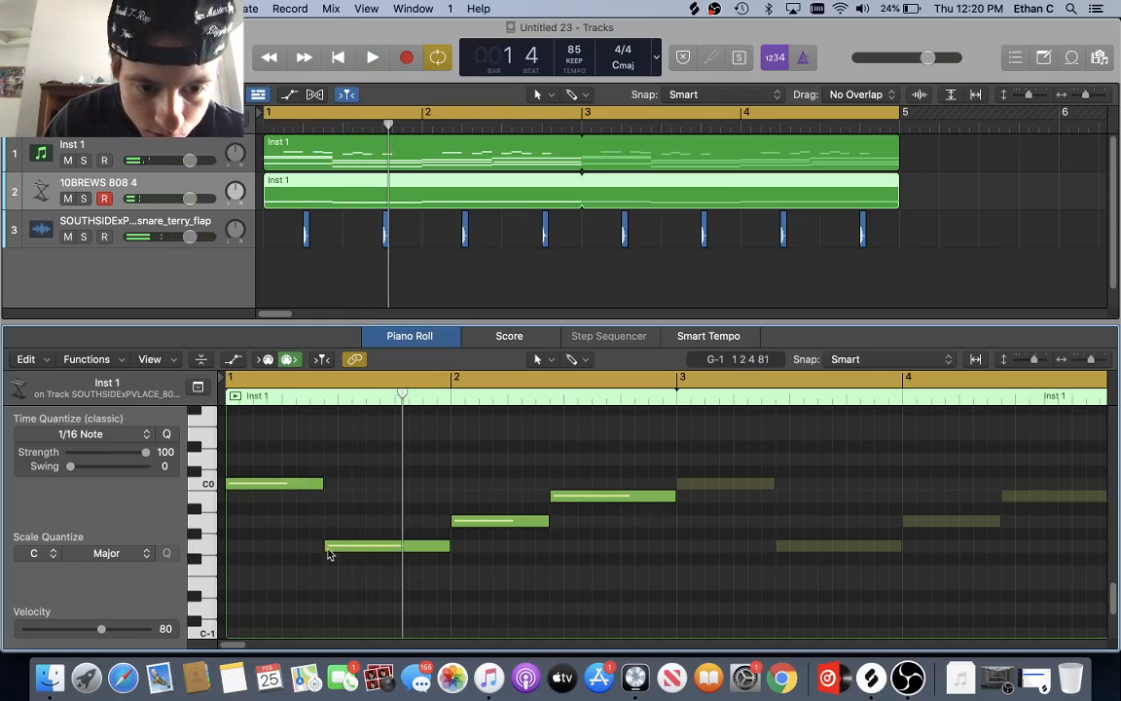
- Trim the start of the G-1 note to the second sixteenth of beat 3 in bar 1 and raise the 808 track's volume
{"action": "left_click_drag", "start_coordinate": [328, 549], "coordinate": [352, 551]}
{"action": "key", "text": "space"}
{"action": "key", "text": "space"}
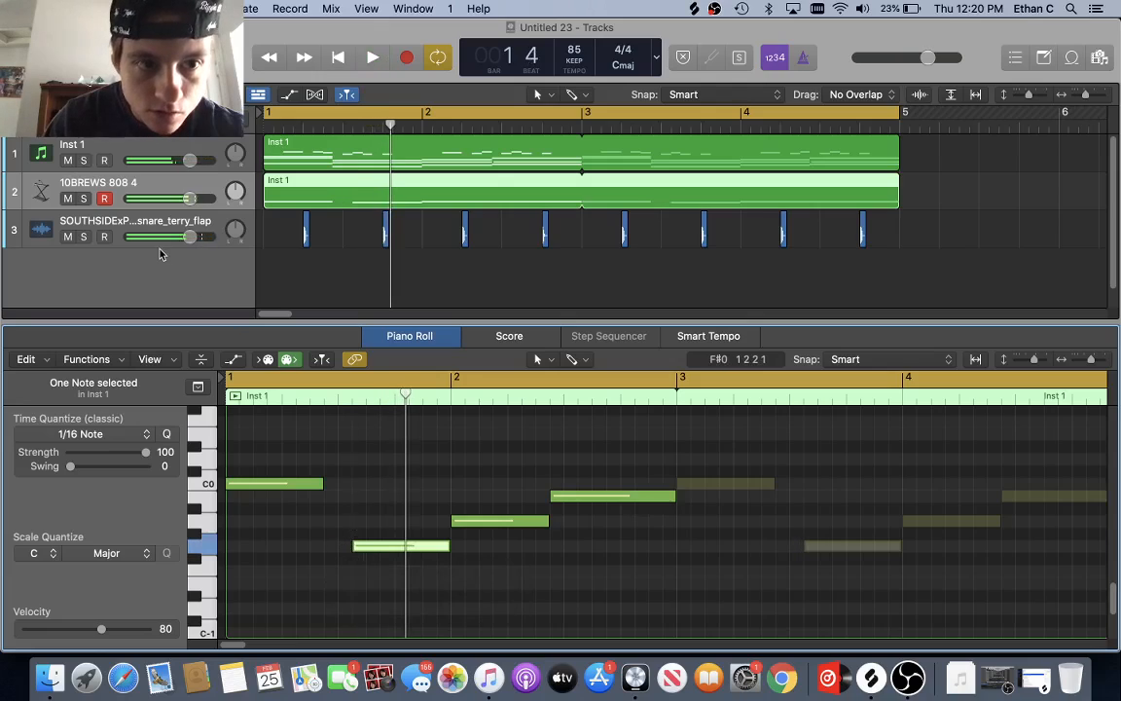
{"action": "key", "text": "space"}
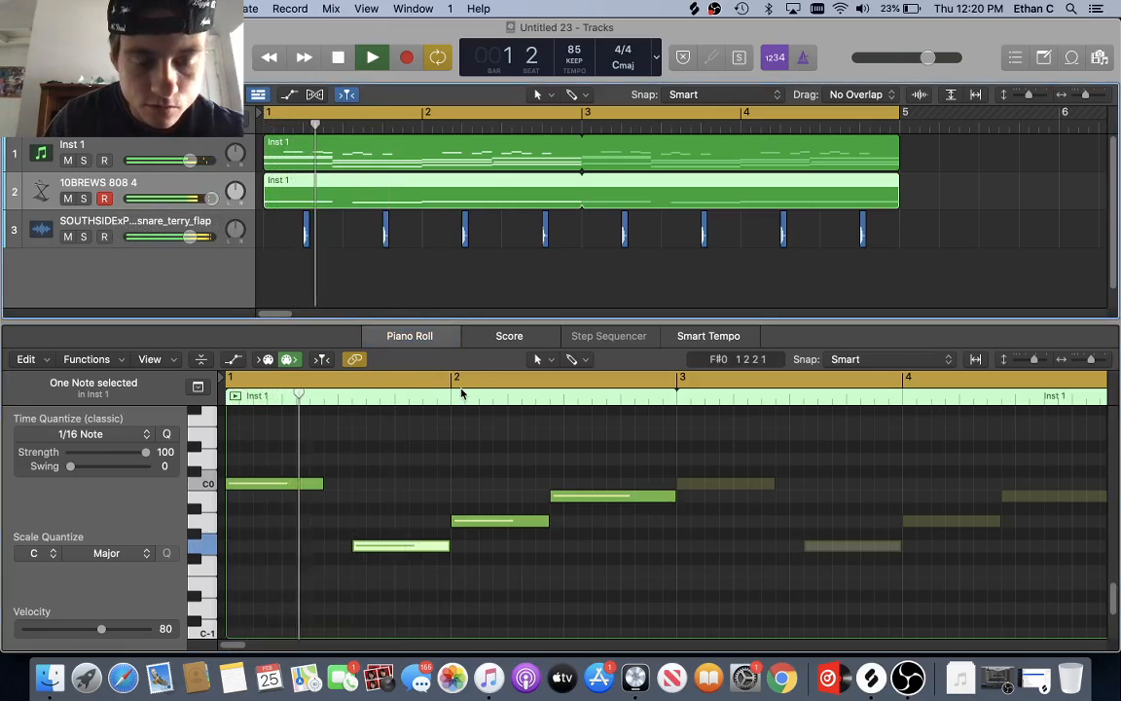
{"action": "key", "text": "space"}
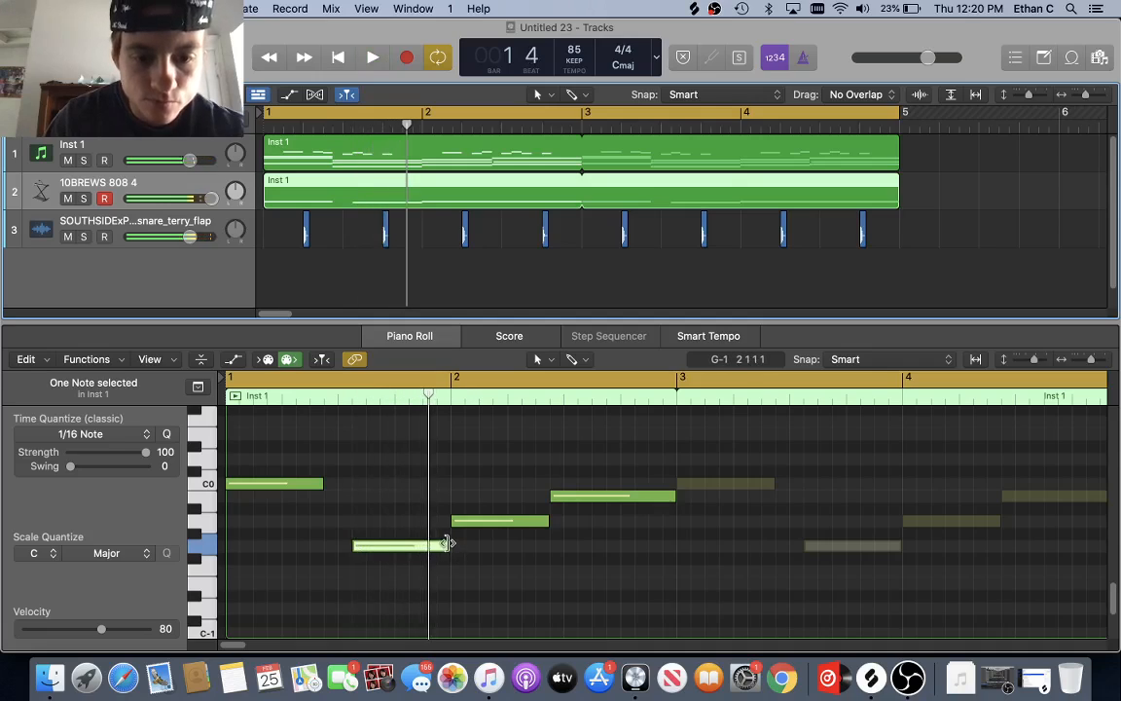
- Shorten the G-1 note in bar 1 to one beat and add a second G-1 note filling the gap to bar 2
{"action": "mouse_move", "coordinate": [448, 543]}
{"action": "left_mouse_down"}
{"action": "mouse_move", "coordinate": [388, 546]}
{"action": "mouse_move", "coordinate": [461, 551]}
{"action": "mouse_move", "coordinate": [451, 551]}
{"action": "left_mouse_up"}
{"action": "left_click", "coordinate": [413, 549]}
{"action": "key", "text": "space"}
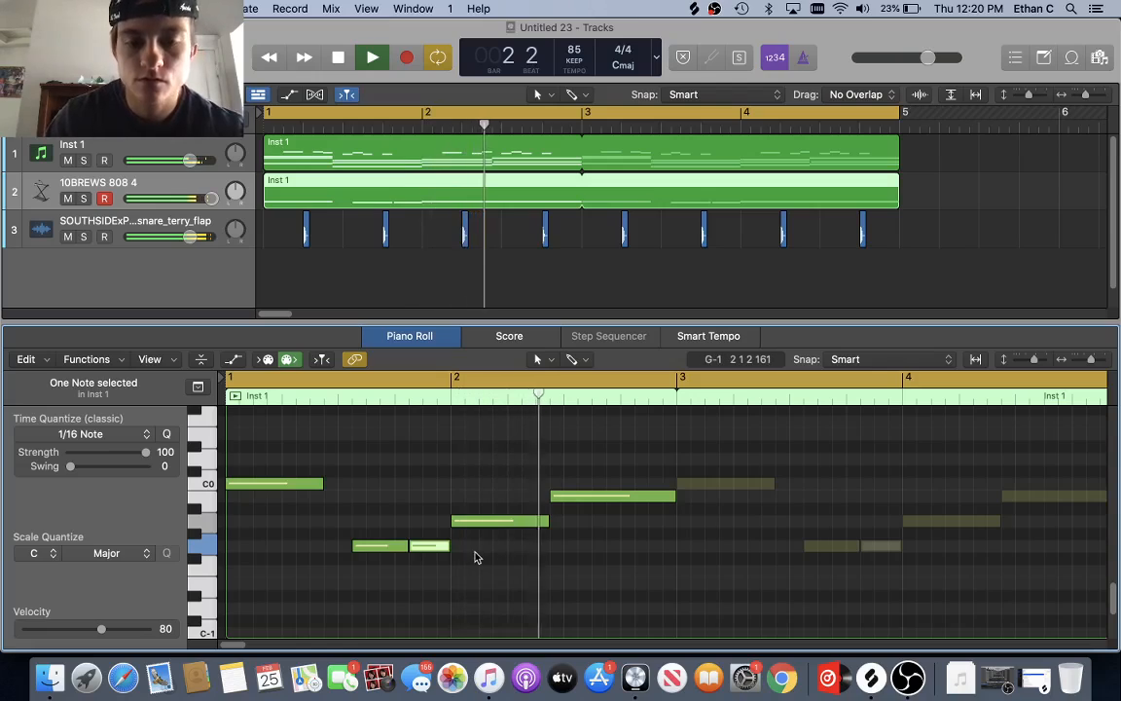
{"action": "key", "text": "space"}
- Turn the A-1 note in bar 2 into three consecutive A-1 notes, each three sixteenths long
{"action": "left_click_drag", "start_coordinate": [548, 520], "coordinate": [490, 529]}
{"action": "left_click", "coordinate": [498, 524], "text": "super"}
{"action": "key", "text": "space"}
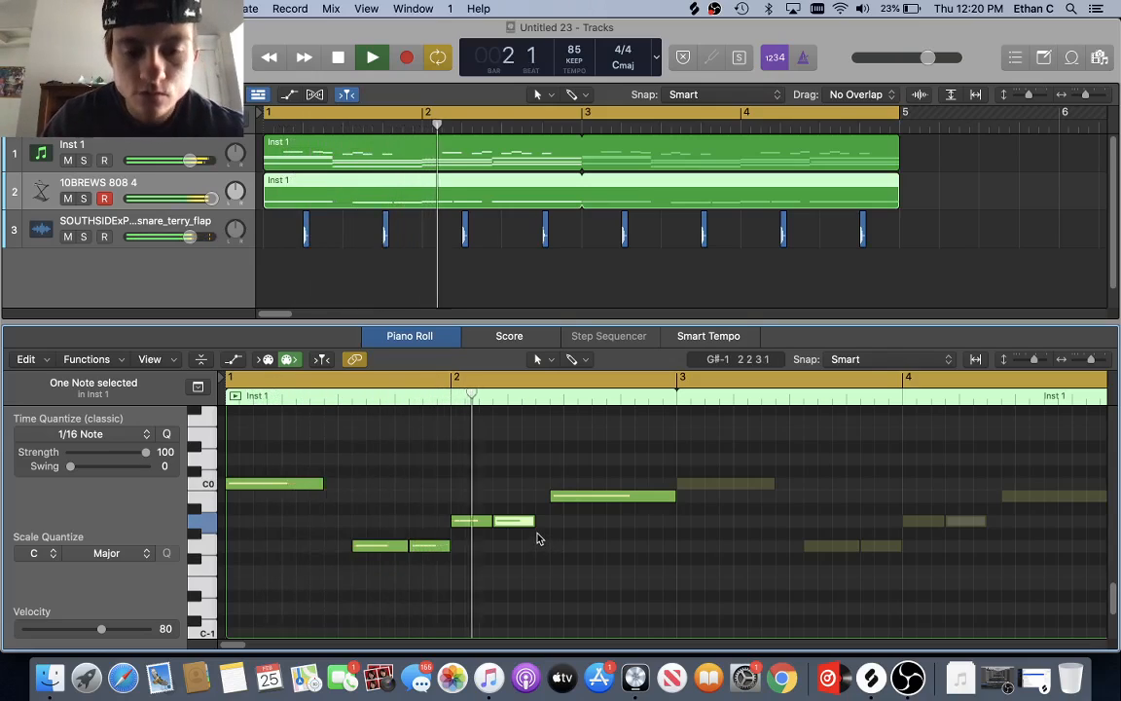
{"action": "key", "text": "space"}
{"action": "left_click", "coordinate": [560, 524], "text": "super"}
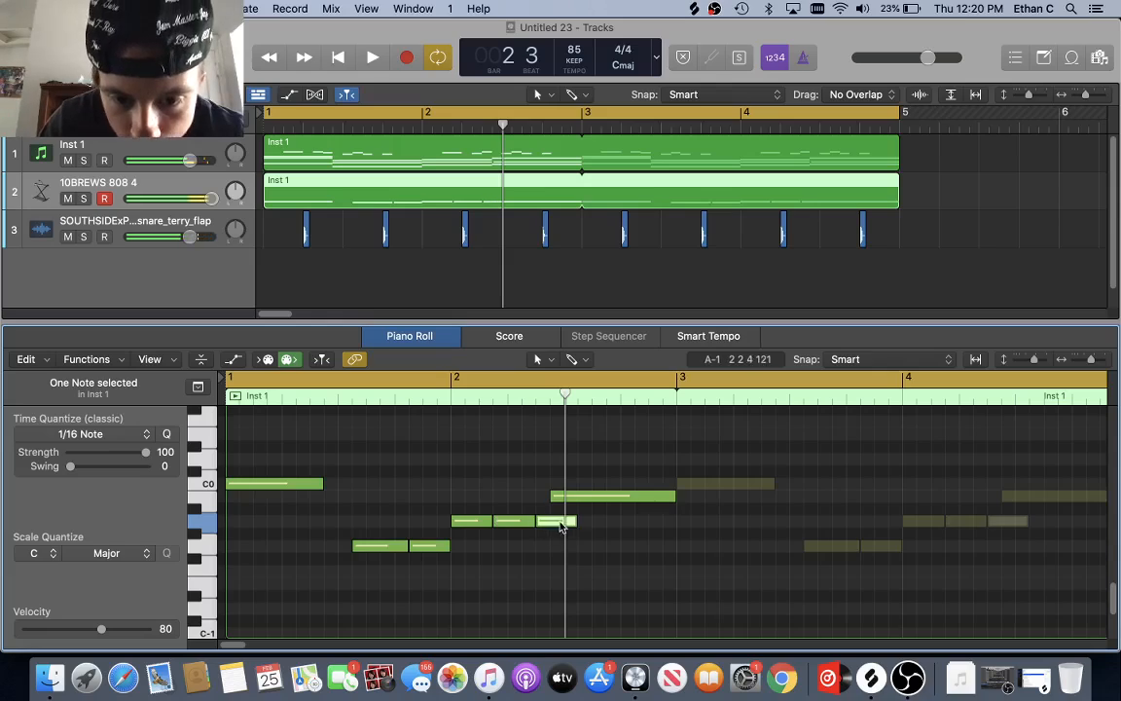
- Start the B-1 note where the third A-1 note ends and turn it into three consecutive eighth-note hits
{"action": "left_click_drag", "start_coordinate": [554, 497], "coordinate": [579, 500]}
{"action": "left_click_drag", "start_coordinate": [671, 495], "coordinate": [605, 512]}
{"action": "left_click", "coordinate": [621, 497], "text": "super"}
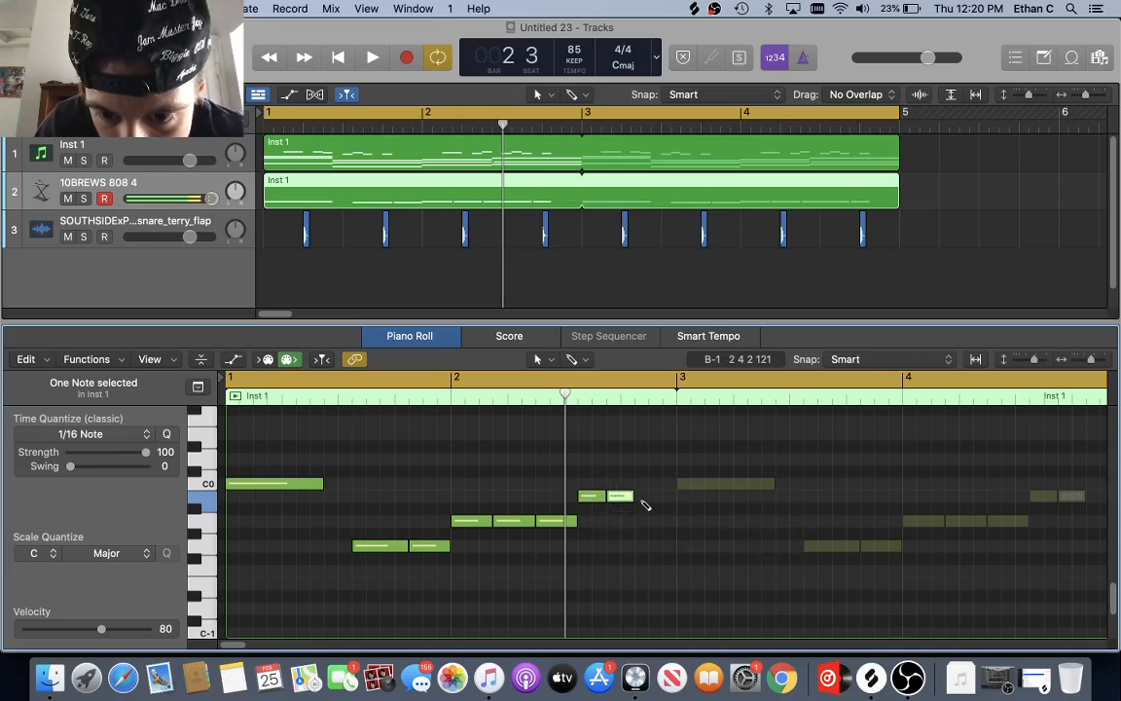
{"action": "left_click", "coordinate": [645, 498], "text": "super"}
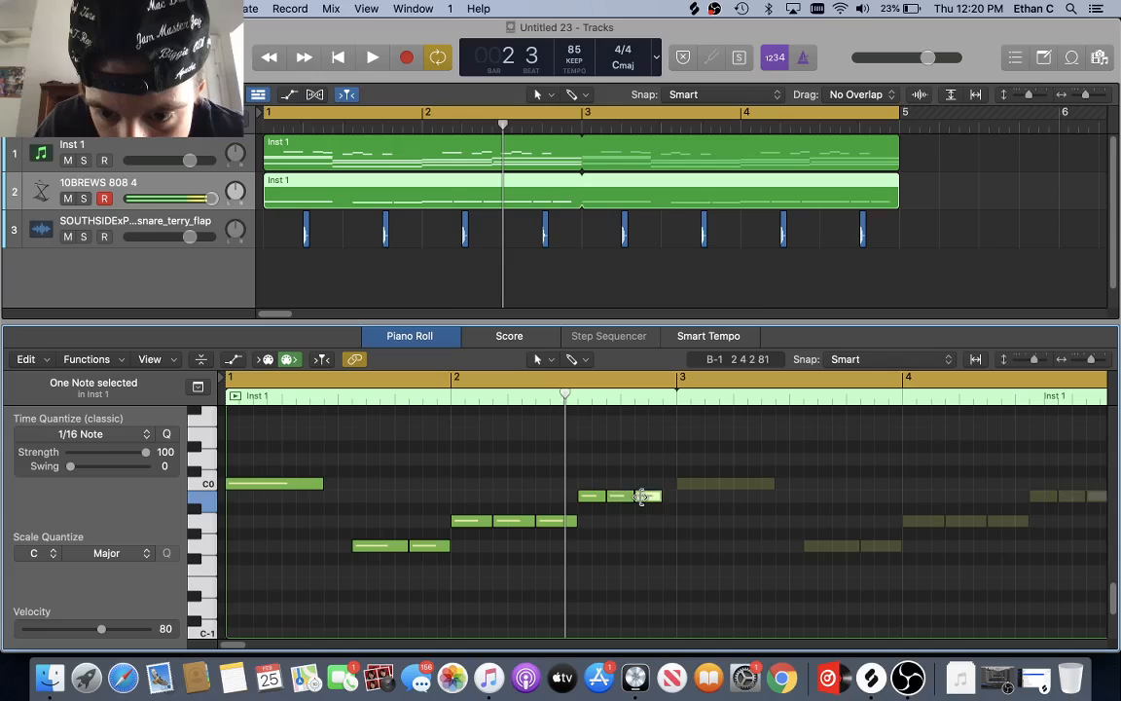
{"action": "key", "text": "Return"}
{"action": "key", "text": "space"}
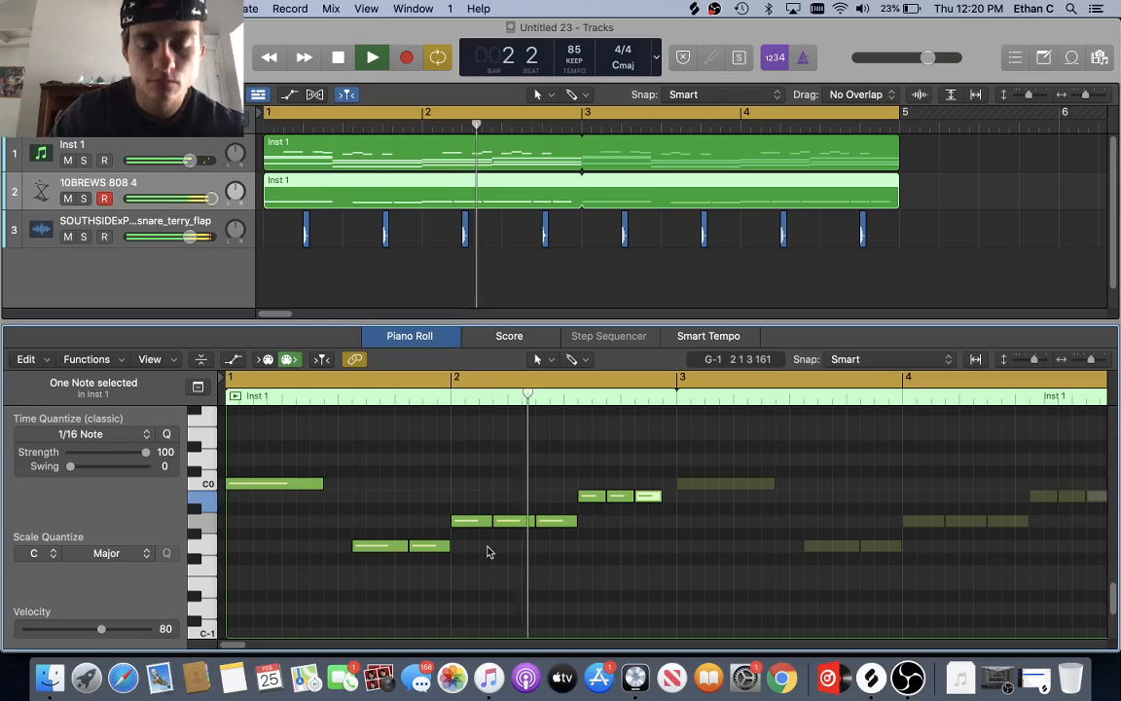
{"action": "key", "text": "space"}
- Extend the second G-1 note one sixteenth past the start of bar 2 and start the first A-1 note there
{"action": "left_click_drag", "start_coordinate": [454, 522], "coordinate": [465, 554]}
{"action": "key", "text": "space"}
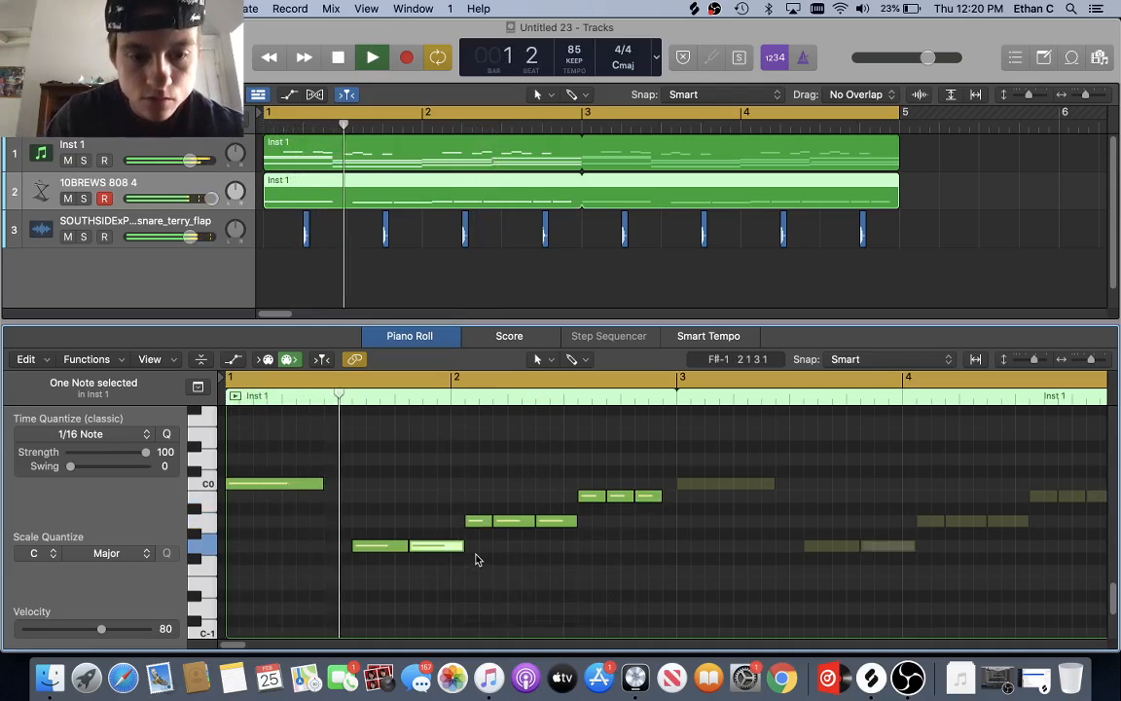
{"action": "key", "text": "space"}
{"action": "key", "text": "space"}
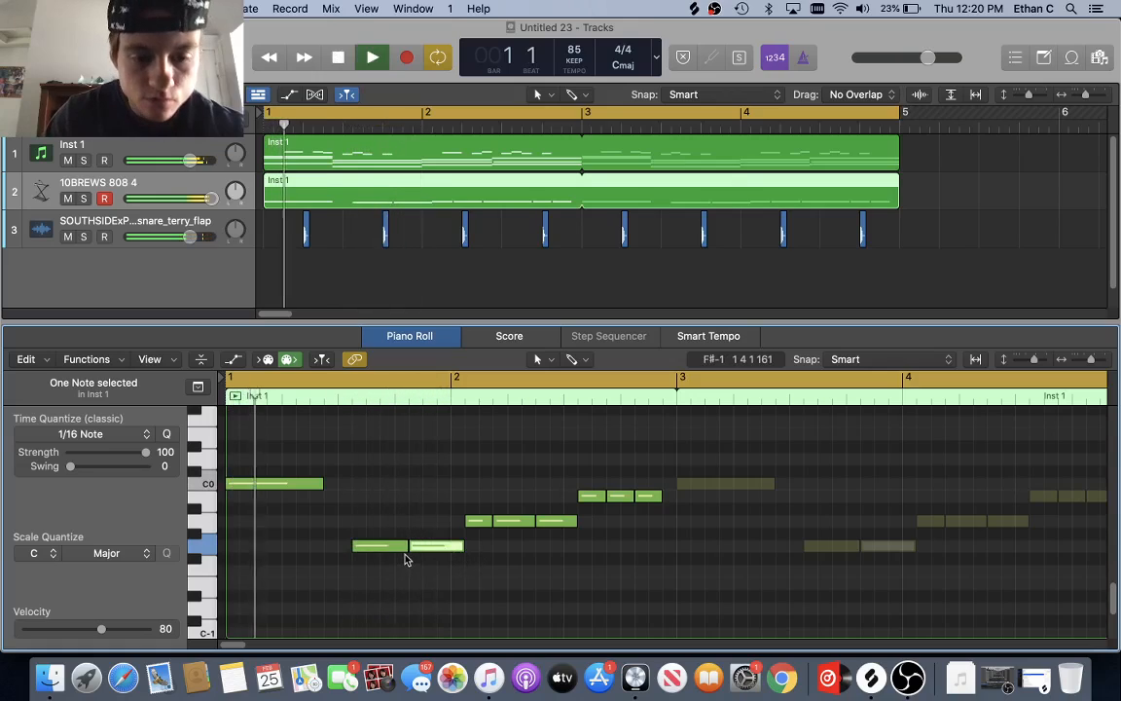
{"action": "key", "text": "space"}
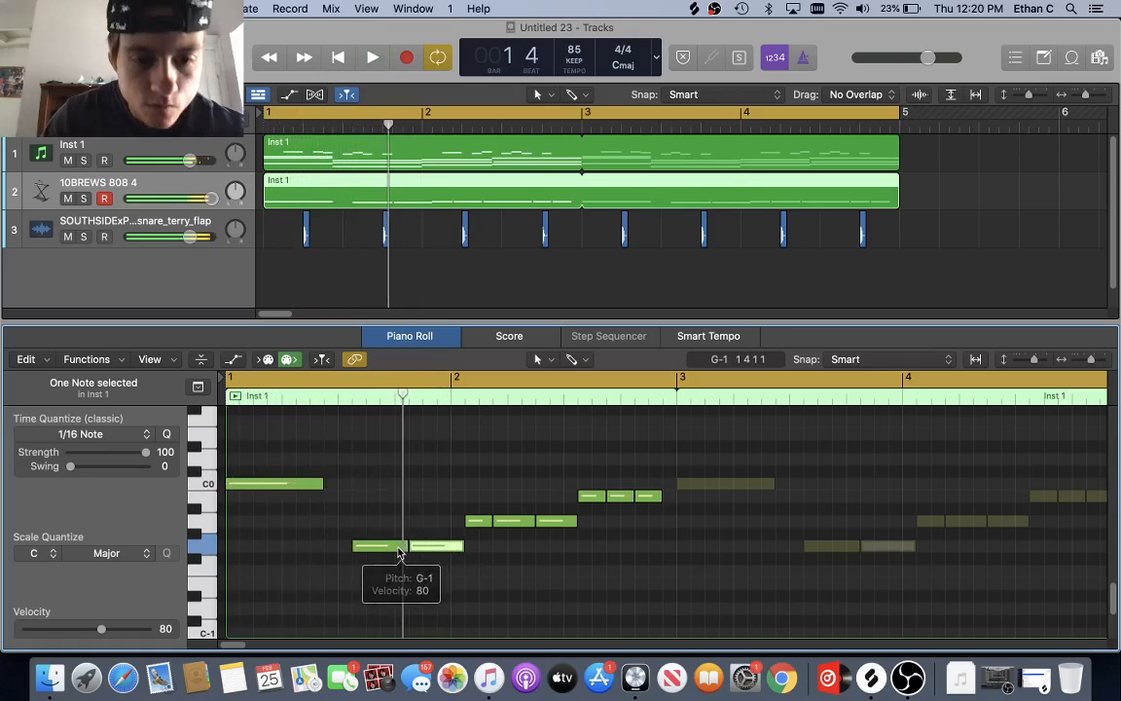
- Shorten the first G-1 note to an eighth note and move the second G-1 note directly behind it
{"action": "mouse_move", "coordinate": [407, 551]}
{"action": "left_mouse_down"}
{"action": "mouse_move", "coordinate": [379, 557]}
{"action": "mouse_move", "coordinate": [408, 547]}
{"action": "left_mouse_up"}
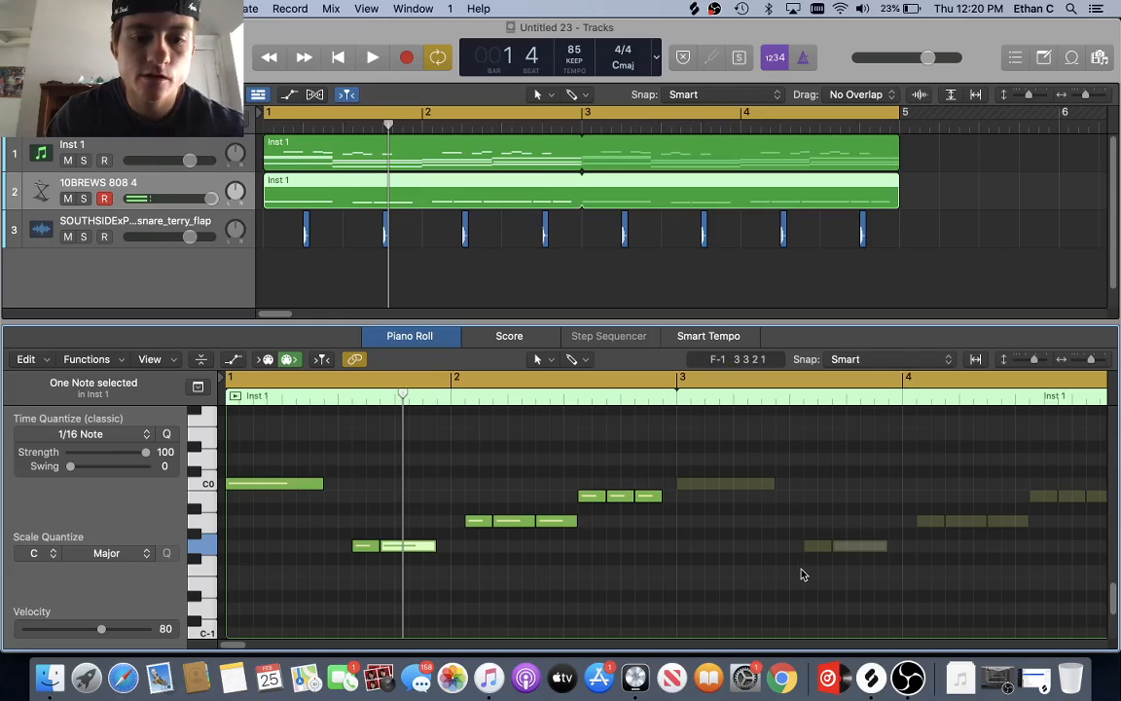
{"action": "key", "text": "space"}
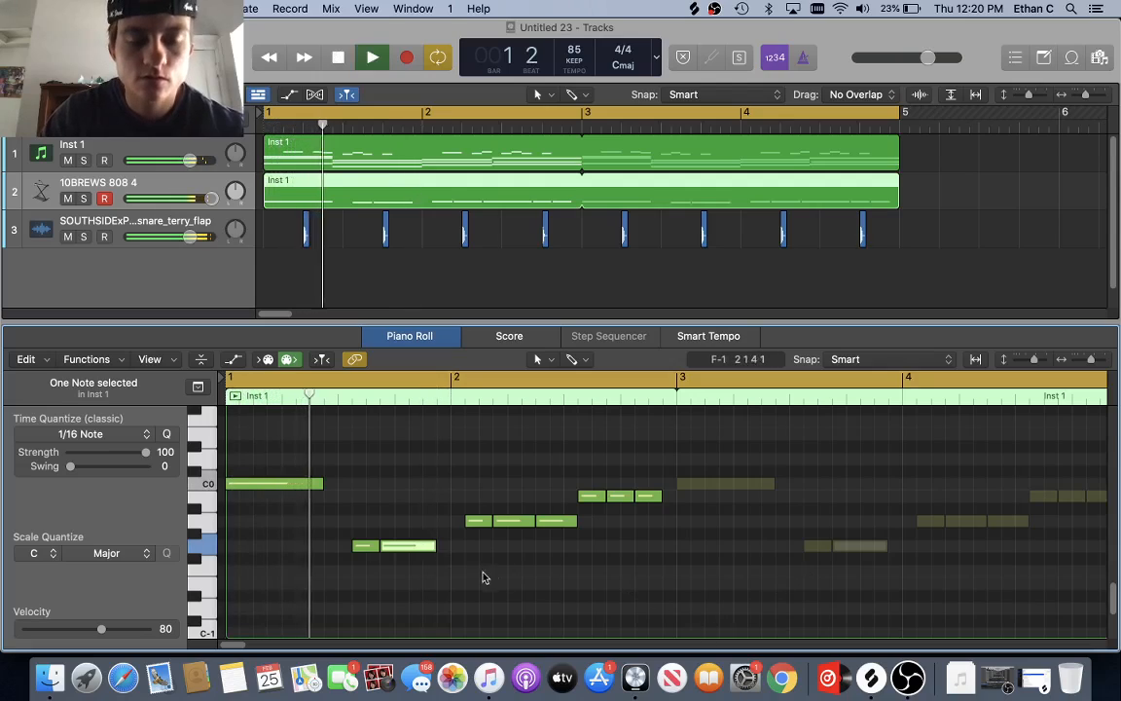
{"action": "key", "text": "space"}
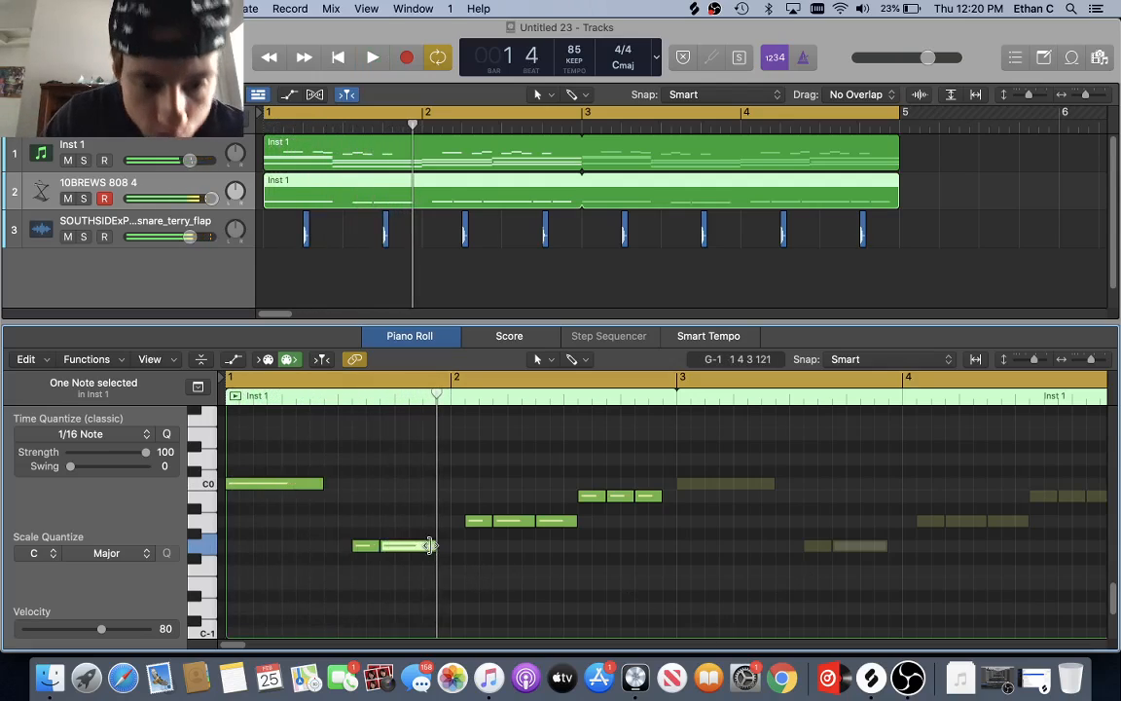
- Shorten the second G-1 note and add a third G-1 note reaching the first A-1 note, checking it in playback
{"action": "left_click_drag", "start_coordinate": [418, 553], "coordinate": [463, 553]}
{"action": "key", "text": "space"}
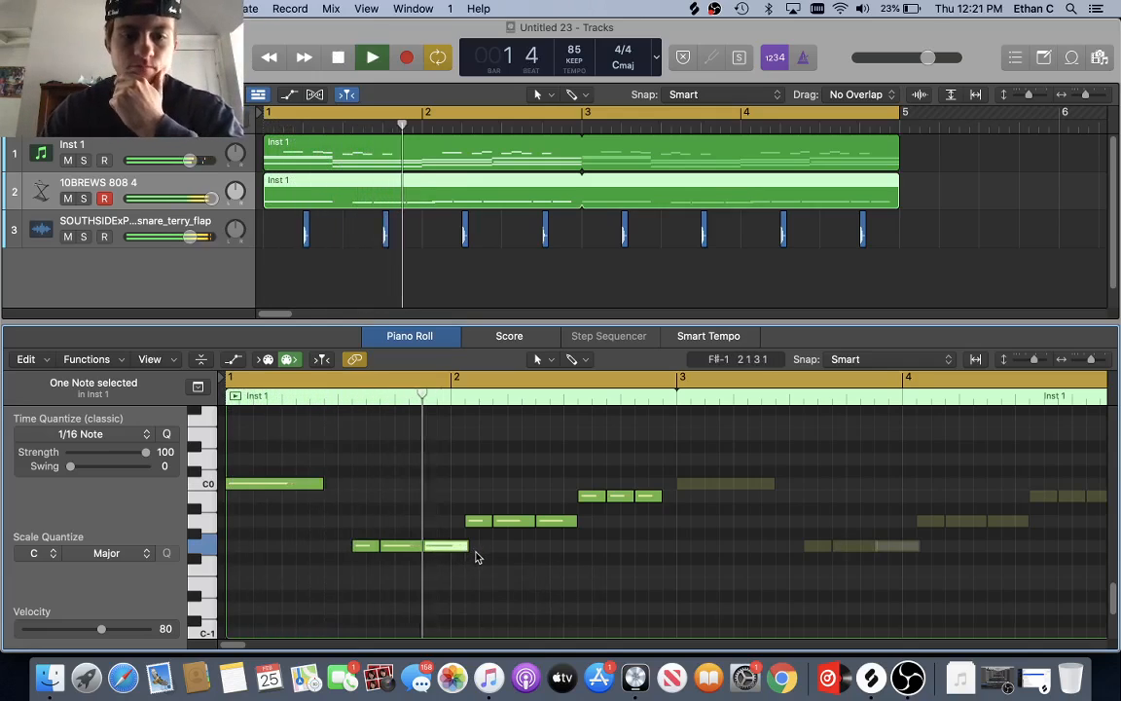
{"action": "key", "text": "space"}
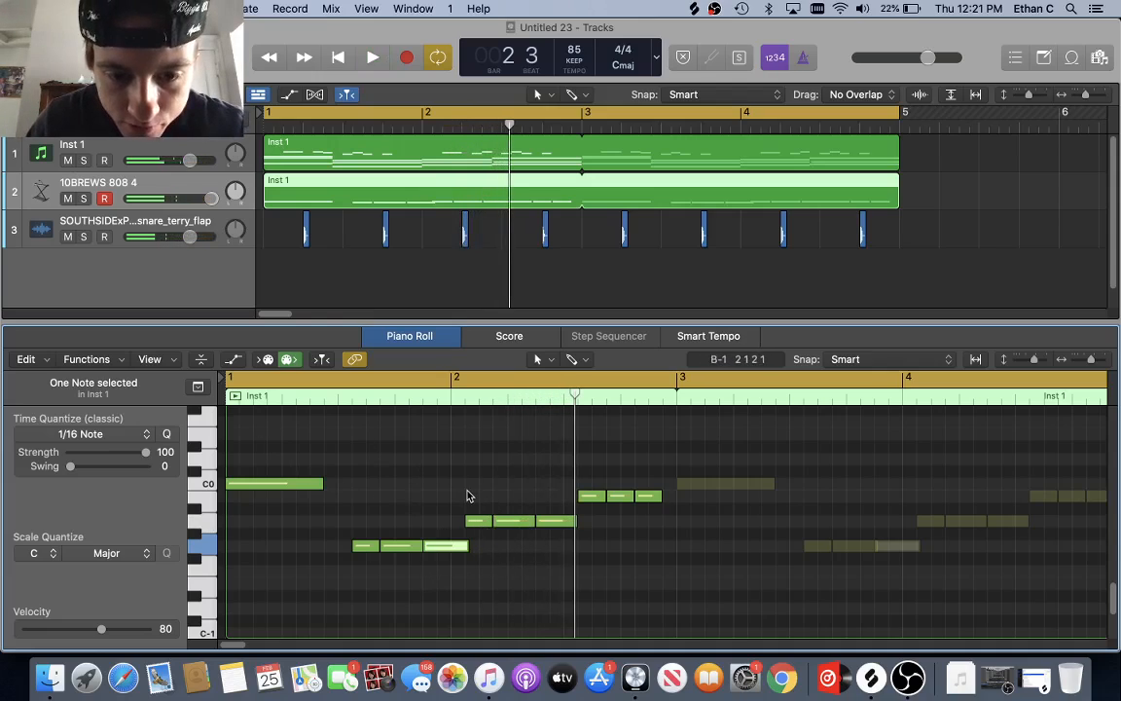
{"action": "key", "text": "space"}
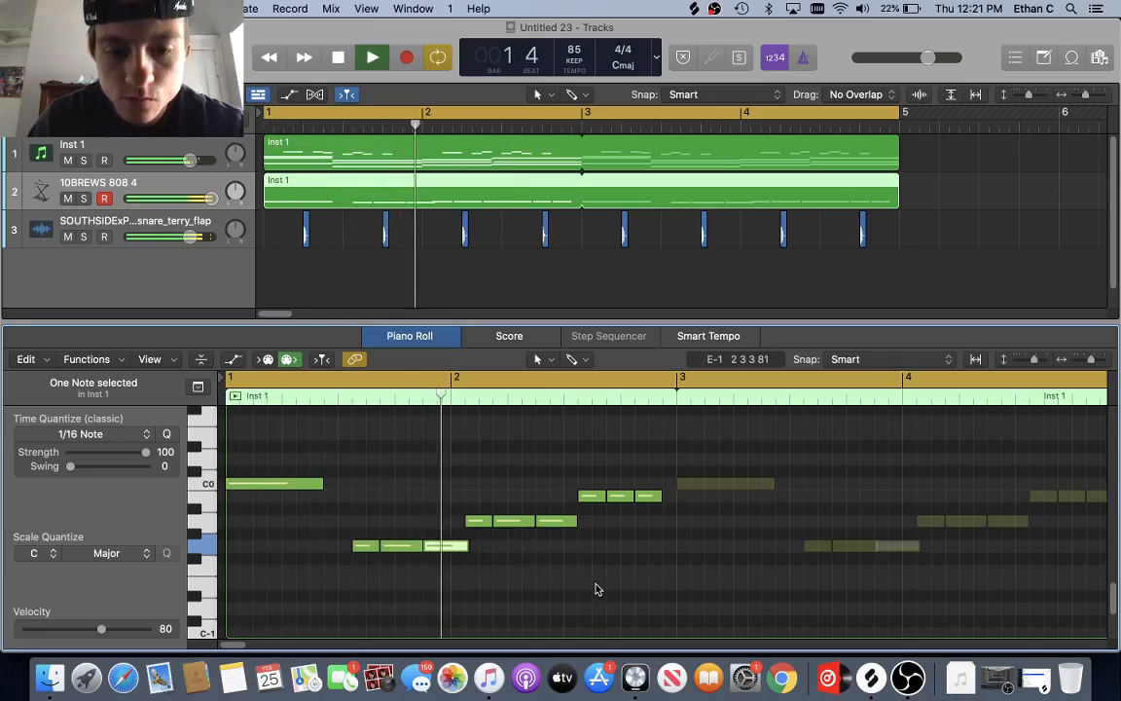
{"action": "key", "text": "space"}
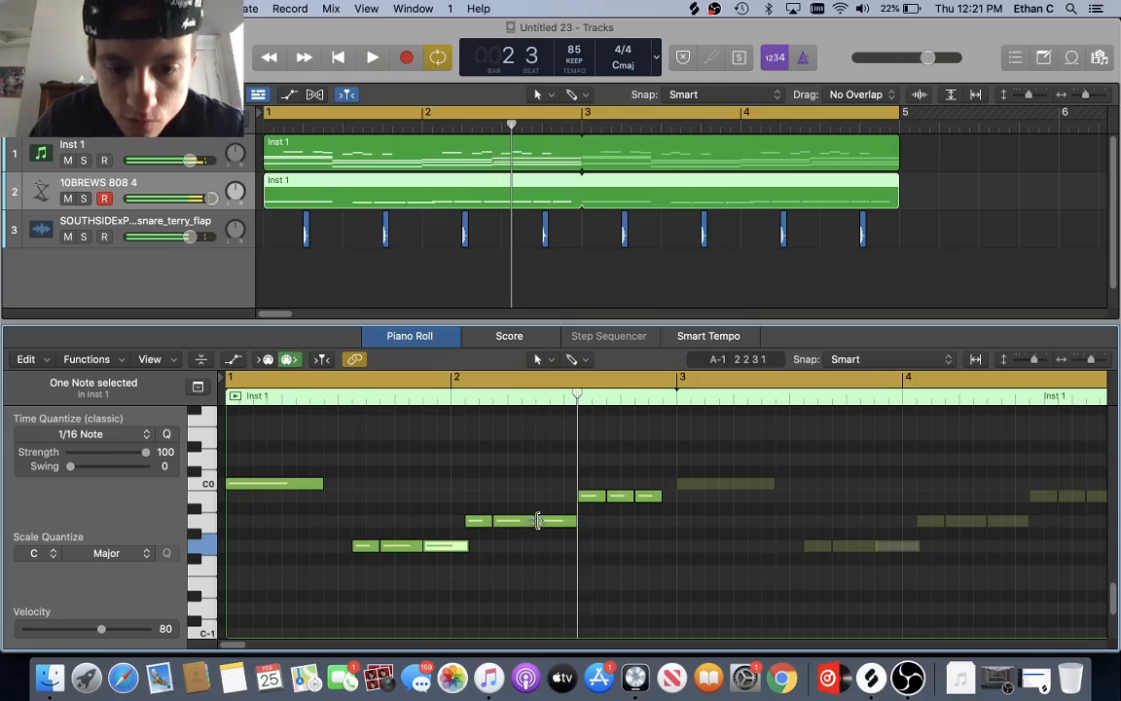
- Lengthen the second A-1 note to one beat and shorten the third A-1 note to an eighth note
{"action": "left_click_drag", "start_coordinate": [536, 521], "coordinate": [551, 535]}
{"action": "key", "text": "space"}
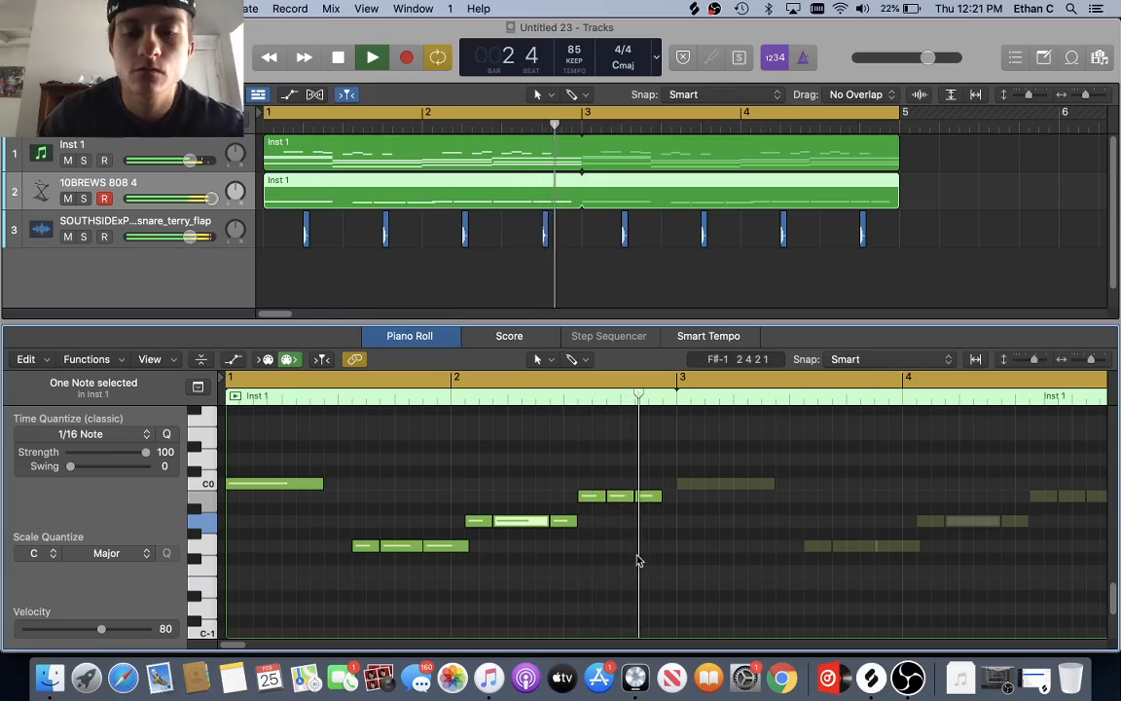
{"action": "key", "text": "space"}
- Shorten the third B-1 note to a sixteenth and add a fourth B-1 eighth note ending at bar 3
{"action": "mouse_move", "coordinate": [661, 496]}
{"action": "left_mouse_down"}
{"action": "mouse_move", "coordinate": [646, 504]}
{"action": "mouse_move", "coordinate": [671, 507]}
{"action": "left_mouse_up"}
{"action": "left_click", "coordinate": [656, 498], "text": "super"}
{"action": "key", "text": "space"}
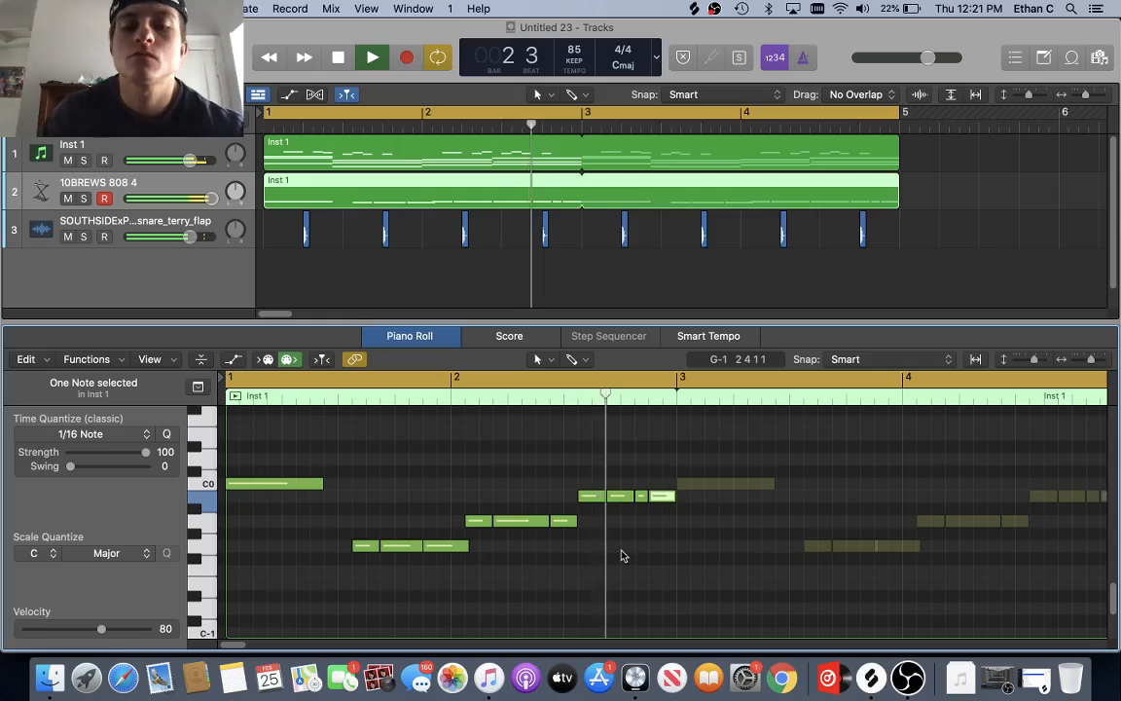
{"action": "key", "text": "space"}
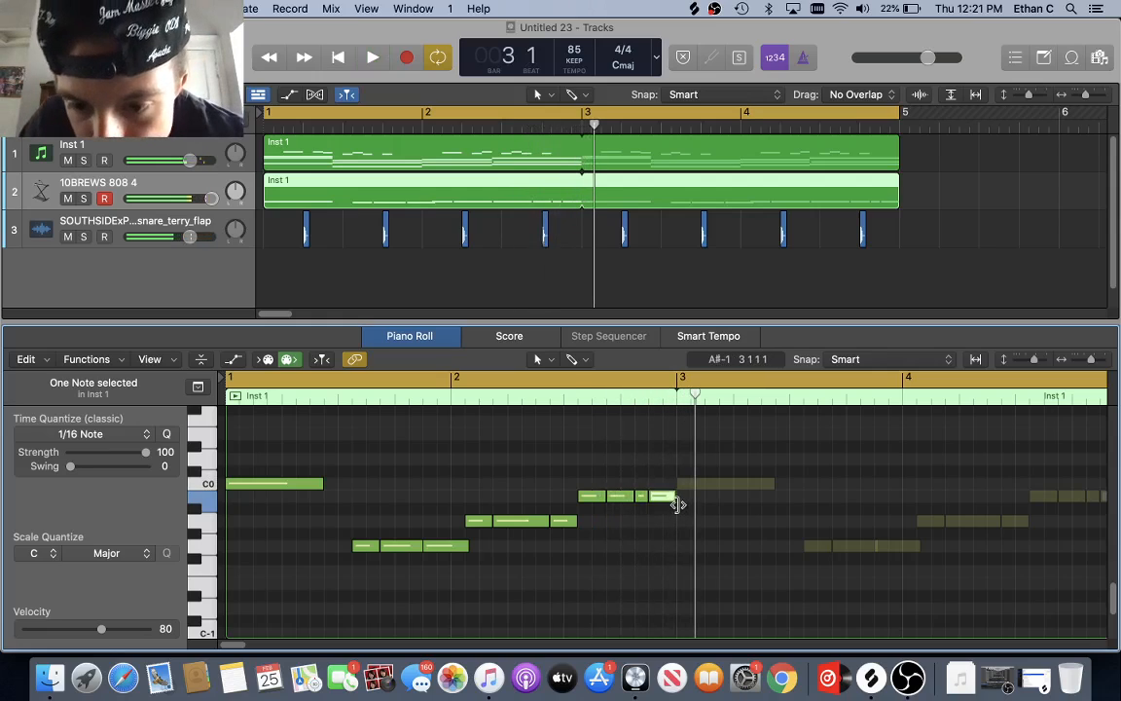
- Shorten the last B-1 note before bar 3 to a sixteenth note
{"action": "scroll", "coordinate": [680, 505], "scroll_direction": "up", "scroll_amount": 3}
{"action": "left_click", "coordinate": [691, 497]}
{"action": "left_click_drag", "start_coordinate": [691, 498], "coordinate": [671, 498]}
{"action": "key", "text": "space"}
{"action": "left_click", "coordinate": [482, 398]}
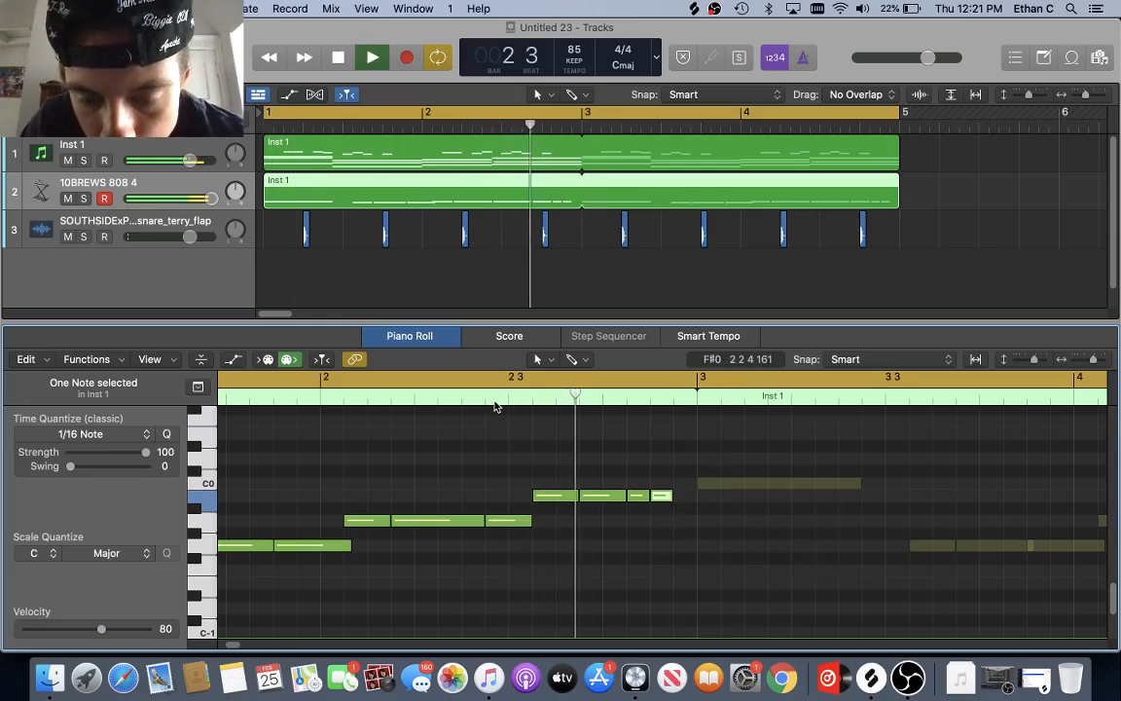
{"action": "key", "text": "space"}
- Turn the last B-1 note into two thirty-second notes, add a closing sixteenth up to bar 3, and play the loop
{"action": "left_click_drag", "start_coordinate": [668, 497], "coordinate": [692, 516]}
{"action": "left_click", "coordinate": [681, 500], "text": "super"}
{"action": "key", "text": "space"}
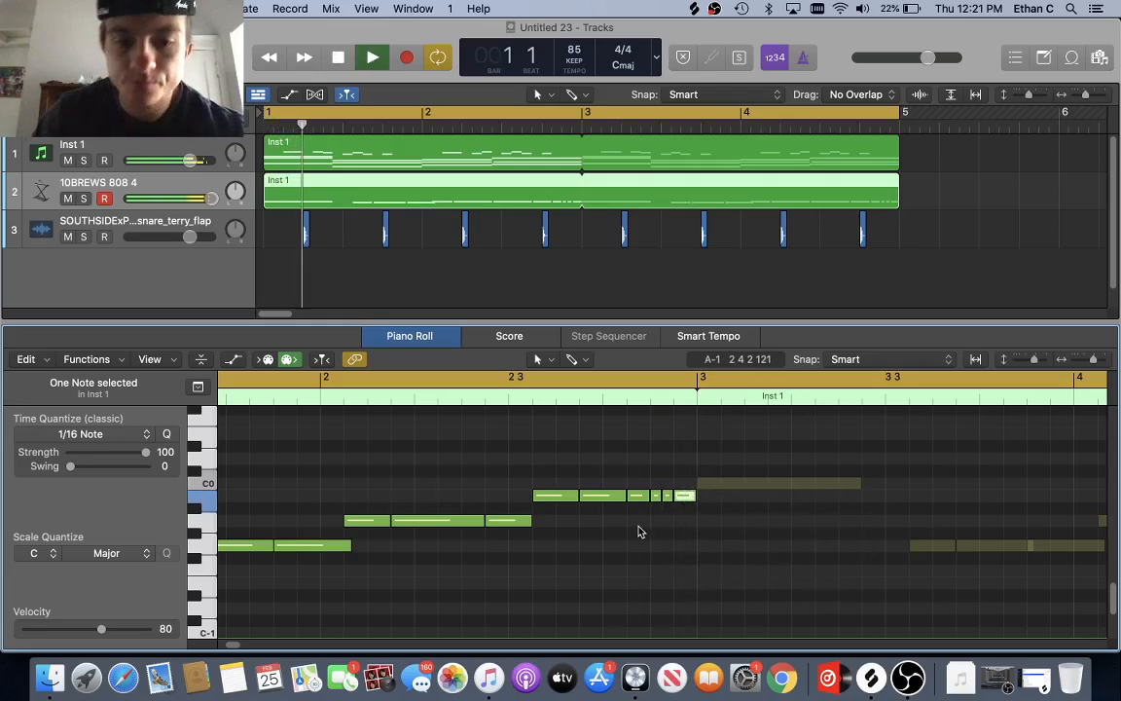
{"action": "scroll", "coordinate": [638, 531], "scroll_direction": "down", "scroll_amount": 5}
{"action": "scroll", "coordinate": [637, 532], "scroll_direction": "left", "scroll_amount": 4}
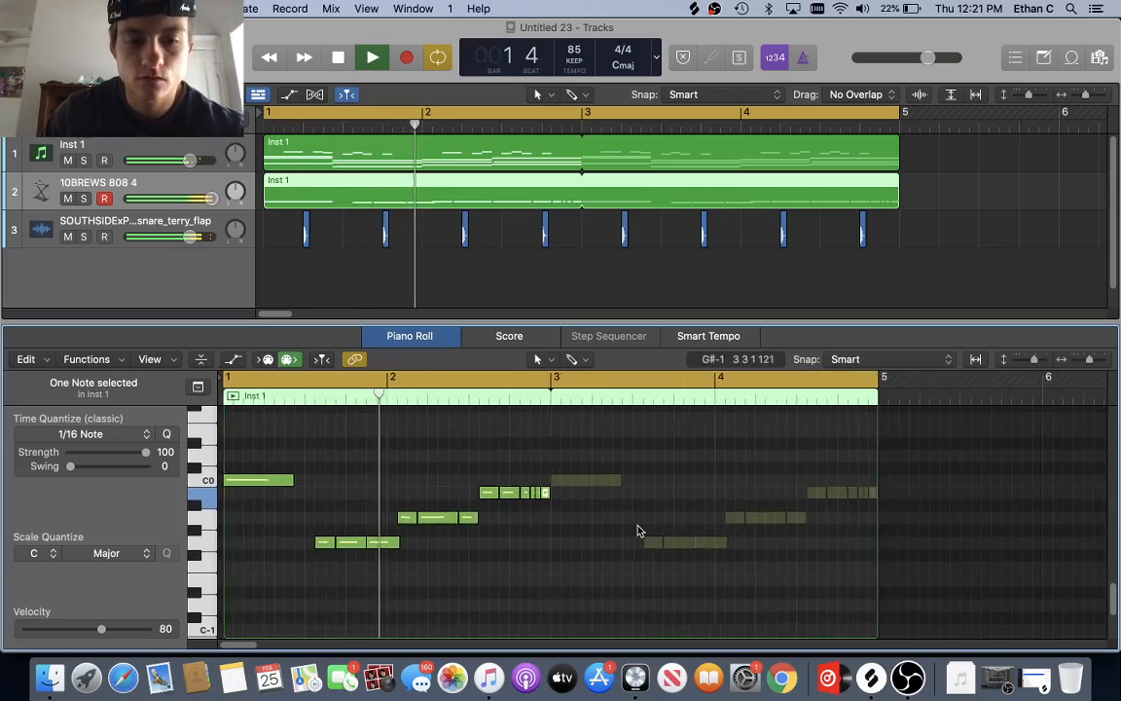
{"action": "scroll", "coordinate": [637, 531], "scroll_direction": "up", "scroll_amount": 2}
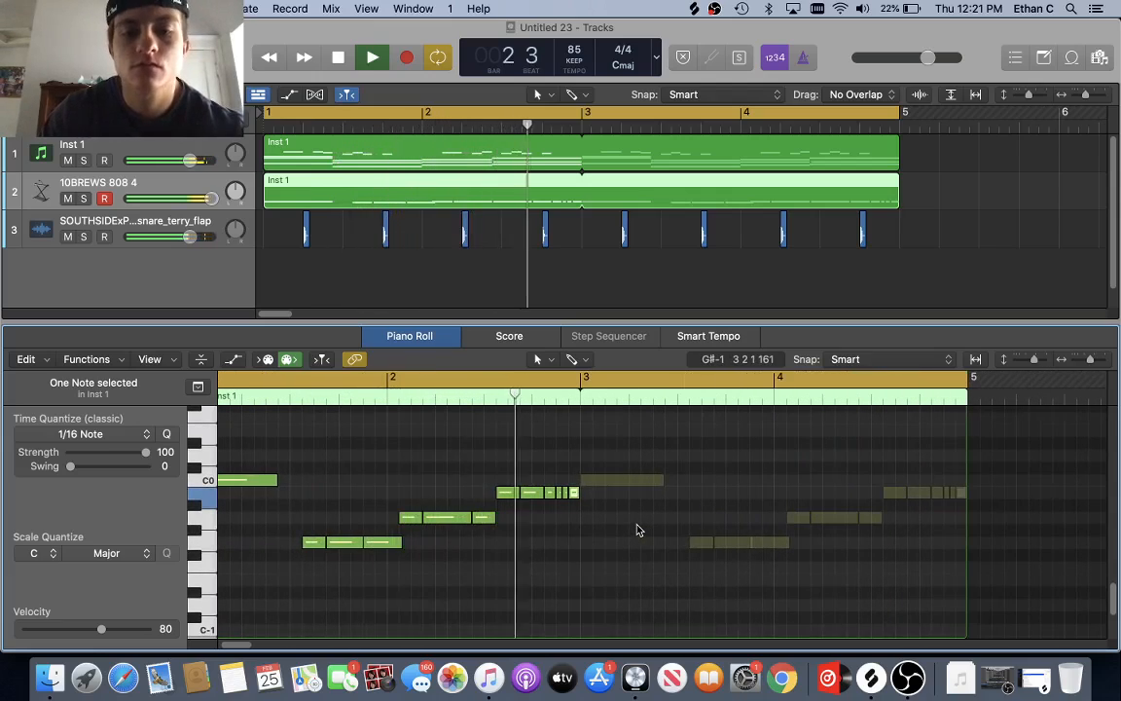
{"action": "key", "text": "space"}
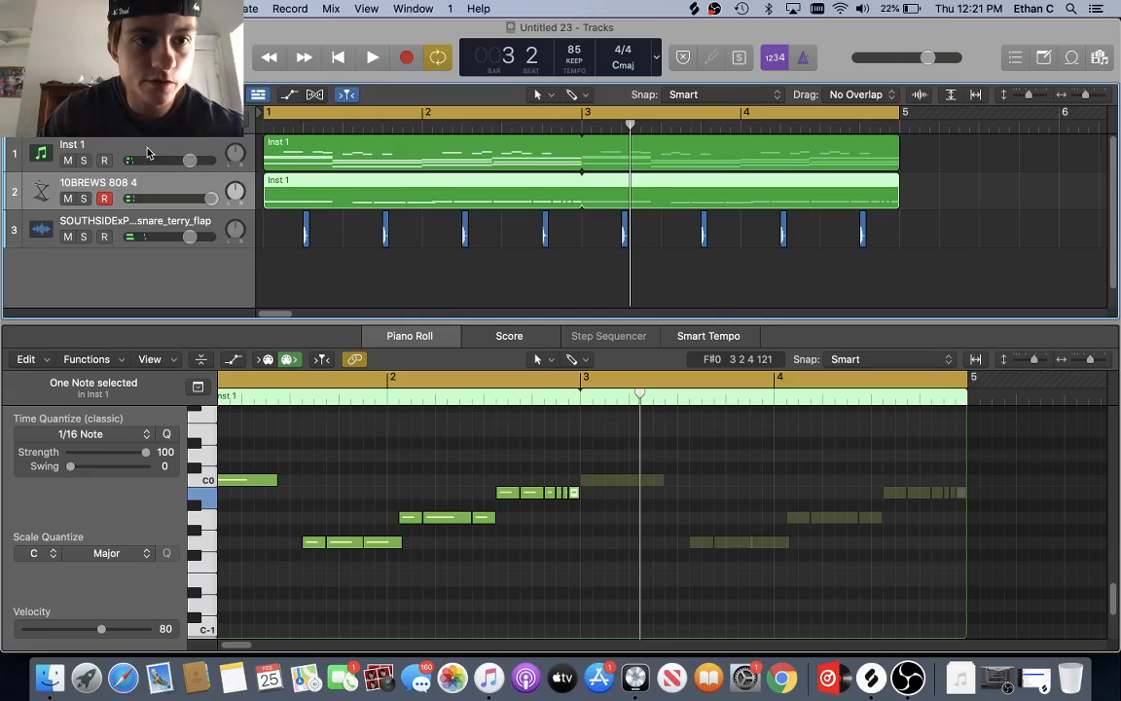
- Select all three tracks and lower their volumes together, bringing Inst 1 to -6.0 dB
{"action": "left_click", "coordinate": [148, 153]}
{"action": "left_click", "coordinate": [150, 223], "text": "shift"}
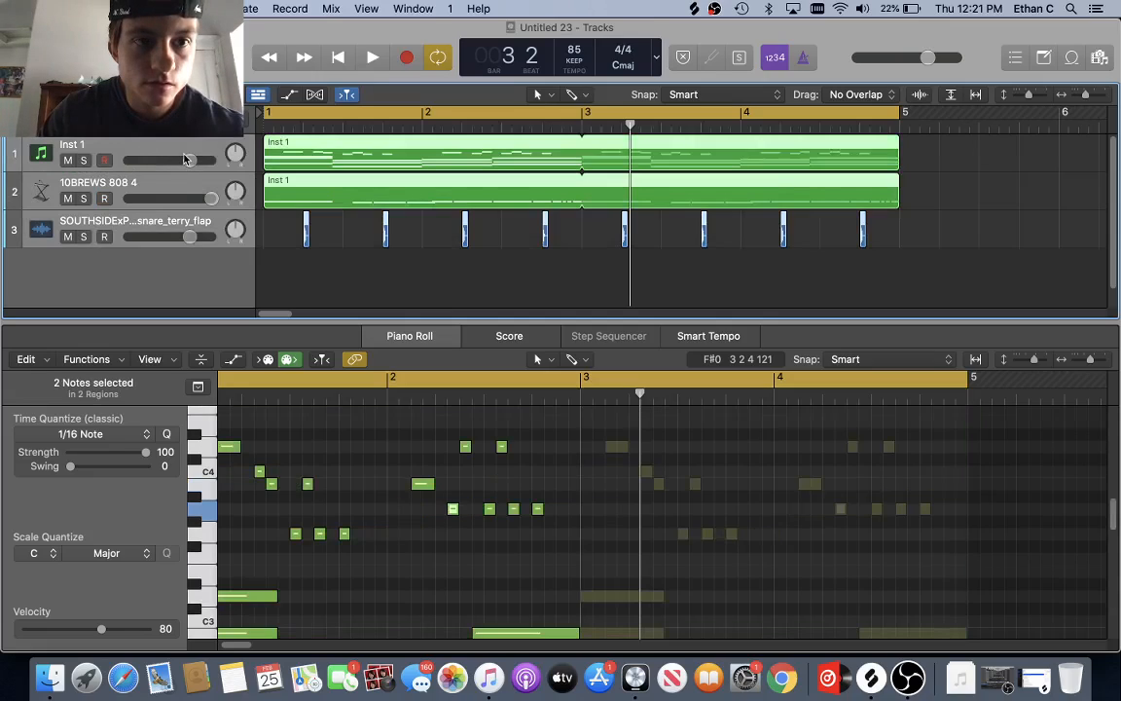
{"action": "left_click_drag", "start_coordinate": [189, 161], "coordinate": [189, 161]}
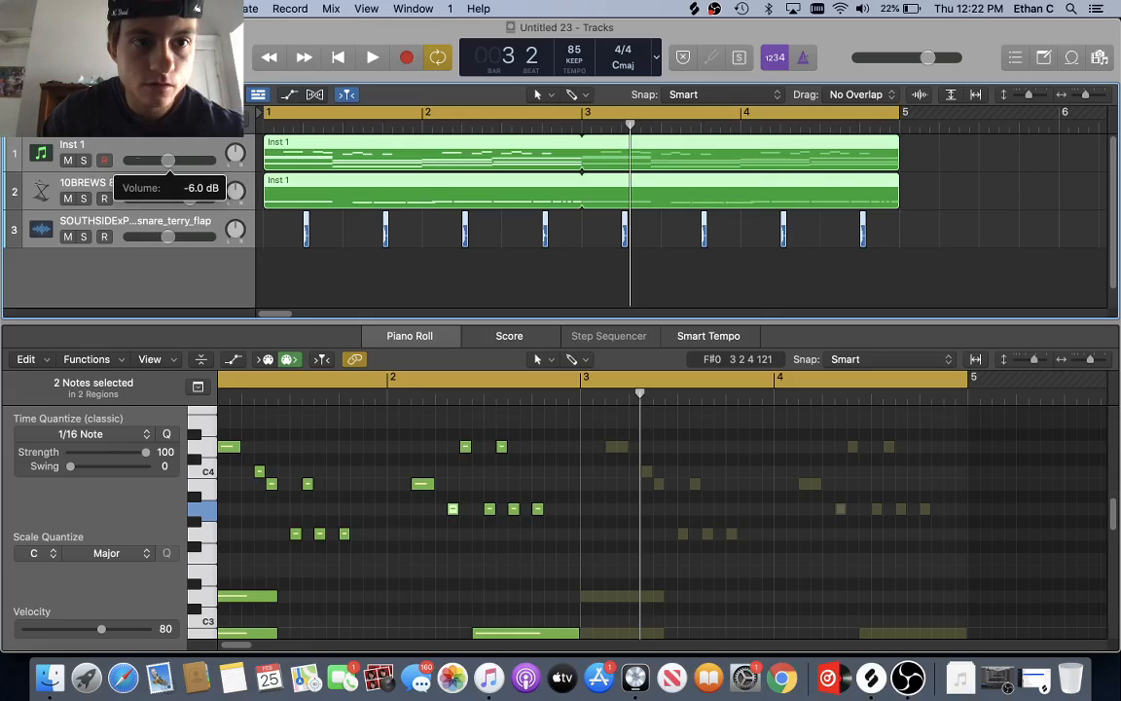
- Raise the system output volume during loop playback and set the 10BREWS 808 4 track's volume to +2.3 dB
{"action": "left_click", "coordinate": [154, 181]}
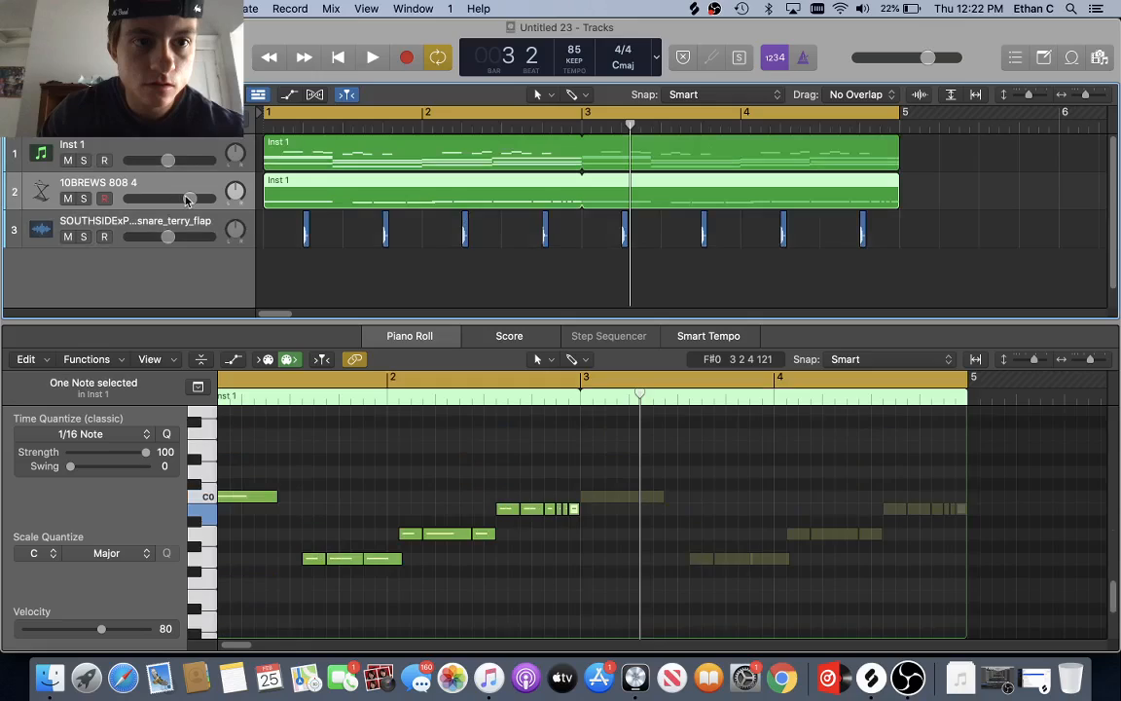
{"action": "key", "text": "space"}
{"action": "key", "text": "XF86AudioRaiseVolume"}
{"action": "key", "text": "XF86AudioRaiseVolume"}
{"action": "key", "text": "XF86AudioRaiseVolume"}
{"action": "key", "text": "XF86AudioRaiseVolume"}
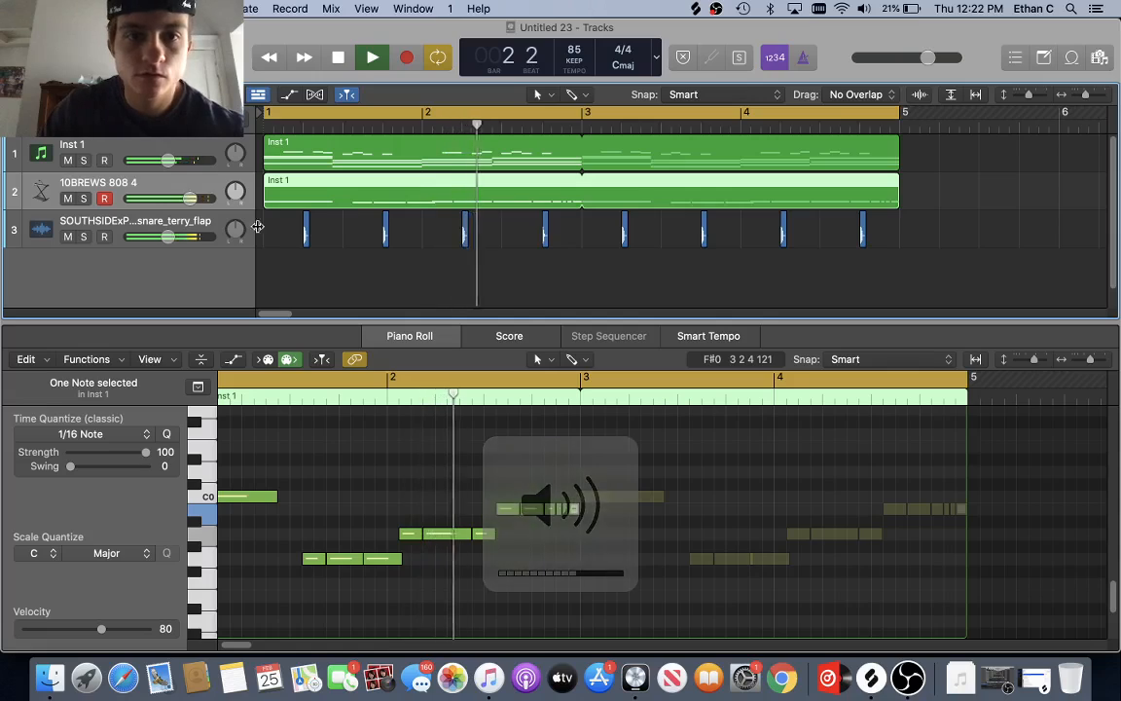
{"action": "left_click_drag", "start_coordinate": [192, 200], "coordinate": [198, 199]}
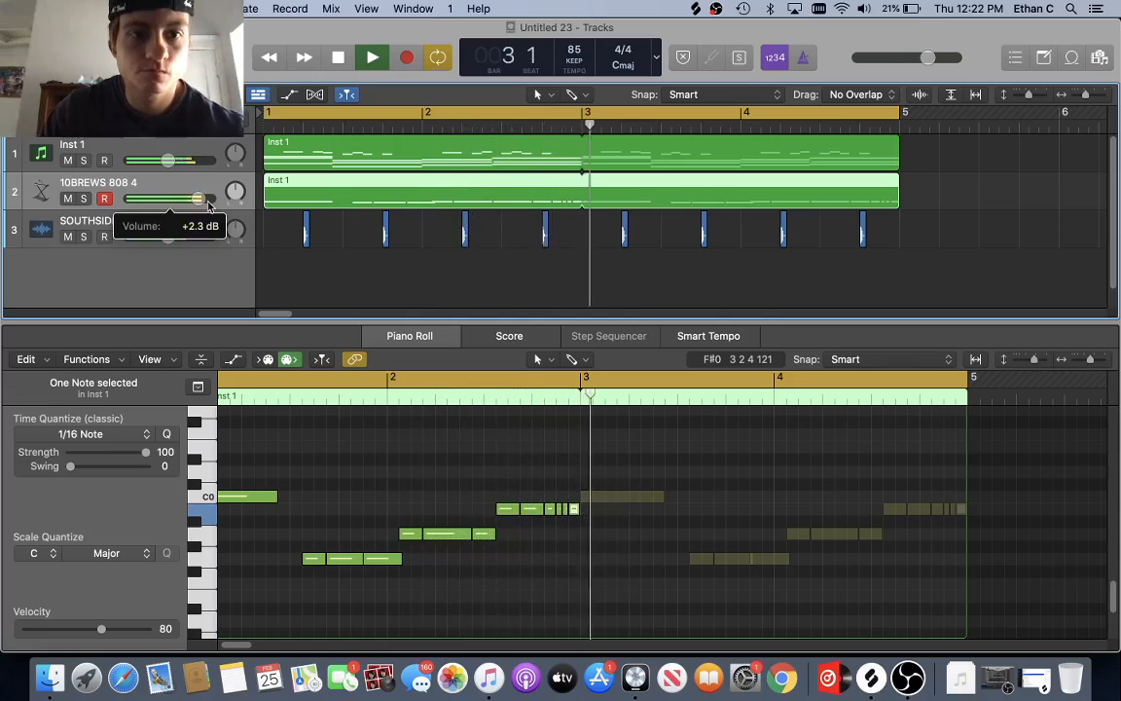
{"action": "key", "text": "Return"}
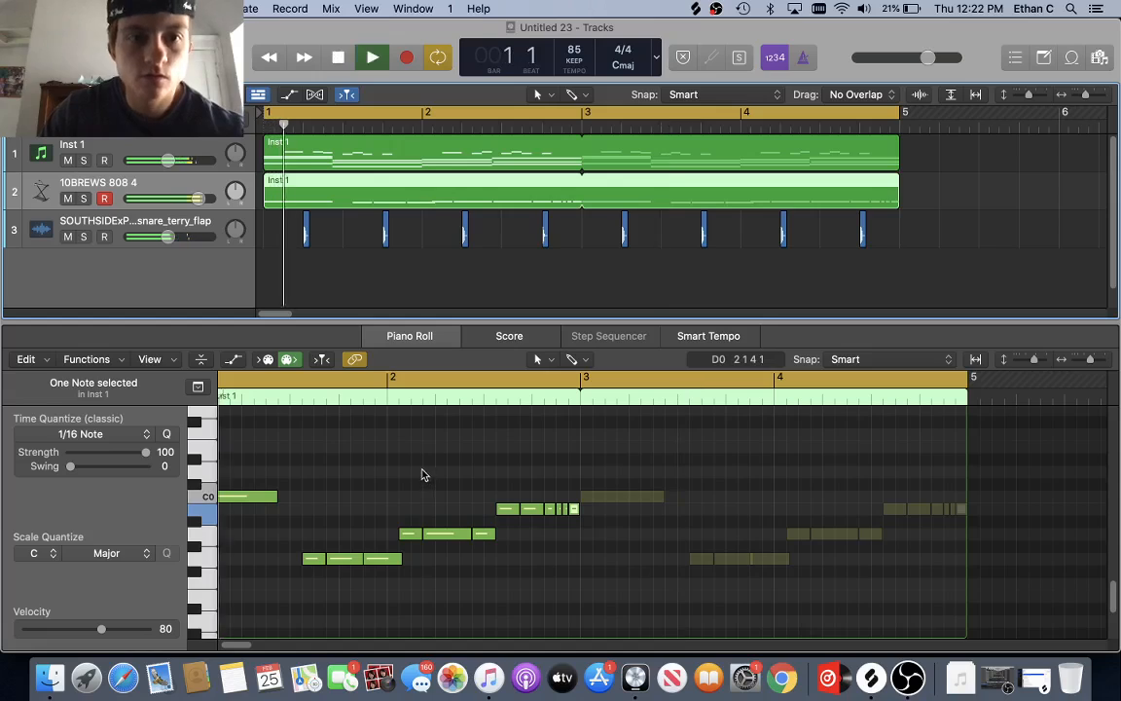
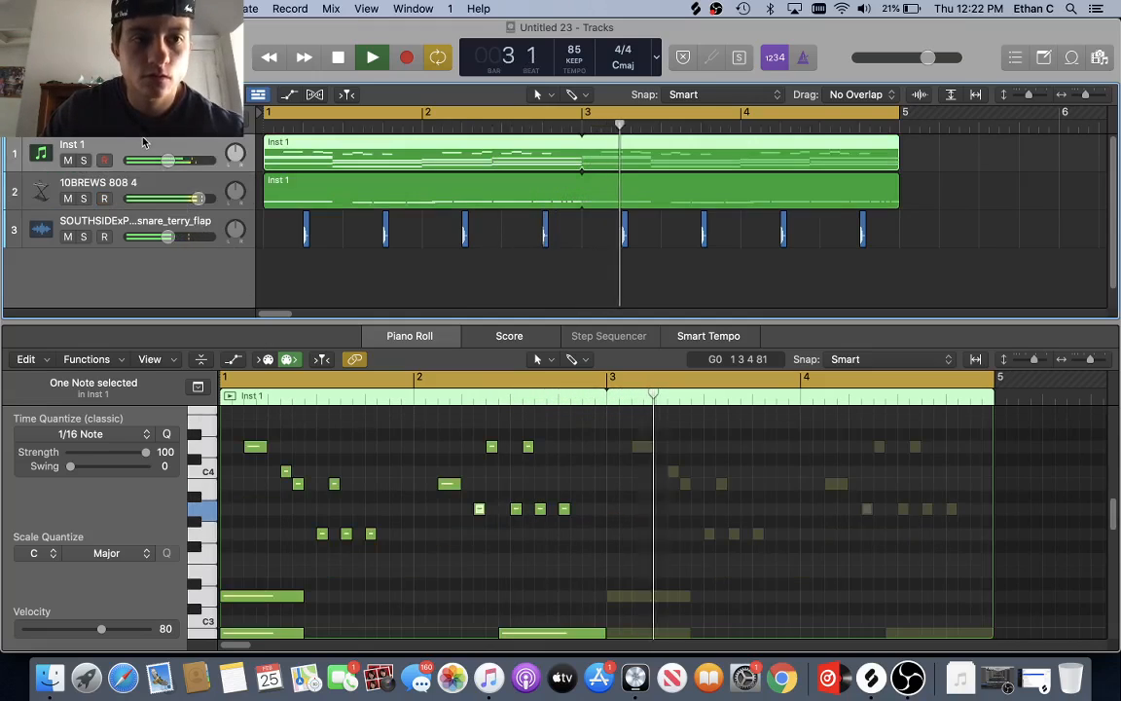
- Insert FF Pro-Q 3 on the Inst 1 channel, load its "low cut" preset, and briefly play the loop to hear it
{"action": "key", "text": "space"}
{"action": "key", "text": "x"}
{"action": "left_click", "coordinate": [96, 302]}
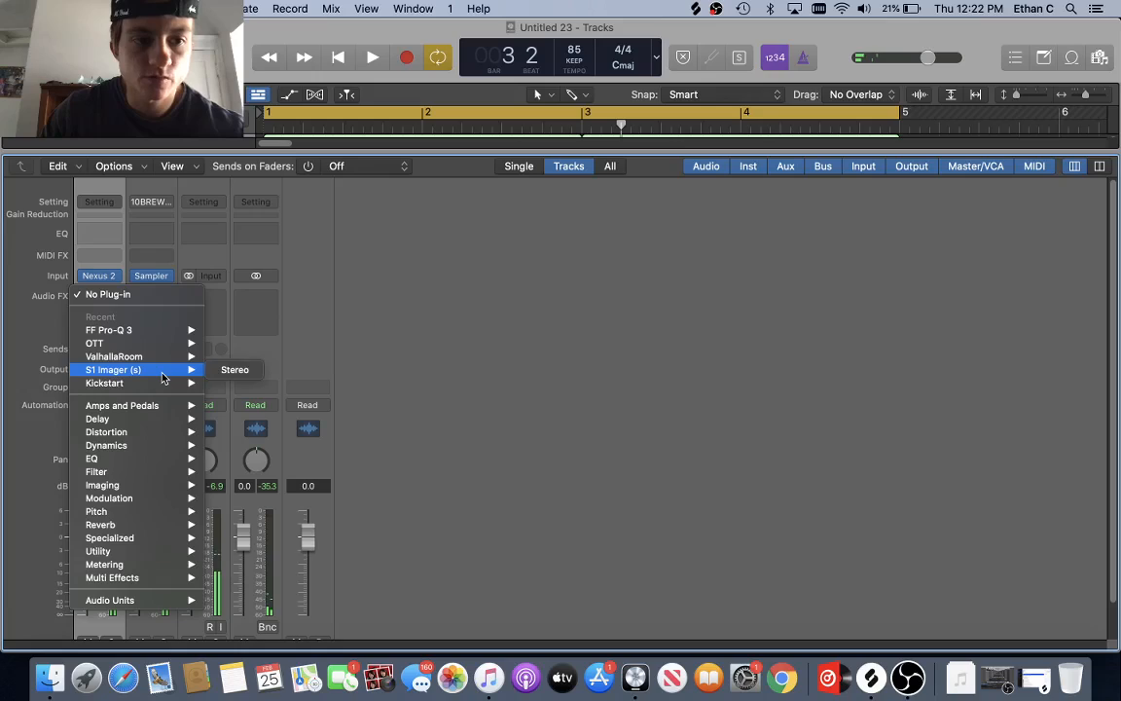
{"action": "left_click", "coordinate": [448, 329]}
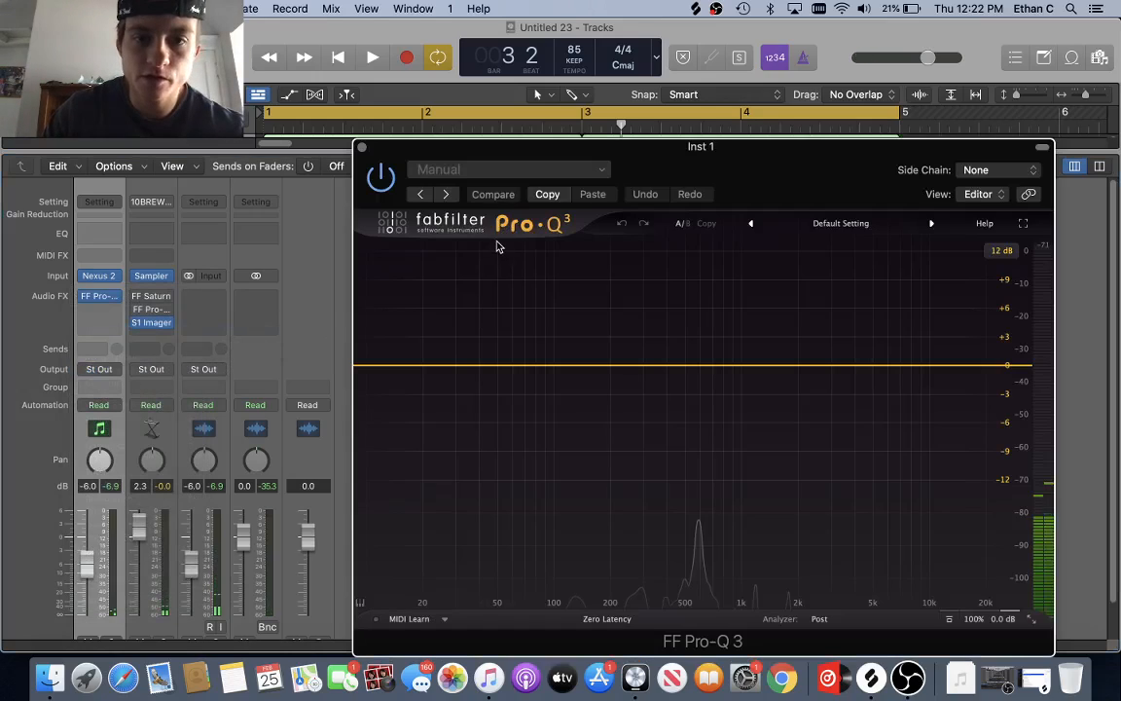
{"action": "left_click", "coordinate": [482, 173]}
{"action": "left_click", "coordinate": [453, 474]}
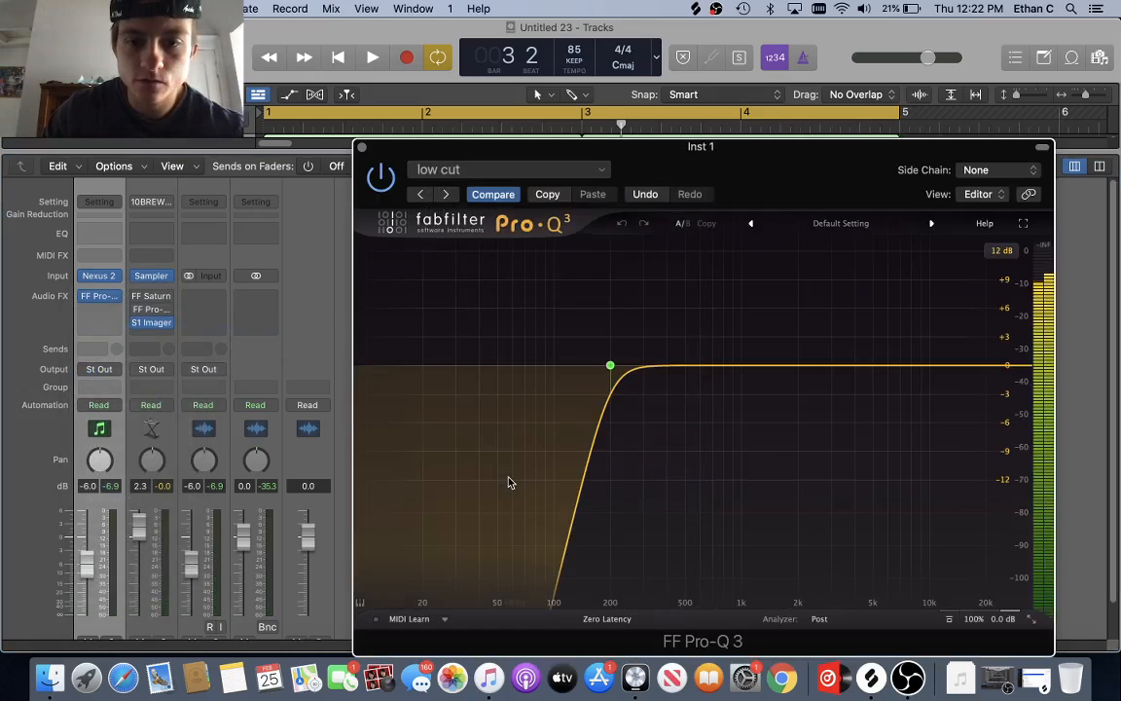
{"action": "key", "text": "space"}
{"action": "left_click", "coordinate": [361, 148]}
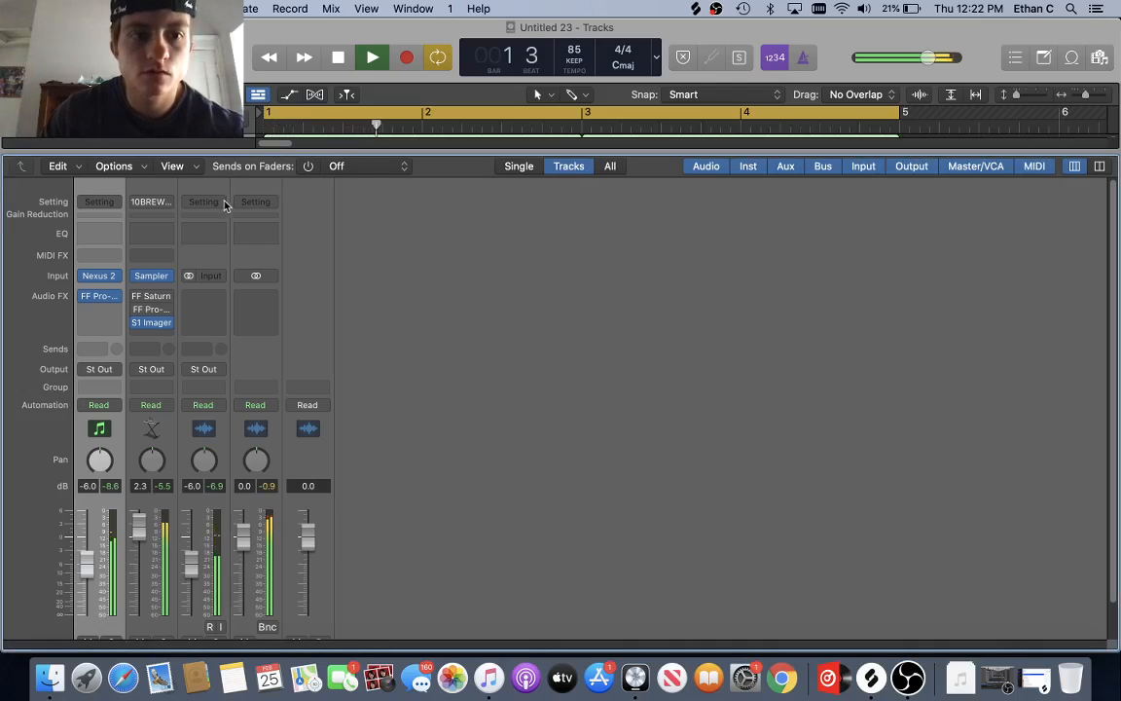
{"action": "key", "text": "space"}
{"action": "key", "text": "x"}
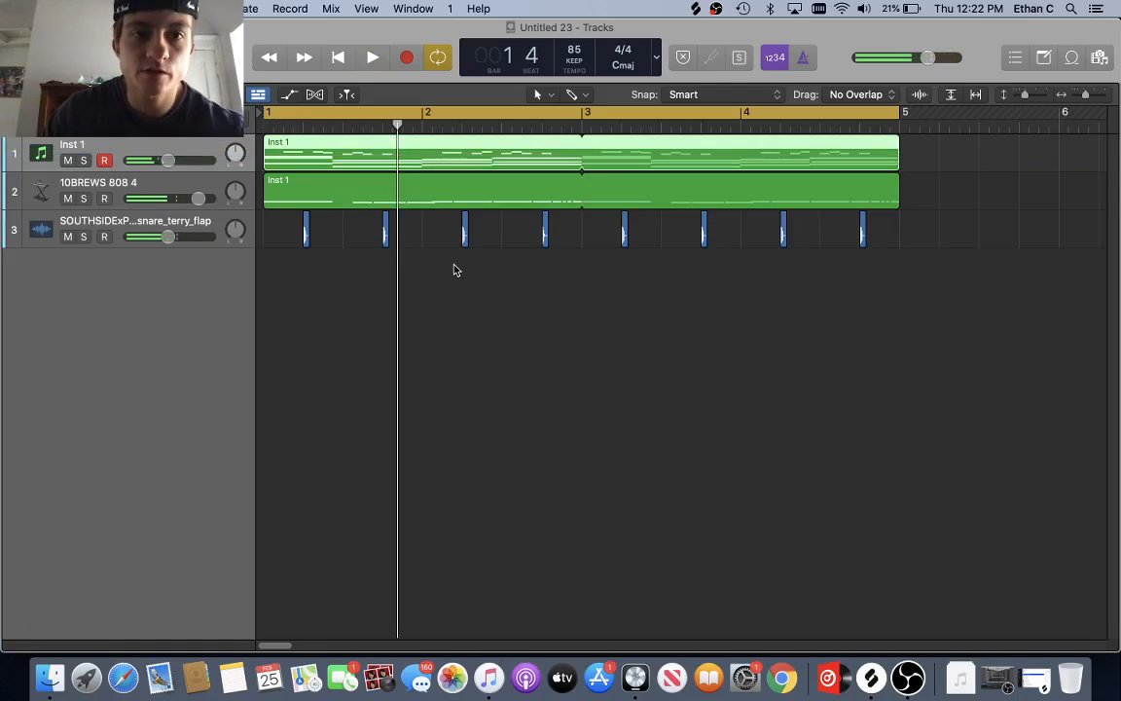
- Play the loop from the arrangement and raise the 10BREWS 808 4 track's volume to maximum
{"action": "key", "text": "super+Right"}
{"action": "key", "text": "super+Right"}
{"action": "key", "text": "super+Left"}
{"action": "key", "text": "super+Left"}
{"action": "key", "text": "super+Left"}
{"action": "key", "text": "super+Left"}
{"action": "key", "text": "super+Right"}
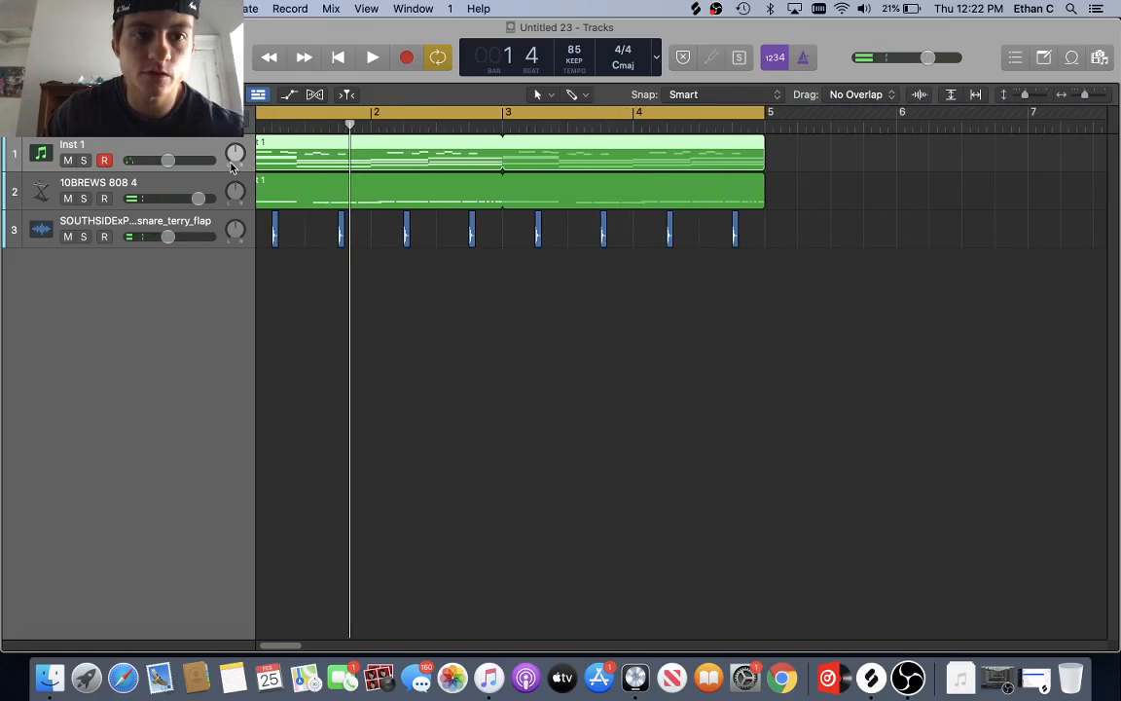
{"action": "key", "text": "space"}
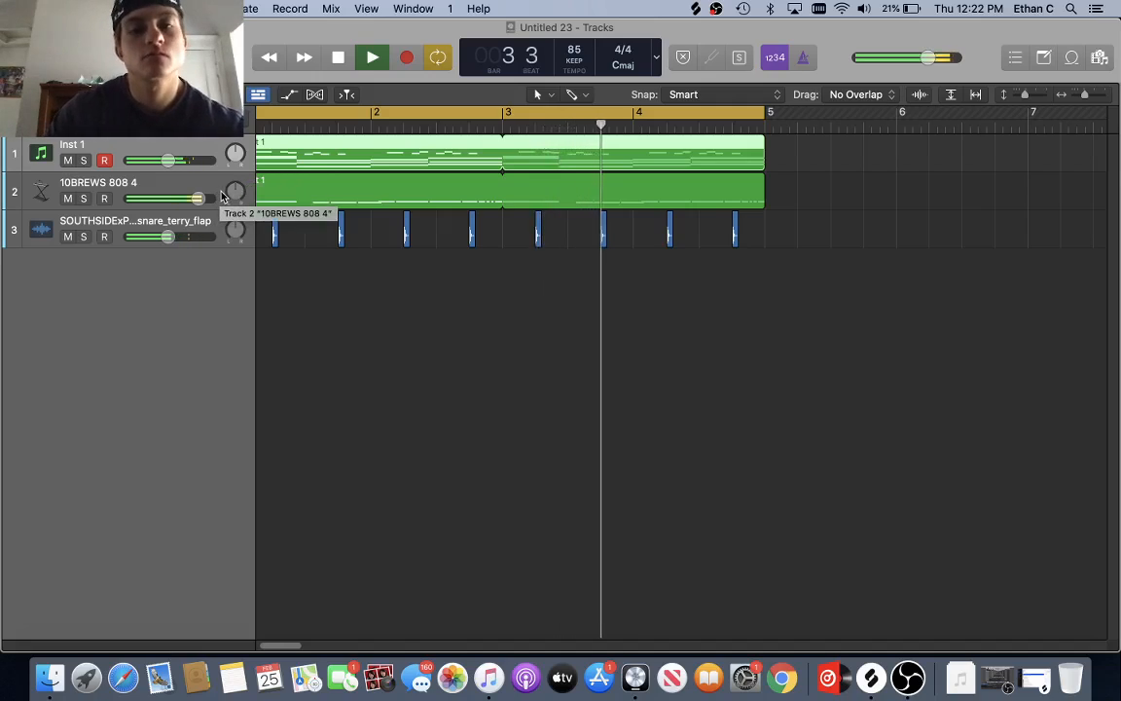
{"action": "scroll", "coordinate": [212, 215], "scroll_direction": "left", "scroll_amount": 1}
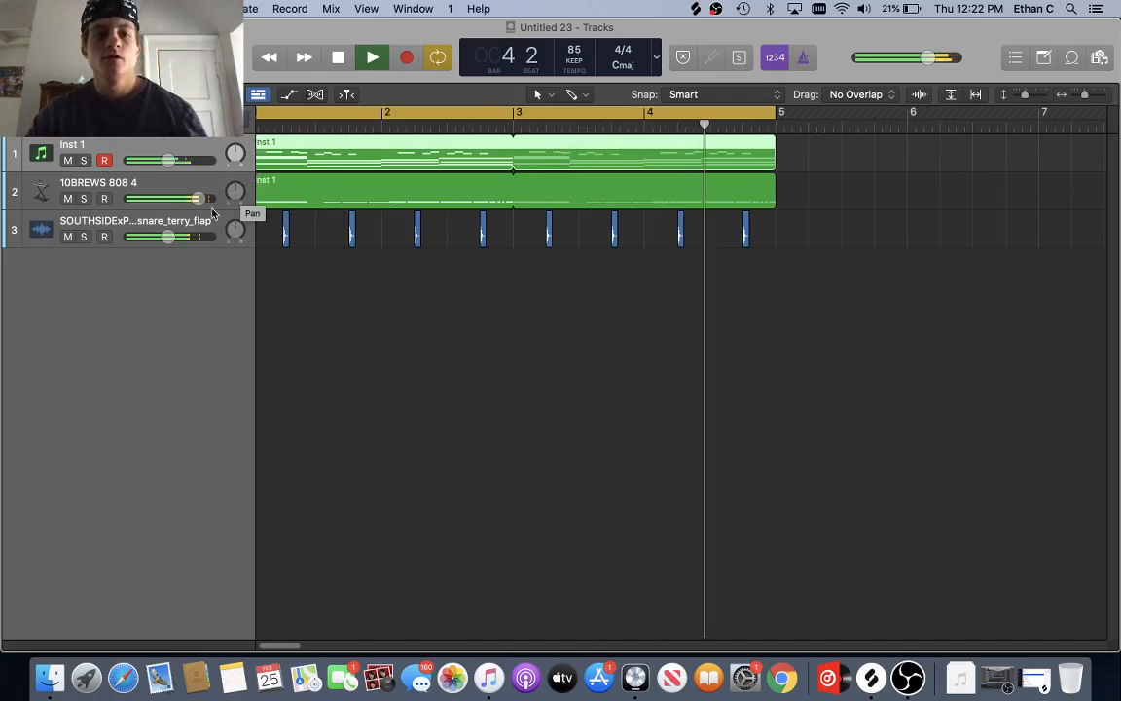
{"action": "scroll", "coordinate": [212, 214], "scroll_direction": "left", "scroll_amount": 1}
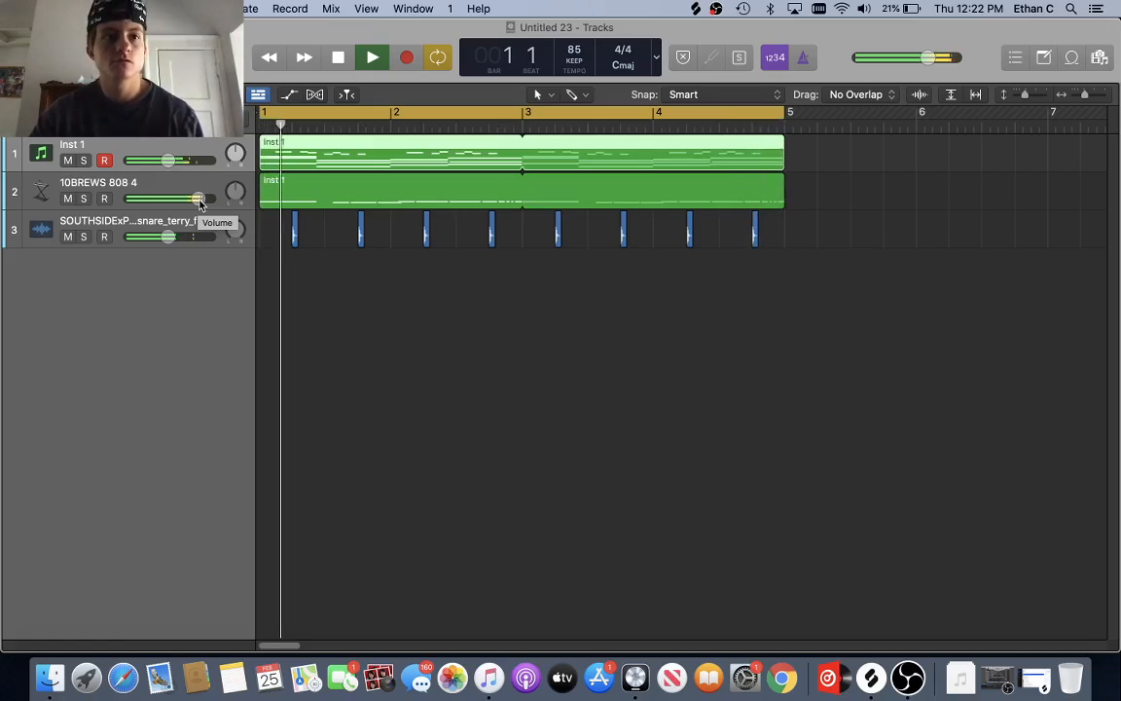
{"action": "left_click_drag", "start_coordinate": [200, 201], "coordinate": [212, 202]}
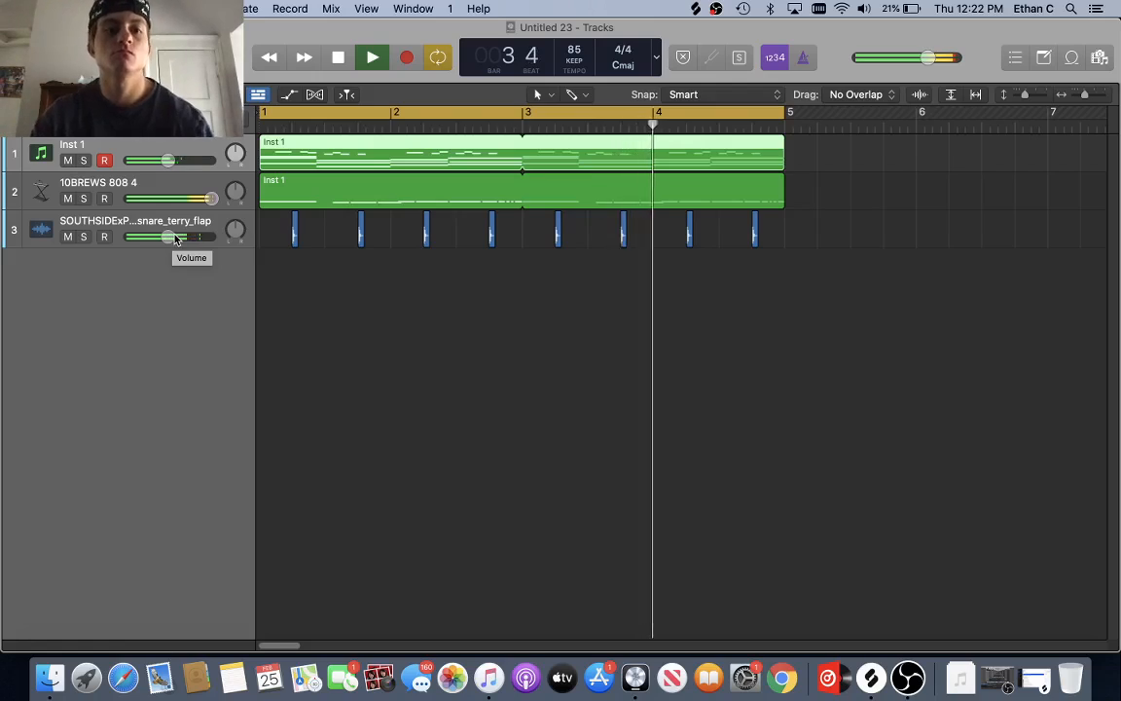
- Stop playback and insert the CamelCrusher effect in stereo on the Inst 1 channel after the existing EQ
{"action": "key", "text": "space"}
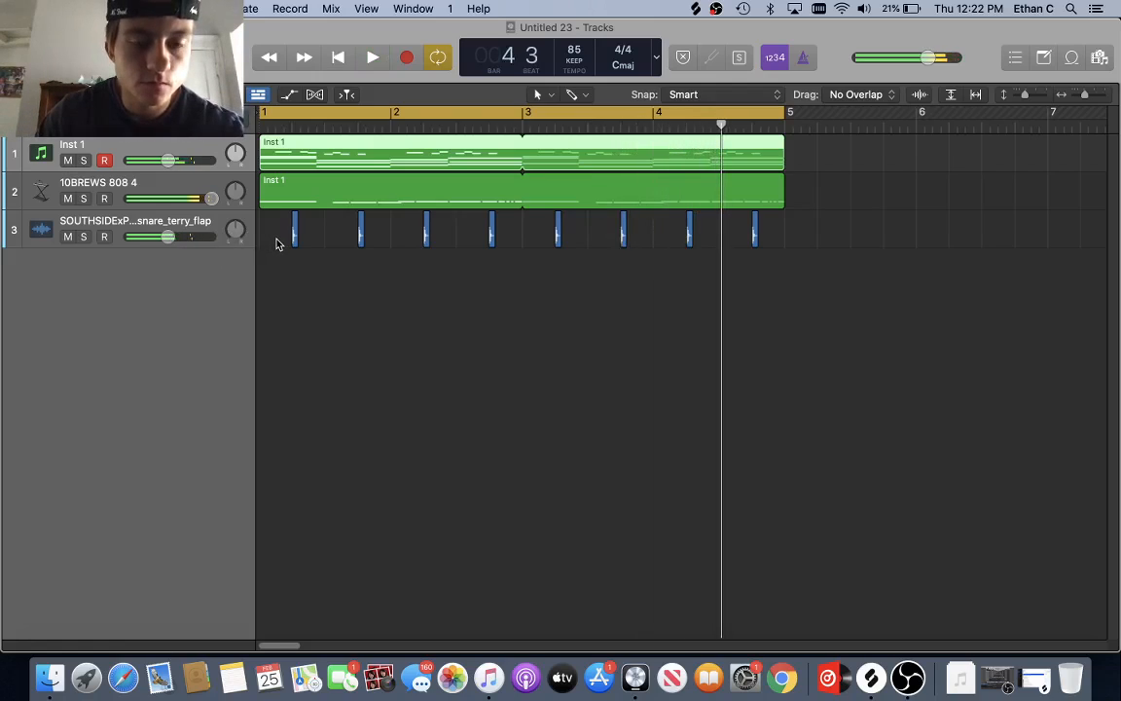
{"action": "key", "text": "x"}
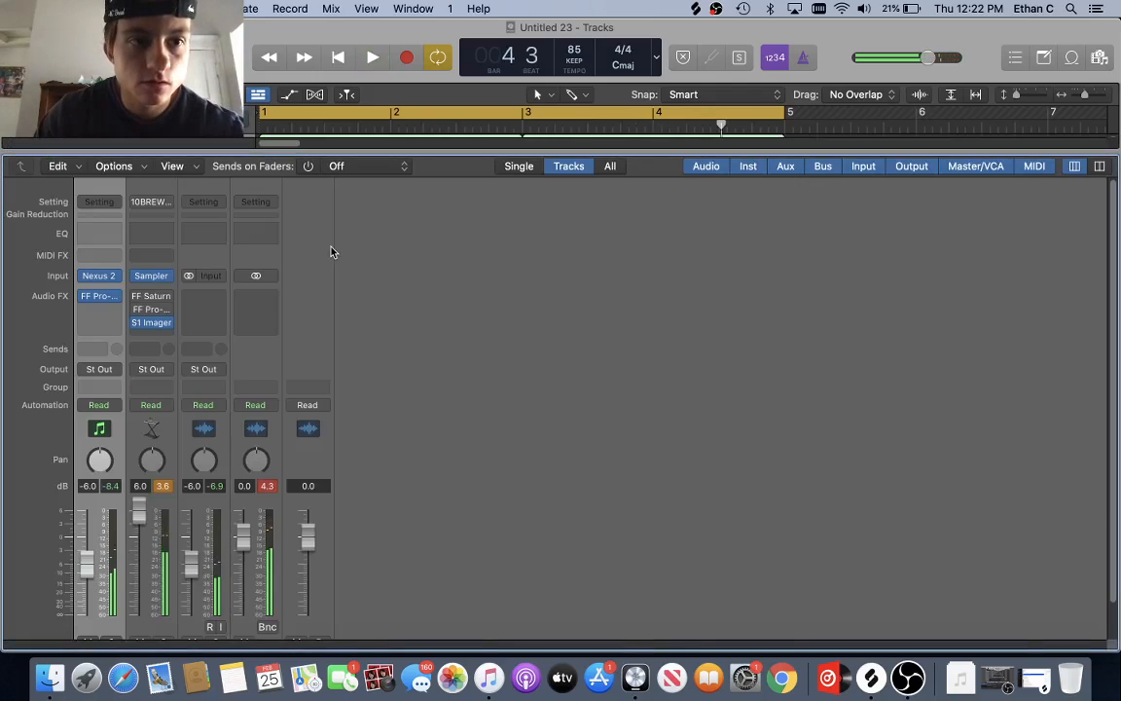
{"action": "left_click", "coordinate": [95, 314]}
{"action": "mouse_move", "coordinate": [170, 611]}
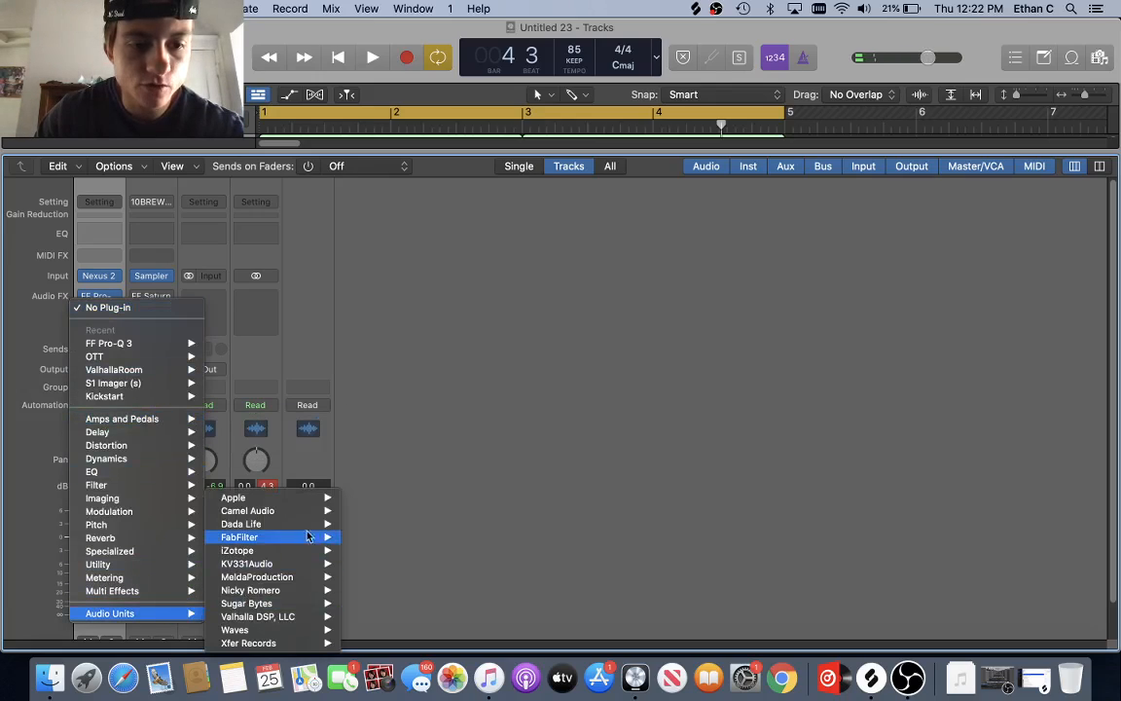
{"action": "mouse_move", "coordinate": [249, 511]}
{"action": "mouse_move", "coordinate": [390, 511]}
{"action": "left_click", "coordinate": [501, 512]}
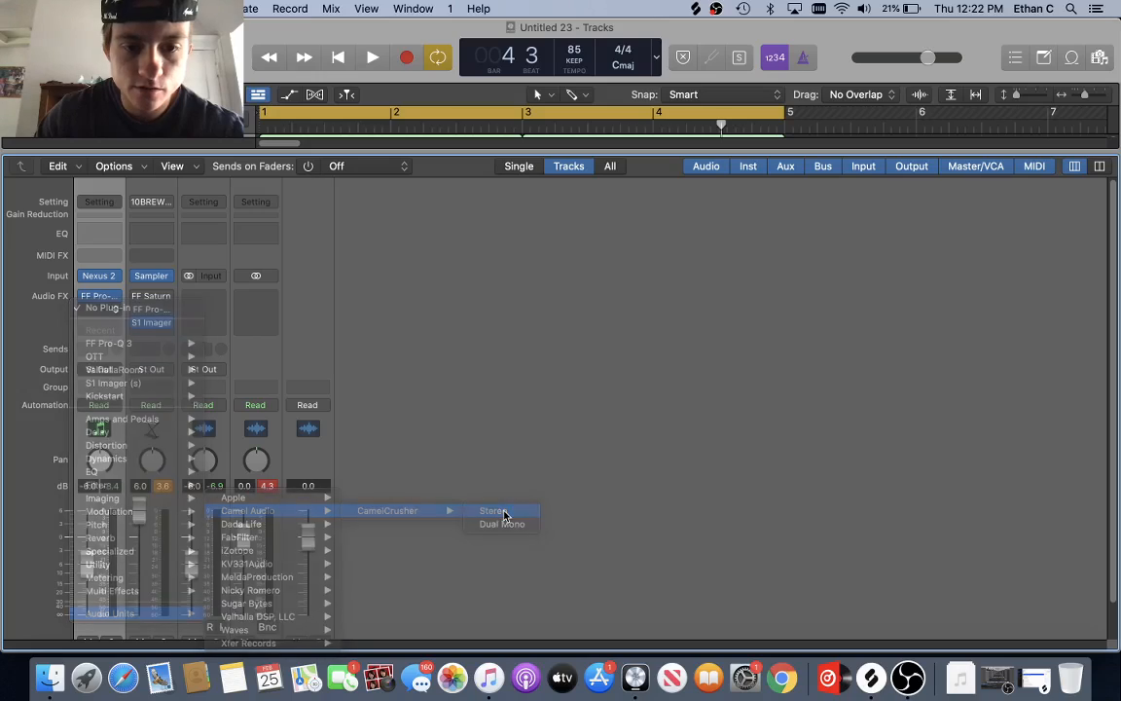
- Load the British Clean factory preset in CamelCrusher and close the plug-in window
{"action": "left_click", "coordinate": [476, 243]}
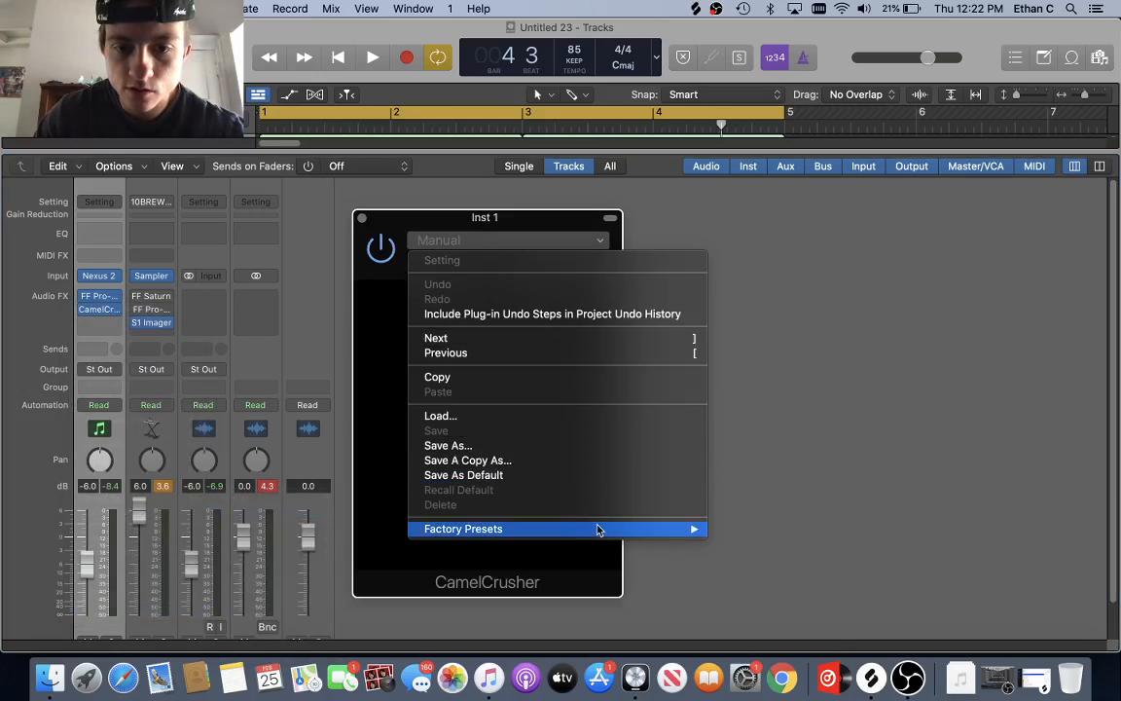
{"action": "mouse_move", "coordinate": [598, 528]}
{"action": "left_click", "coordinate": [769, 431]}
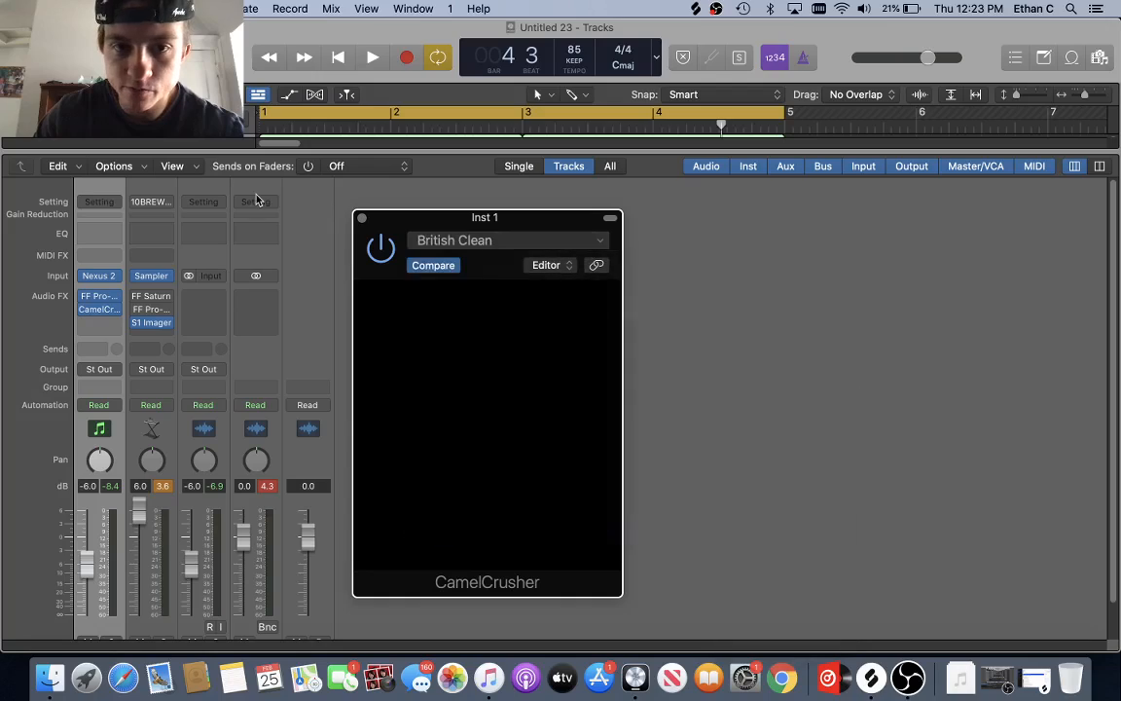
{"action": "left_click", "coordinate": [361, 218]}
- Insert a second FF Pro-Q 3 in stereo on the Inst 1 channel and load its low cut preset
{"action": "left_click", "coordinate": [99, 323]}
{"action": "mouse_move", "coordinate": [146, 374]}
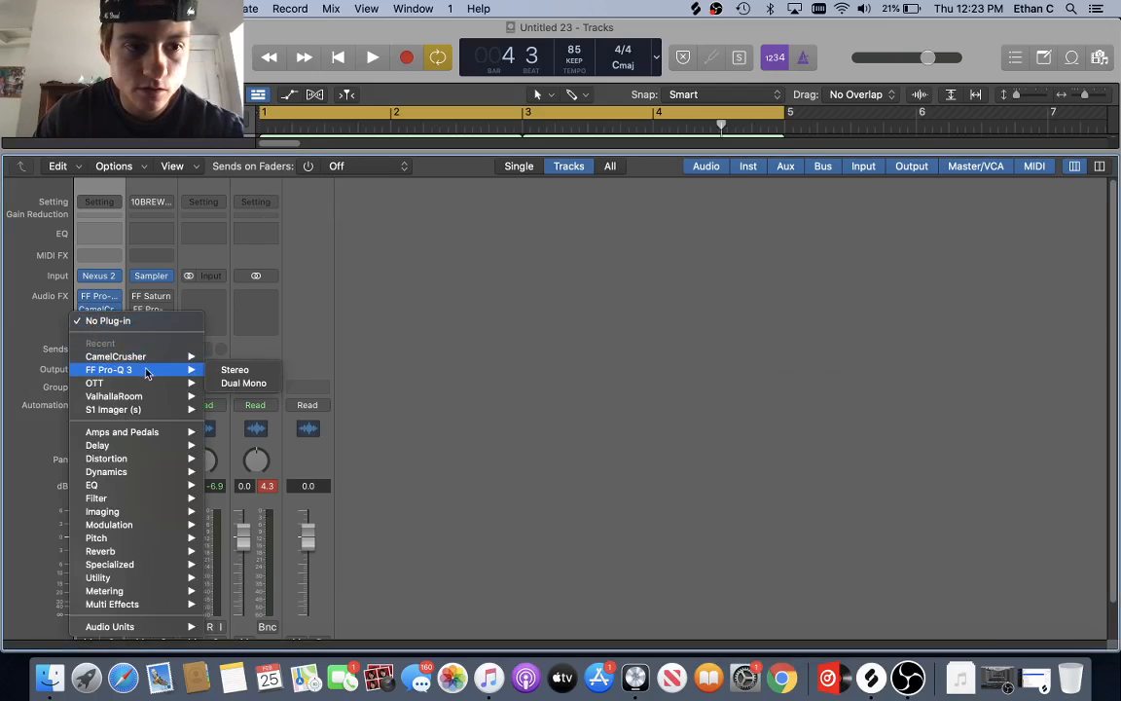
{"action": "left_click", "coordinate": [220, 371]}
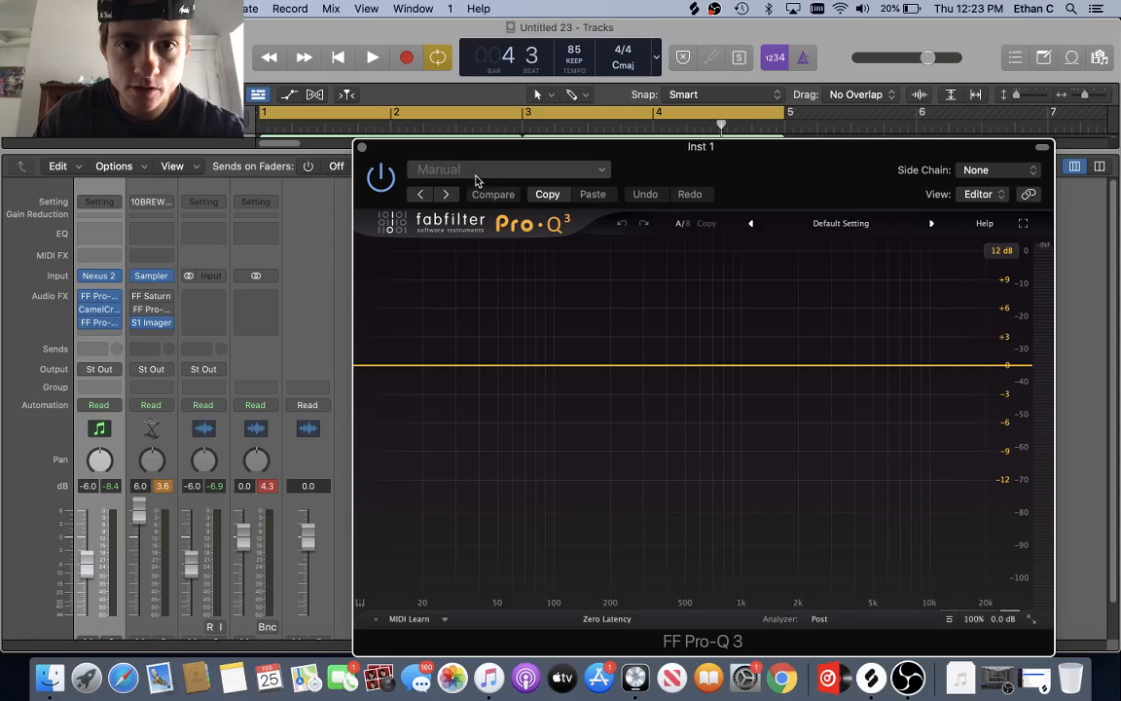
{"action": "left_click", "coordinate": [474, 173]}
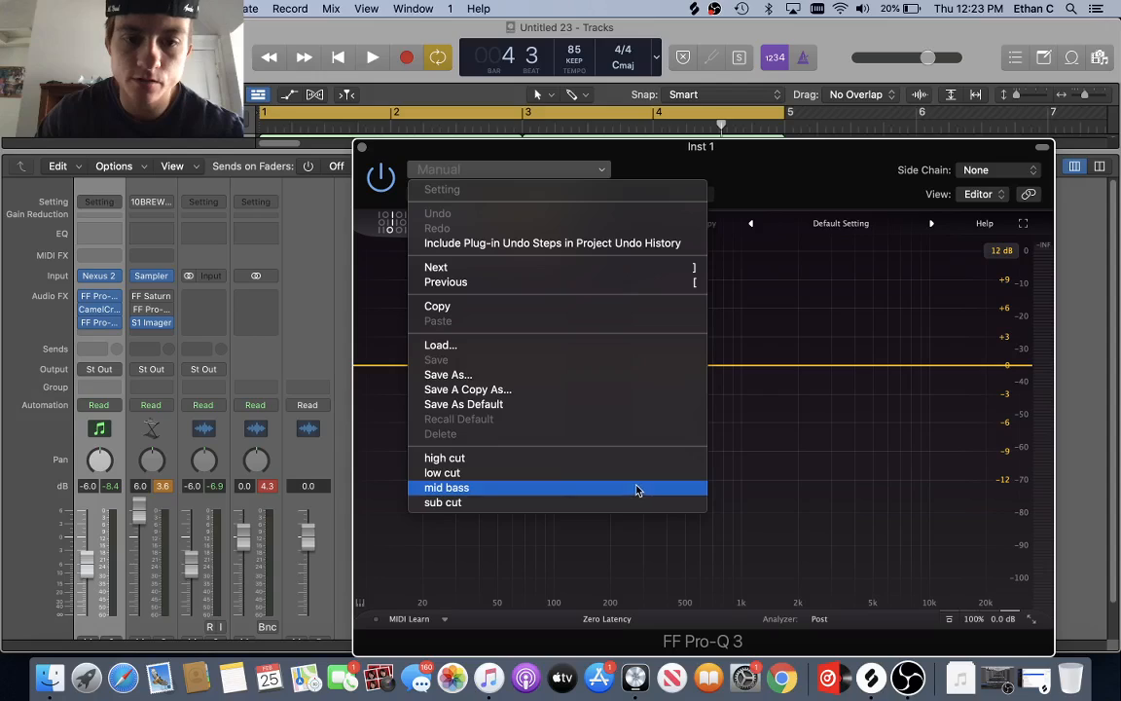
{"action": "left_click", "coordinate": [454, 473]}
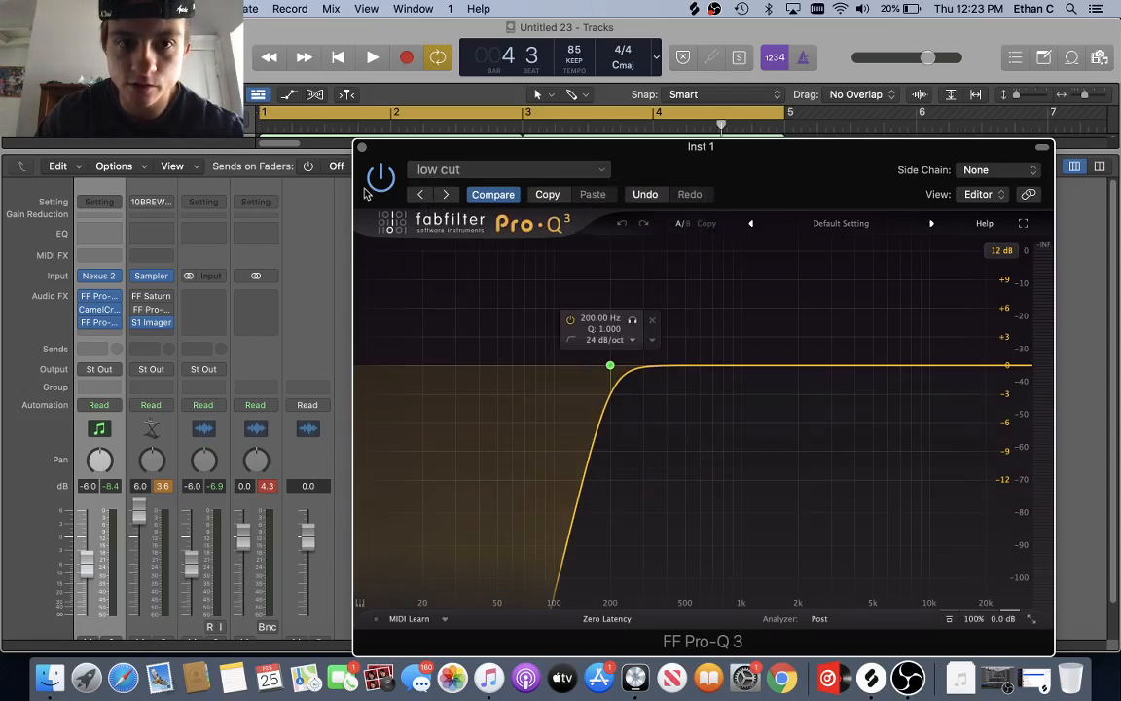
{"action": "left_click", "coordinate": [362, 147]}
- Lower the Inst 1 track volume to -15.0 dB and play the loop to check the balance
{"action": "key", "text": "space"}
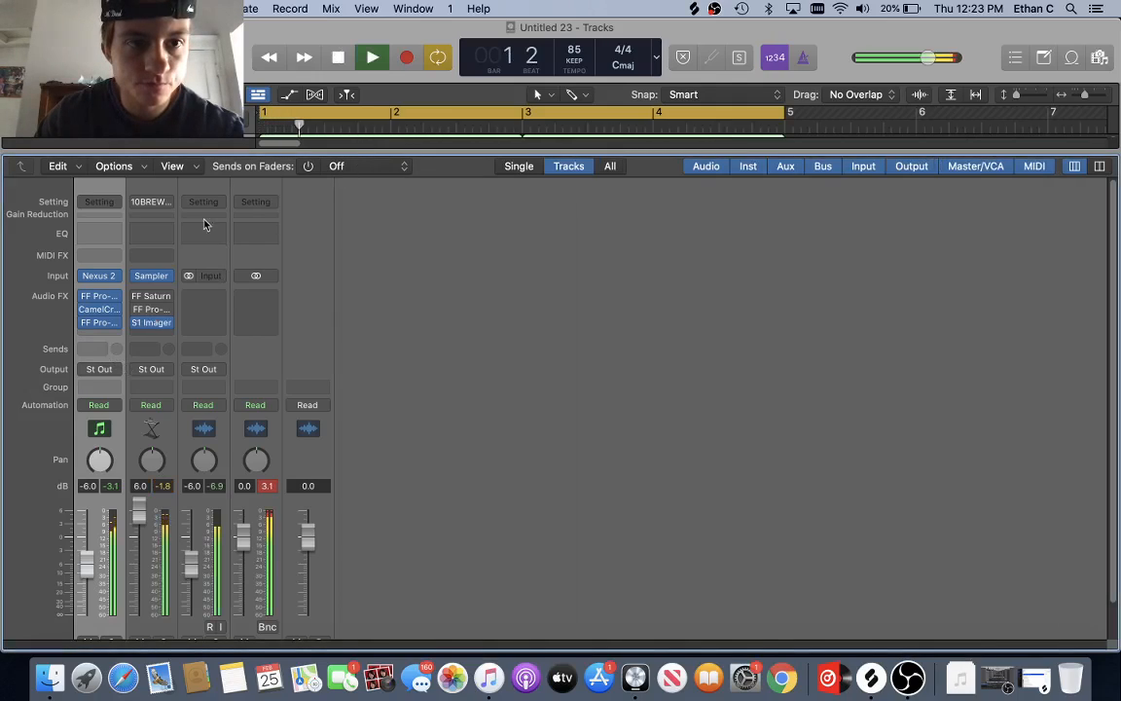
{"action": "key", "text": "space"}
{"action": "key", "text": "x"}
{"action": "left_click_drag", "start_coordinate": [169, 161], "coordinate": [201, 185]}
{"action": "key", "text": "space"}
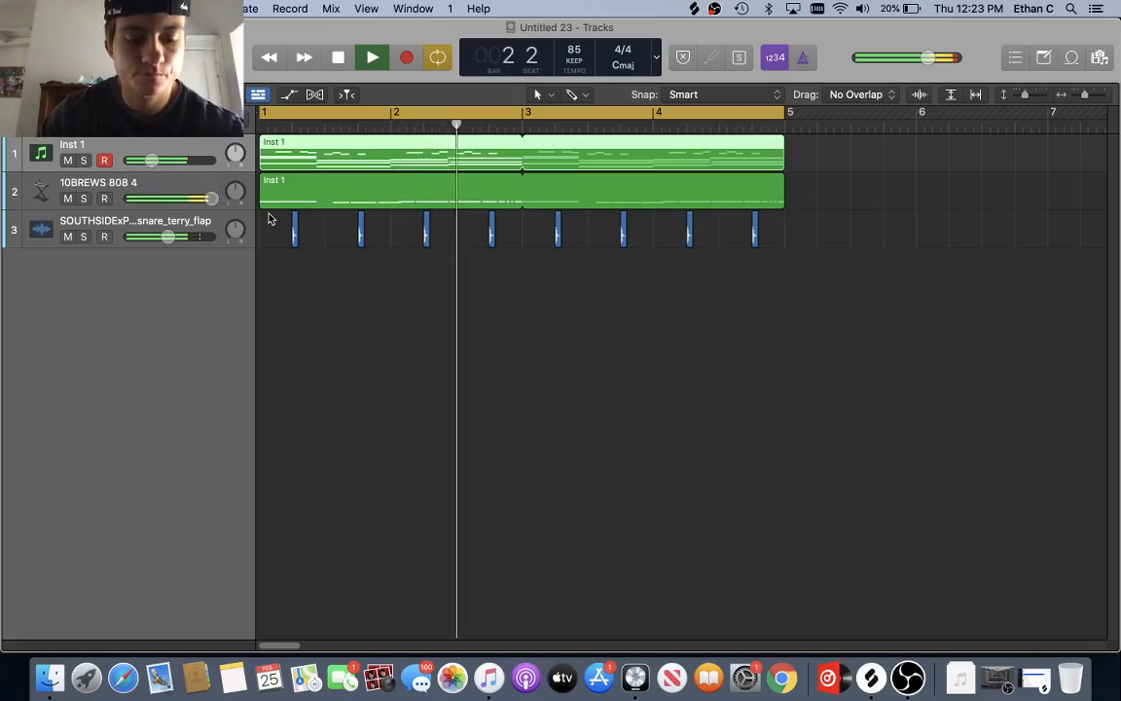
- Insert the ValhallaRoom reverb in stereo on the Inst 1 channel after the second EQ
{"action": "key", "text": "x"}
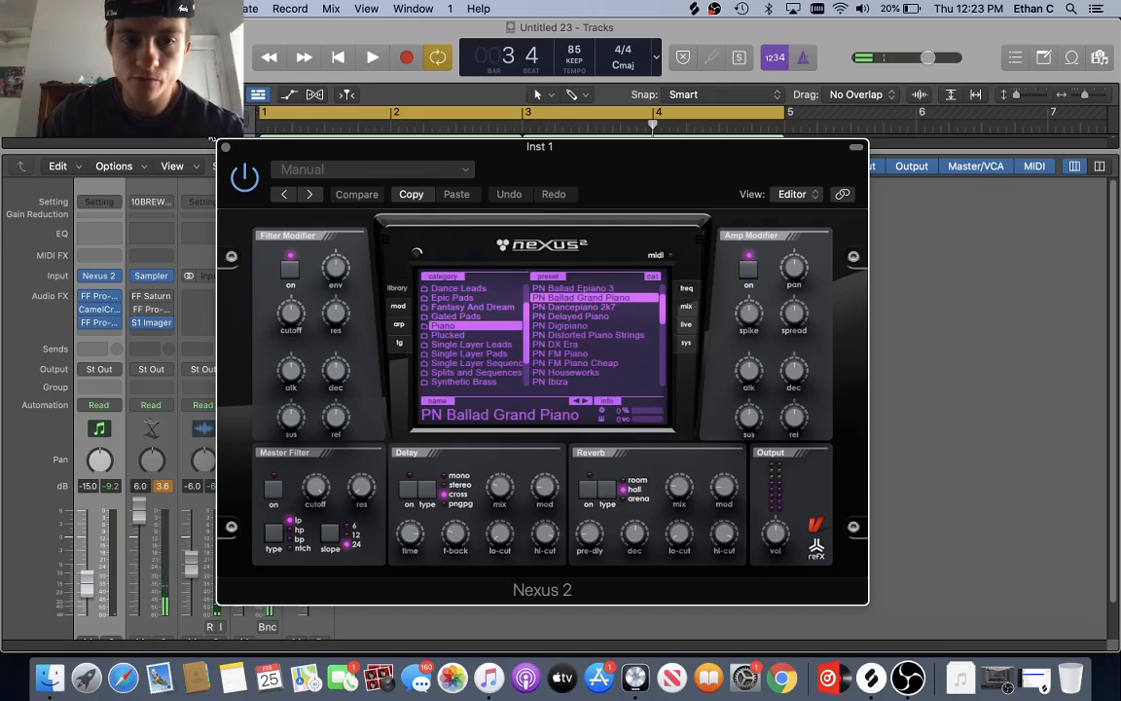
{"action": "left_click", "coordinate": [230, 149]}
{"action": "left_click", "coordinate": [101, 333]}
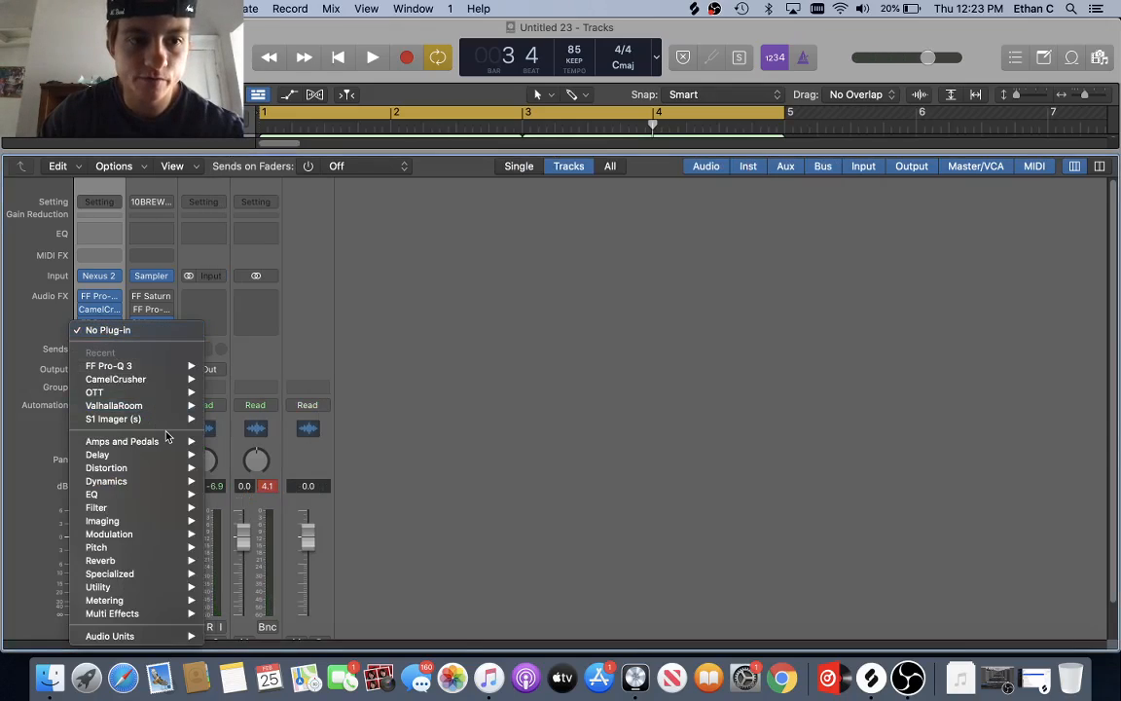
{"action": "mouse_move", "coordinate": [147, 409]}
{"action": "left_click", "coordinate": [234, 407]}
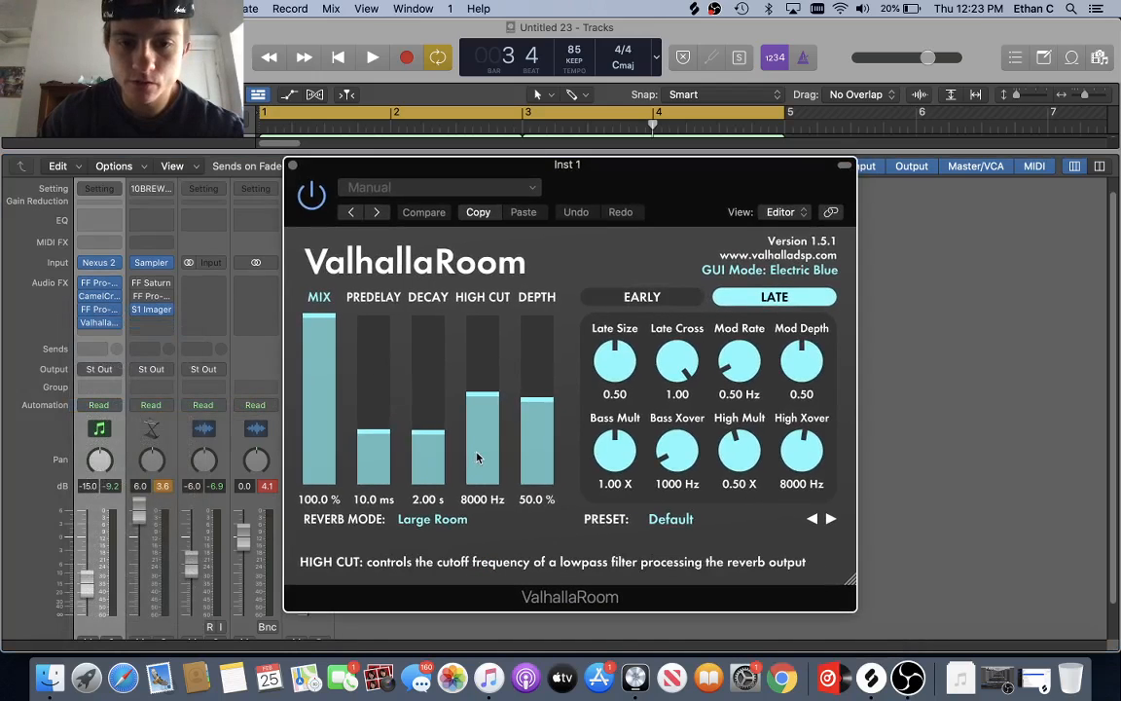
- Set ValhallaRoom's Bass Mult to 0.50 X, and load the ambient chords preset while the loop plays
{"action": "left_click_drag", "start_coordinate": [622, 460], "coordinate": [490, 669]}
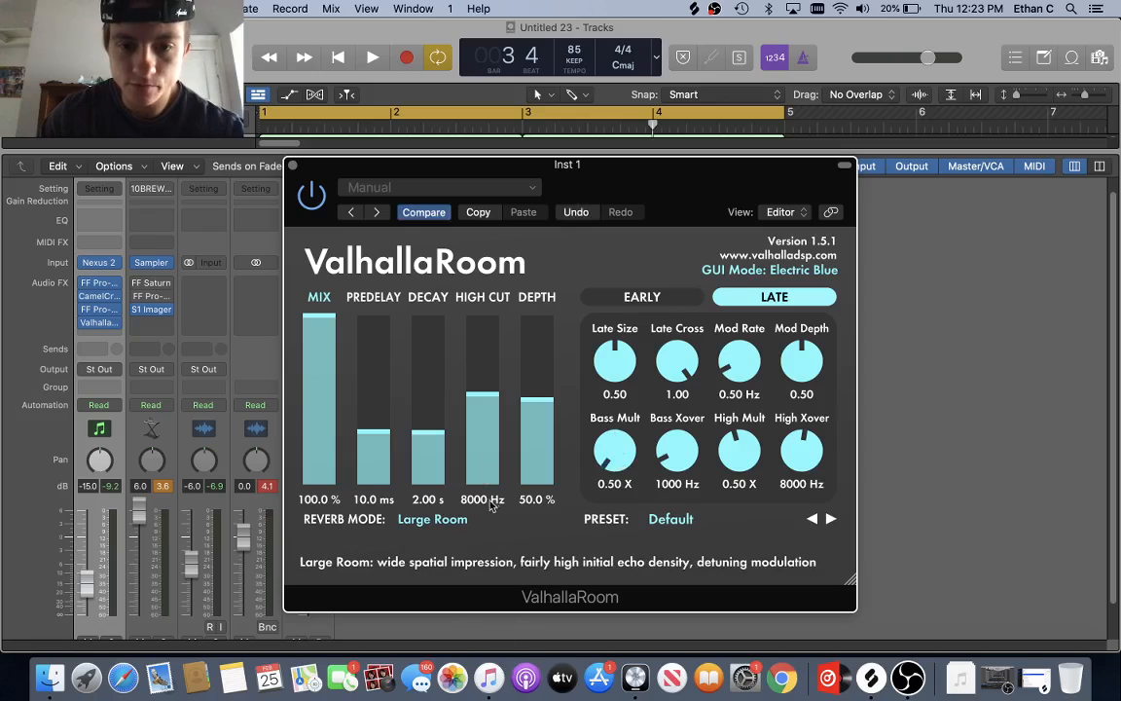
{"action": "key", "text": "space"}
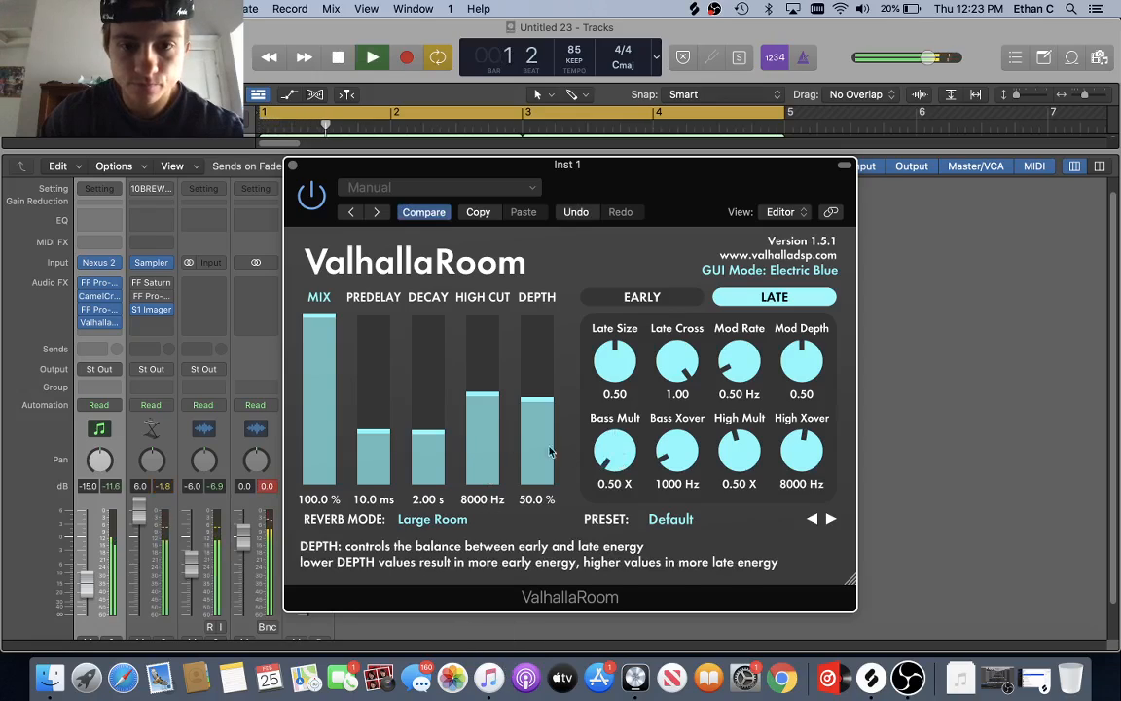
{"action": "left_click", "coordinate": [675, 518]}
{"action": "left_click", "coordinate": [699, 226]}
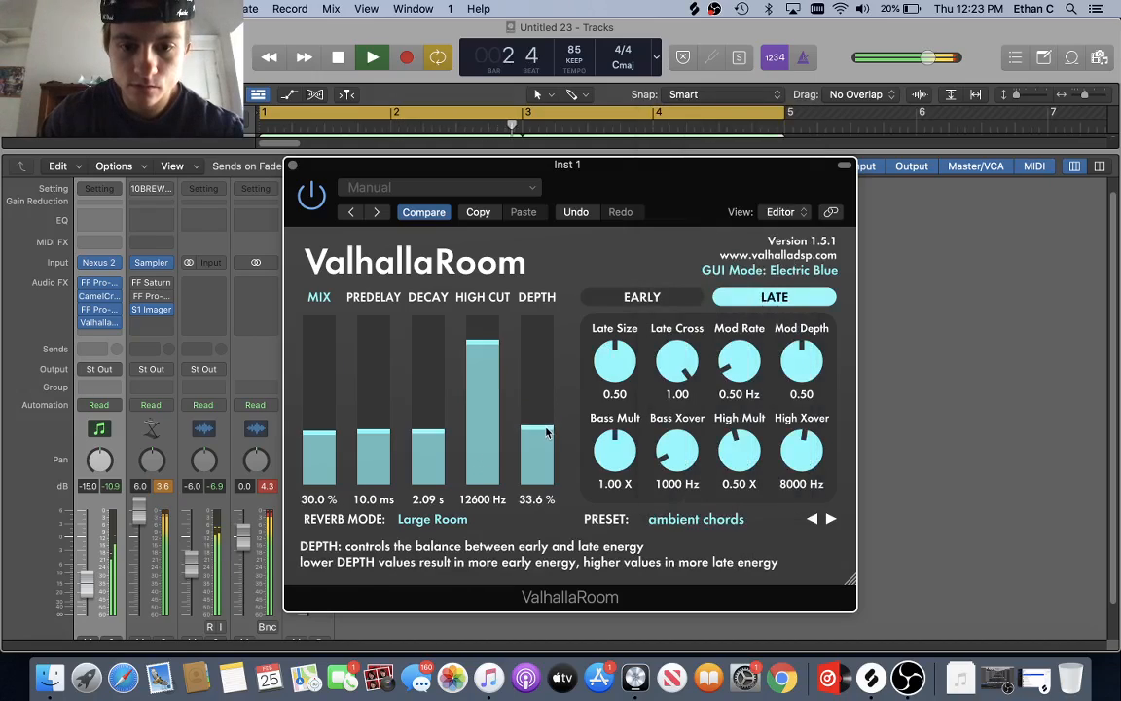
- Set the reverb's Bass Mult to 0.50 X, Mix to 20.3 %, Decay to 1.07 s, Depth to 30.0 % and High Cut to 9030 Hz
{"action": "left_click_drag", "start_coordinate": [615, 452], "coordinate": [611, 530]}
{"action": "left_click_drag", "start_coordinate": [326, 435], "coordinate": [327, 452]}
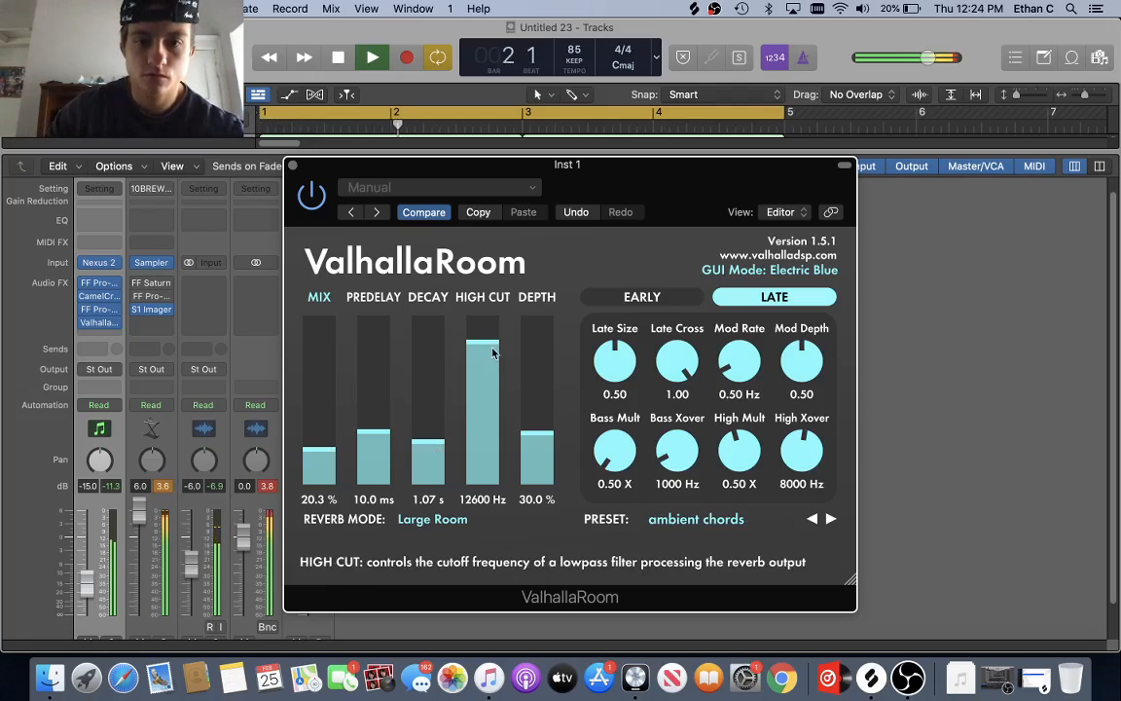
{"action": "left_click_drag", "start_coordinate": [491, 385], "coordinate": [491, 391]}
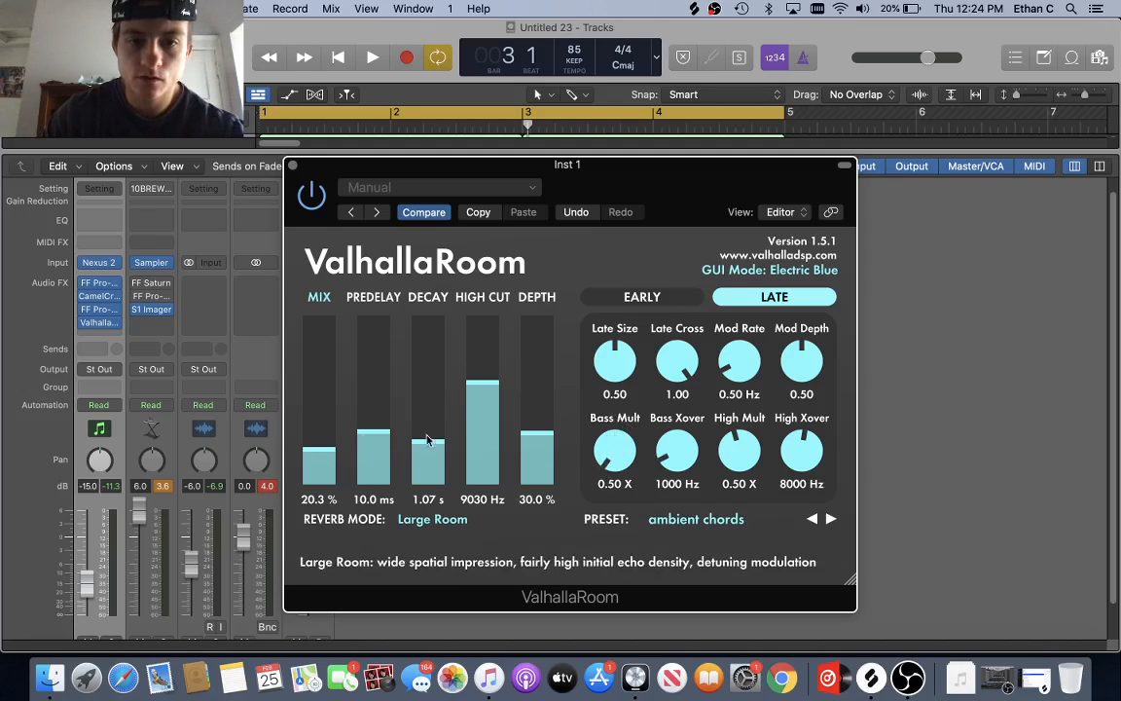
{"action": "left_click", "coordinate": [292, 167]}
- Insert the S1 Imager on the Inst 1 channel after the reverb and load its wide setting preset
{"action": "left_click", "coordinate": [103, 325]}
{"action": "mouse_move", "coordinate": [158, 445]}
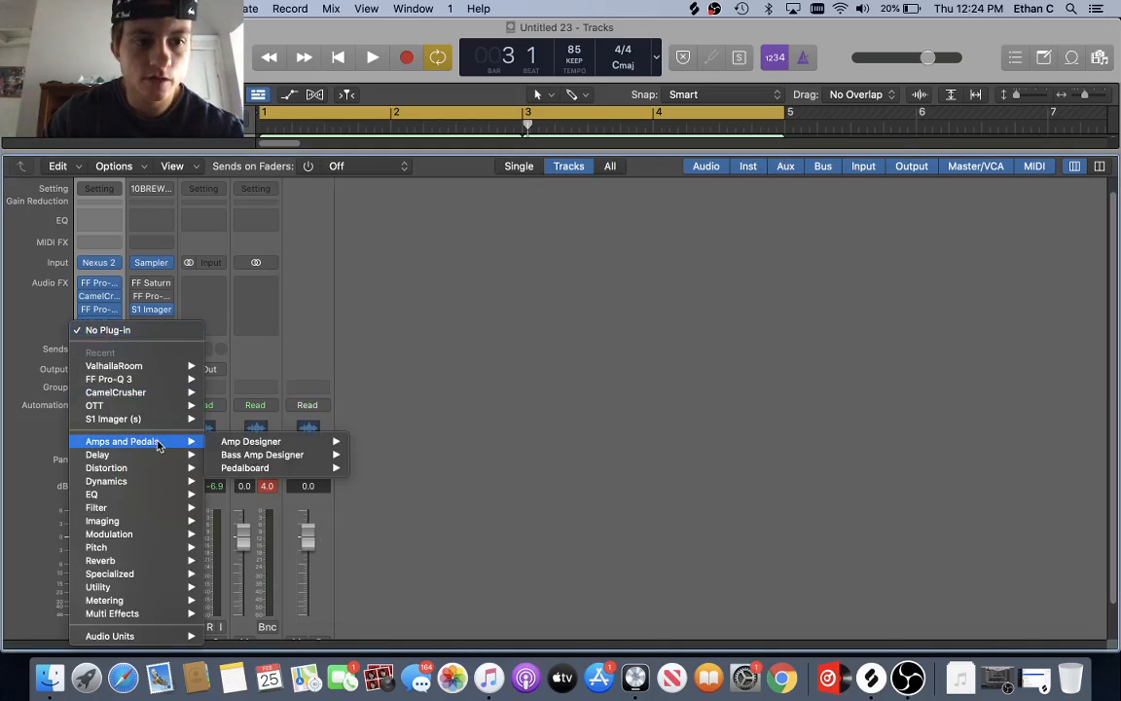
{"action": "left_click", "coordinate": [234, 419]}
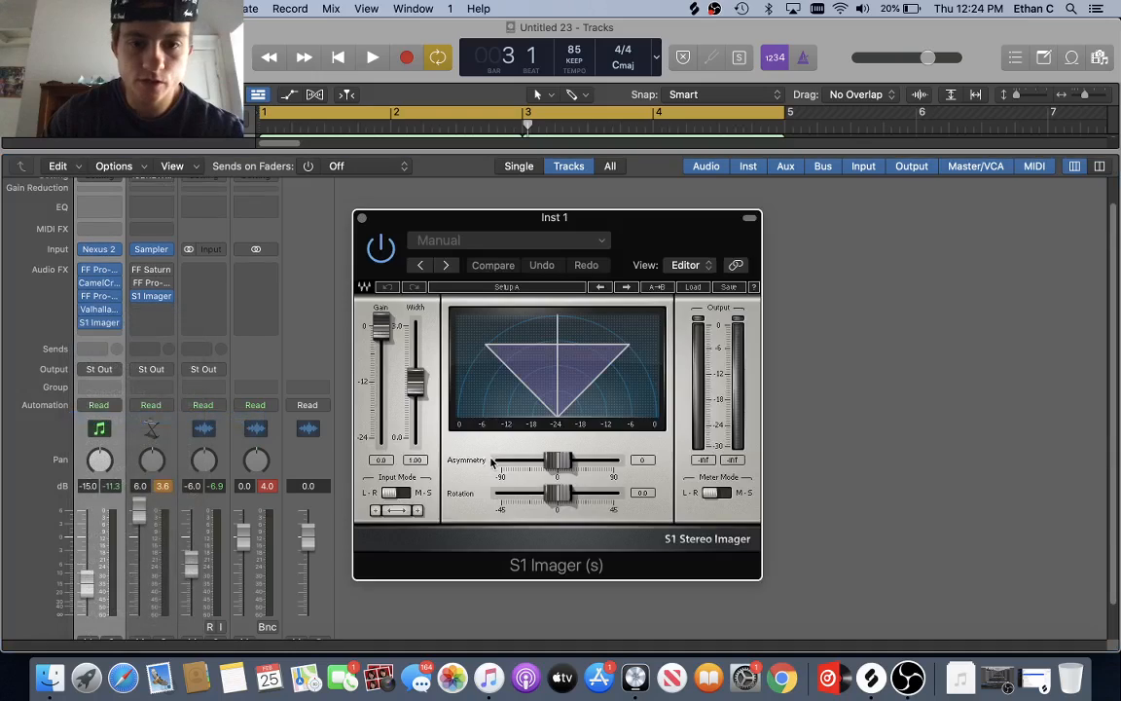
{"action": "left_click", "coordinate": [463, 244]}
{"action": "left_click", "coordinate": [408, 528]}
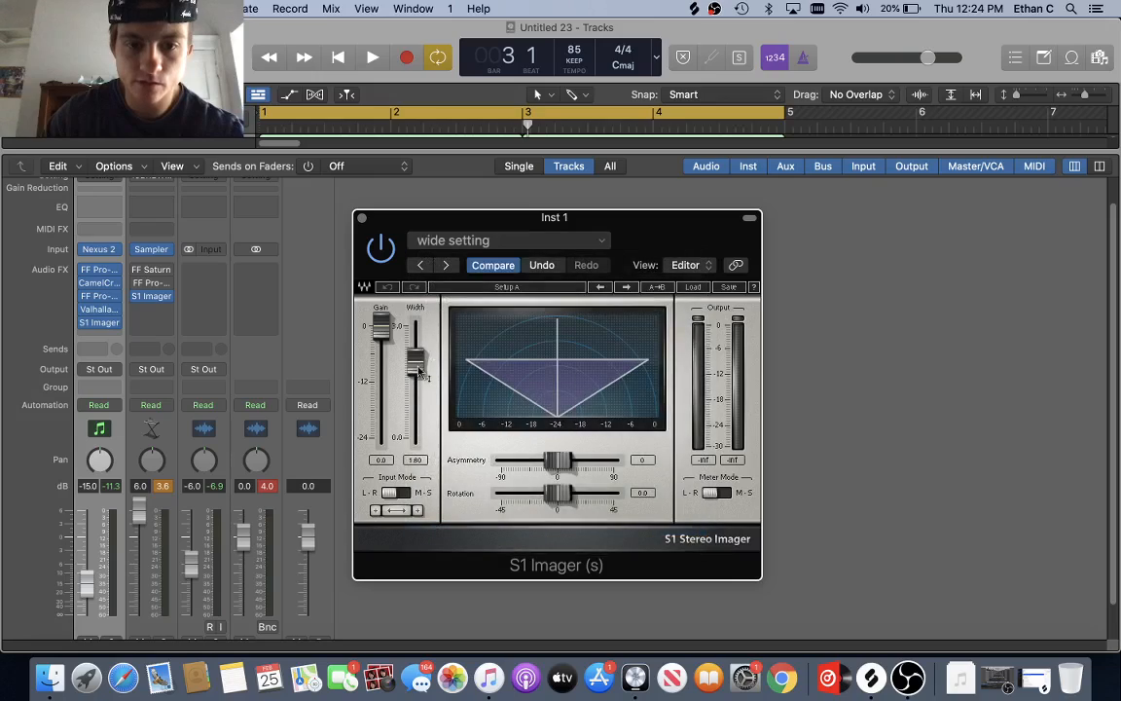
{"action": "left_click", "coordinate": [361, 219]}
- Lower the Inst 1 track volume to -17.0 dB while listening to the loop
{"action": "key", "text": "x"}
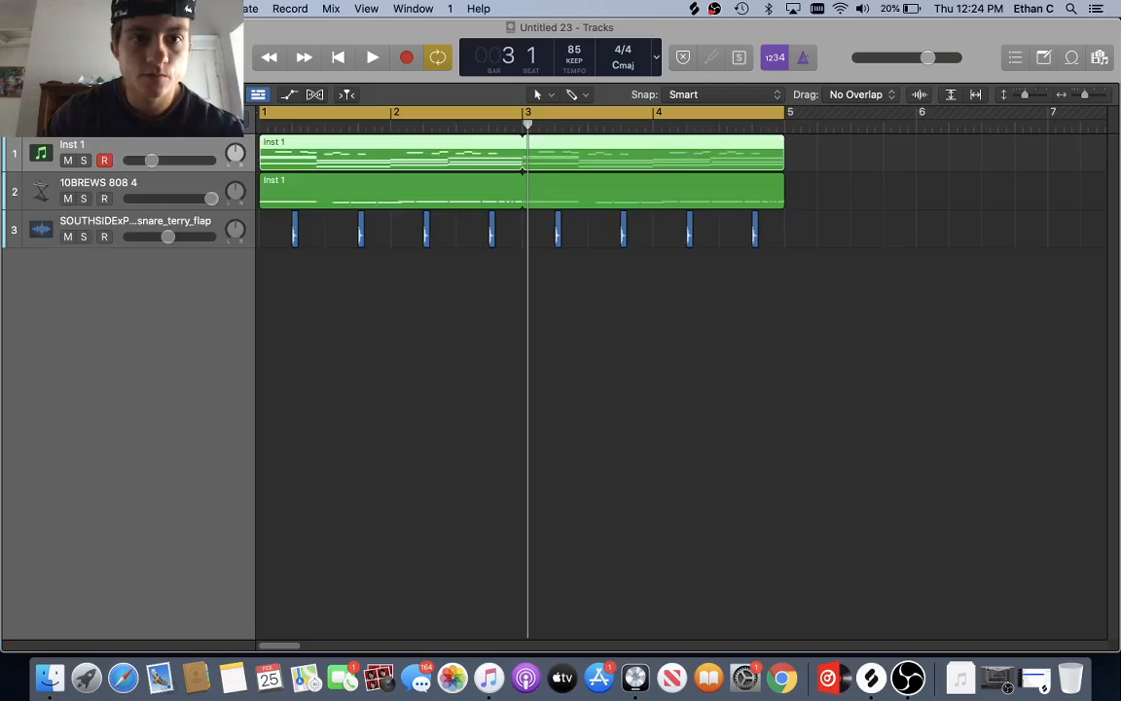
{"action": "key", "text": "space"}
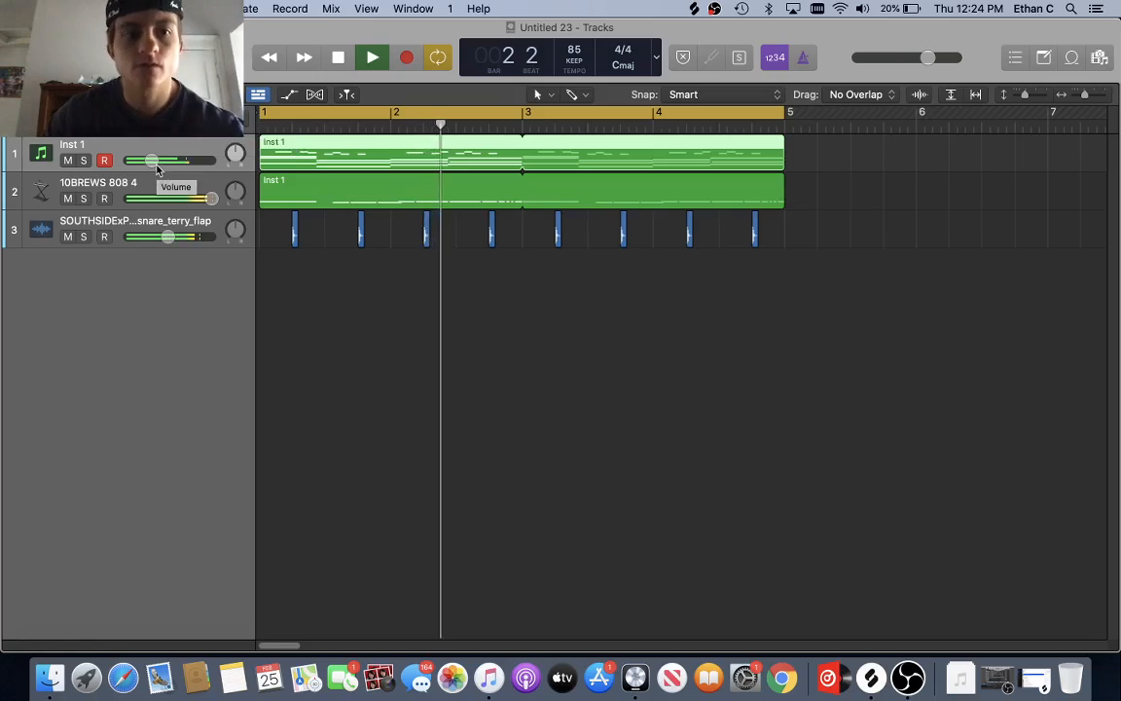
{"action": "left_click_drag", "start_coordinate": [154, 160], "coordinate": [147, 160]}
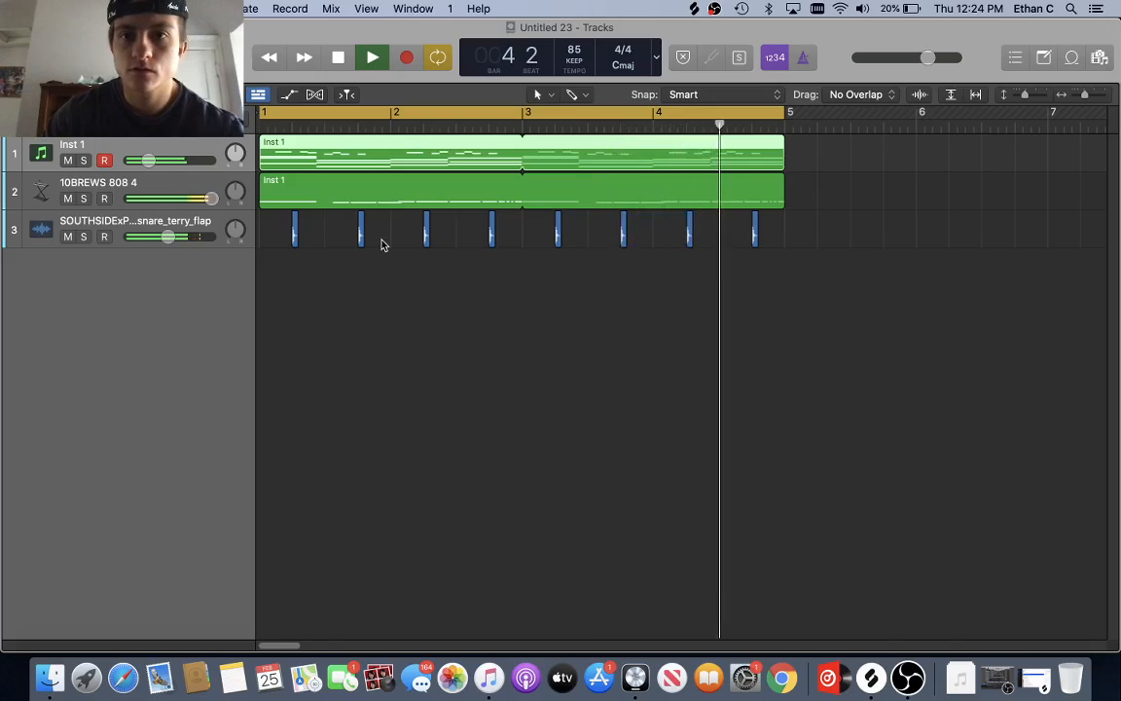
{"action": "key", "text": "space"}
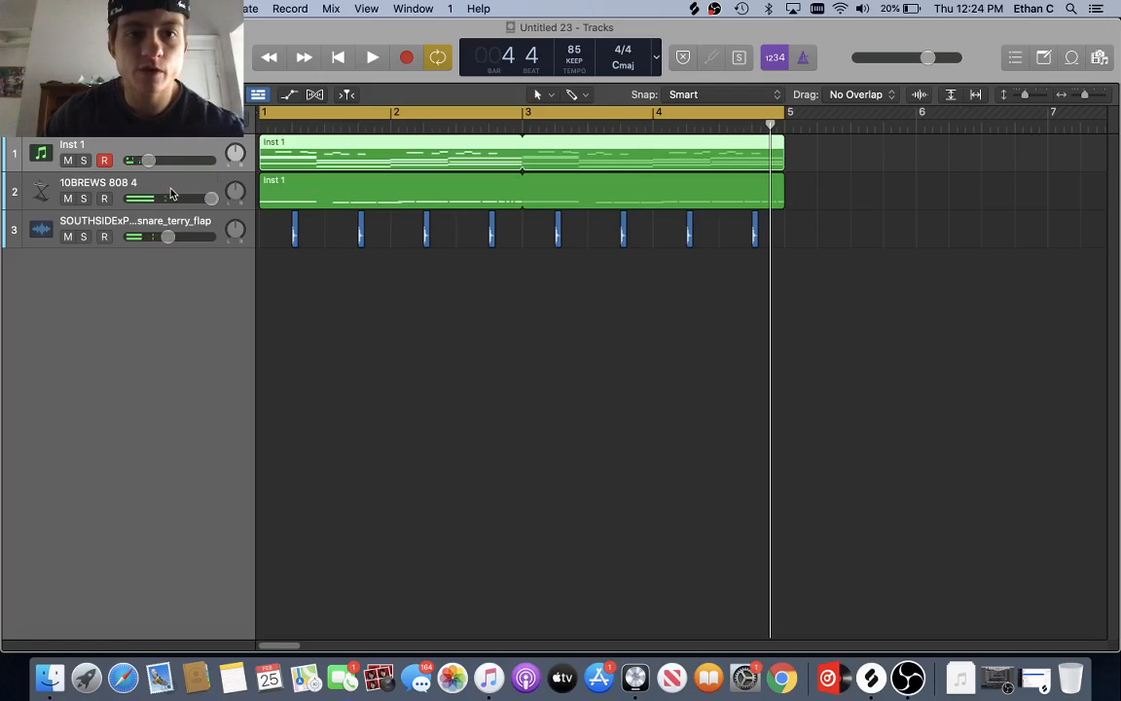
{"action": "key", "text": "super+Right"}
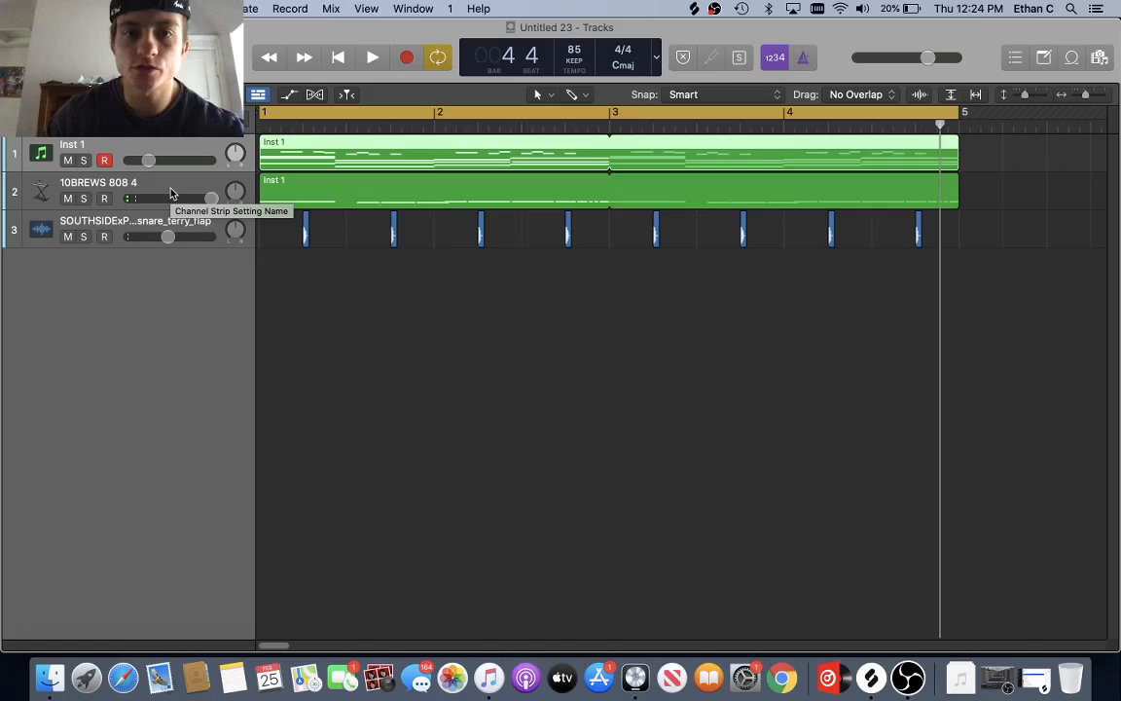
{"action": "key", "text": "super+Left"}
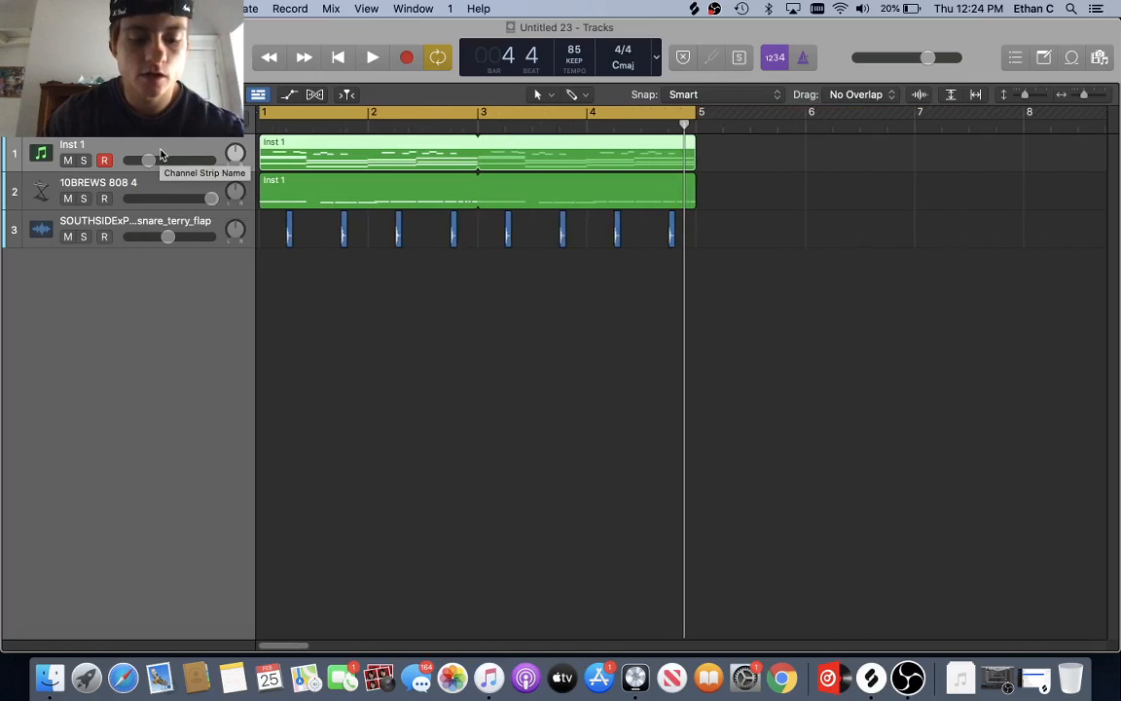
{"action": "key", "text": "x"}
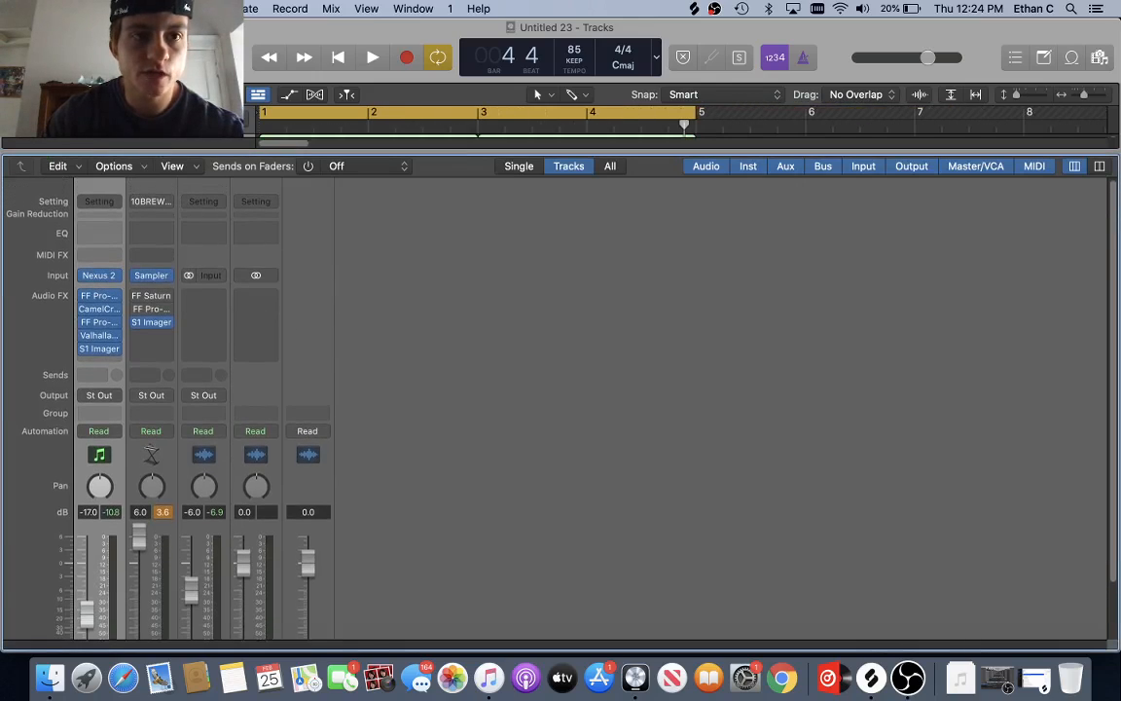
{"action": "key", "text": "x"}
{"action": "key", "text": "x"}
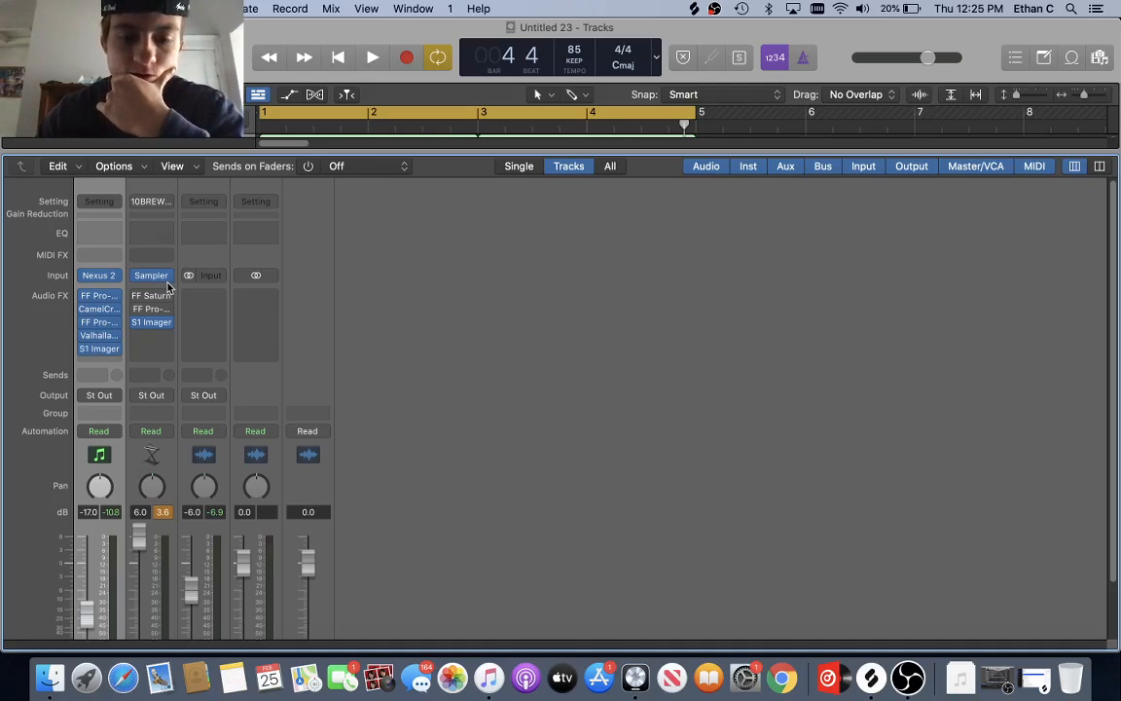
{"action": "mouse_move", "coordinate": [167, 283]}
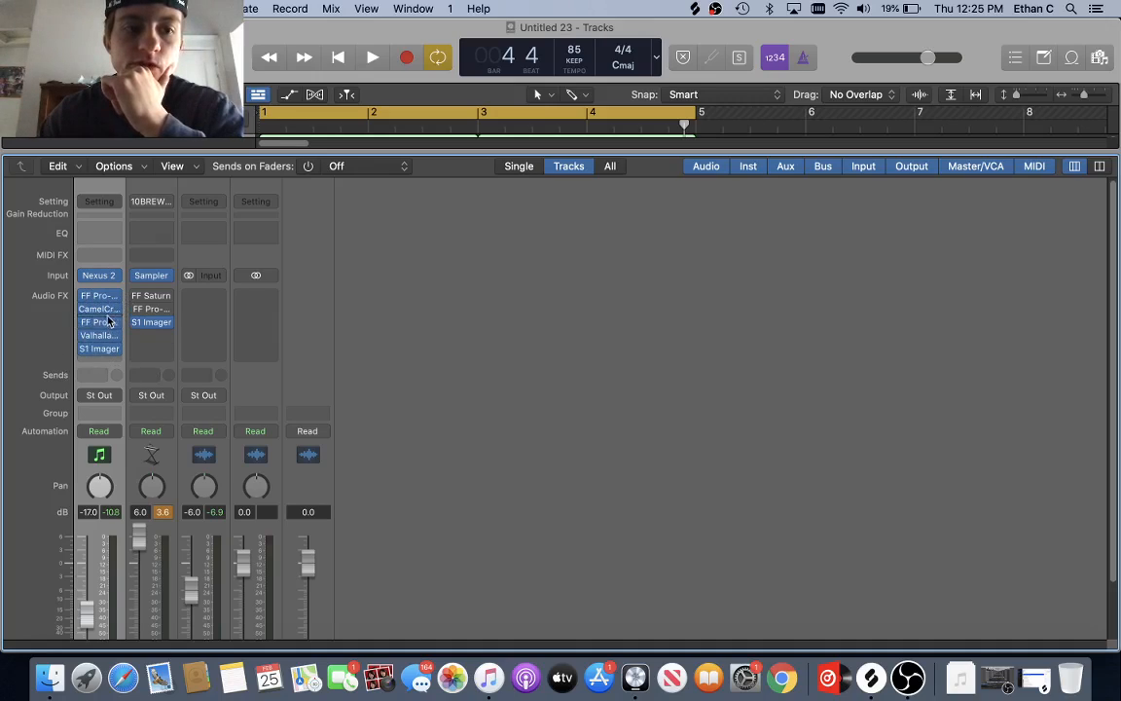
{"action": "key", "text": "x"}
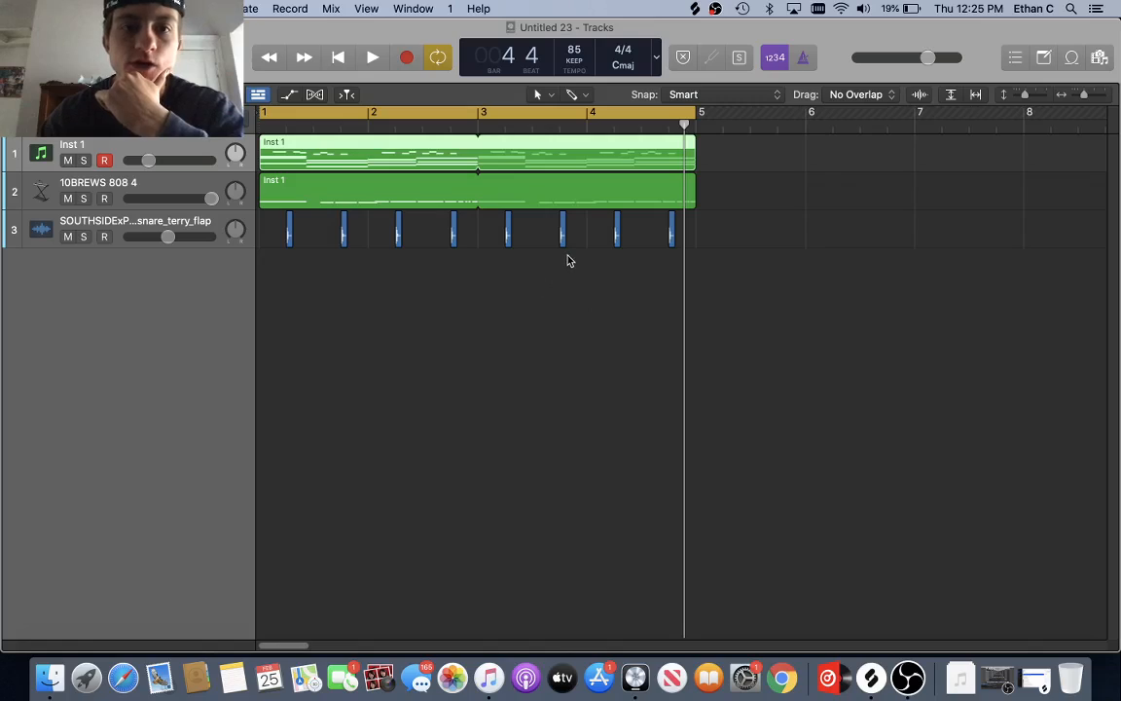
{"action": "key", "text": "x"}
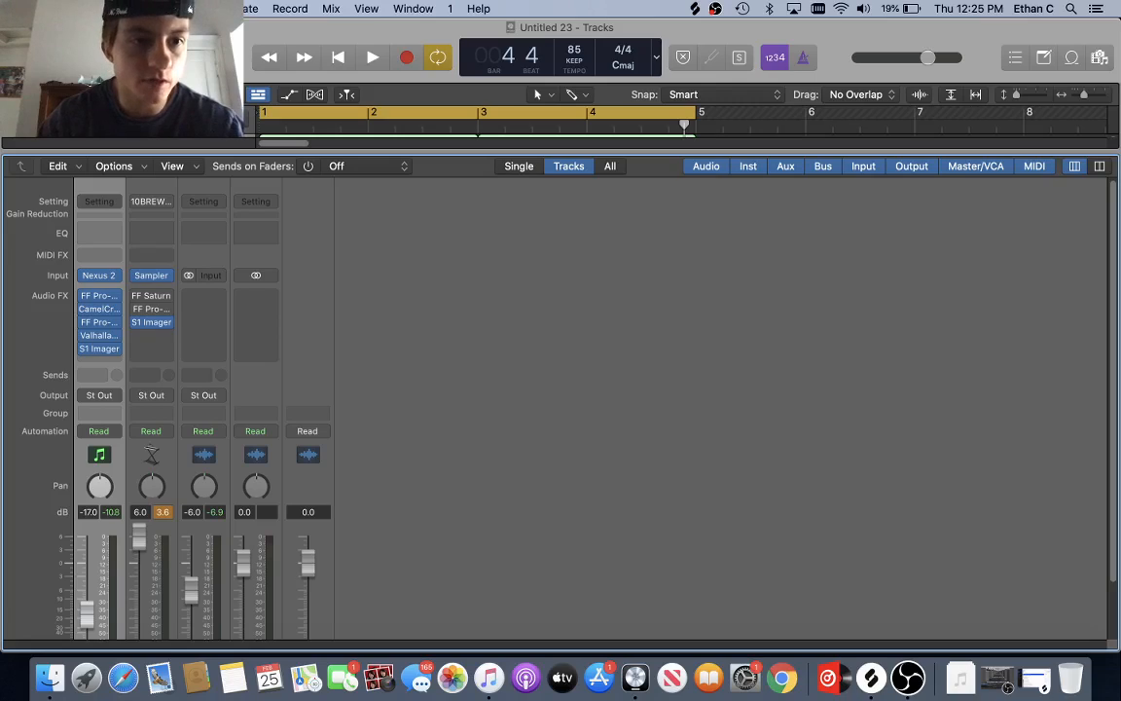
{"action": "key", "text": "x"}
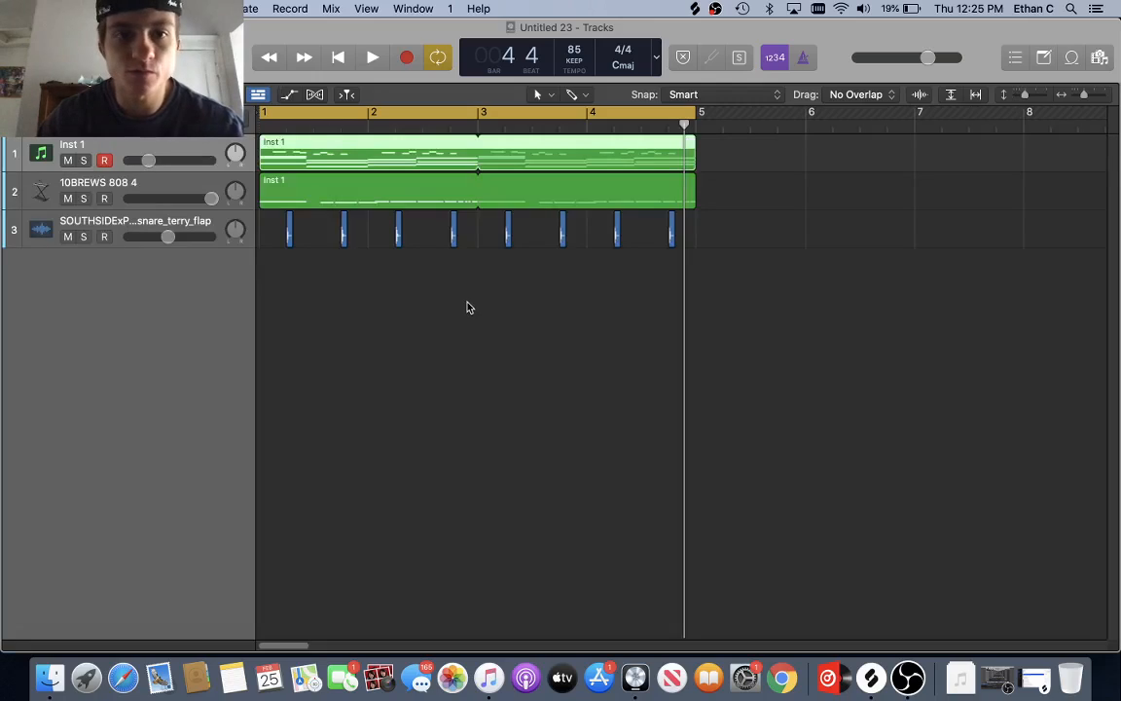
- Add a new track with duplicate settings from the 10BREWS 808 4 track
{"action": "key", "text": "super+Right"}
{"action": "key", "text": "super+Left"}
{"action": "key", "text": "super+Left"}
{"action": "key", "text": "super+Right"}
{"action": "key", "text": "super+Left"}
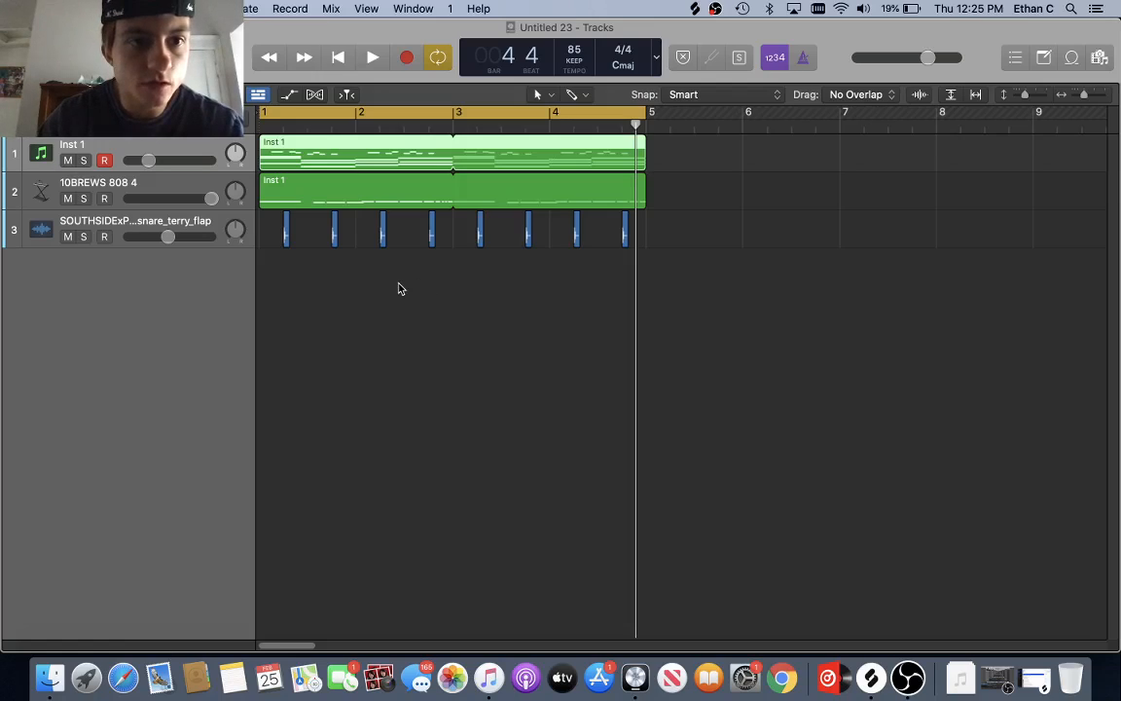
{"action": "left_click", "coordinate": [176, 191]}
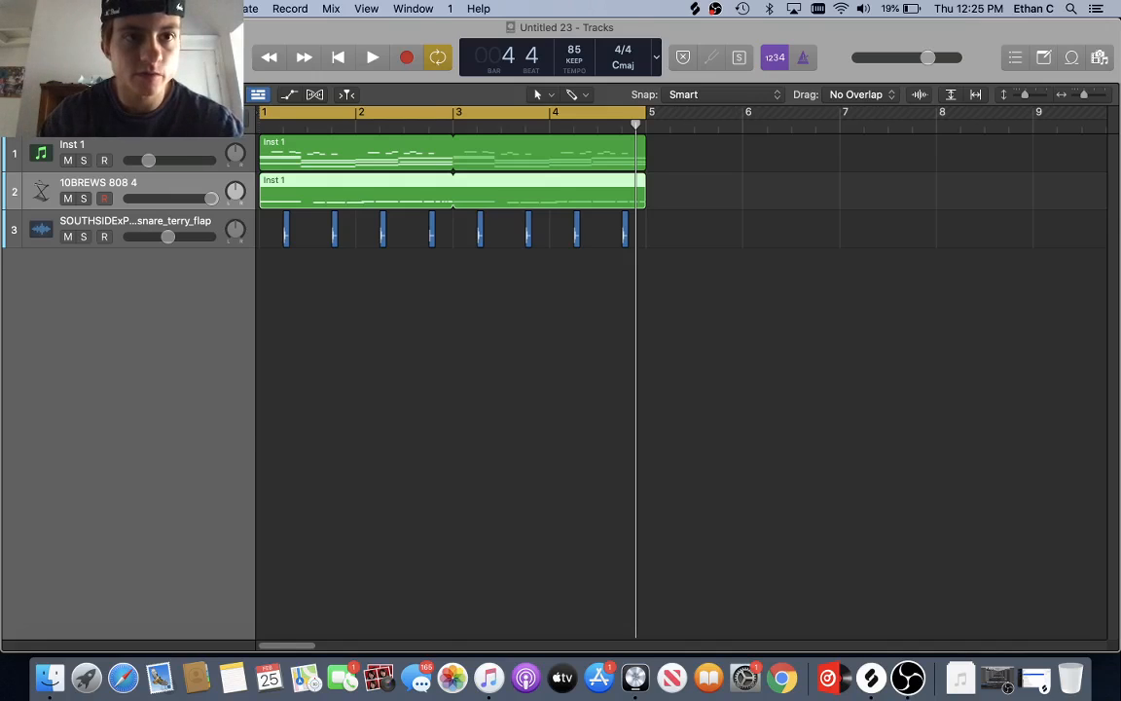
{"action": "left_click", "coordinate": [248, 7]}
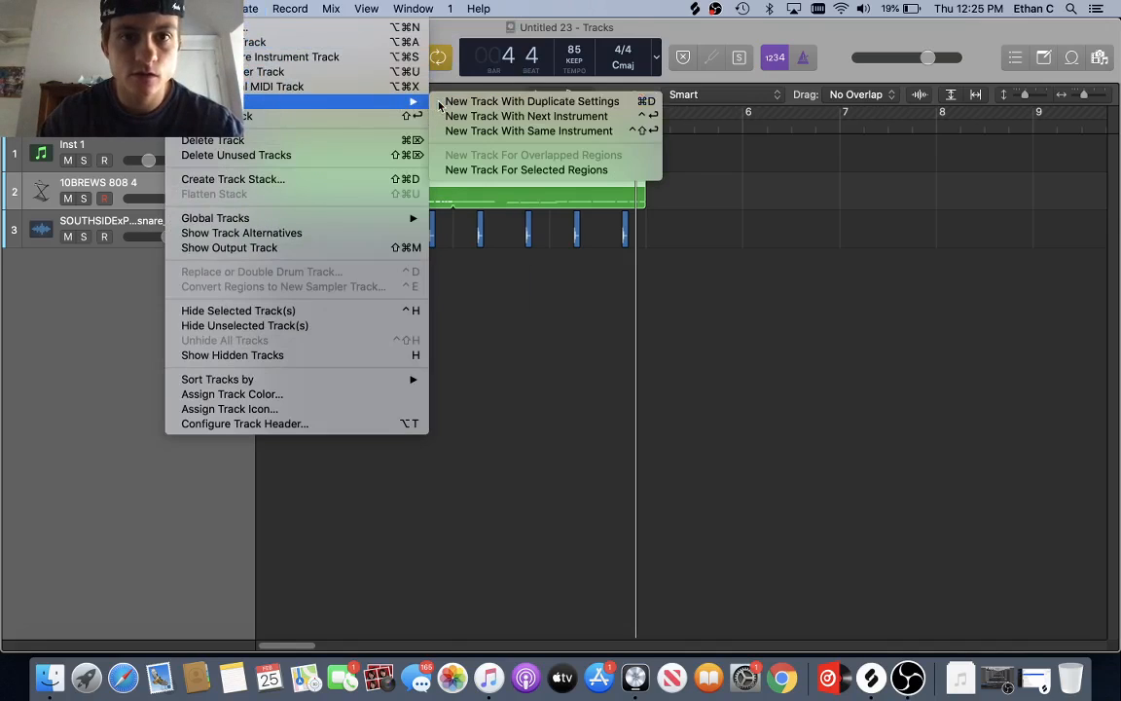
{"action": "left_click", "coordinate": [443, 102]}
- Load the hi-hat channel strip setting on the duplicated 808 channel, and bypass its Valhalla reverb and S1 Imager
{"action": "key", "text": "x"}
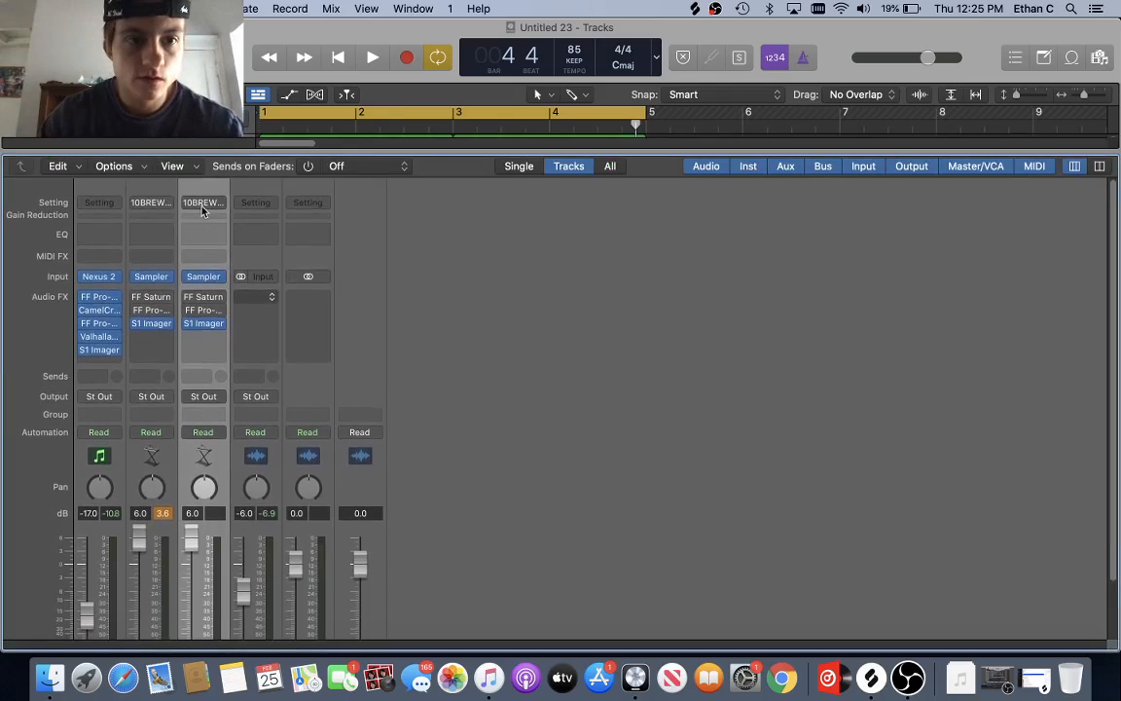
{"action": "left_click", "coordinate": [203, 202]}
{"action": "left_click", "coordinate": [204, 220]}
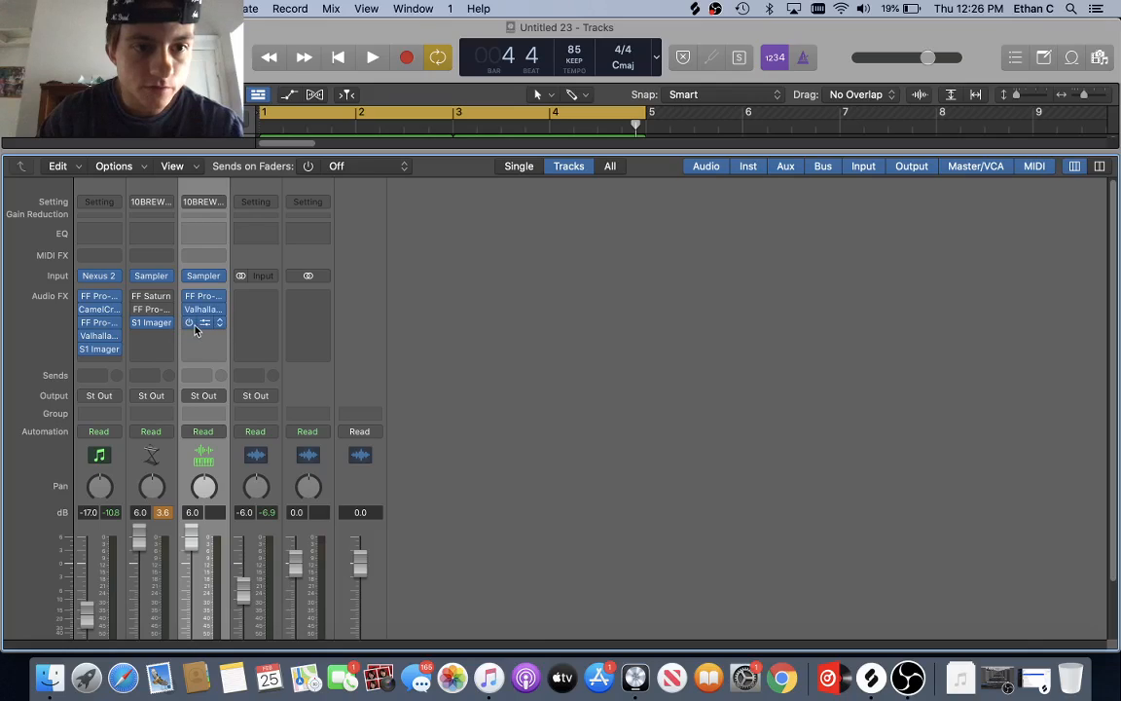
{"action": "left_click", "coordinate": [189, 323]}
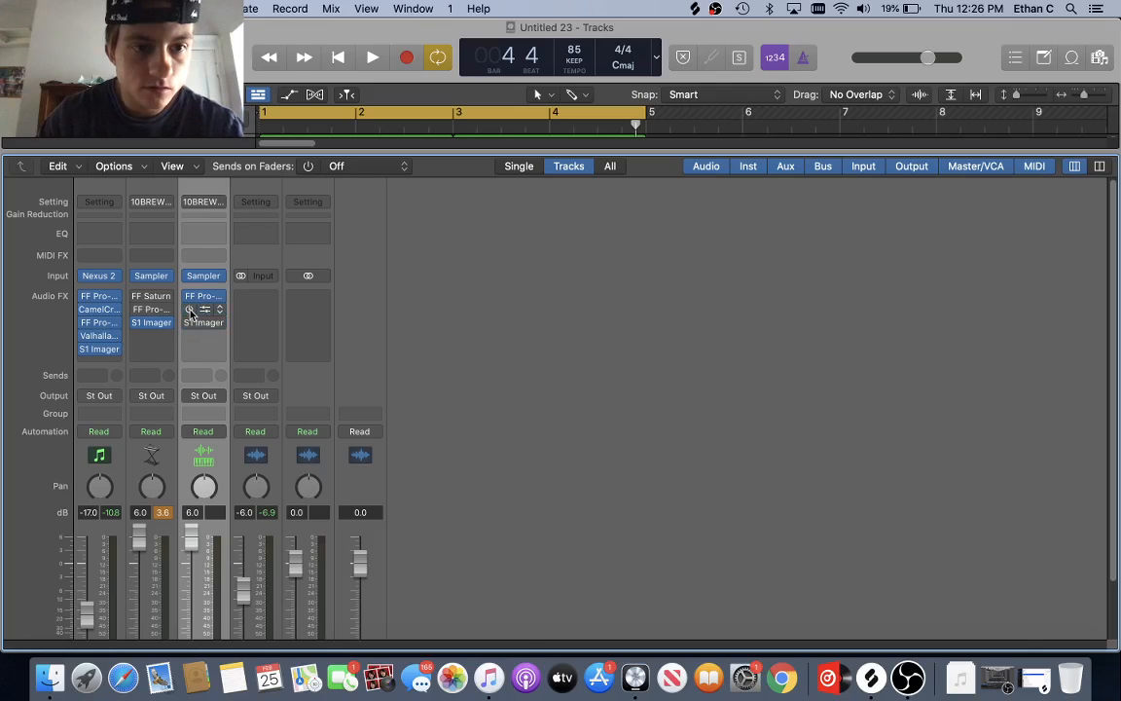
- Check the duplicated channel's Pro-Q 3 low cut and audition the OMGRONNY_hihat_my_time sample at several pitches in Sampler
{"action": "left_click", "coordinate": [203, 296]}
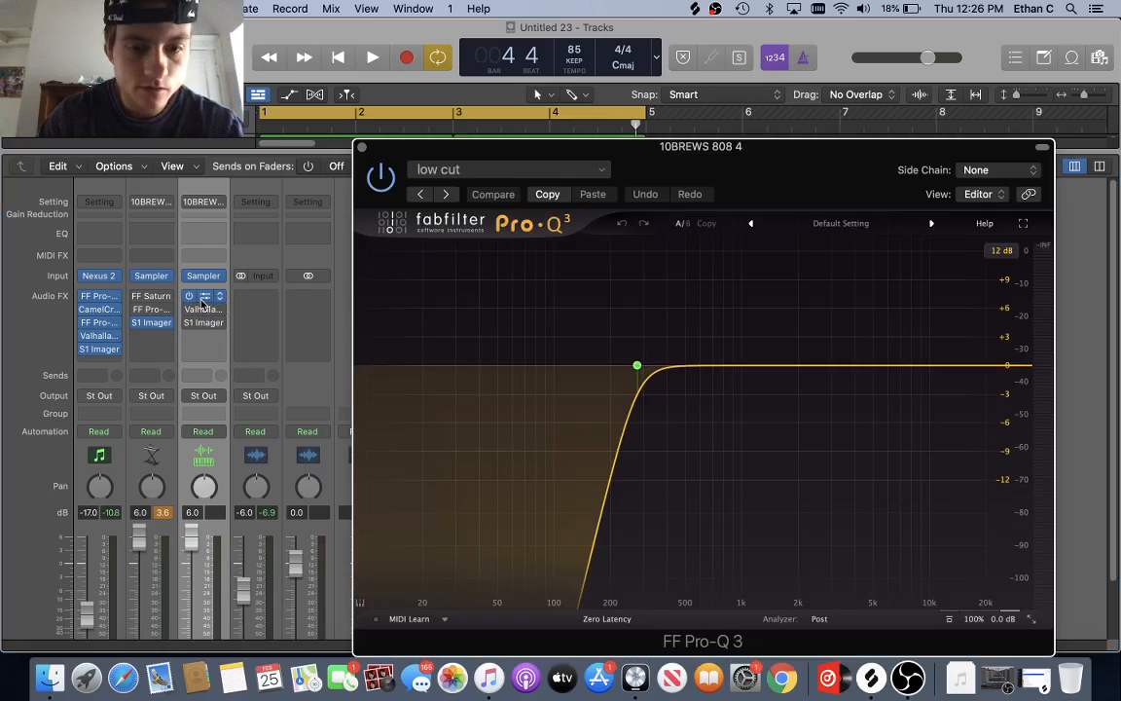
{"action": "left_click", "coordinate": [360, 148]}
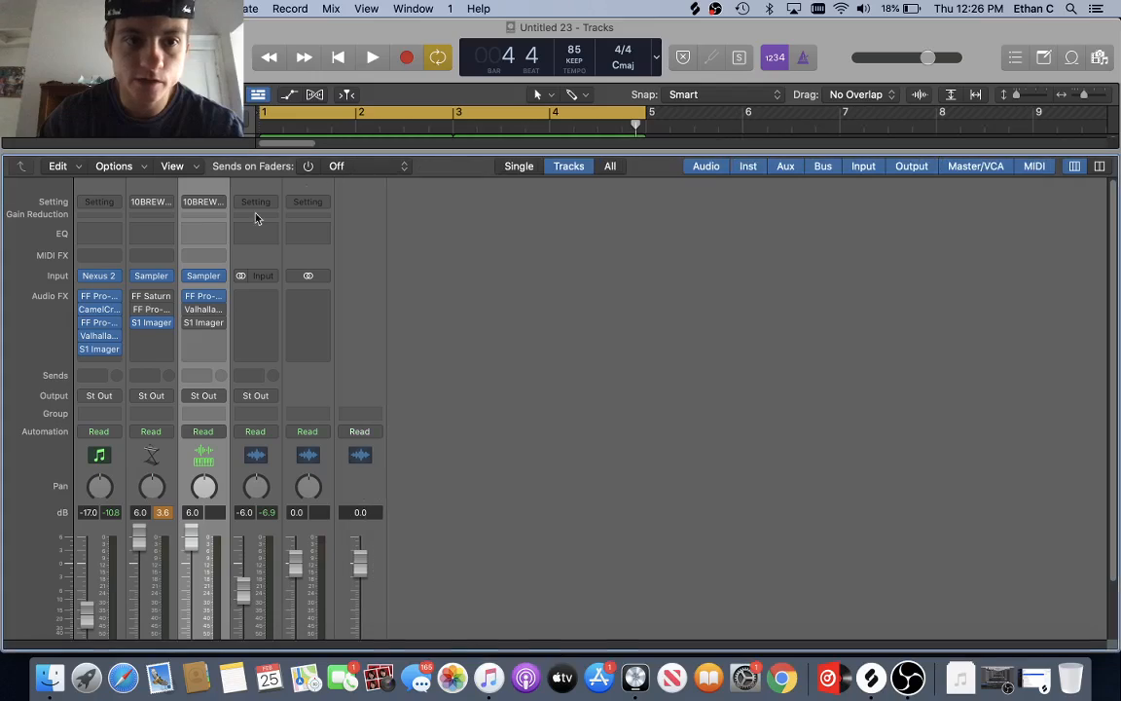
{"action": "left_click", "coordinate": [203, 276]}
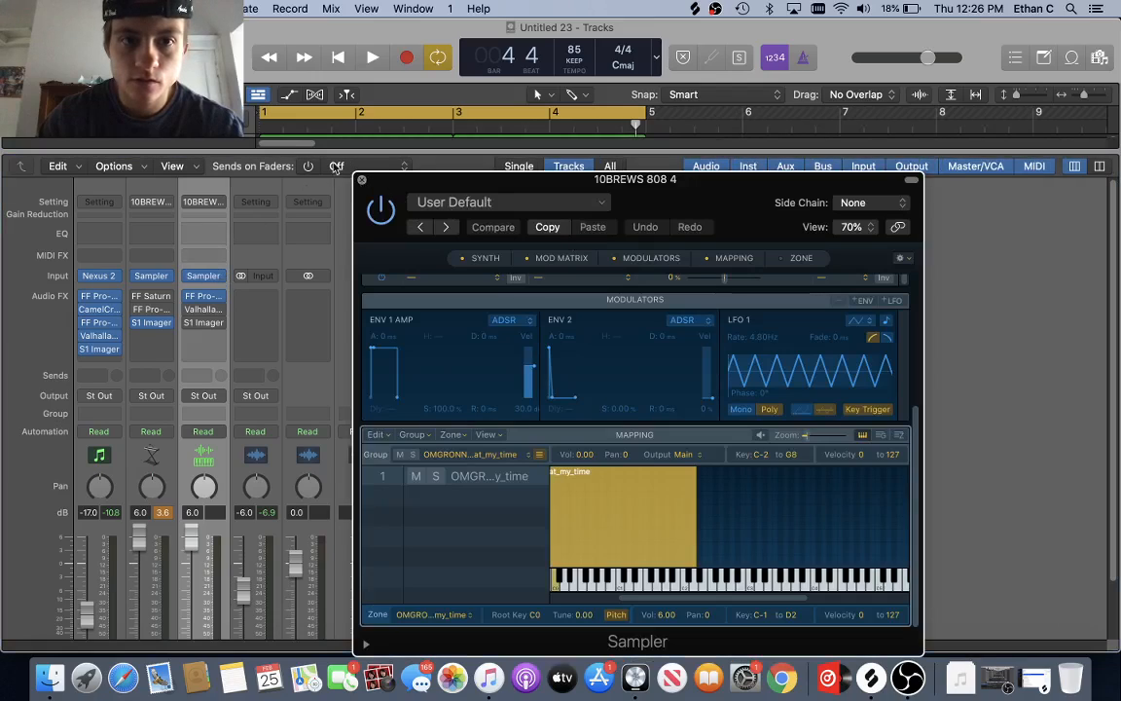
{"action": "left_click", "coordinate": [362, 179]}
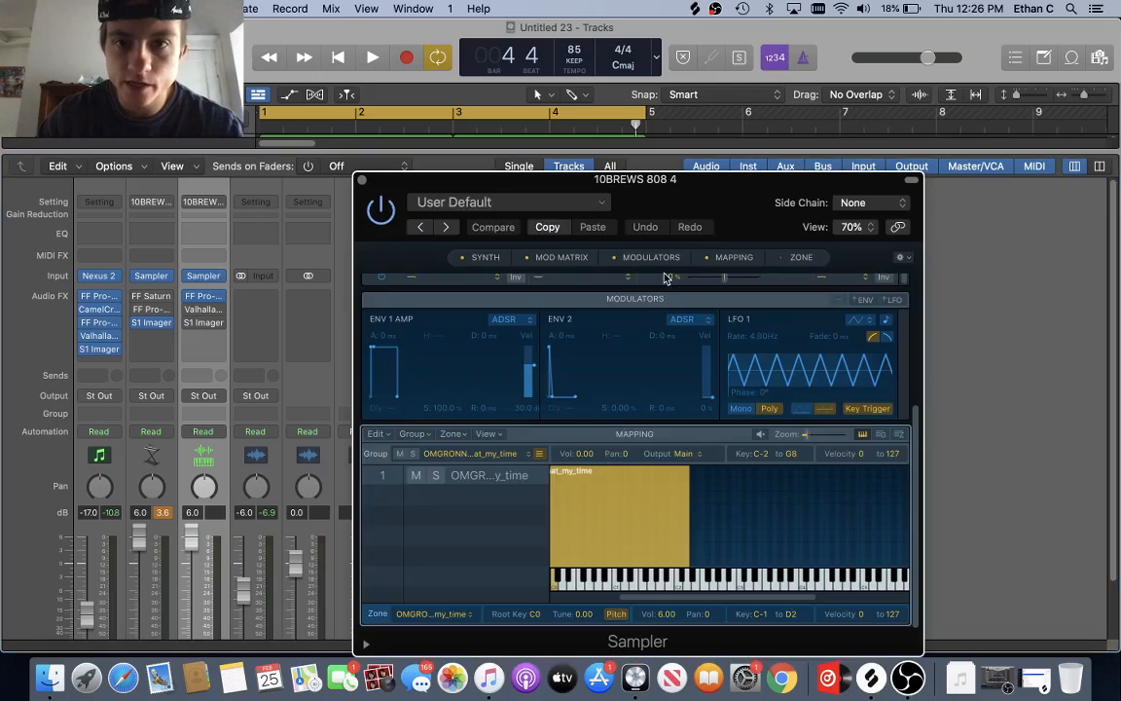
{"action": "left_click_drag", "start_coordinate": [712, 199], "coordinate": [610, 96]}
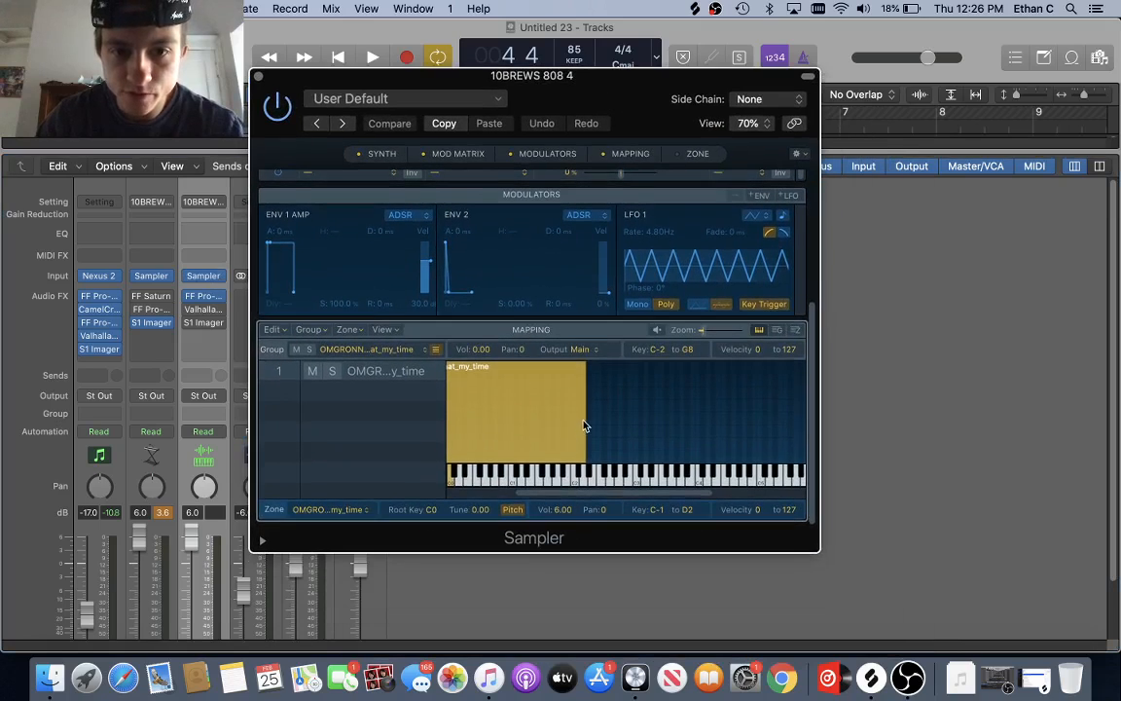
{"action": "scroll", "coordinate": [539, 421], "scroll_direction": "left", "scroll_amount": 1}
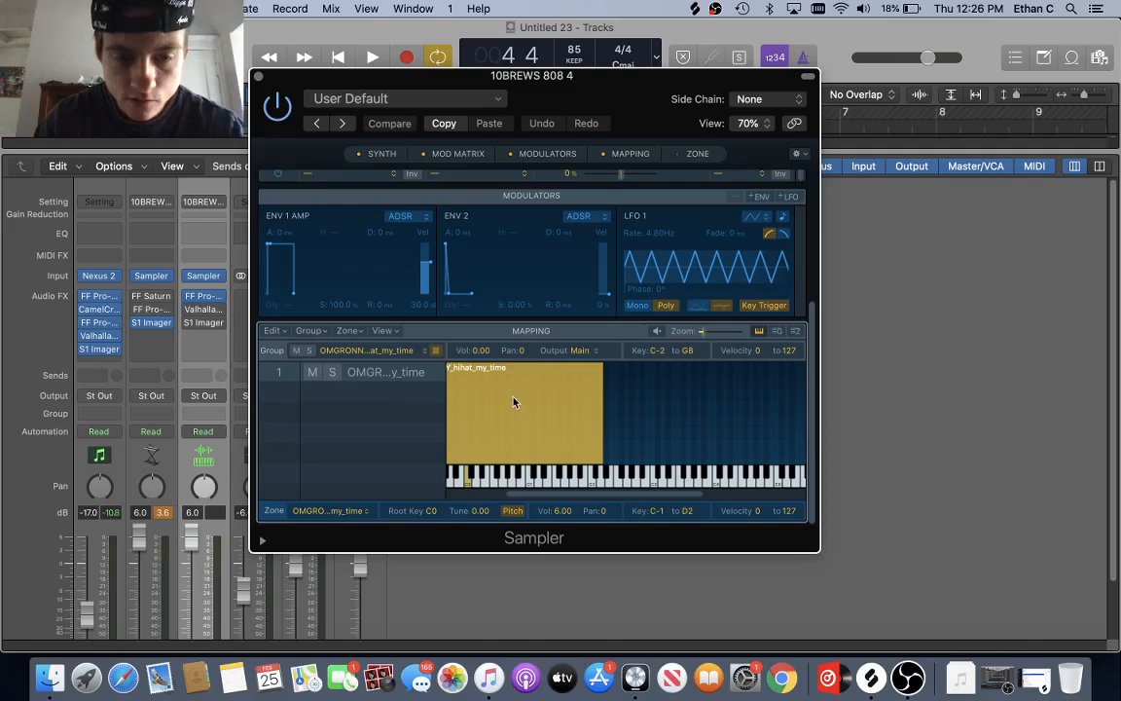
{"action": "scroll", "coordinate": [514, 402], "scroll_direction": "left", "scroll_amount": 3}
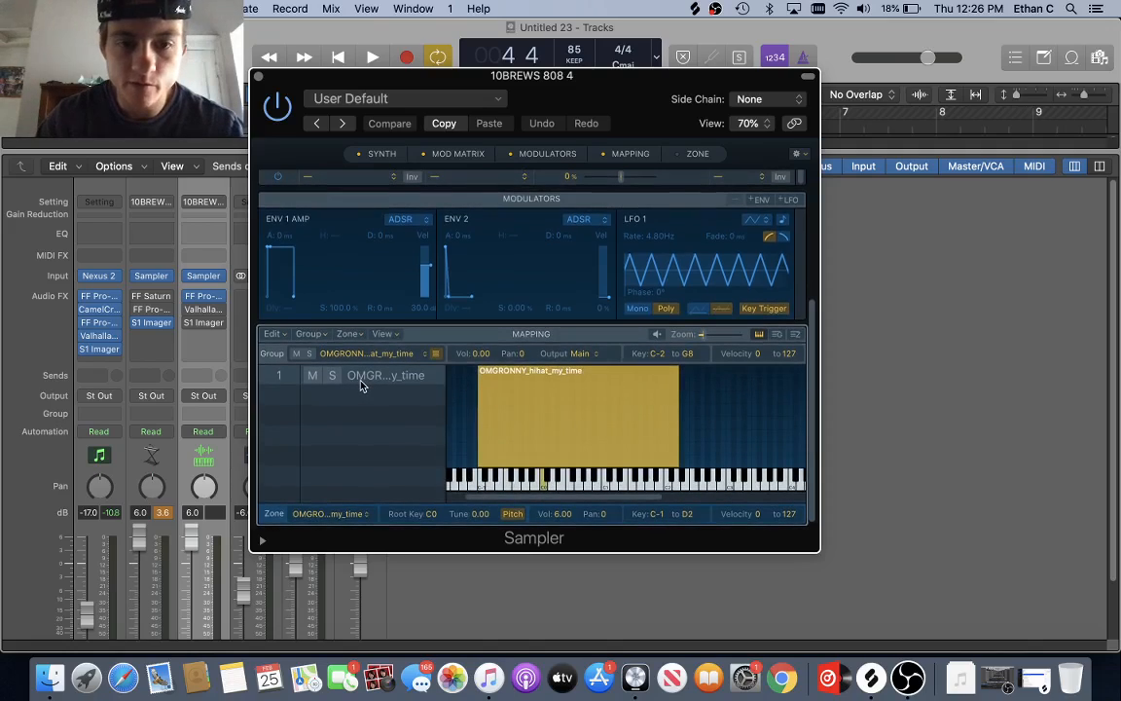
{"action": "left_click", "coordinate": [547, 479]}
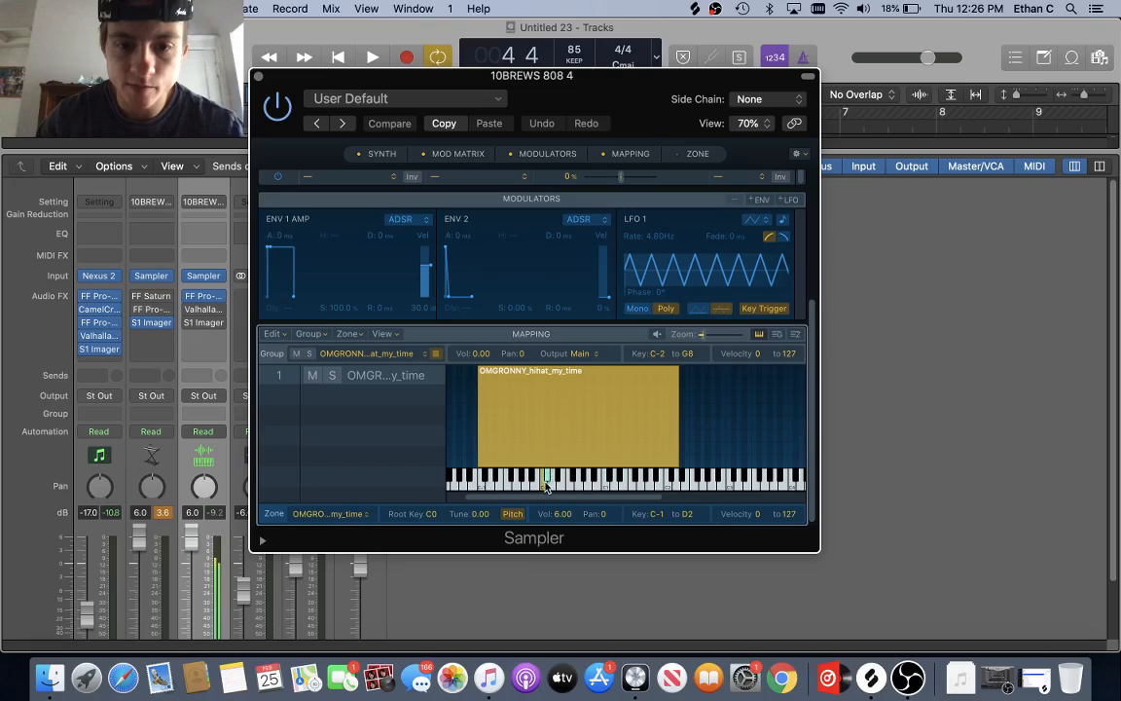
{"action": "left_click", "coordinate": [516, 479]}
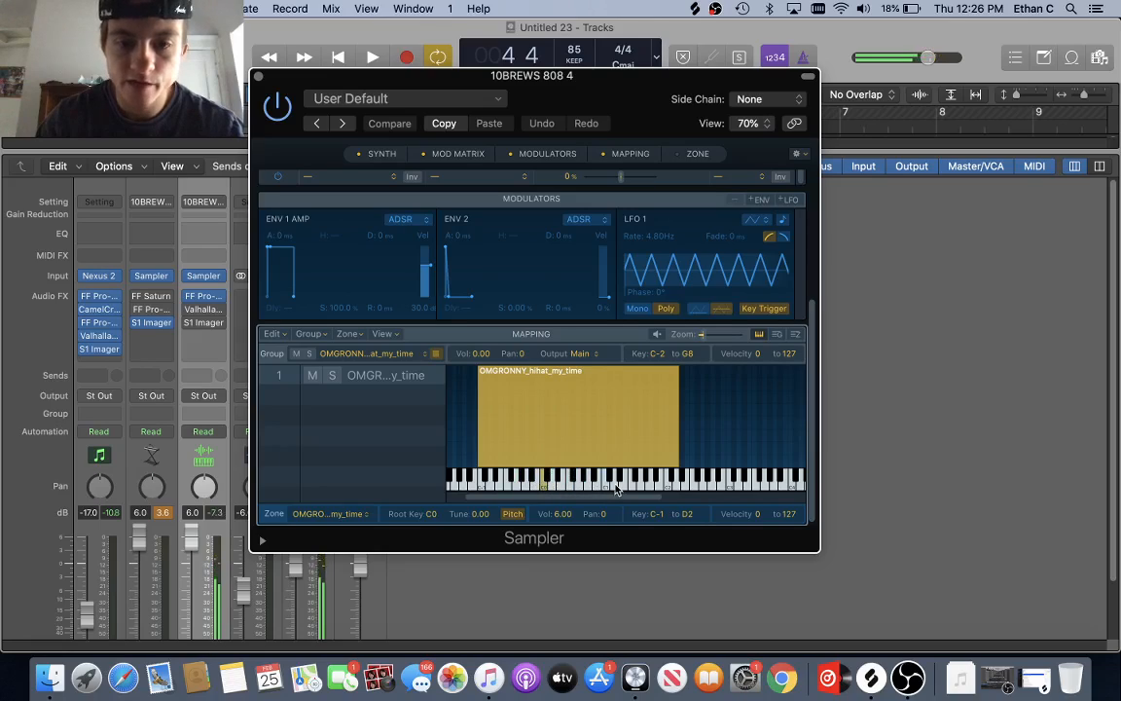
{"action": "left_click", "coordinate": [519, 484]}
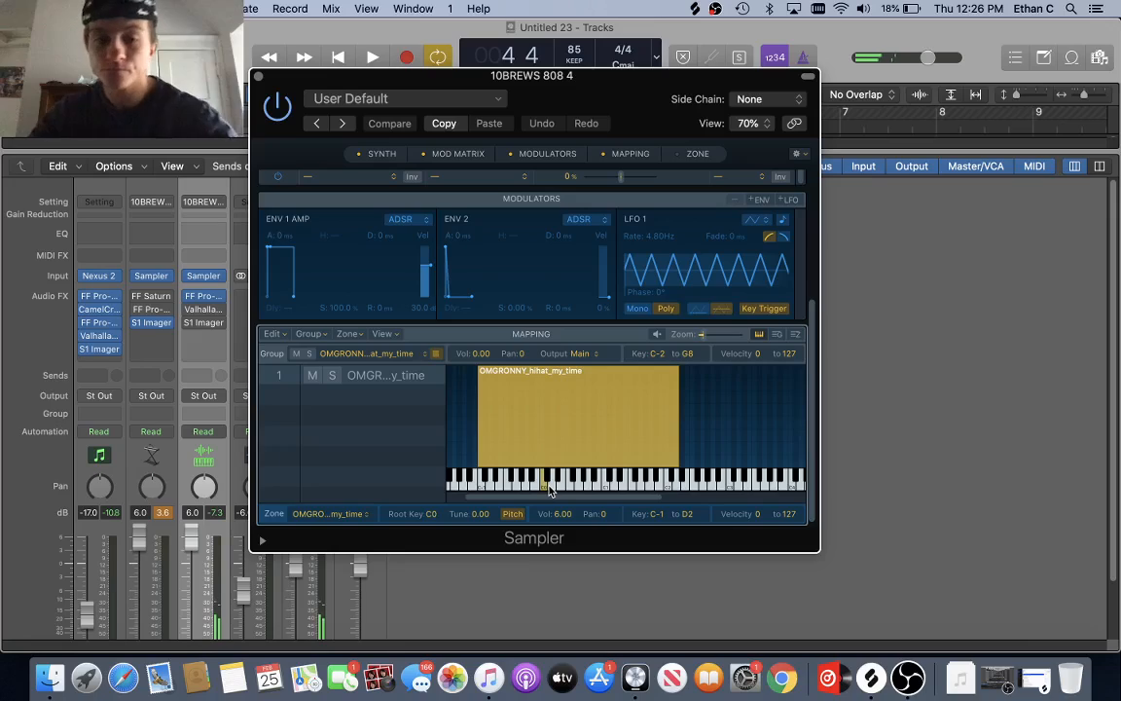
{"action": "left_click", "coordinate": [516, 484]}
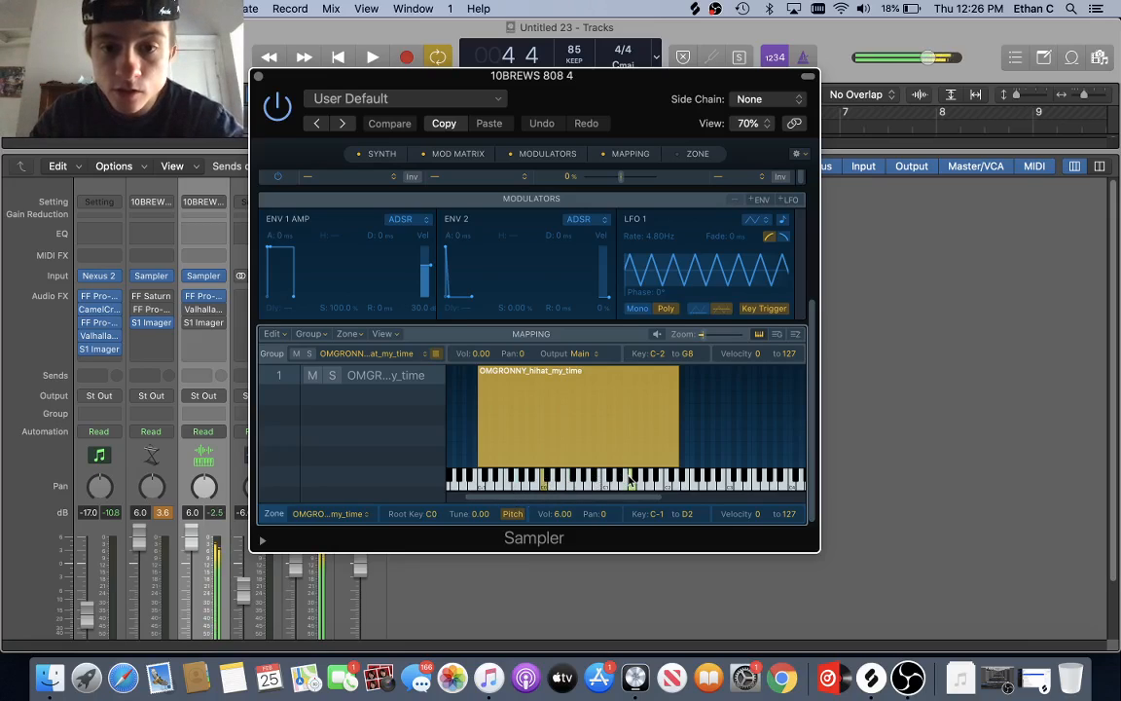
{"action": "left_click", "coordinate": [258, 76]}
- Create a one-bar MIDI region at bar 1 on the new hi-hat track and loop it up to bar 5
{"action": "key", "text": "x"}
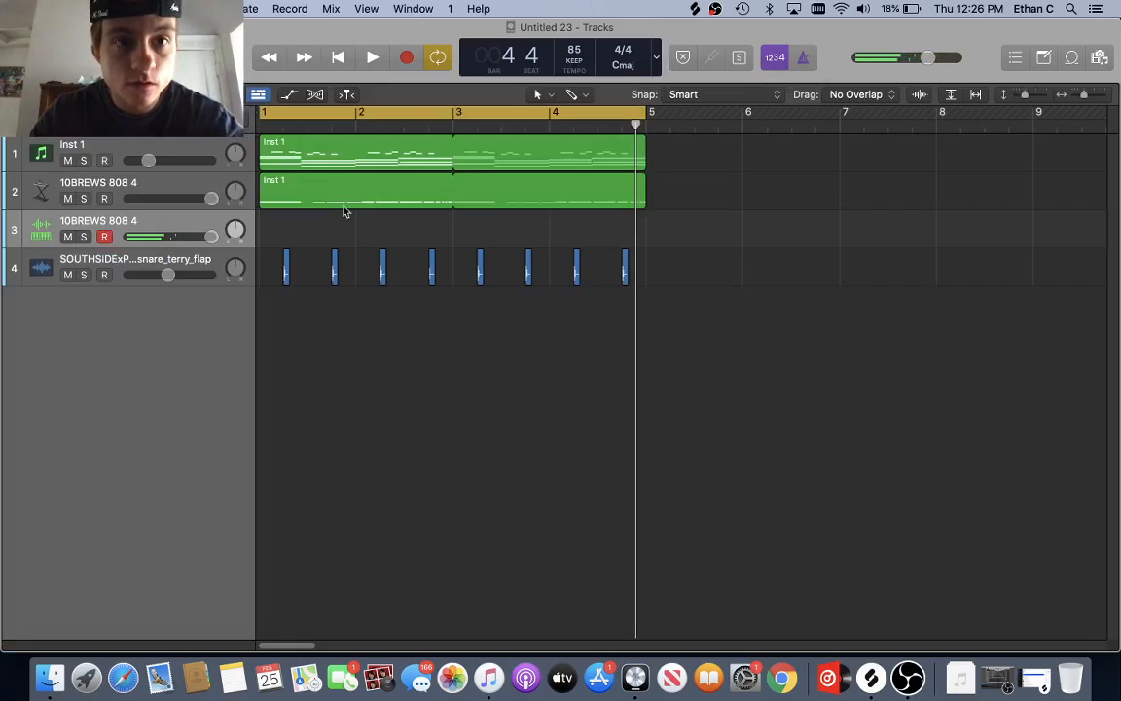
{"action": "left_click", "coordinate": [281, 233], "text": "super"}
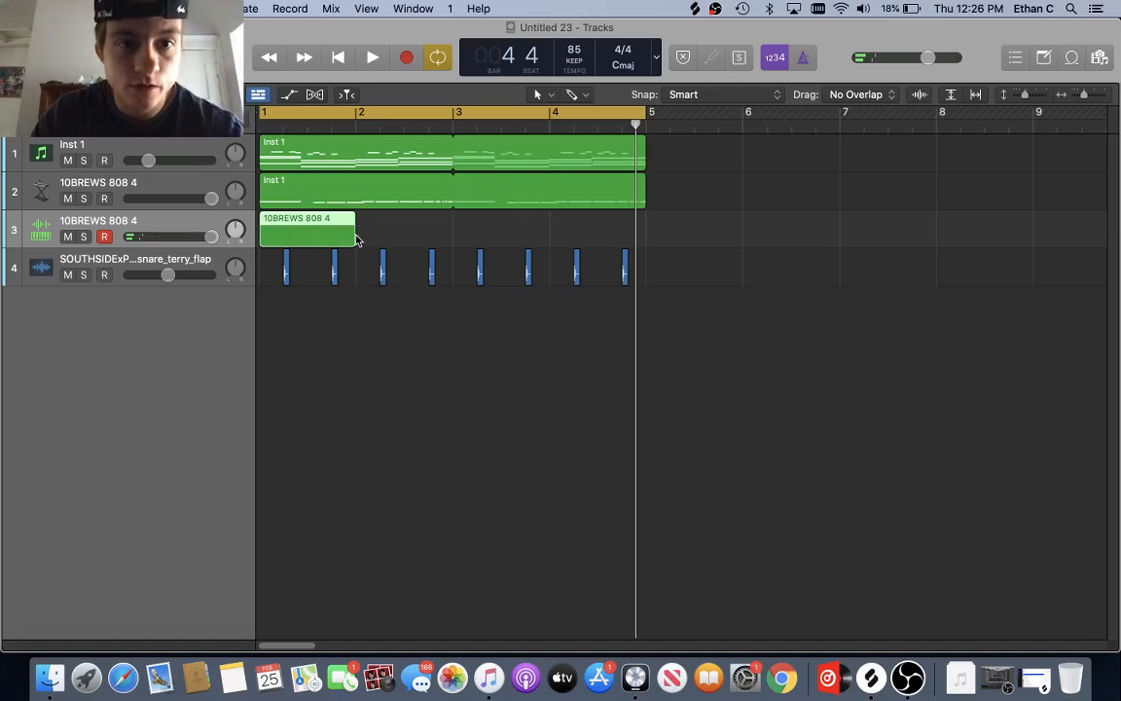
{"action": "left_click_drag", "start_coordinate": [351, 236], "coordinate": [647, 233]}
- Enter four consecutive sixteenth notes on C0 from the start of the new hi-hat region and play them back
{"action": "double_click", "coordinate": [306, 221]}
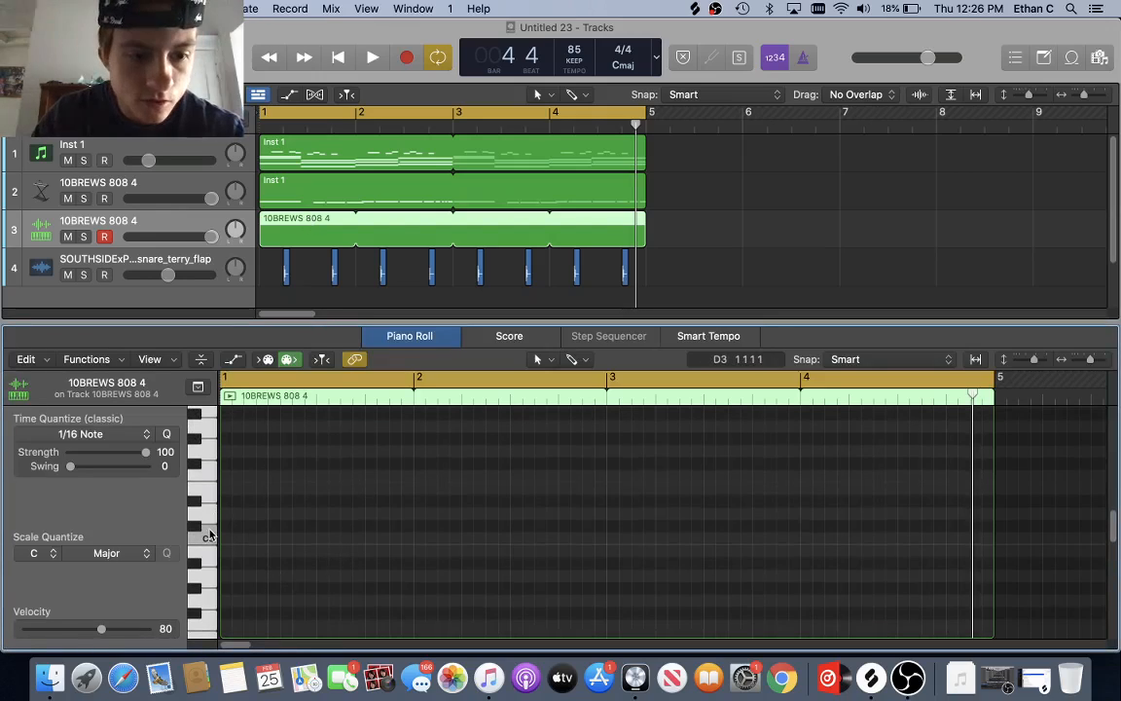
{"action": "scroll", "coordinate": [222, 538], "scroll_direction": "down", "scroll_amount": 5}
{"action": "scroll", "coordinate": [216, 555], "scroll_direction": "down", "scroll_amount": 4}
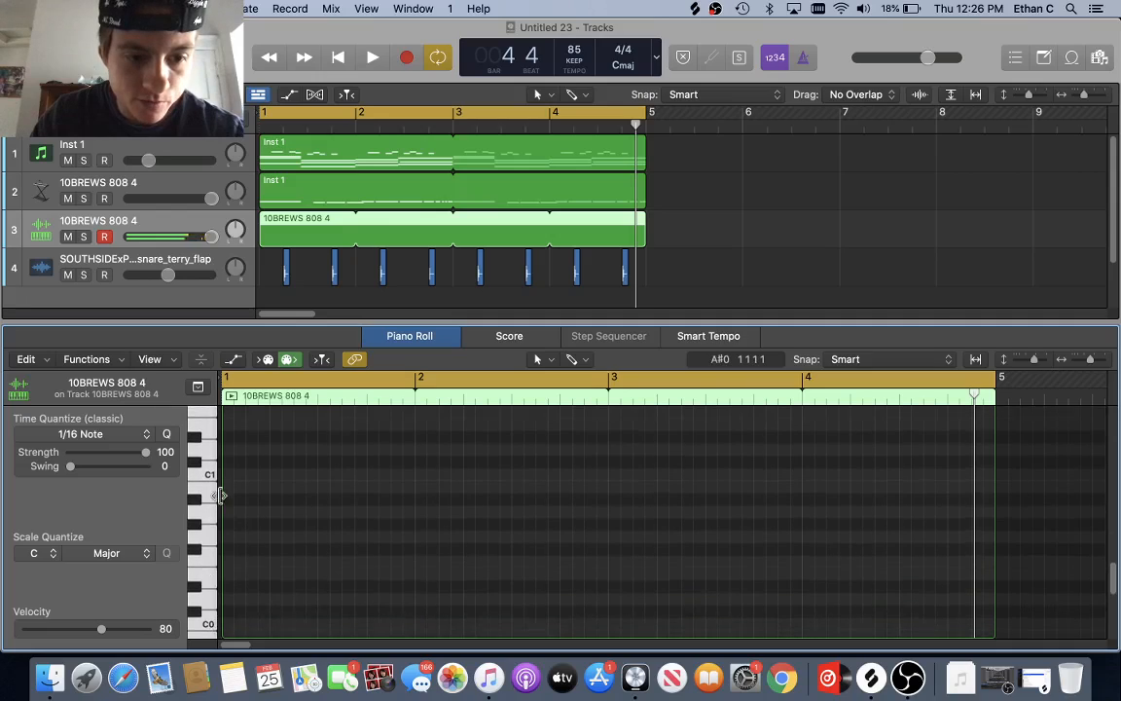
{"action": "scroll", "coordinate": [211, 560], "scroll_direction": "down", "scroll_amount": 4}
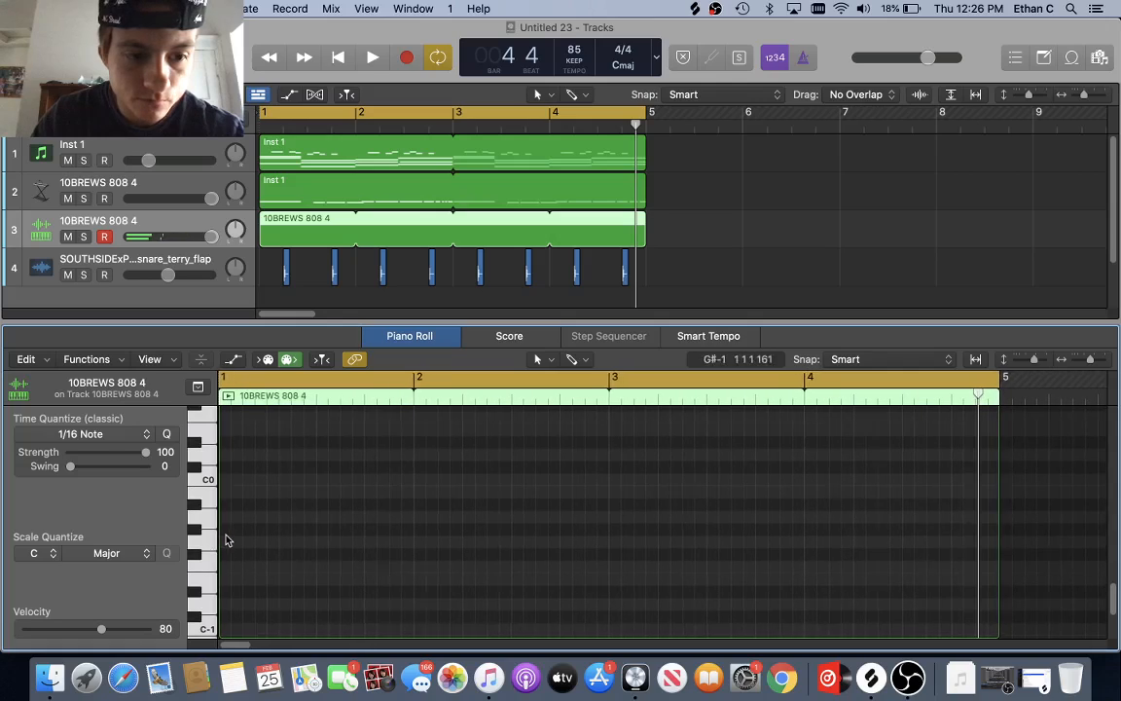
{"action": "scroll", "coordinate": [225, 540], "scroll_direction": "up", "scroll_amount": 2}
{"action": "scroll", "coordinate": [226, 538], "scroll_direction": "left", "scroll_amount": 5}
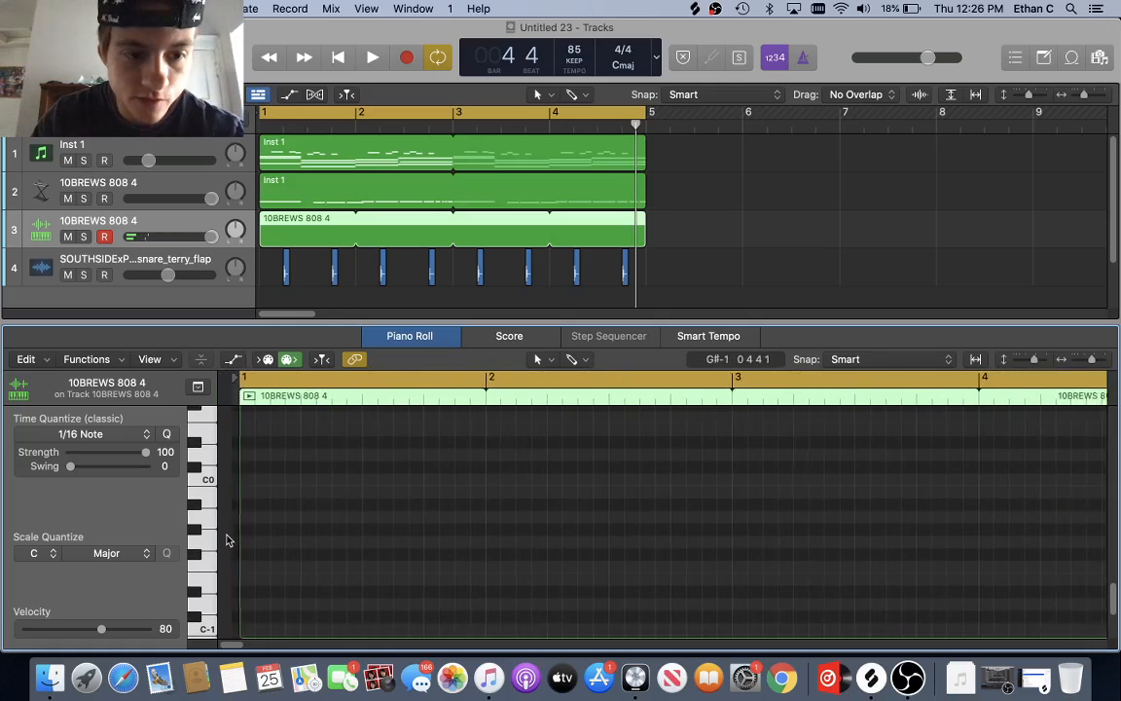
{"action": "left_click", "coordinate": [232, 480]}
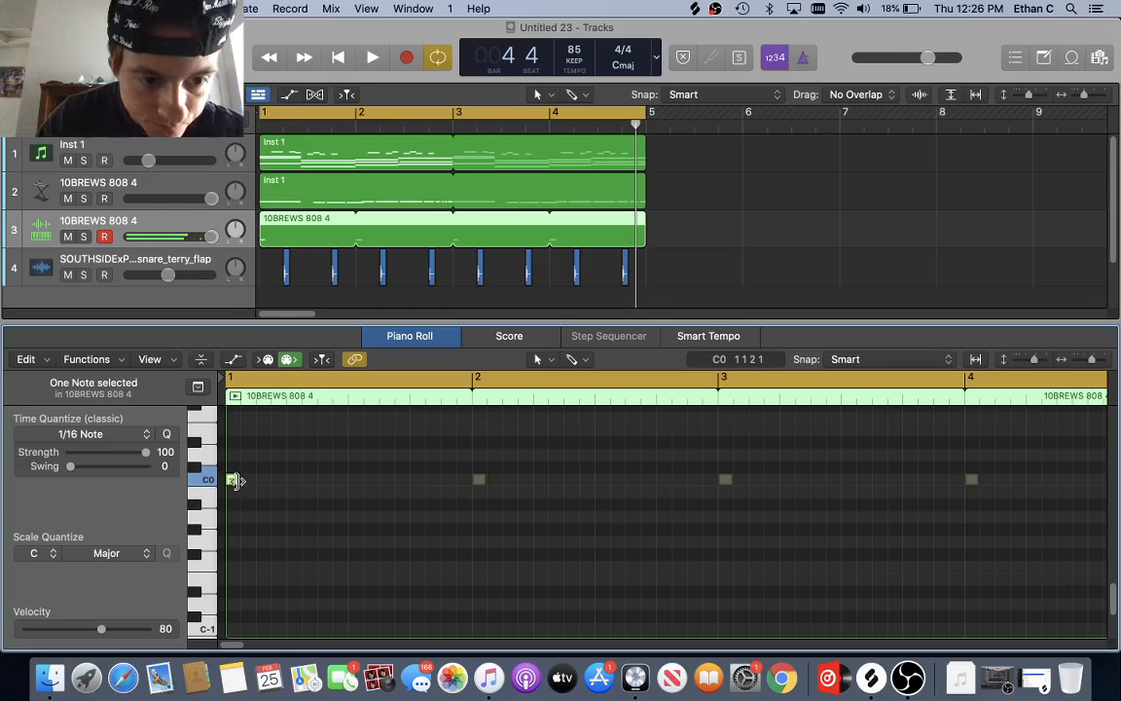
{"action": "left_click", "coordinate": [248, 480]}
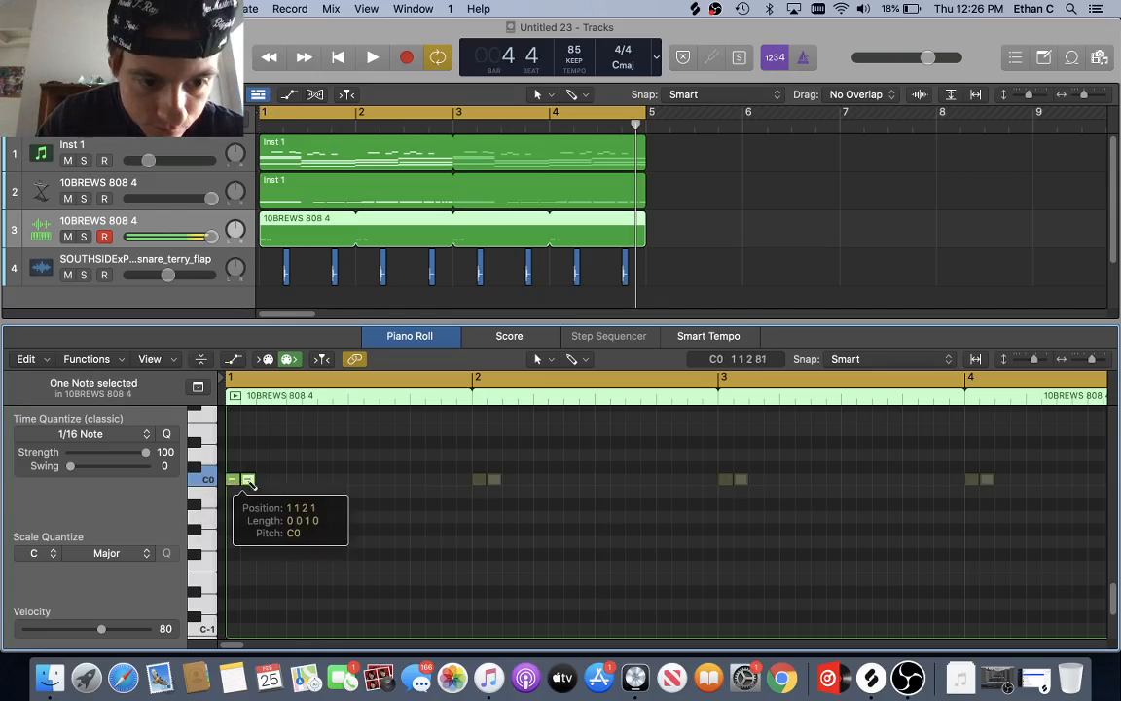
{"action": "left_click", "coordinate": [278, 480]}
{"action": "left_click_drag", "start_coordinate": [278, 480], "coordinate": [264, 484]}
{"action": "left_click", "coordinate": [248, 482]}
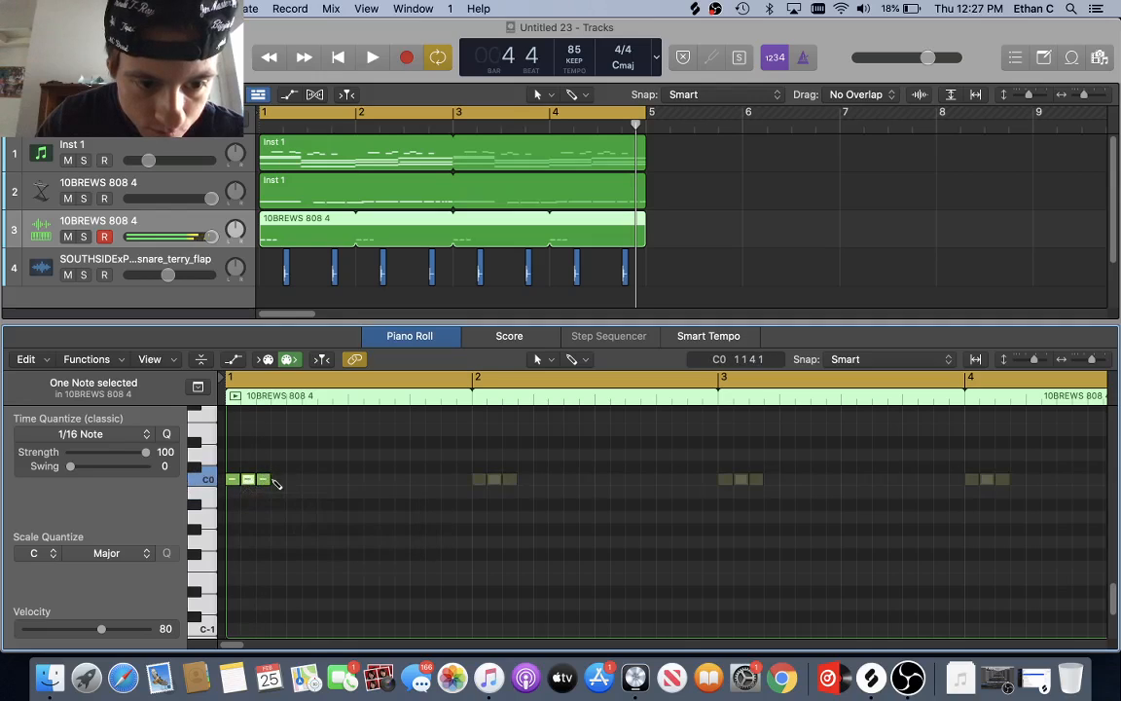
{"action": "left_click", "coordinate": [278, 480]}
{"action": "key", "text": "space"}
{"action": "key", "text": "space"}
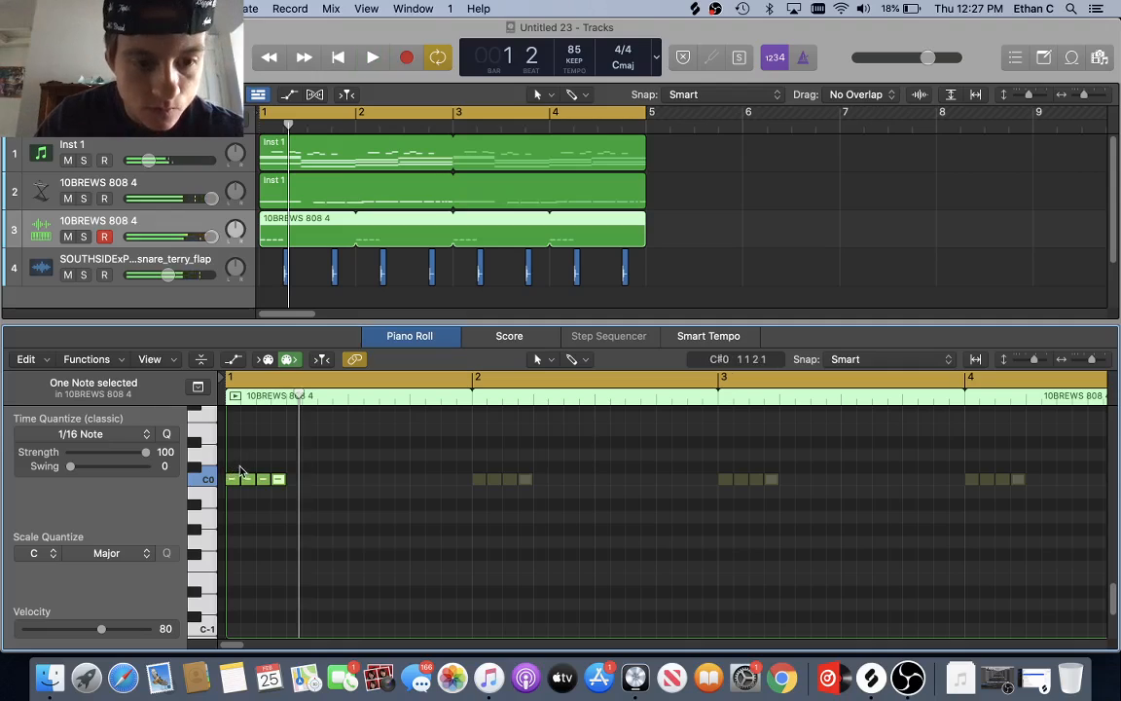
- Rework the C0 hi-hats into two eighth notes on beat 1 followed by three sixteenth notes from beat 2
{"action": "mouse_move", "coordinate": [241, 472]}
{"action": "left_mouse_down"}
{"action": "mouse_move", "coordinate": [280, 495]}
{"action": "mouse_move", "coordinate": [258, 488]}
{"action": "mouse_move", "coordinate": [300, 489]}
{"action": "mouse_move", "coordinate": [249, 480]}
{"action": "mouse_move", "coordinate": [261, 483]}
{"action": "left_mouse_up"}
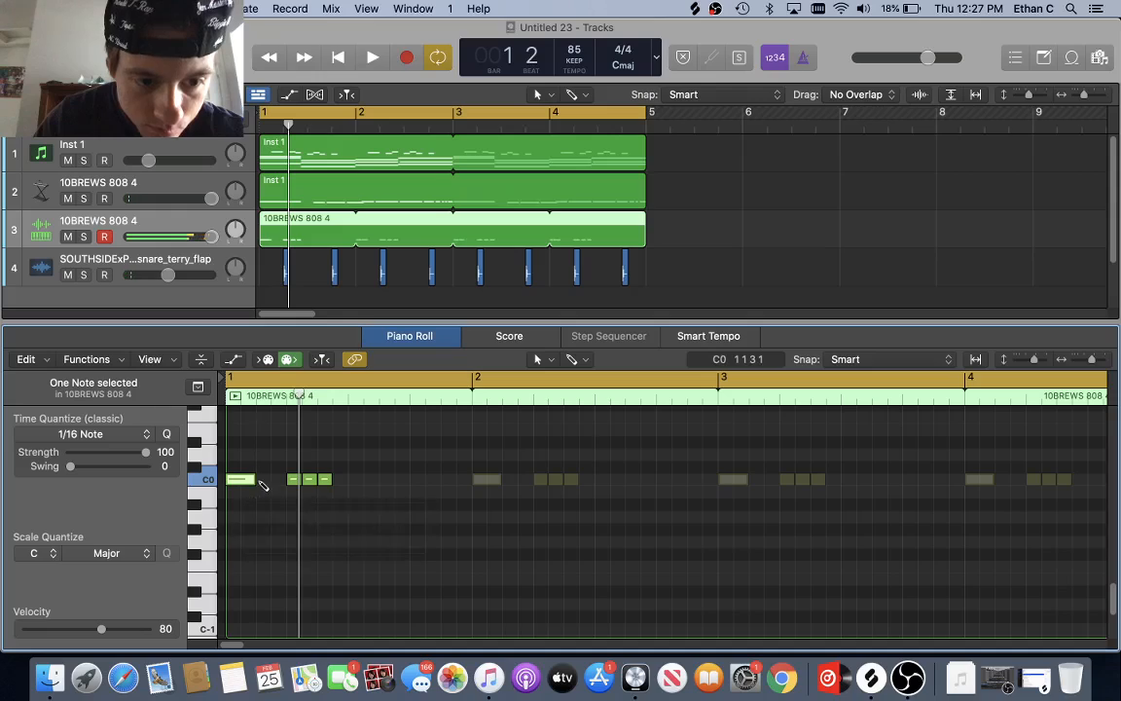
{"action": "left_click", "coordinate": [269, 480]}
{"action": "key", "text": "space"}
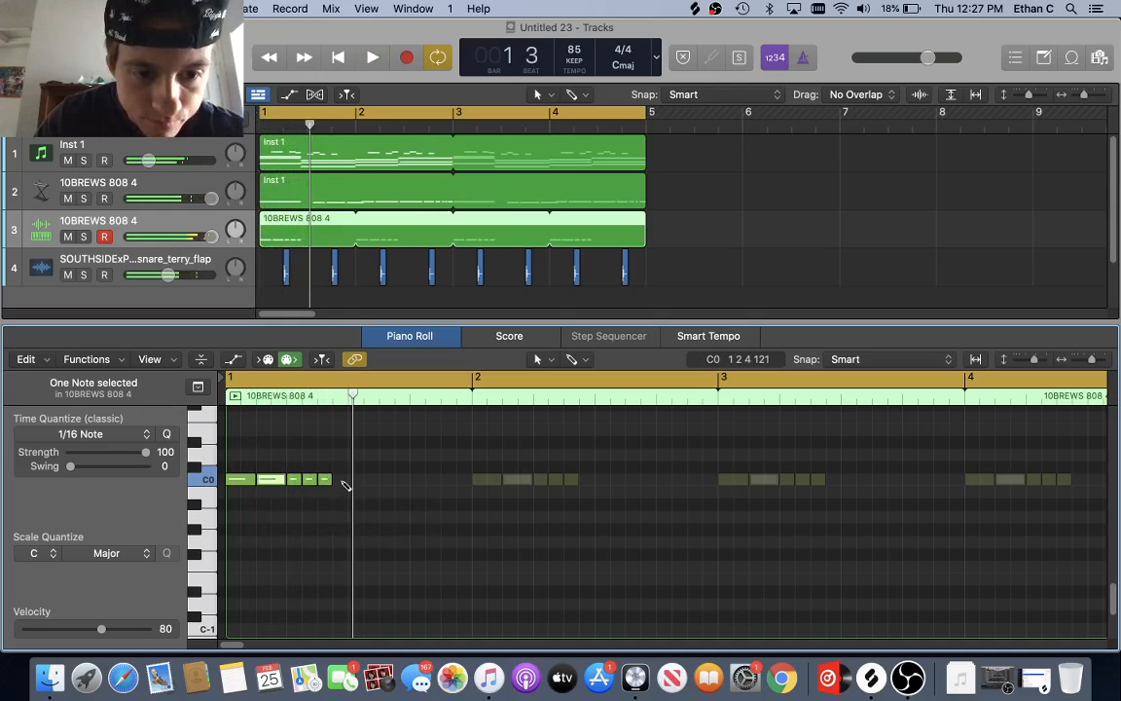
- Extend the C0 pattern with a sixteenth ending beat 2, an eighth on beat 3 and two sixteenths after it, checking by playback
{"action": "left_click", "coordinate": [342, 482], "text": "super"}
{"action": "key", "text": "space"}
{"action": "key", "text": "space"}
{"action": "mouse_move", "coordinate": [360, 483]}
{"action": "left_mouse_down"}
{"action": "mouse_move", "coordinate": [346, 491]}
{"action": "mouse_move", "coordinate": [392, 488]}
{"action": "left_mouse_up"}
{"action": "key", "text": "space"}
{"action": "key", "text": "space"}
{"action": "left_click", "coordinate": [383, 481], "text": "super"}
{"action": "left_click", "coordinate": [401, 482], "text": "super"}
{"action": "key", "text": "space"}
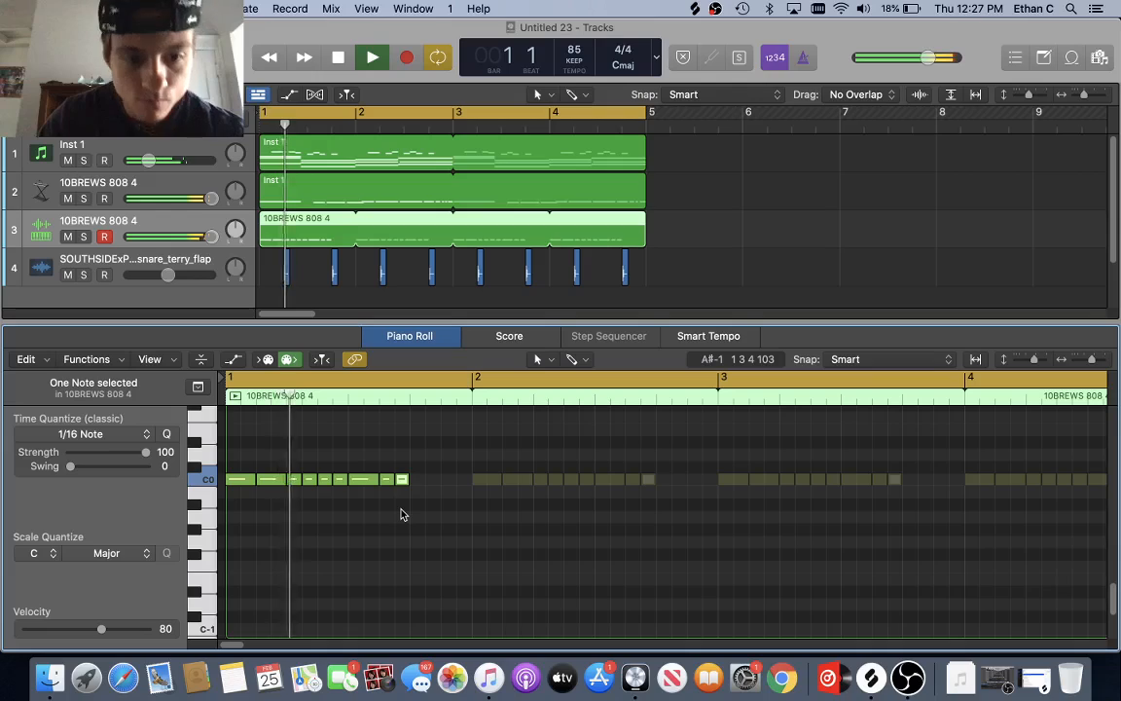
{"action": "key", "text": "space"}
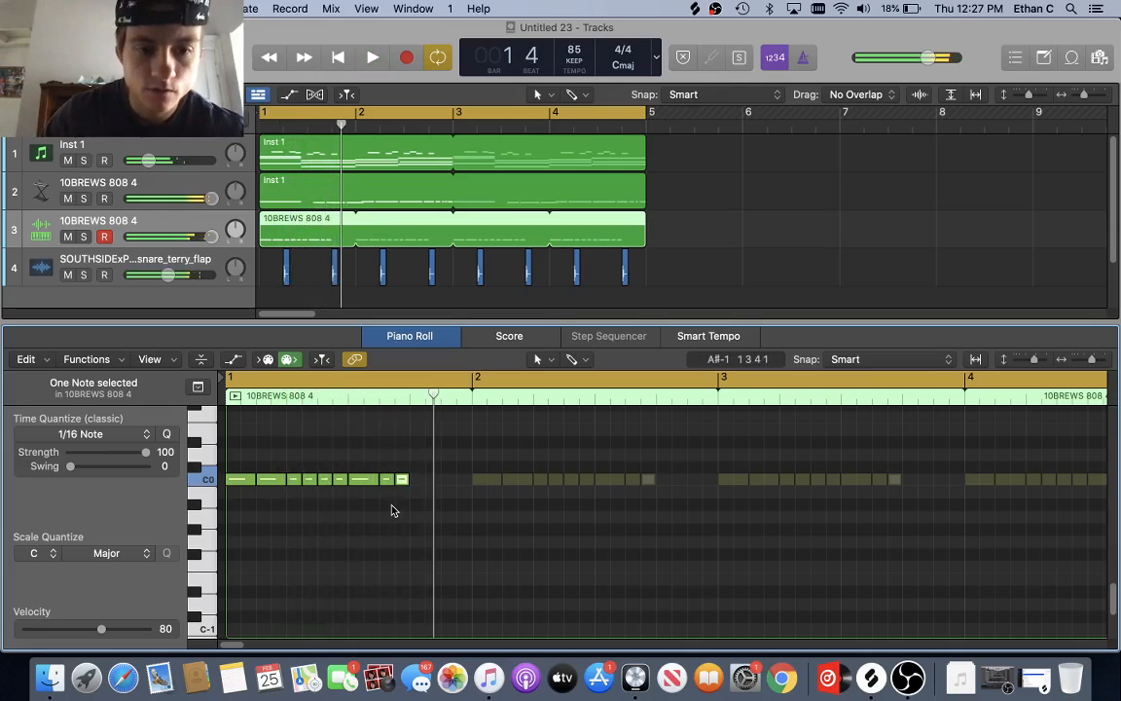
{"action": "key", "text": "space"}
{"action": "key", "text": "space"}
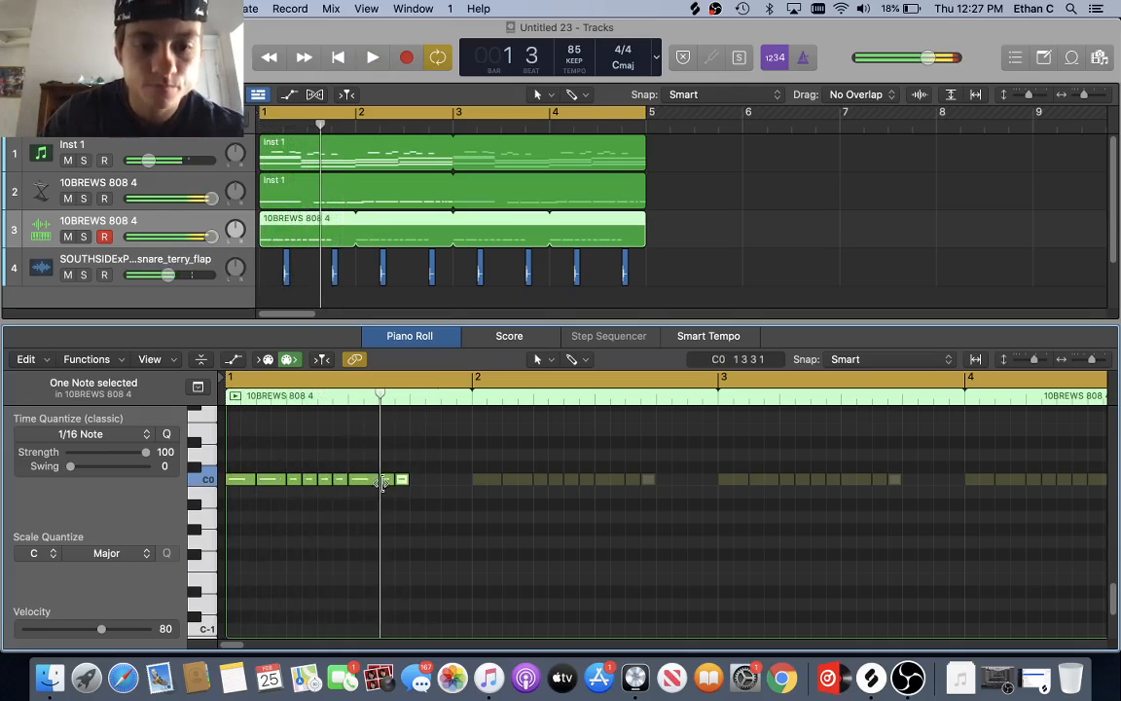
- Shorten the C0 note on beat 3 to a sixteenth and fill the gap after it with another sixteenth note
{"action": "left_click_drag", "start_coordinate": [382, 484], "coordinate": [362, 481]}
{"action": "key", "text": "super+Right"}
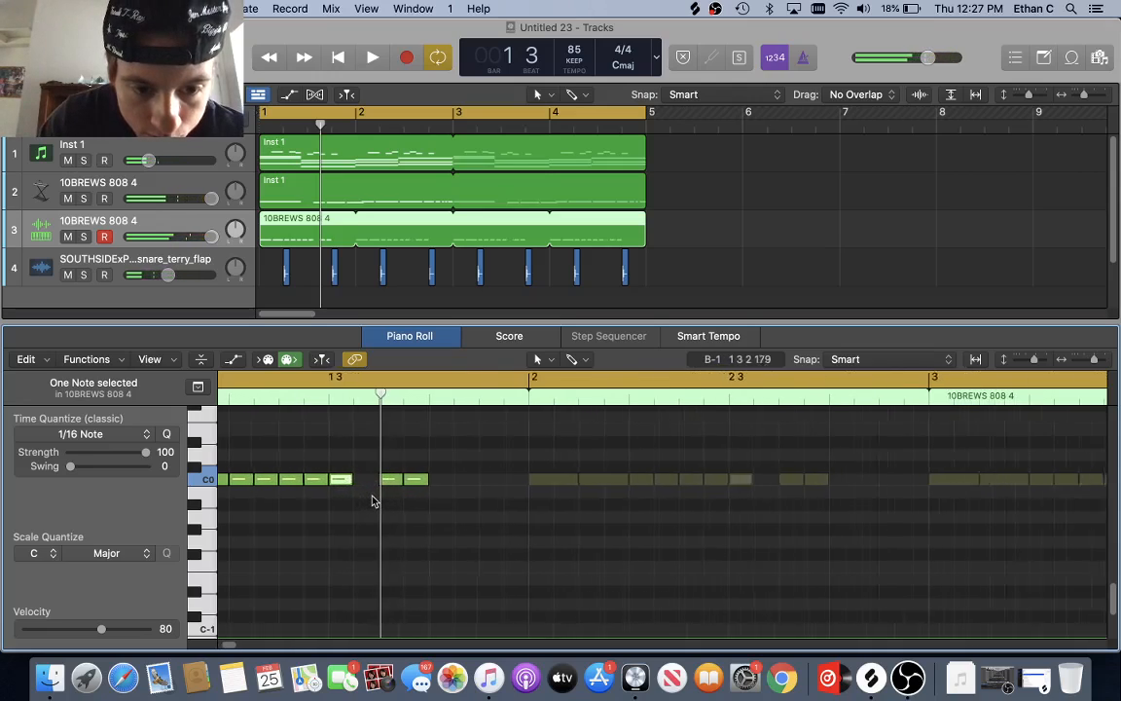
{"action": "key", "text": "super+Right"}
{"action": "key", "text": "super+Right"}
{"action": "scroll", "coordinate": [373, 501], "scroll_direction": "left", "scroll_amount": 6}
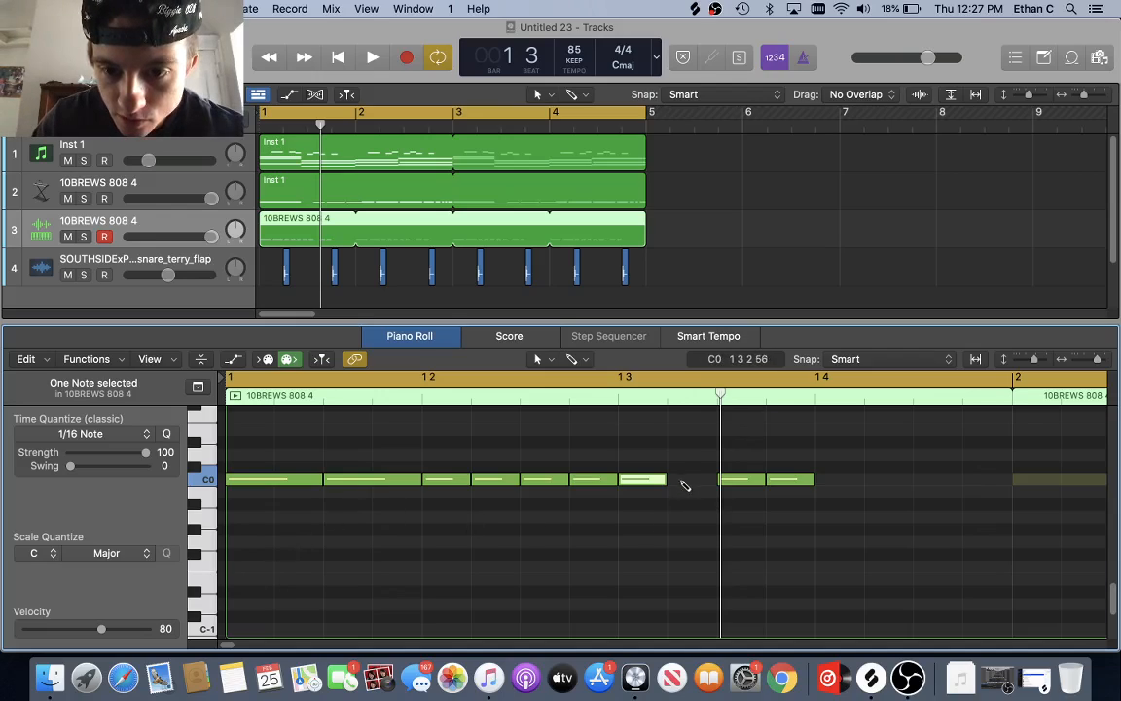
{"action": "left_click", "coordinate": [687, 484], "text": "super"}
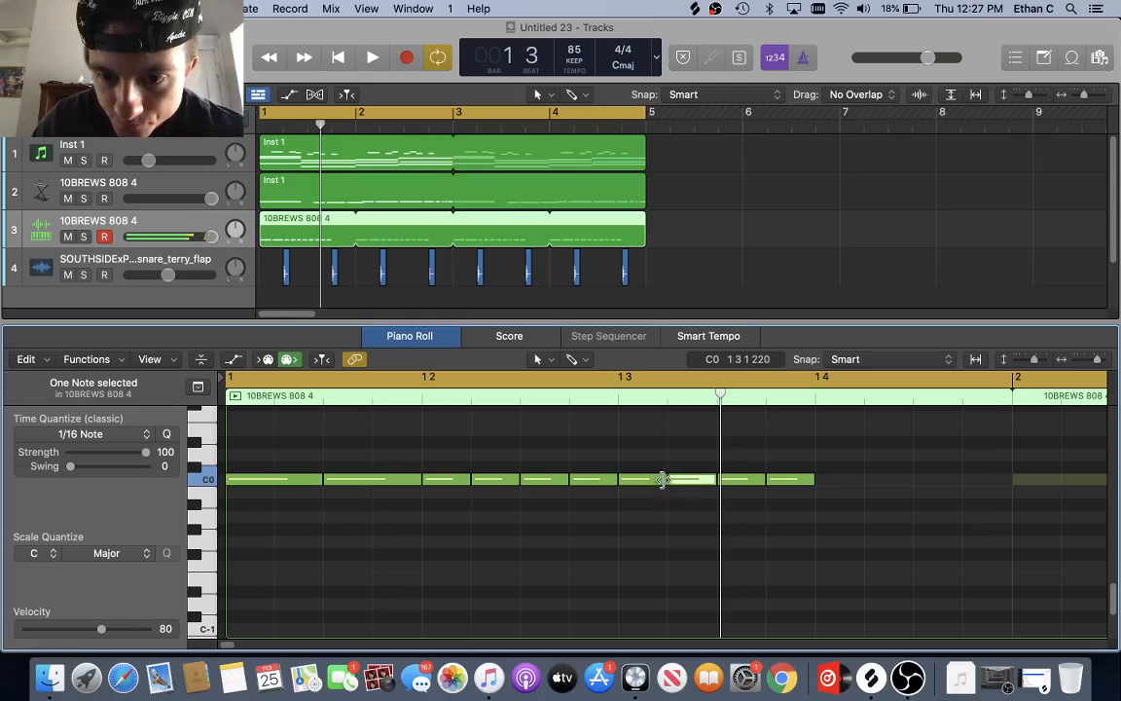
- Split the first sixteenth on beat 3 of the C0 hi-hat pattern into two thirty-second notes and play it back
{"action": "mouse_move", "coordinate": [666, 481]}
{"action": "left_mouse_down"}
{"action": "mouse_move", "coordinate": [638, 488]}
{"action": "mouse_move", "coordinate": [652, 484]}
{"action": "left_mouse_up"}
{"action": "key", "text": "space"}
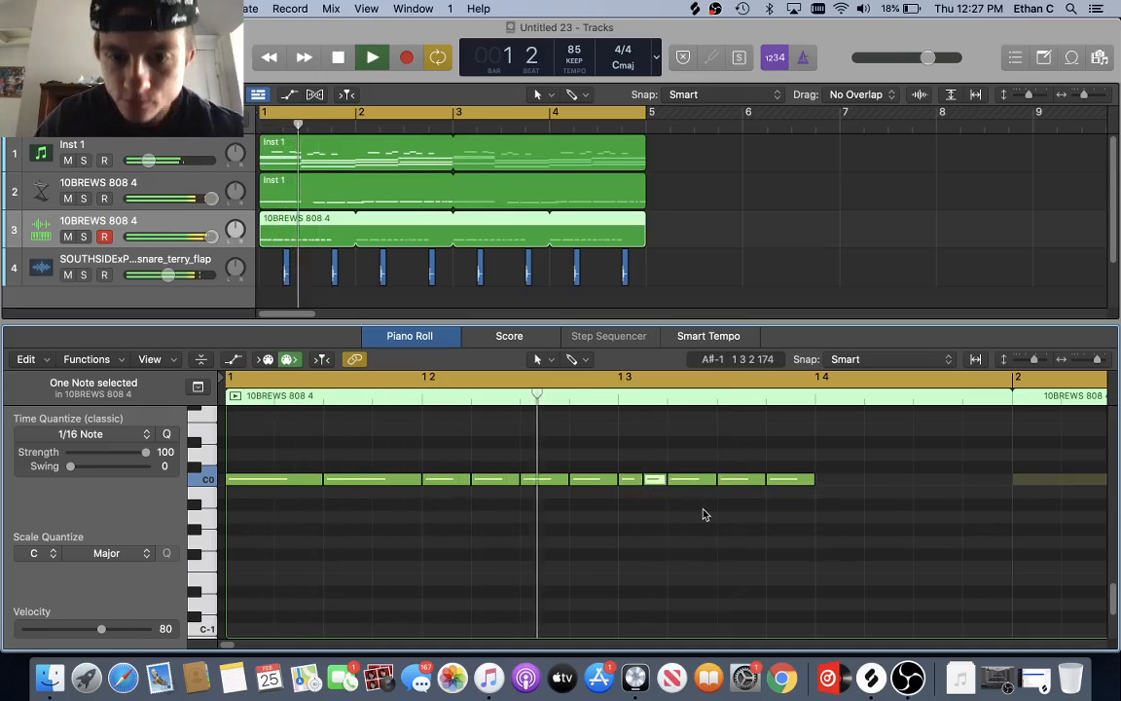
{"action": "key", "text": "space"}
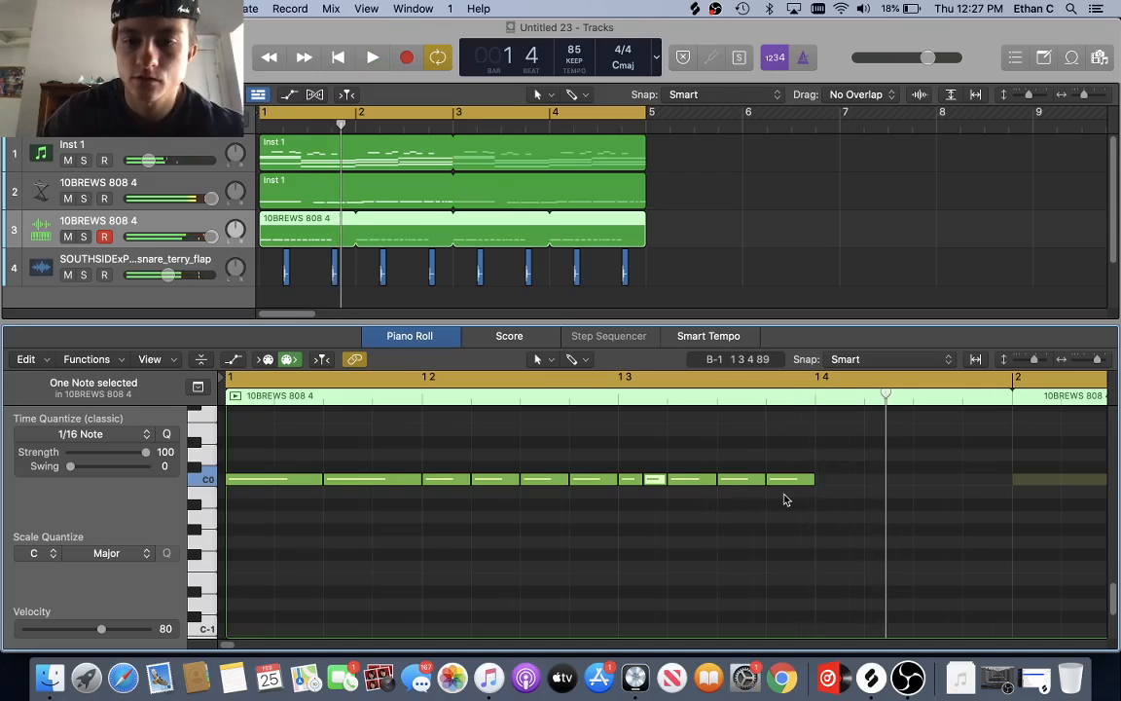
- Add two consecutive sixteenth notes on C0 from the start of beat 4 in bar 1
{"action": "scroll", "coordinate": [785, 499], "scroll_direction": "down", "scroll_amount": 2}
{"action": "scroll", "coordinate": [660, 522], "scroll_direction": "right", "scroll_amount": 3}
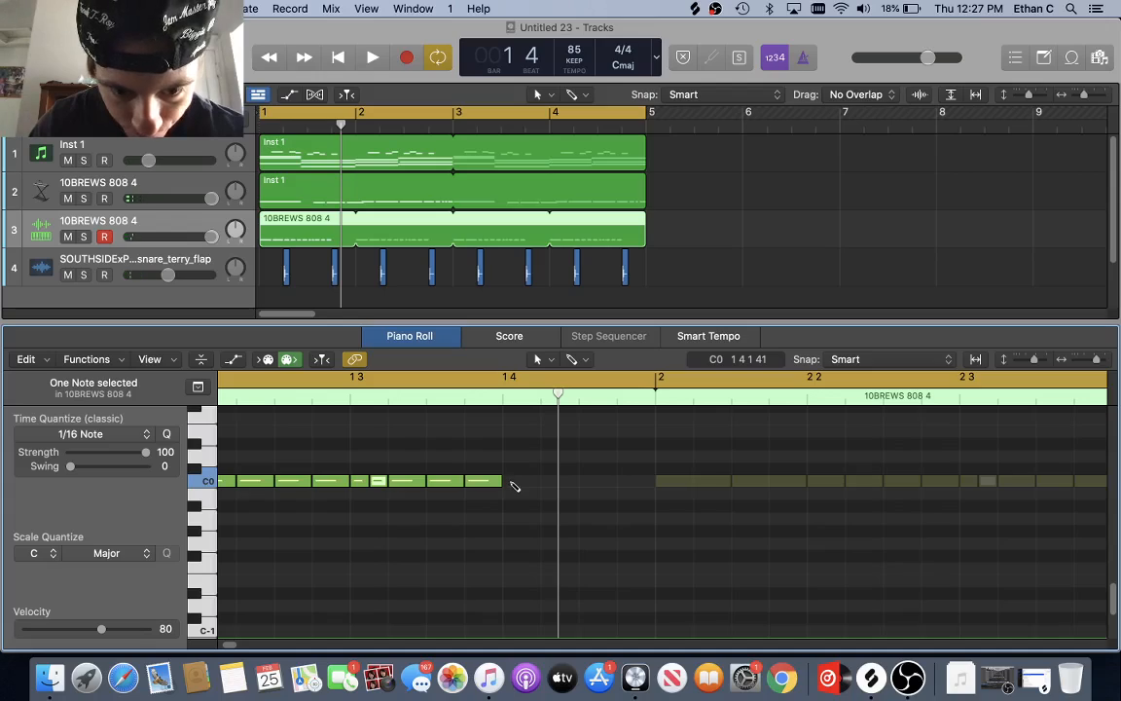
{"action": "left_click_drag", "start_coordinate": [518, 481], "coordinate": [584, 487]}
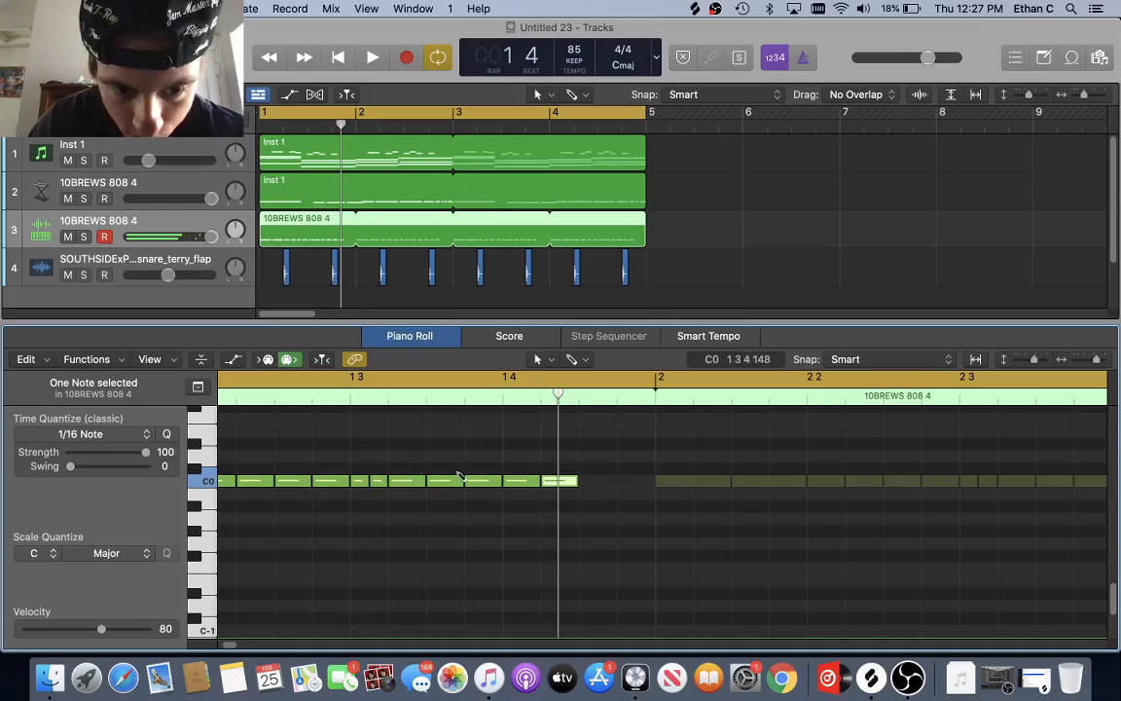
- Copy the two thirty-second notes on beat 3 into the last sixteenth of bar 1
{"action": "left_click_drag", "start_coordinate": [365, 468], "coordinate": [395, 508]}
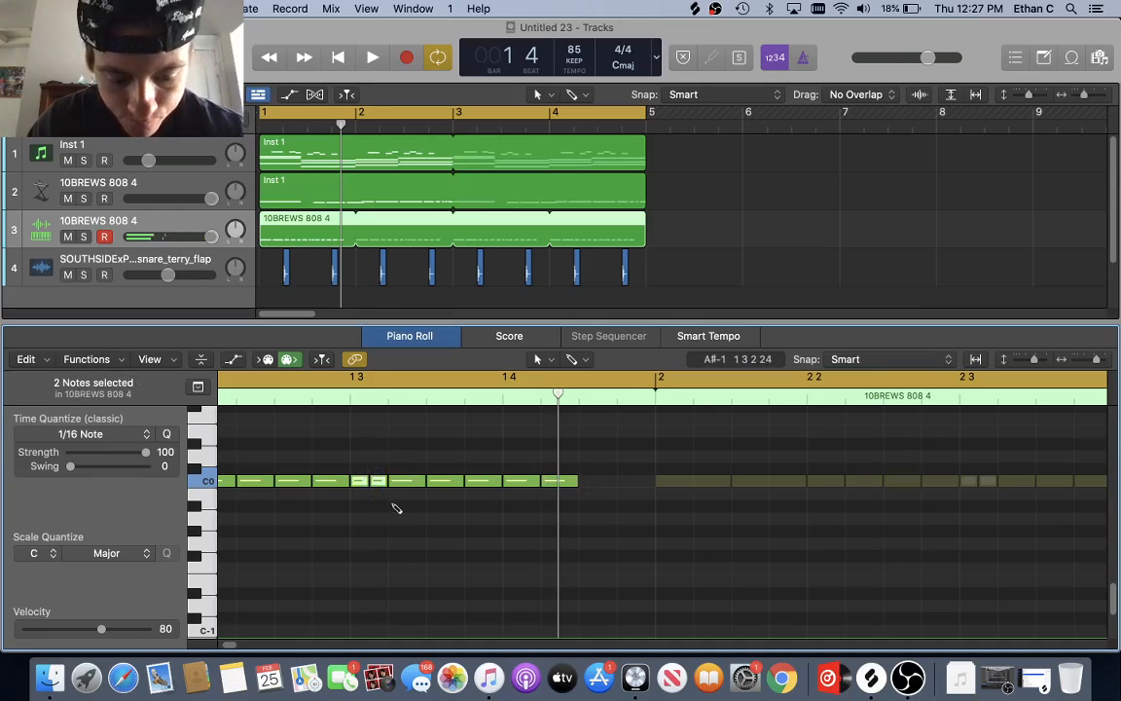
{"action": "left_click", "coordinate": [622, 398]}
{"action": "key", "text": "super+v"}
{"action": "scroll", "coordinate": [653, 502], "scroll_direction": "up", "scroll_amount": 3}
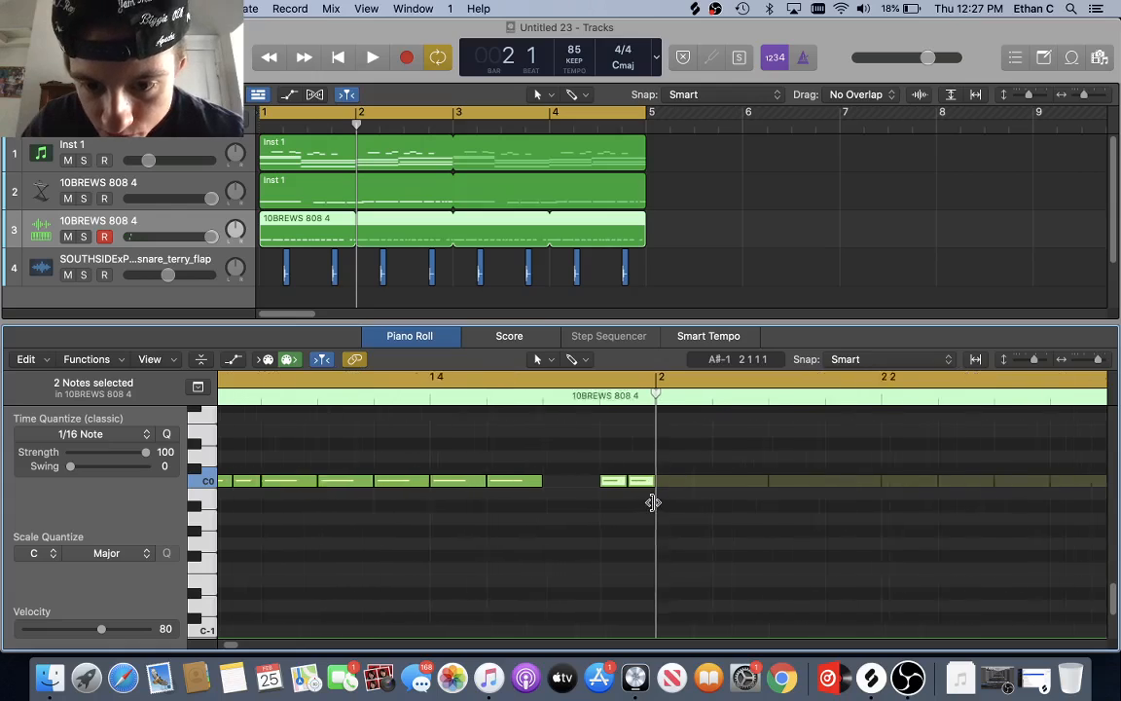
- Shorten the copied pair before bar 2 to sixty-fourth notes and paste another pair into the gaps for a four-note roll
{"action": "scroll", "coordinate": [653, 502], "scroll_direction": "up", "scroll_amount": 2}
{"action": "mouse_move", "coordinate": [615, 480]}
{"action": "left_mouse_down"}
{"action": "mouse_move", "coordinate": [601, 491]}
{"action": "mouse_move", "coordinate": [600, 476]}
{"action": "left_mouse_up"}
{"action": "left_click_drag", "start_coordinate": [605, 400], "coordinate": [600, 399]}
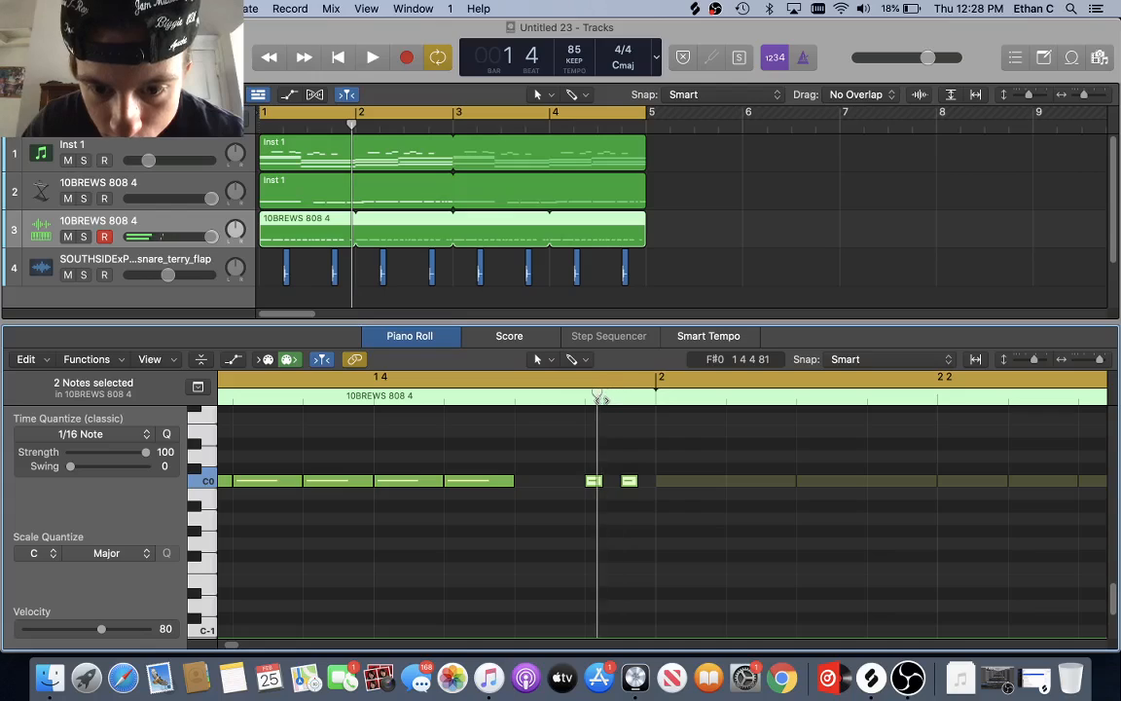
{"action": "key", "text": "super+v"}
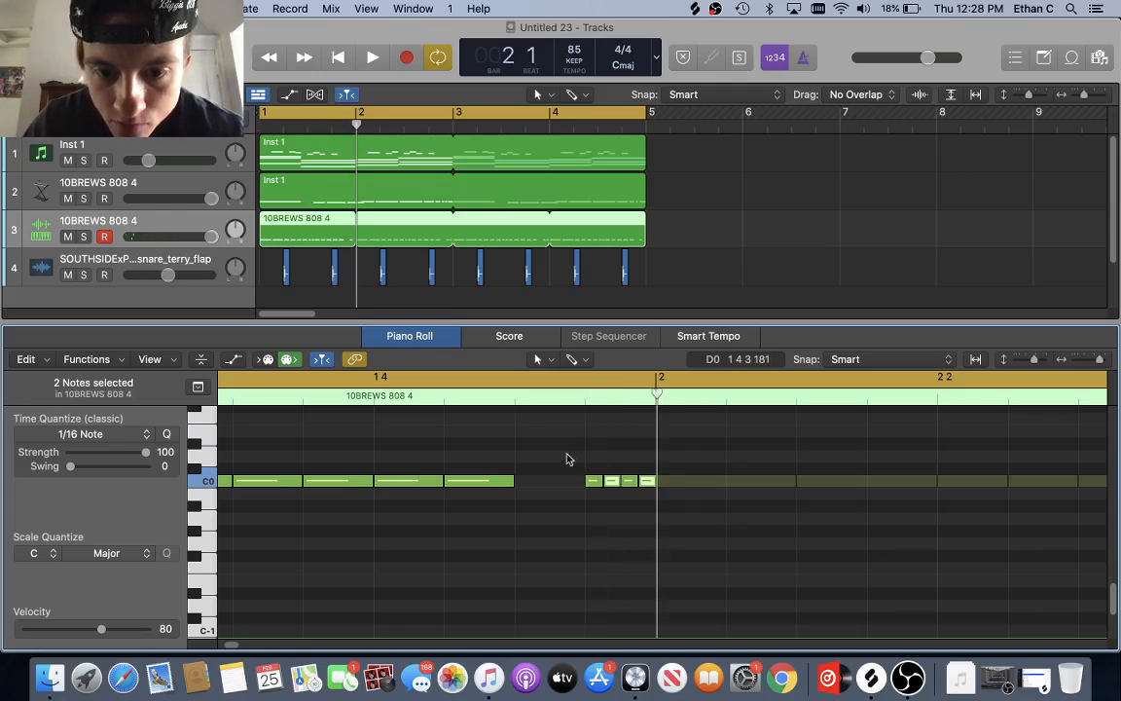
- Copy beat 3's thirty-second pair into the empty sixteenth at 1 4 3, before the roll, and play back the loop
{"action": "scroll", "coordinate": [438, 485], "scroll_direction": "left", "scroll_amount": 3}
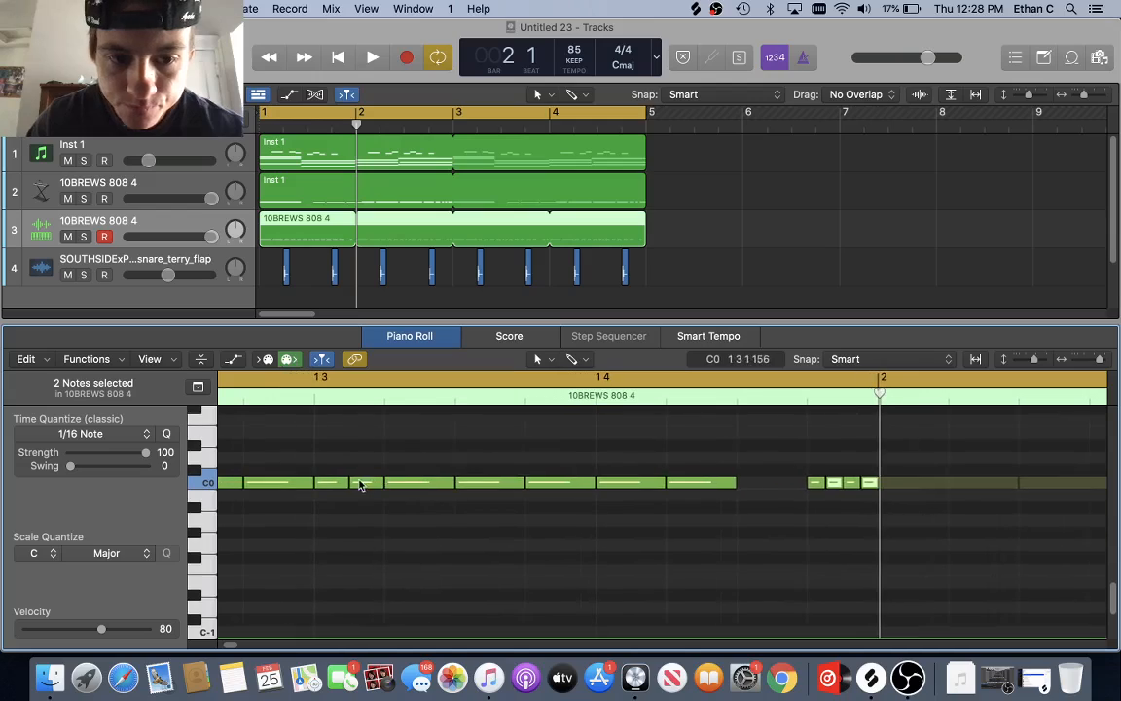
{"action": "left_click_drag", "start_coordinate": [332, 464], "coordinate": [353, 494]}
{"action": "key", "text": "super+c"}
{"action": "left_click", "coordinate": [740, 402]}
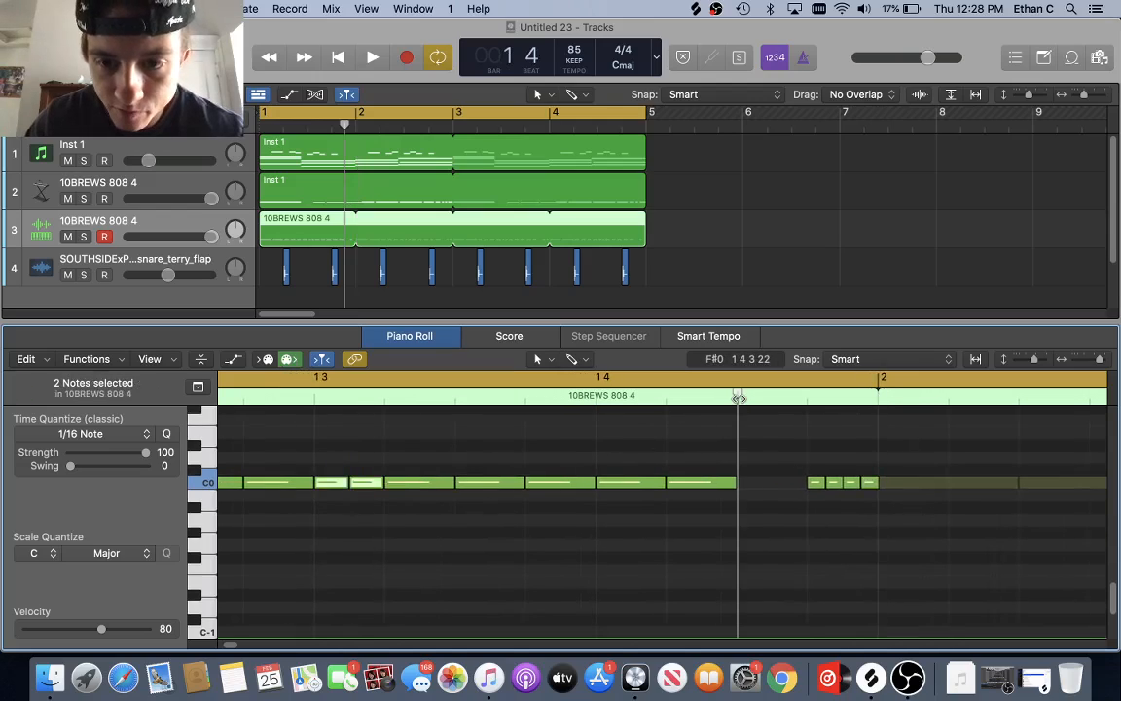
{"action": "scroll", "coordinate": [738, 414], "scroll_direction": "down", "scroll_amount": 3}
{"action": "key", "text": "space"}
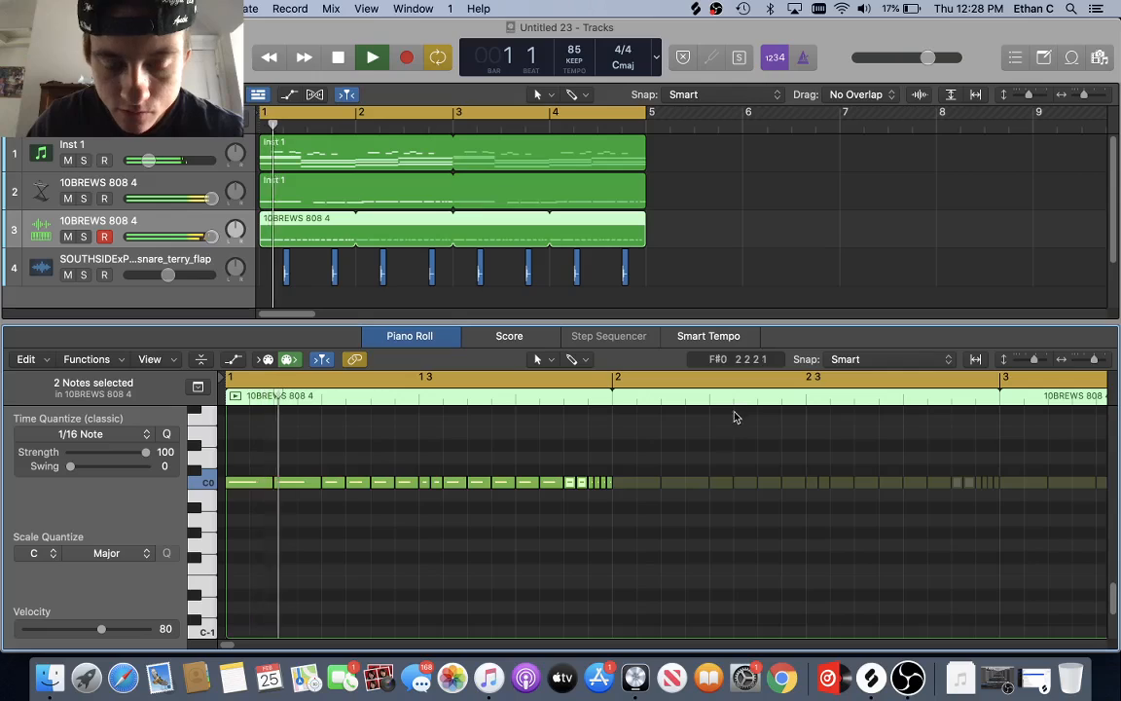
{"action": "scroll", "coordinate": [621, 463], "scroll_direction": "up", "scroll_amount": 3}
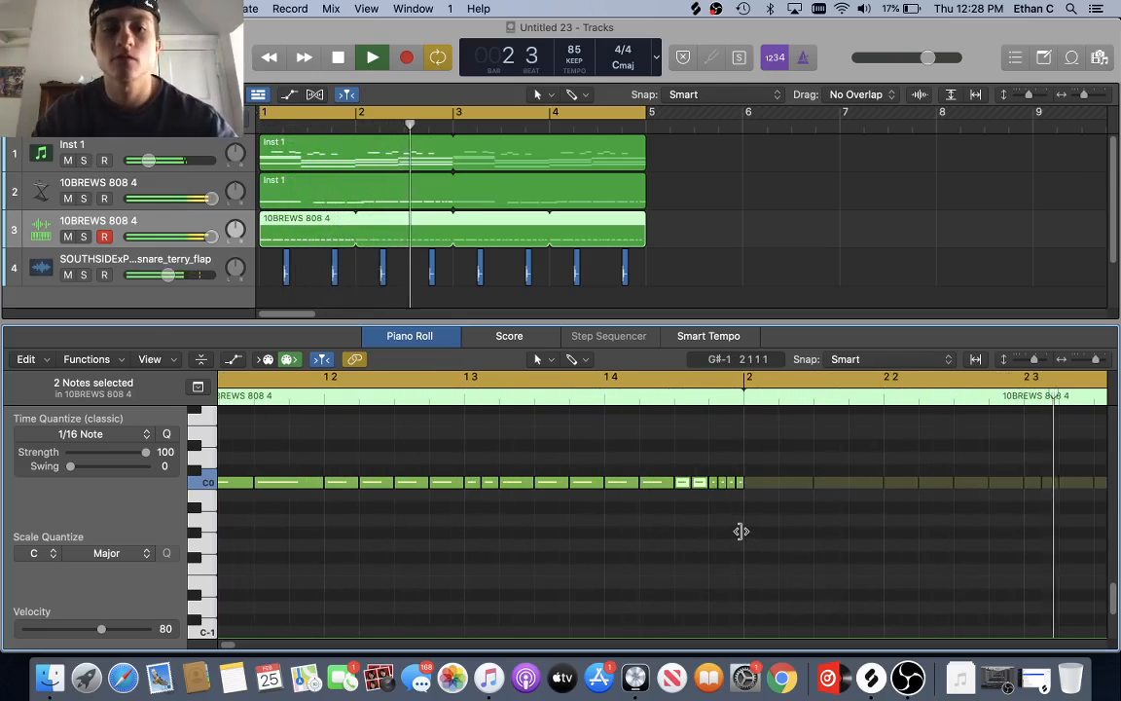
{"action": "scroll", "coordinate": [639, 526], "scroll_direction": "down", "scroll_amount": 4}
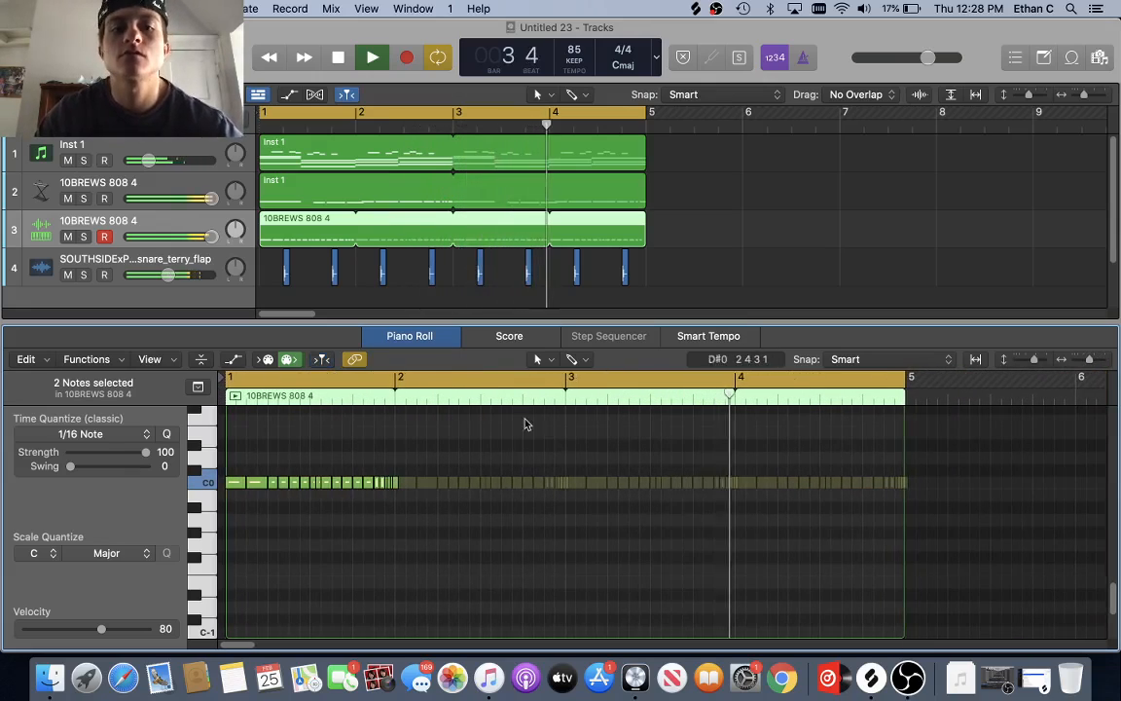
{"action": "key", "text": "space"}
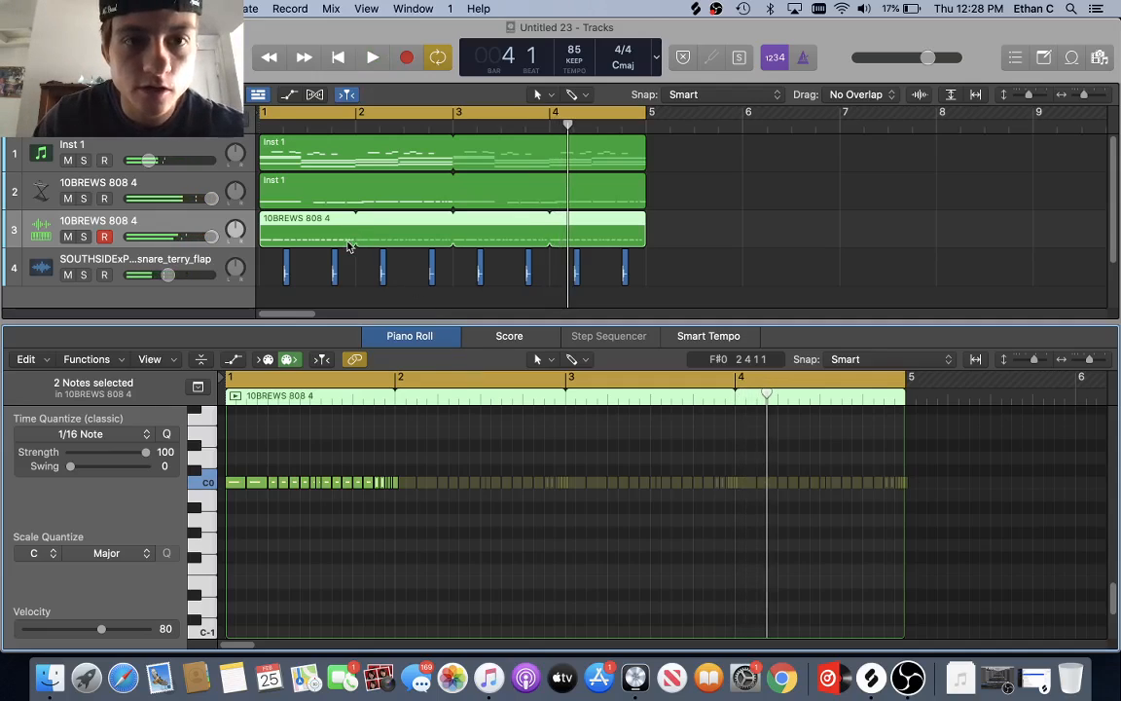
- Lengthen the looped hi-hat pattern to two bars and copy all of bar 1's notes into bar 2
{"action": "mouse_move", "coordinate": [351, 242]}
{"action": "left_mouse_down"}
{"action": "mouse_move", "coordinate": [336, 240]}
{"action": "mouse_move", "coordinate": [360, 240]}
{"action": "mouse_move", "coordinate": [345, 237]}
{"action": "left_mouse_up"}
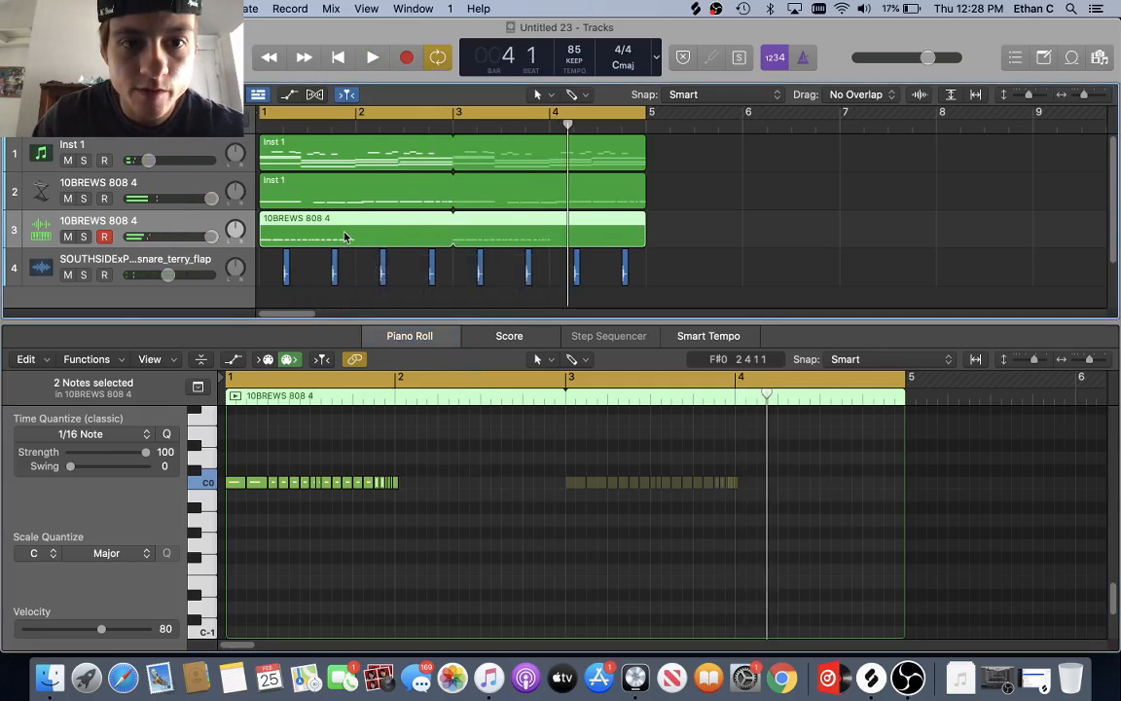
{"action": "scroll", "coordinate": [369, 503], "scroll_direction": "up", "scroll_amount": 2}
{"action": "left_click_drag", "start_coordinate": [241, 498], "coordinate": [407, 571]}
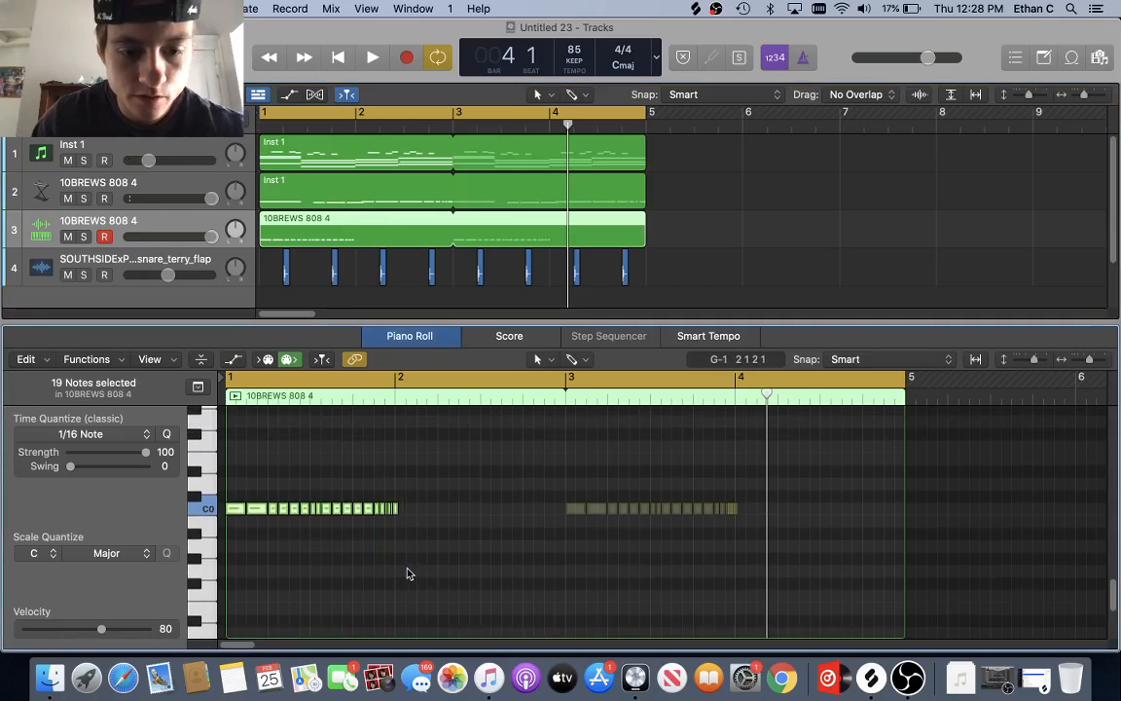
{"action": "key", "text": "super+r"}
{"action": "left_click_drag", "start_coordinate": [582, 511], "coordinate": [588, 513]}
{"action": "key", "text": "super+z"}
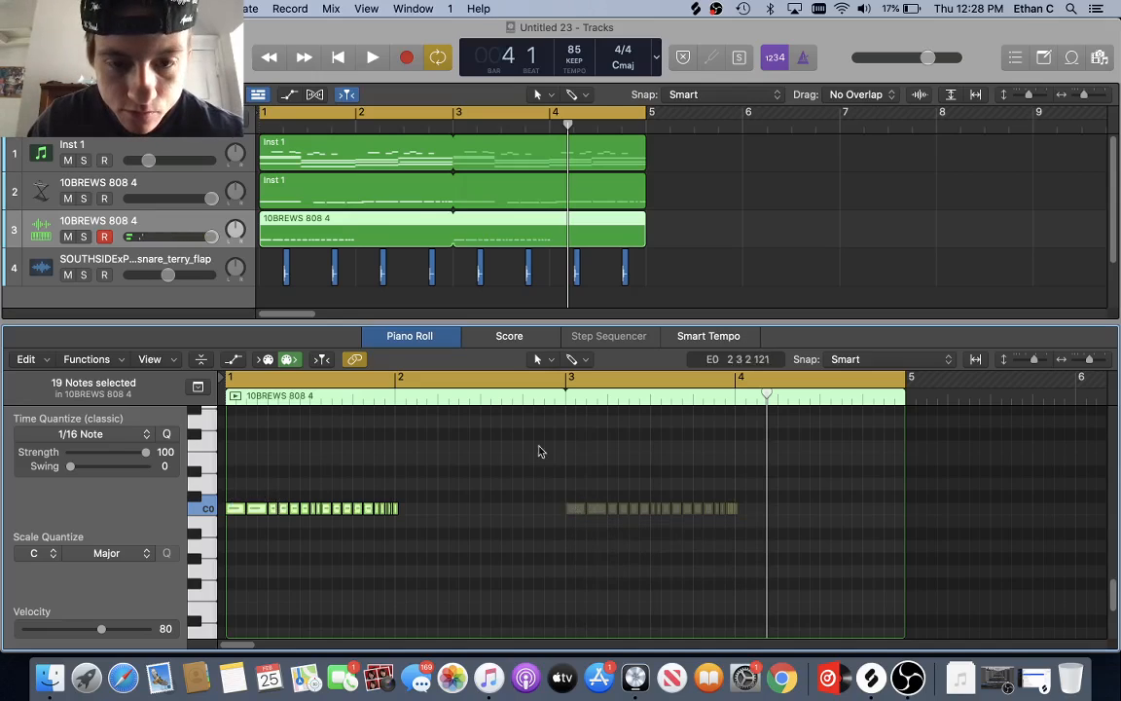
{"action": "left_click", "coordinate": [406, 381]}
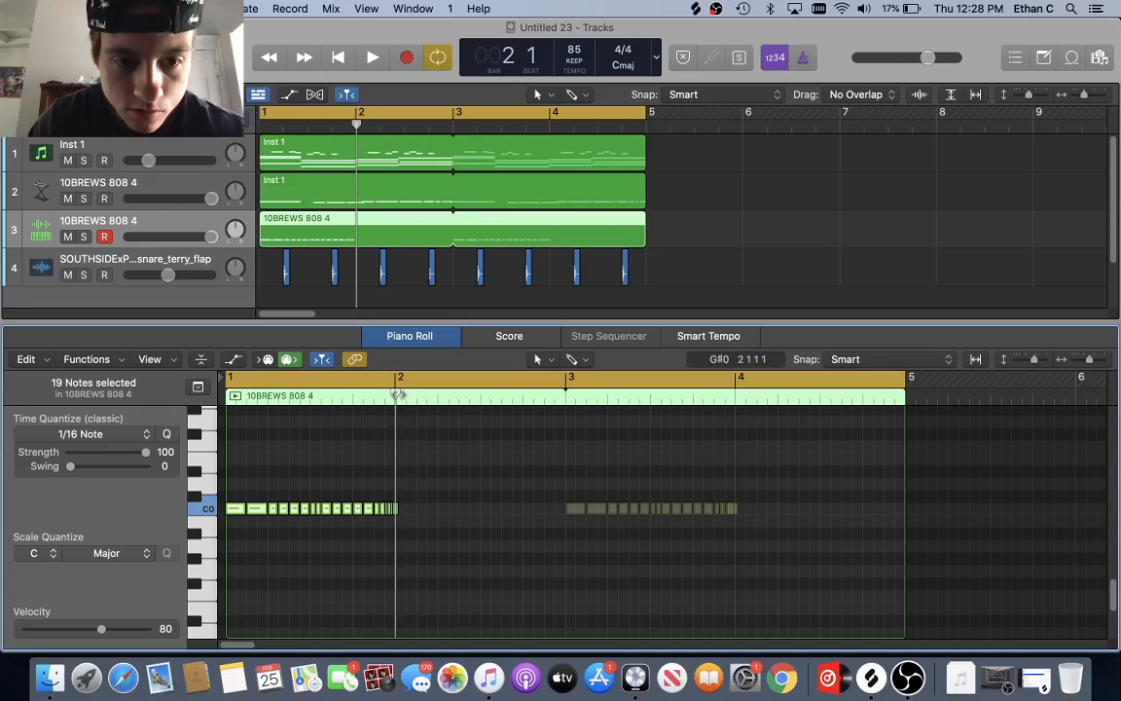
{"action": "key", "text": "super+v"}
{"action": "scroll", "coordinate": [468, 484], "scroll_direction": "up", "scroll_amount": 5}
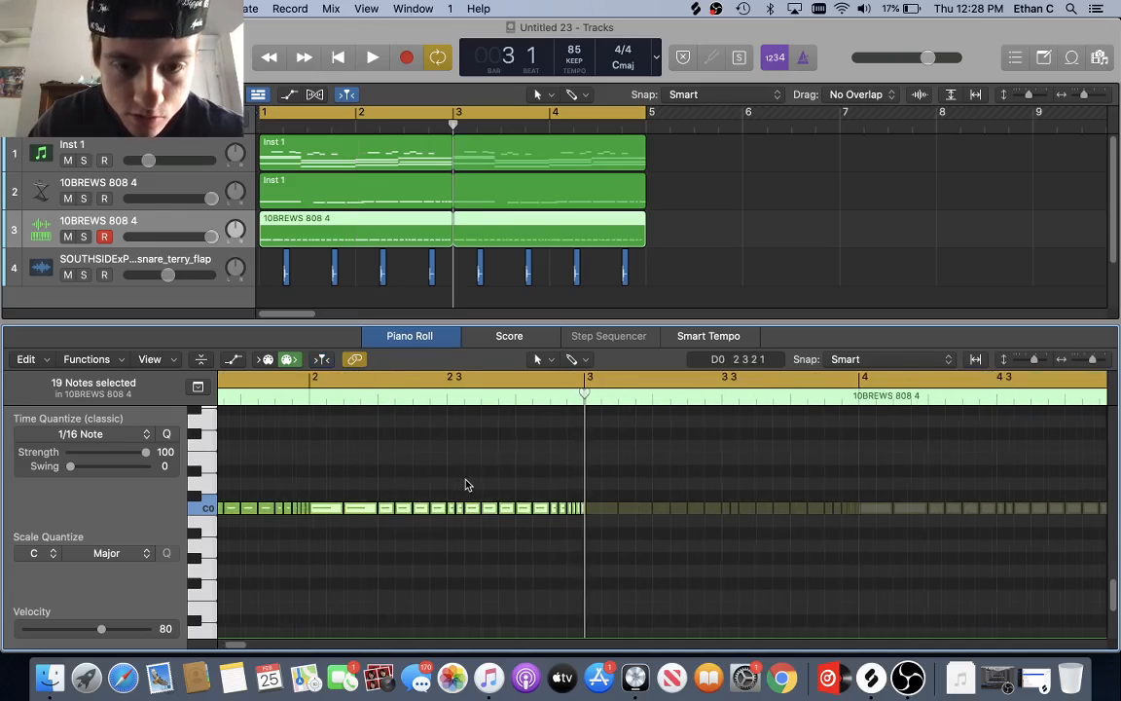
- Lower the first four notes from beat 3 of bar 2 to G-1 and play back the pitch change
{"action": "scroll", "coordinate": [466, 485], "scroll_direction": "left", "scroll_amount": 2}
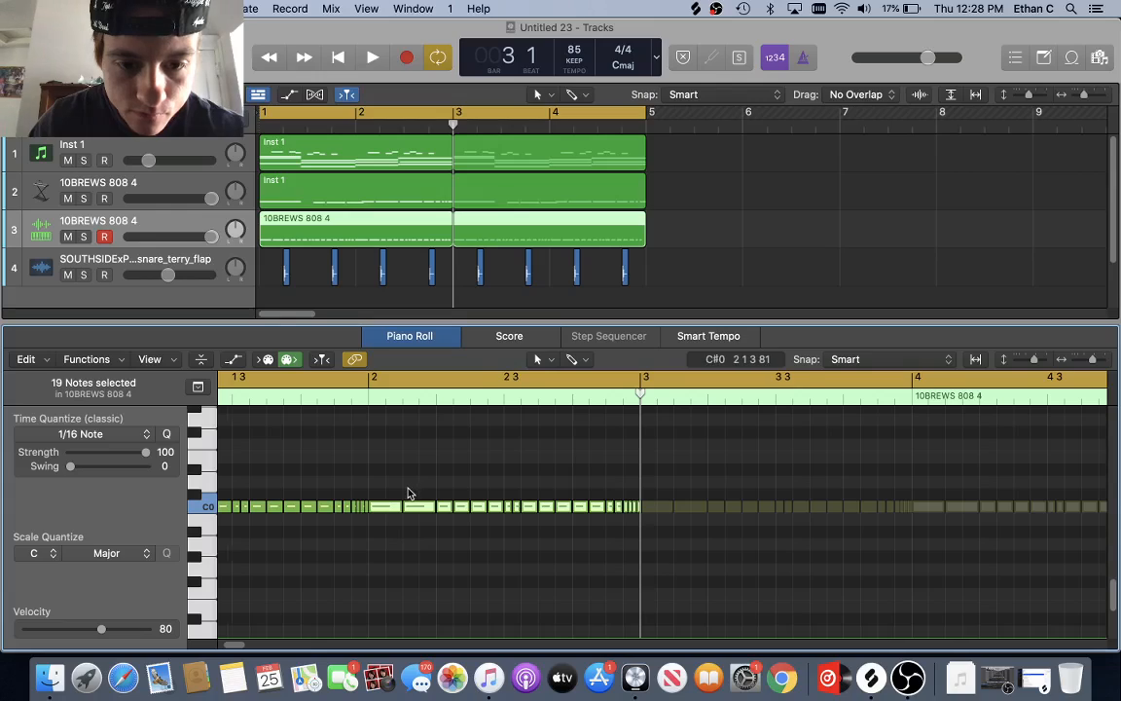
{"action": "scroll", "coordinate": [407, 530], "scroll_direction": "up", "scroll_amount": 1}
{"action": "left_click", "coordinate": [406, 547]}
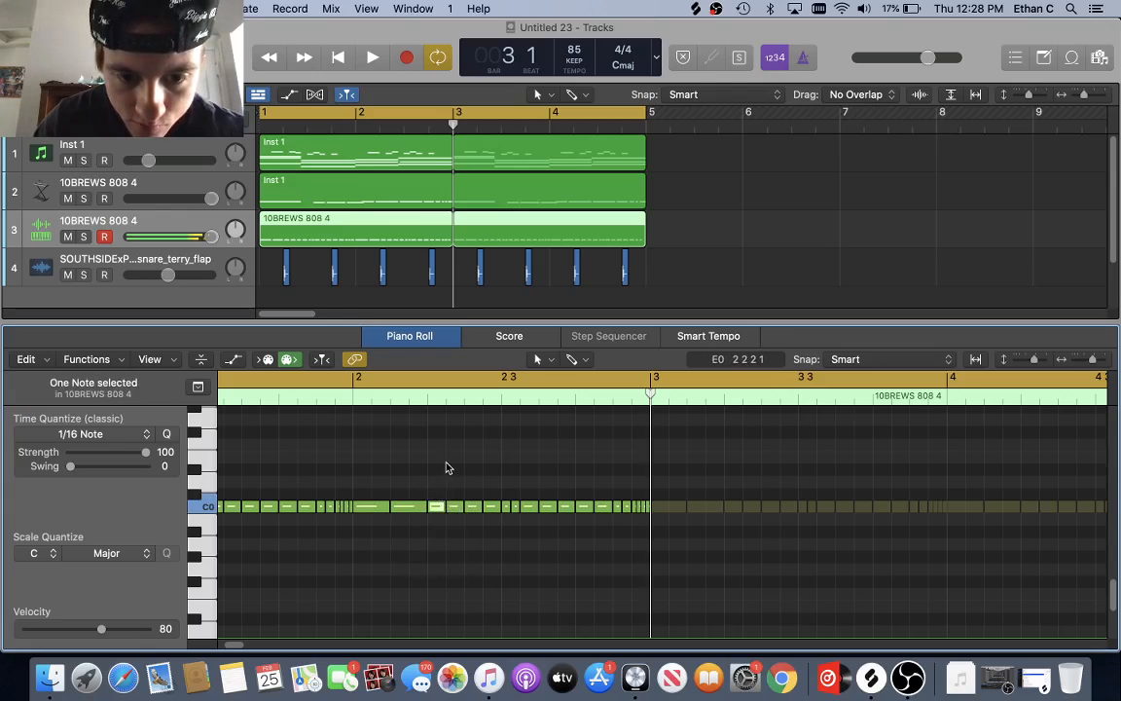
{"action": "scroll", "coordinate": [503, 494], "scroll_direction": "left", "scroll_amount": 3}
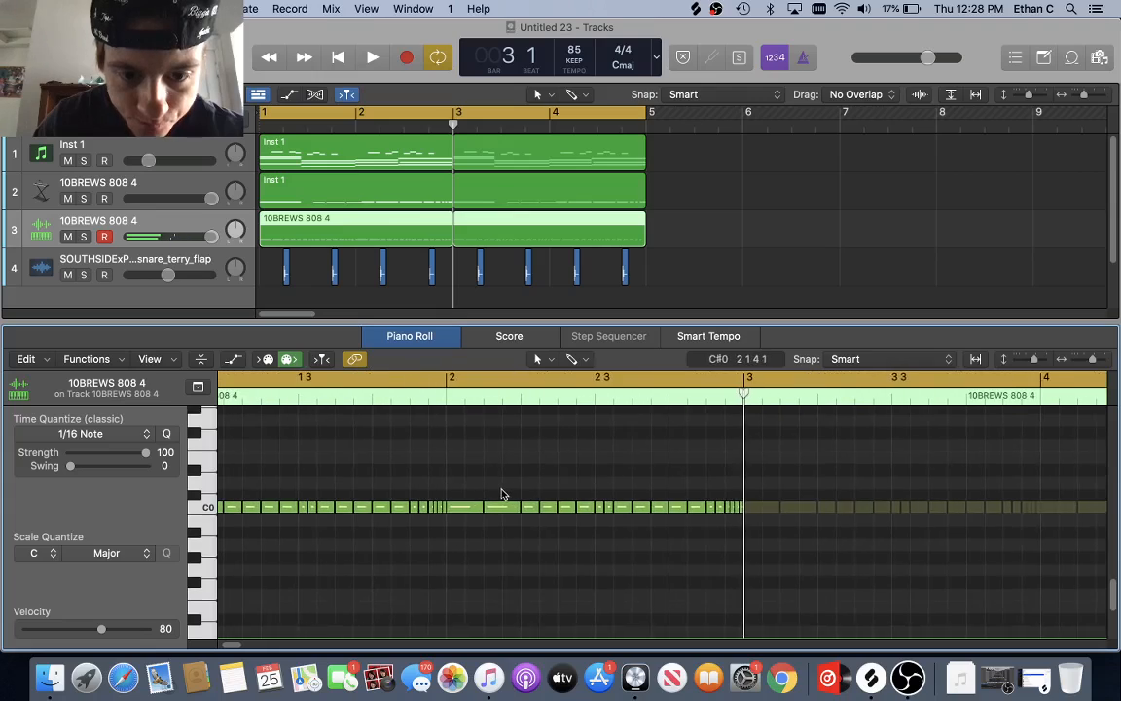
{"action": "scroll", "coordinate": [486, 493], "scroll_direction": "right", "scroll_amount": 3}
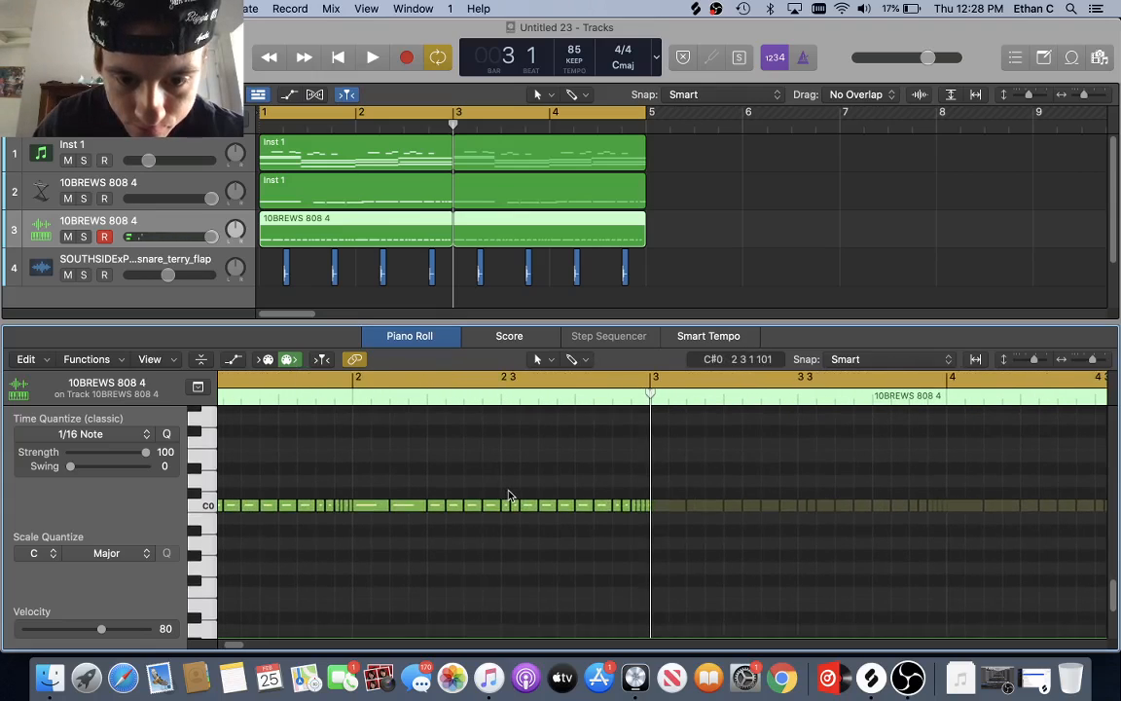
{"action": "left_click_drag", "start_coordinate": [508, 494], "coordinate": [544, 568]}
{"action": "key", "text": "space"}
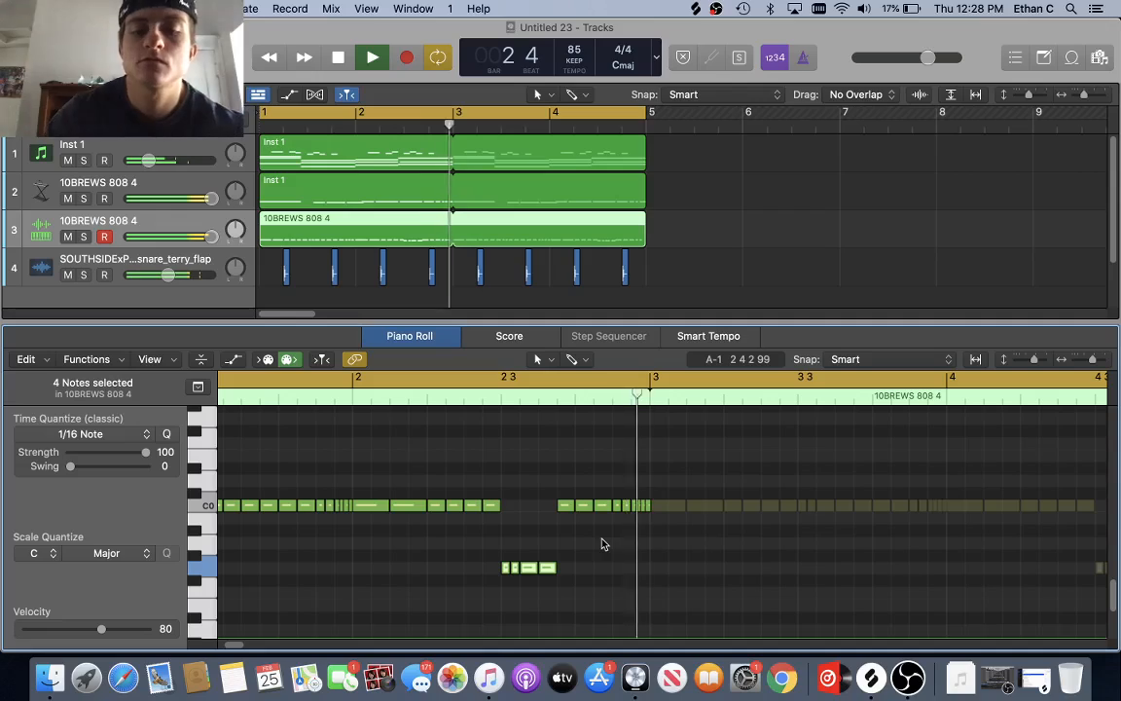
{"action": "key", "text": "space"}
- Lower the last sixteenth of beat 3 in bar 2 to G-1 and check the pattern by playback
{"action": "left_click", "coordinate": [562, 499]}
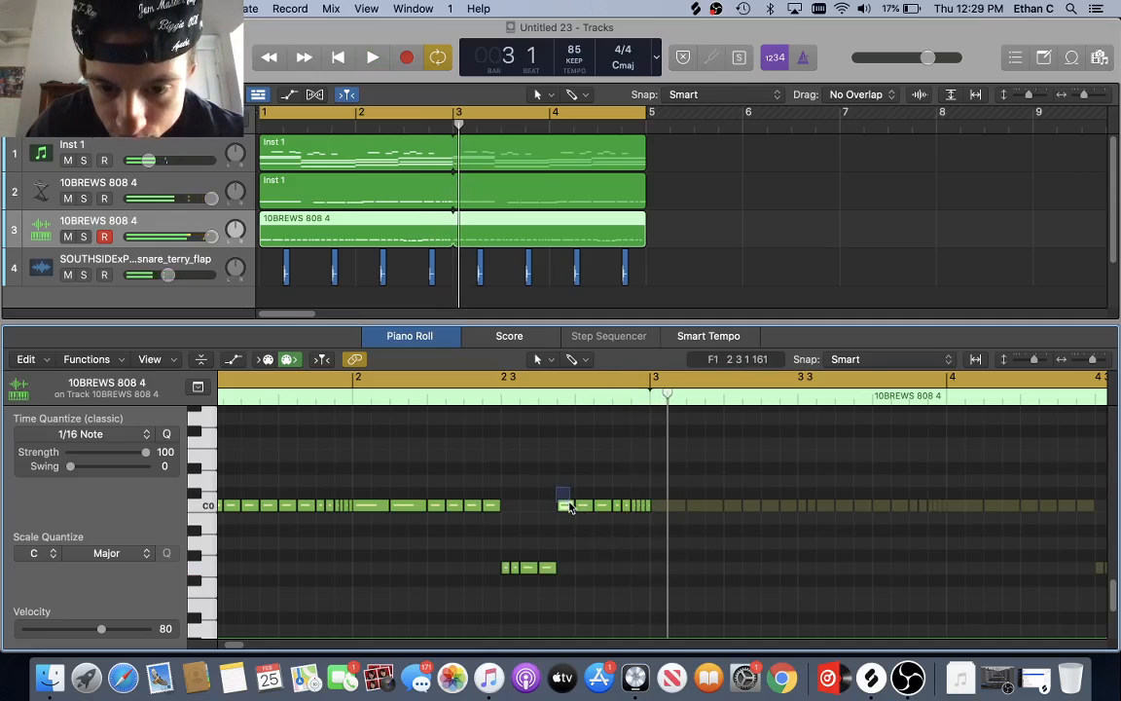
{"action": "left_click", "coordinate": [569, 506]}
{"action": "left_click_drag", "start_coordinate": [563, 513], "coordinate": [566, 569]}
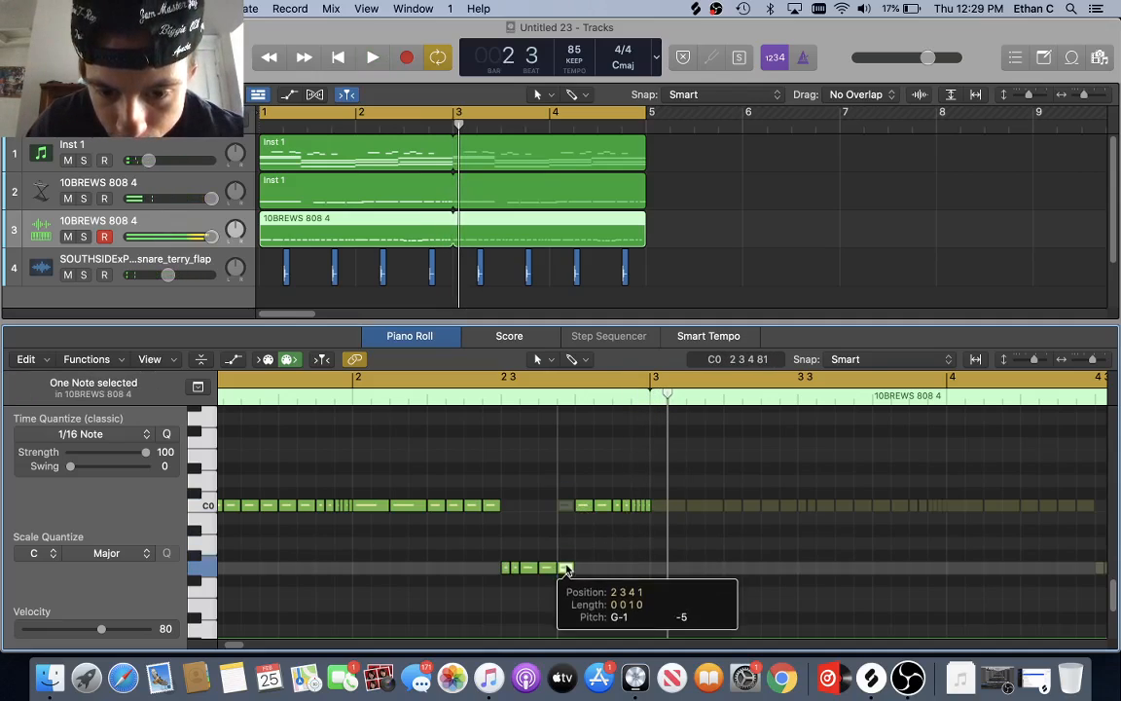
{"action": "key", "text": "space"}
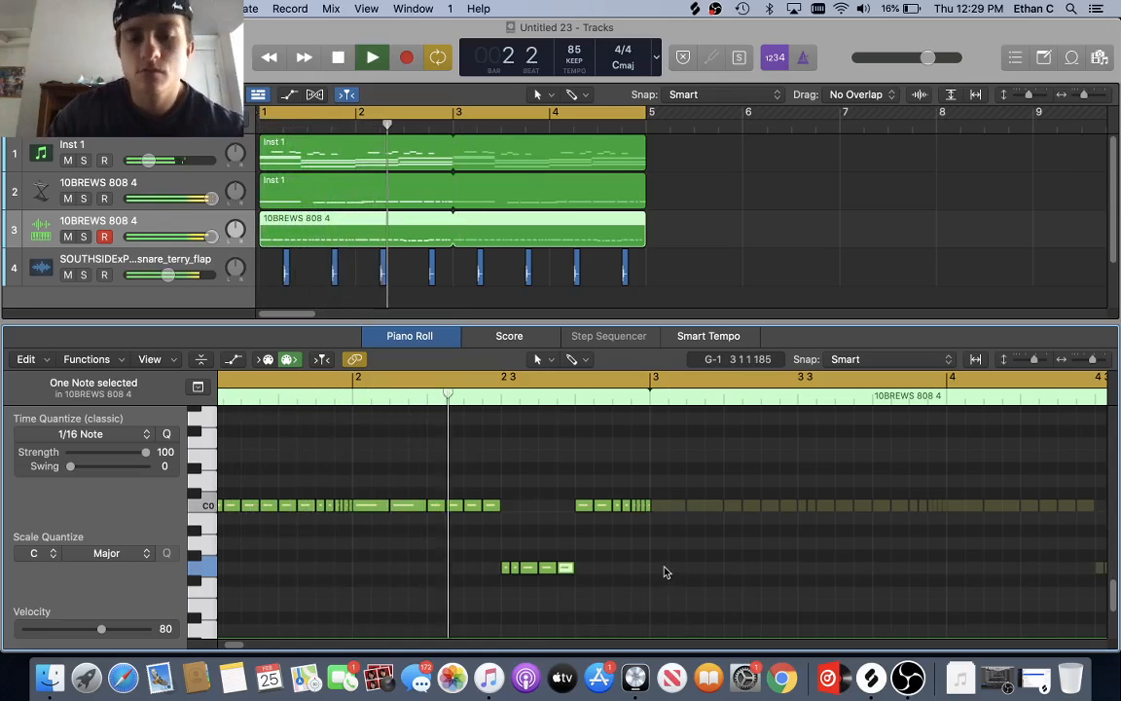
{"action": "key", "text": "space"}
- Lower the first seven notes of beat 4 in bar 2 to A-1 and listen to the loop
{"action": "left_click", "coordinate": [576, 488]}
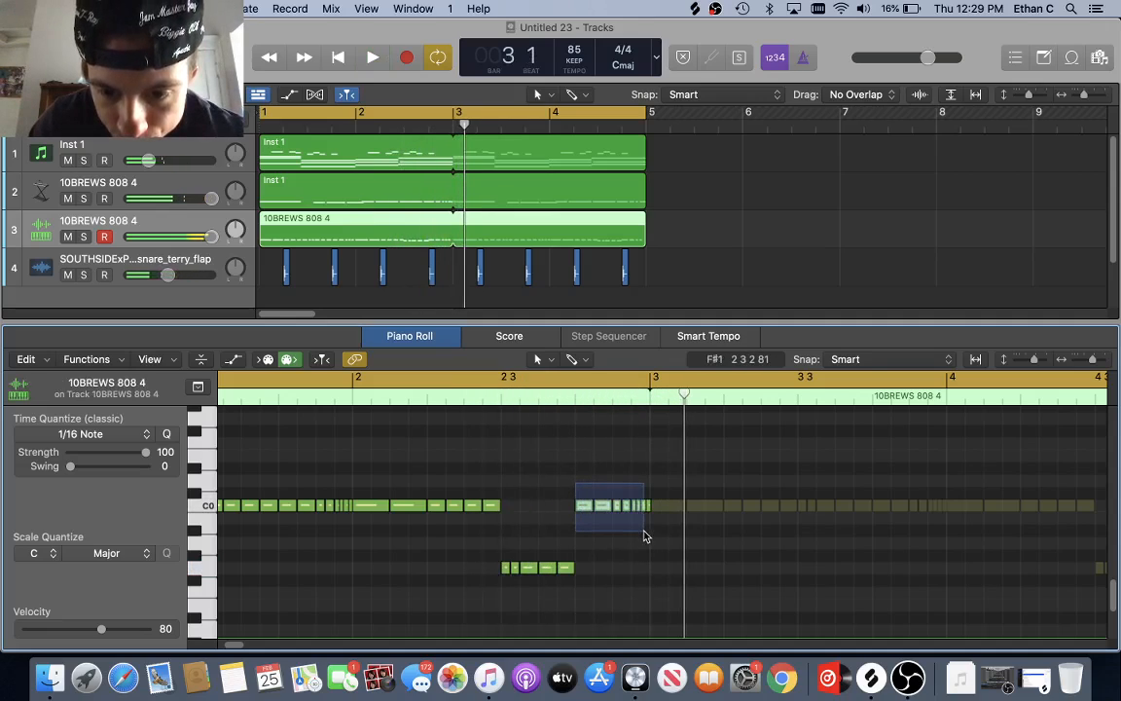
{"action": "left_click_drag", "start_coordinate": [643, 535], "coordinate": [583, 543]}
{"action": "key", "text": "space"}
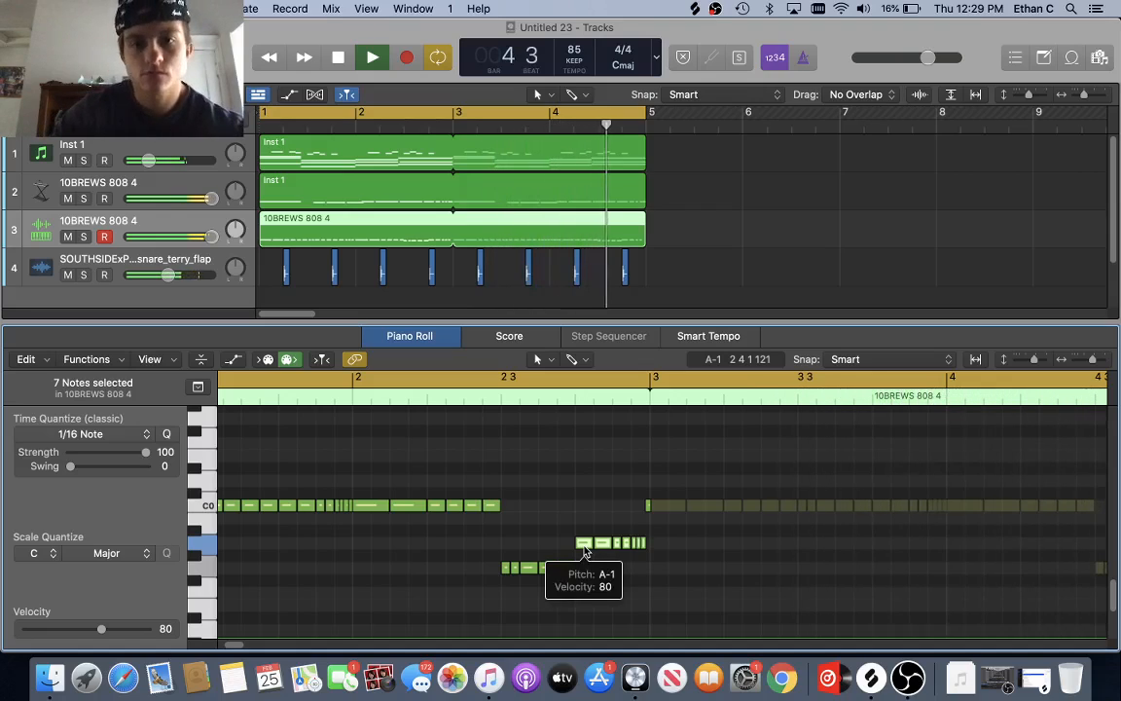
{"action": "key", "text": "space"}
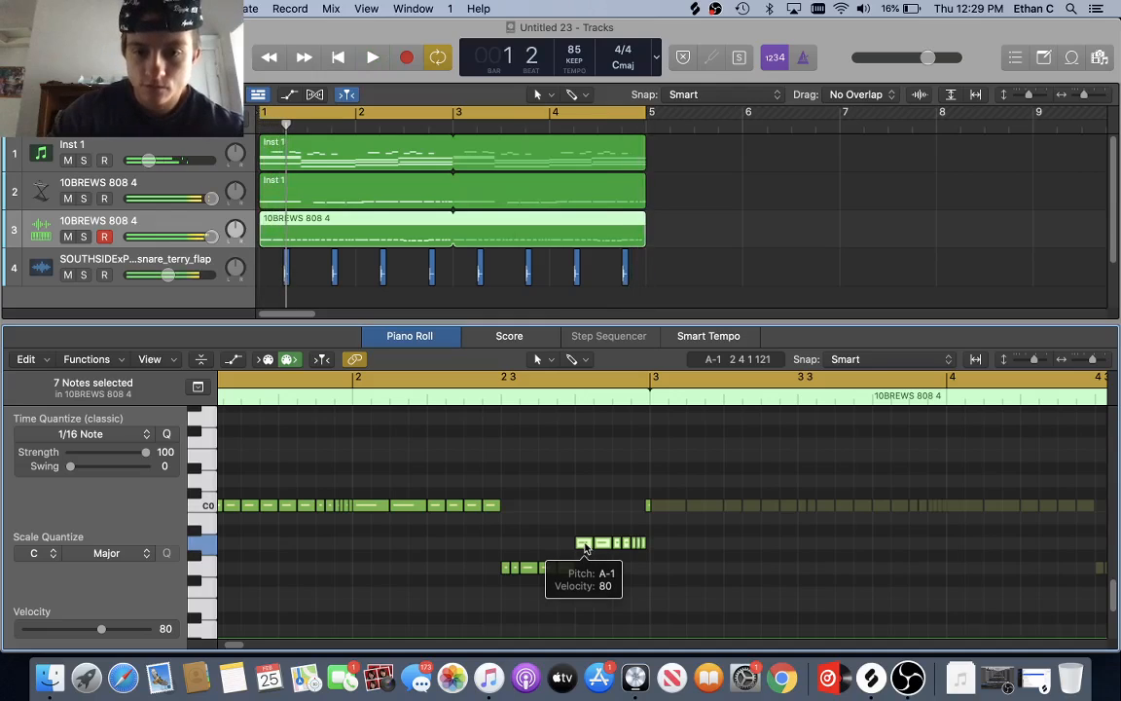
- Raise the five short notes after beat 4's two sixteenths in bar 2 back to C0 and play them
{"action": "mouse_move", "coordinate": [612, 529]}
{"action": "left_mouse_down"}
{"action": "mouse_move", "coordinate": [643, 553]}
{"action": "mouse_move", "coordinate": [617, 541]}
{"action": "mouse_move", "coordinate": [606, 507]}
{"action": "left_mouse_up"}
{"action": "key", "text": "space"}
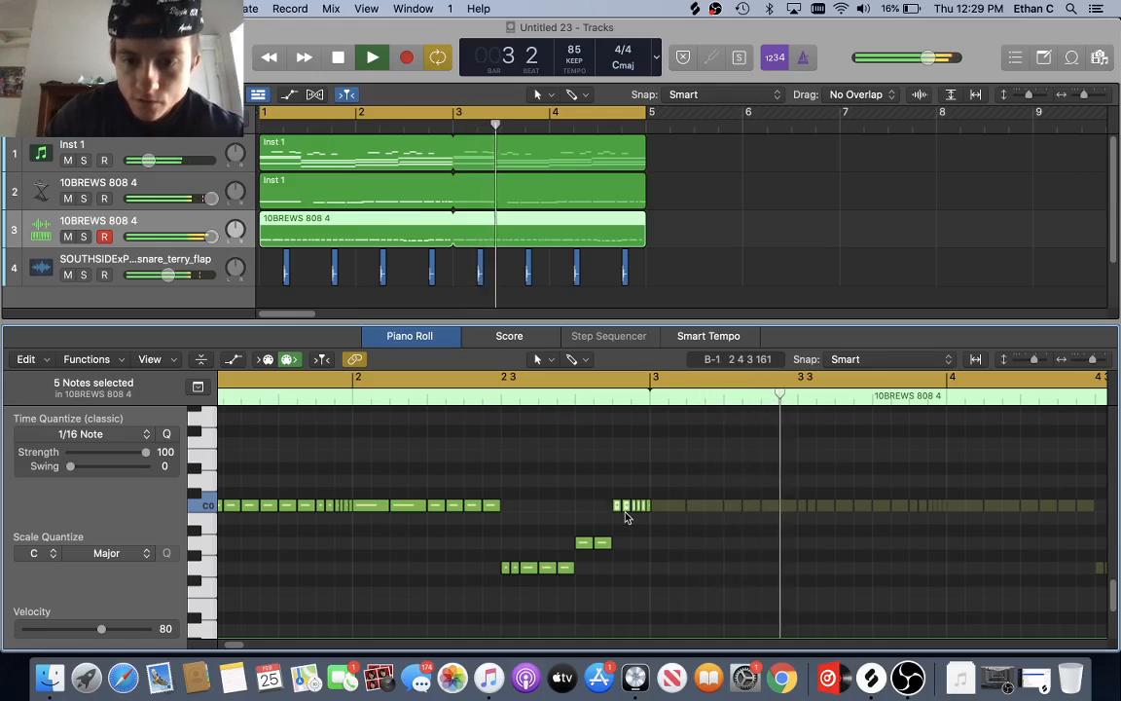
{"action": "key", "text": "space"}
- Raise the short notes closing bar 2 to D0, including the final one before bar 3, checking by playback
{"action": "left_click_drag", "start_coordinate": [617, 510], "coordinate": [619, 480]}
{"action": "key", "text": "Return"}
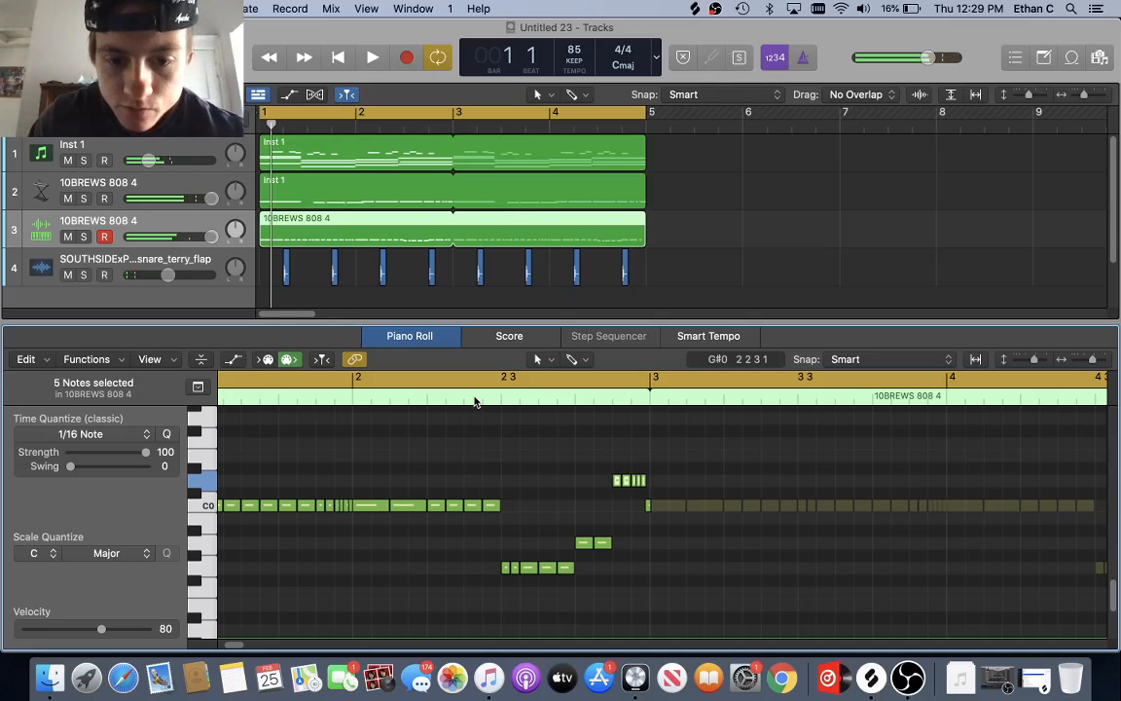
{"action": "key", "text": "space"}
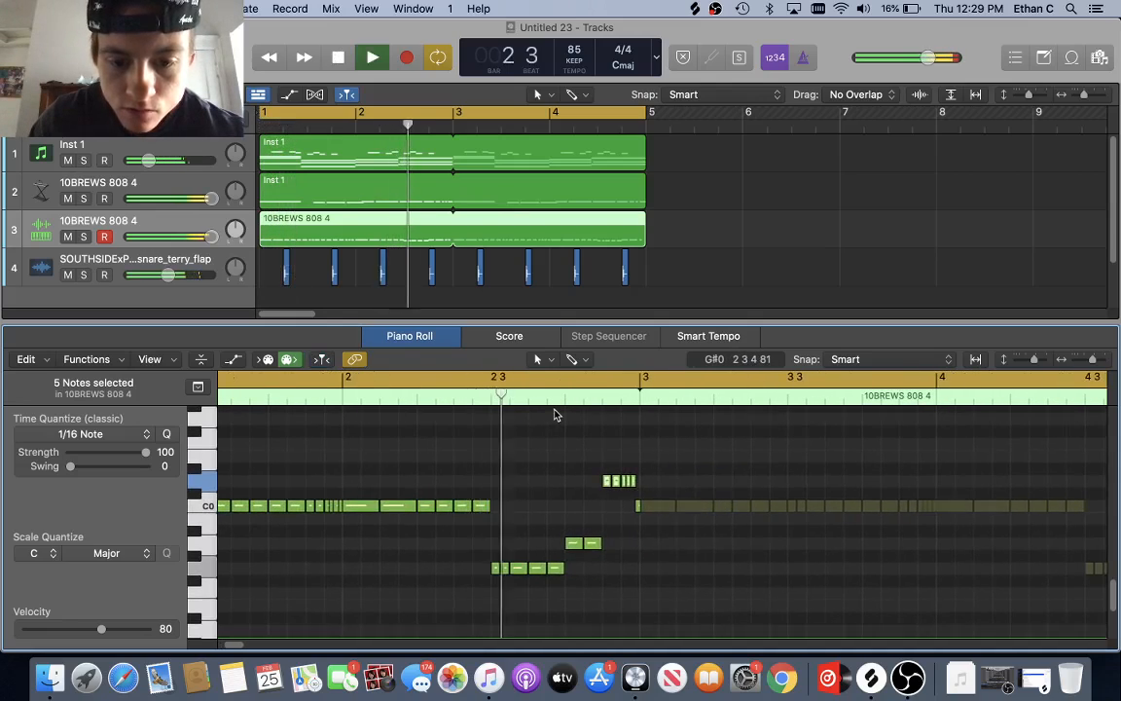
{"action": "key", "text": "space"}
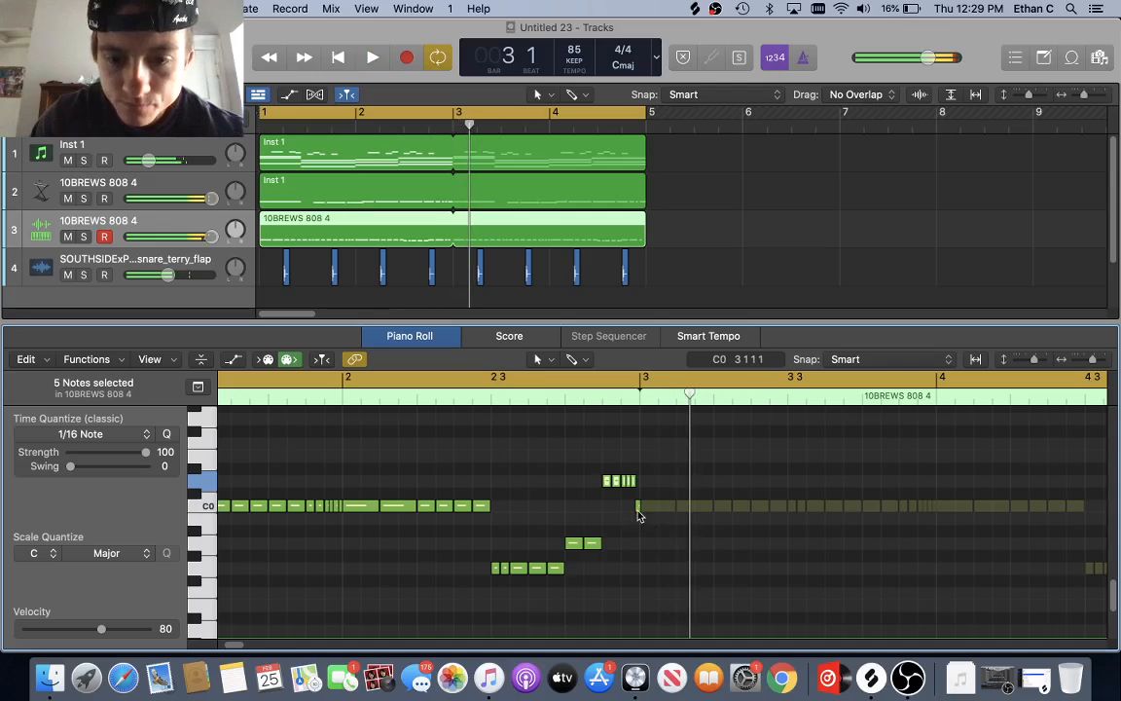
{"action": "left_click_drag", "start_coordinate": [638, 510], "coordinate": [639, 484]}
{"action": "key", "text": "space"}
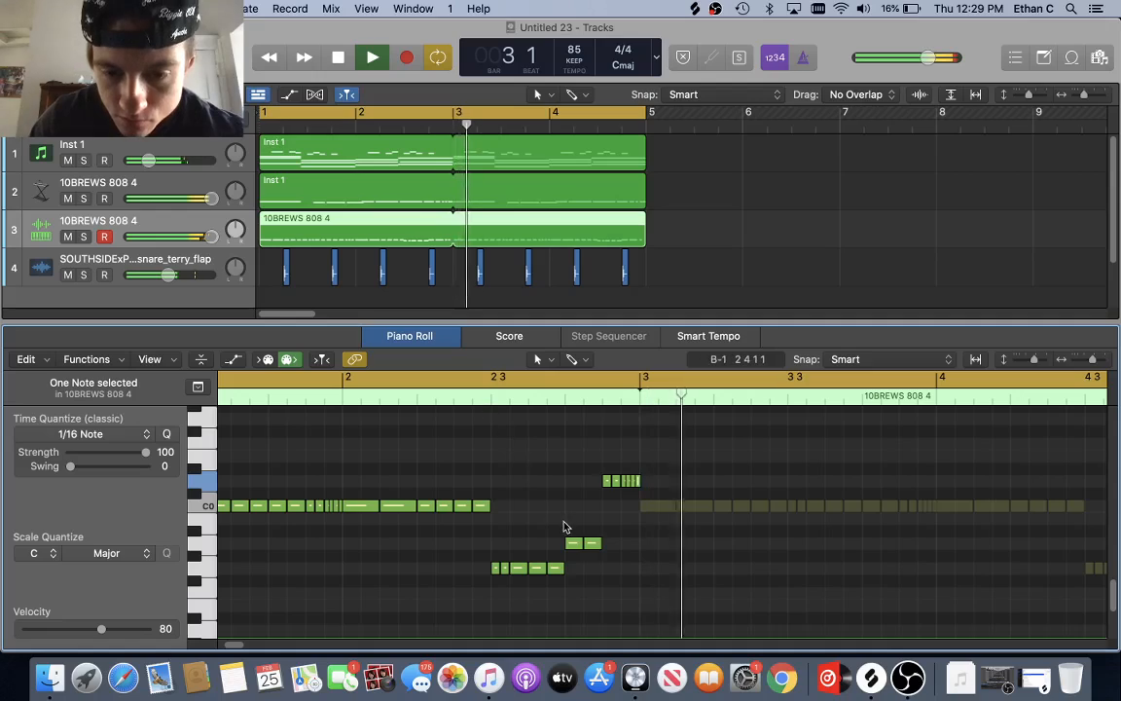
- Raise the two A-1 sixteenths in beat 4 of bar 2 to C0 and check the hi-hat pattern by playback
{"action": "key", "text": "space"}
{"action": "left_click", "coordinate": [612, 560]}
{"action": "left_click_drag", "start_coordinate": [575, 546], "coordinate": [574, 506]}
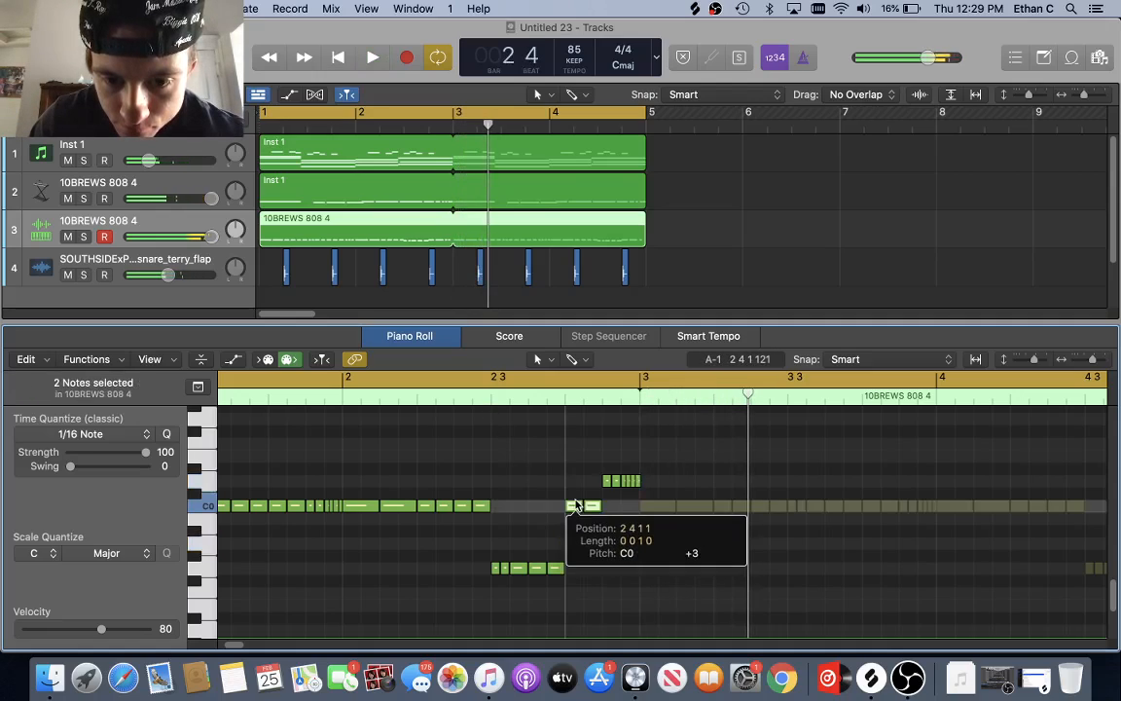
{"action": "left_click", "coordinate": [425, 400]}
{"action": "key", "text": "space"}
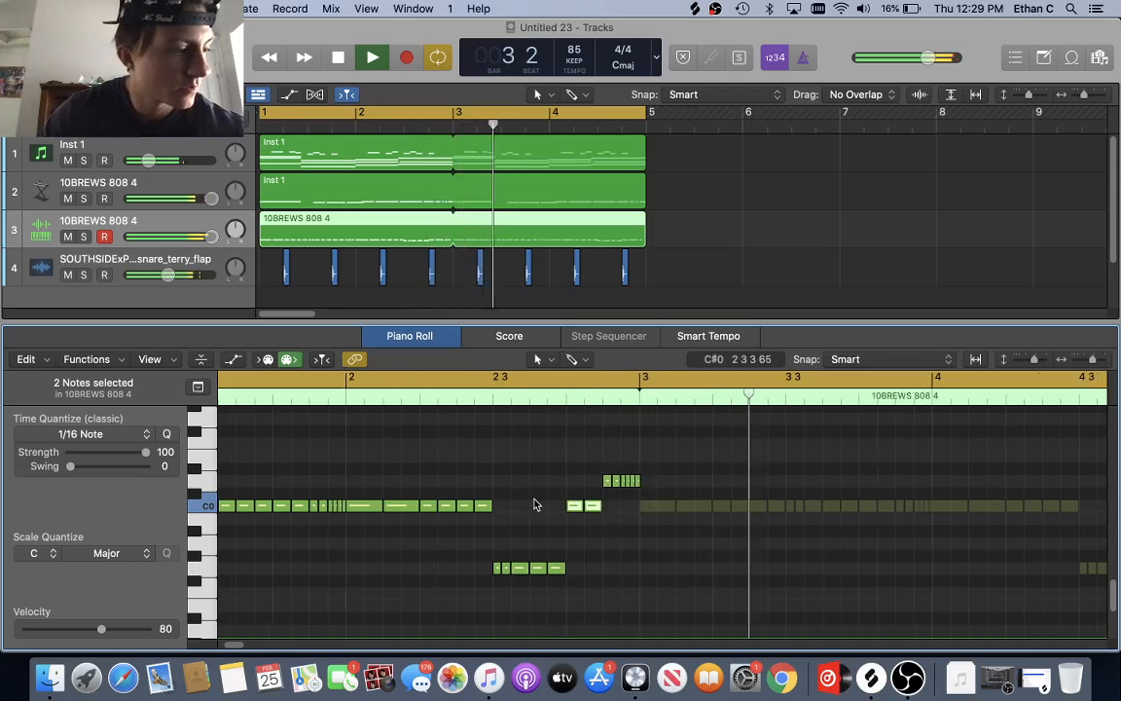
{"action": "key", "text": "super+Left"}
{"action": "key", "text": "space"}
{"action": "scroll", "coordinate": [604, 579], "scroll_direction": "left", "scroll_amount": 2}
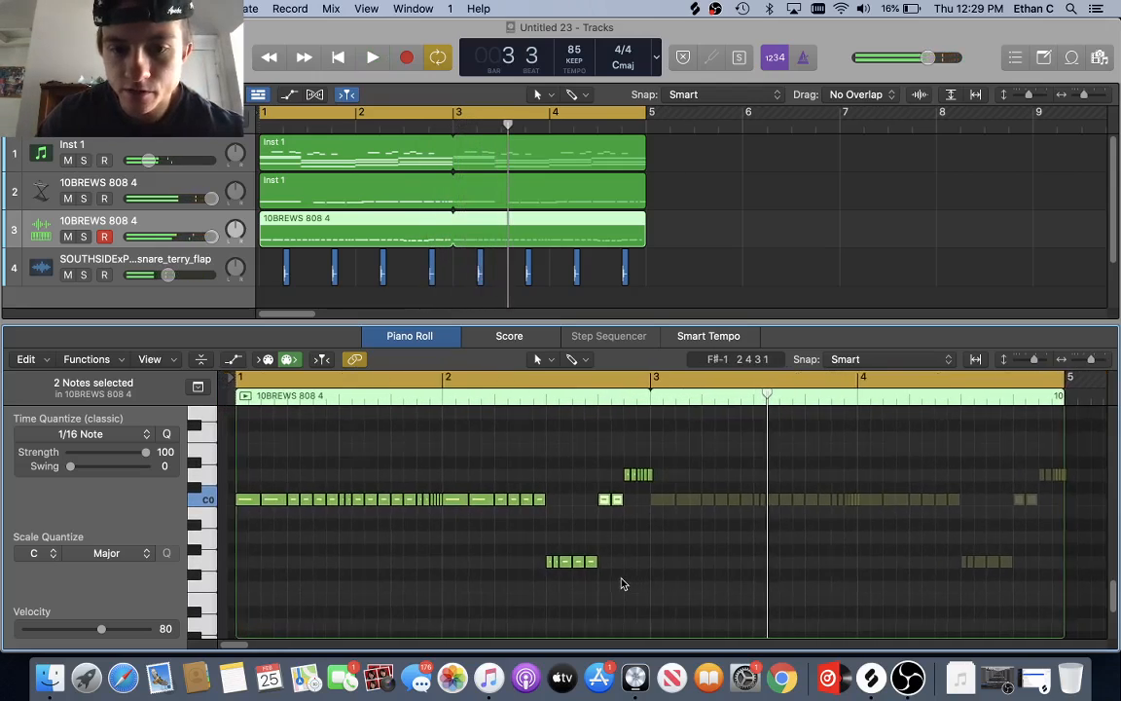
{"action": "left_click", "coordinate": [628, 596]}
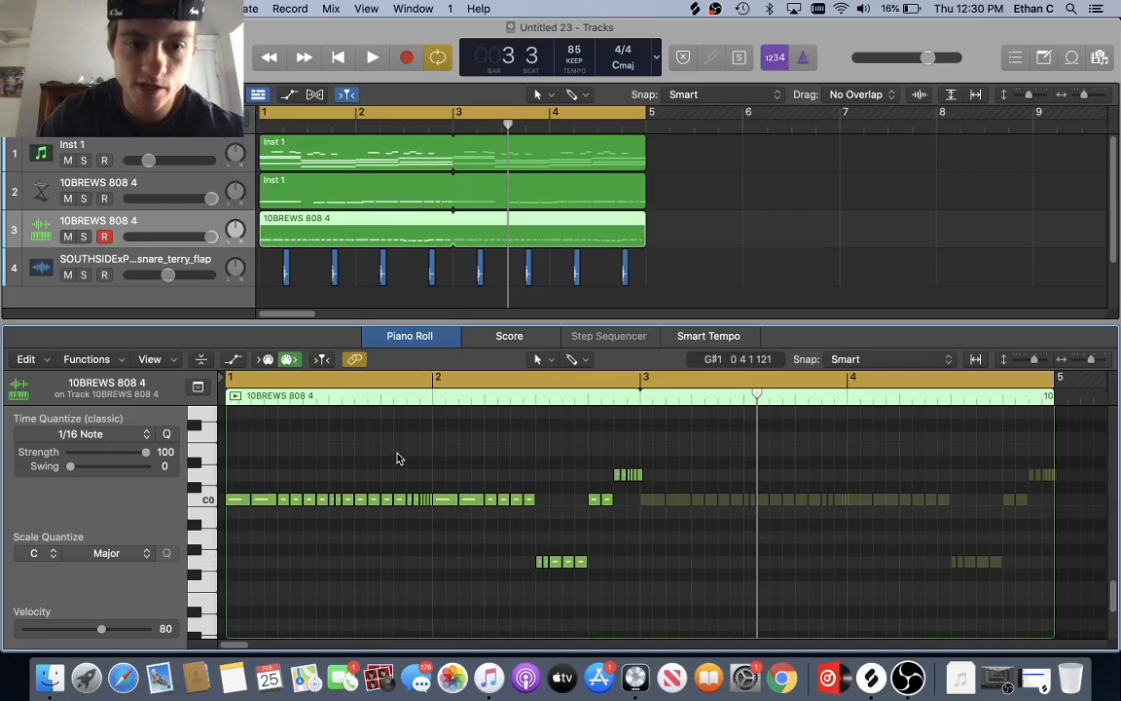
- Examine the 808 region's notes, return to the hi-hat region and listen to the full loop
{"action": "left_click", "coordinate": [331, 196]}
{"action": "left_click_drag", "start_coordinate": [312, 500], "coordinate": [341, 595]}
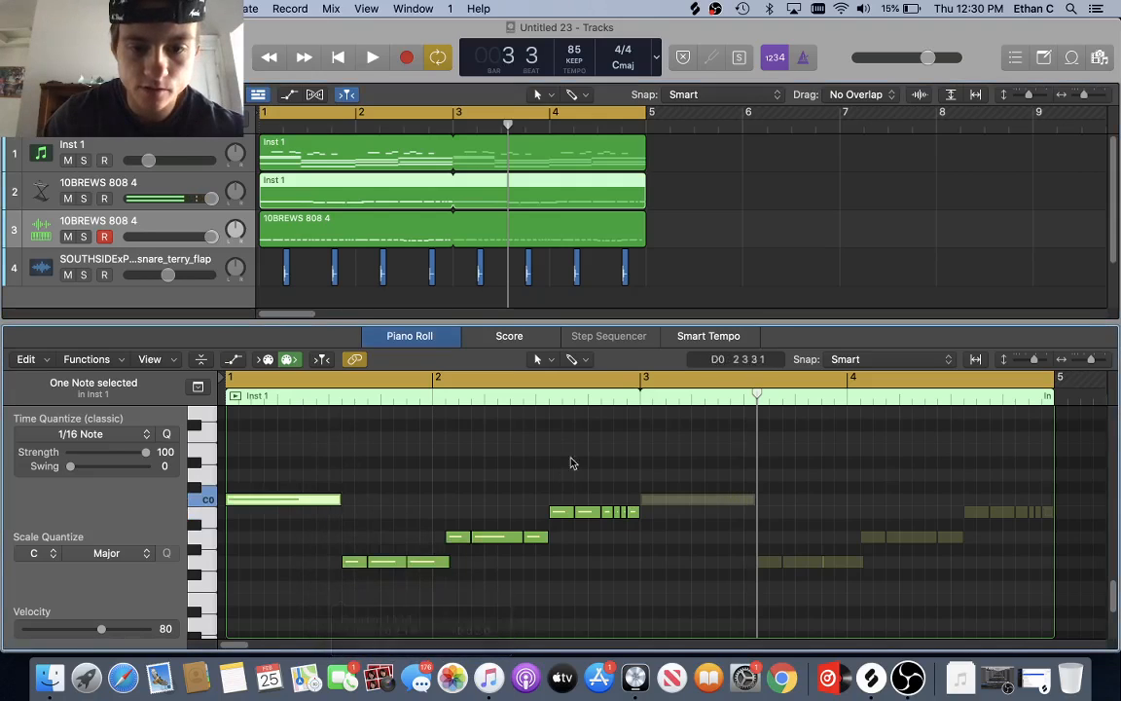
{"action": "left_click", "coordinate": [339, 234]}
{"action": "key", "text": "space"}
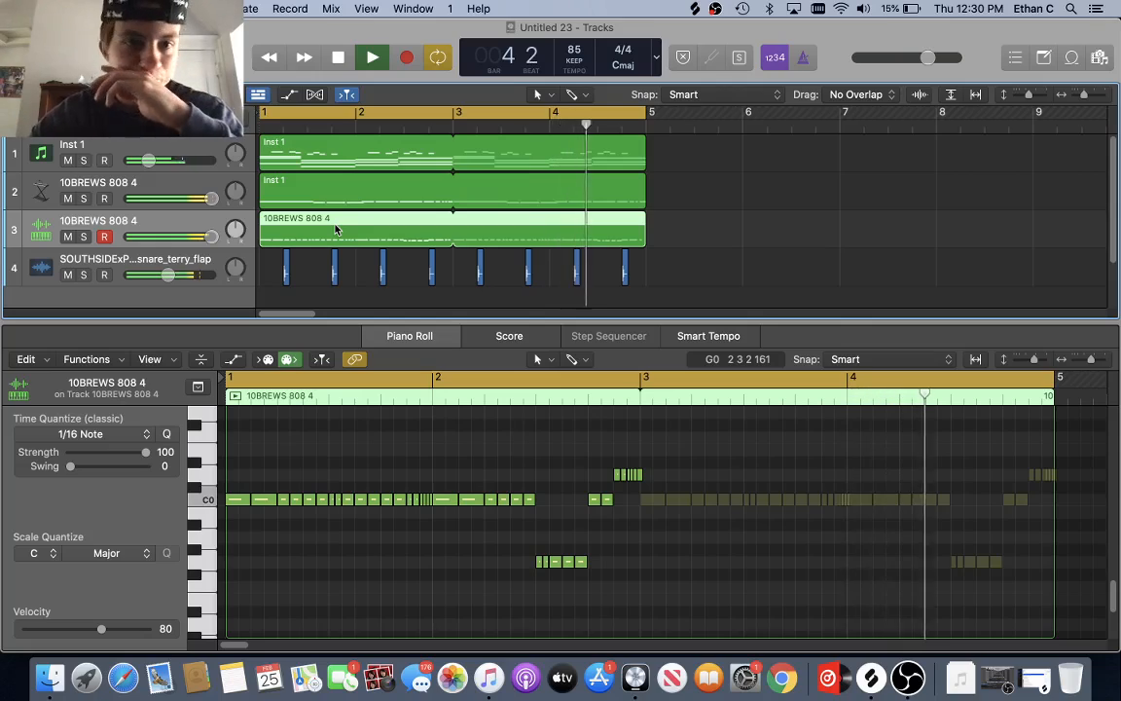
{"action": "key", "text": "space"}
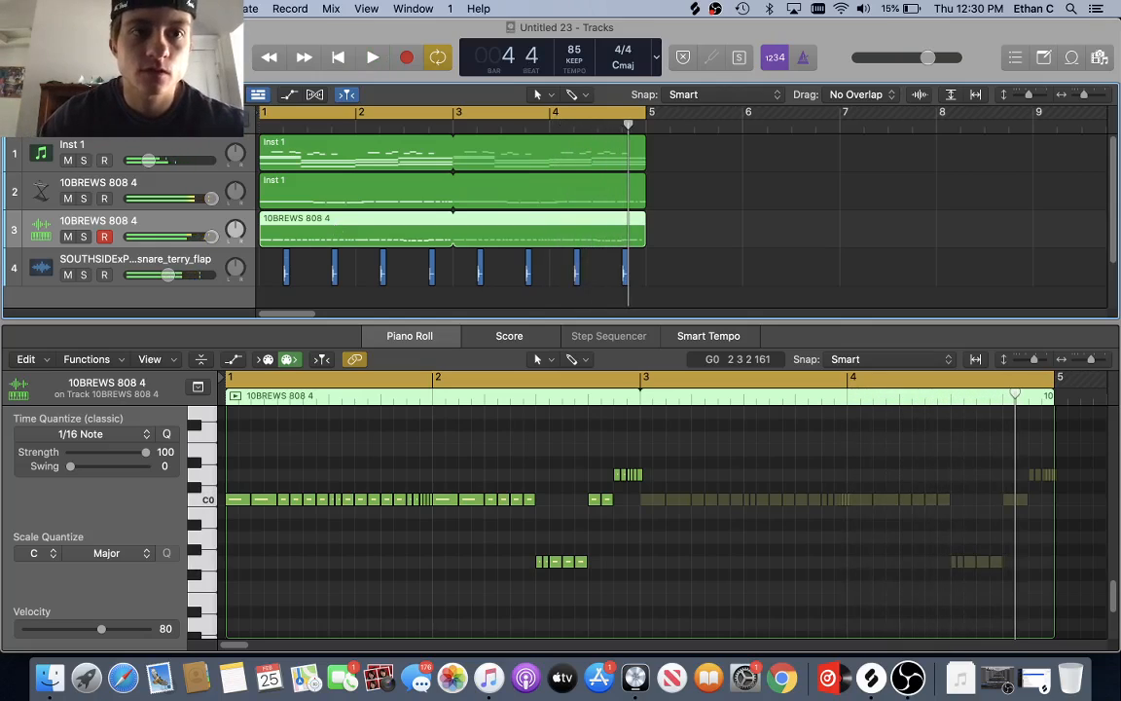
- Close the note editor, turn off cycling, and switch to Splice with the drum filter changed from snares to hats
{"action": "key", "text": "p"}
{"action": "left_click", "coordinate": [439, 58]}
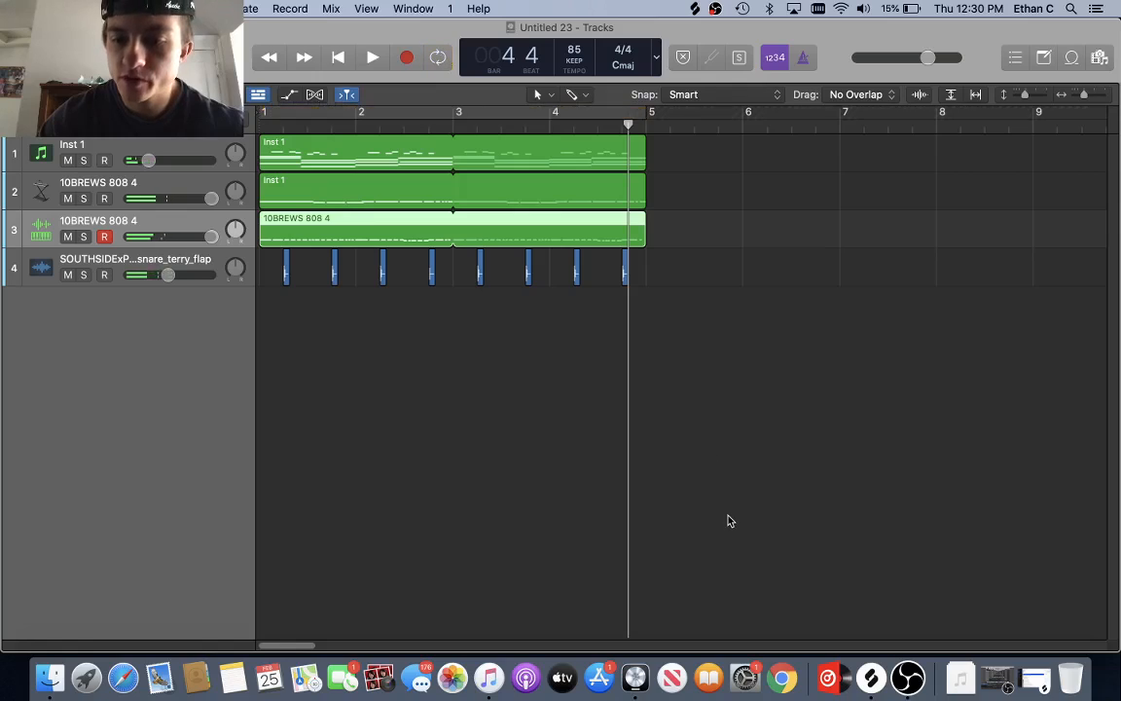
{"action": "left_click", "coordinate": [870, 679]}
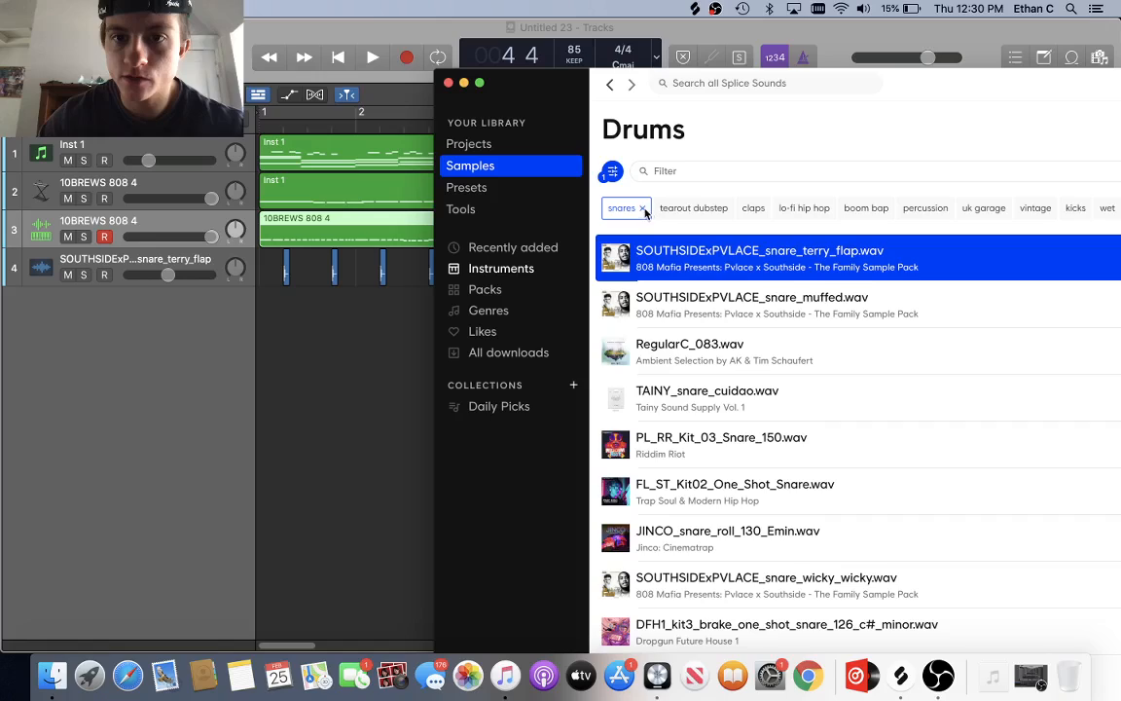
{"action": "left_click", "coordinate": [642, 208]}
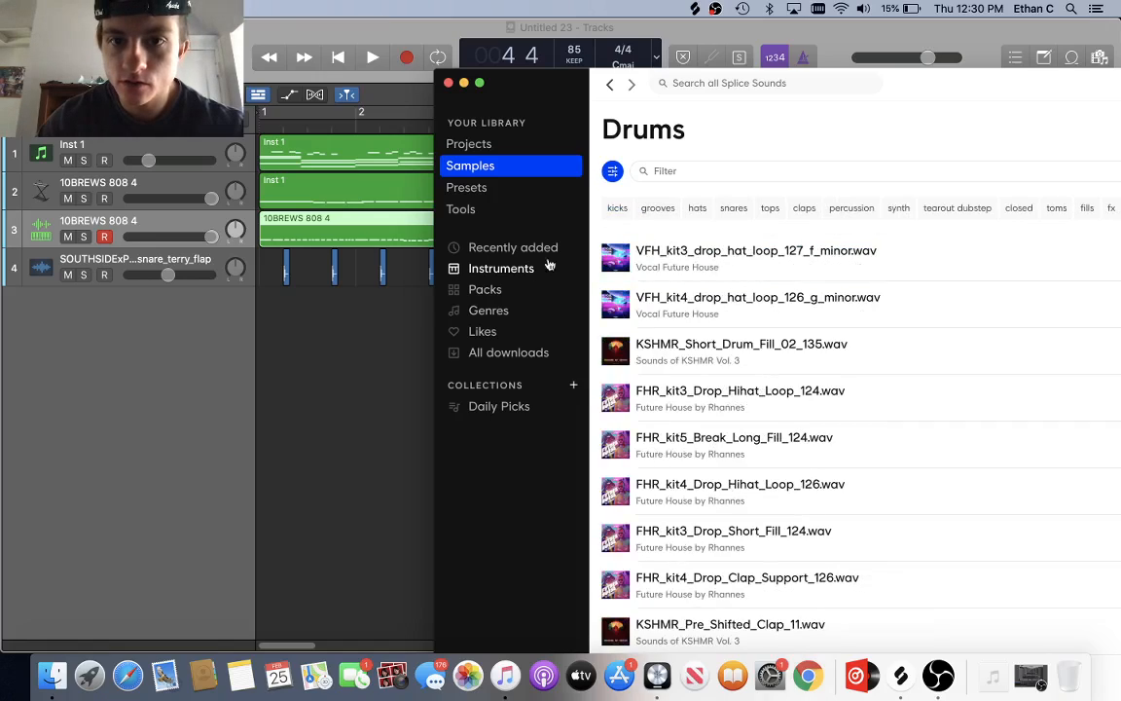
{"action": "left_click", "coordinate": [698, 209]}
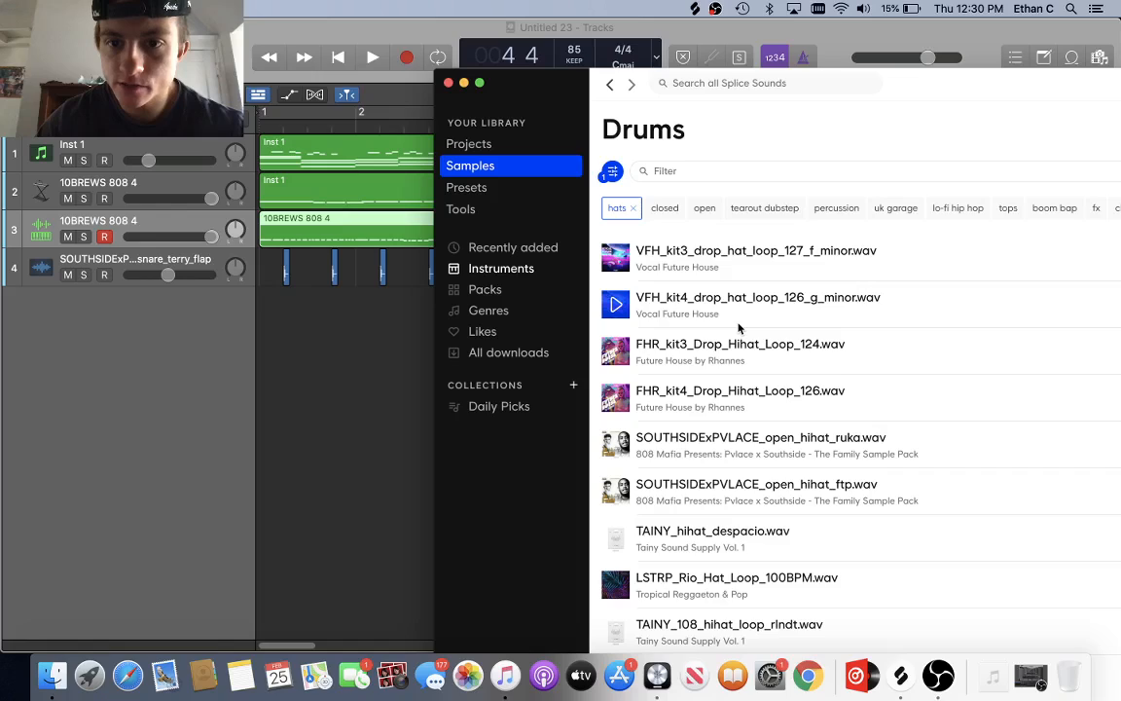
- Add SOUTHSIDExPVLACE_open_hihat_swoll.wav to a new track below the snare and minimize Splice
{"action": "scroll", "coordinate": [750, 351], "scroll_direction": "down", "scroll_amount": 3}
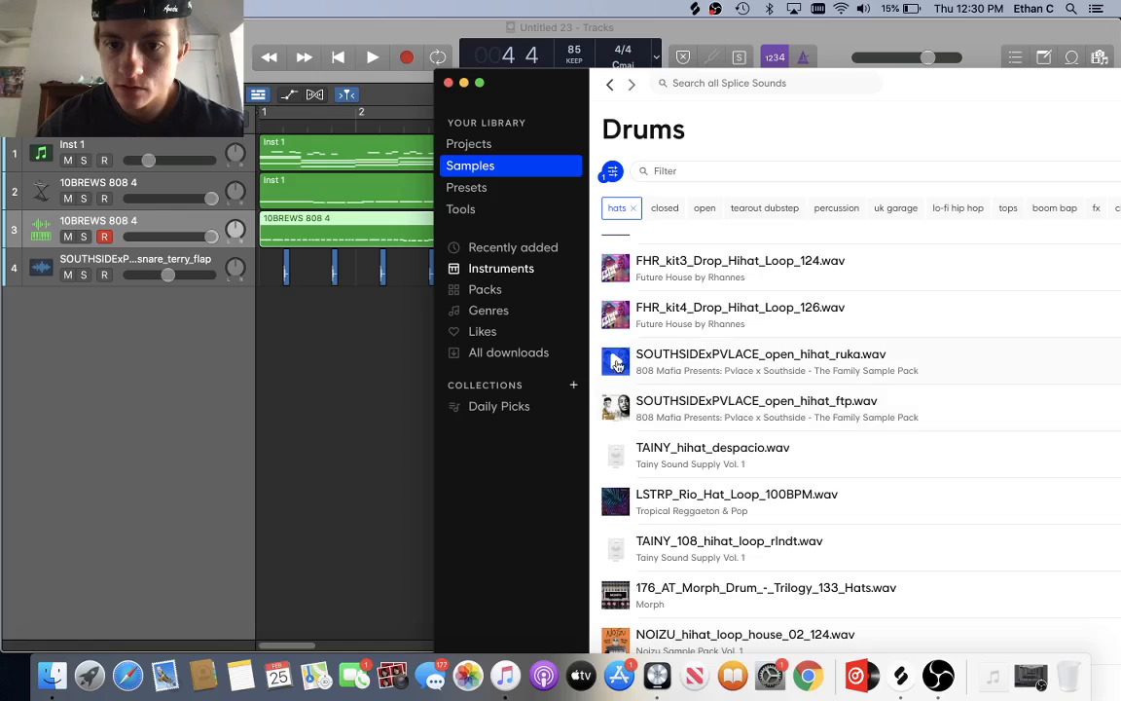
{"action": "scroll", "coordinate": [616, 407], "scroll_direction": "down", "scroll_amount": 10}
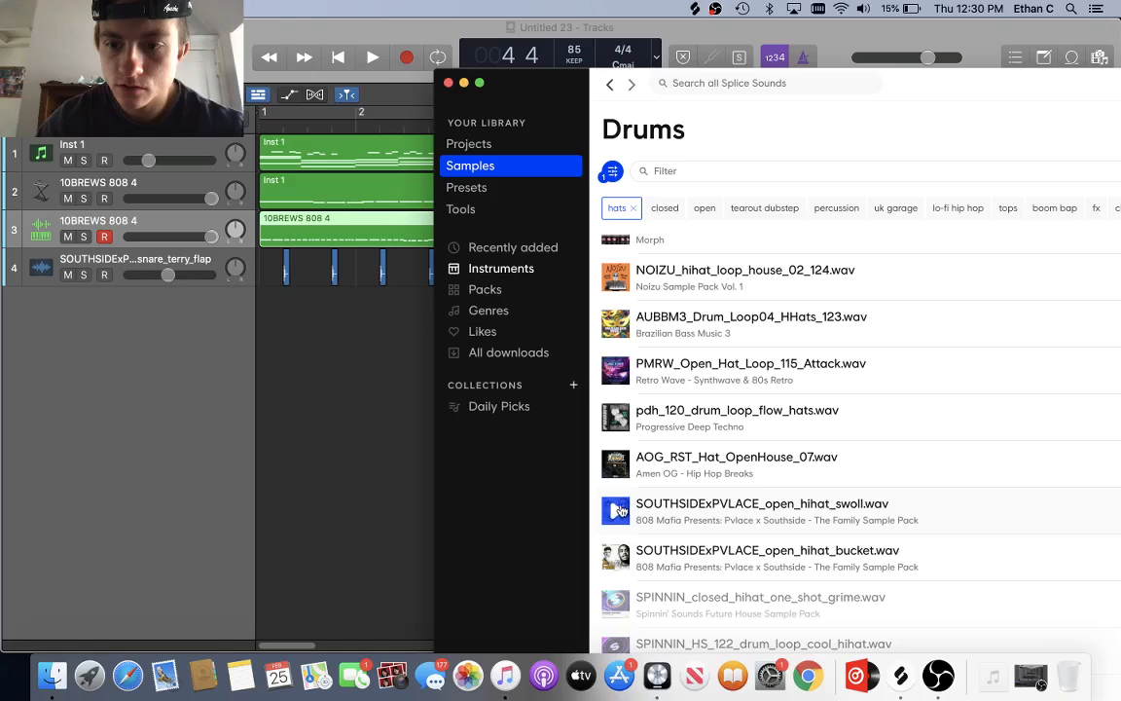
{"action": "left_click_drag", "start_coordinate": [756, 509], "coordinate": [350, 306]}
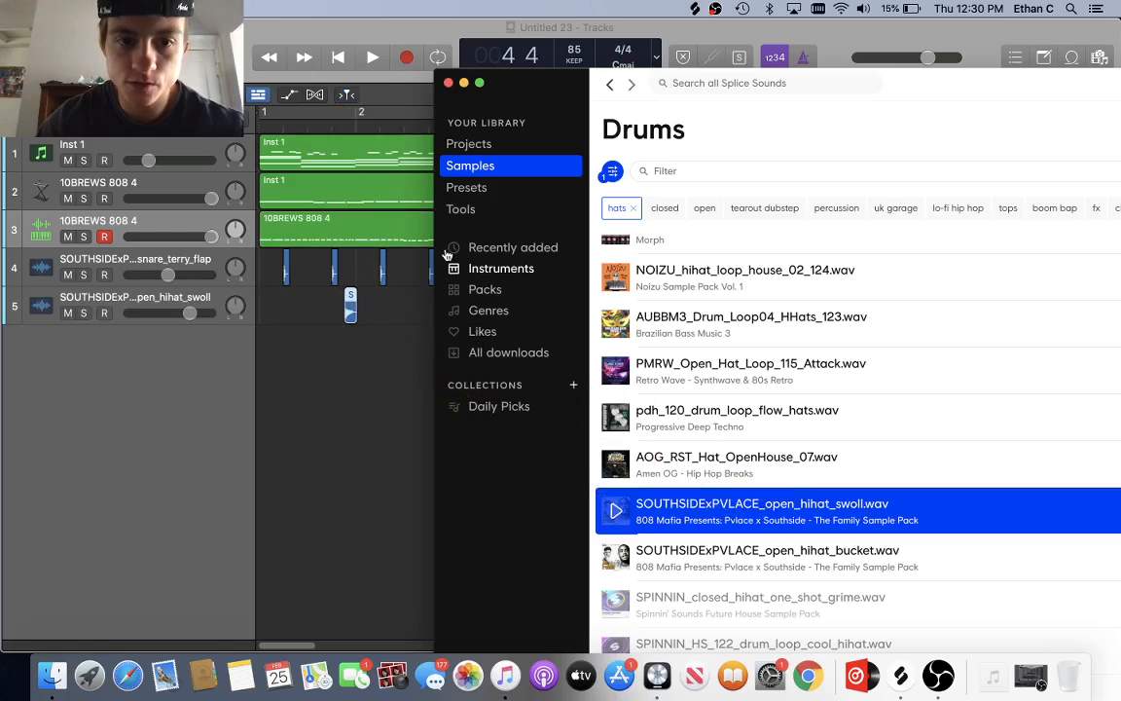
{"action": "left_click", "coordinate": [465, 84]}
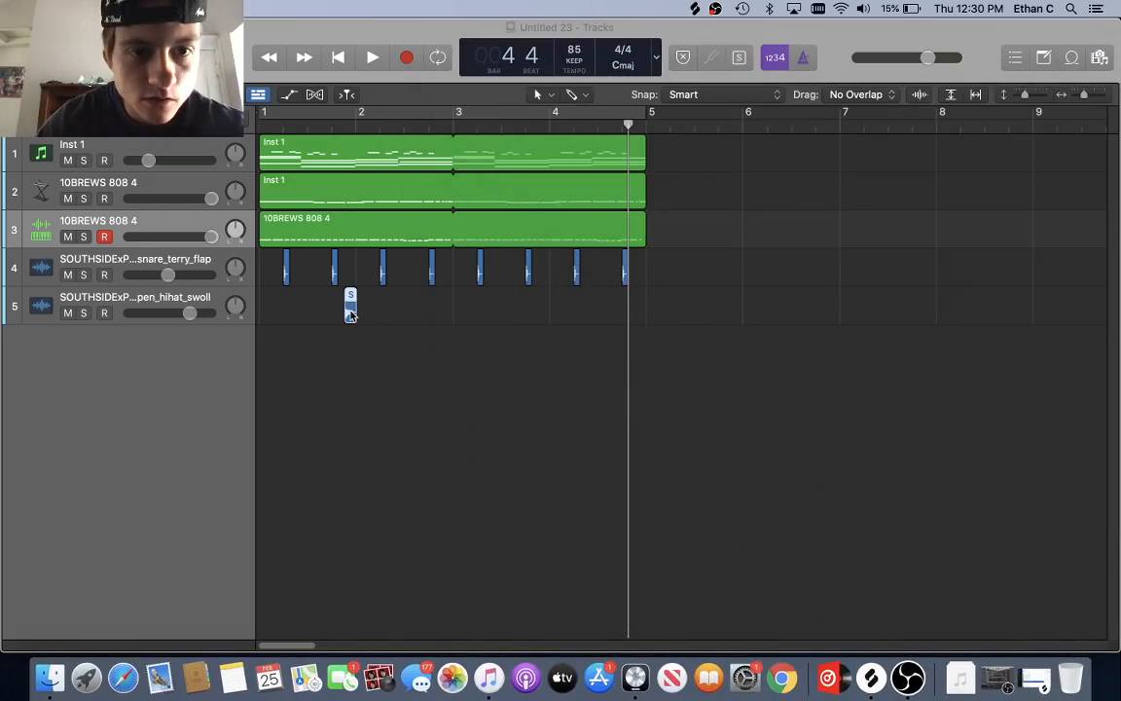
- Move the open hi-hat region to 1 1 3, half a beat before the first snare, and play it with cycling on
{"action": "left_click_drag", "start_coordinate": [350, 313], "coordinate": [297, 321]}
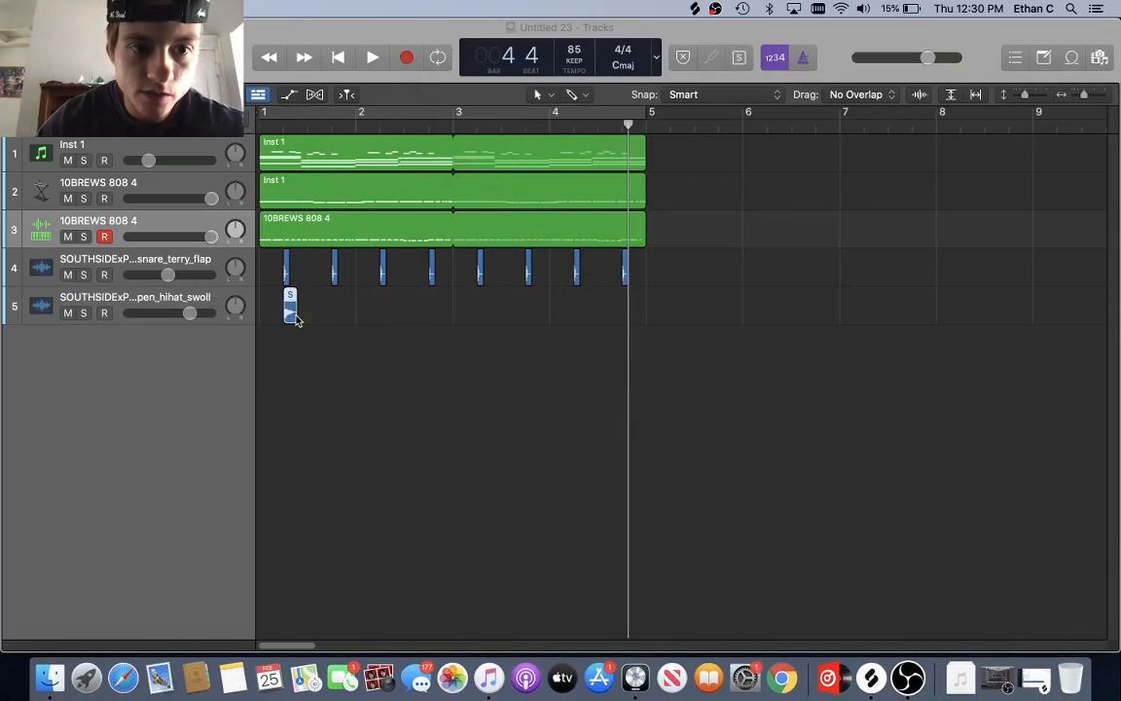
{"action": "scroll", "coordinate": [369, 361], "scroll_direction": "up", "scroll_amount": 5}
{"action": "scroll", "coordinate": [371, 356], "scroll_direction": "left", "scroll_amount": 10}
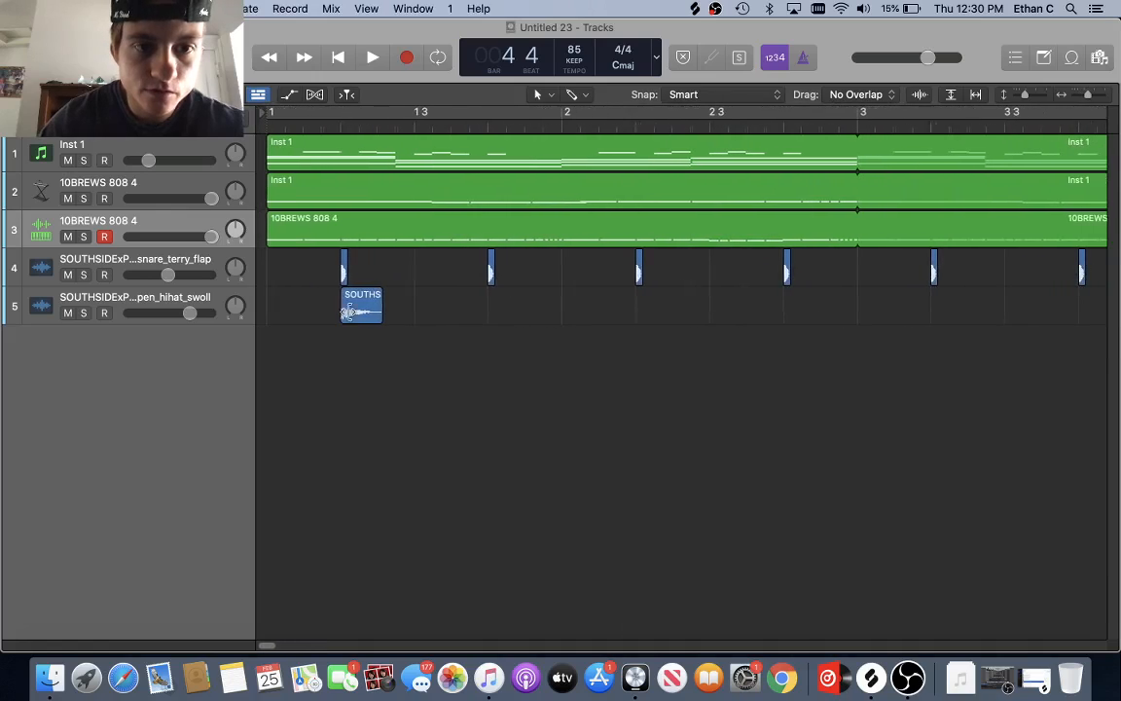
{"action": "left_click", "coordinate": [358, 314]}
{"action": "left_click_drag", "start_coordinate": [358, 313], "coordinate": [334, 312]}
{"action": "key", "text": "space"}
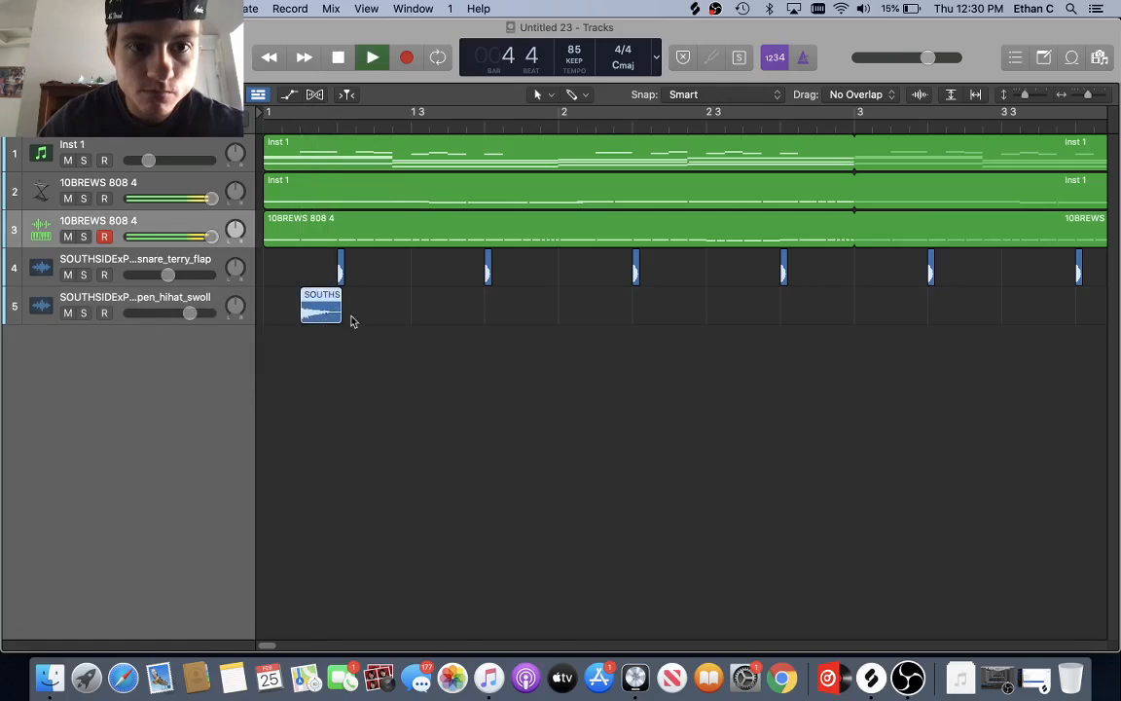
{"action": "key", "text": "c"}
{"action": "key", "text": "space"}
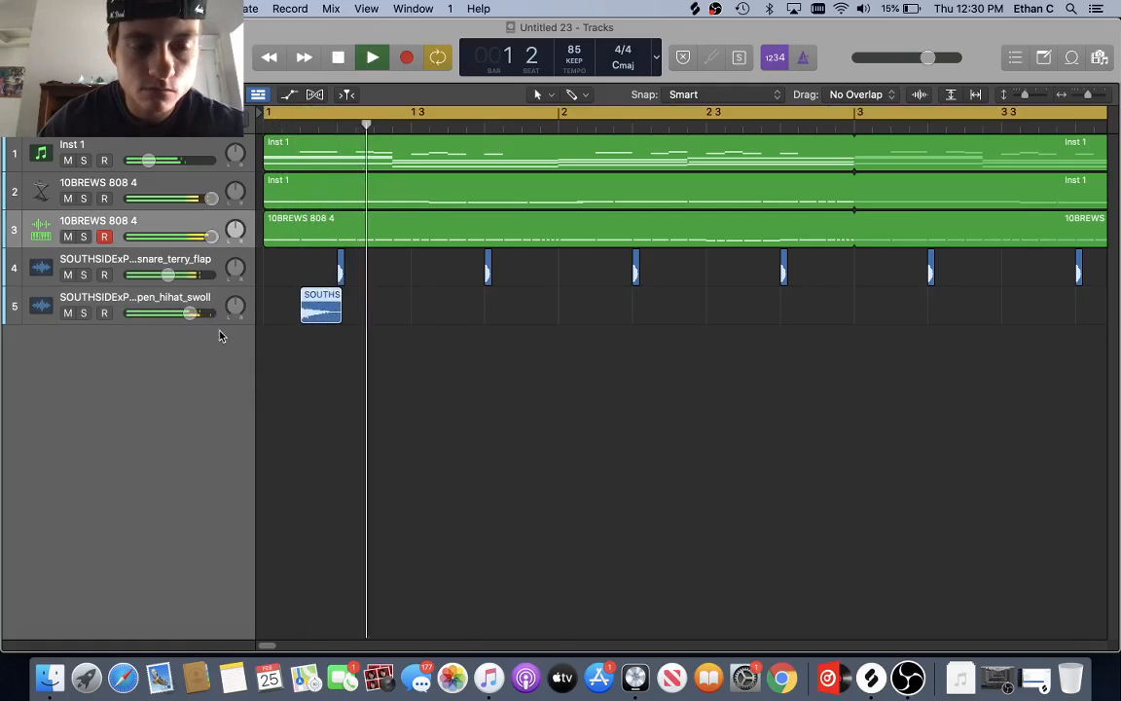
- Play from the start of the open hi-hat region and inspect its alignment with the beat grid up close
{"action": "key", "text": "space"}
{"action": "left_click", "coordinate": [299, 130]}
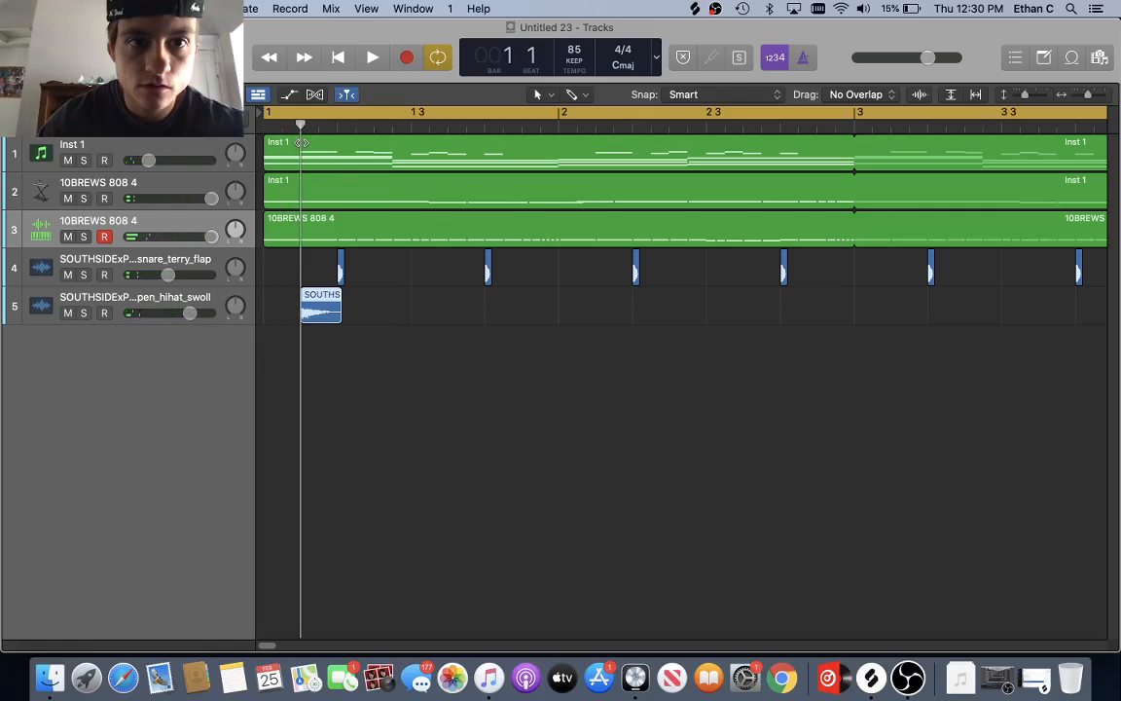
{"action": "key", "text": "space"}
{"action": "key", "text": "space"}
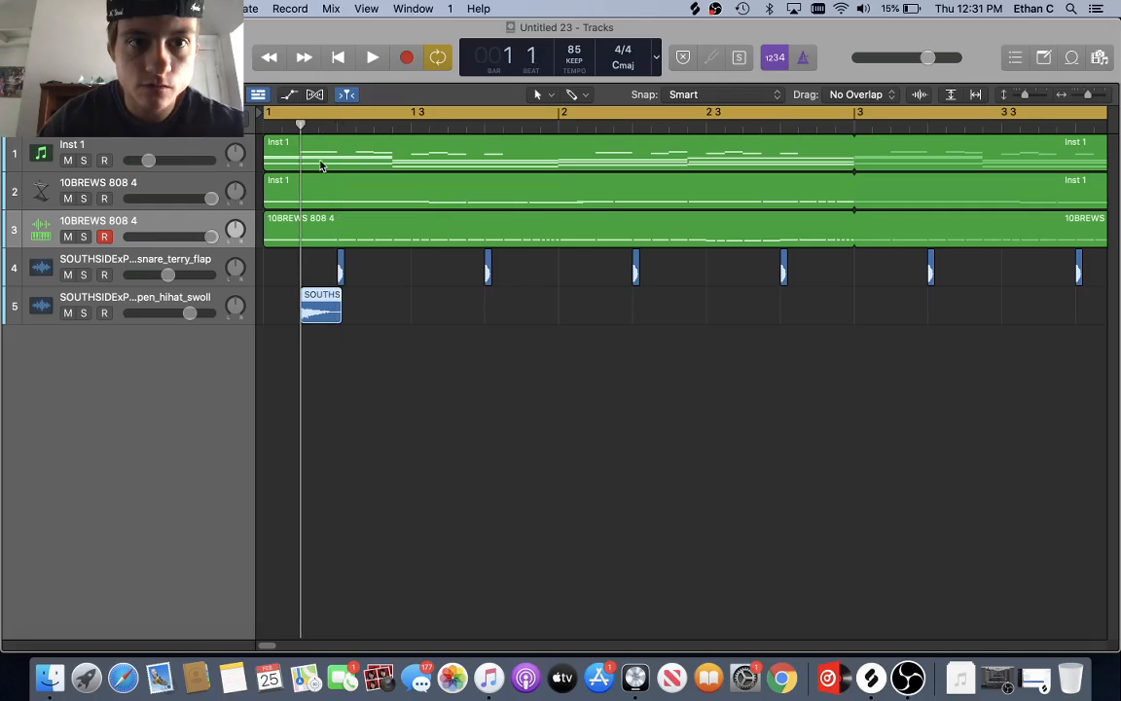
{"action": "key", "text": "super+Right"}
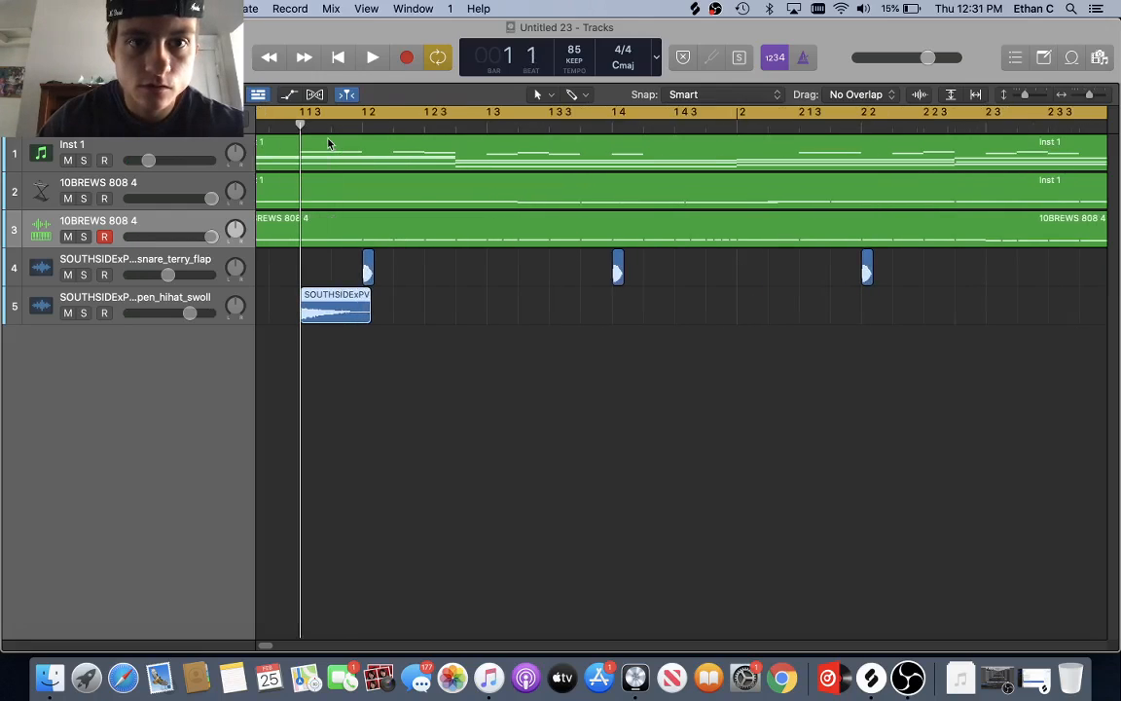
{"action": "scroll", "coordinate": [329, 143], "scroll_direction": "left", "scroll_amount": 2}
{"action": "mouse_move", "coordinate": [327, 126]}
{"action": "left_mouse_down"}
{"action": "mouse_move", "coordinate": [307, 133]}
{"action": "mouse_move", "coordinate": [386, 150]}
{"action": "mouse_move", "coordinate": [326, 146]}
{"action": "left_mouse_up"}
{"action": "key", "text": "super+Left"}
{"action": "key", "text": "super+Left"}
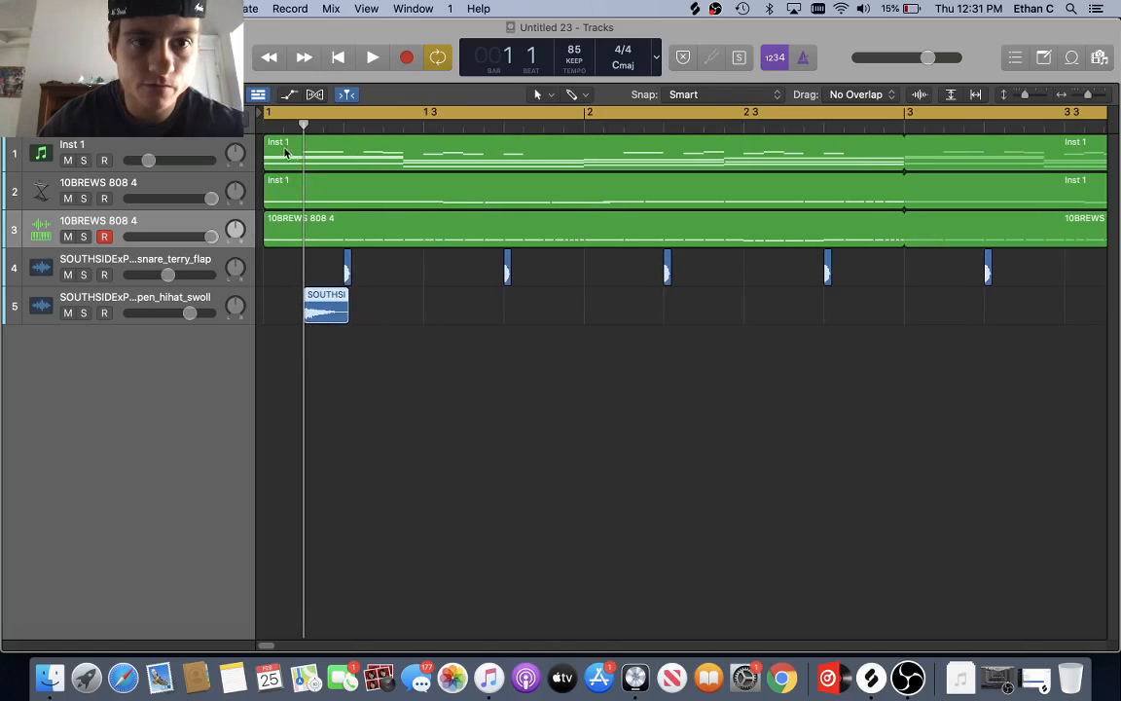
- Solo the open hi-hat track for a brief listen and unsolo it again
{"action": "left_click", "coordinate": [166, 303]}
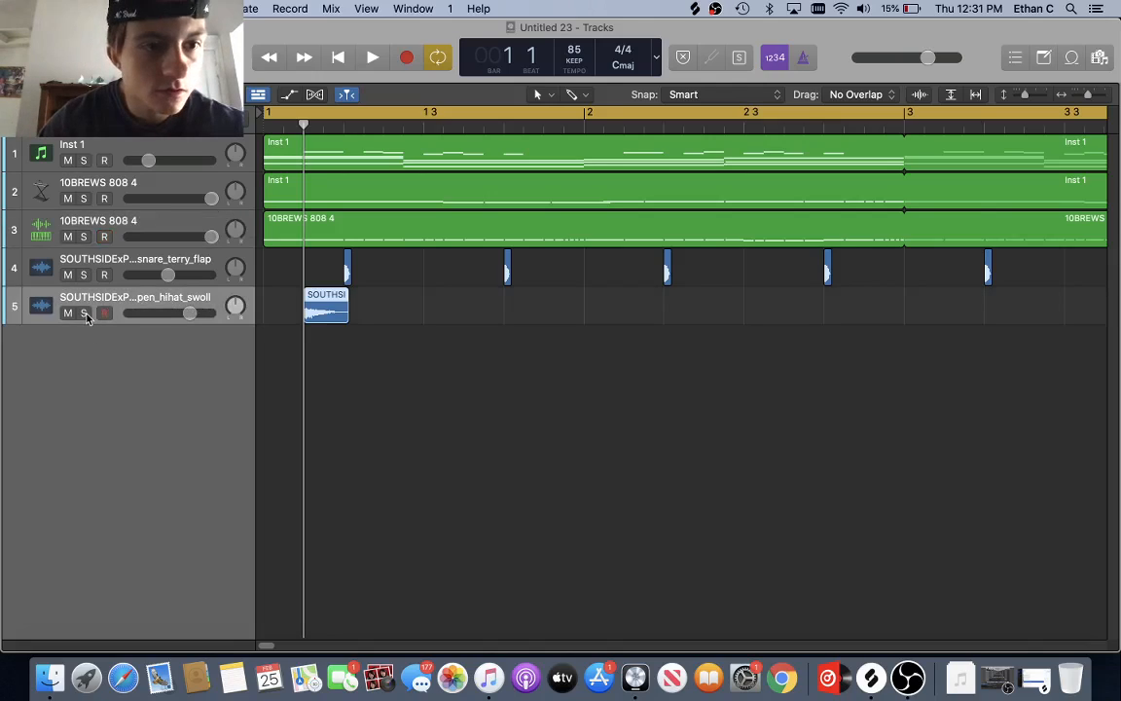
{"action": "left_click", "coordinate": [86, 315]}
{"action": "key", "text": "space"}
{"action": "key", "text": "space"}
{"action": "left_click", "coordinate": [87, 315]}
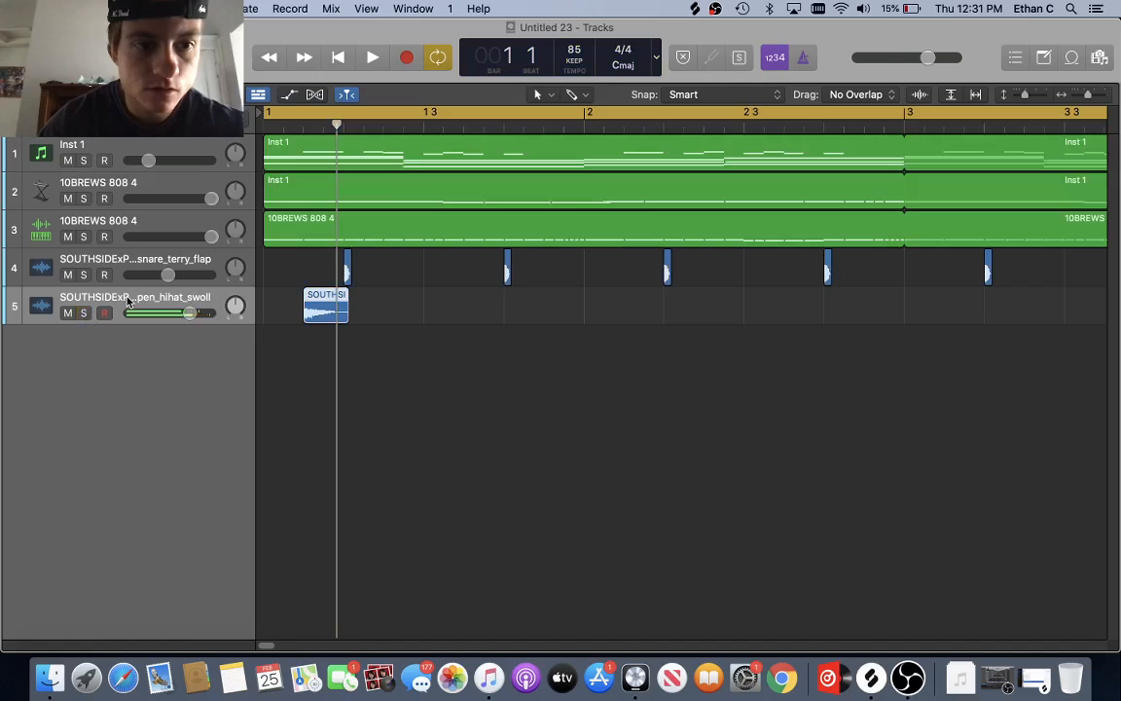
- Insert FF Pro-Q 3 on the open hi-hat channel and load its low cut preset
{"action": "key", "text": "x"}
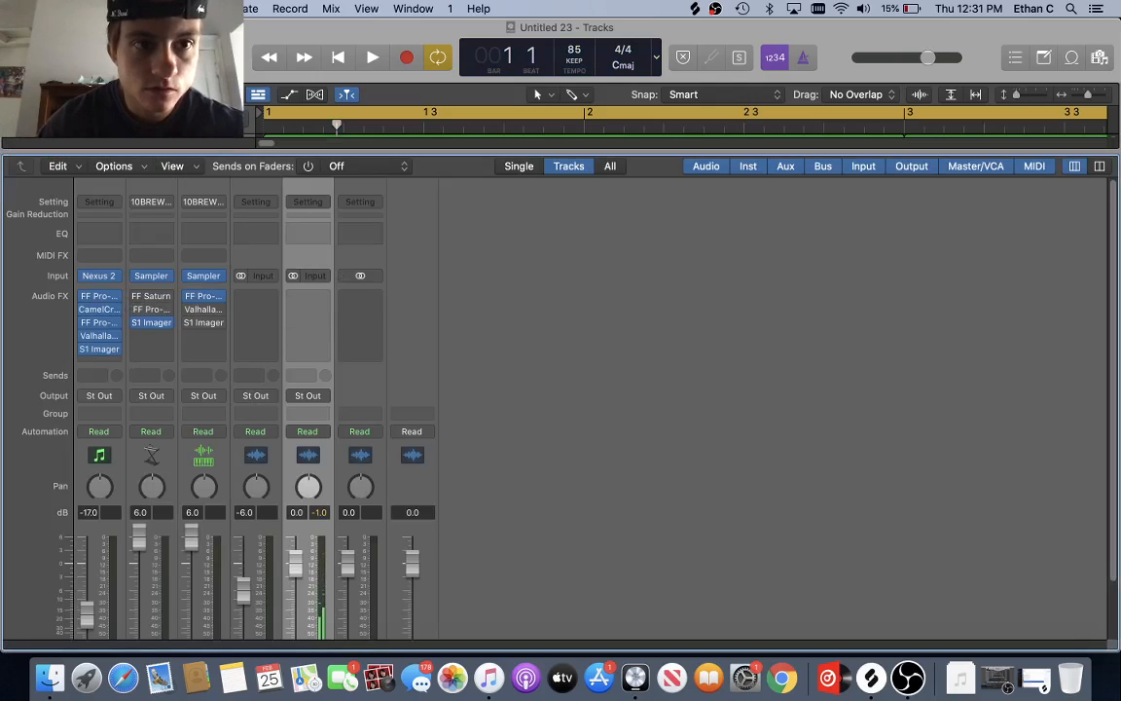
{"action": "key", "text": "x"}
{"action": "key", "text": "x"}
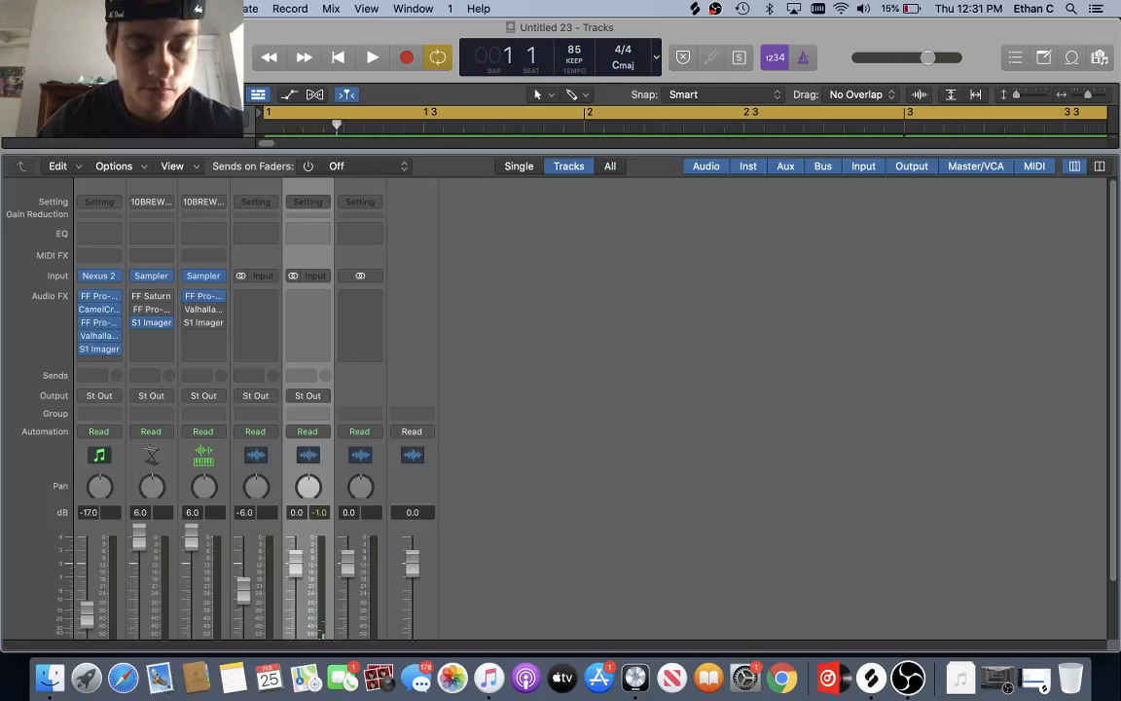
{"action": "left_click", "coordinate": [307, 295]}
{"action": "mouse_move", "coordinate": [360, 356]}
{"action": "left_click", "coordinate": [453, 356]}
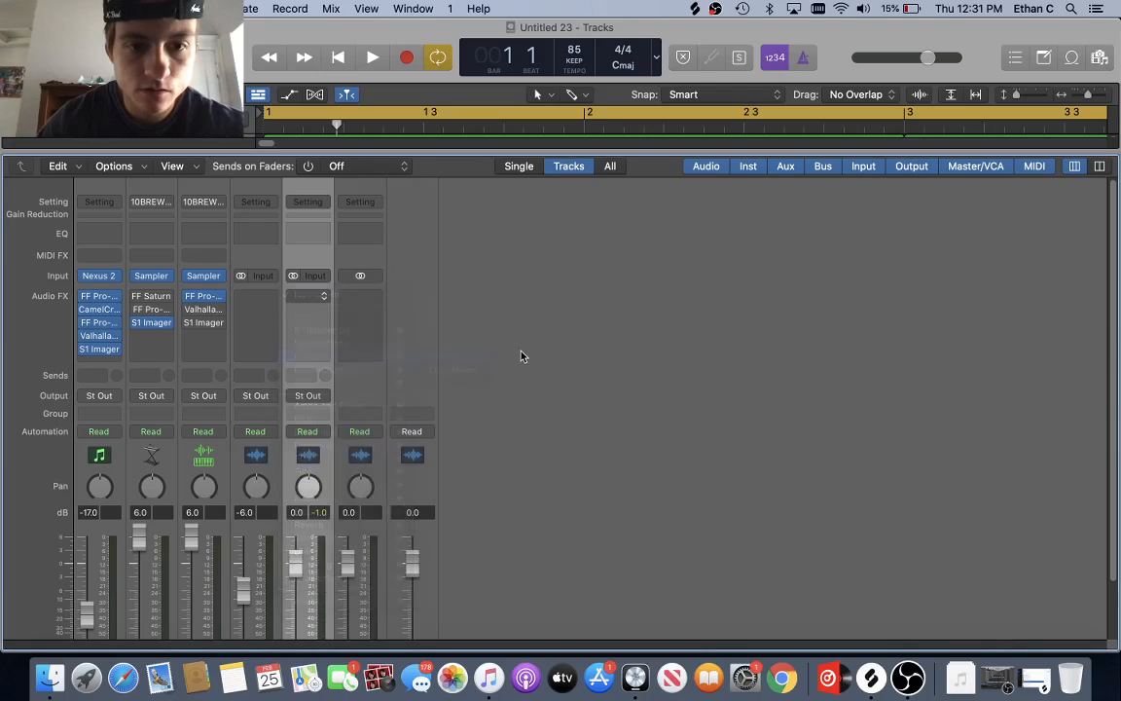
{"action": "left_click", "coordinate": [455, 175]}
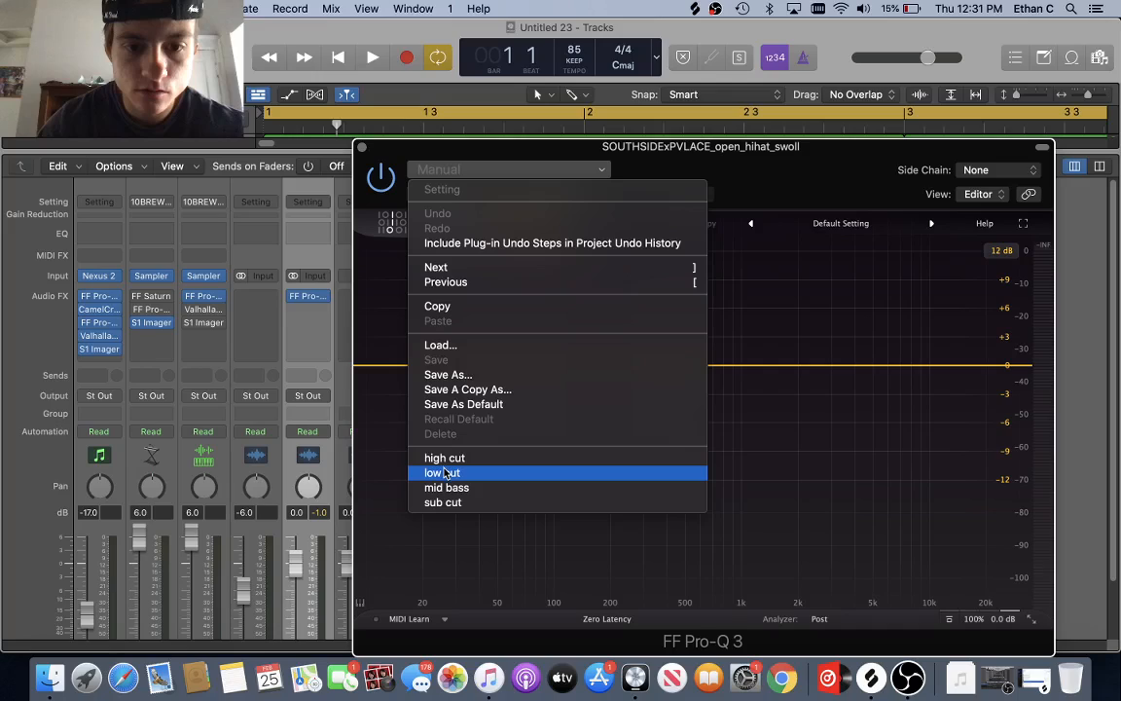
{"action": "left_click", "coordinate": [438, 426]}
{"action": "left_click", "coordinate": [362, 147]}
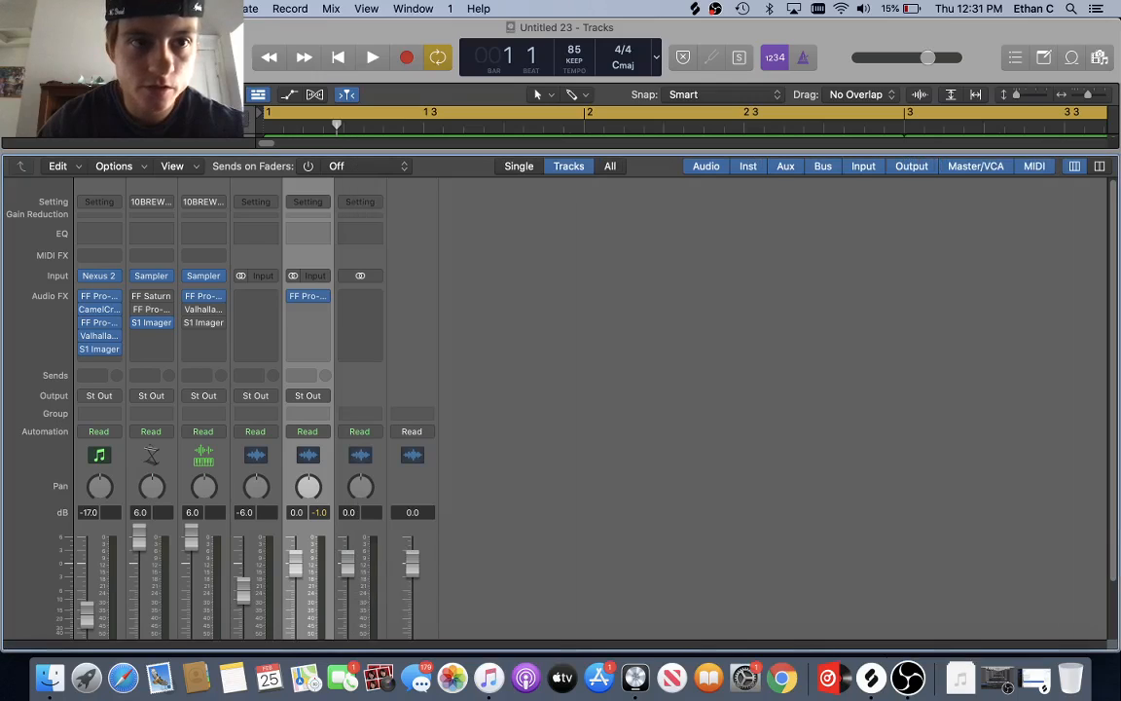
- Lower the open hi-hat track's volume to -7.0 dB and check the level by playback
{"action": "key", "text": "x"}
{"action": "left_click_drag", "start_coordinate": [191, 314], "coordinate": [174, 312]}
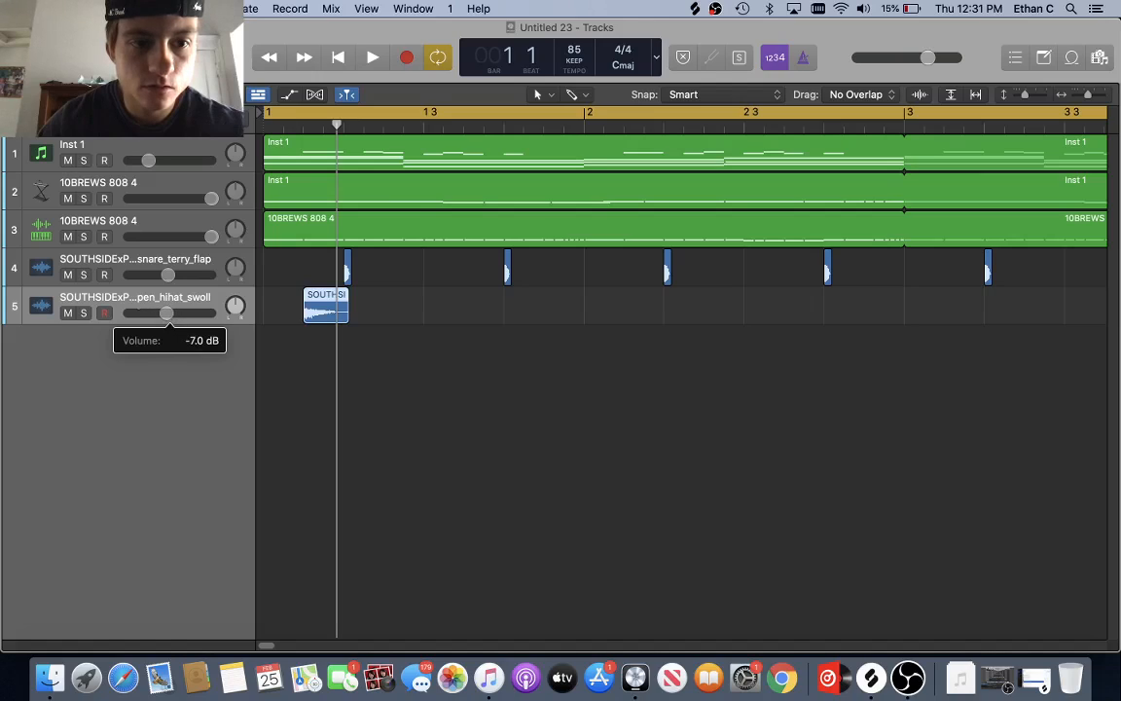
{"action": "key", "text": "space"}
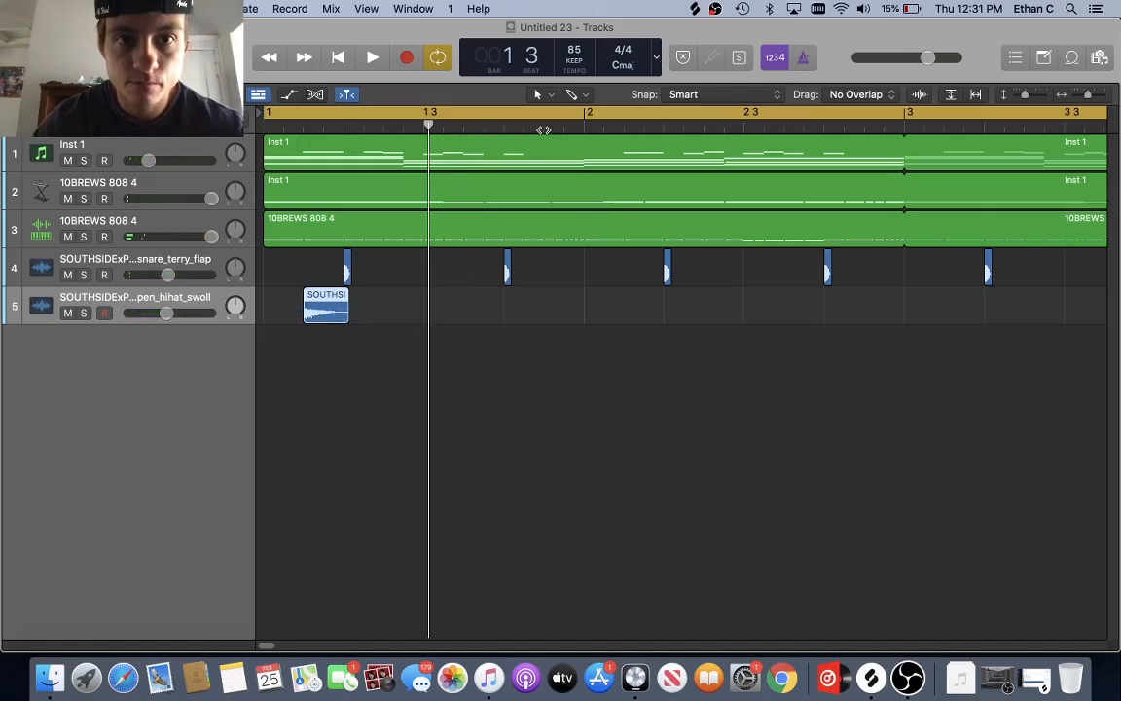
- Paste a copy of the open hi-hat region at 1 3 3, half a beat before the second snare, and play it
{"action": "left_click", "coordinate": [464, 127]}
{"action": "key", "text": "super+v"}
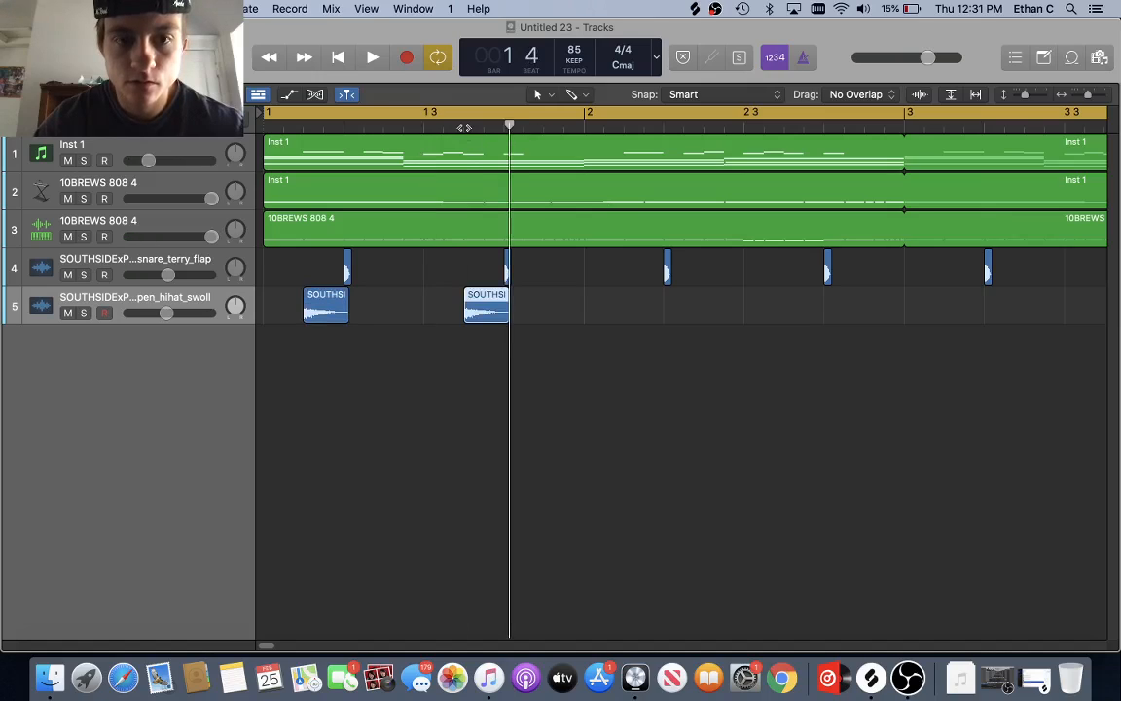
{"action": "key", "text": "space"}
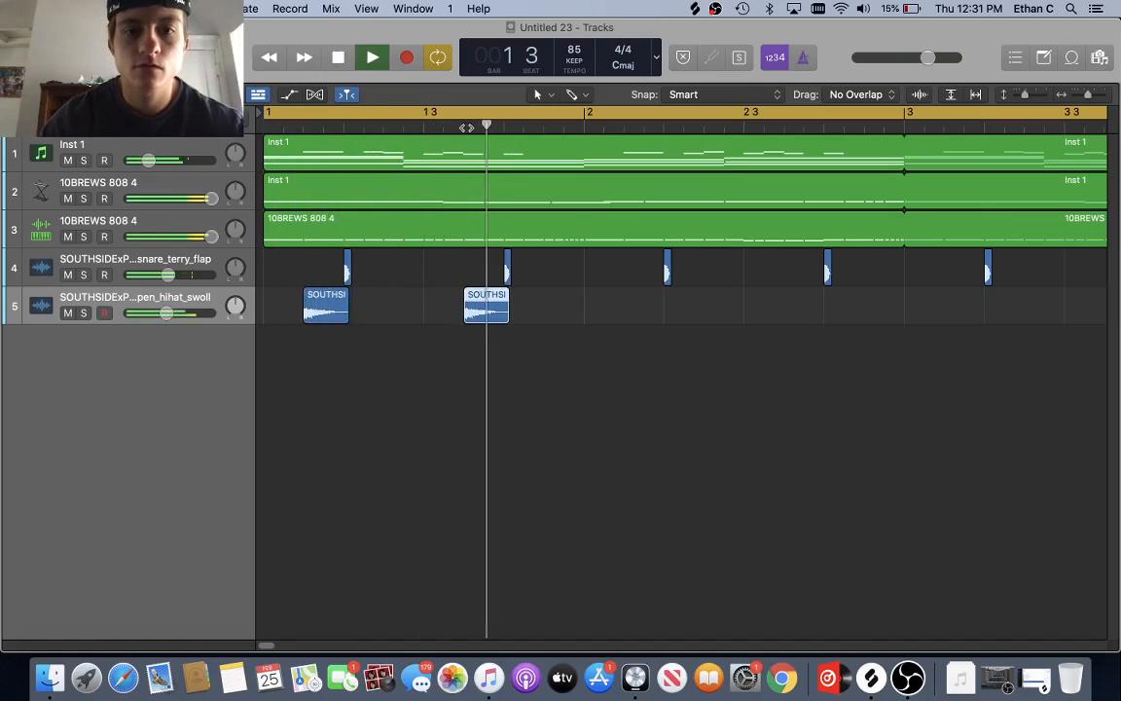
{"action": "key", "text": "space"}
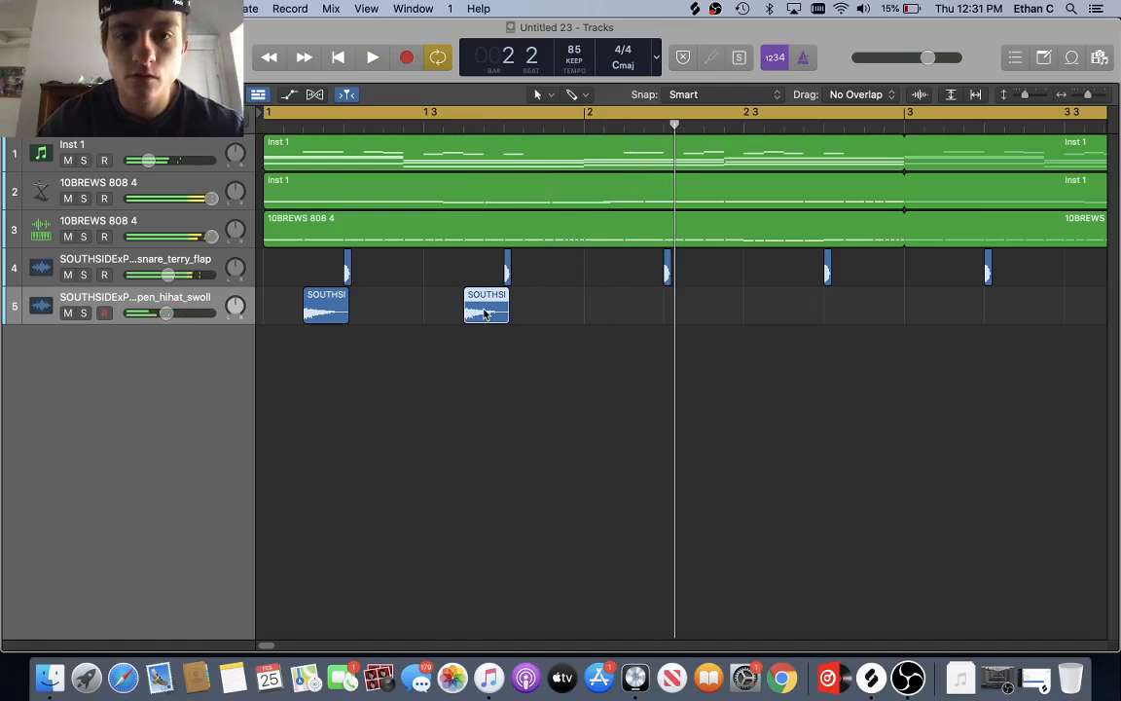
- Move the second open hi-hat region to 1 4 3, half a beat before bar 2, comparing it by playback with the spot before the second snare
{"action": "key", "text": "space"}
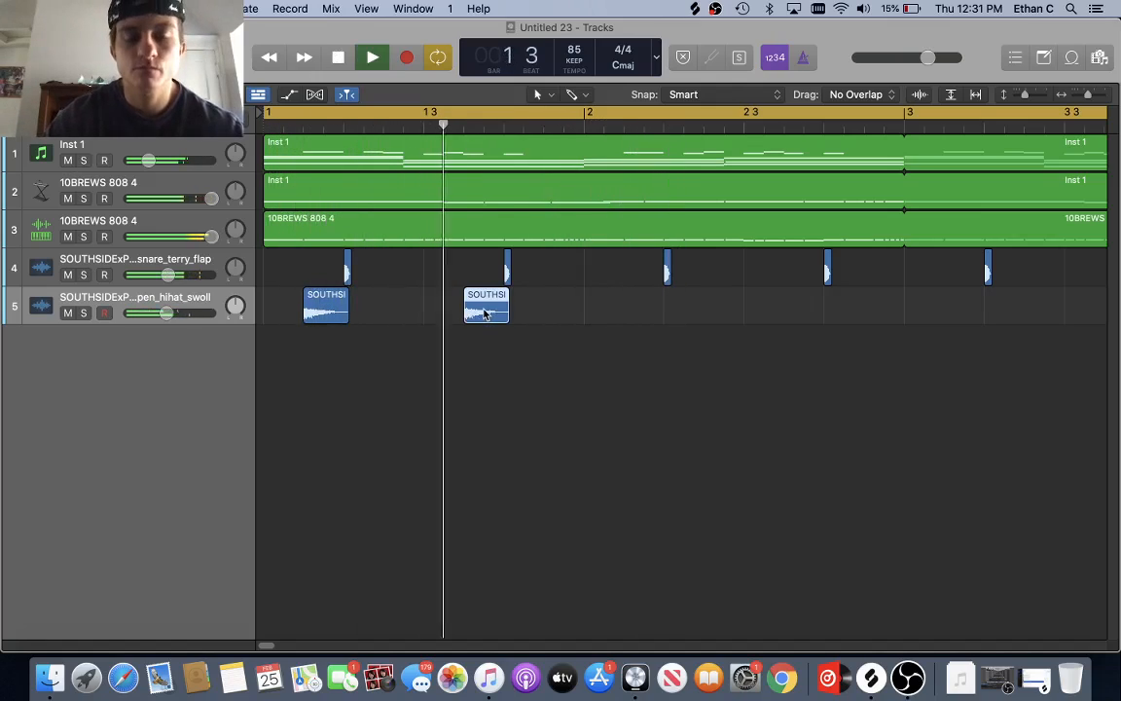
{"action": "key", "text": "space"}
{"action": "left_click_drag", "start_coordinate": [480, 314], "coordinate": [565, 311]}
{"action": "key", "text": "space"}
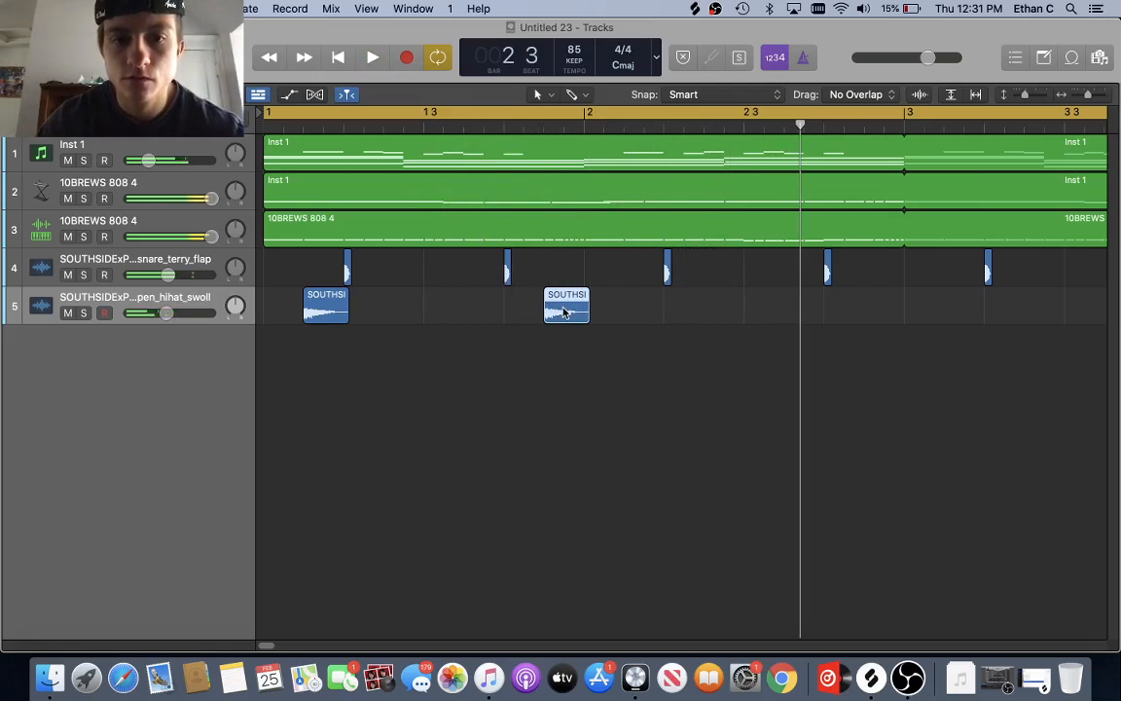
{"action": "key", "text": "space"}
{"action": "left_click_drag", "start_coordinate": [563, 310], "coordinate": [487, 312]}
{"action": "key", "text": "space"}
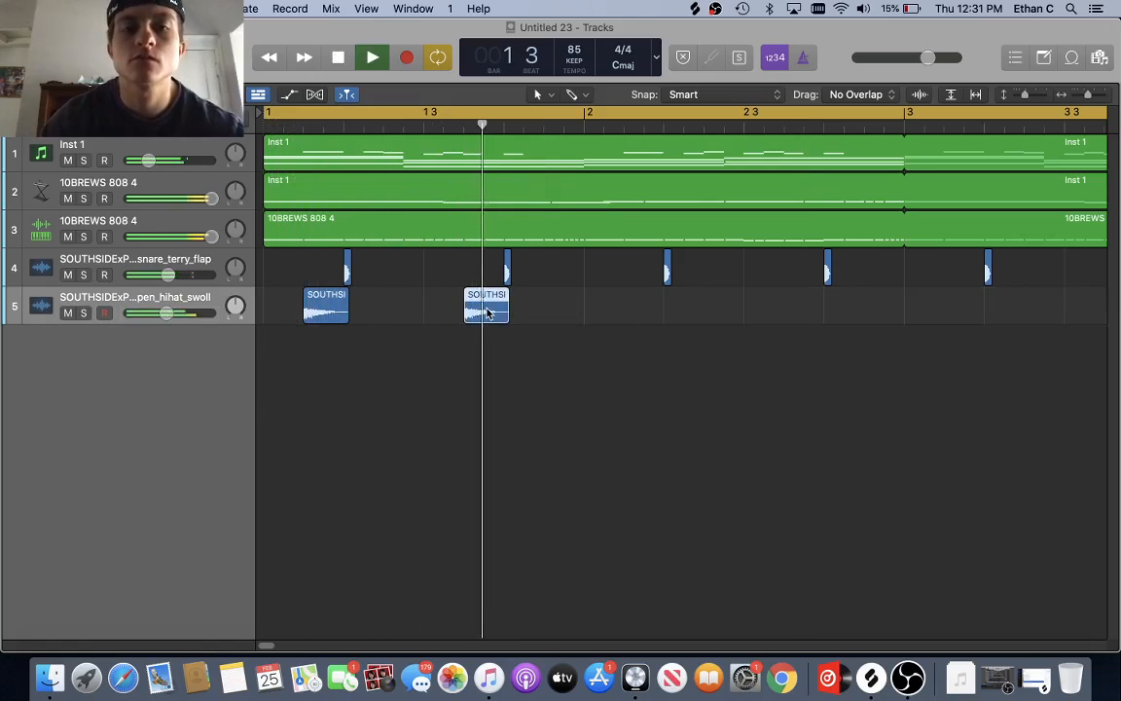
{"action": "key", "text": "space"}
{"action": "left_click_drag", "start_coordinate": [488, 312], "coordinate": [567, 312]}
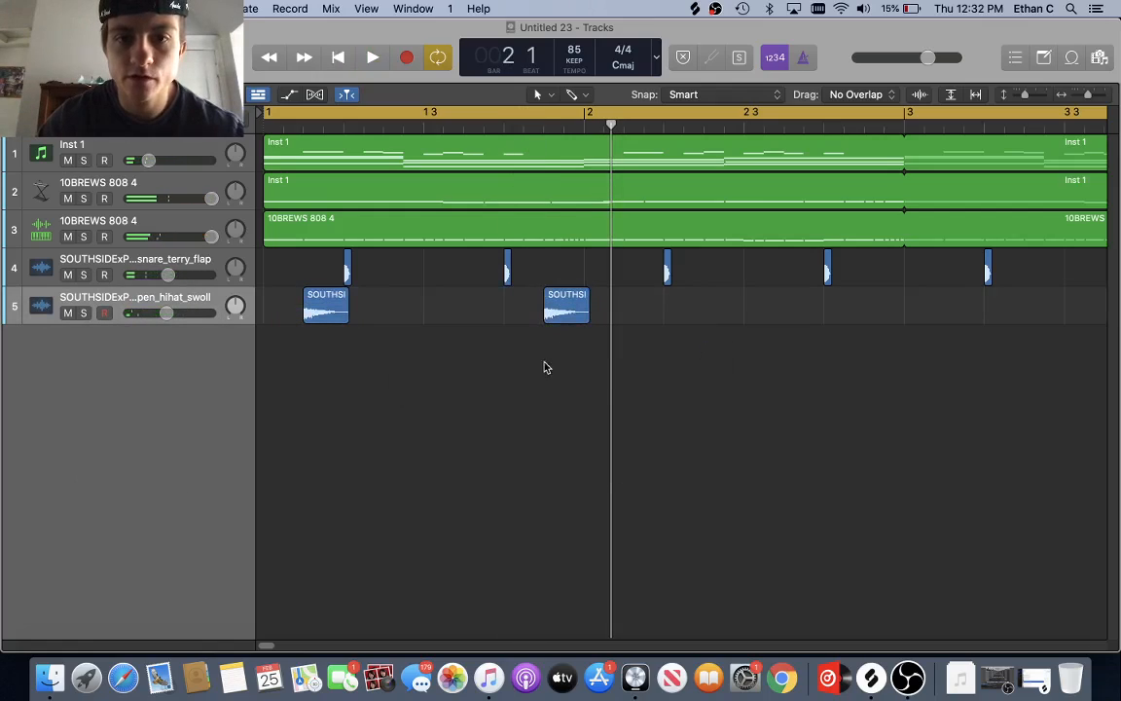
- Copy both open hi-hat regions to 2 1 3, half a beat after bar 2 starts, and play the two-bar pattern
{"action": "left_click", "coordinate": [544, 127]}
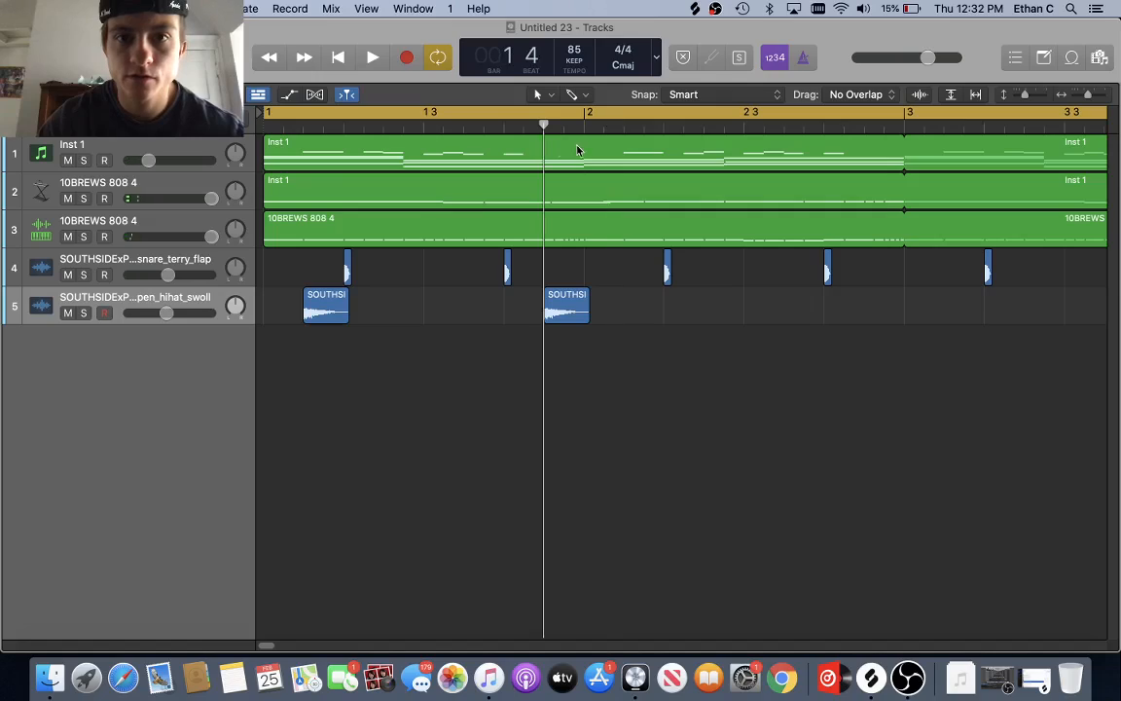
{"action": "left_click_drag", "start_coordinate": [268, 312], "coordinate": [683, 312]}
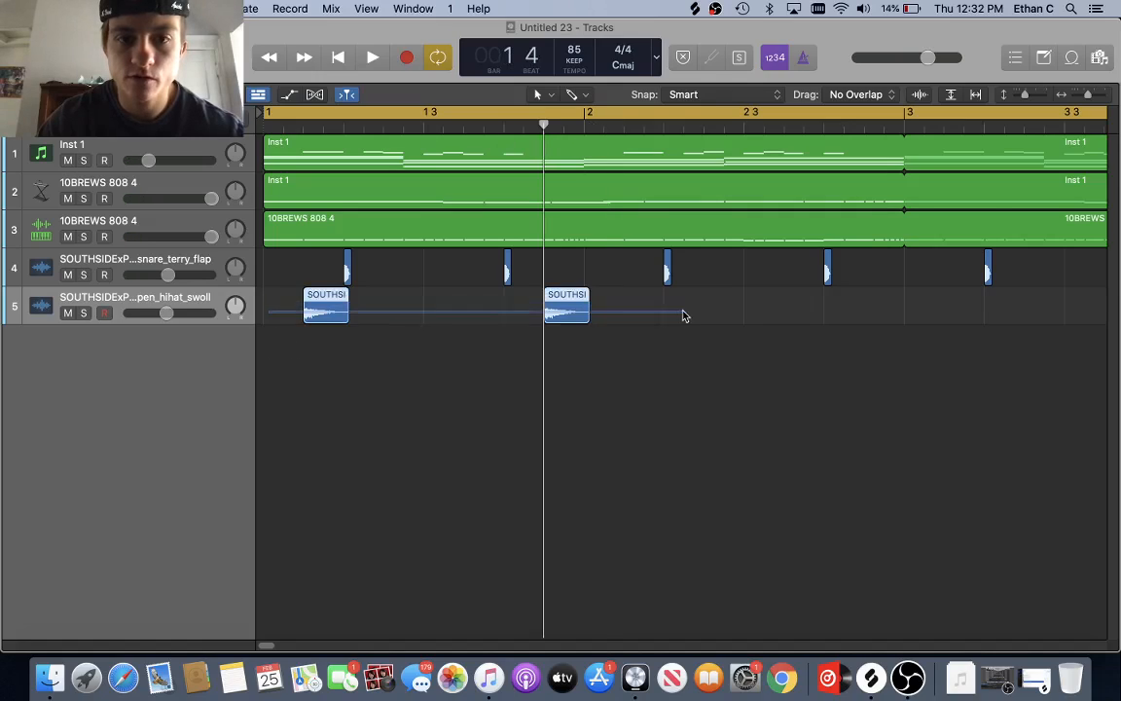
{"action": "left_click", "coordinate": [624, 124]}
{"action": "key", "text": "super+v"}
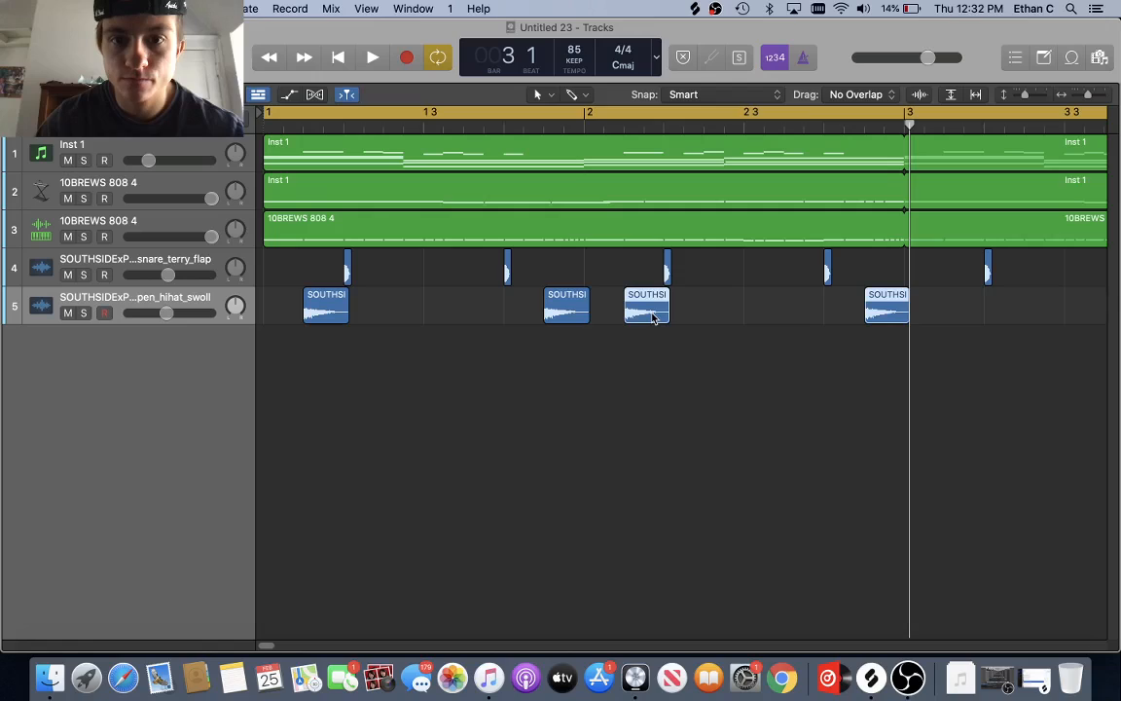
{"action": "key", "text": "space"}
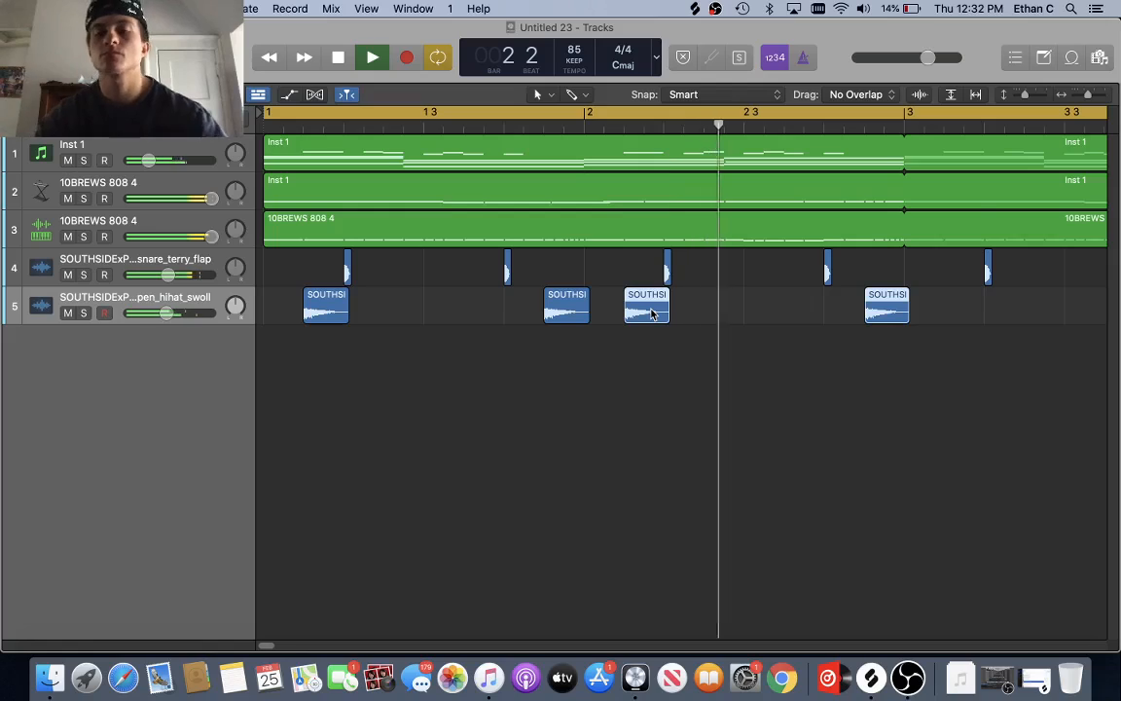
{"action": "key", "text": "space"}
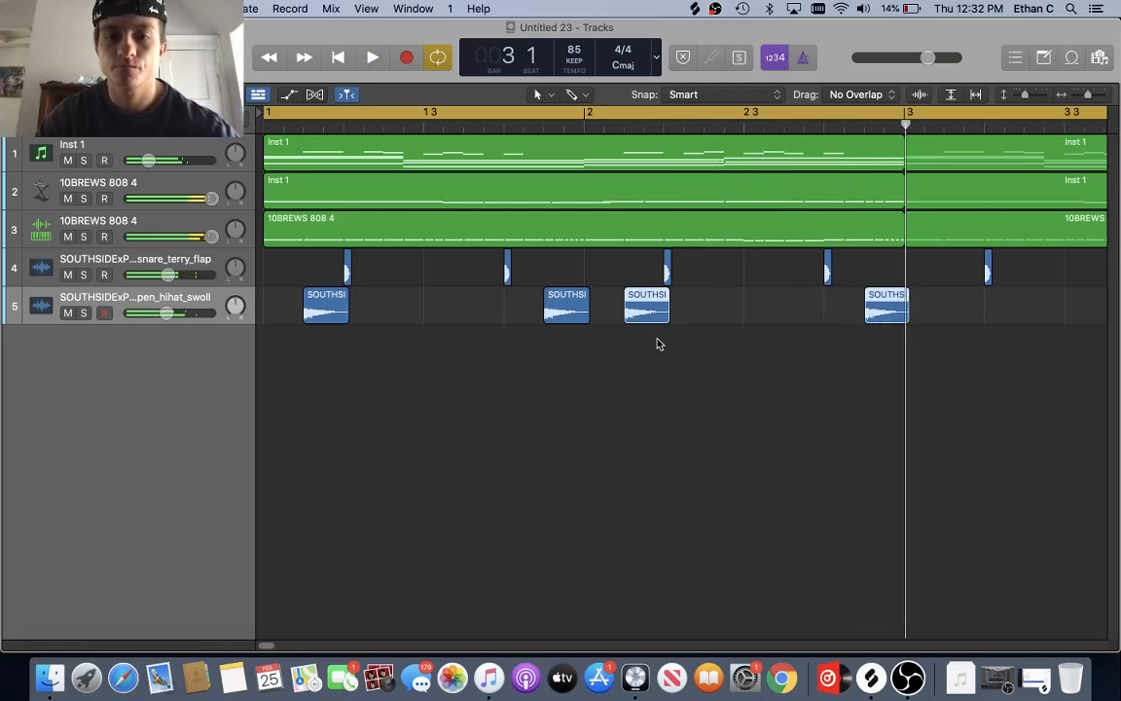
- Copy all four open hi-hat regions to 3 1 3 so the pattern fills bars 3 and 4
{"action": "scroll", "coordinate": [657, 344], "scroll_direction": "down", "scroll_amount": 3}
{"action": "left_click_drag", "start_coordinate": [280, 306], "coordinate": [868, 345]}
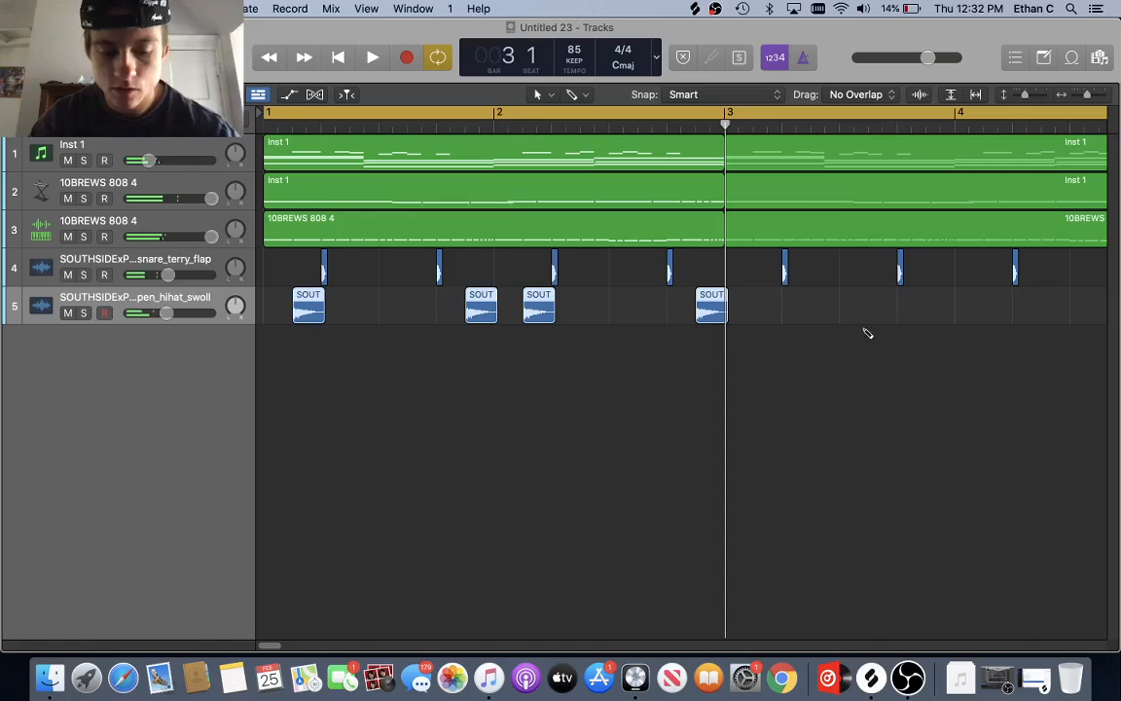
{"action": "left_click_drag", "start_coordinate": [733, 127], "coordinate": [752, 135]}
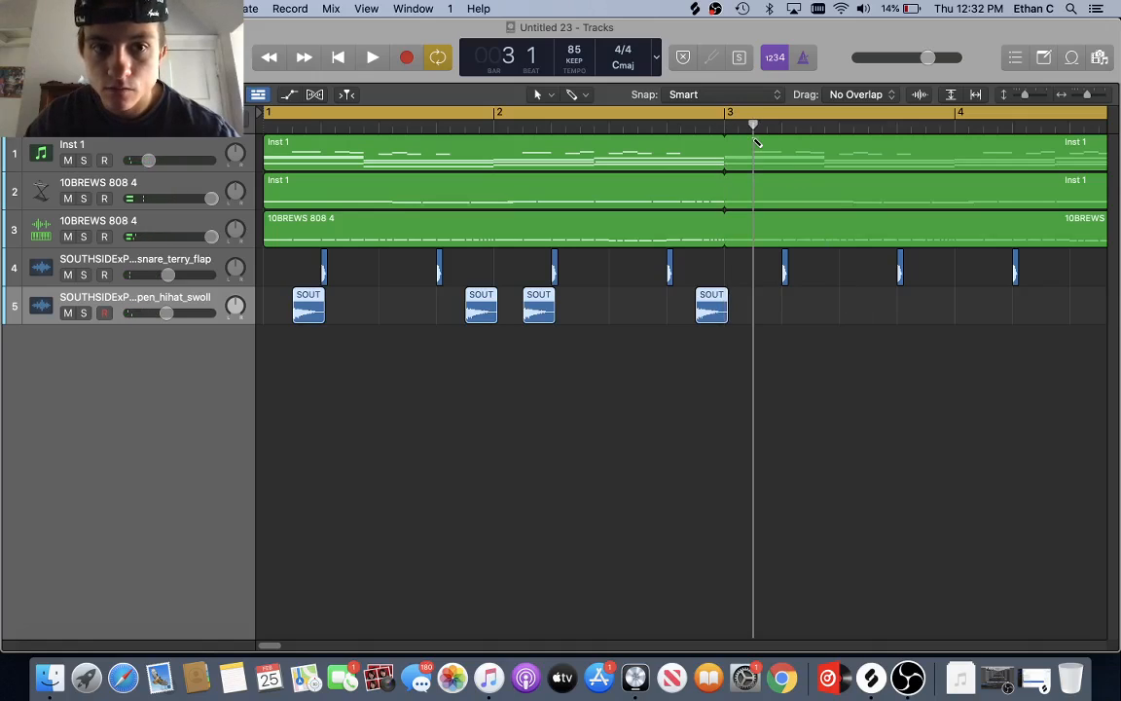
{"action": "key", "text": "super+v"}
{"action": "scroll", "coordinate": [696, 431], "scroll_direction": "down", "scroll_amount": 1}
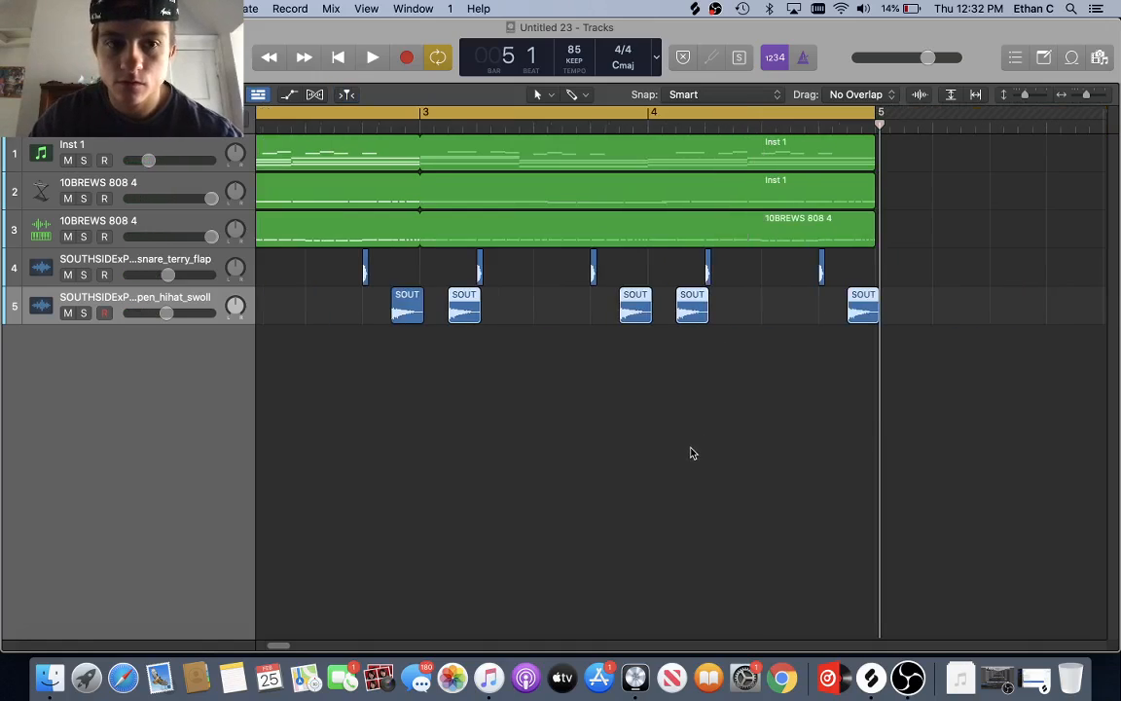
{"action": "scroll", "coordinate": [686, 452], "scroll_direction": "down", "scroll_amount": 5}
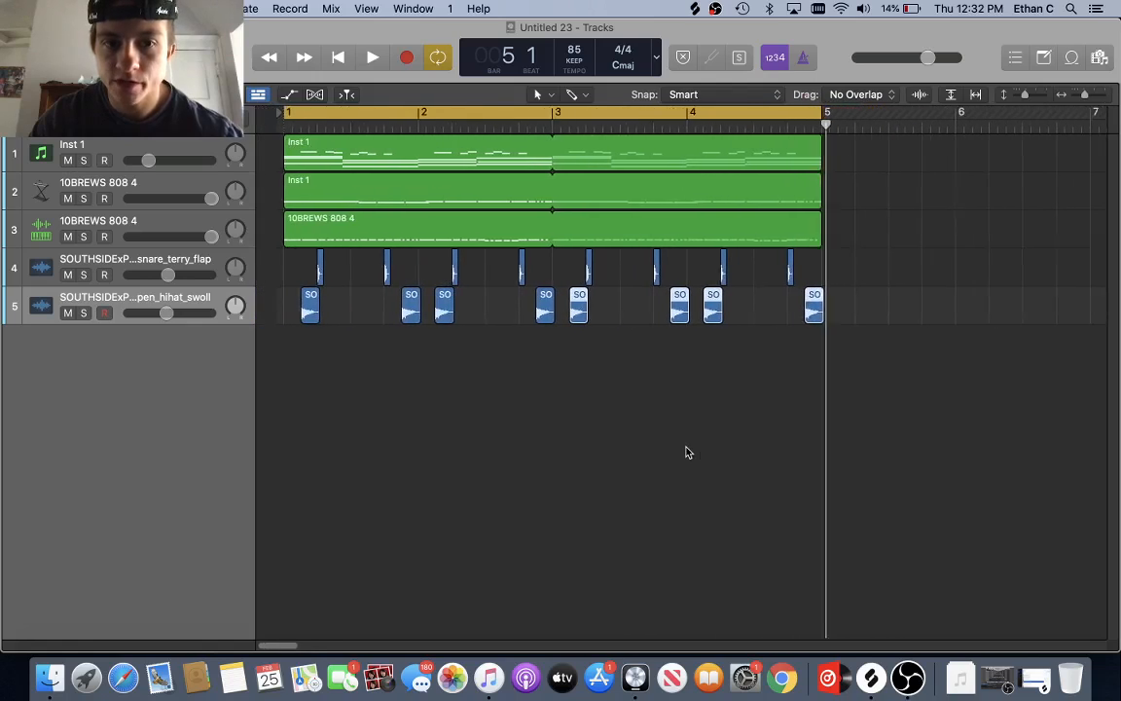
- Switch to Splice, clear the hats filter and filter the library's Drums samples by percussion
{"action": "left_click", "coordinate": [870, 684]}
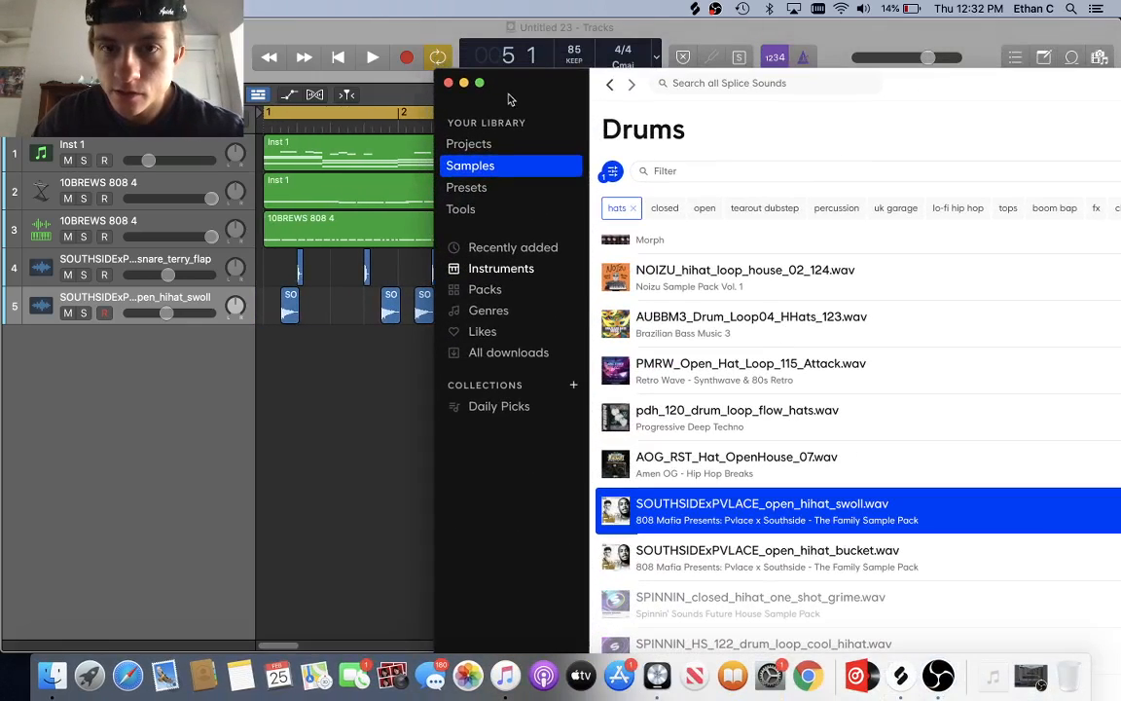
{"action": "left_click_drag", "start_coordinate": [560, 54], "coordinate": [383, 44]}
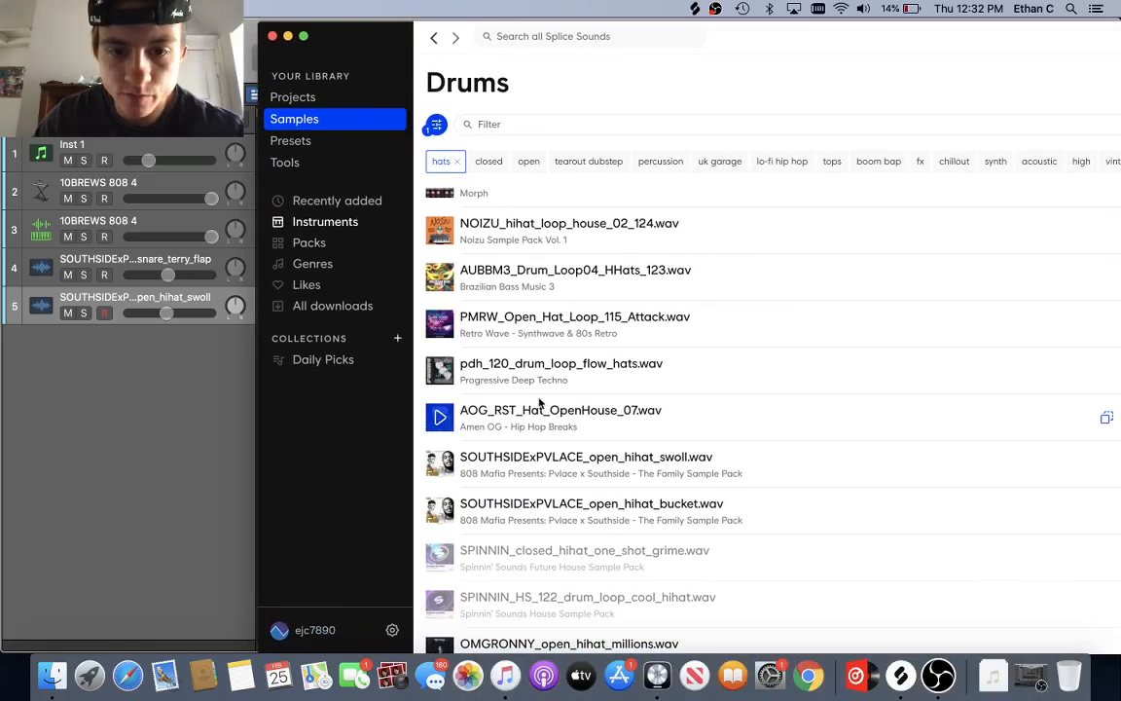
{"action": "left_click", "coordinate": [456, 161]}
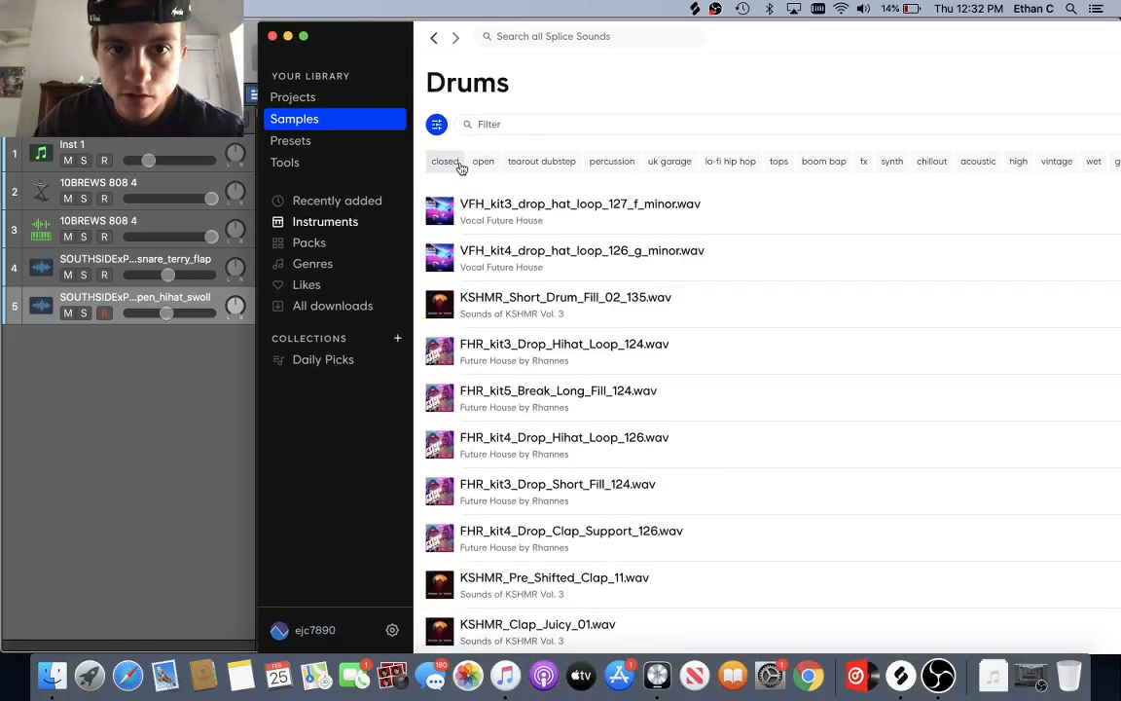
{"action": "left_click", "coordinate": [325, 222]}
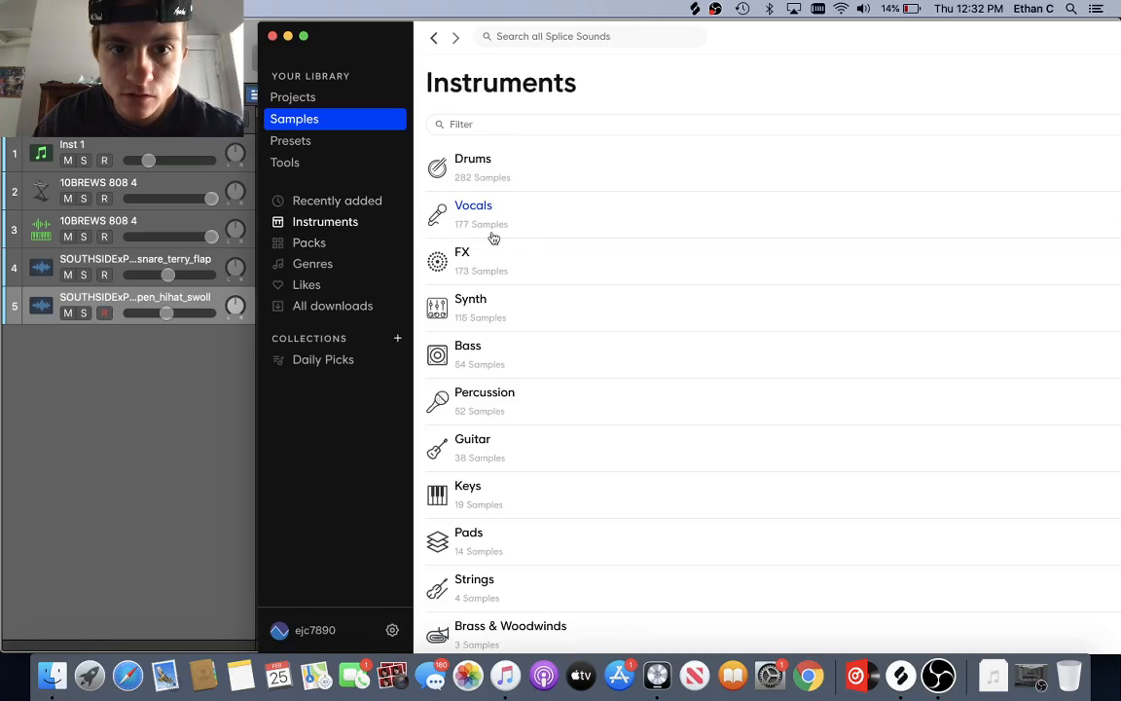
{"action": "left_click", "coordinate": [474, 160]}
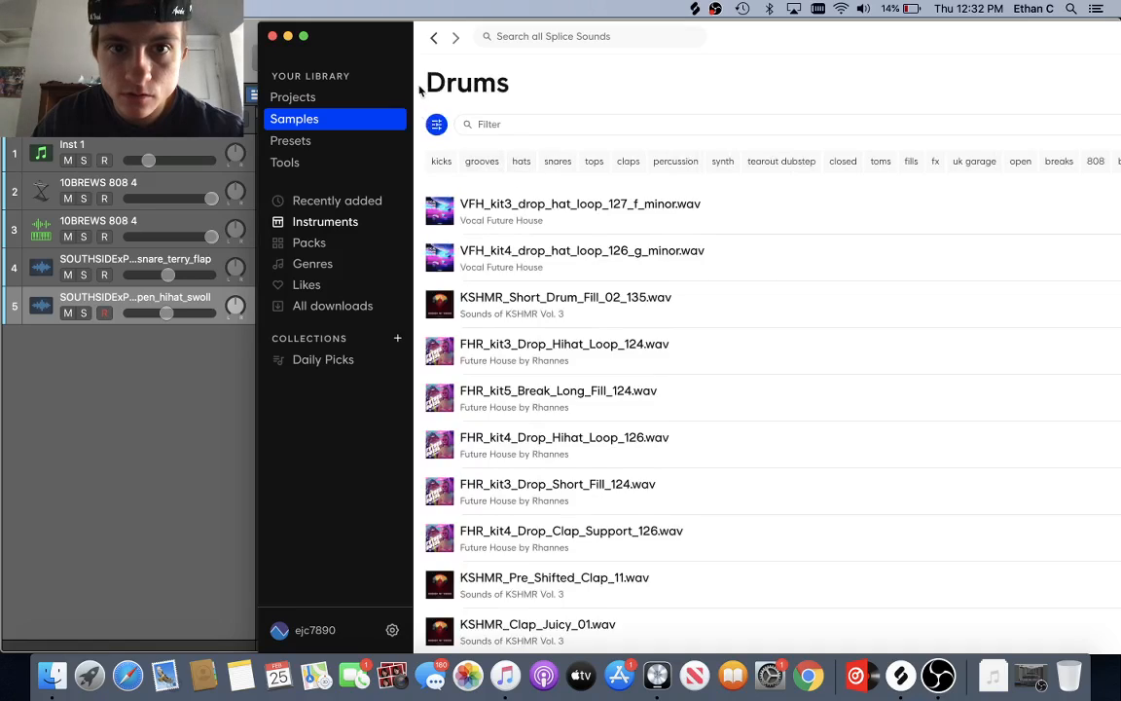
{"action": "left_click", "coordinate": [675, 160]}
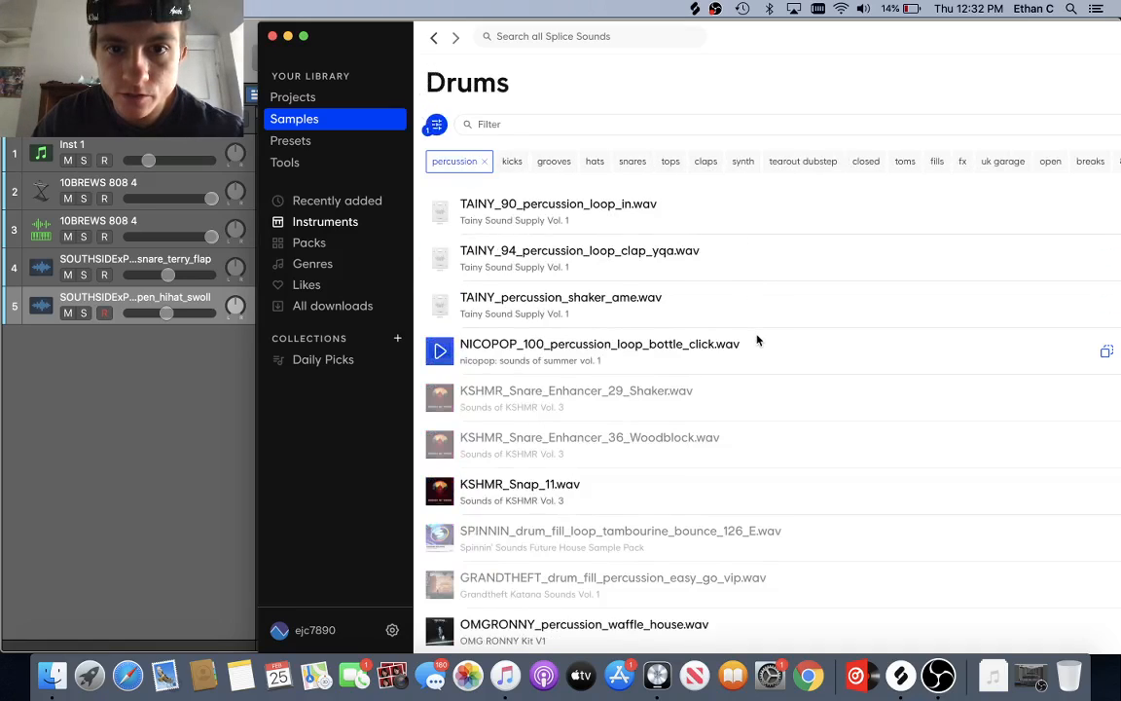
- Look through the percussion samples and audition one-shots such as KSHMR_Snare_Enhancer_36_Woodblock and SOUTHSIDE_percussion_small_hit
{"action": "scroll", "coordinate": [758, 340], "scroll_direction": "down", "scroll_amount": 1}
{"action": "scroll", "coordinate": [758, 339], "scroll_direction": "down", "scroll_amount": 3}
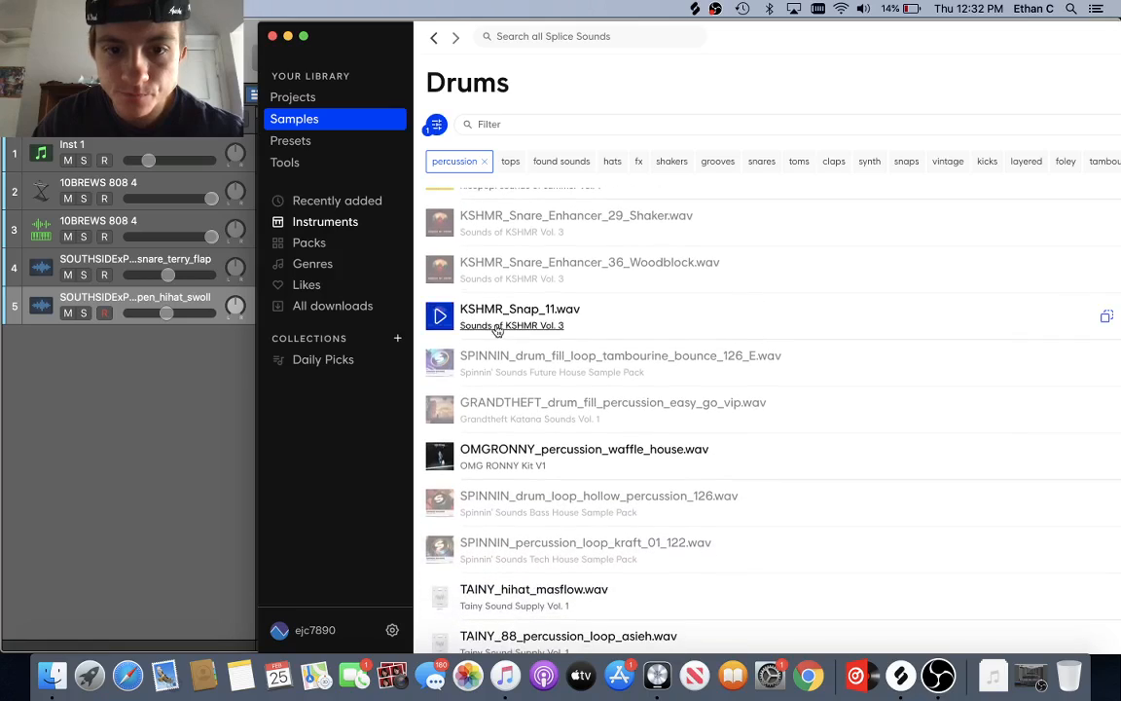
{"action": "scroll", "coordinate": [449, 321], "scroll_direction": "up", "scroll_amount": 2}
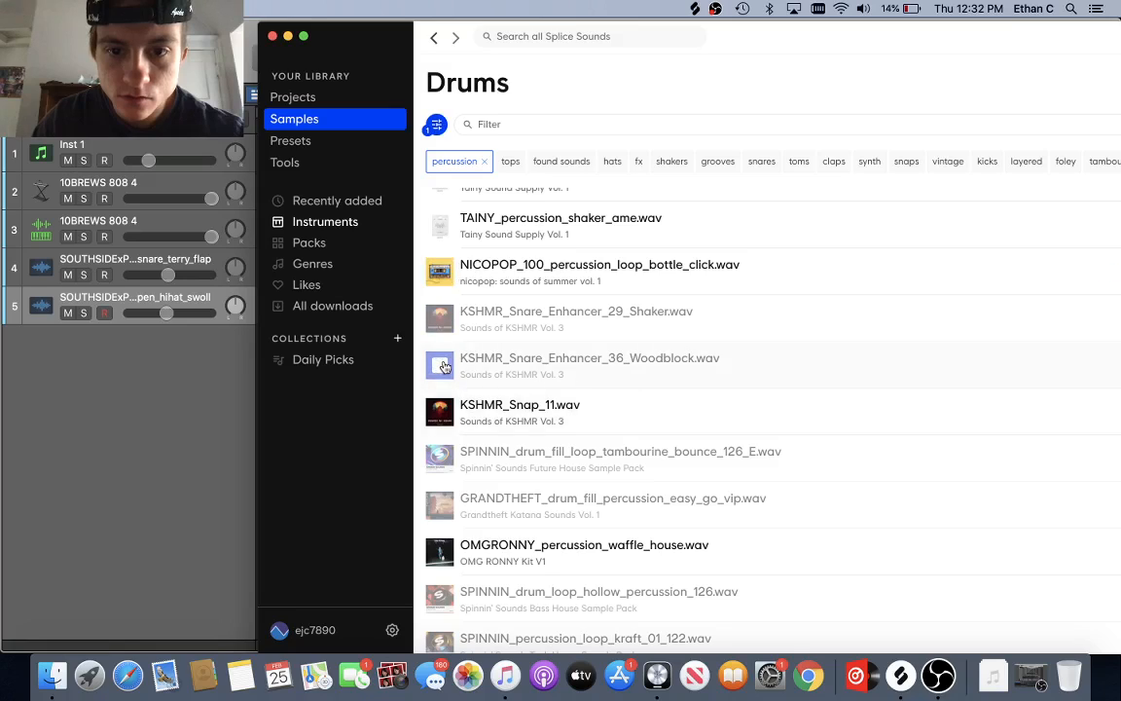
{"action": "scroll", "coordinate": [443, 380], "scroll_direction": "down", "scroll_amount": 5}
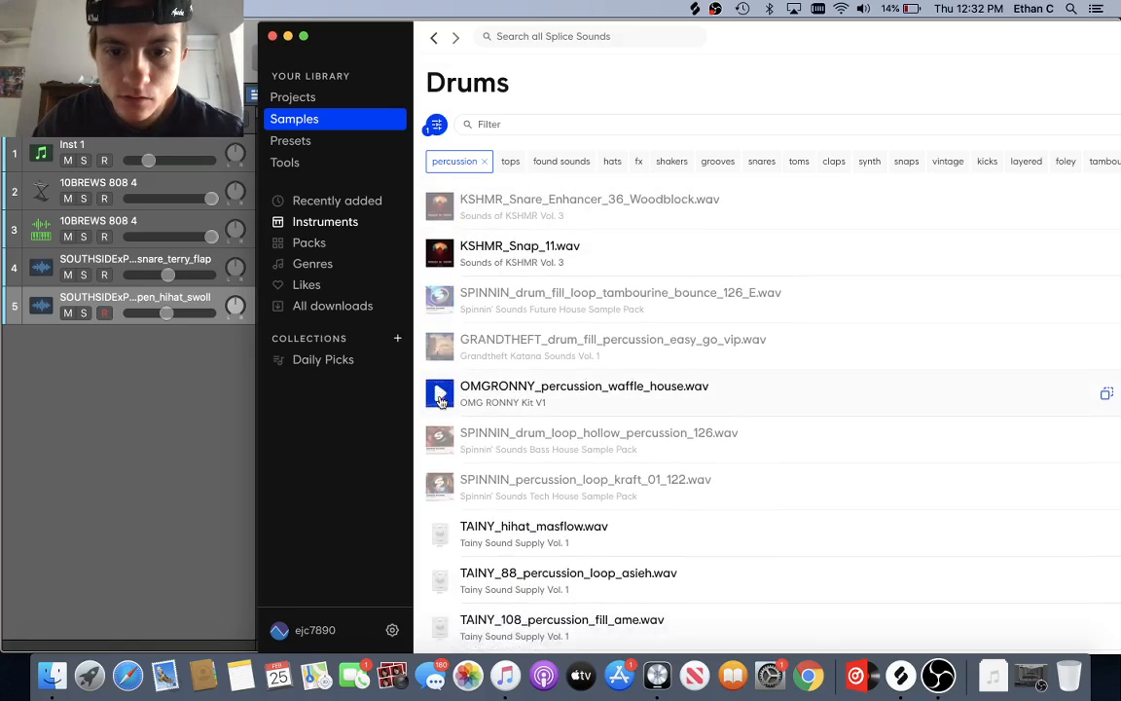
{"action": "scroll", "coordinate": [443, 399], "scroll_direction": "down", "scroll_amount": 12}
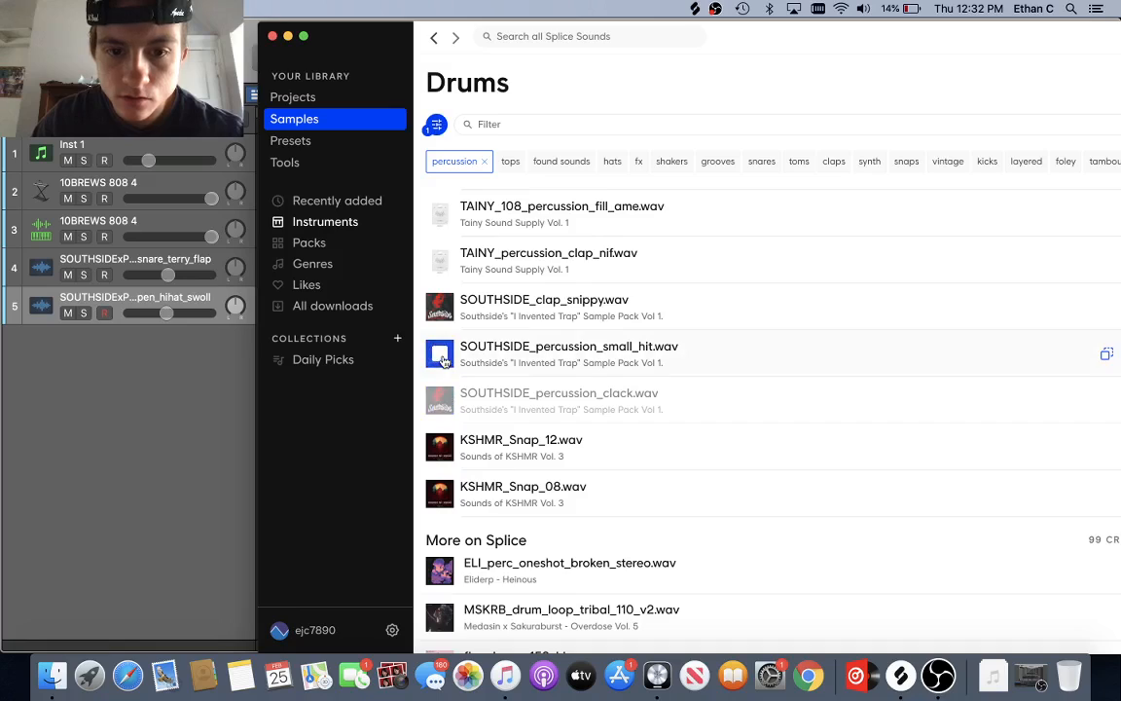
{"action": "scroll", "coordinate": [447, 331], "scroll_direction": "up", "scroll_amount": 5}
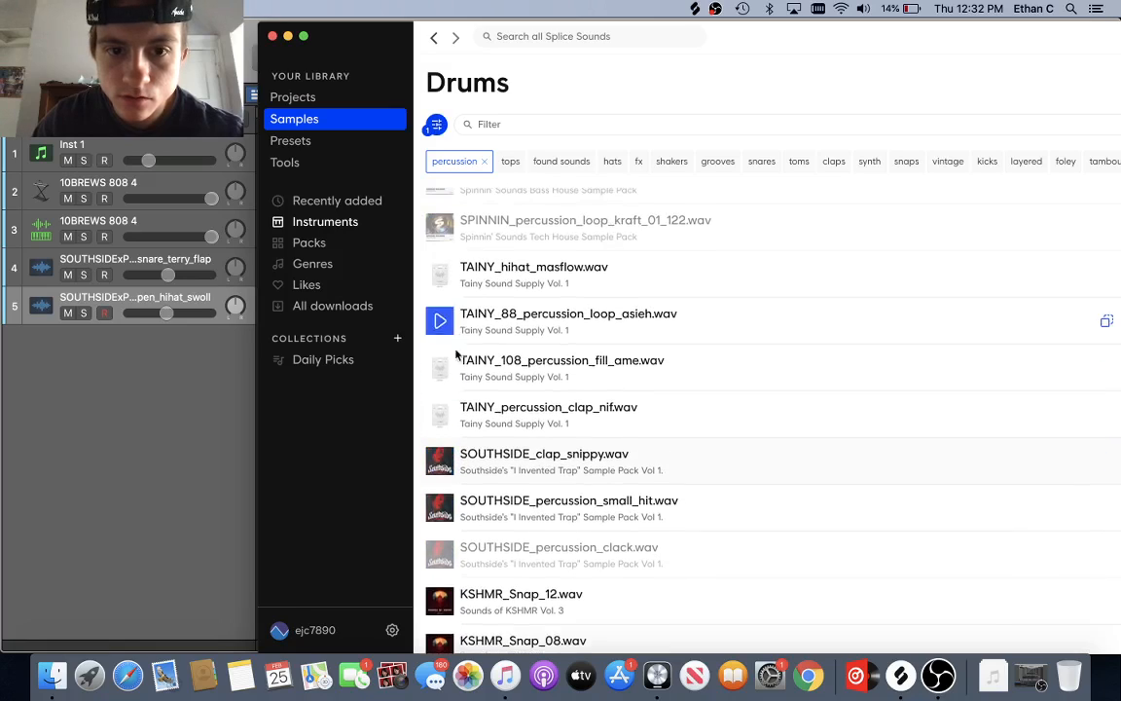
{"action": "scroll", "coordinate": [453, 477], "scroll_direction": "up", "scroll_amount": 15}
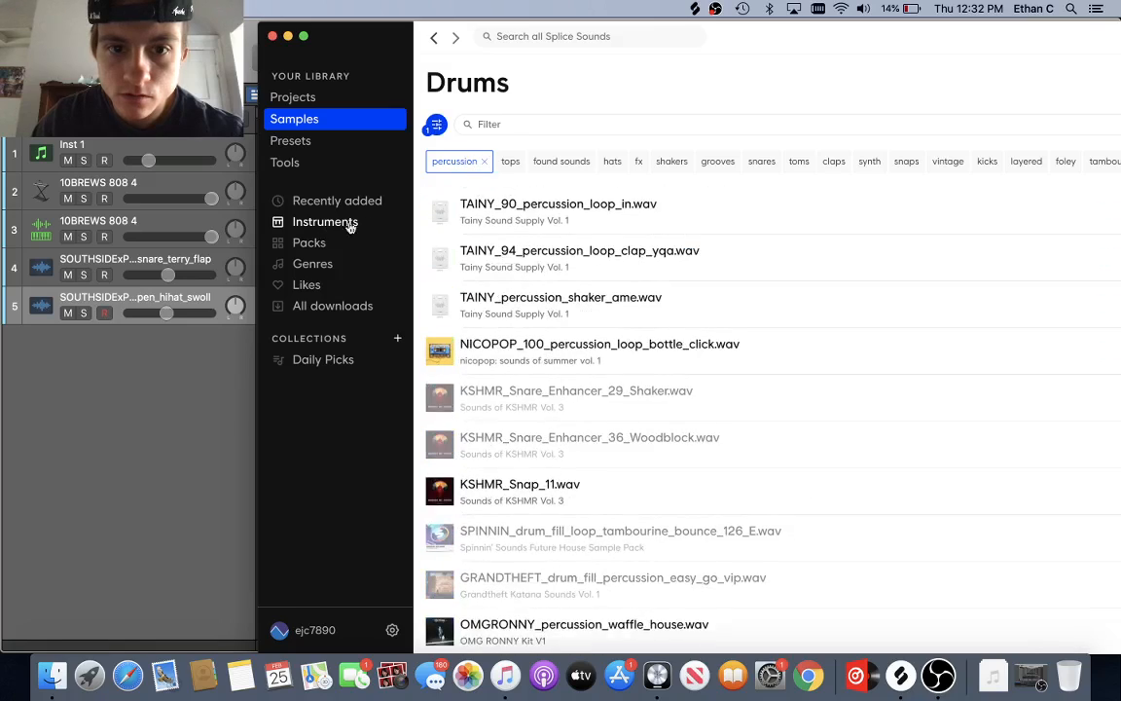
- Replace the percussion filter with claps, glance over the clap samples and clear the filter again
{"action": "left_click", "coordinate": [485, 162]}
{"action": "scroll", "coordinate": [574, 375], "scroll_direction": "down", "scroll_amount": 10}
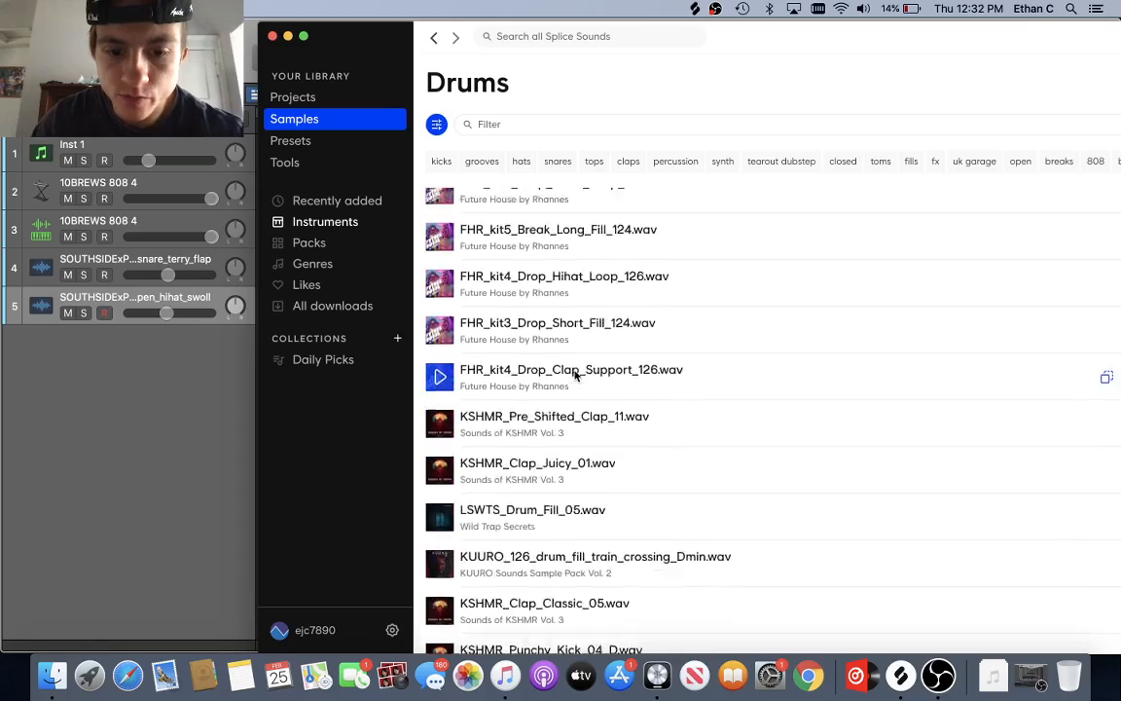
{"action": "left_click", "coordinate": [633, 166]}
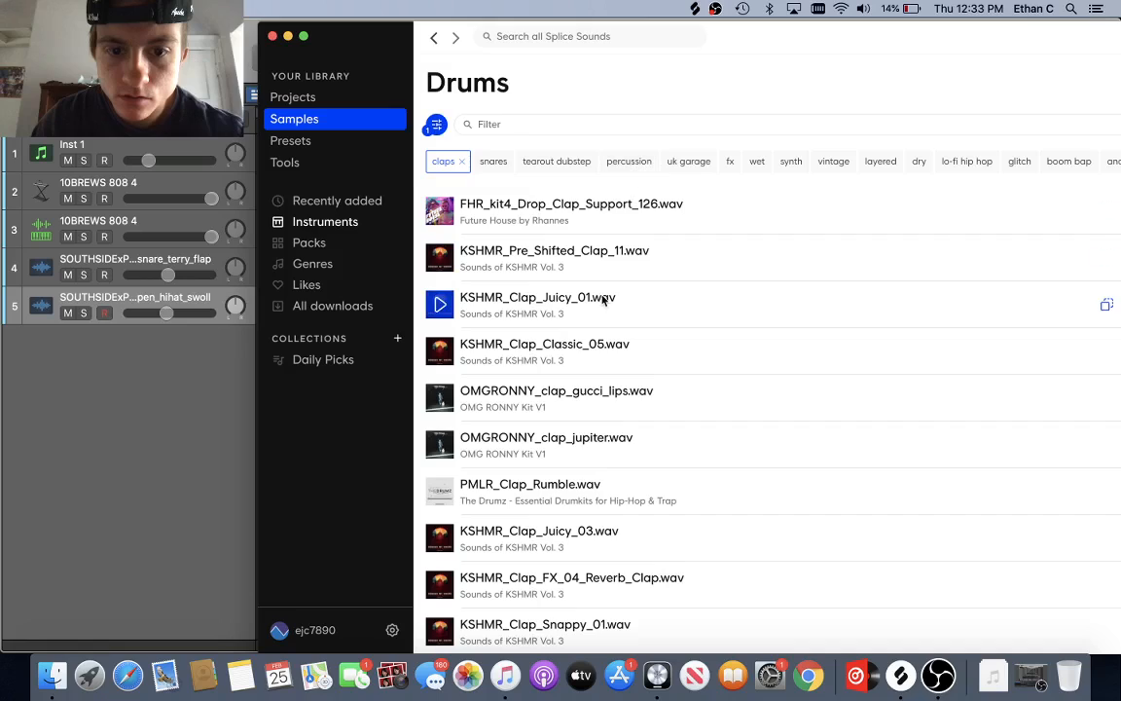
{"action": "left_click", "coordinate": [463, 164]}
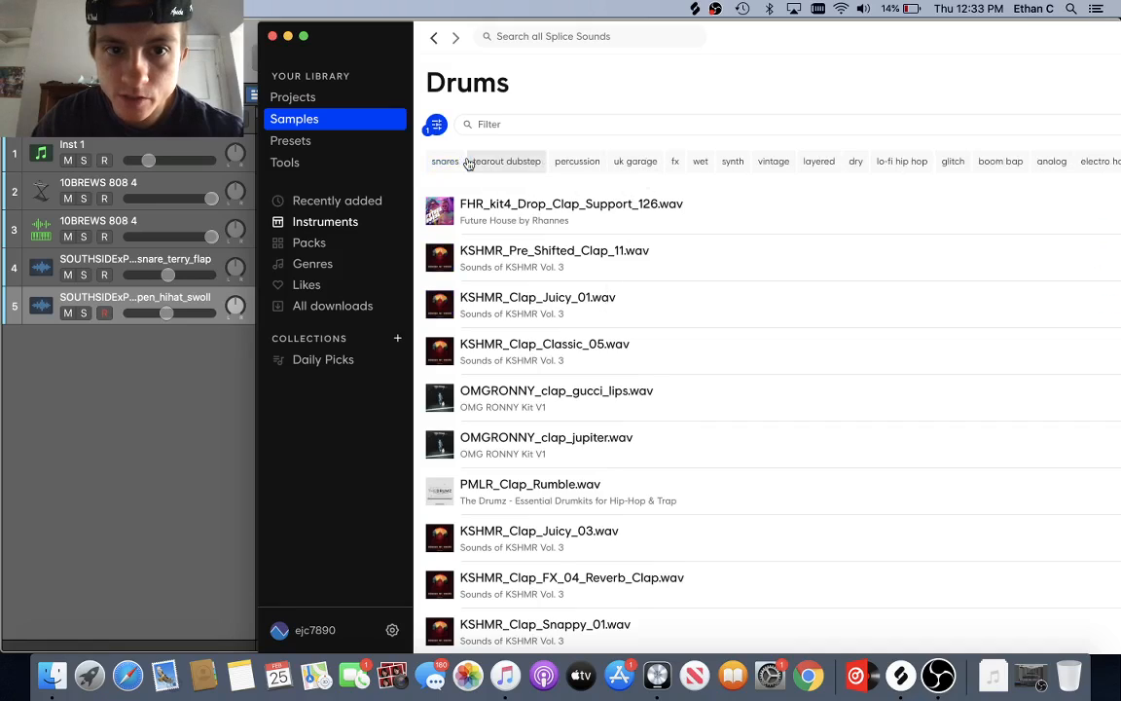
- Open the 808 Mafia Presents: Pvlace x Southside - The Family Sample Pack, audition its samples and filter them by percussion
{"action": "left_click", "coordinate": [309, 242]}
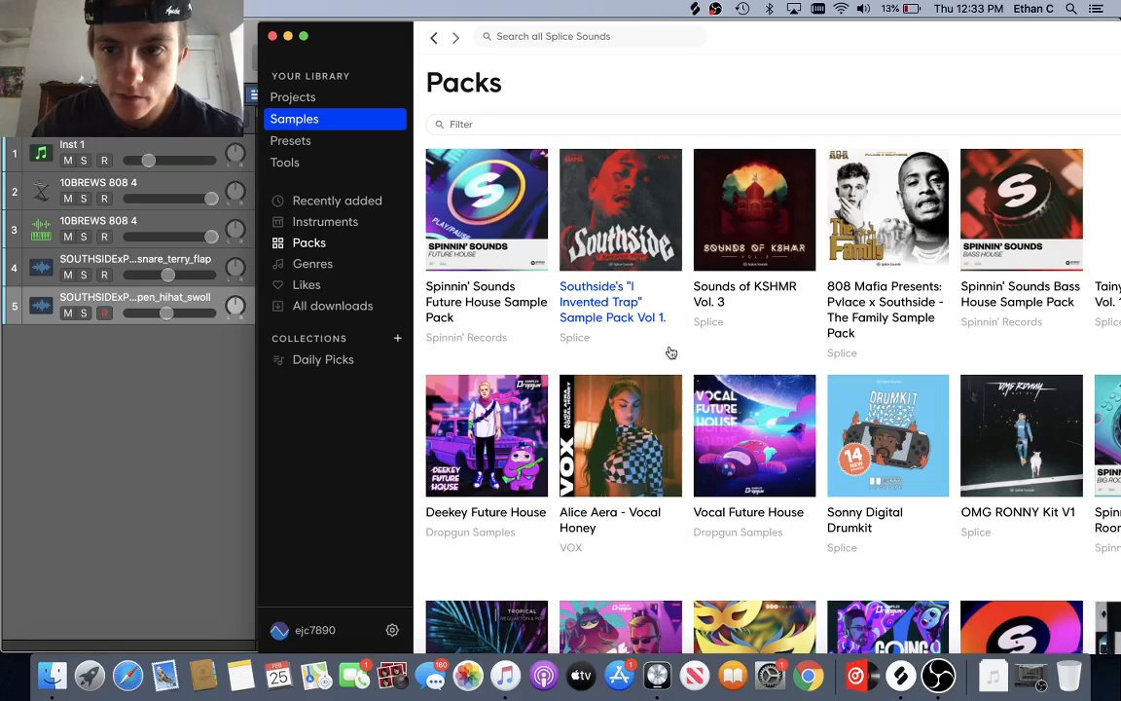
{"action": "left_click", "coordinate": [958, 224]}
{"action": "scroll", "coordinate": [560, 325], "scroll_direction": "down", "scroll_amount": 1}
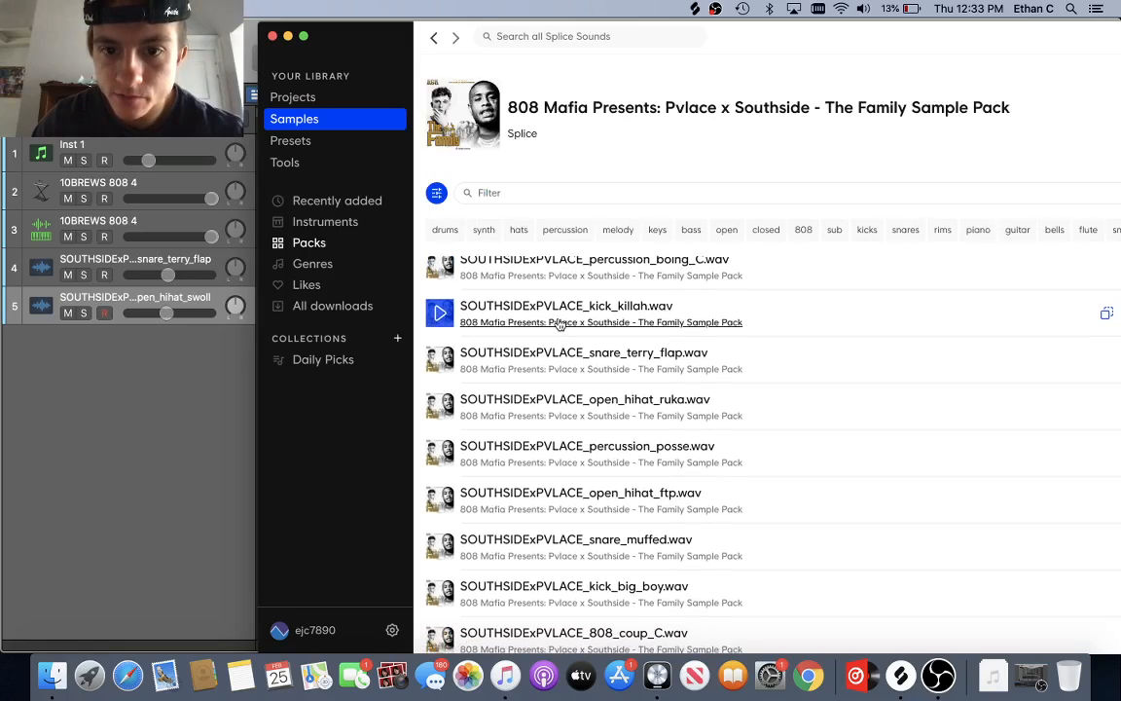
{"action": "scroll", "coordinate": [448, 292], "scroll_direction": "up", "scroll_amount": 1}
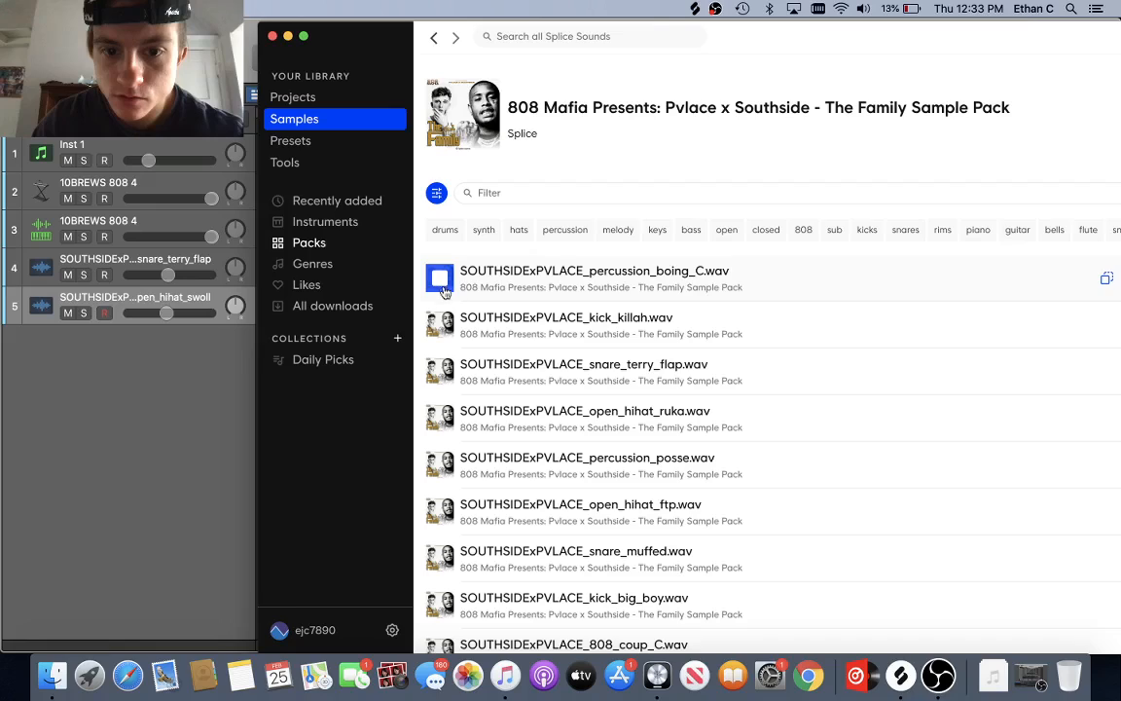
{"action": "scroll", "coordinate": [443, 292], "scroll_direction": "down", "scroll_amount": 5}
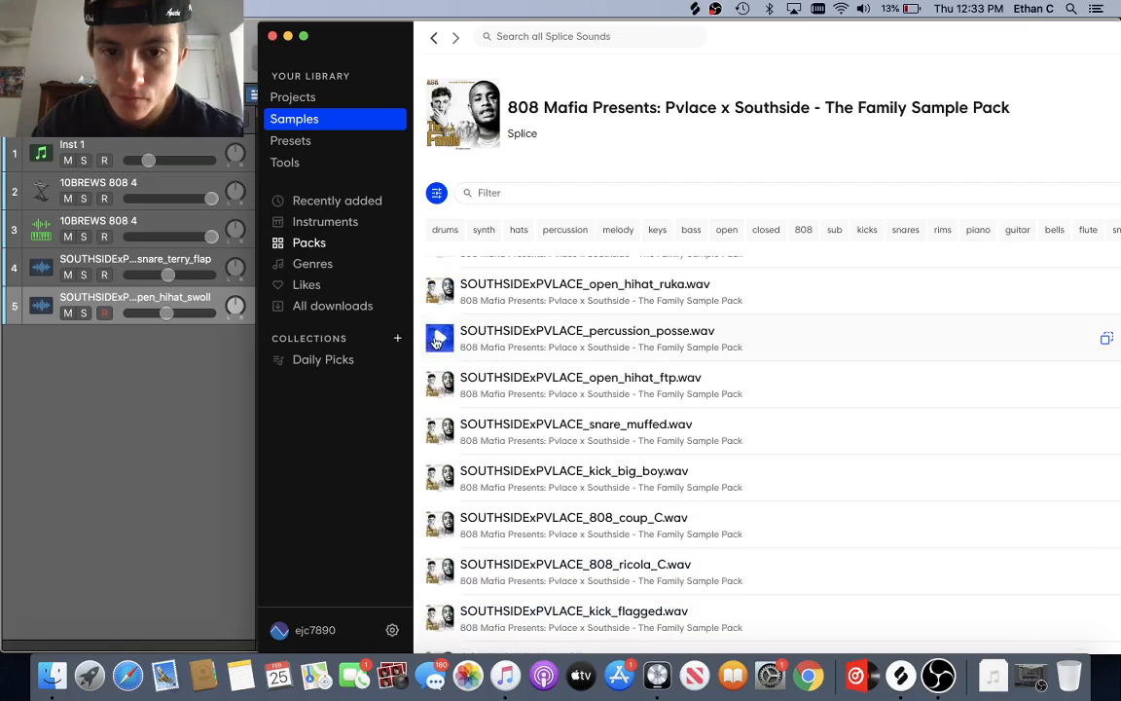
{"action": "scroll", "coordinate": [441, 343], "scroll_direction": "down", "scroll_amount": 7}
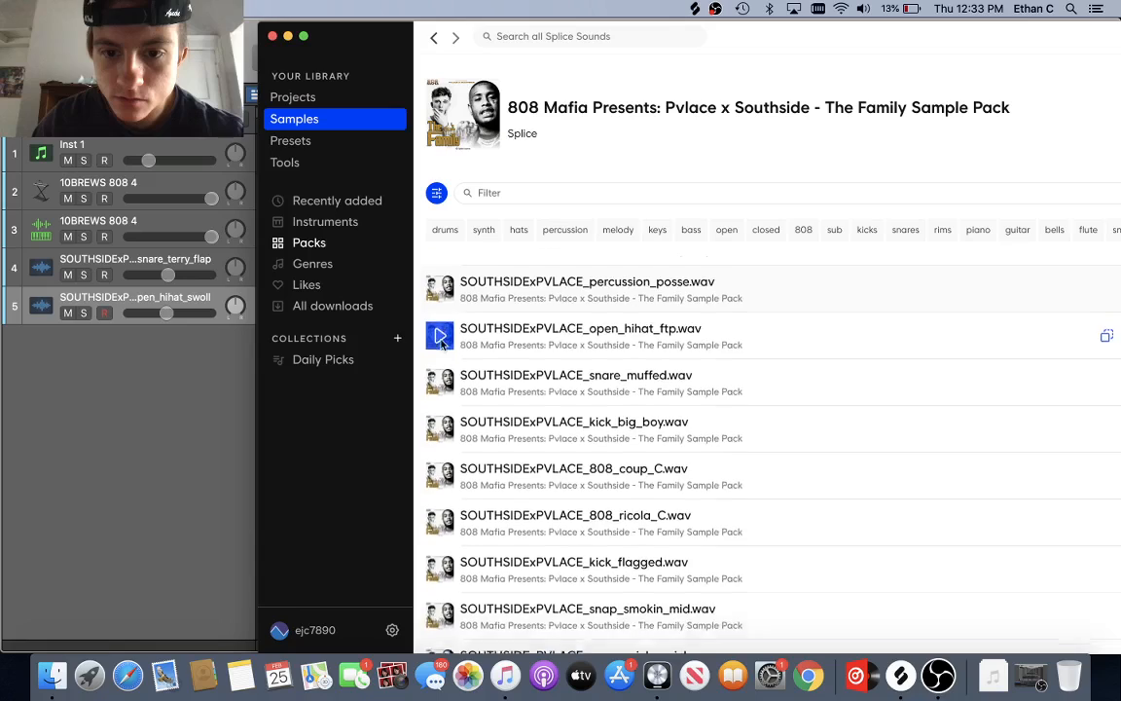
{"action": "scroll", "coordinate": [443, 389], "scroll_direction": "down", "scroll_amount": 10}
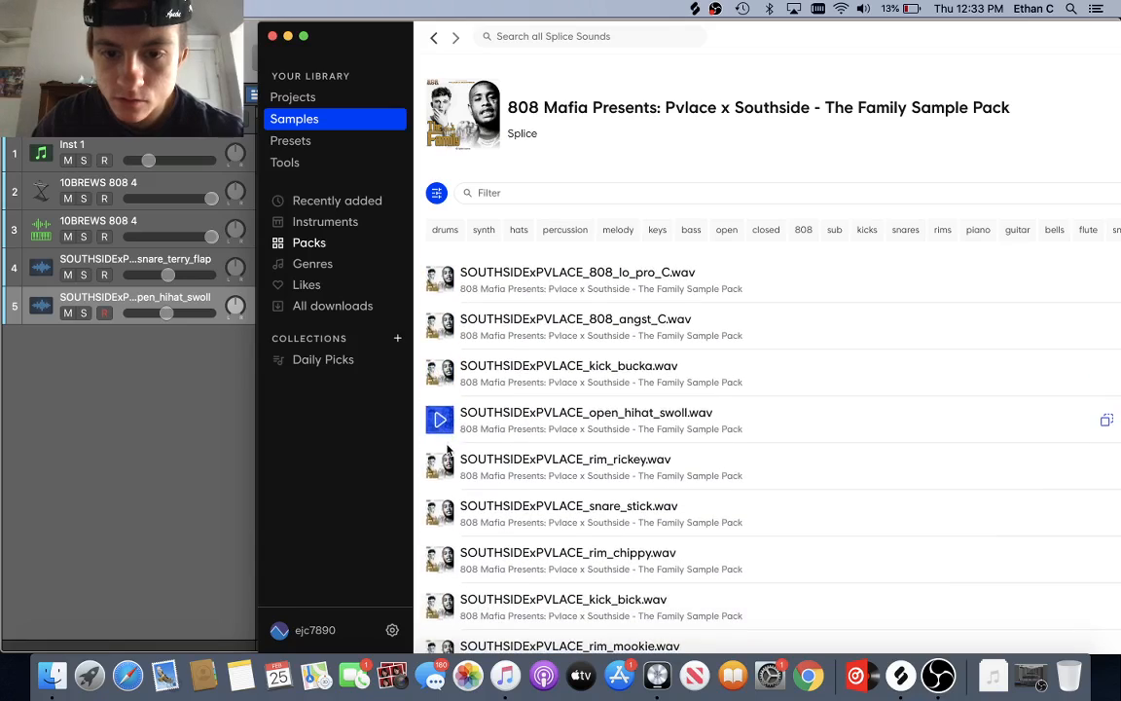
{"action": "left_click", "coordinate": [564, 230]}
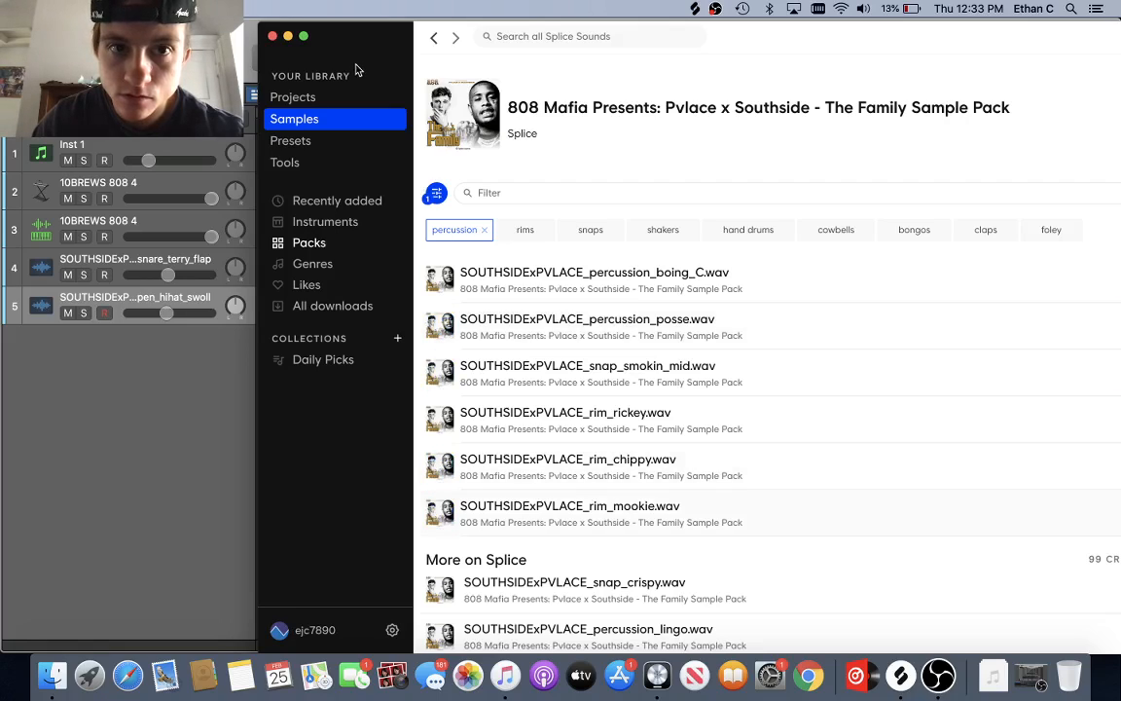
- Add the SOUTHSIDExPVLACE_rim_mookie.wav sample from Splice to the project on a new track below the open hi-hats
{"action": "left_click_drag", "start_coordinate": [356, 84], "coordinate": [616, 82]}
{"action": "left_click_drag", "start_coordinate": [821, 525], "coordinate": [374, 342]}
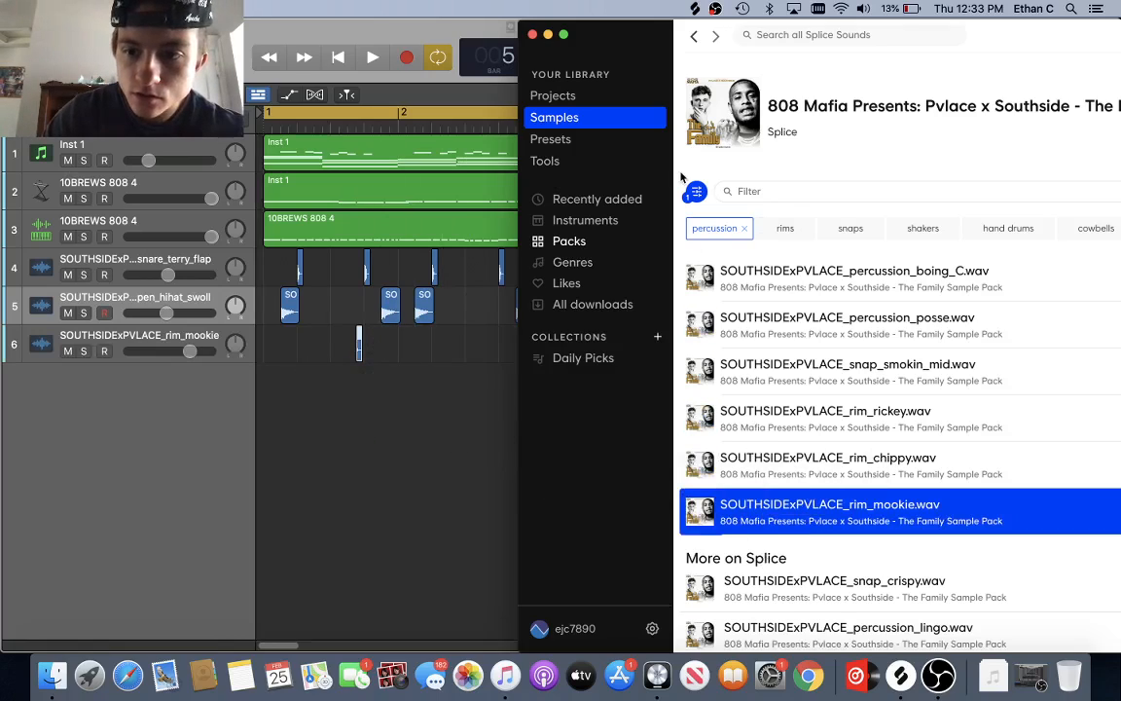
{"action": "left_click", "coordinate": [548, 35]}
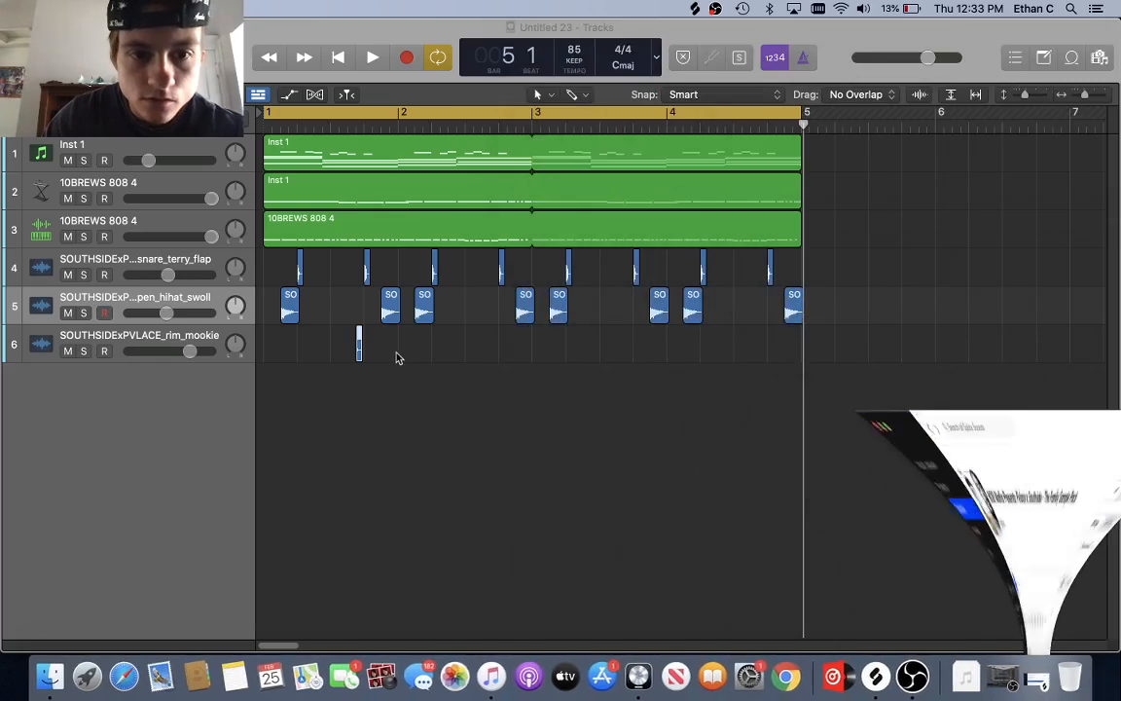
- Reposition the rim_mookie hit to the middle of bar 2 and play back the loop
{"action": "left_click_drag", "start_coordinate": [358, 338], "coordinate": [327, 361]}
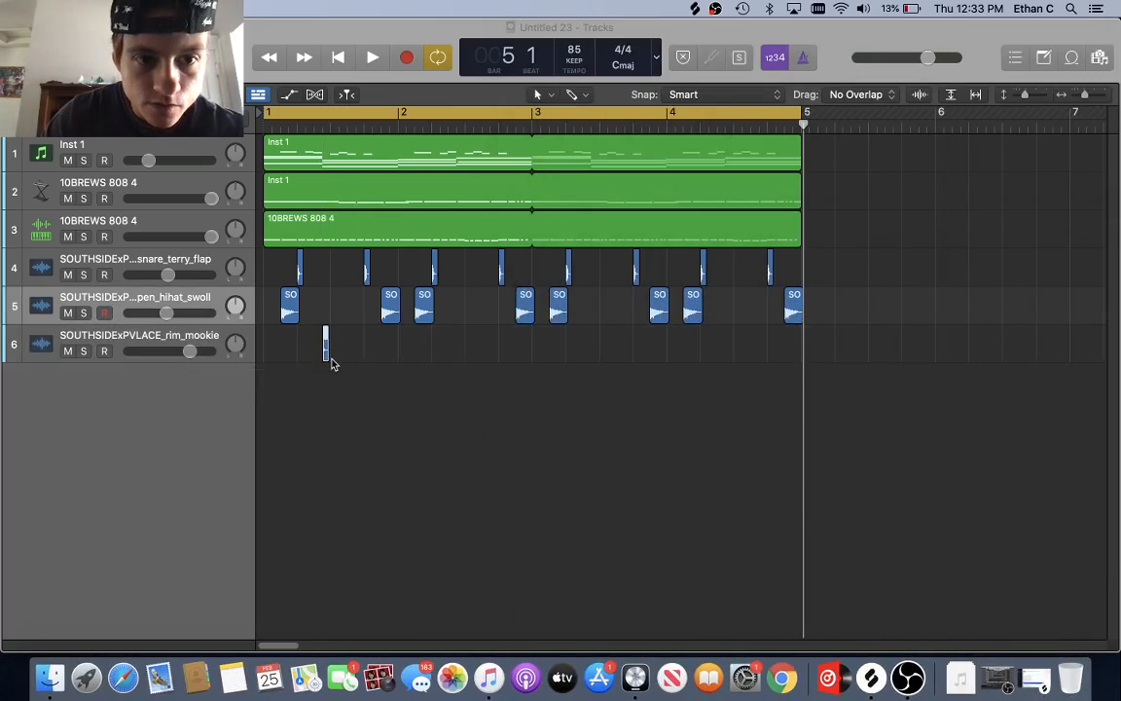
{"action": "key", "text": "super+Right"}
{"action": "key", "text": "super+Right"}
{"action": "key", "text": "super+Right"}
{"action": "key", "text": "super+Right"}
{"action": "scroll", "coordinate": [369, 397], "scroll_direction": "left", "scroll_amount": 10}
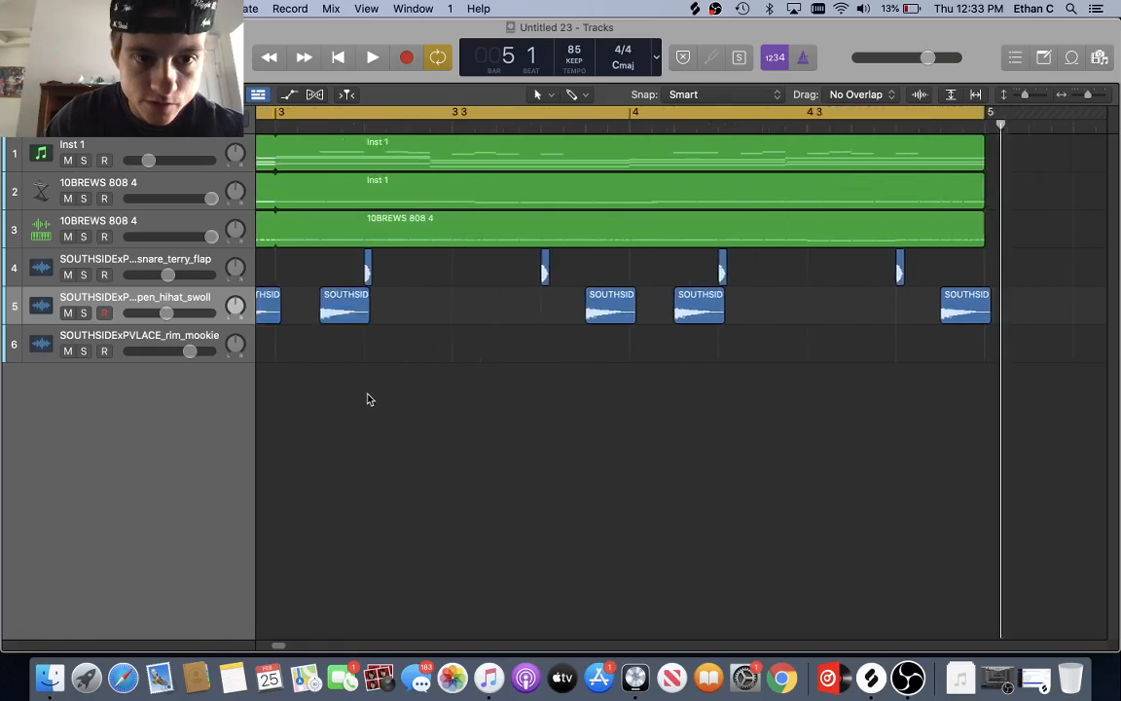
{"action": "left_click_drag", "start_coordinate": [423, 352], "coordinate": [519, 360]}
{"action": "key", "text": "super+Left"}
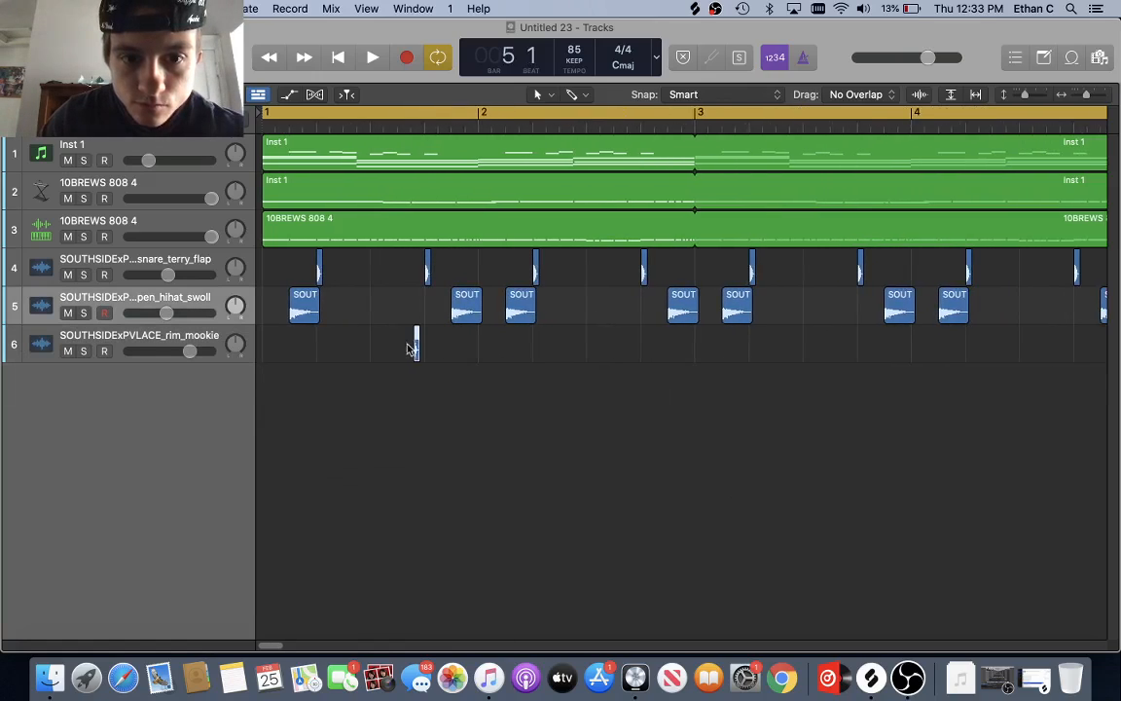
{"action": "left_click_drag", "start_coordinate": [417, 351], "coordinate": [530, 350]}
{"action": "scroll", "coordinate": [525, 352], "scroll_direction": "right", "scroll_amount": 5}
{"action": "scroll", "coordinate": [524, 353], "scroll_direction": "left", "scroll_amount": 4}
{"action": "key", "text": "space"}
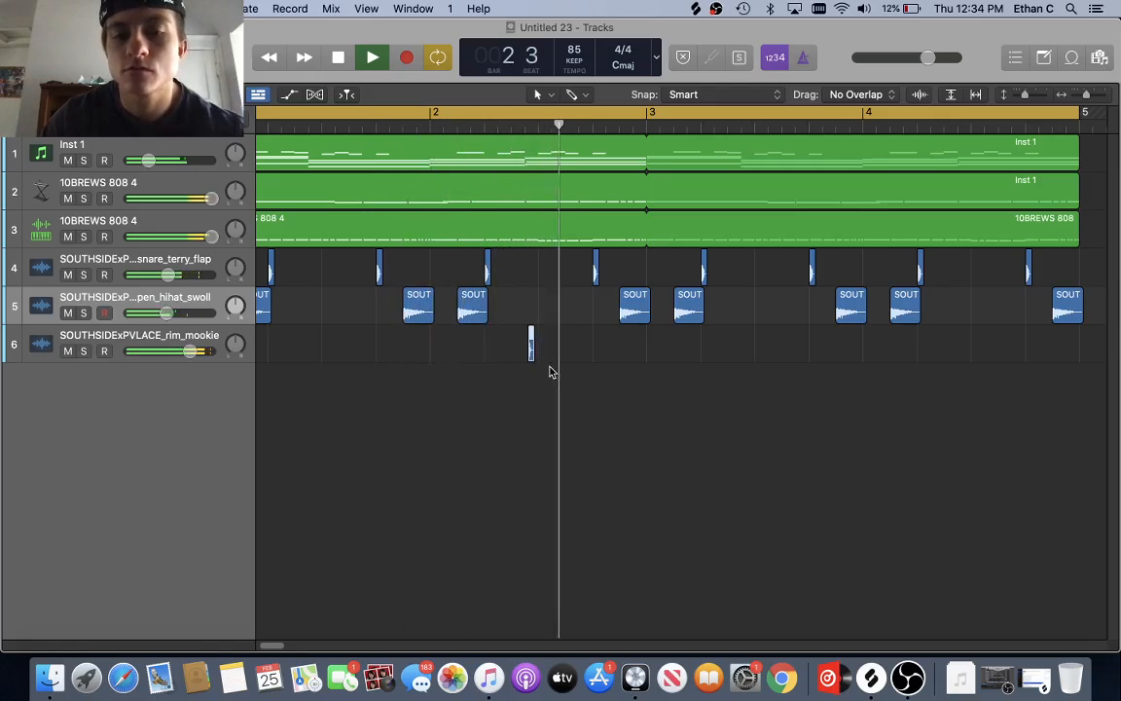
- Shift the rim hit slightly earlier in bar 2 and lower its track volume to -5.0 dB during playback
{"action": "key", "text": "space"}
{"action": "left_click_drag", "start_coordinate": [531, 355], "coordinate": [509, 357]}
{"action": "key", "text": "space"}
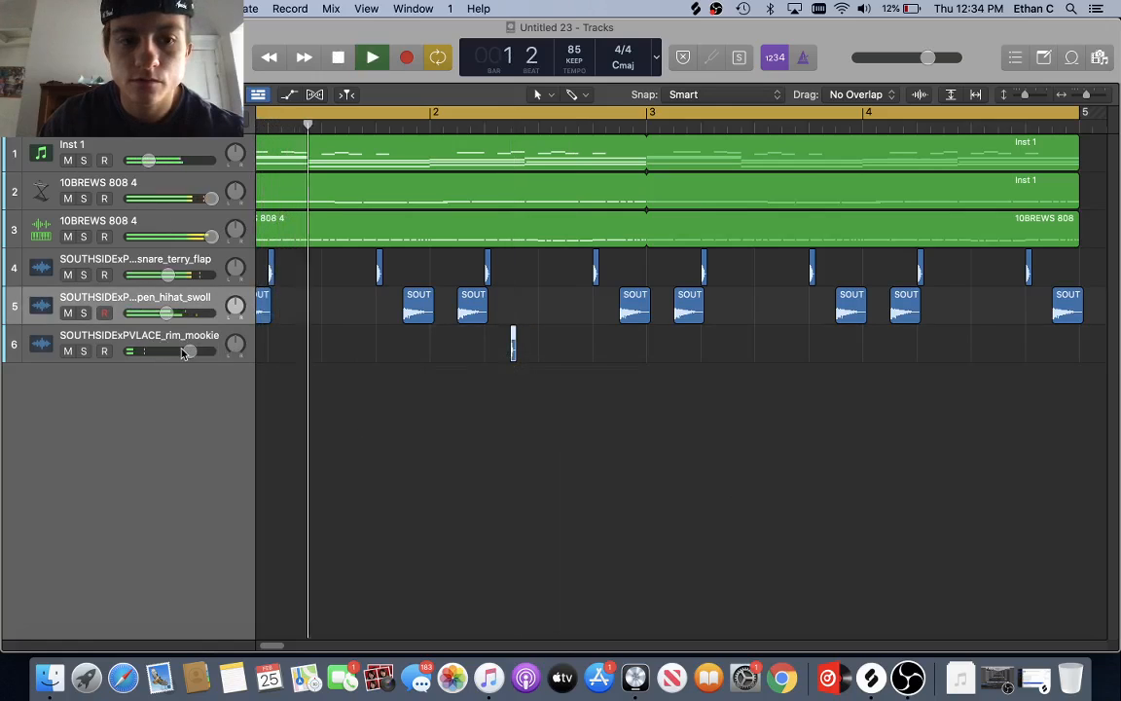
{"action": "left_click_drag", "start_coordinate": [189, 350], "coordinate": [171, 350]}
{"action": "key", "text": "space"}
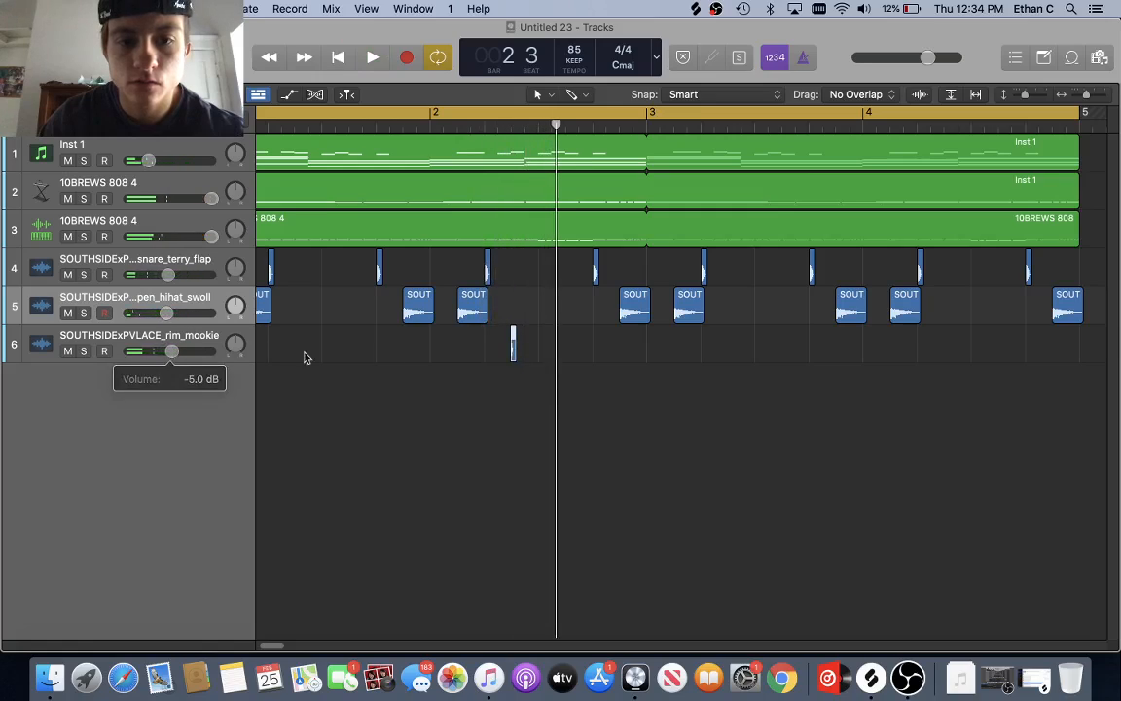
- Move the rim hit to position 2 3 1 220 and listen to the new placement
{"action": "left_click_drag", "start_coordinate": [512, 347], "coordinate": [553, 350]}
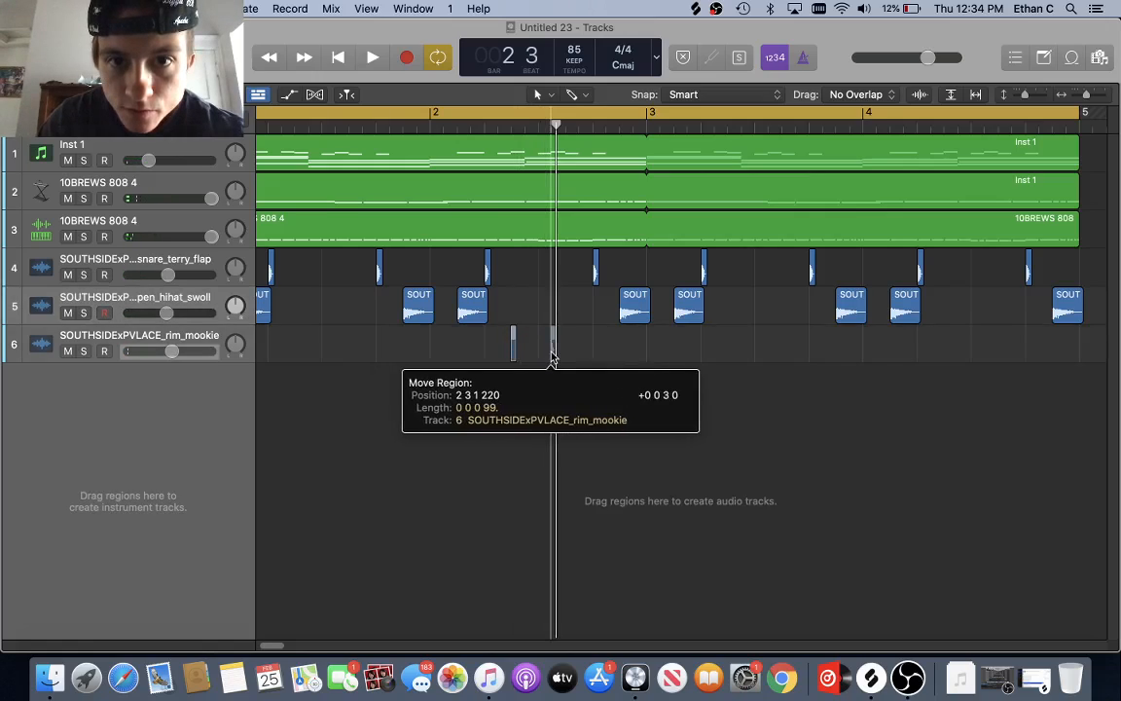
{"action": "key", "text": "space"}
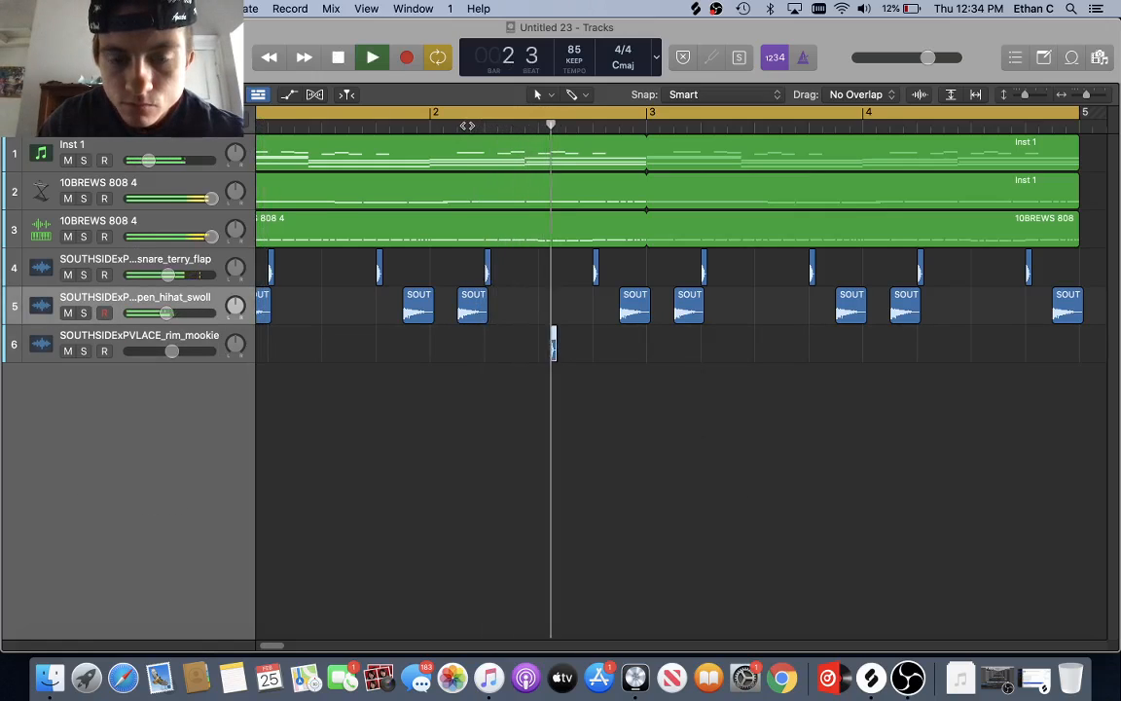
{"action": "key", "text": "space"}
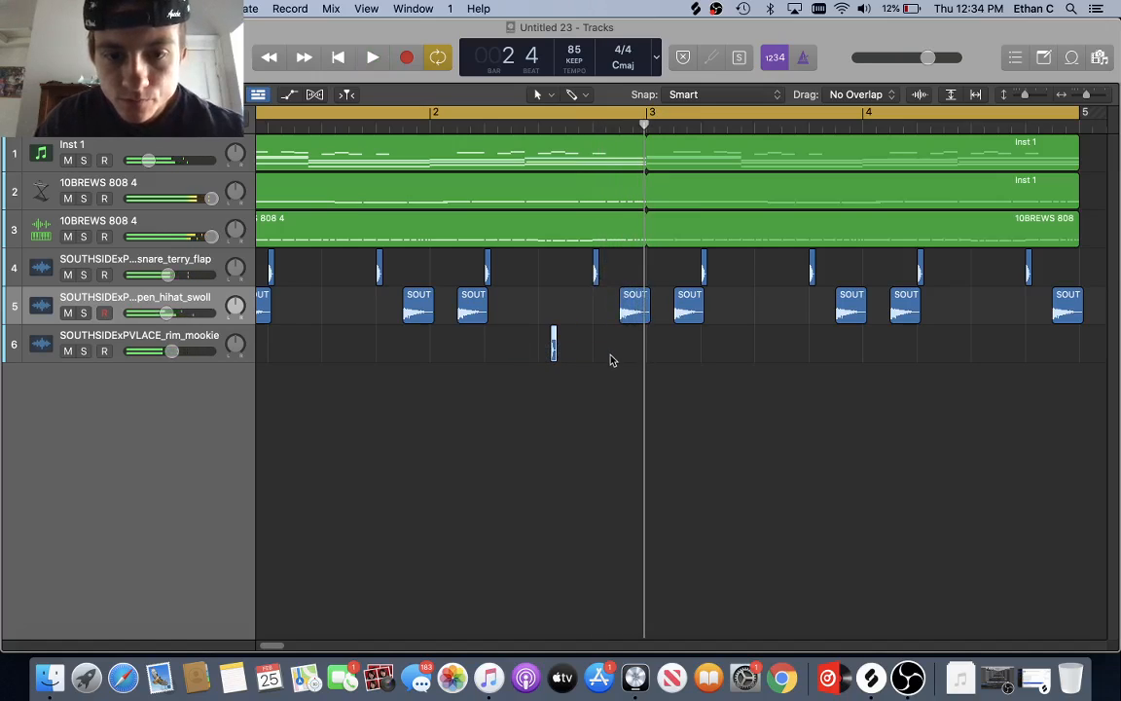
- Paste a second rim hit shortly after the first in bar 2 and play back the pair
{"action": "left_click_drag", "start_coordinate": [541, 129], "coordinate": [582, 147]}
{"action": "left_click", "coordinate": [199, 342]}
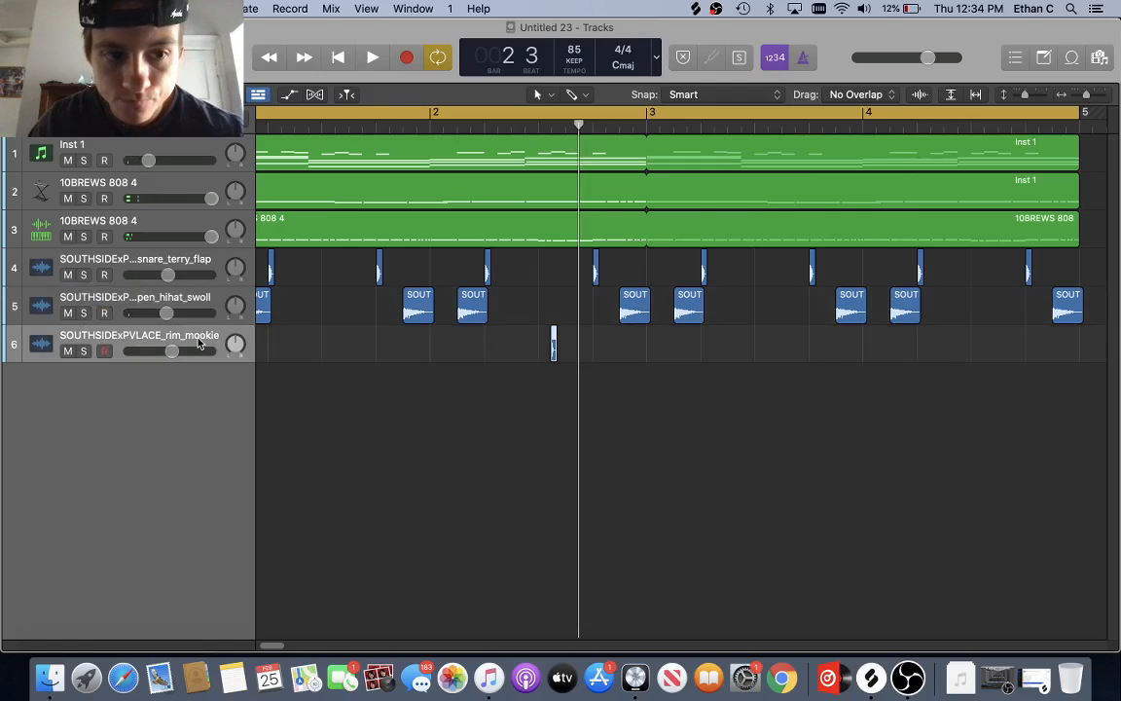
{"action": "key", "text": "super+v"}
{"action": "key", "text": "space"}
{"action": "left_click", "coordinate": [534, 132]}
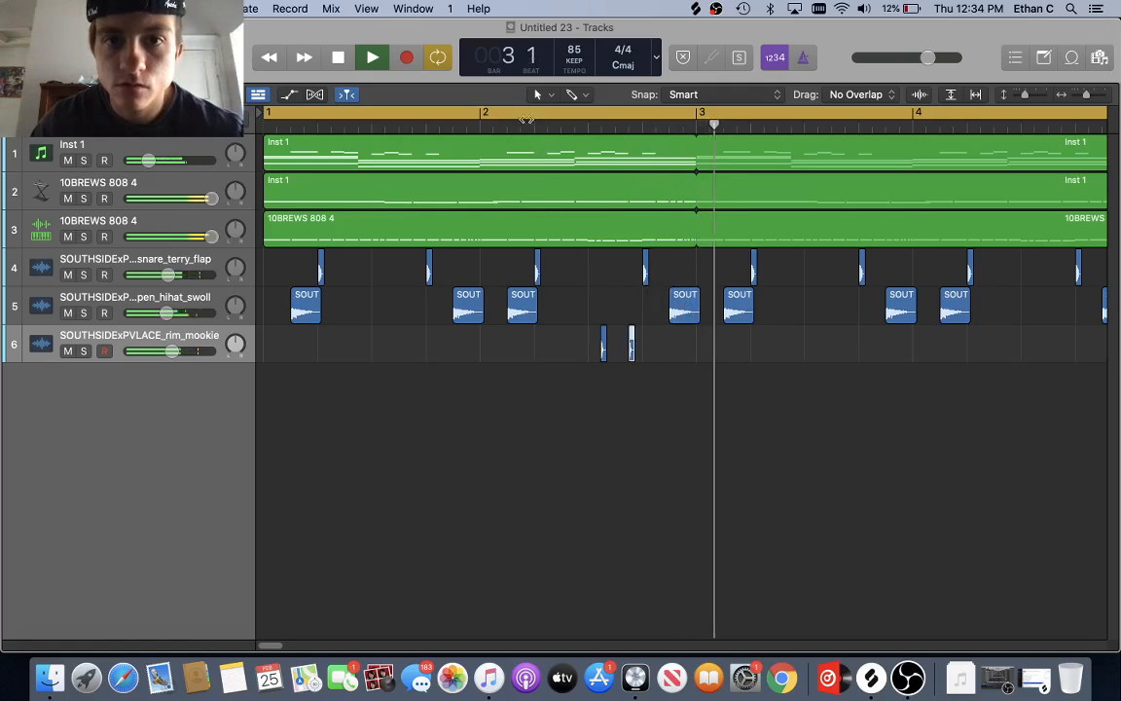
{"action": "left_click", "coordinate": [524, 131]}
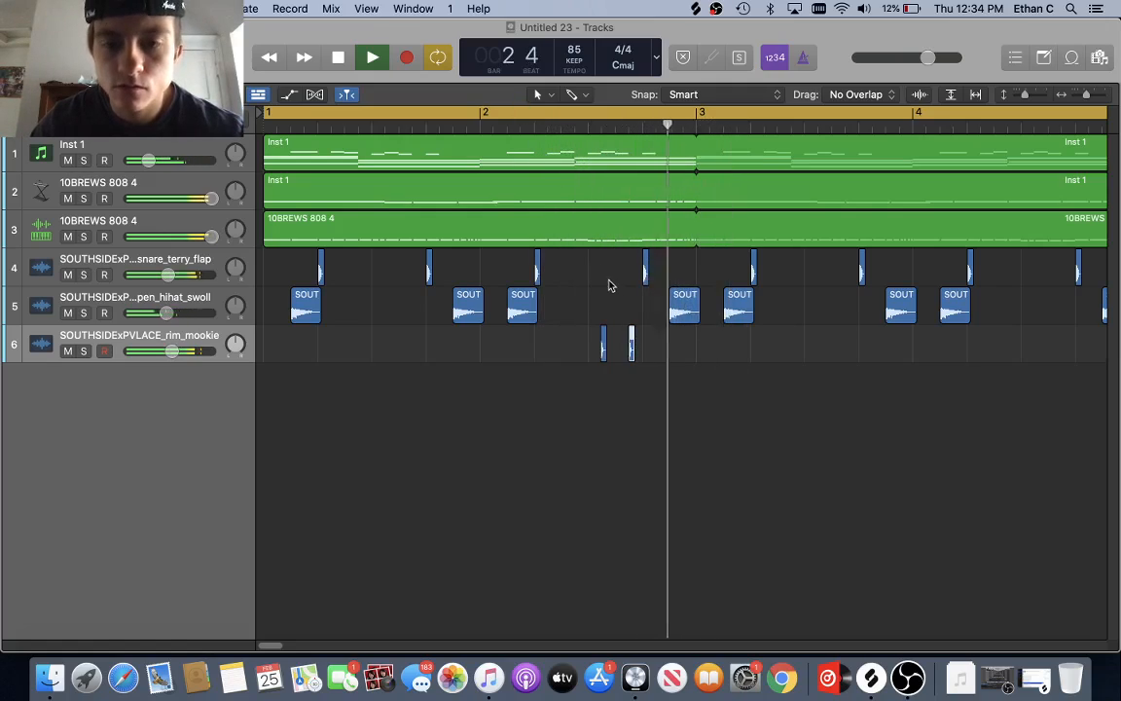
- Paste a third rim hit near the end of bar 2 and audition the pattern
{"action": "key", "text": "space"}
{"action": "left_click", "coordinate": [671, 128]}
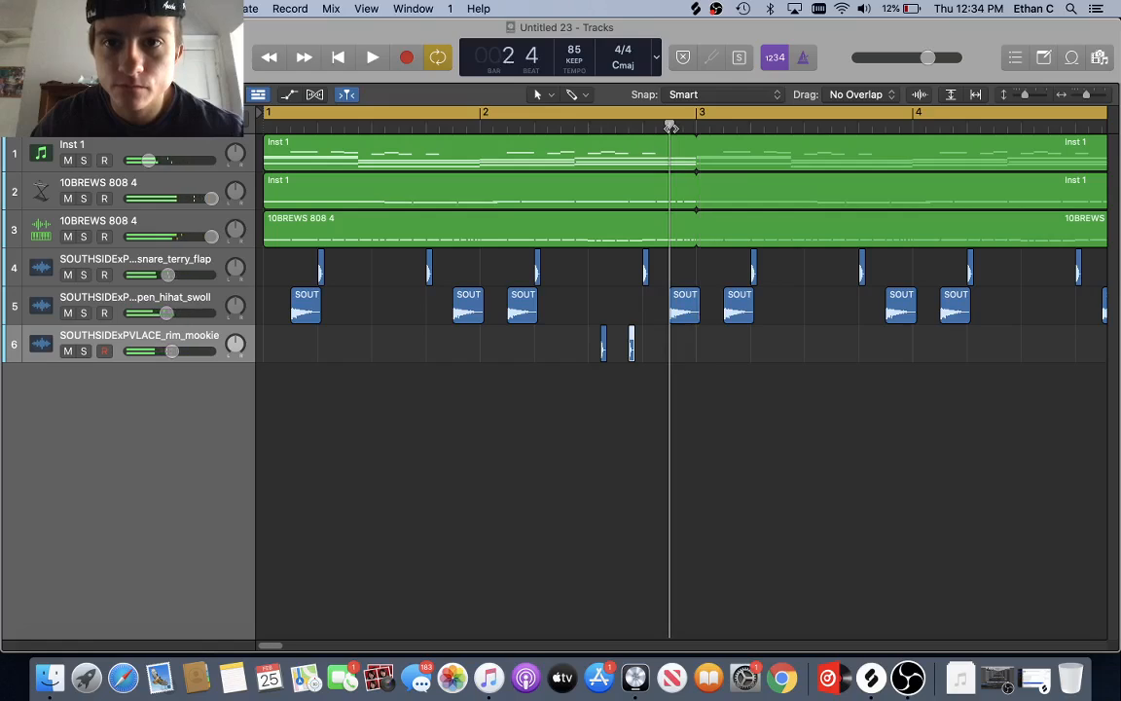
{"action": "left_click", "coordinate": [656, 127]}
{"action": "key", "text": "super+v"}
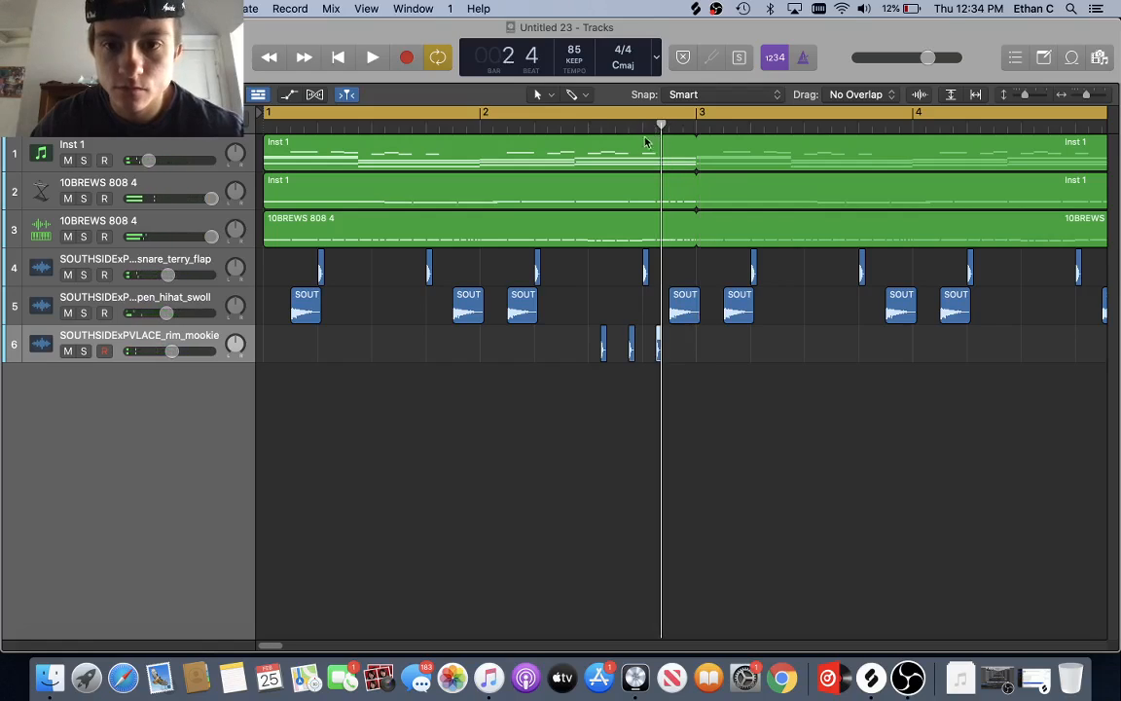
{"action": "key", "text": "space"}
{"action": "left_click", "coordinate": [552, 126]}
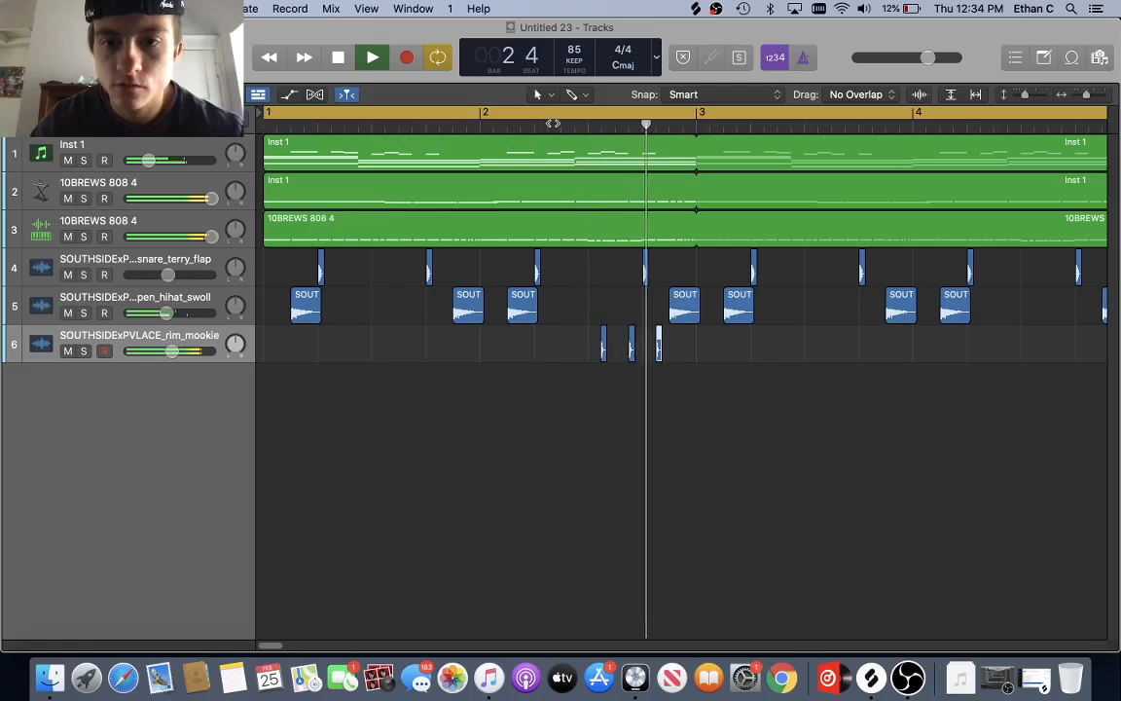
- Shift the third rim hit slightly later to line up with the open hi-hat before bar 3 and audition it
{"action": "key", "text": "space"}
{"action": "left_click_drag", "start_coordinate": [657, 354], "coordinate": [671, 356]}
{"action": "key", "text": "space"}
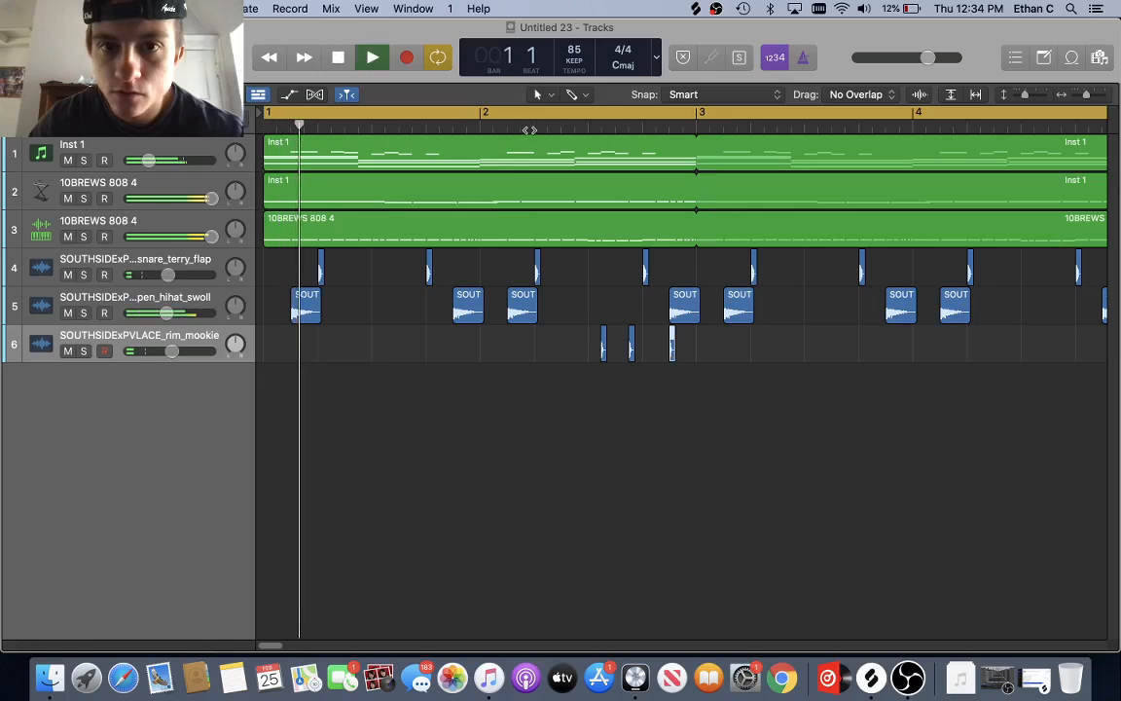
{"action": "left_click", "coordinate": [530, 129]}
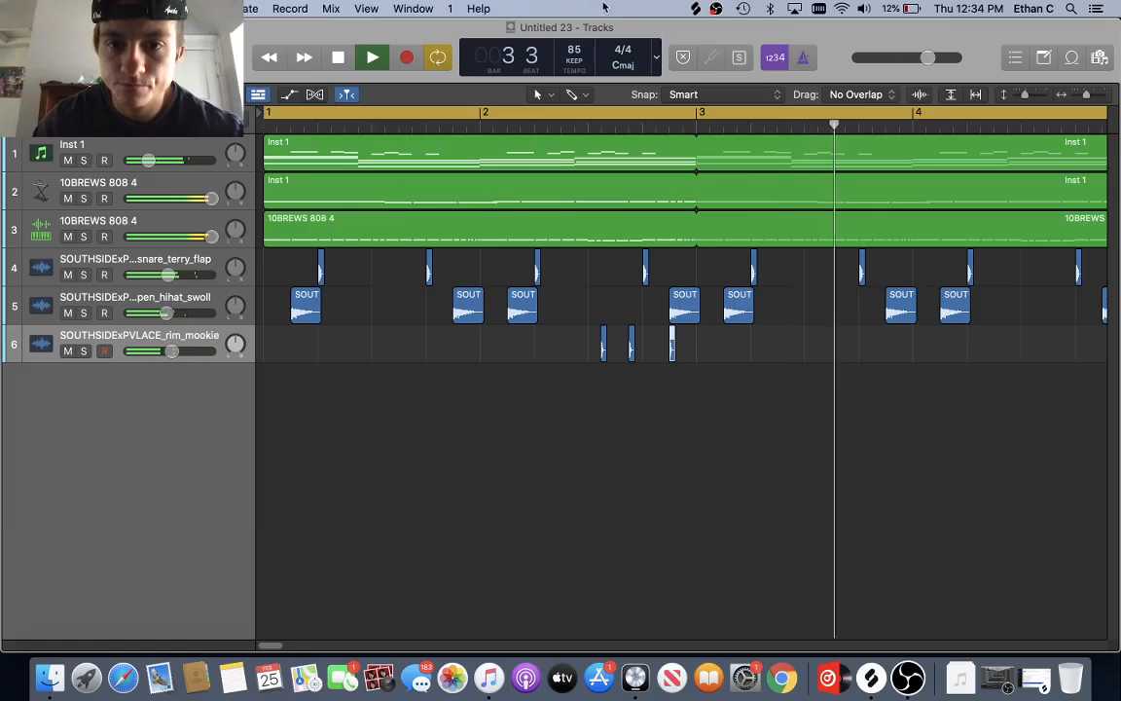
{"action": "left_click", "coordinate": [532, 128]}
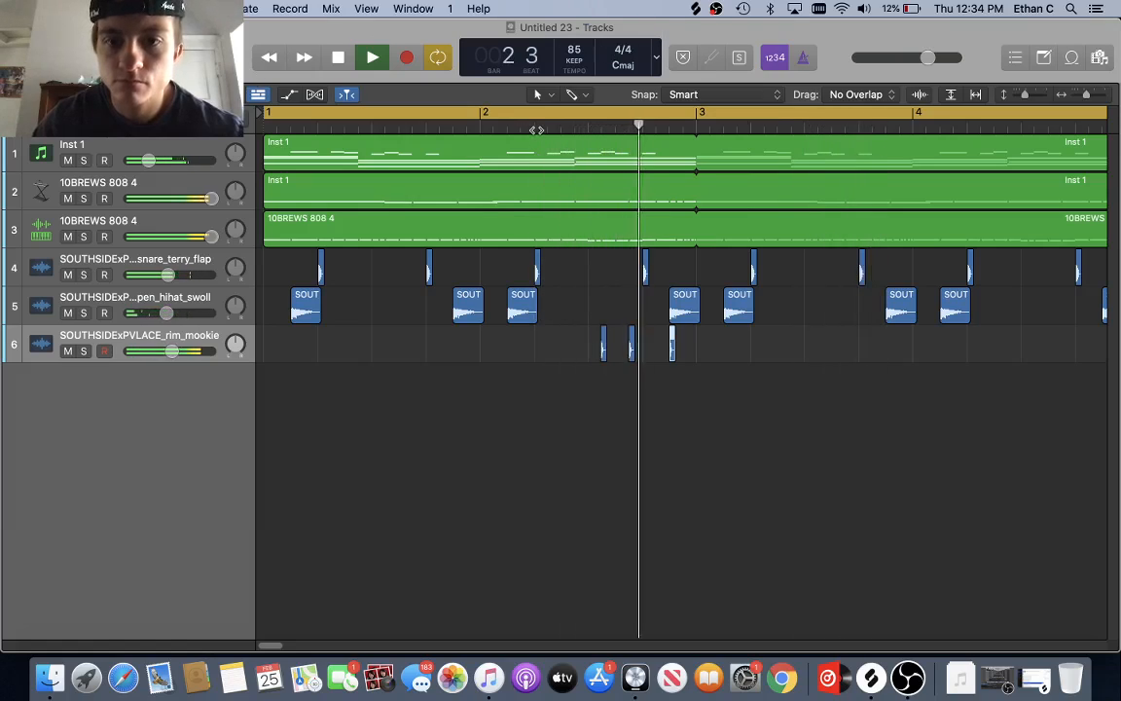
{"action": "key", "text": "space"}
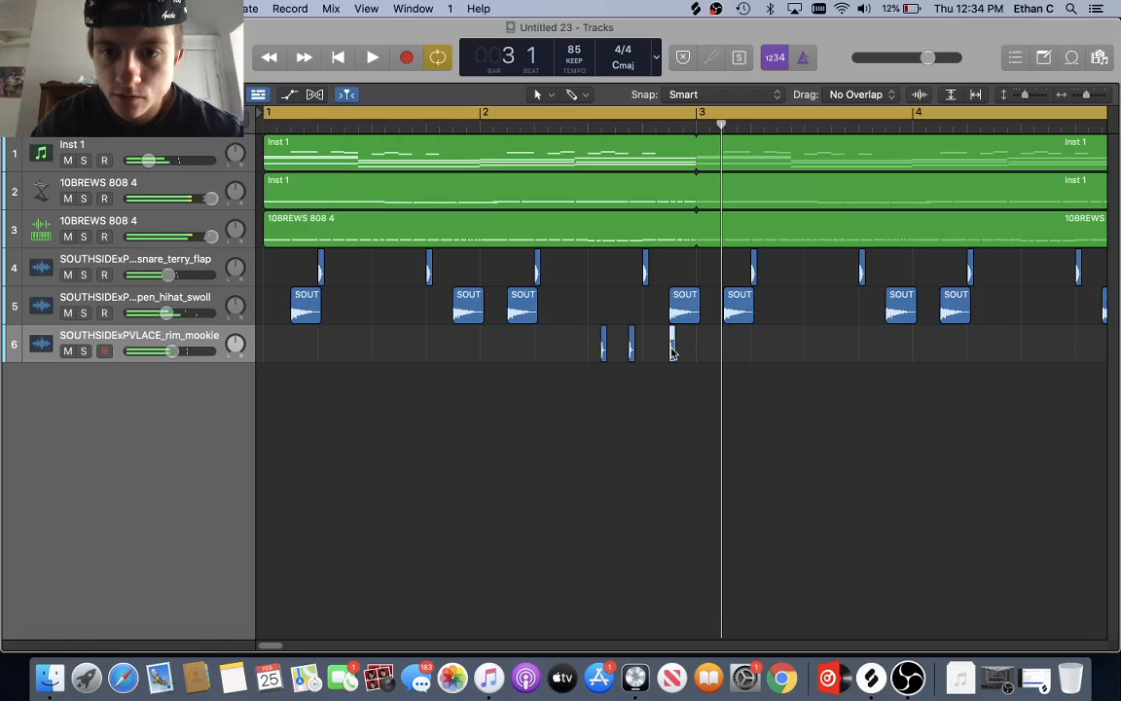
- Delete the third rim hit and lower the rim track's volume slightly during playback
{"action": "right_click", "coordinate": [672, 351]}
{"action": "left_click", "coordinate": [693, 366]}
{"action": "key", "text": "space"}
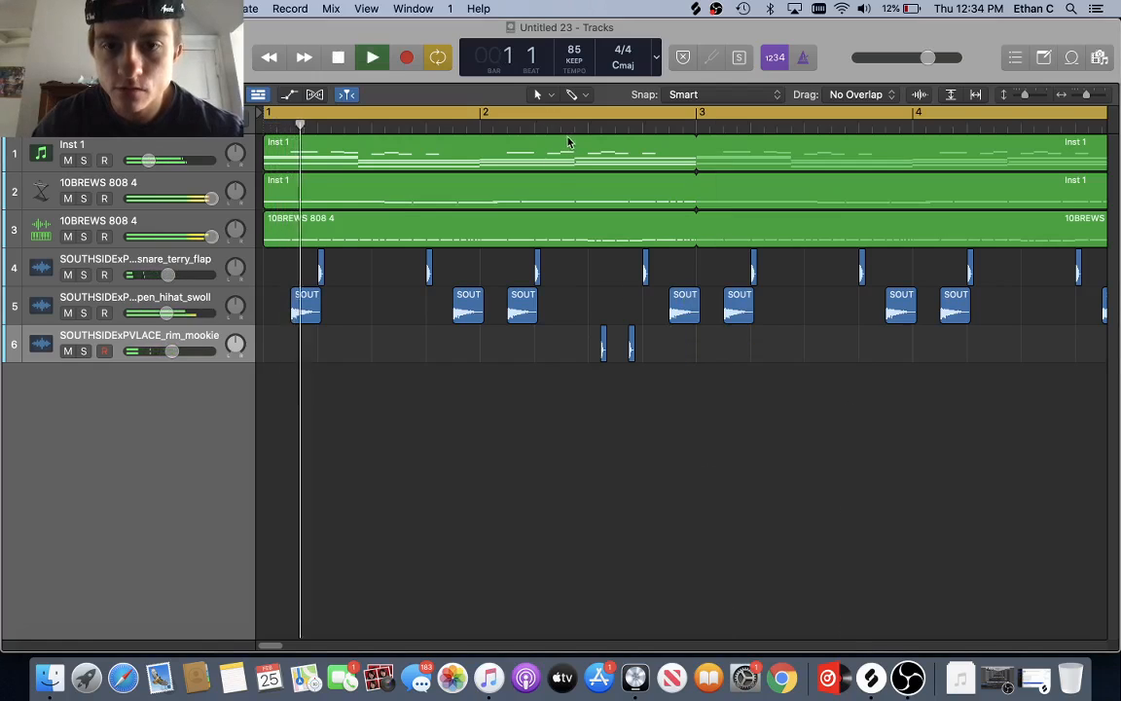
{"action": "left_click_drag", "start_coordinate": [171, 352], "coordinate": [168, 352]}
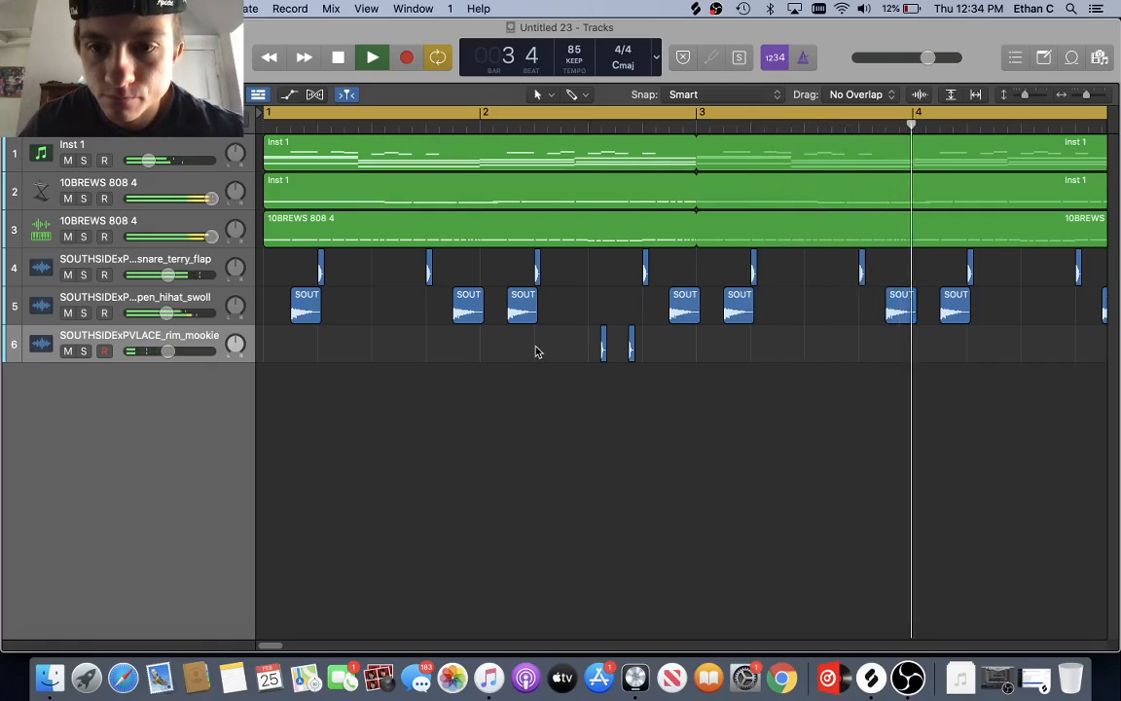
- Copy the two rim hits from bar 2 to the matching spot in bar 4 and play the loop
{"action": "key", "text": "space"}
{"action": "scroll", "coordinate": [769, 367], "scroll_direction": "right", "scroll_amount": 3}
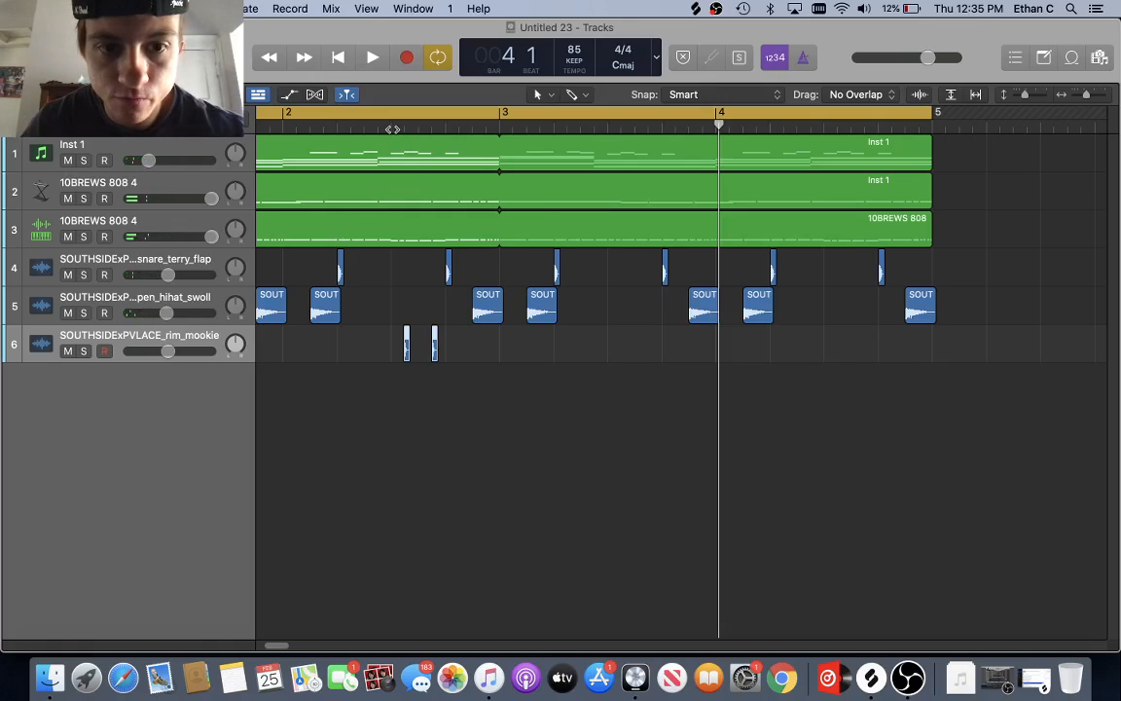
{"action": "left_click", "coordinate": [392, 128]}
{"action": "left_click_drag", "start_coordinate": [399, 131], "coordinate": [836, 185]}
{"action": "key", "text": "super+v"}
{"action": "key", "text": "space"}
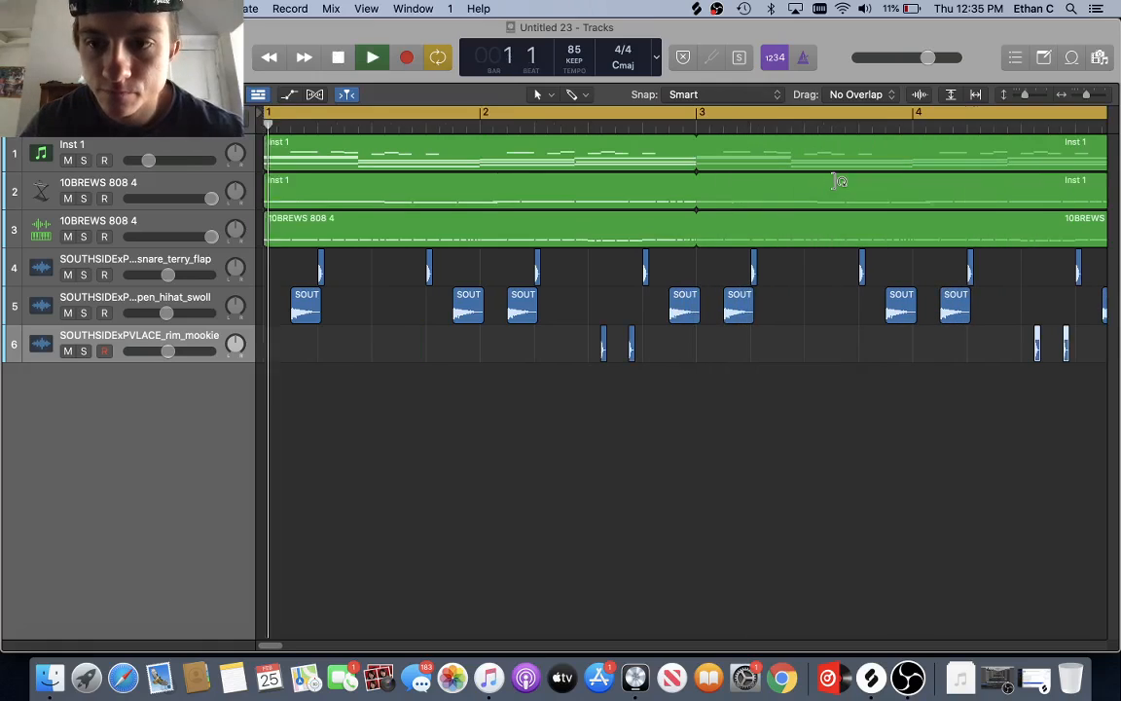
- Set the rim_mookie track's volume to -7.0 dB and stop playback
{"action": "scroll", "coordinate": [746, 210], "scroll_direction": "down", "scroll_amount": 3}
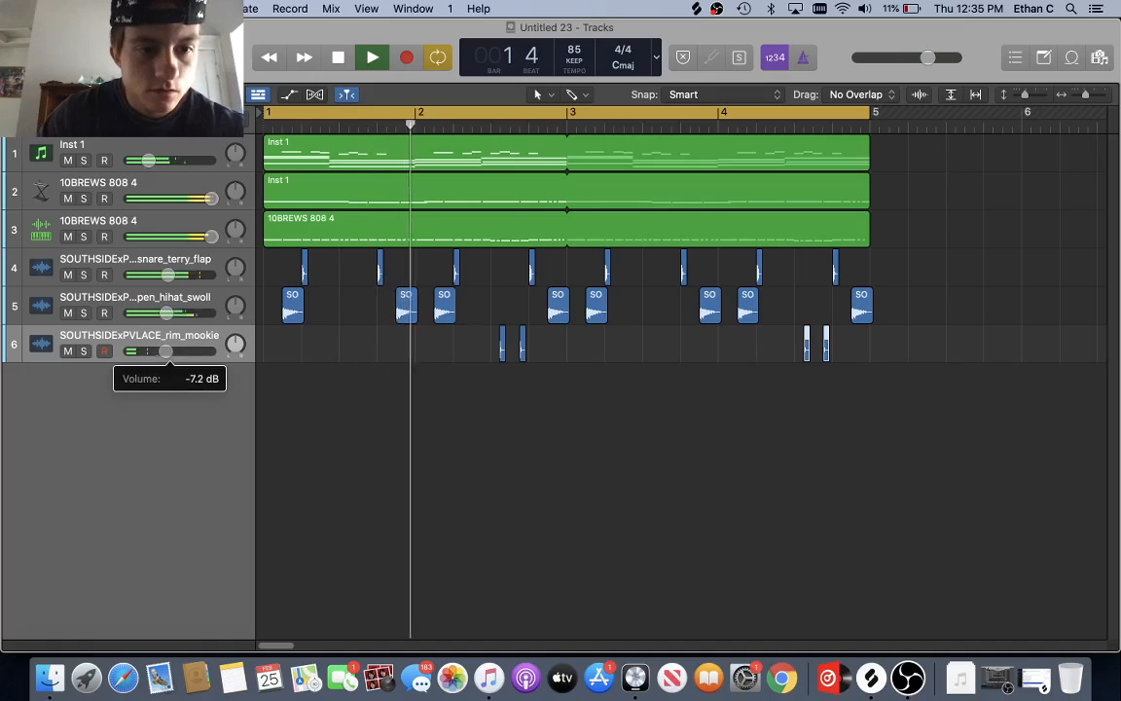
{"action": "left_click_drag", "start_coordinate": [162, 358], "coordinate": [158, 358]}
{"action": "key", "text": "space"}
- Insert FabFilter Pro-Q 3 on the rim_mookie channel in the mixer and load its low cut preset
{"action": "key", "text": "x"}
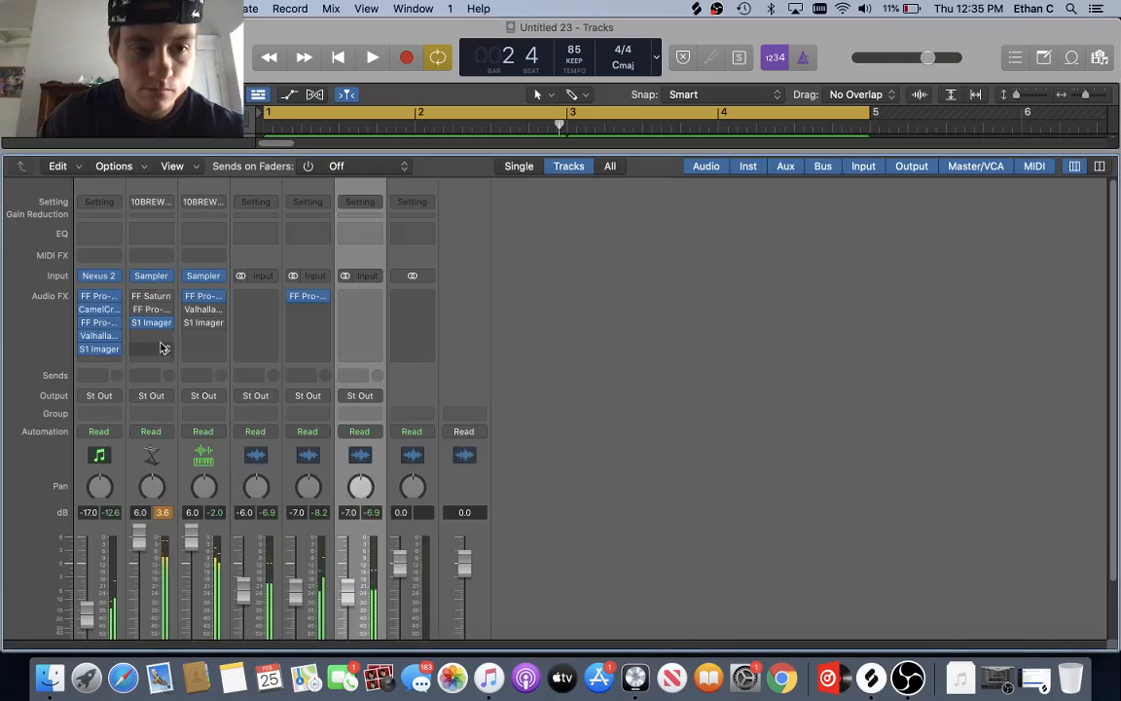
{"action": "left_click", "coordinate": [358, 299]}
{"action": "mouse_move", "coordinate": [438, 313]}
{"action": "left_click", "coordinate": [484, 314]}
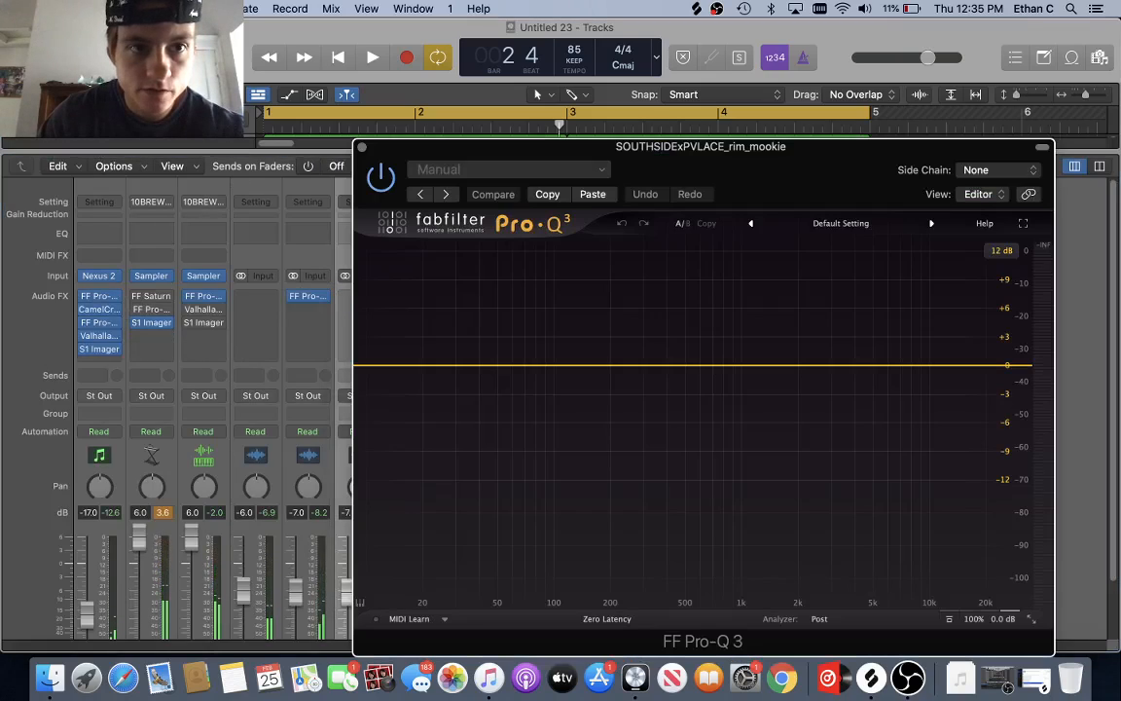
{"action": "left_click", "coordinate": [438, 172]}
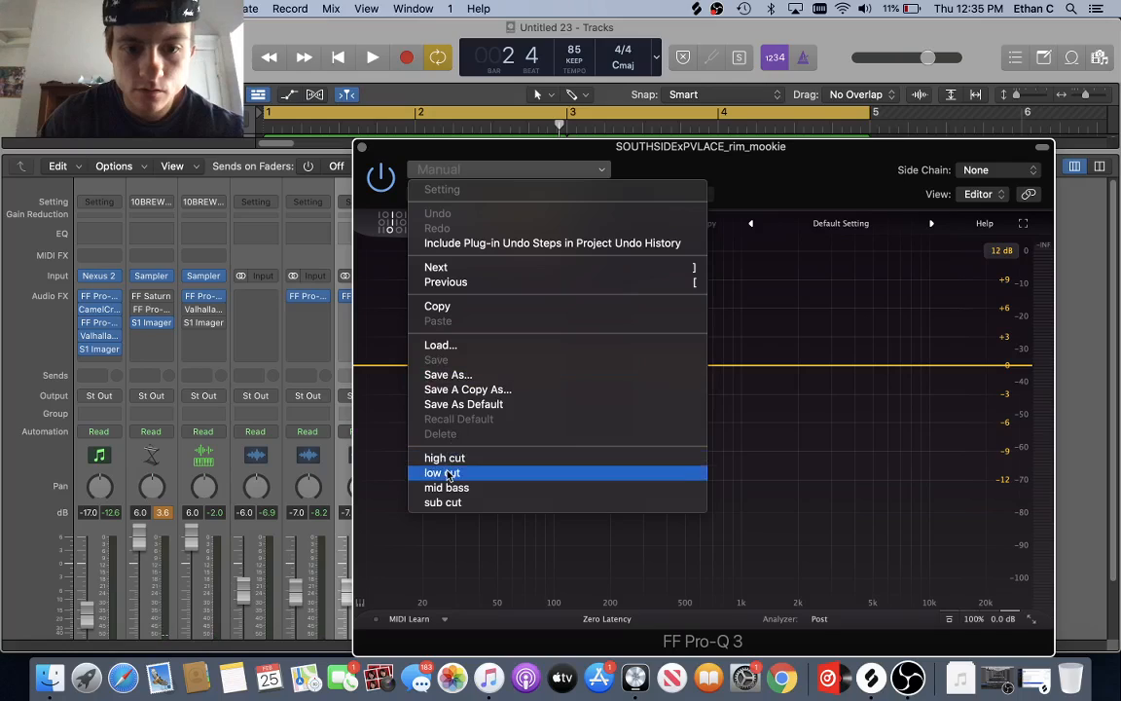
{"action": "left_click", "coordinate": [428, 428]}
{"action": "left_click", "coordinate": [361, 147]}
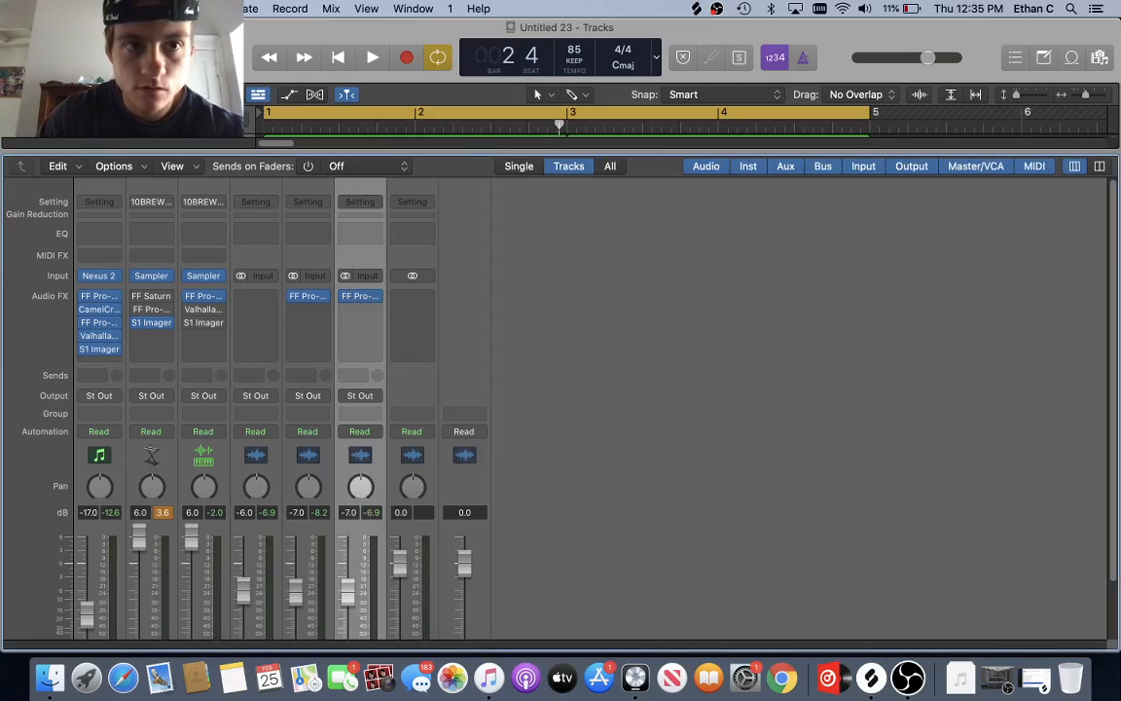
{"action": "key", "text": "x"}
- Play the beat from the start and lower the rim_mookie track's volume a little further
{"action": "key", "text": "space"}
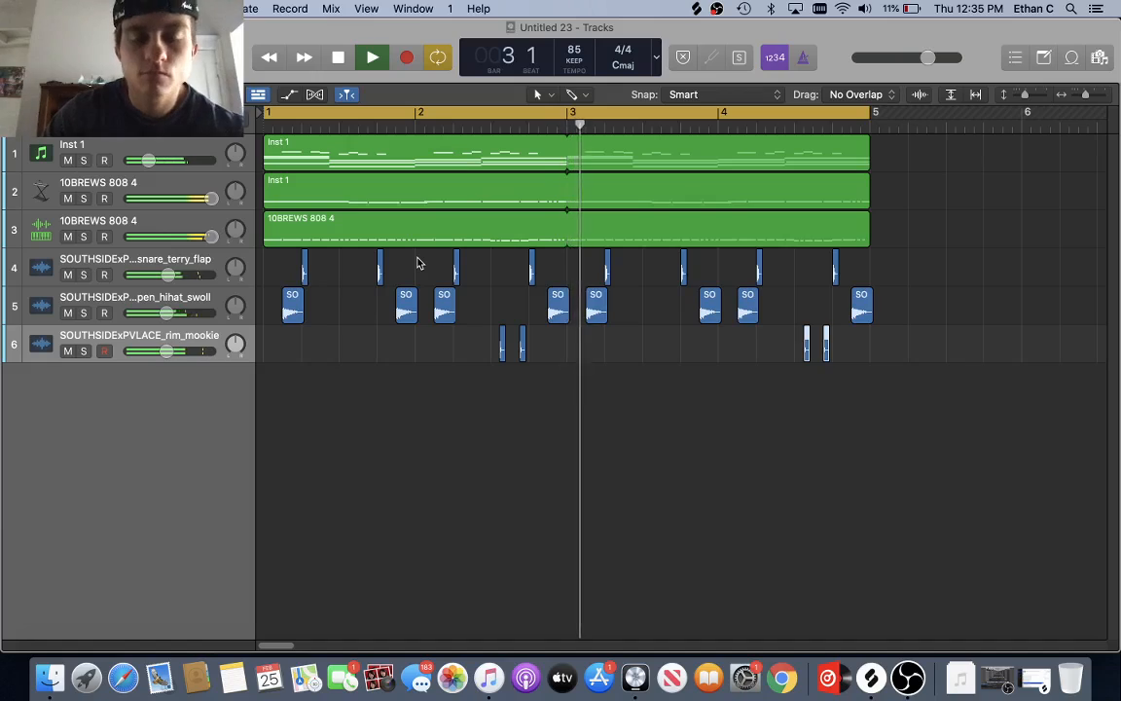
{"action": "left_click_drag", "start_coordinate": [168, 351], "coordinate": [162, 351]}
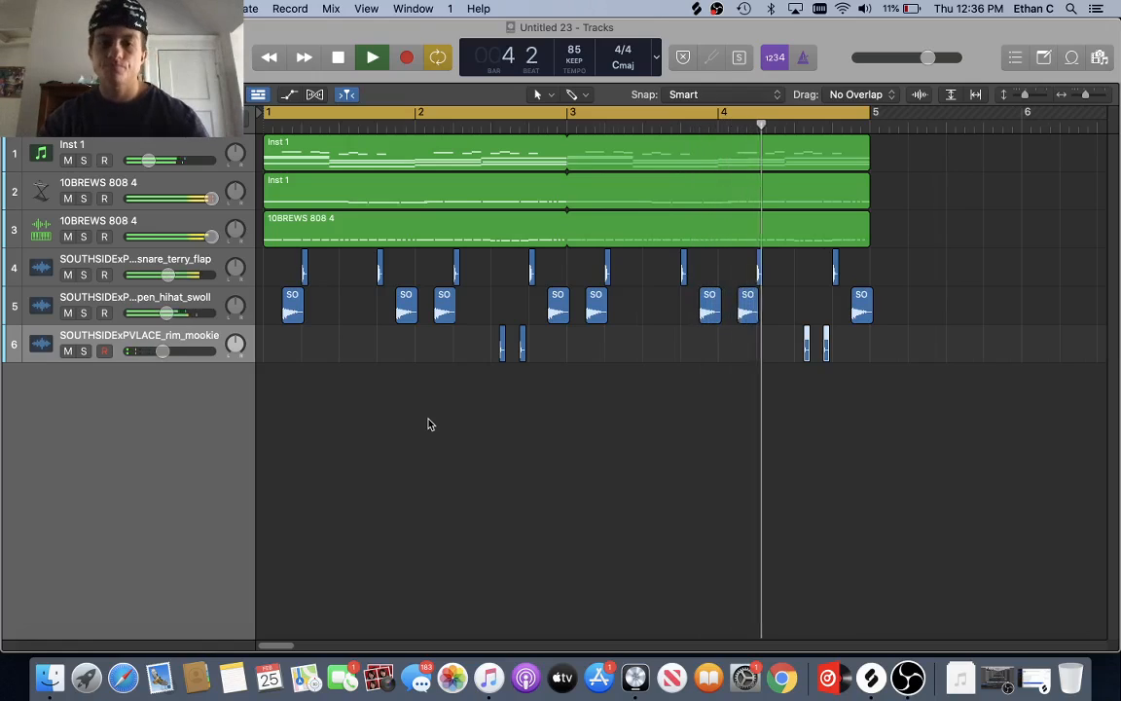
- Select all regions in bars 1 to 4 and duplicate them starting at bar 5
{"action": "scroll", "coordinate": [429, 424], "scroll_direction": "down", "scroll_amount": 5}
{"action": "scroll", "coordinate": [428, 424], "scroll_direction": "up", "scroll_amount": 2}
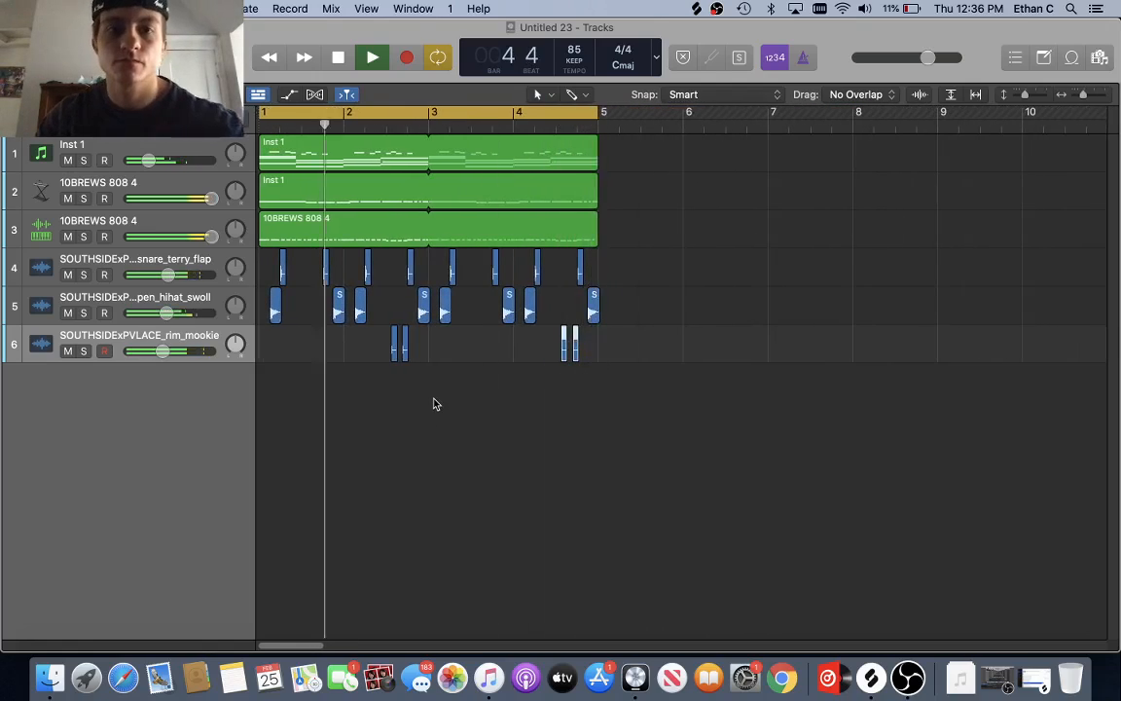
{"action": "key", "text": "space"}
{"action": "left_click_drag", "start_coordinate": [672, 167], "coordinate": [273, 392]}
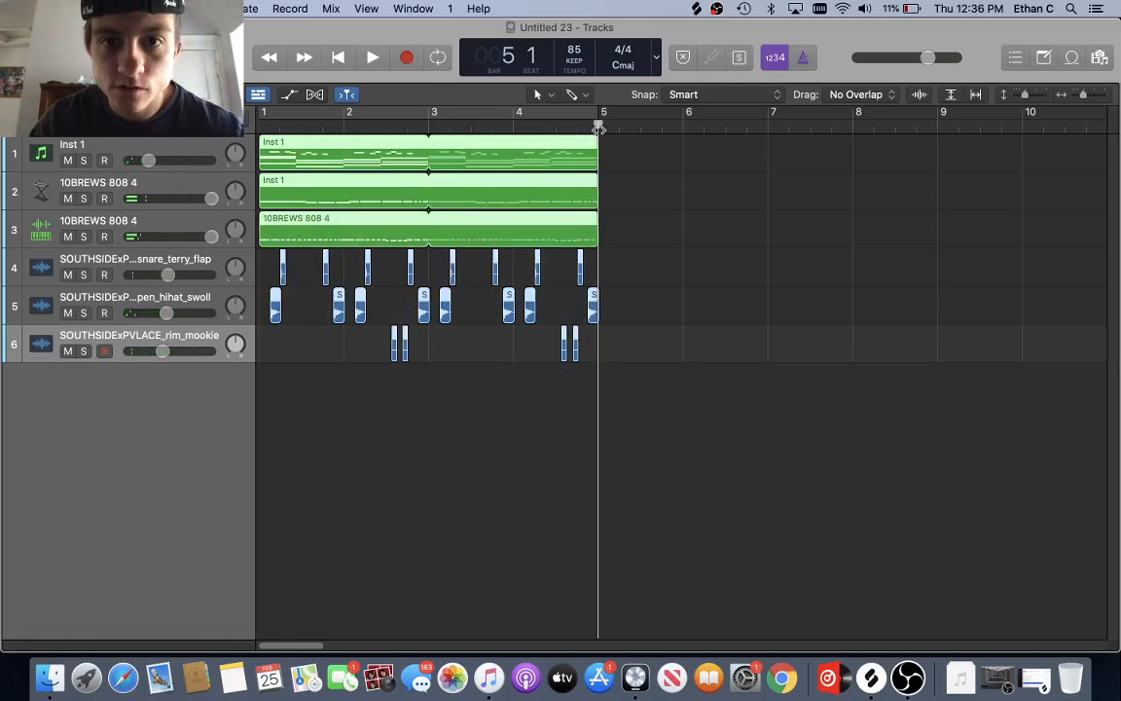
{"action": "key", "text": "super+v"}
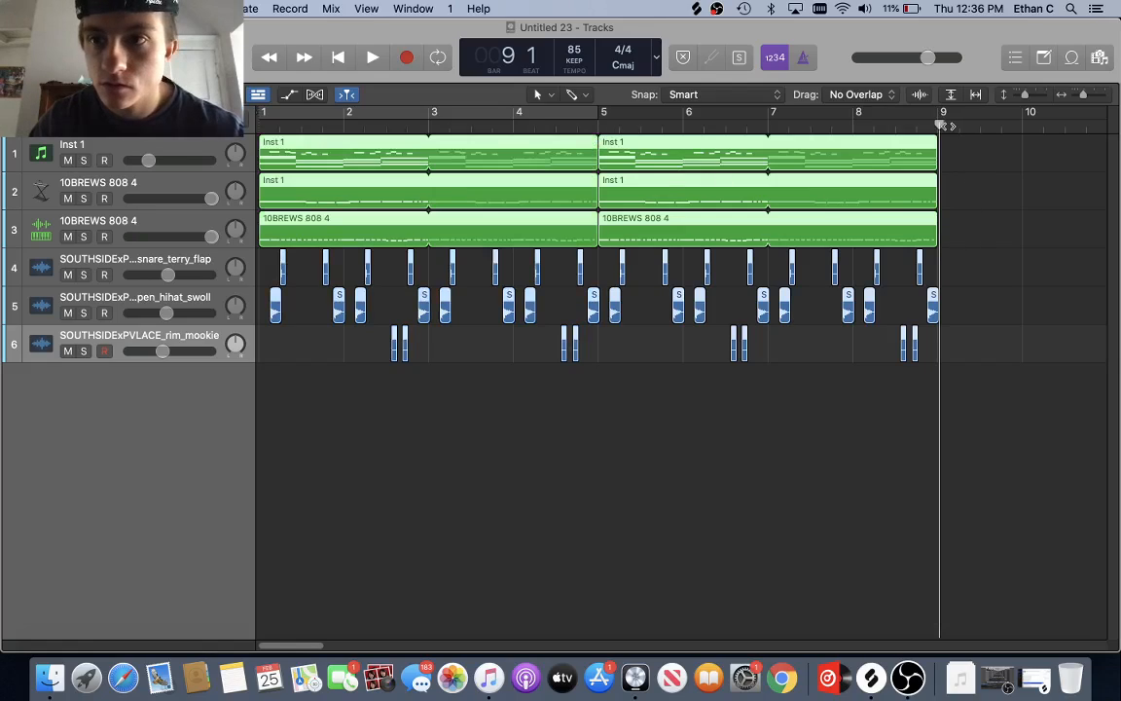
- Paste the copied four-bar block at bars 9 and 13, and return the playhead to bar 1
{"action": "key", "text": "super+v"}
{"action": "key", "text": "super+v"}
{"action": "left_click", "coordinate": [869, 127]}
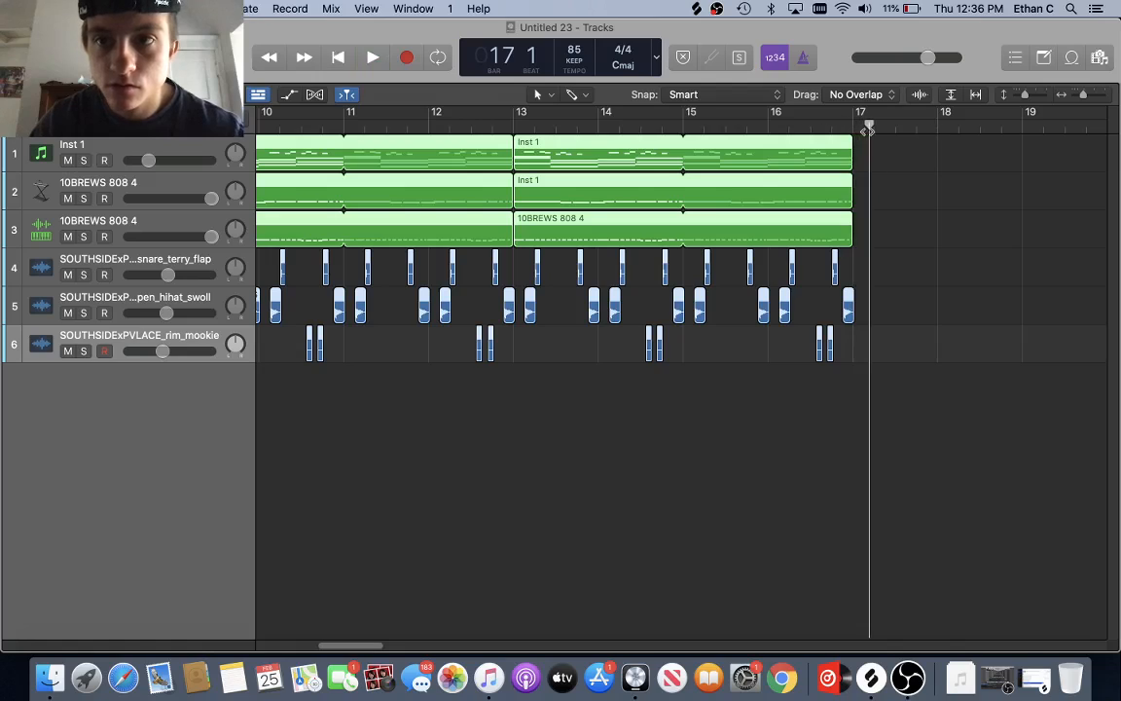
{"action": "scroll", "coordinate": [477, 142], "scroll_direction": "down", "scroll_amount": 8}
{"action": "scroll", "coordinate": [478, 142], "scroll_direction": "left", "scroll_amount": 4}
{"action": "scroll", "coordinate": [422, 183], "scroll_direction": "up", "scroll_amount": 3}
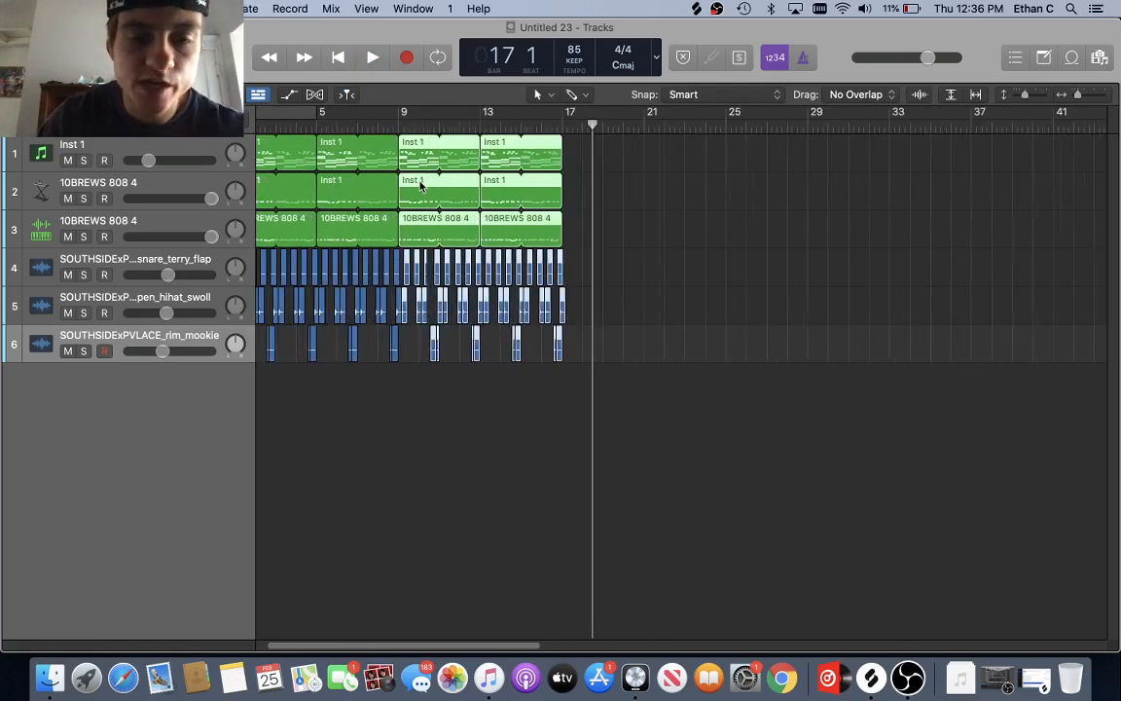
{"action": "scroll", "coordinate": [409, 185], "scroll_direction": "left", "scroll_amount": 3}
{"action": "left_click", "coordinate": [265, 129]}
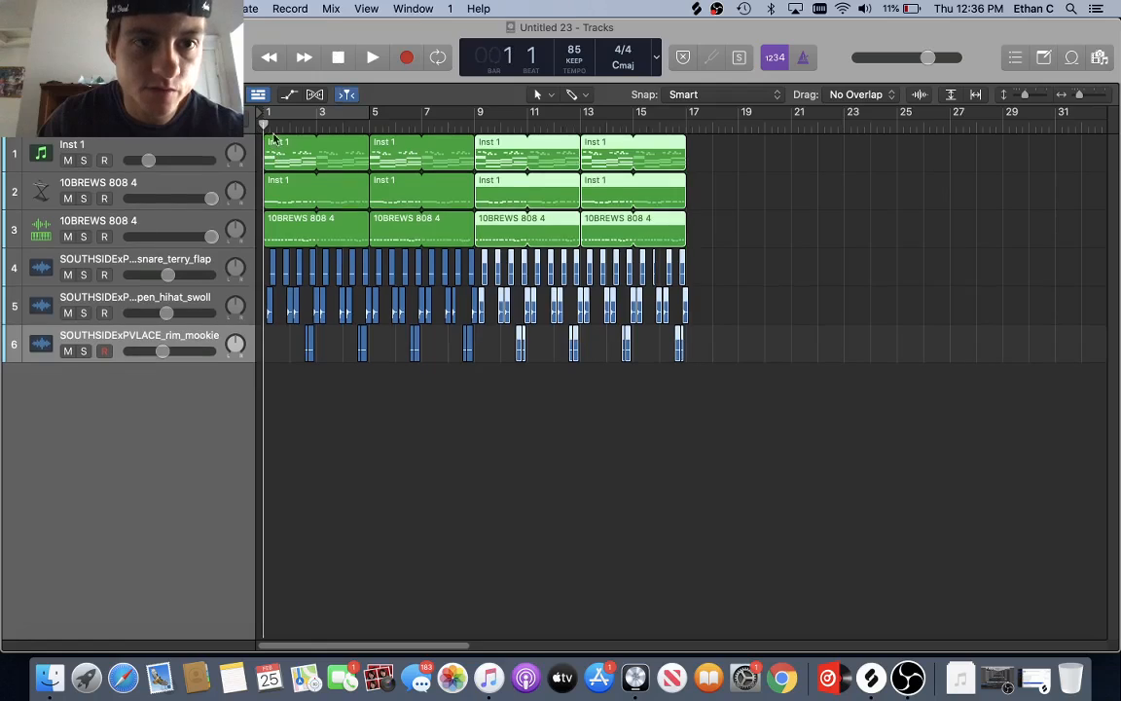
{"action": "scroll", "coordinate": [361, 159], "scroll_direction": "up", "scroll_amount": 2}
{"action": "scroll", "coordinate": [361, 159], "scroll_direction": "up", "scroll_amount": 3}
{"action": "scroll", "coordinate": [359, 162], "scroll_direction": "left", "scroll_amount": 4}
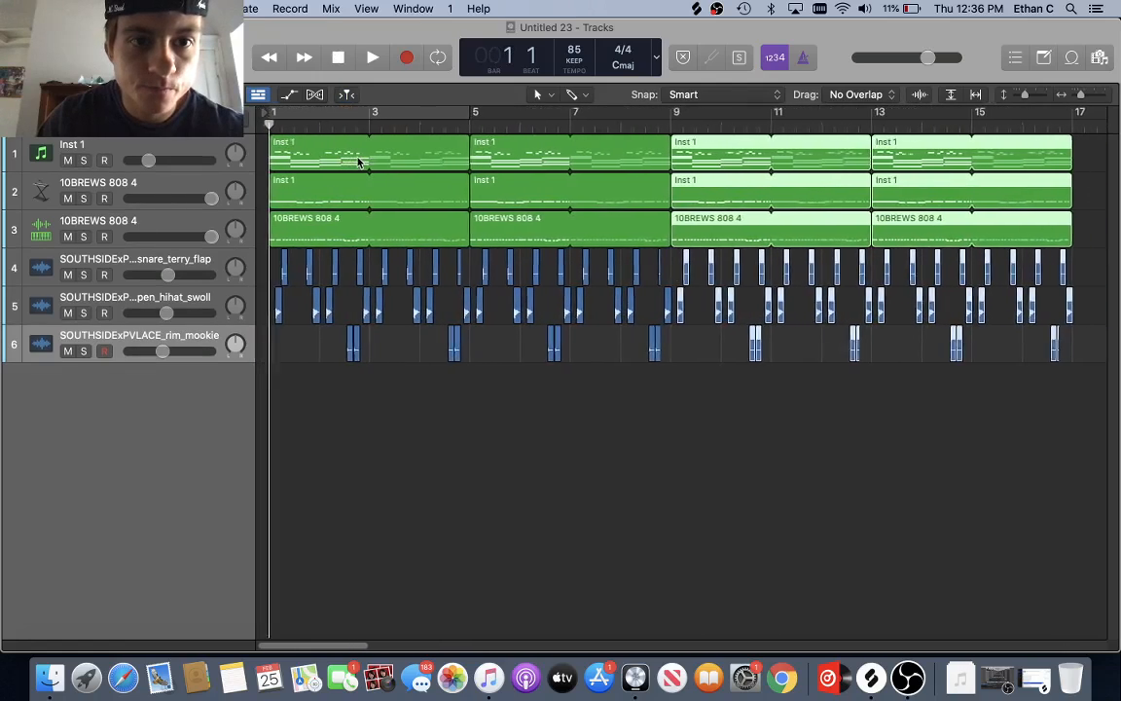
- Select the Inst 1 track and create a new track with duplicate settings directly below it
{"action": "left_click", "coordinate": [187, 144]}
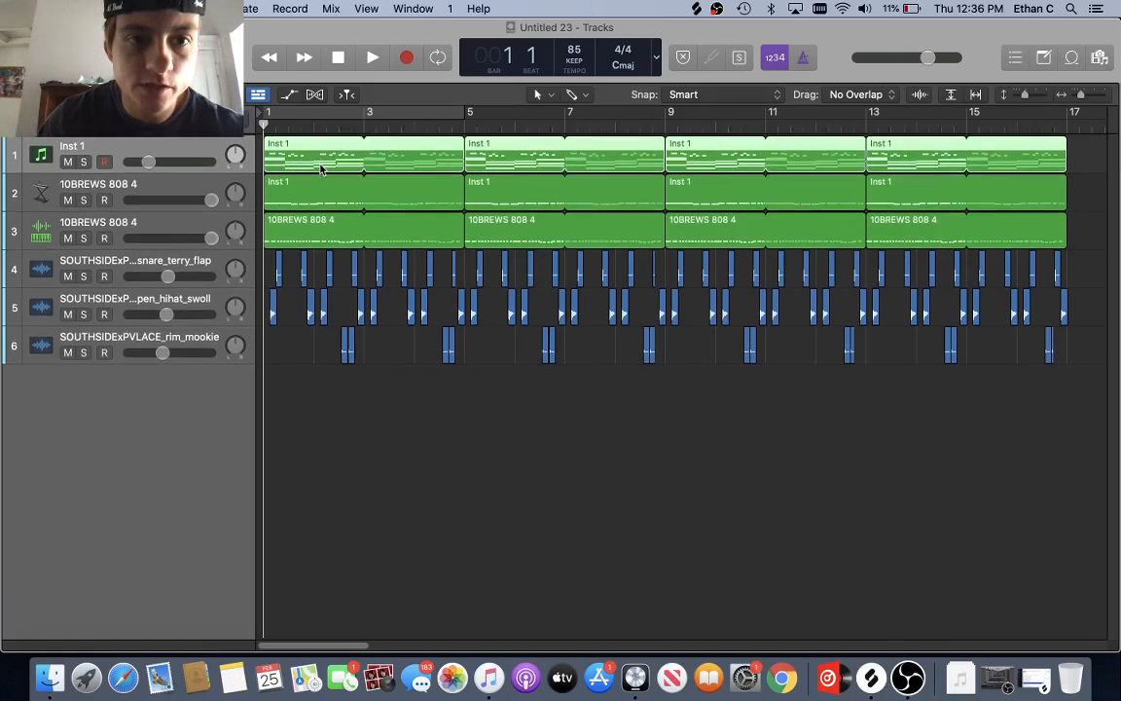
{"action": "key", "text": "super+Right"}
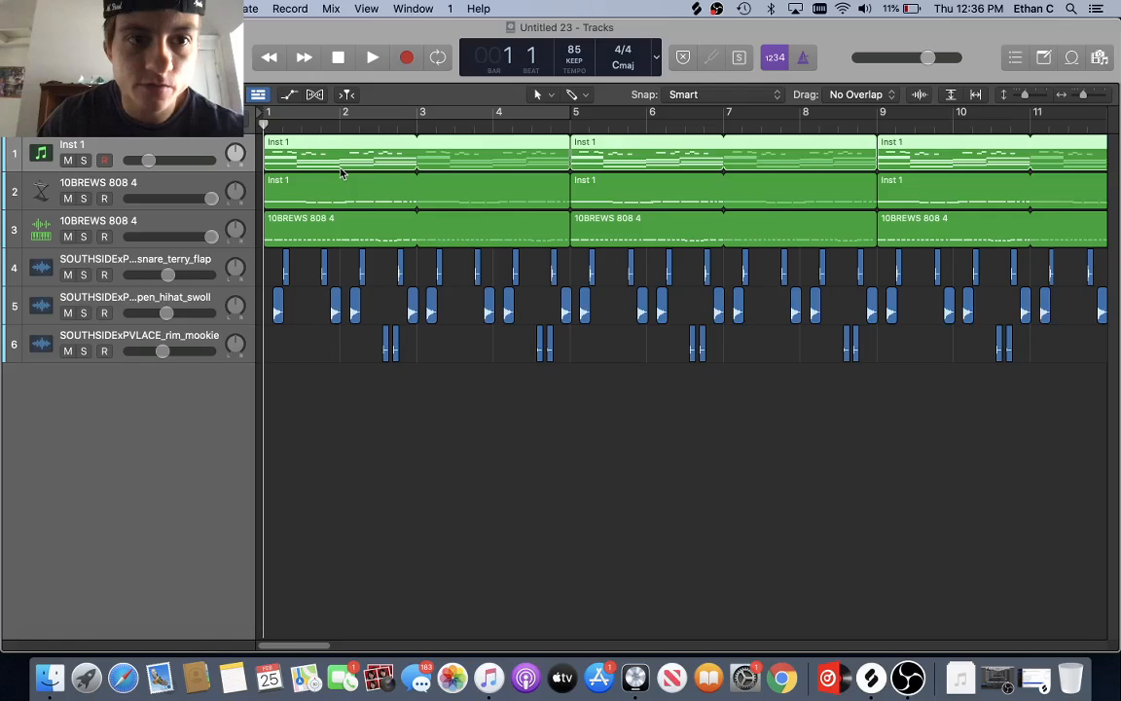
{"action": "key", "text": "super+Left"}
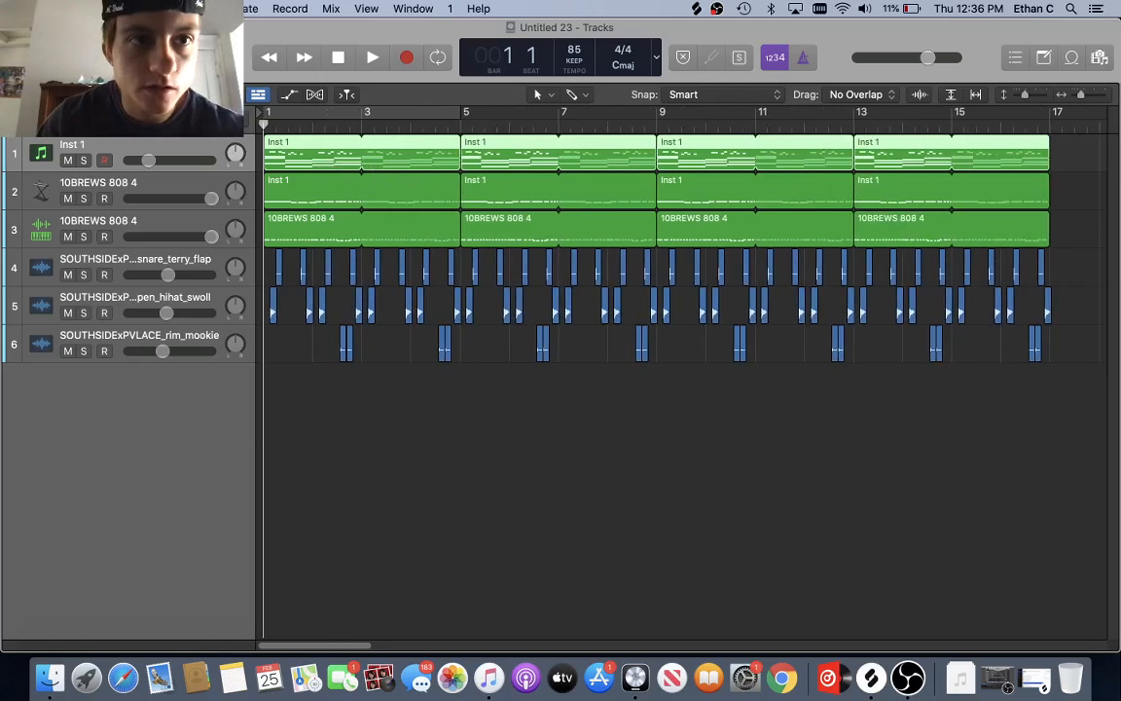
{"action": "left_click", "coordinate": [187, 8]}
{"action": "mouse_move", "coordinate": [306, 104]}
{"action": "left_click", "coordinate": [453, 99]}
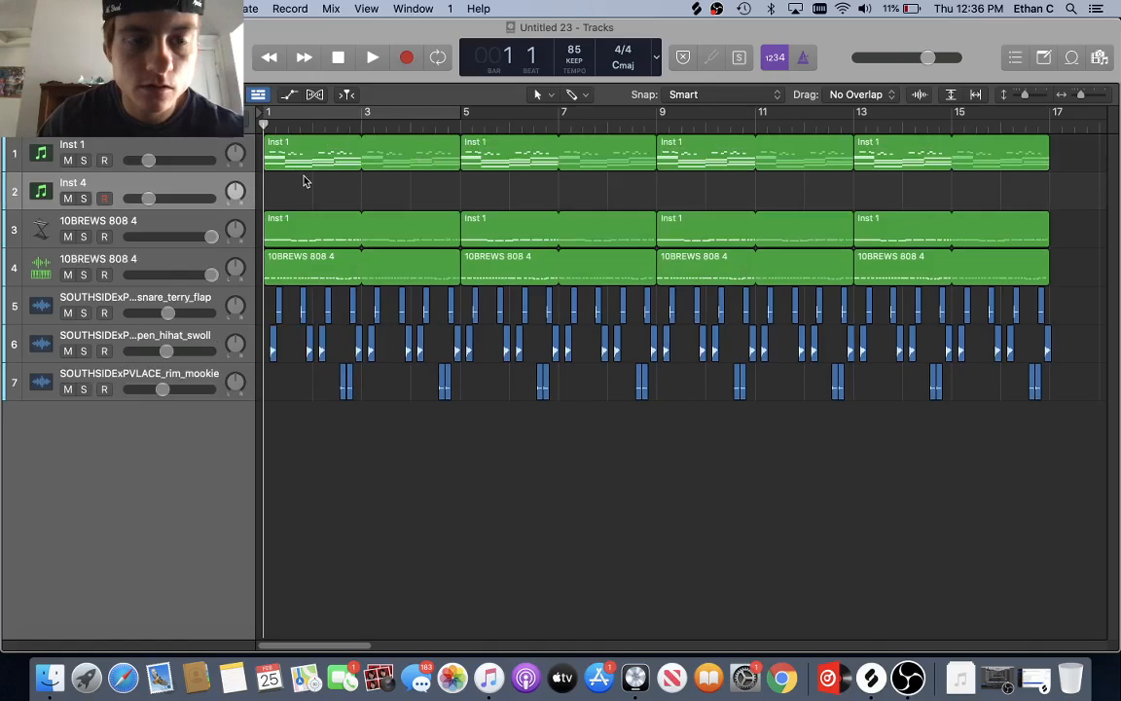
- Copy the first four-bar Inst 1 region onto the Inst 4 track at bar 1 and play it briefly
{"action": "left_click", "coordinate": [308, 157]}
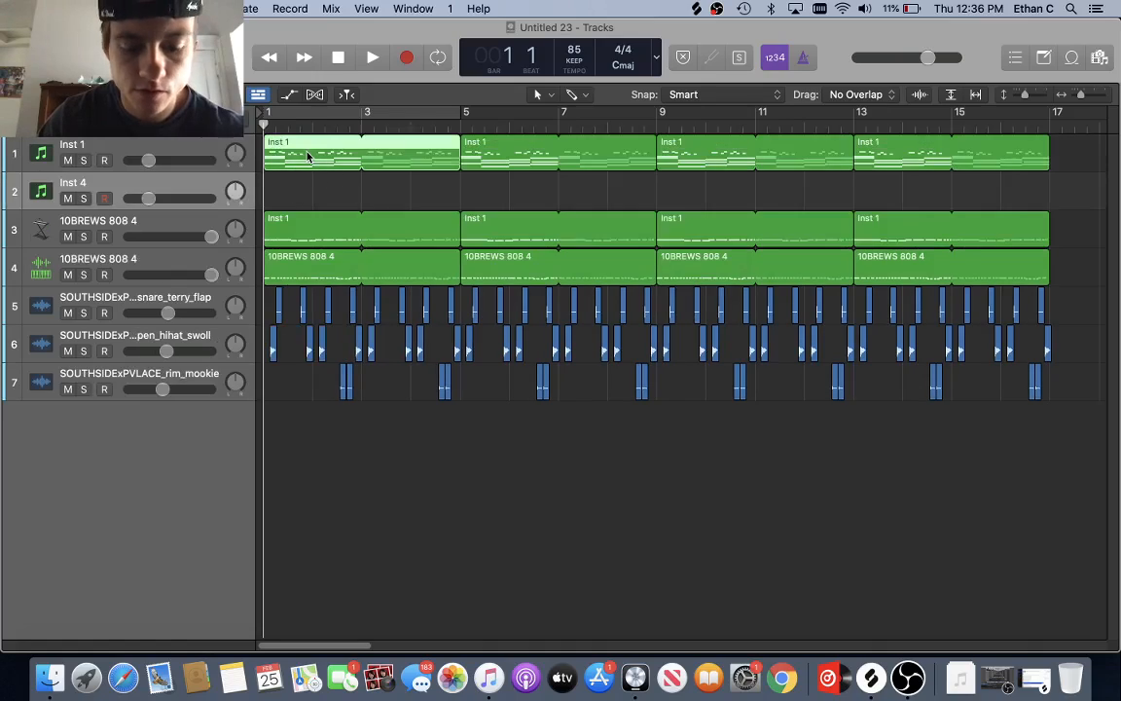
{"action": "key", "text": "super+v"}
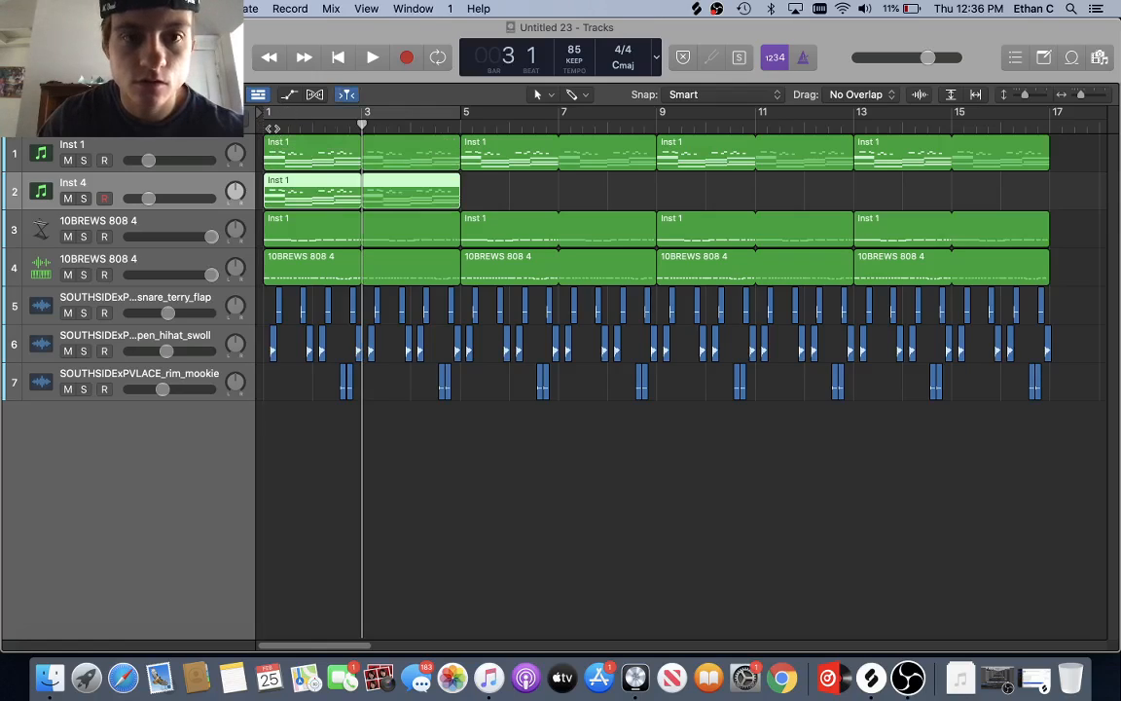
{"action": "key", "text": "space"}
{"action": "key", "text": "space"}
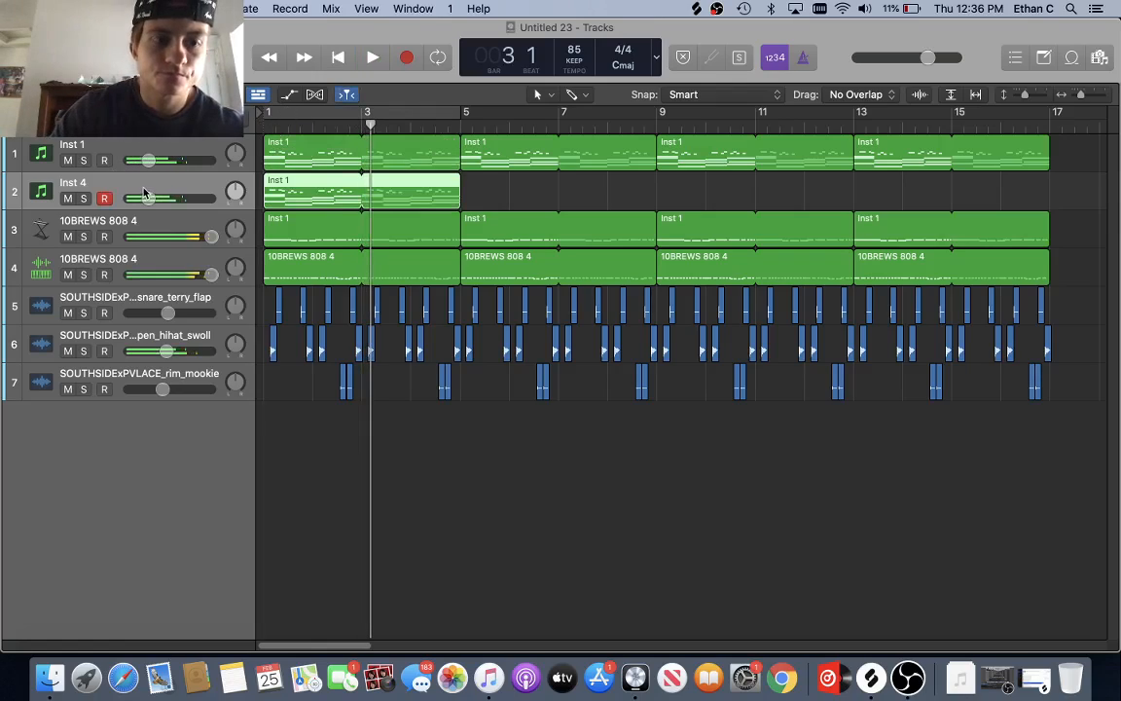
- Open Nexus 2 on the Inst 4 channel in the mixer and load WW Wind Ensemble from the XP ROM Extension category
{"action": "key", "text": "x"}
{"action": "left_click", "coordinate": [151, 275]}
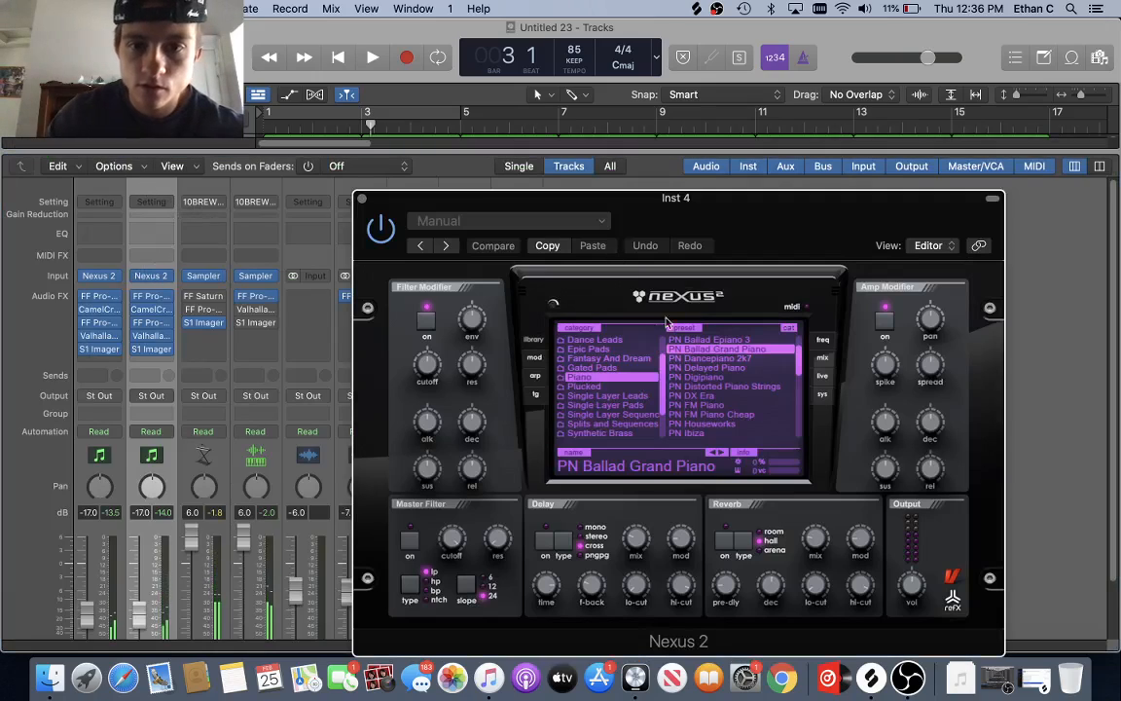
{"action": "left_click_drag", "start_coordinate": [759, 260], "coordinate": [606, 192]}
{"action": "scroll", "coordinate": [448, 370], "scroll_direction": "down", "scroll_amount": 5}
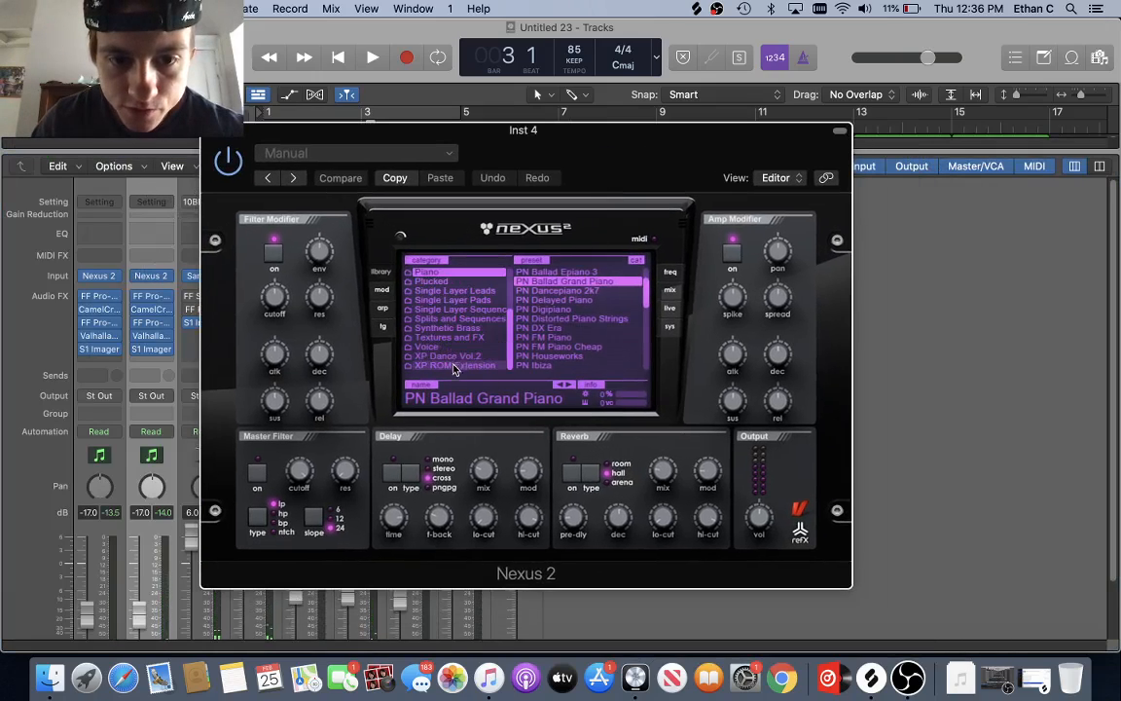
{"action": "left_click", "coordinate": [448, 367]}
{"action": "scroll", "coordinate": [574, 360], "scroll_direction": "down", "scroll_amount": 10}
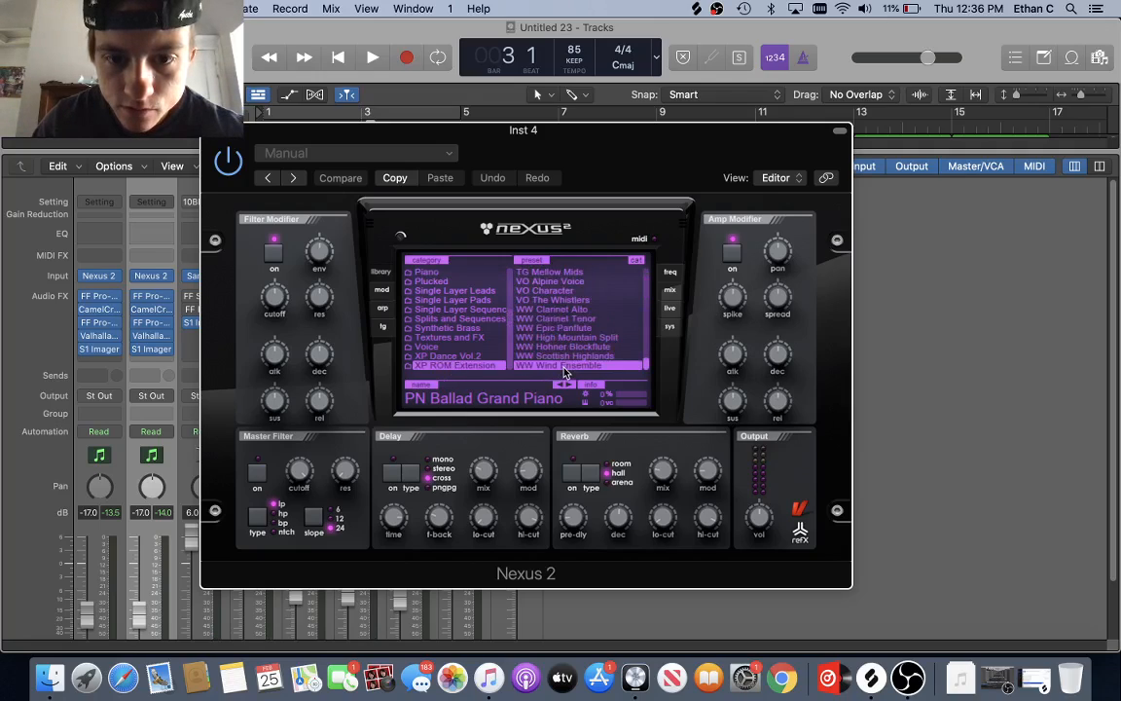
{"action": "left_click", "coordinate": [565, 367]}
- Loop bars 1 to 4, audition WW Scottish Highlands and WW Hohner Blockflute, and settle on WW High Mountain Split for Inst 4
{"action": "key", "text": "space"}
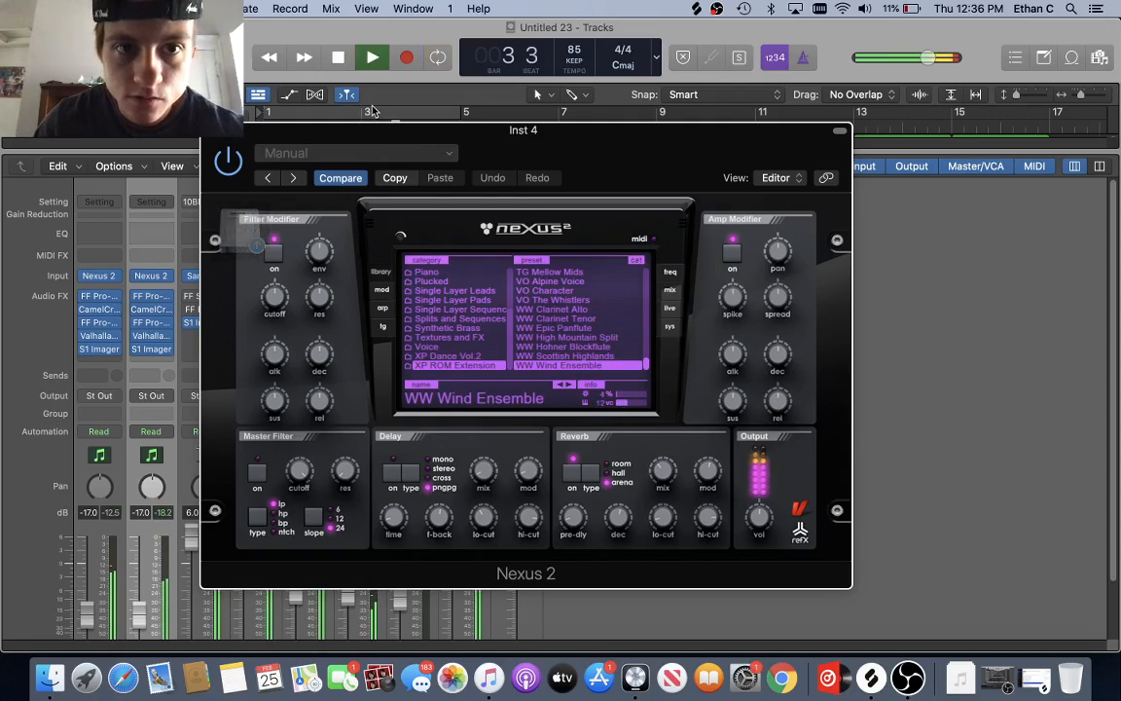
{"action": "left_click", "coordinate": [373, 110]}
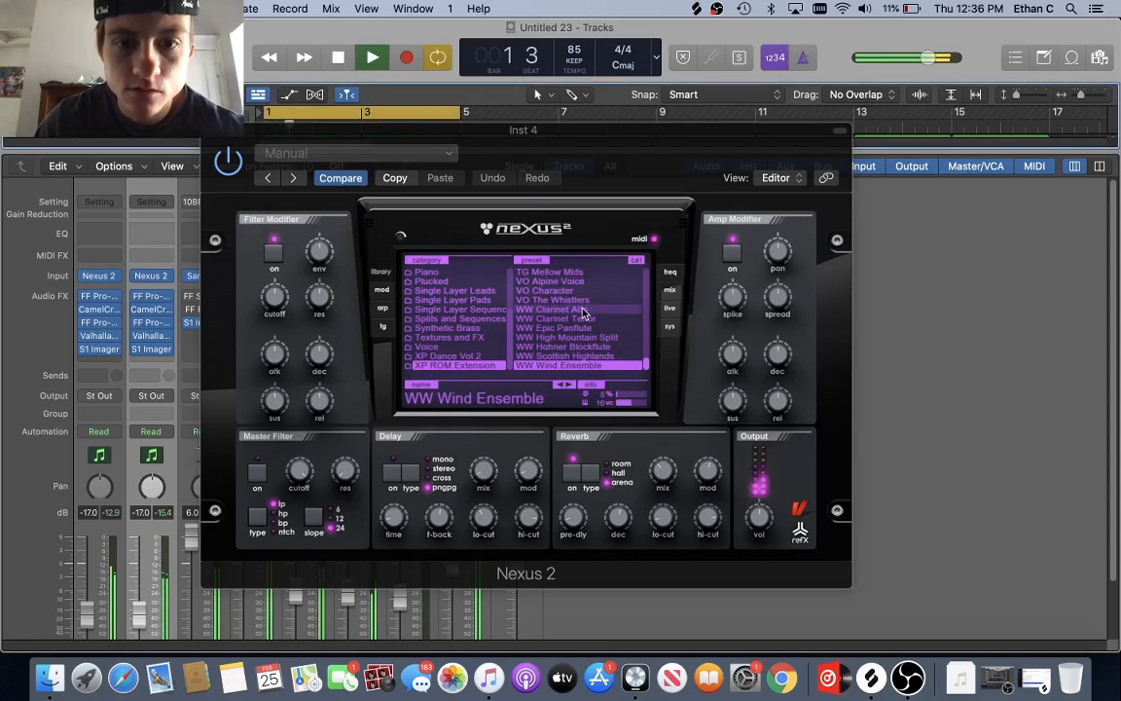
{"action": "left_click", "coordinate": [569, 358]}
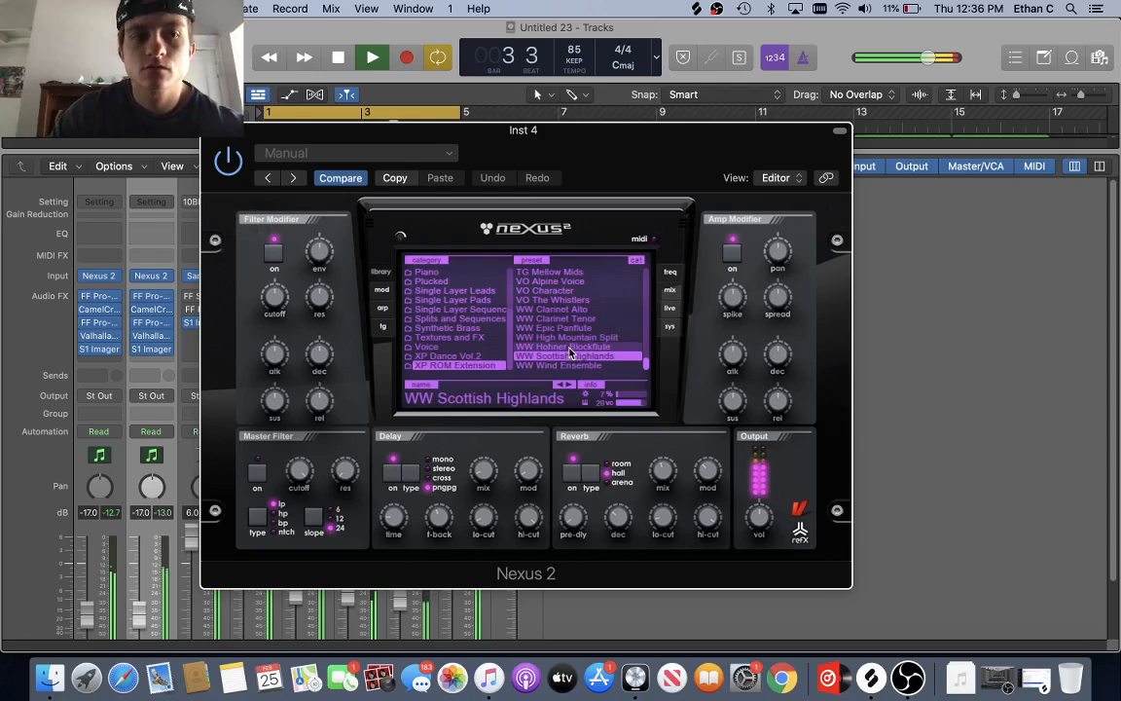
{"action": "left_click", "coordinate": [571, 349]}
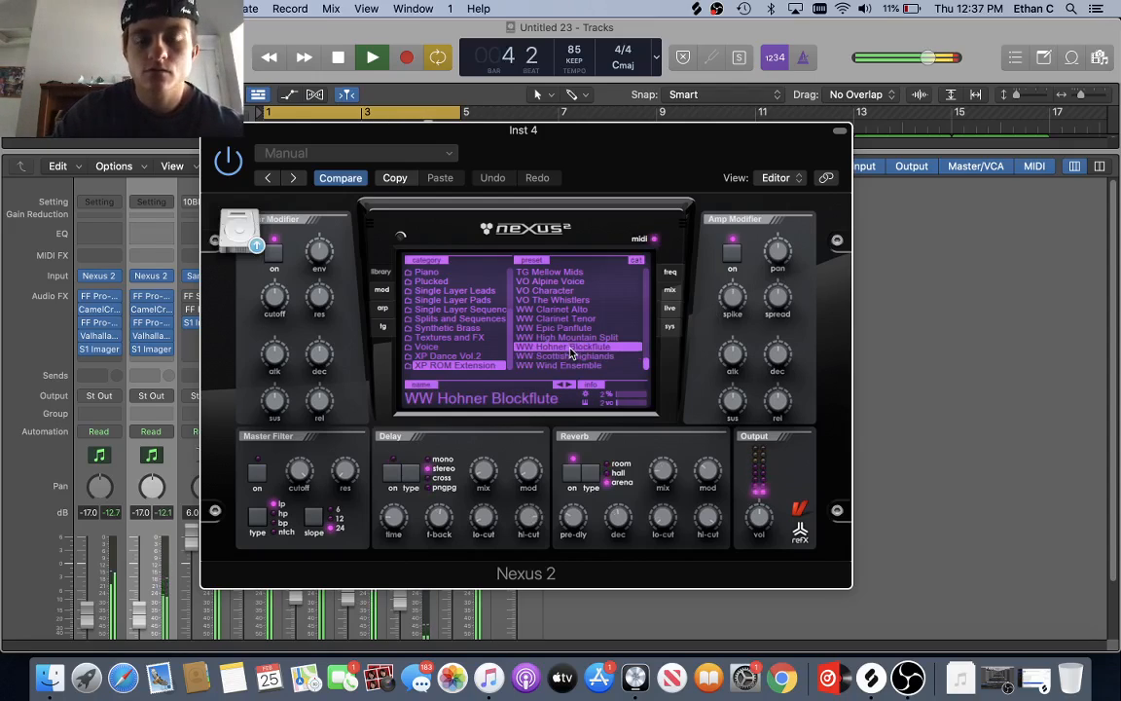
{"action": "left_click", "coordinate": [576, 341]}
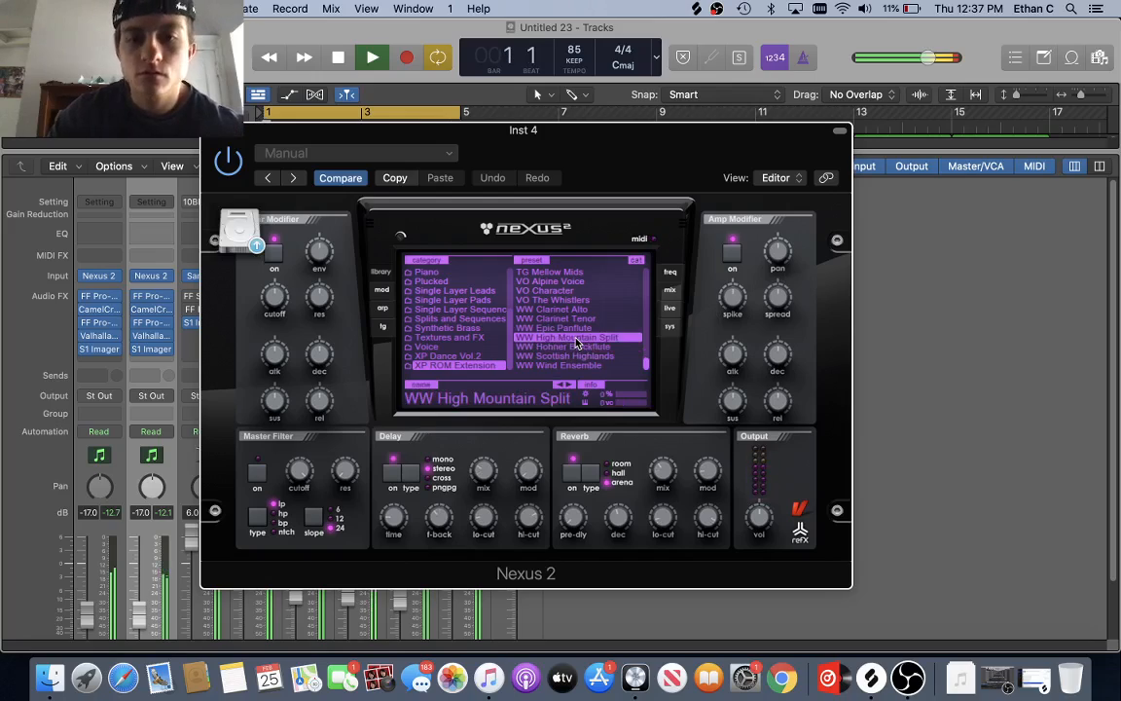
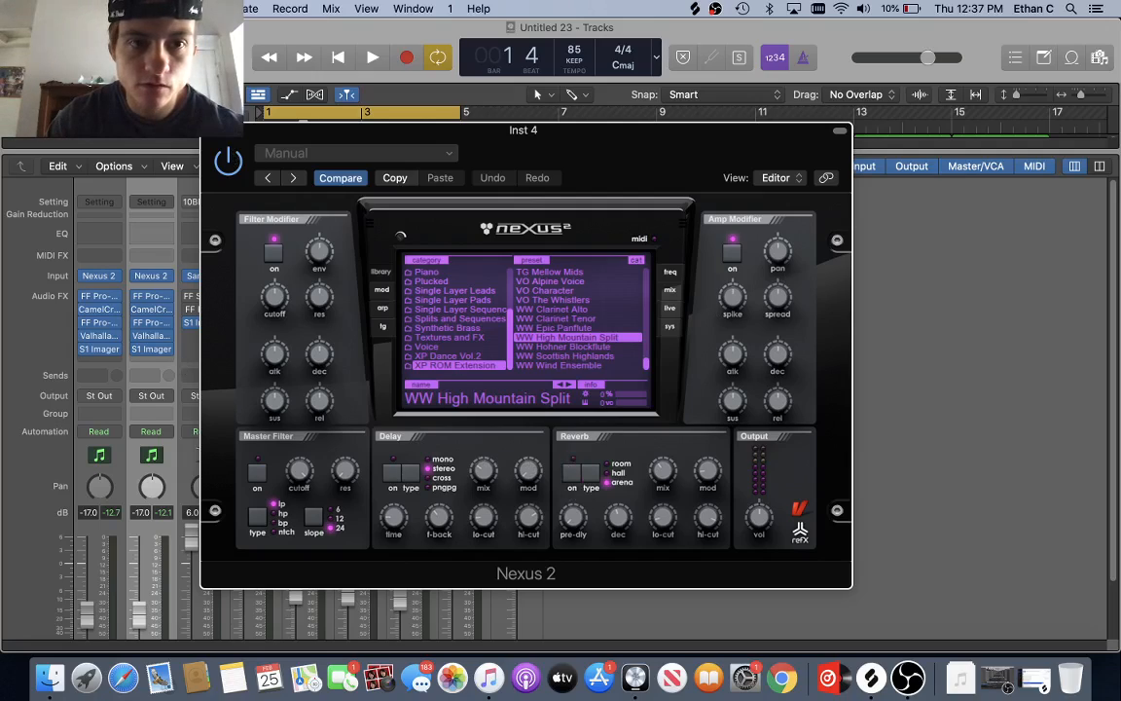
{"action": "left_click", "coordinate": [208, 131]}
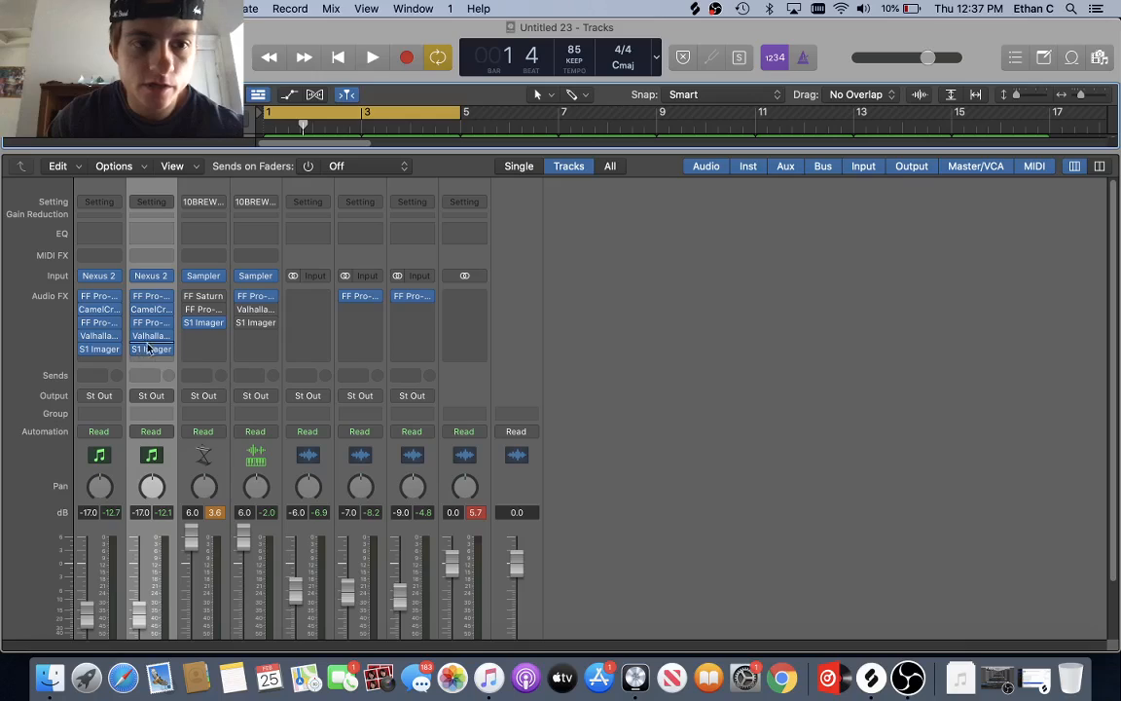
{"action": "key", "text": "x"}
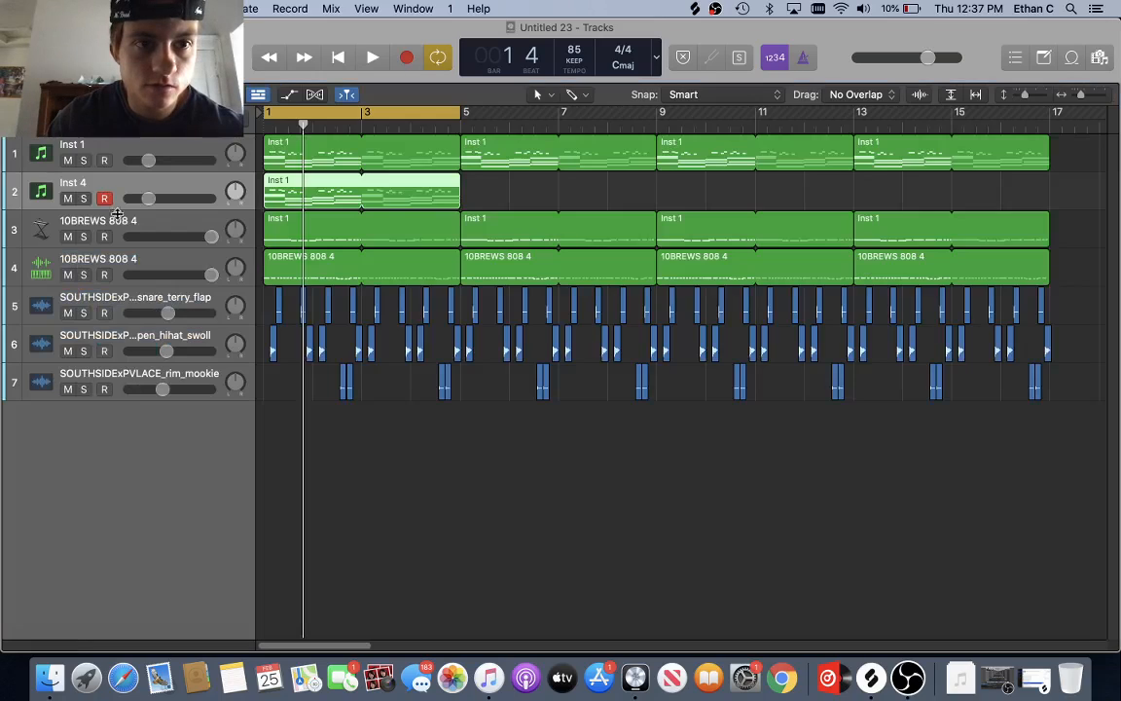
- Solo the Inst 4 track, play it, and open its four-bar region in the Piano Roll
{"action": "left_click", "coordinate": [83, 198]}
{"action": "key", "text": "space"}
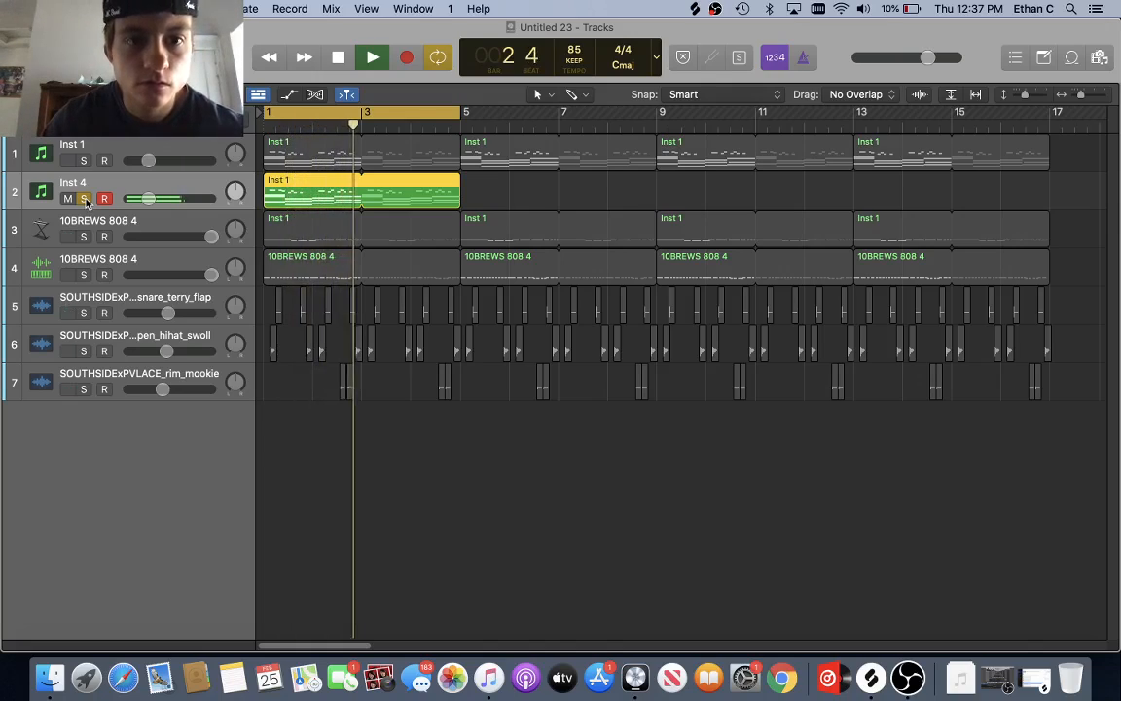
{"action": "double_click", "coordinate": [294, 195]}
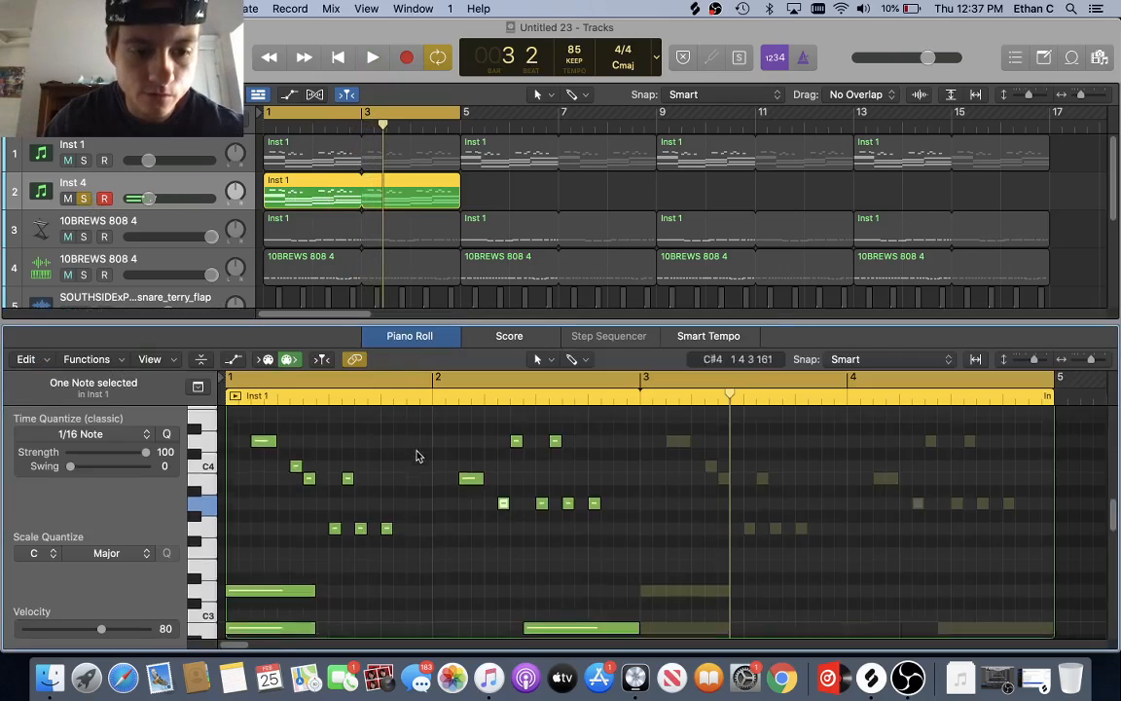
{"action": "scroll", "coordinate": [420, 452], "scroll_direction": "up", "scroll_amount": 2}
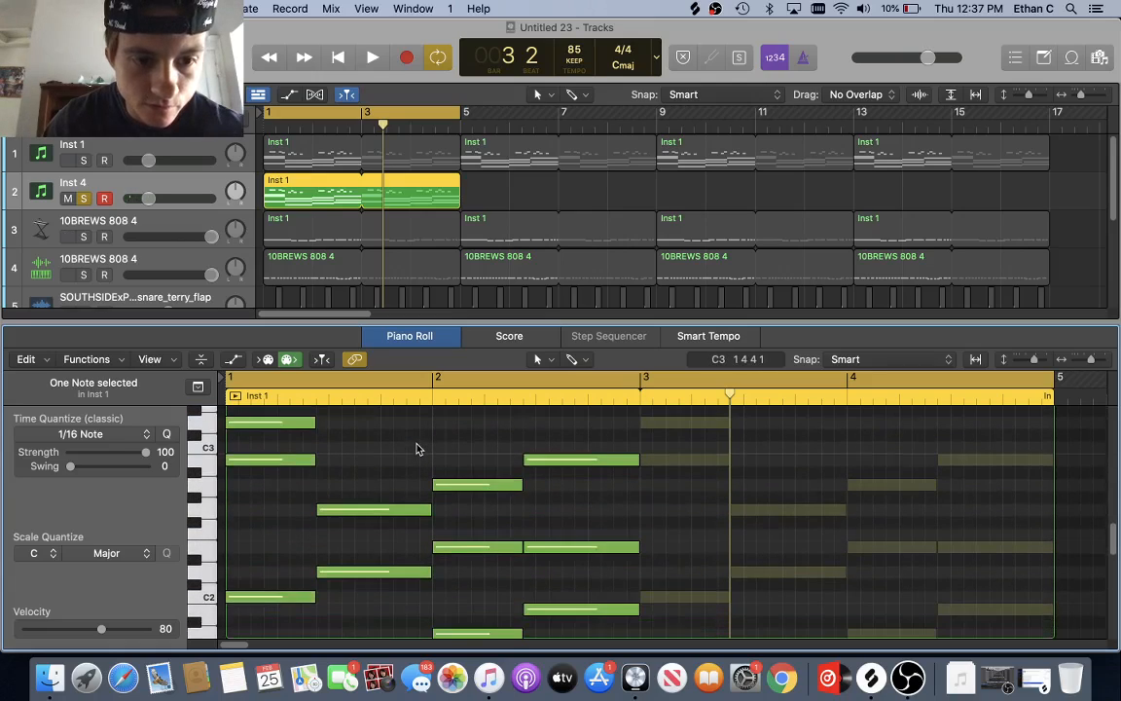
- Play the soloed Inst 4 region in short passes while examining its chord and melody notes in the Piano Roll
{"action": "key", "text": "space"}
{"action": "key", "text": "space"}
{"action": "key", "text": "space"}
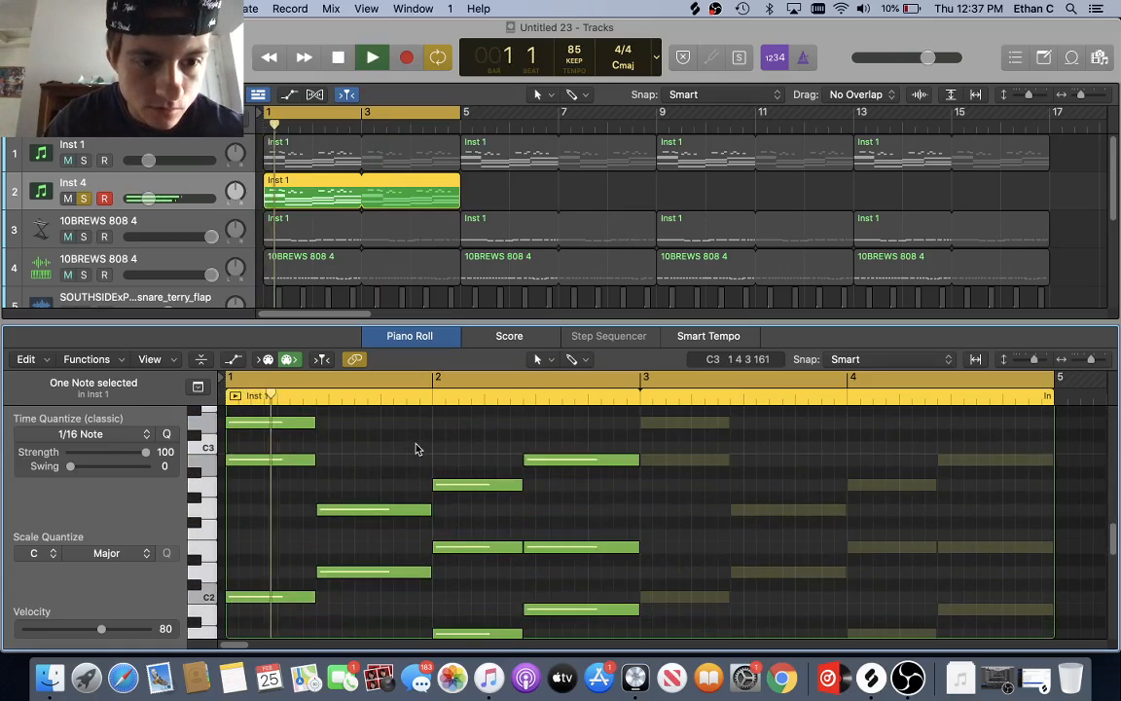
{"action": "key", "text": "space"}
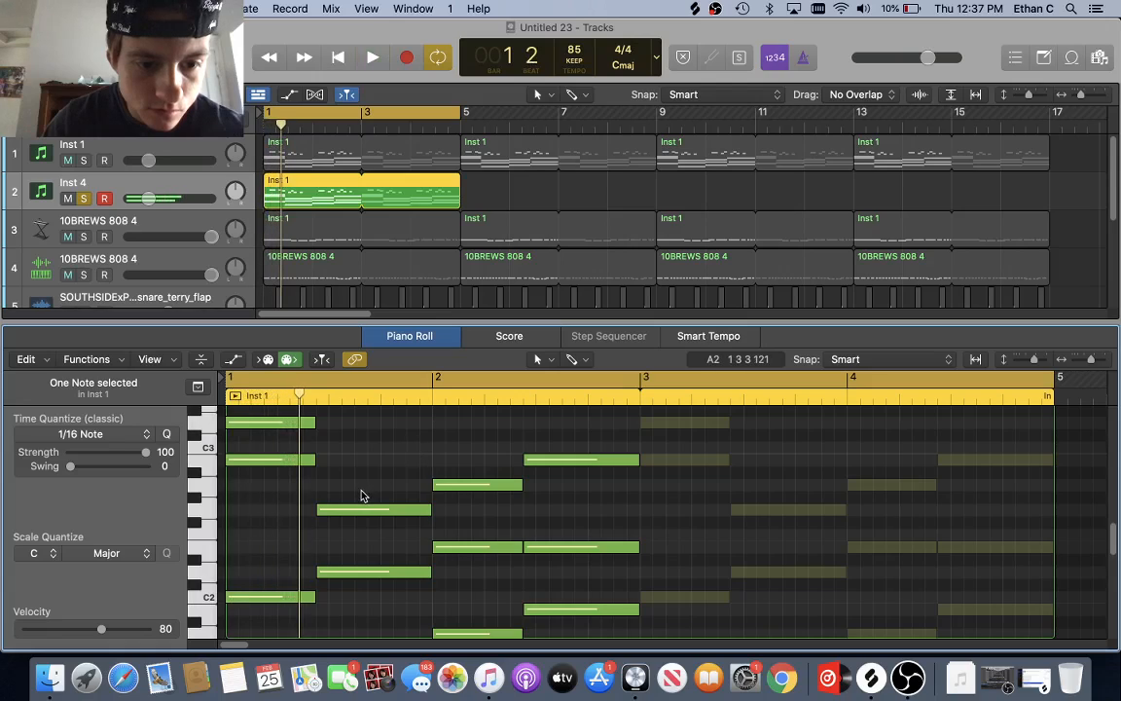
{"action": "scroll", "coordinate": [361, 496], "scroll_direction": "up", "scroll_amount": 3}
{"action": "scroll", "coordinate": [361, 496], "scroll_direction": "down", "scroll_amount": 4}
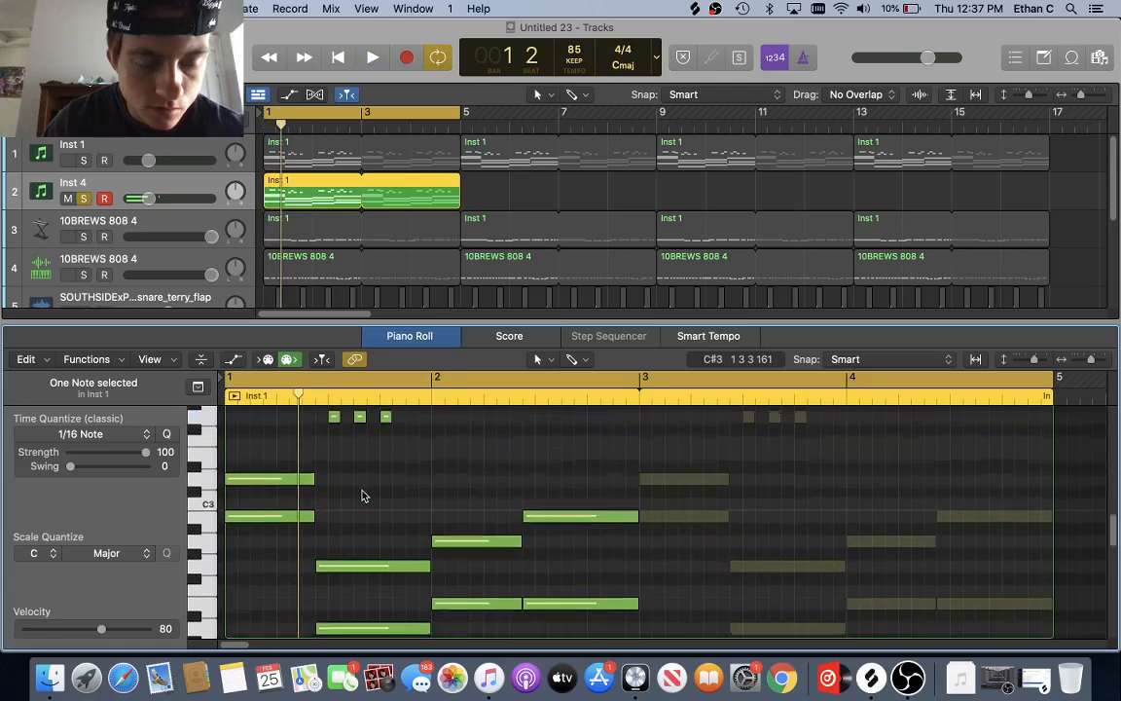
{"action": "key", "text": "space"}
{"action": "key", "text": "space"}
{"action": "scroll", "coordinate": [276, 491], "scroll_direction": "up", "scroll_amount": 2}
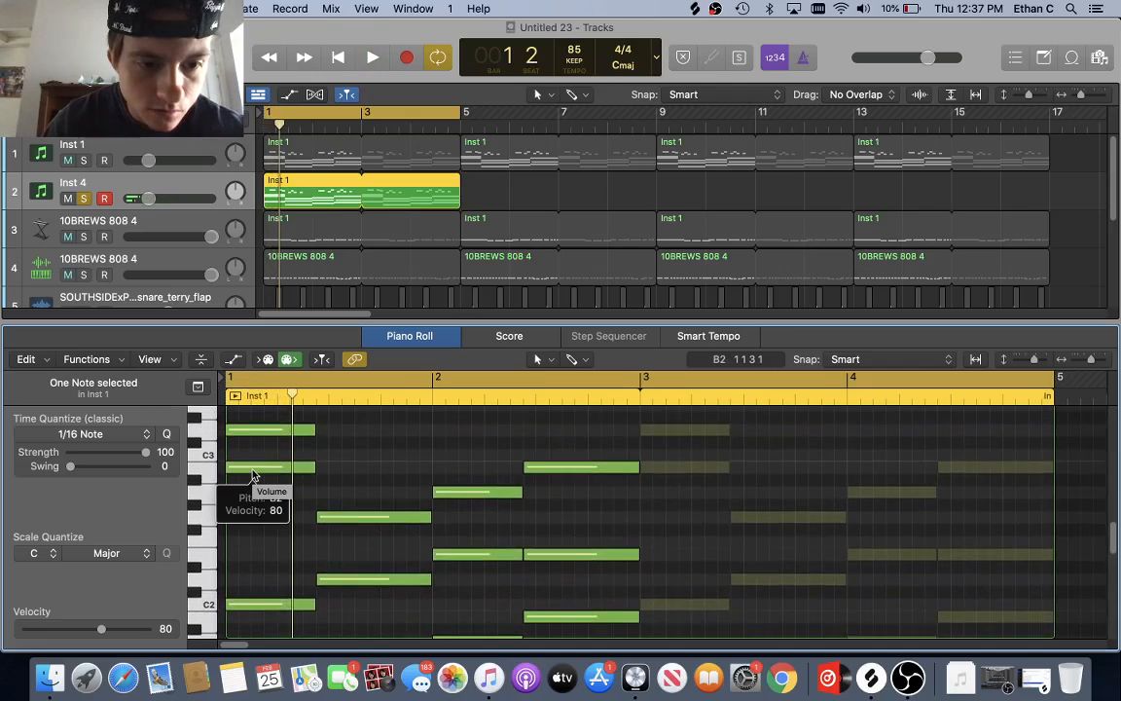
{"action": "key", "text": "space"}
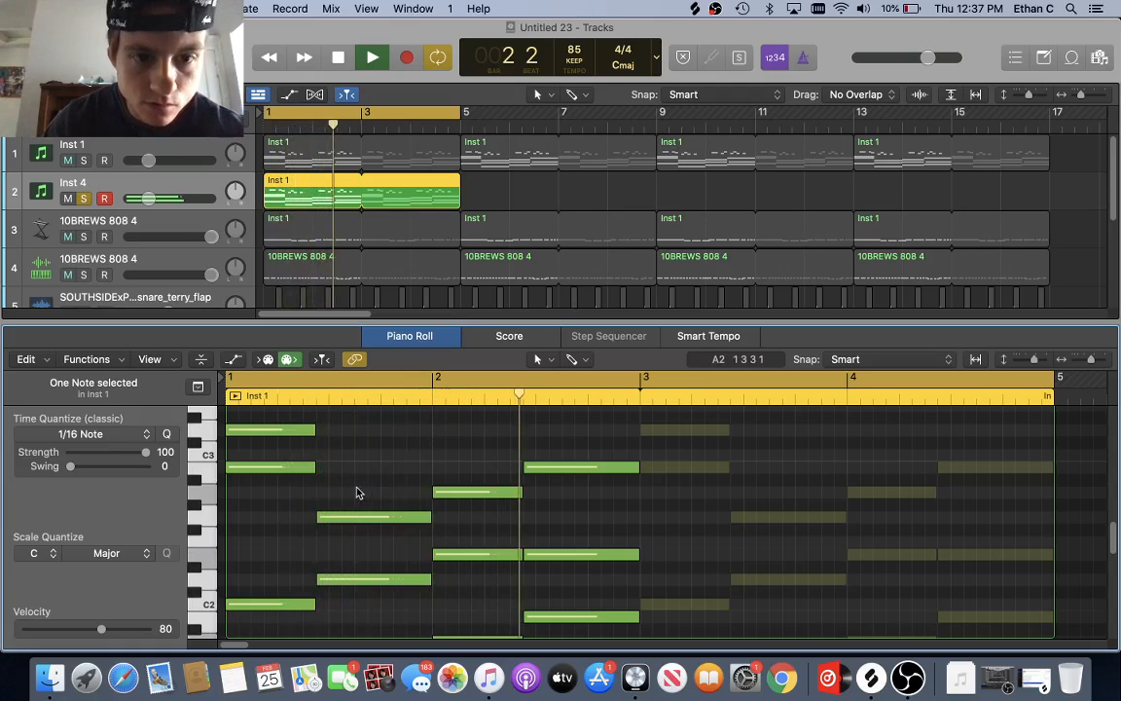
{"action": "scroll", "coordinate": [357, 494], "scroll_direction": "down", "scroll_amount": 2}
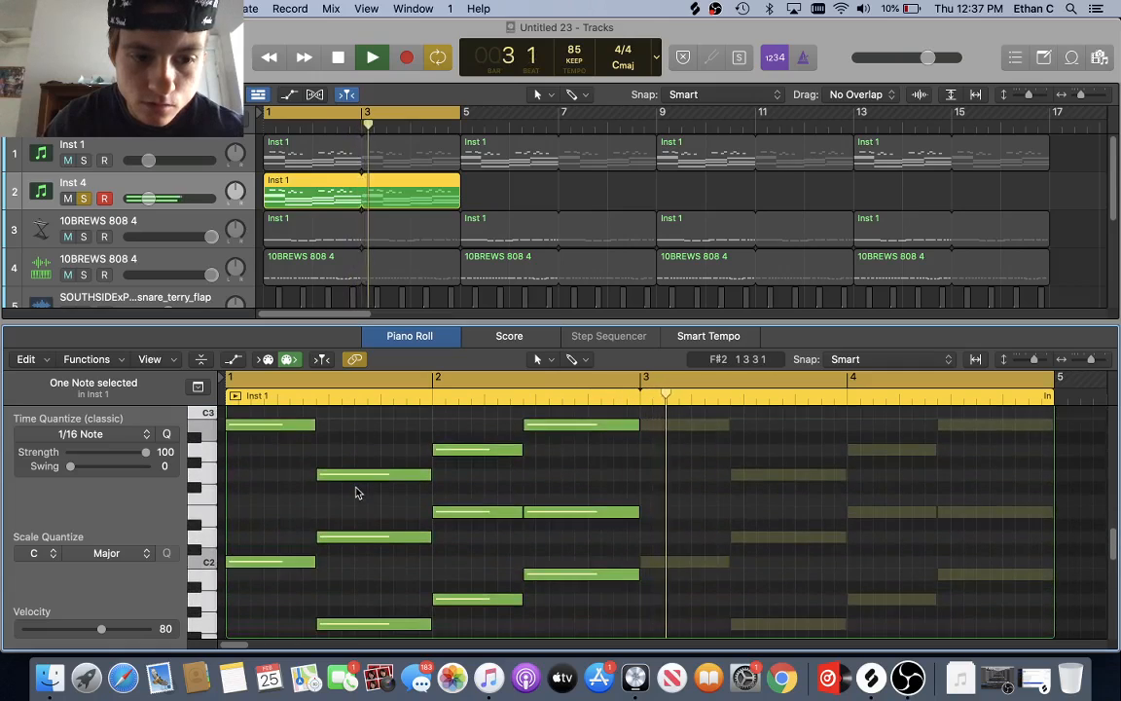
{"action": "scroll", "coordinate": [356, 494], "scroll_direction": "up", "scroll_amount": 5}
{"action": "key", "text": "space"}
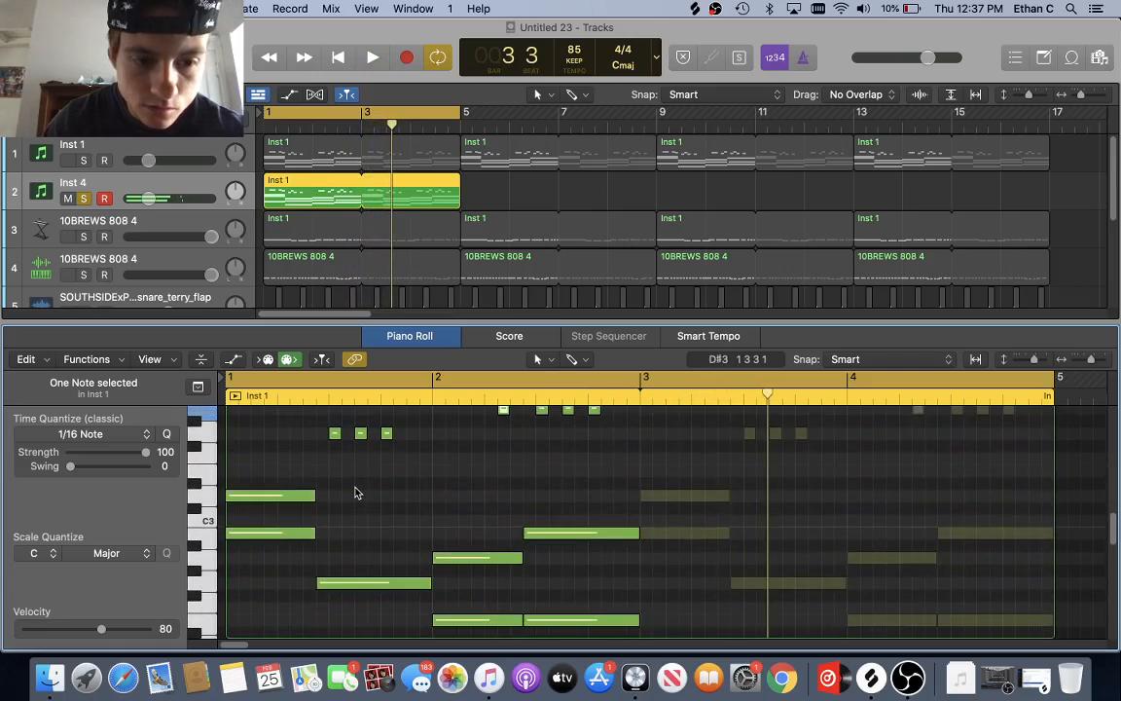
{"action": "scroll", "coordinate": [356, 493], "scroll_direction": "down", "scroll_amount": 3}
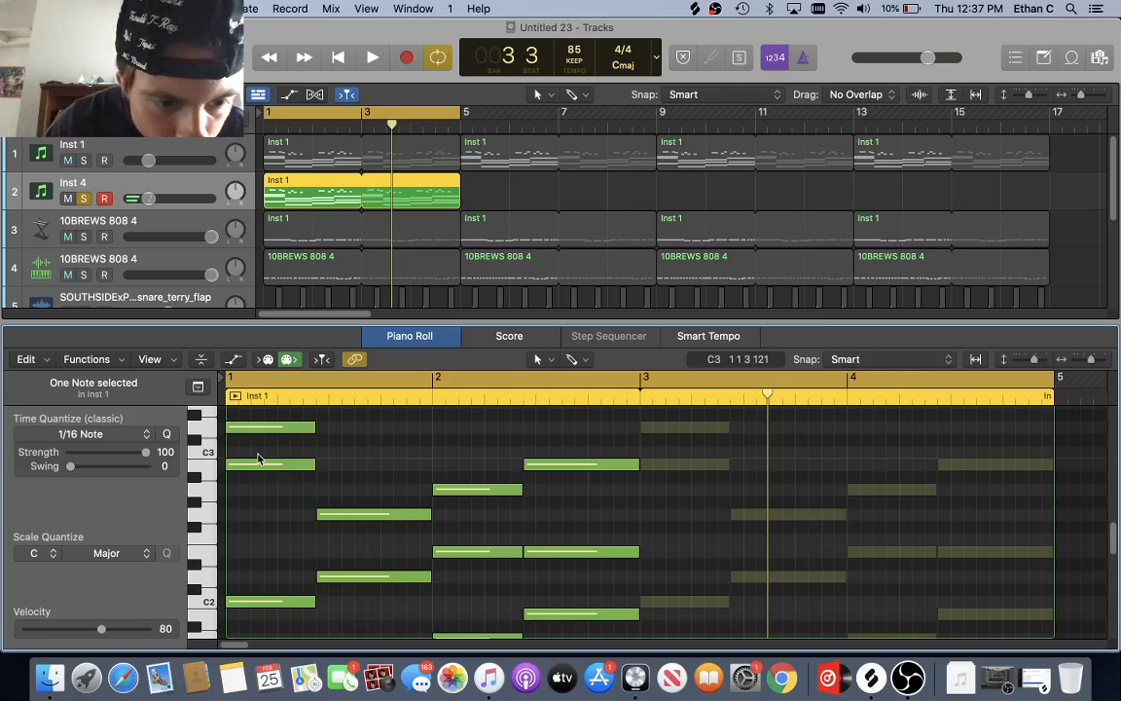
- Try the long D3 note at bar 1 an octave lower at D2, then return it to D3 and listen again
{"action": "left_click_drag", "start_coordinate": [260, 430], "coordinate": [261, 578]}
{"action": "key", "text": "space"}
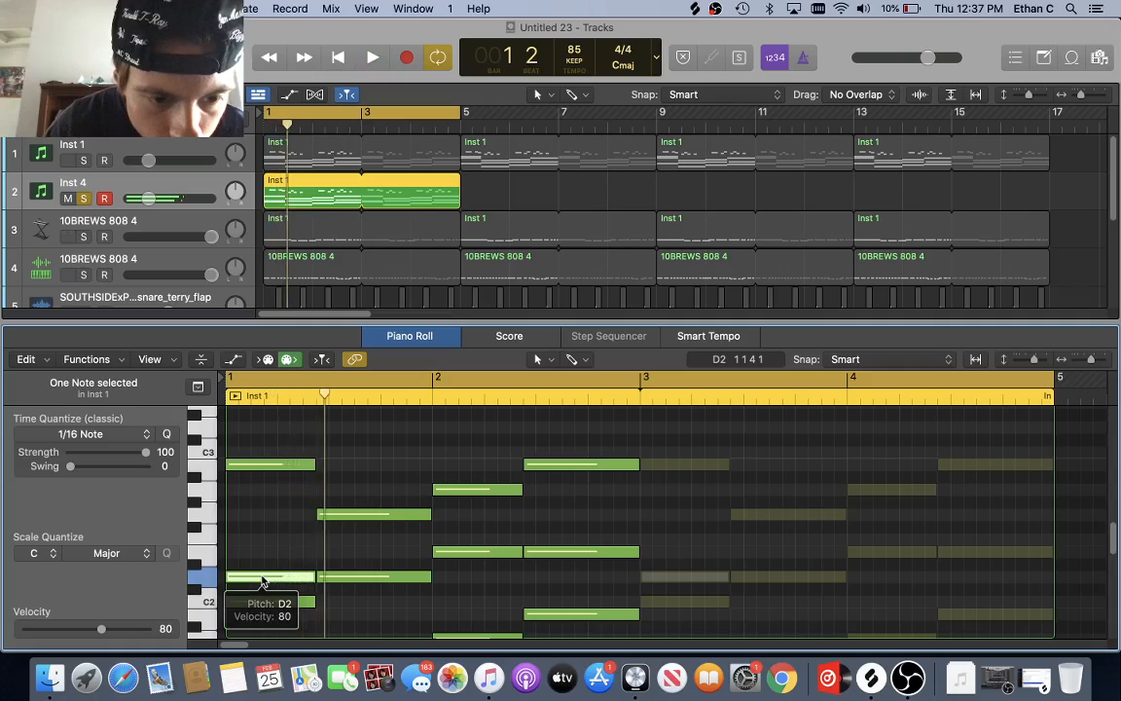
{"action": "left_click_drag", "start_coordinate": [261, 581], "coordinate": [266, 428]}
{"action": "key", "text": "space"}
{"action": "key", "text": "space"}
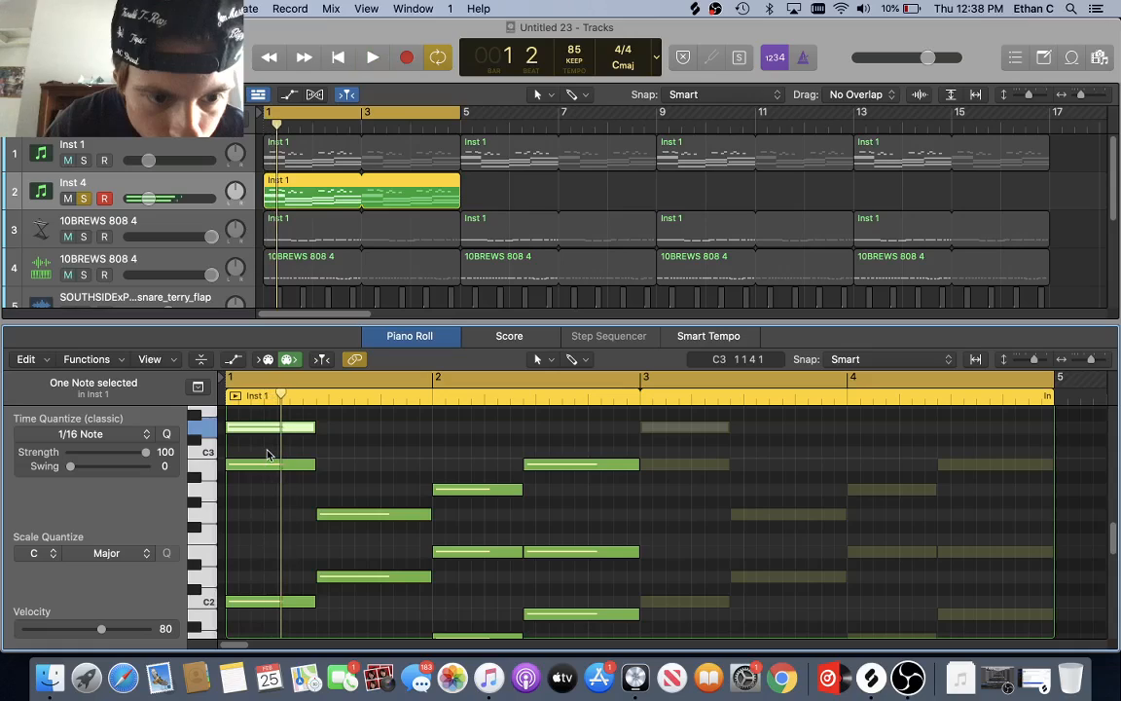
- Listen to the soloed Inst 4 from bar 1 with its CamelCrusher effect bypassed in the mixer
{"action": "key", "text": "x"}
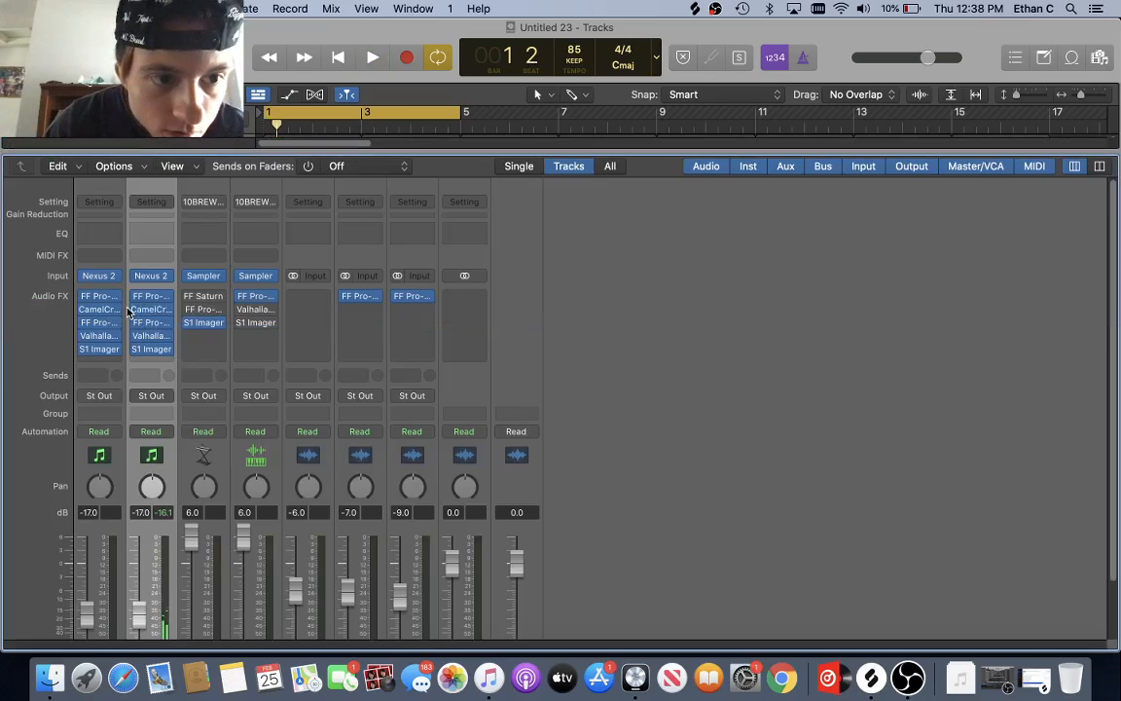
{"action": "key", "text": "space"}
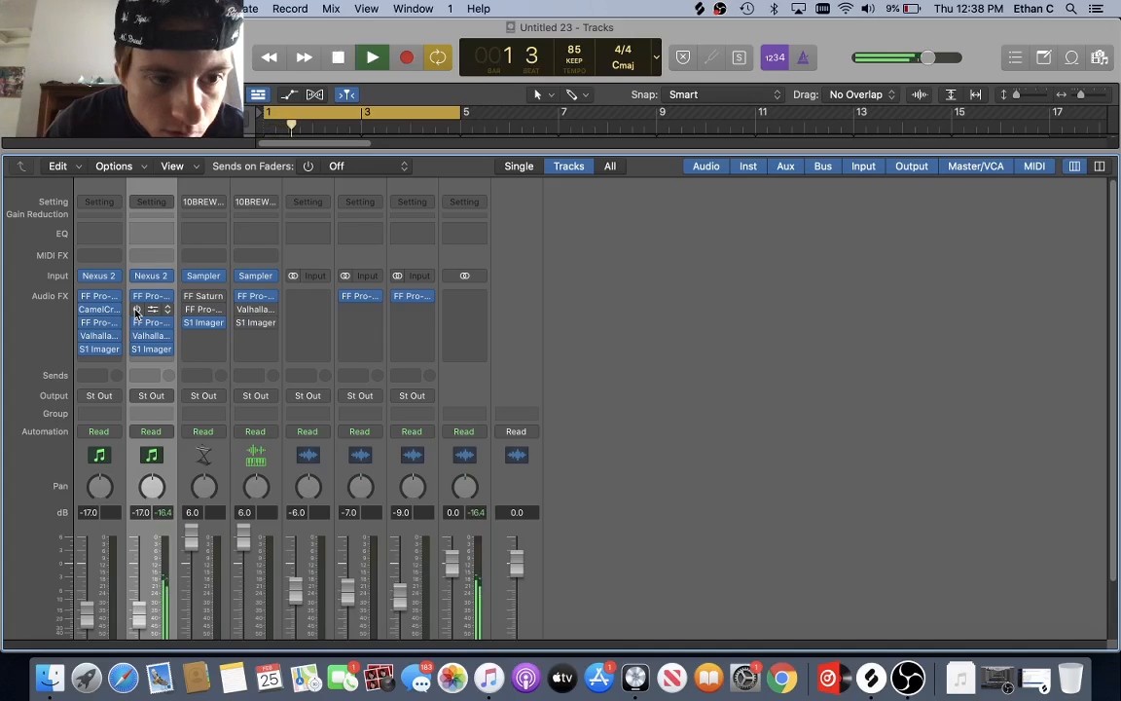
{"action": "key", "text": "Return"}
{"action": "key", "text": "space"}
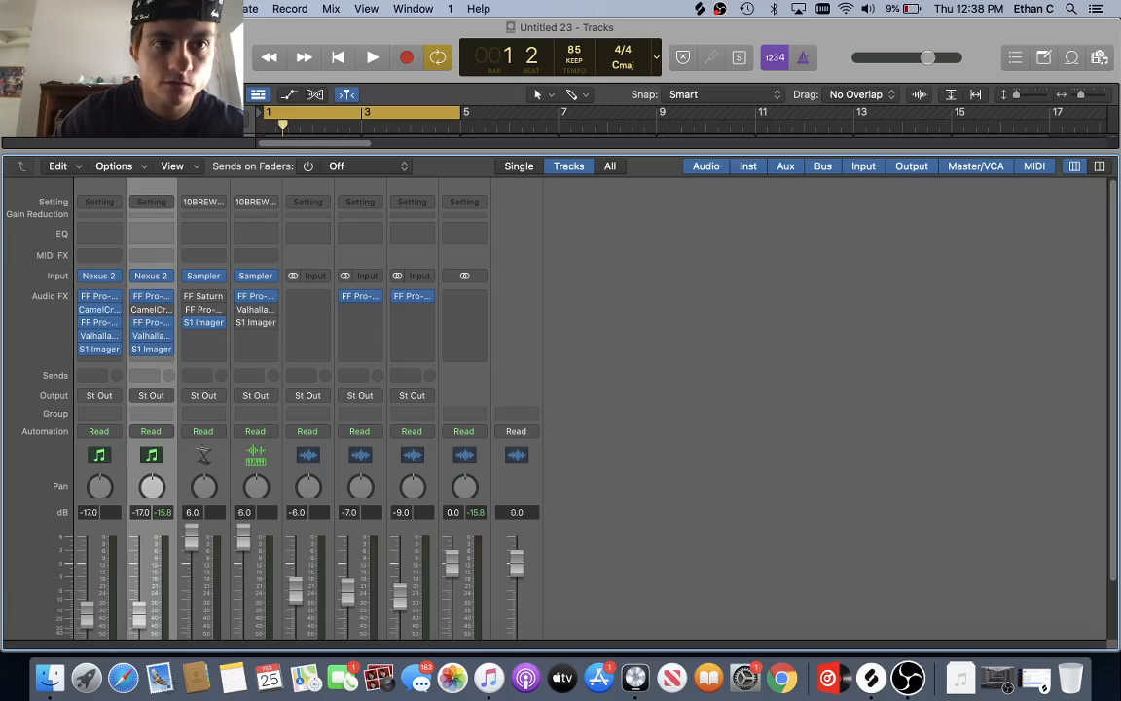
{"action": "key", "text": "x"}
- Solo Inst 1 together with Inst 4 and play both layers from bar 1
{"action": "key", "text": "space"}
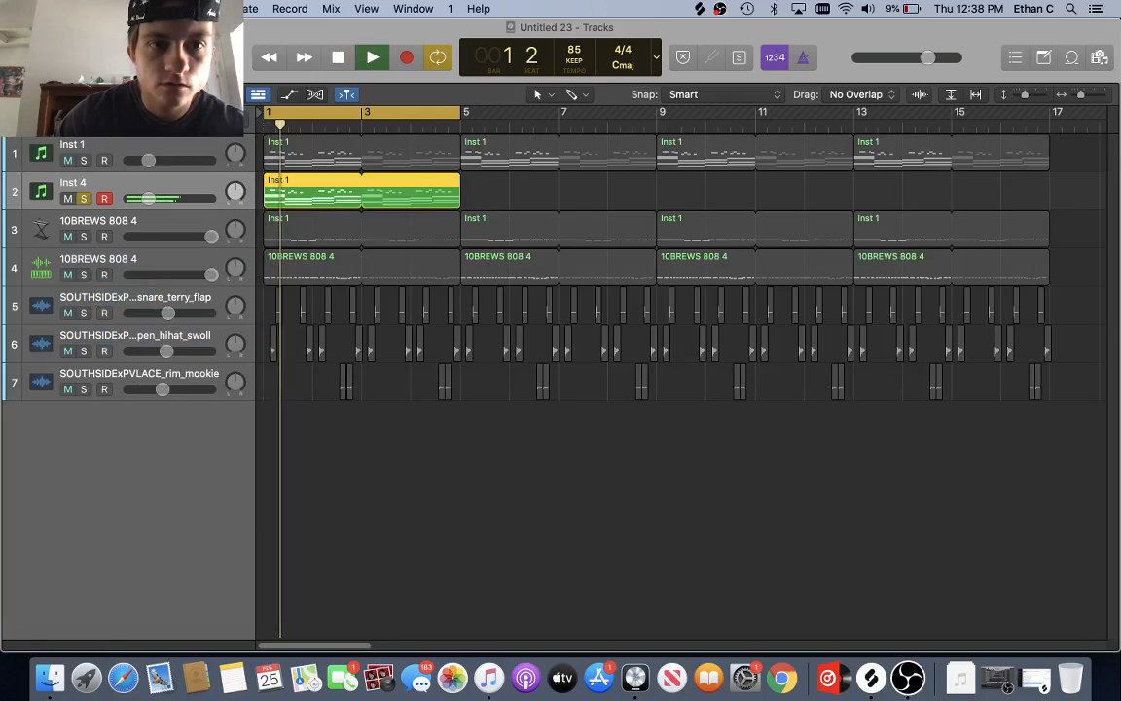
{"action": "left_click", "coordinate": [83, 159]}
{"action": "key", "text": "space"}
{"action": "key", "text": "space"}
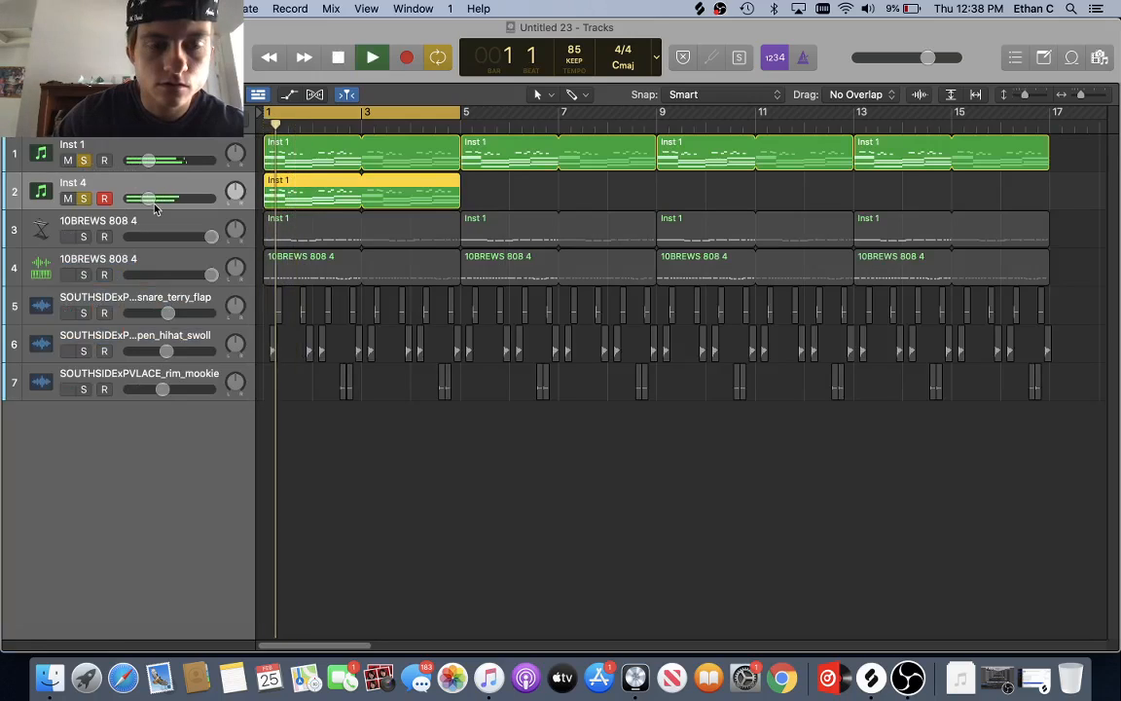
{"action": "key", "text": "space"}
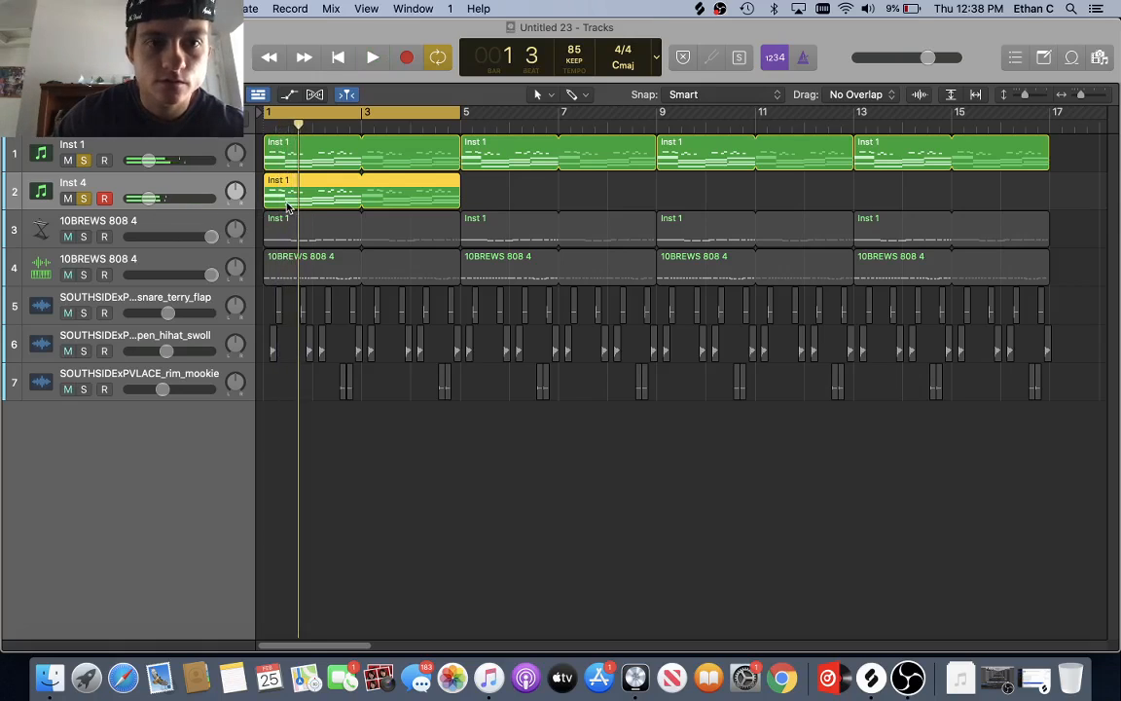
- Examine the chord and melody notes of the Inst 4 region in the Piano Roll while playing it against Inst 1
{"action": "double_click", "coordinate": [278, 194]}
{"action": "scroll", "coordinate": [443, 468], "scroll_direction": "down", "scroll_amount": 5}
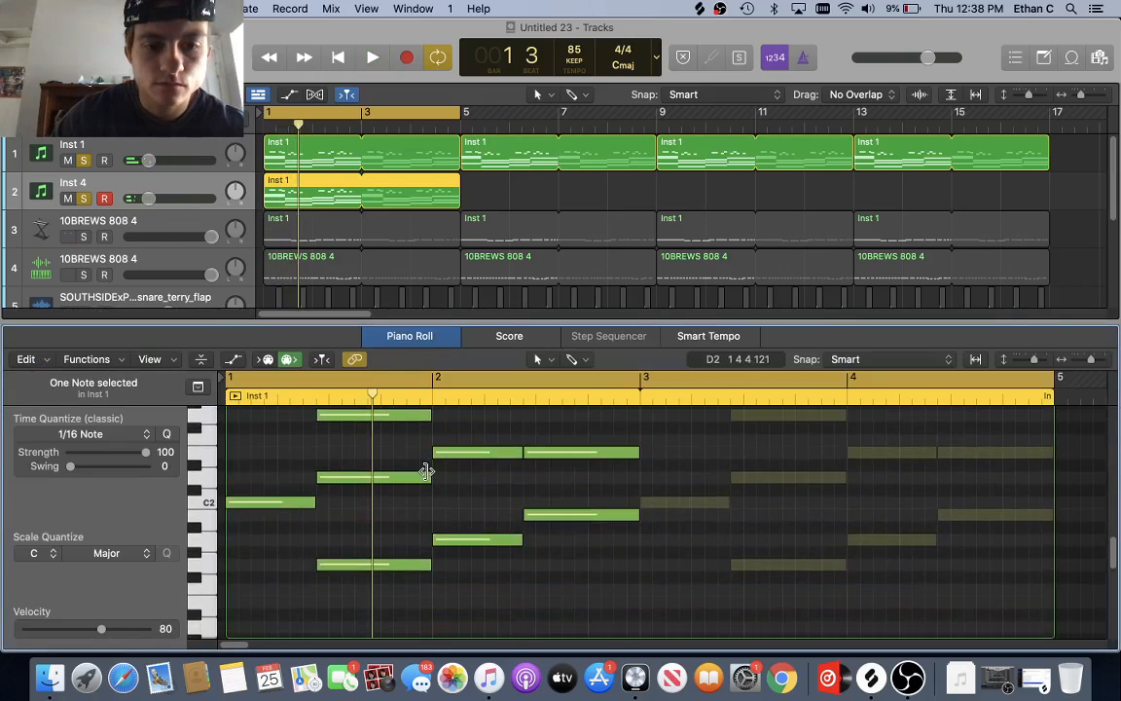
{"action": "scroll", "coordinate": [426, 472], "scroll_direction": "up", "scroll_amount": 5}
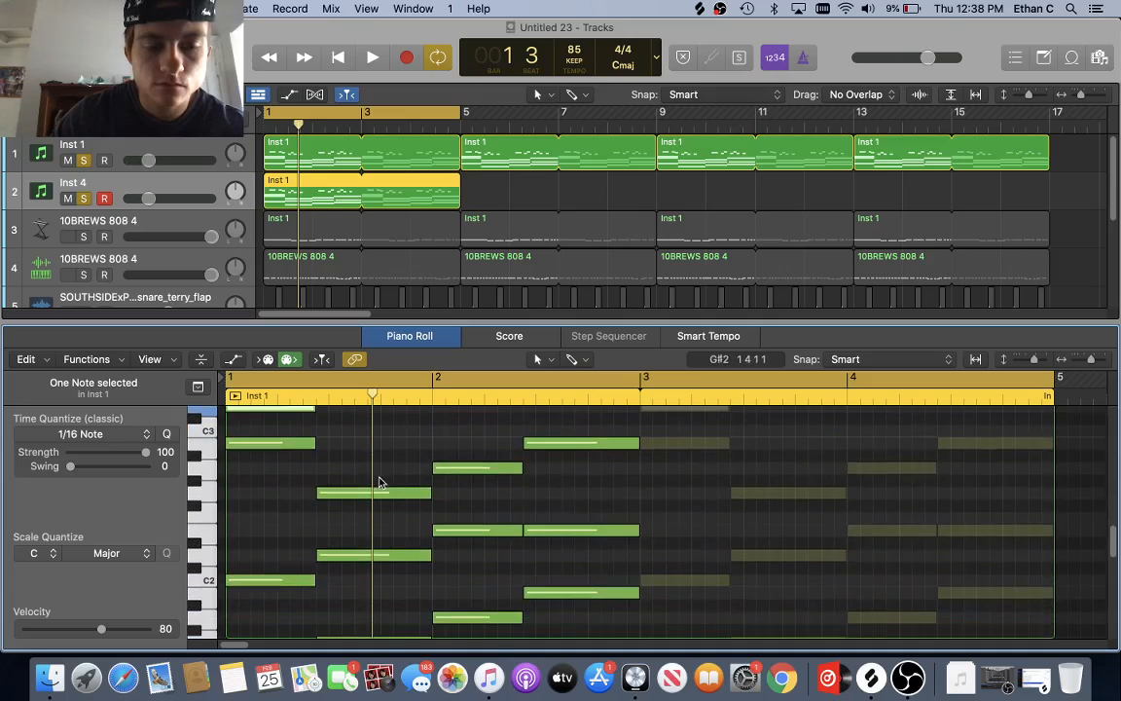
{"action": "scroll", "coordinate": [370, 479], "scroll_direction": "up", "scroll_amount": 10}
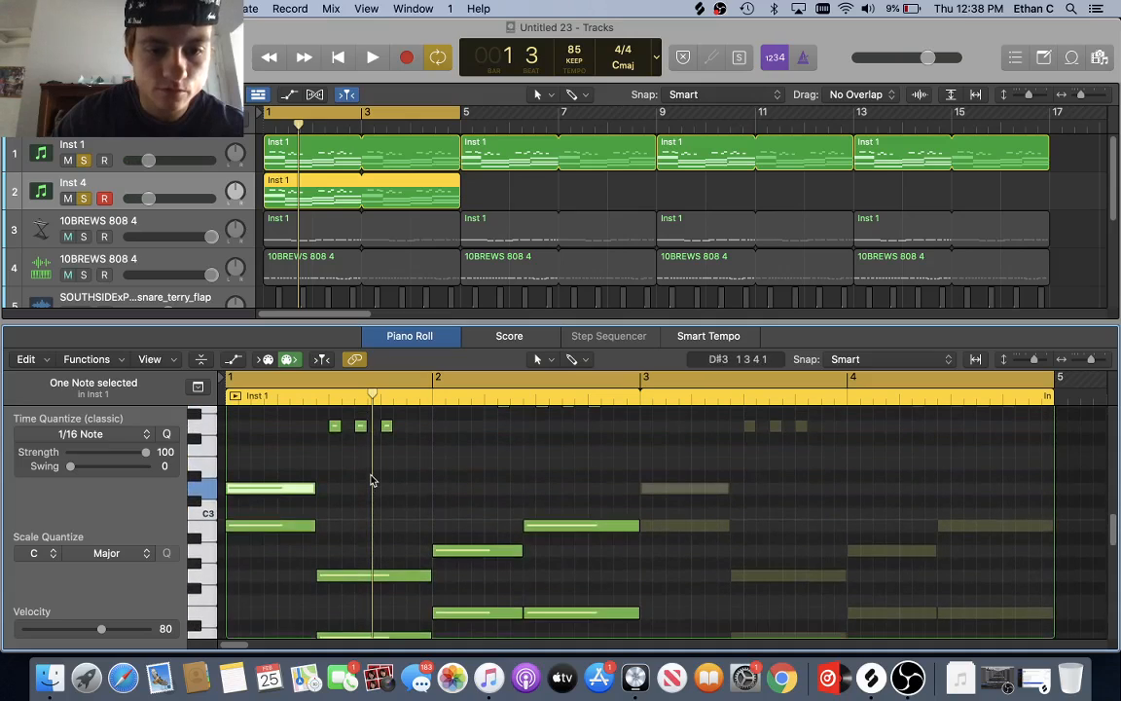
{"action": "key", "text": "space"}
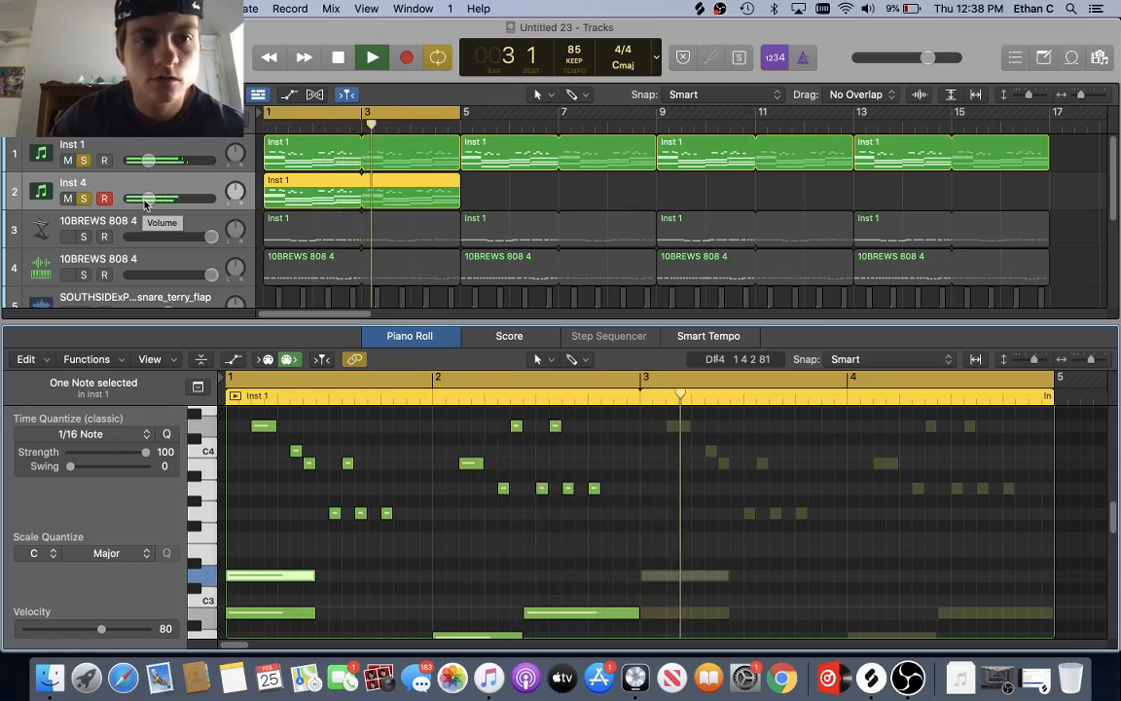
{"action": "key", "text": "space"}
{"action": "scroll", "coordinate": [370, 431], "scroll_direction": "down", "scroll_amount": 5}
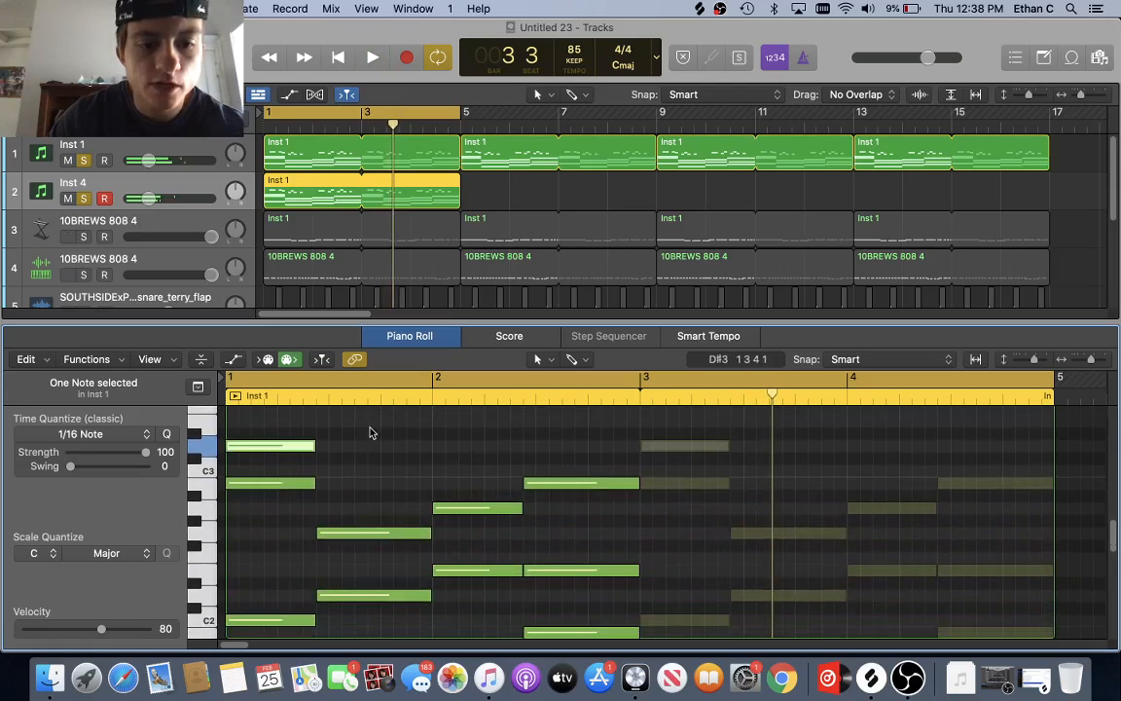
{"action": "scroll", "coordinate": [282, 521], "scroll_direction": "down", "scroll_amount": 3}
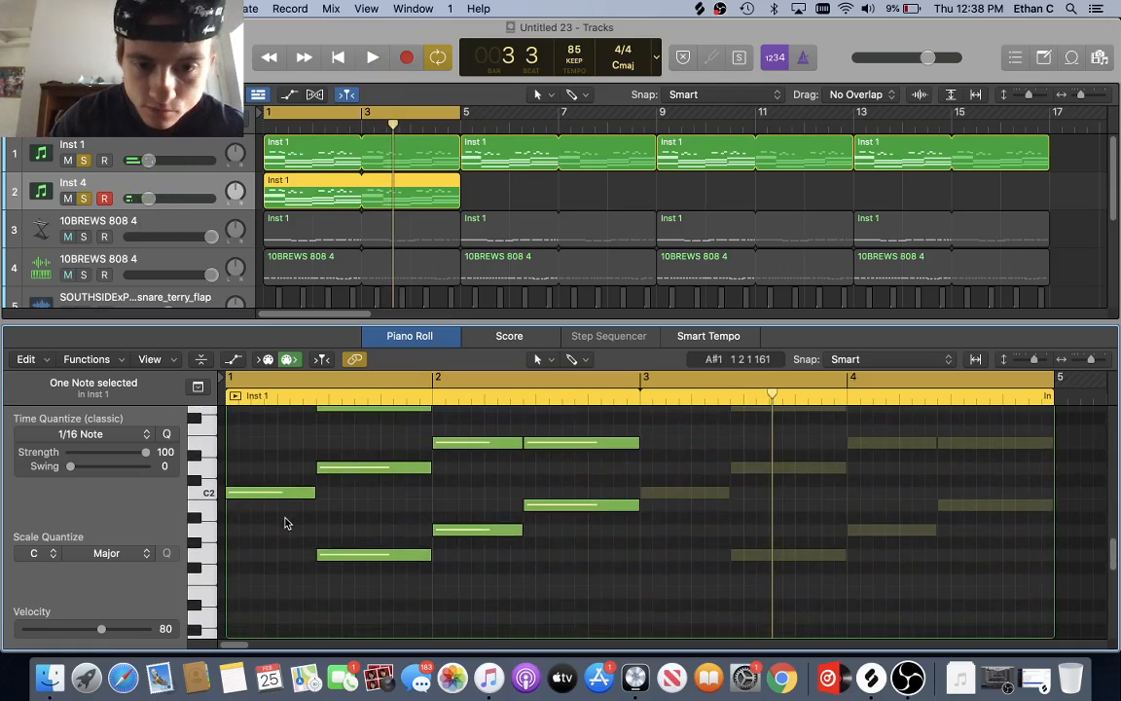
{"action": "scroll", "coordinate": [285, 524], "scroll_direction": "up", "scroll_amount": 5}
{"action": "scroll", "coordinate": [285, 524], "scroll_direction": "down", "scroll_amount": 3}
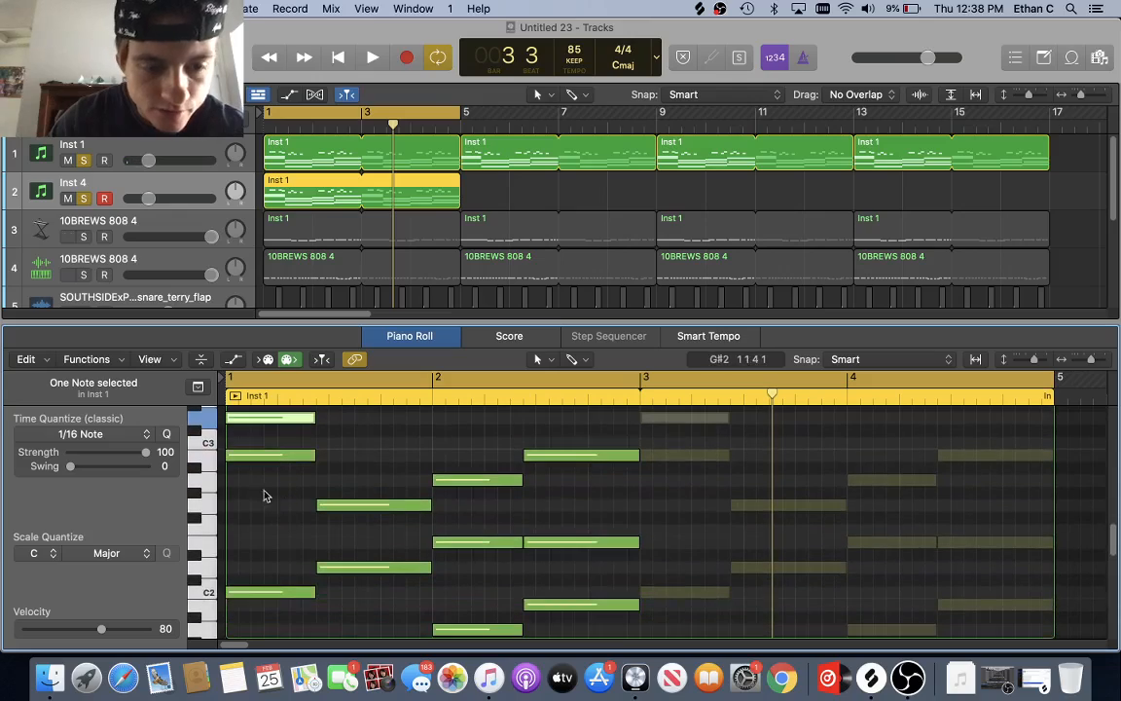
{"action": "mouse_move", "coordinate": [254, 462]}
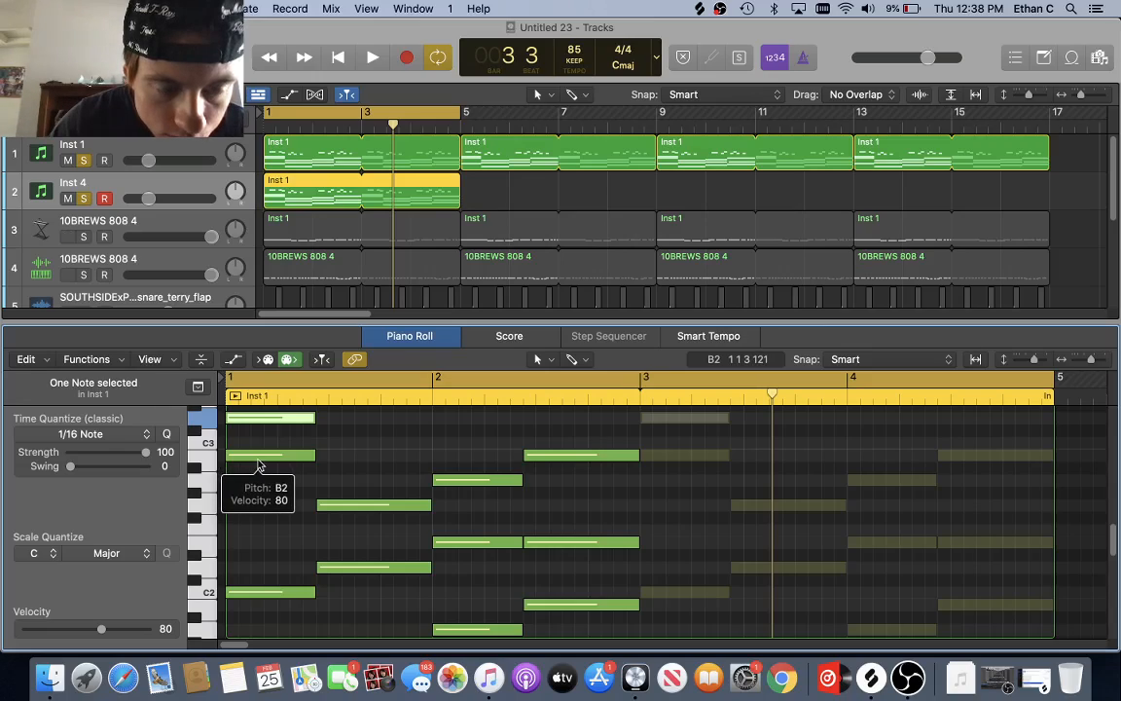
- Toggle the Inst 4 solo for comparison during playback, then unsolo Inst 1 and listen to Inst 4 alone
{"action": "key", "text": "space"}
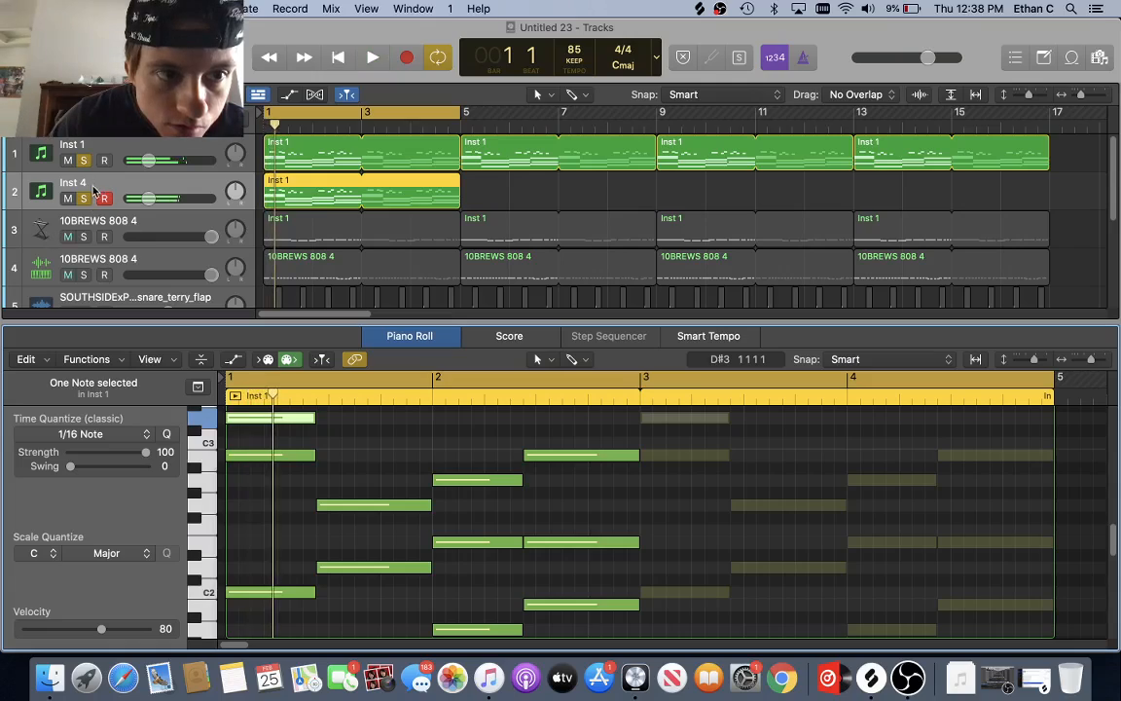
{"action": "left_click", "coordinate": [84, 199]}
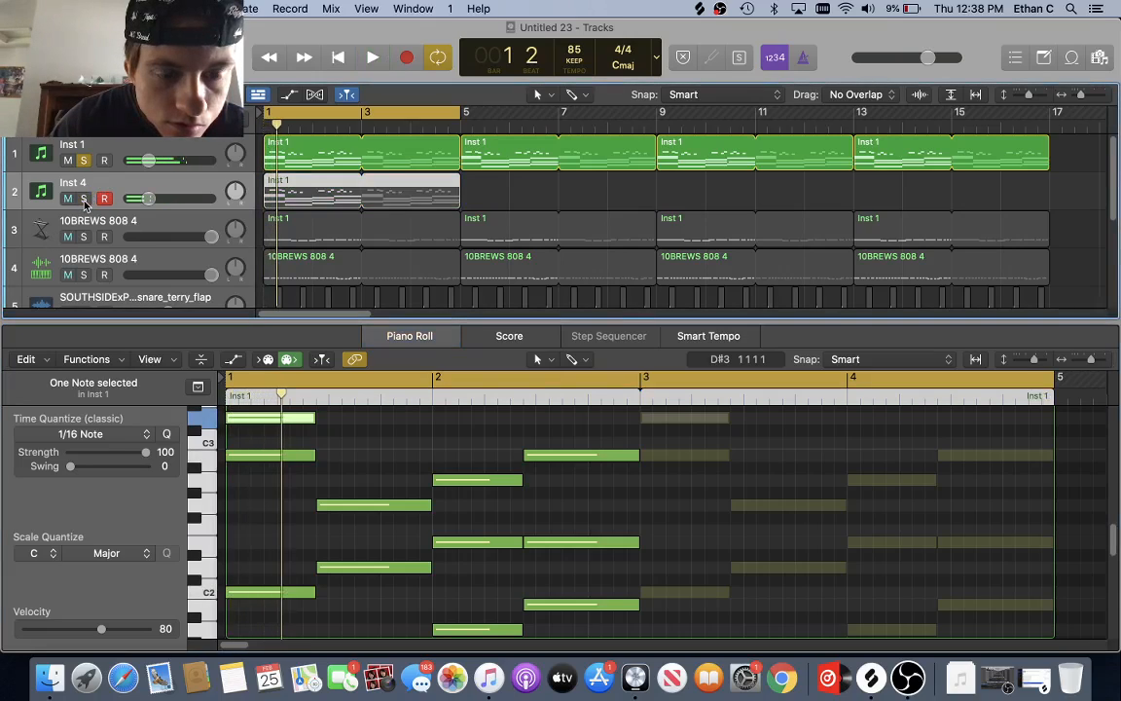
{"action": "left_click", "coordinate": [83, 199]}
{"action": "left_click", "coordinate": [84, 161]}
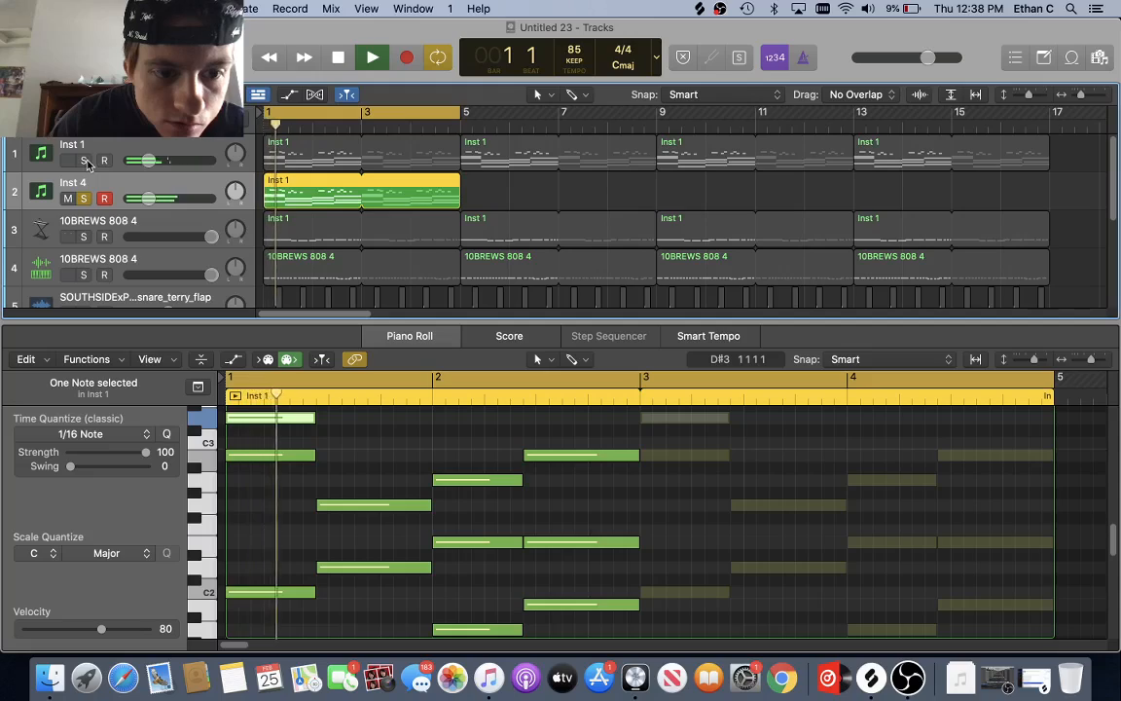
{"action": "key", "text": "space"}
{"action": "key", "text": "space"}
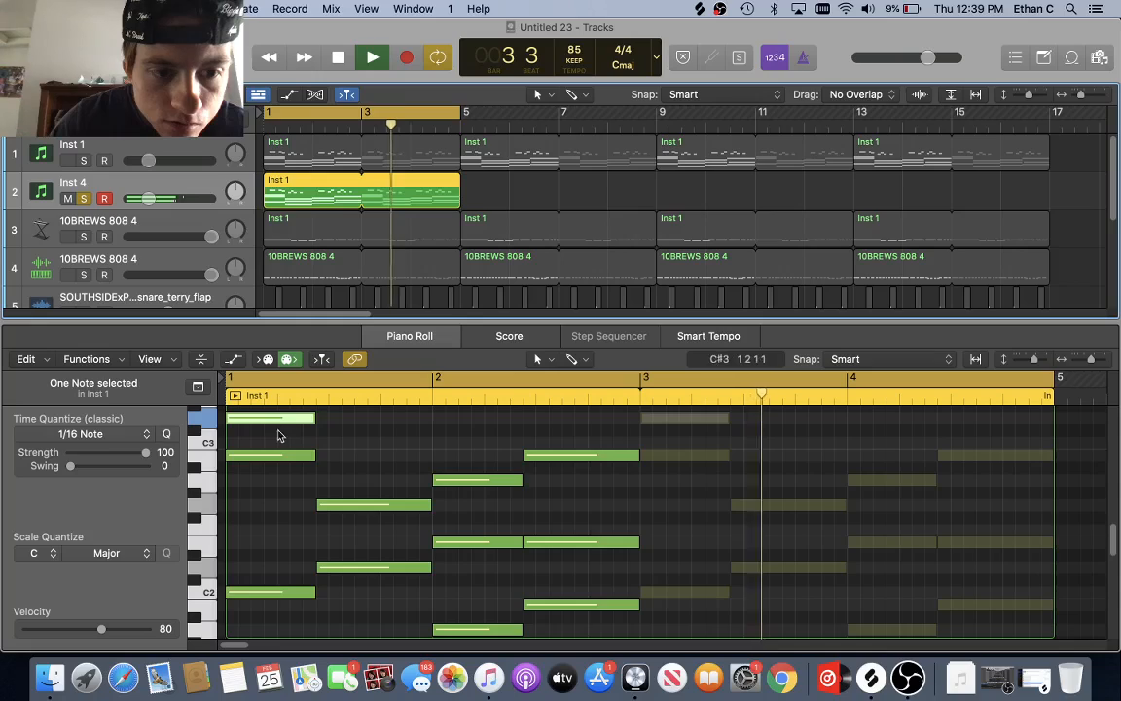
{"action": "key", "text": "space"}
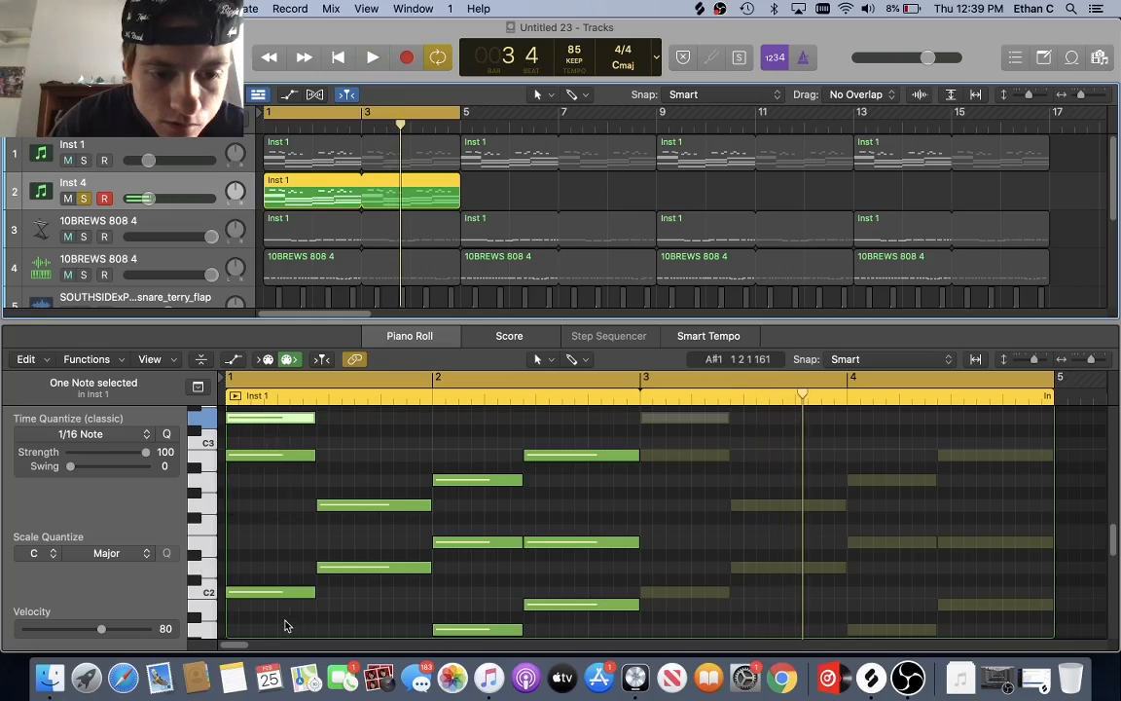
- Delete the three stacked long notes C2, B2 and D3 at bar 1 of the Inst 4 region and play it
{"action": "left_click_drag", "start_coordinate": [285, 621], "coordinate": [264, 414]}
{"action": "right_click", "coordinate": [273, 416]}
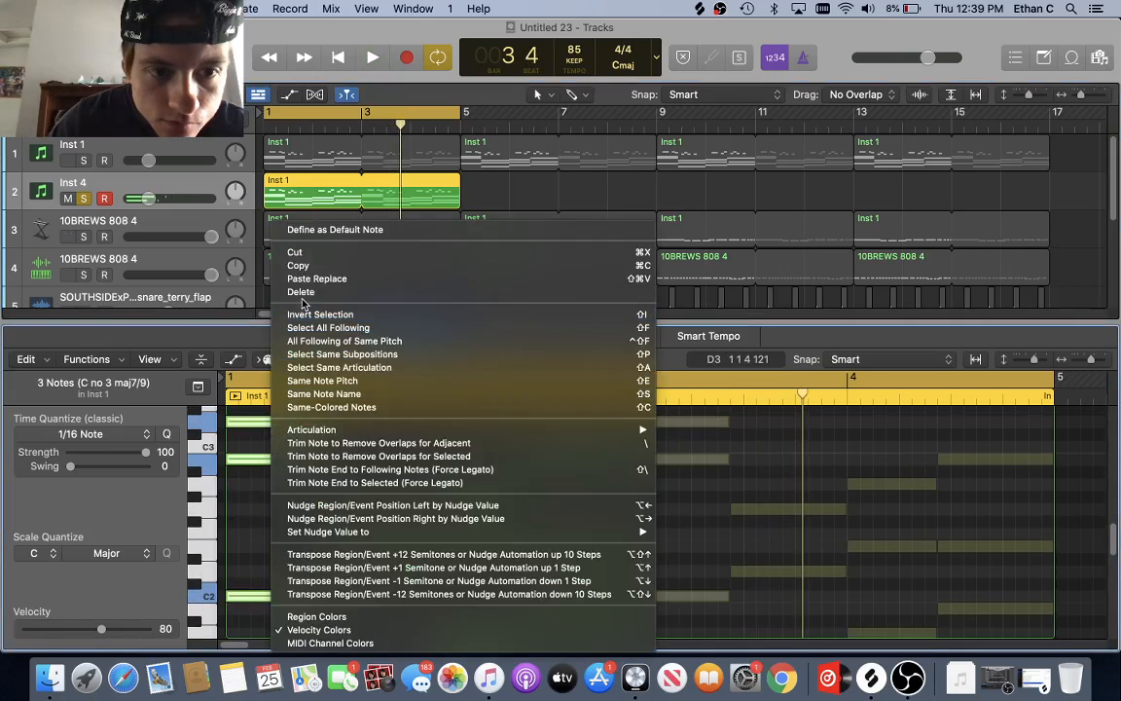
{"action": "left_click", "coordinate": [302, 294]}
{"action": "key", "text": "space"}
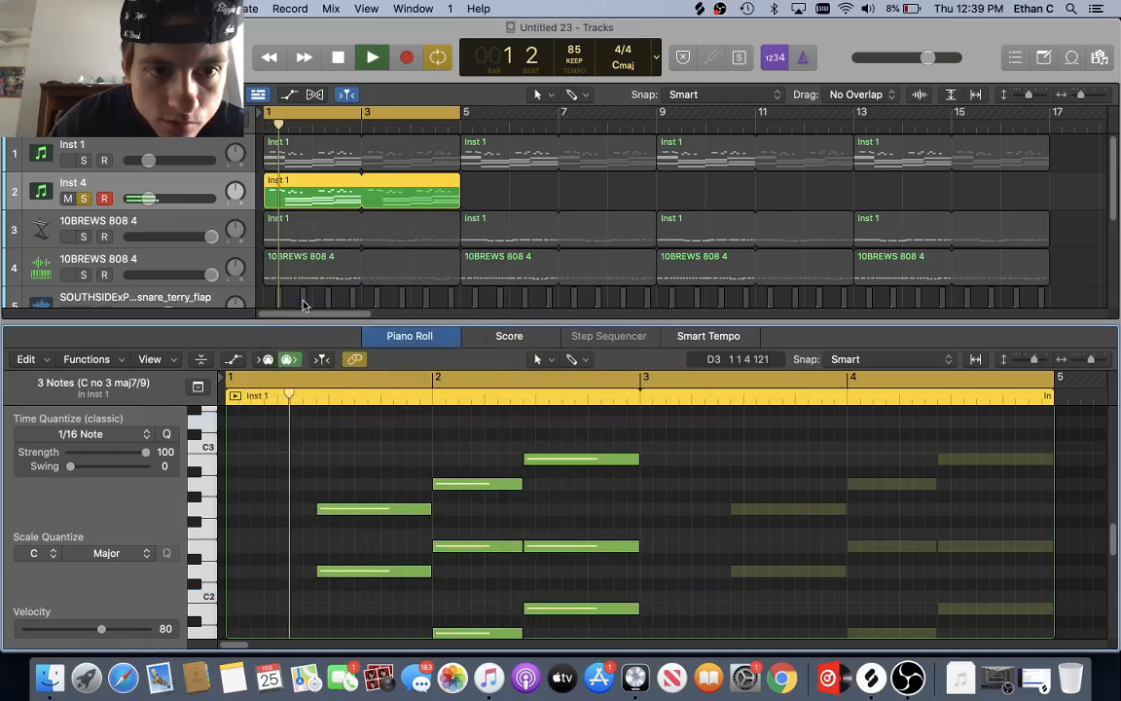
{"action": "key", "text": "space"}
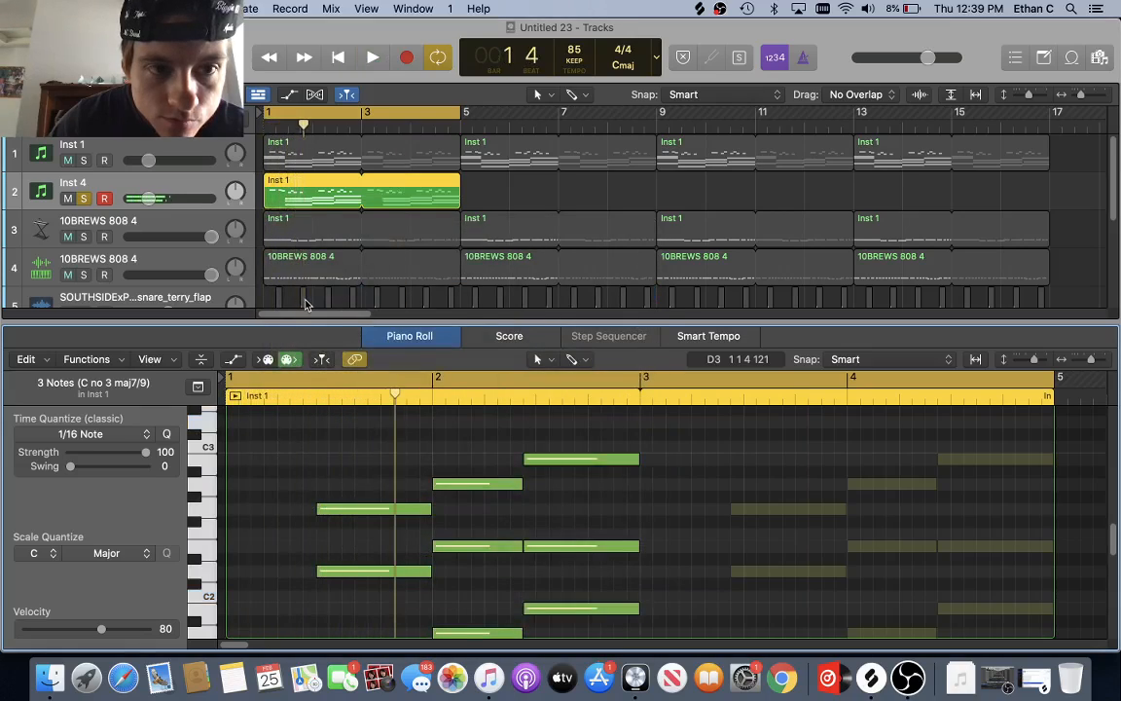
- Unsolo Inst 4 and play the full beat with the mixer open, then return to the arrangement
{"action": "key", "text": "x"}
{"action": "key", "text": "space"}
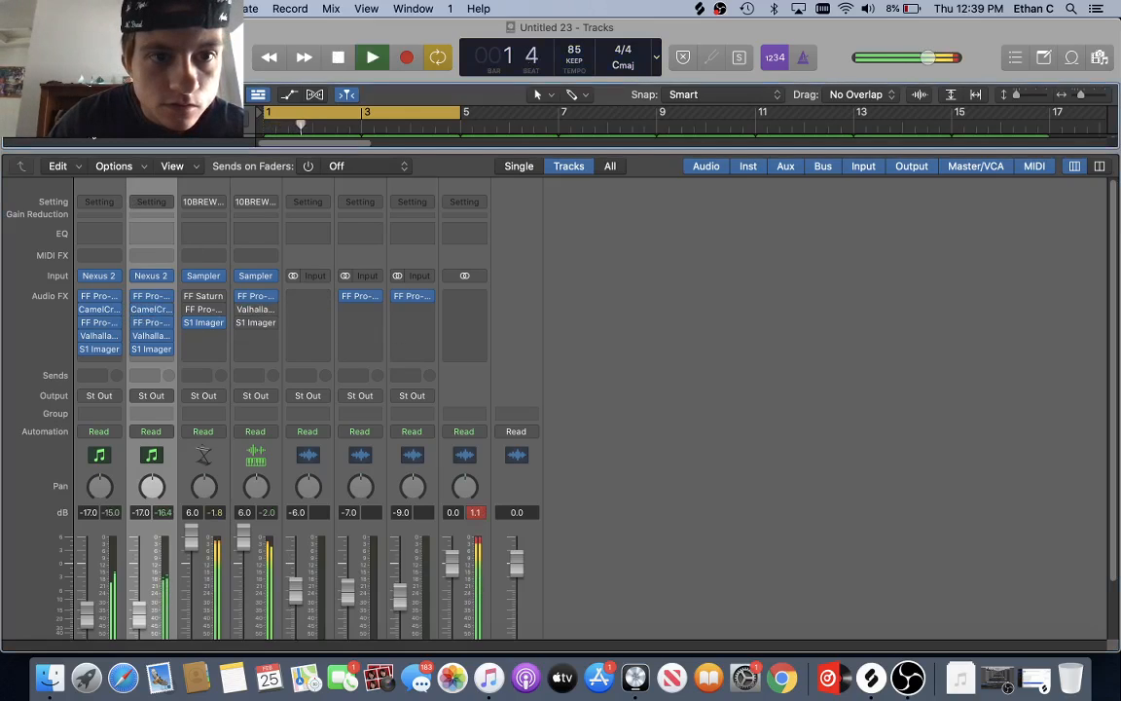
{"action": "key", "text": "space"}
{"action": "key", "text": "space"}
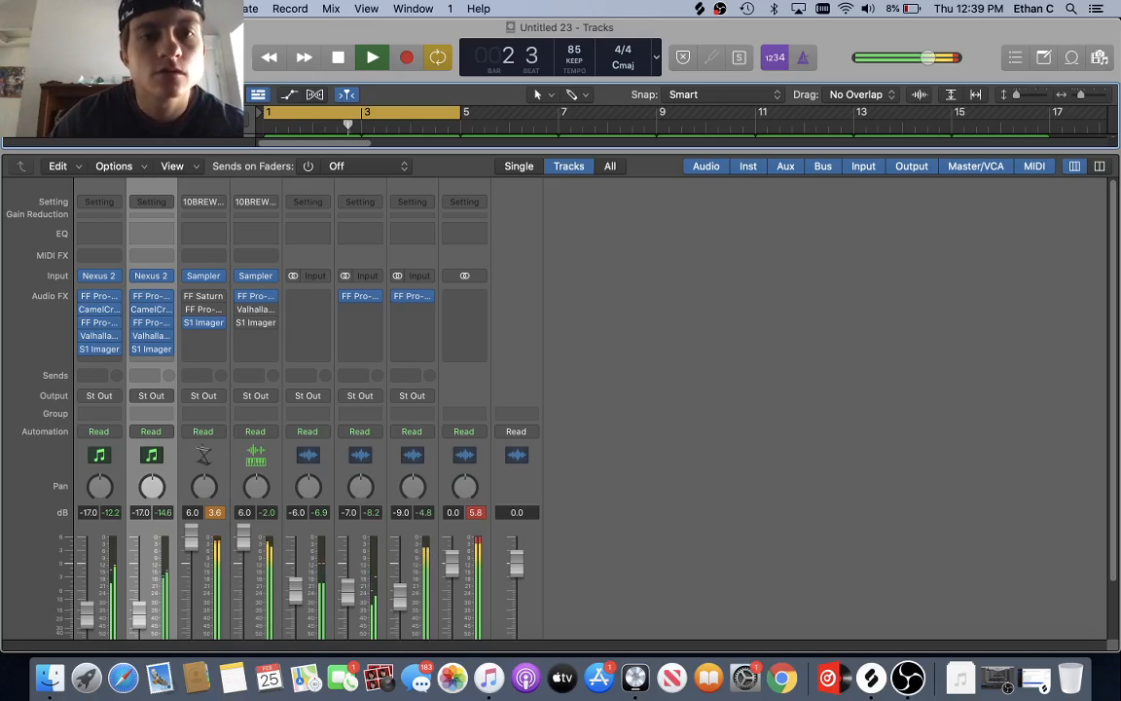
{"action": "key", "text": "x"}
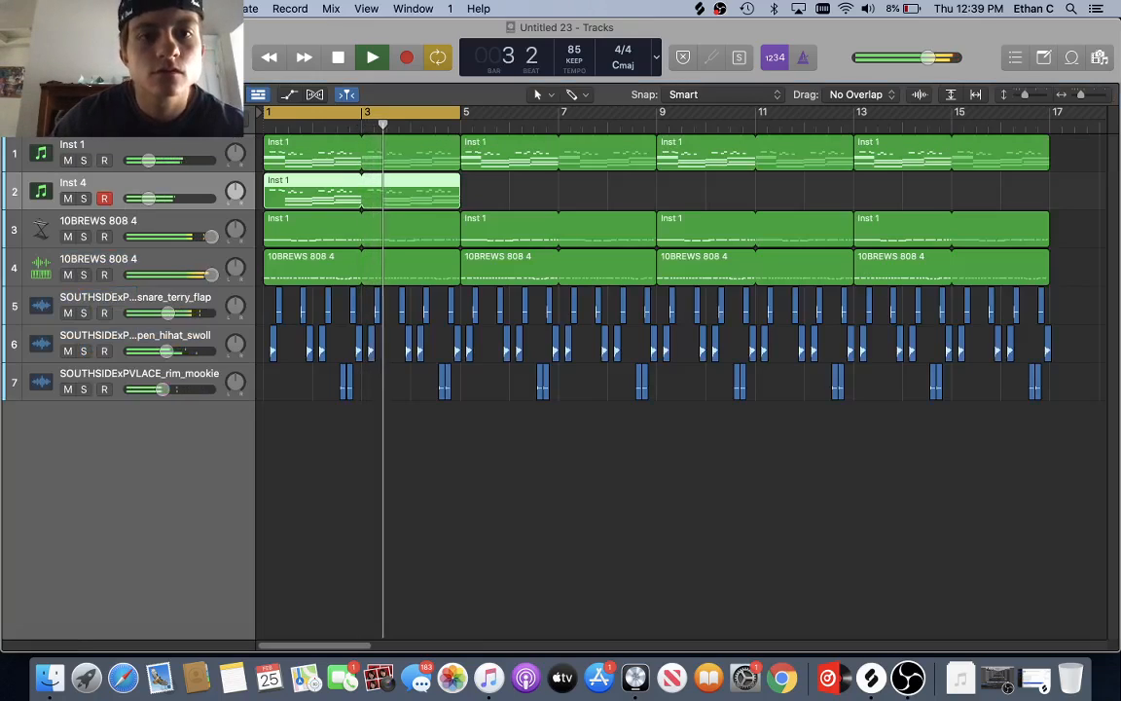
{"action": "key", "text": "space"}
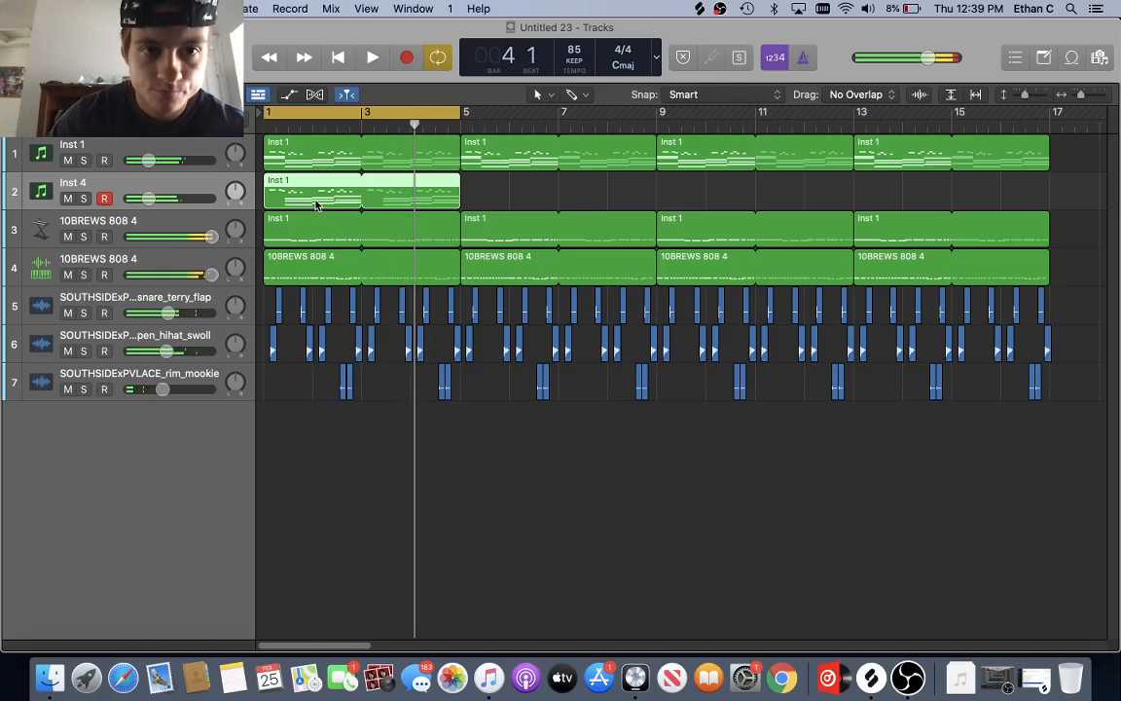
- Delete the nine remaining long chord notes in bars 1 and 2 of the Inst 4 region, keeping only the melody
{"action": "double_click", "coordinate": [314, 199]}
{"action": "scroll", "coordinate": [336, 449], "scroll_direction": "down", "scroll_amount": 10}
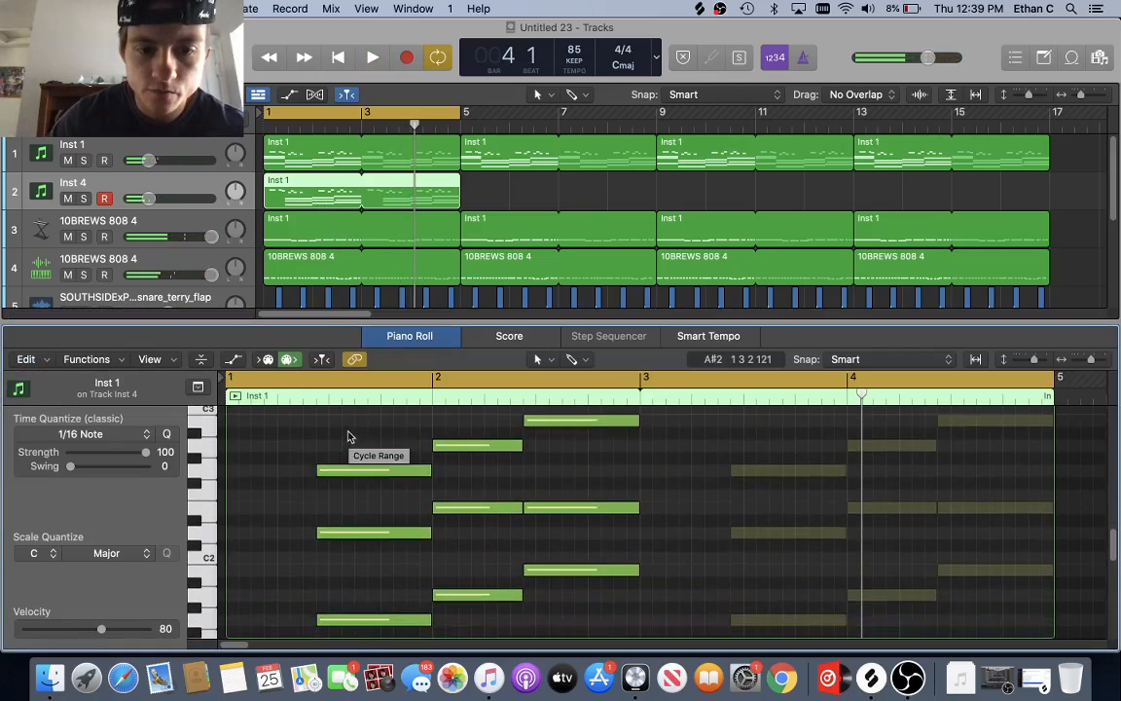
{"action": "left_click_drag", "start_coordinate": [347, 429], "coordinate": [610, 608]}
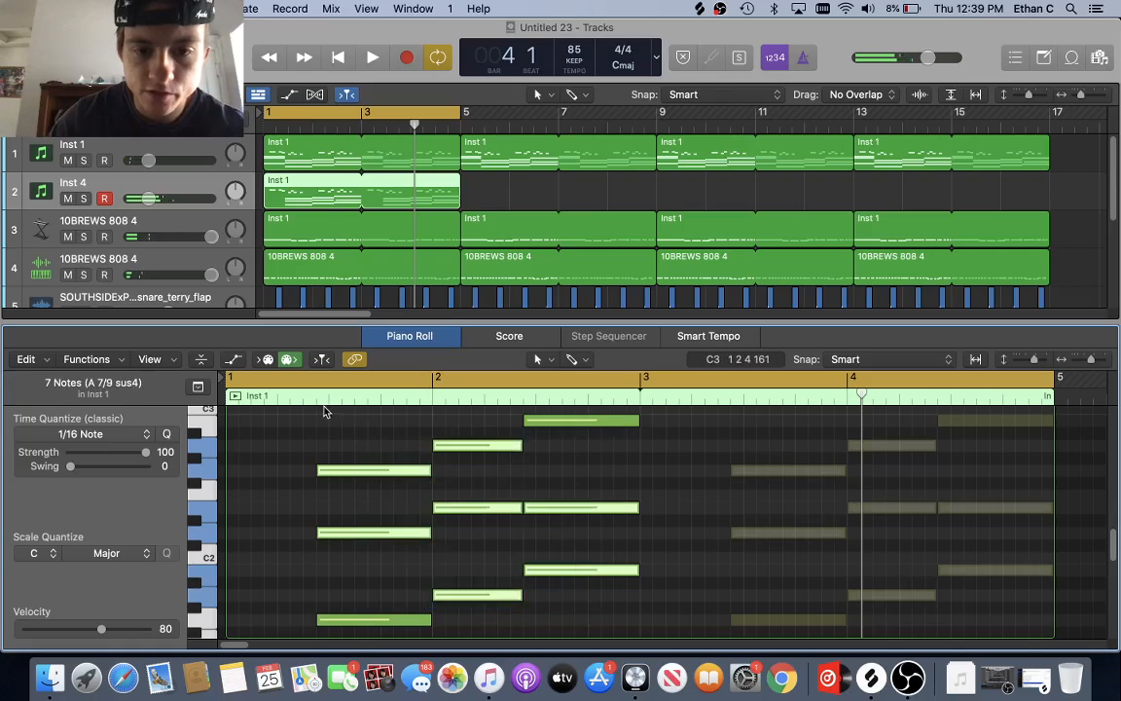
{"action": "left_click_drag", "start_coordinate": [324, 409], "coordinate": [631, 603]}
{"action": "right_click", "coordinate": [589, 573]}
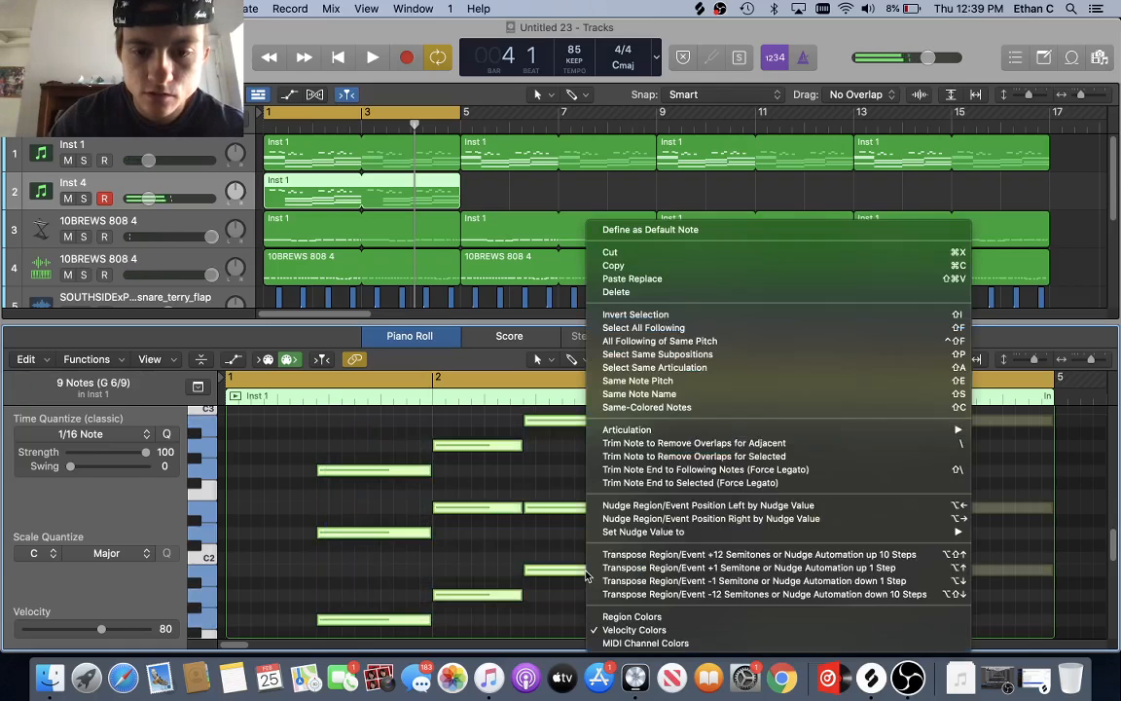
{"action": "left_click", "coordinate": [618, 292]}
- Play the full beat with the melody-only Inst 4 layer and check the channels in the mixer
{"action": "key", "text": "Return"}
{"action": "key", "text": "space"}
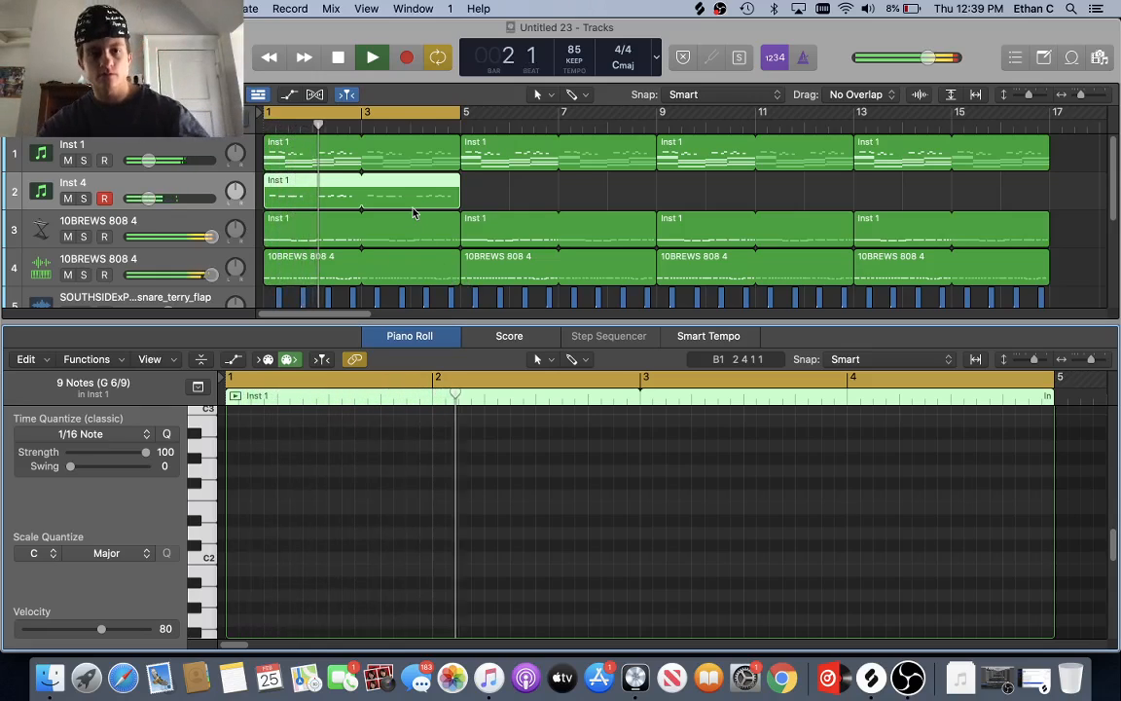
{"action": "key", "text": "x"}
{"action": "key", "text": "space"}
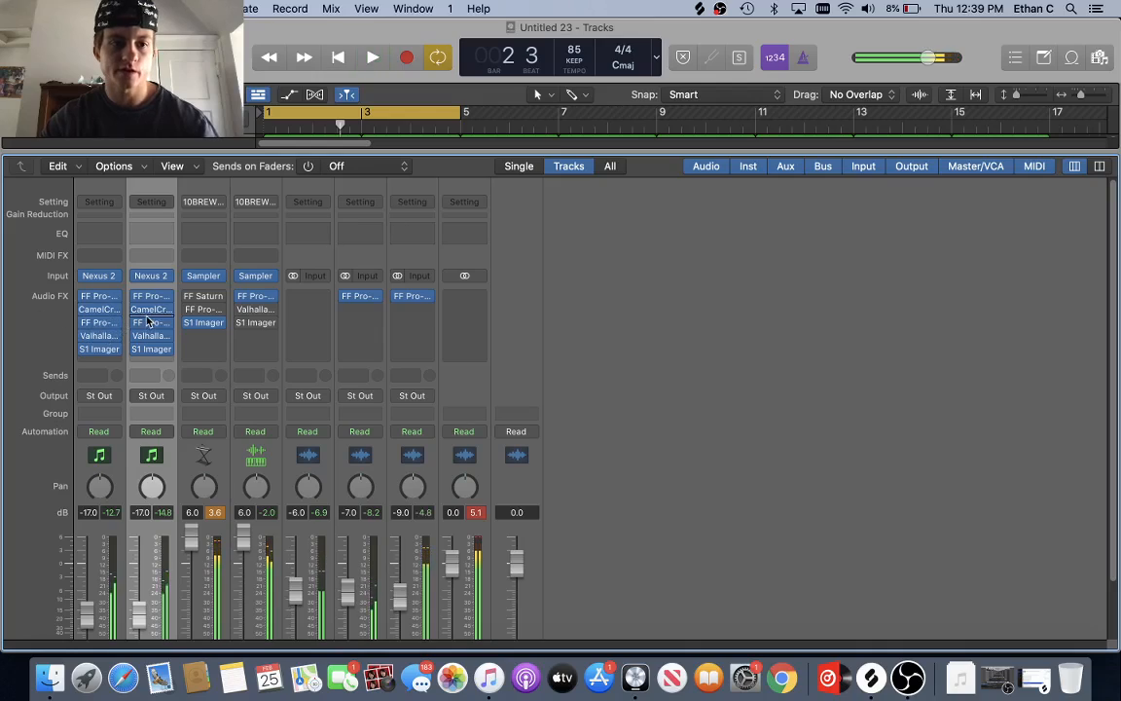
{"action": "key", "text": "x"}
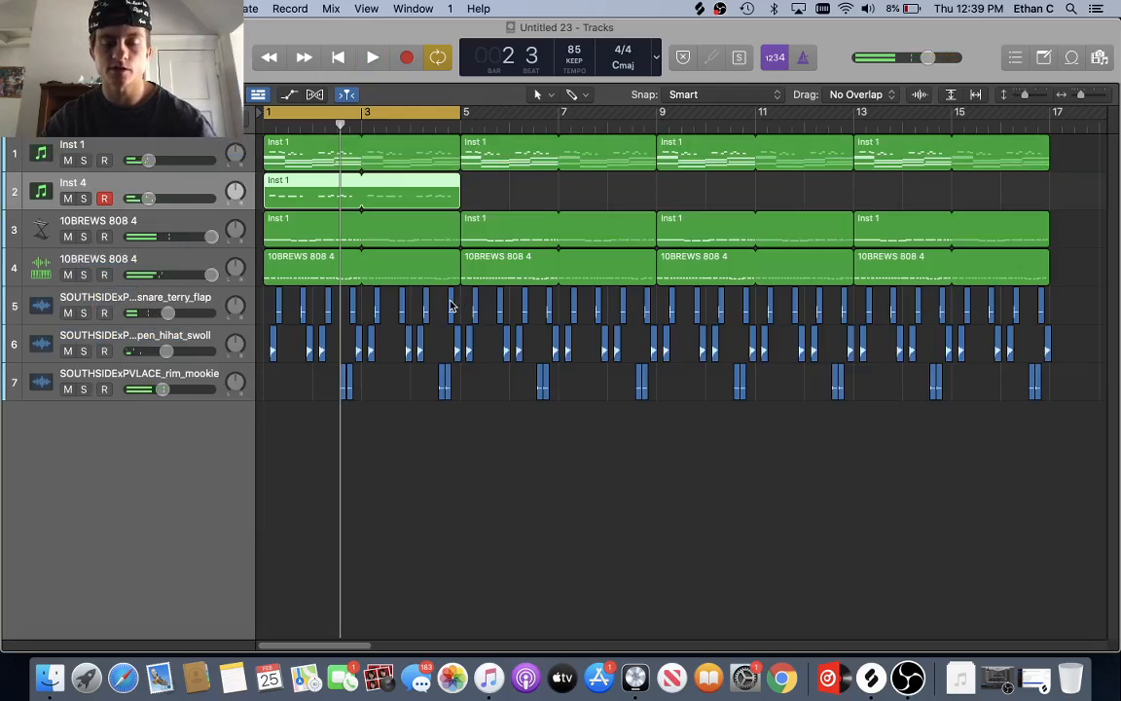
- Play the beat from bar 1 and loop the Inst 4 region out to bar 17
{"action": "key", "text": "Return"}
{"action": "key", "text": "space"}
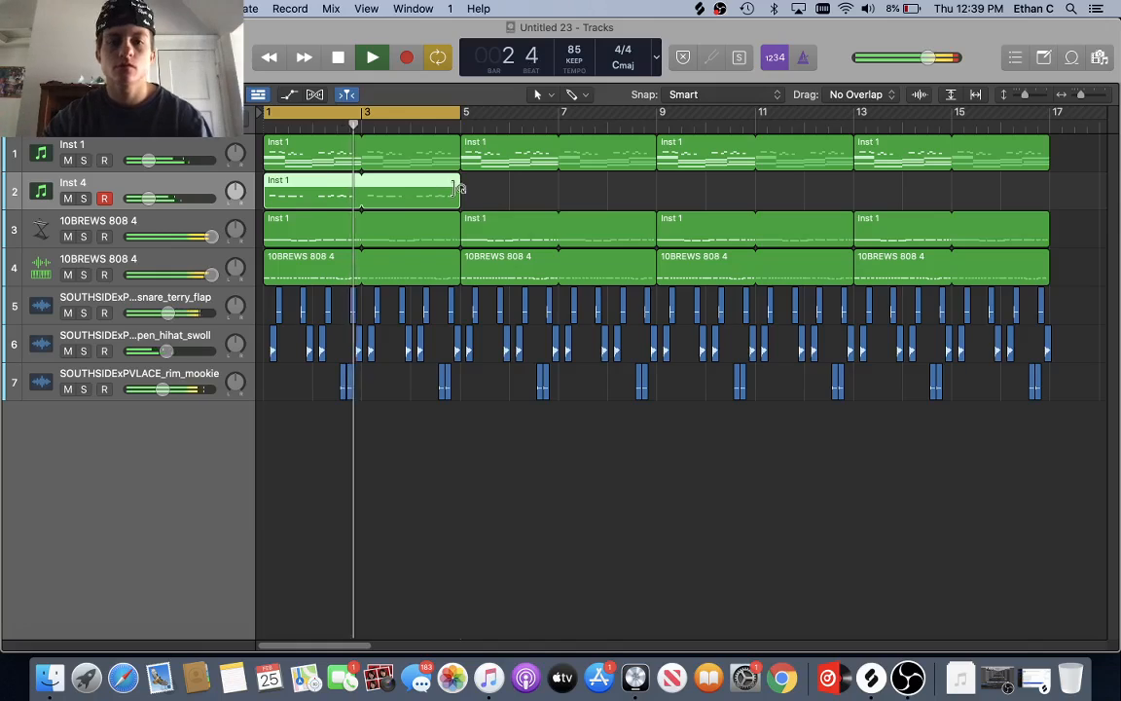
{"action": "left_click_drag", "start_coordinate": [457, 190], "coordinate": [1047, 205]}
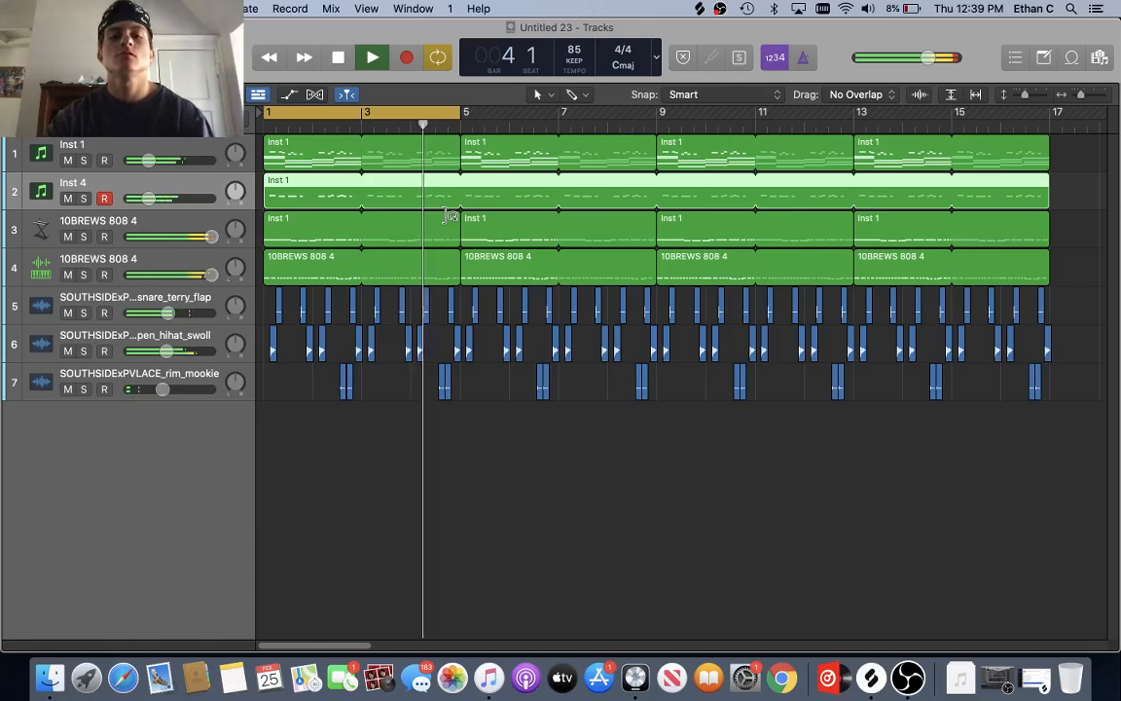
{"action": "key", "text": "space"}
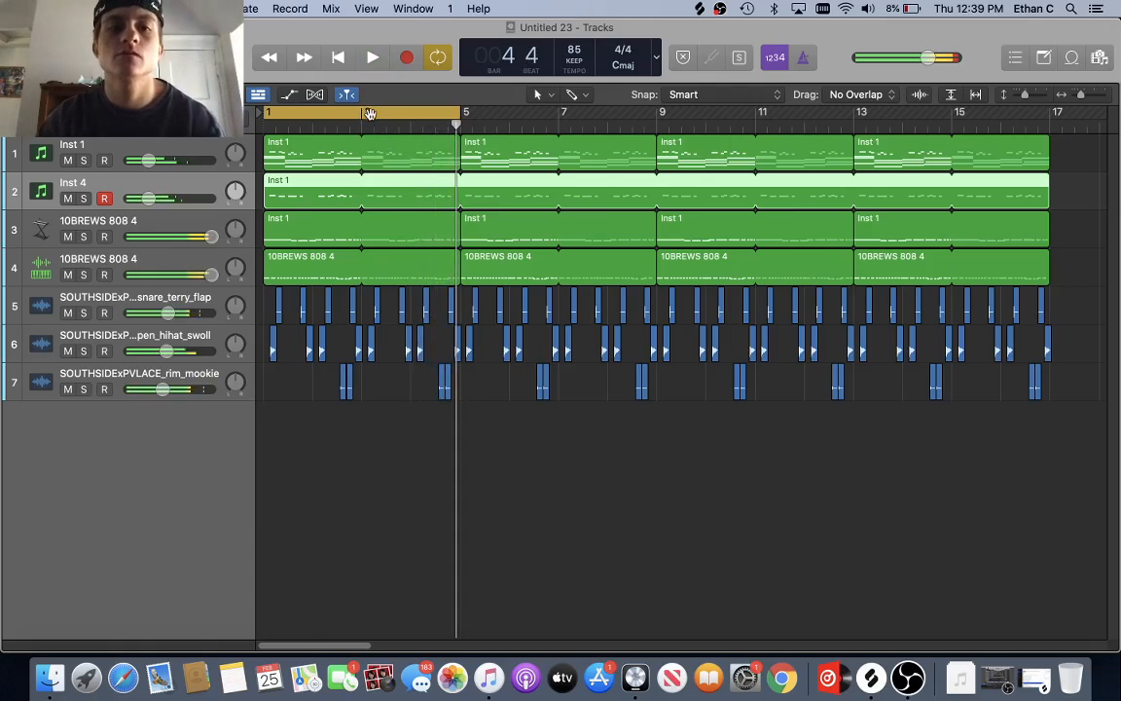
- Move the four-bar cycle range to bars 9–13 and play the beat from just before bar 9
{"action": "left_click_drag", "start_coordinate": [390, 114], "coordinate": [766, 148]}
{"action": "key", "text": "space"}
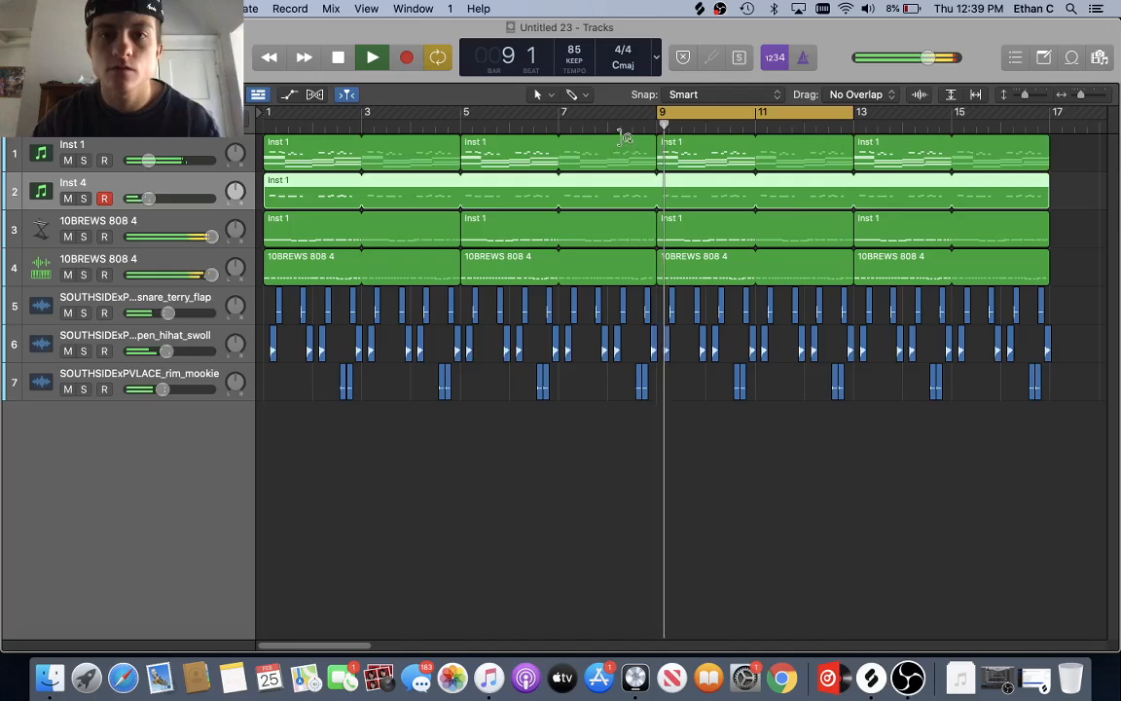
{"action": "left_click", "coordinate": [621, 127]}
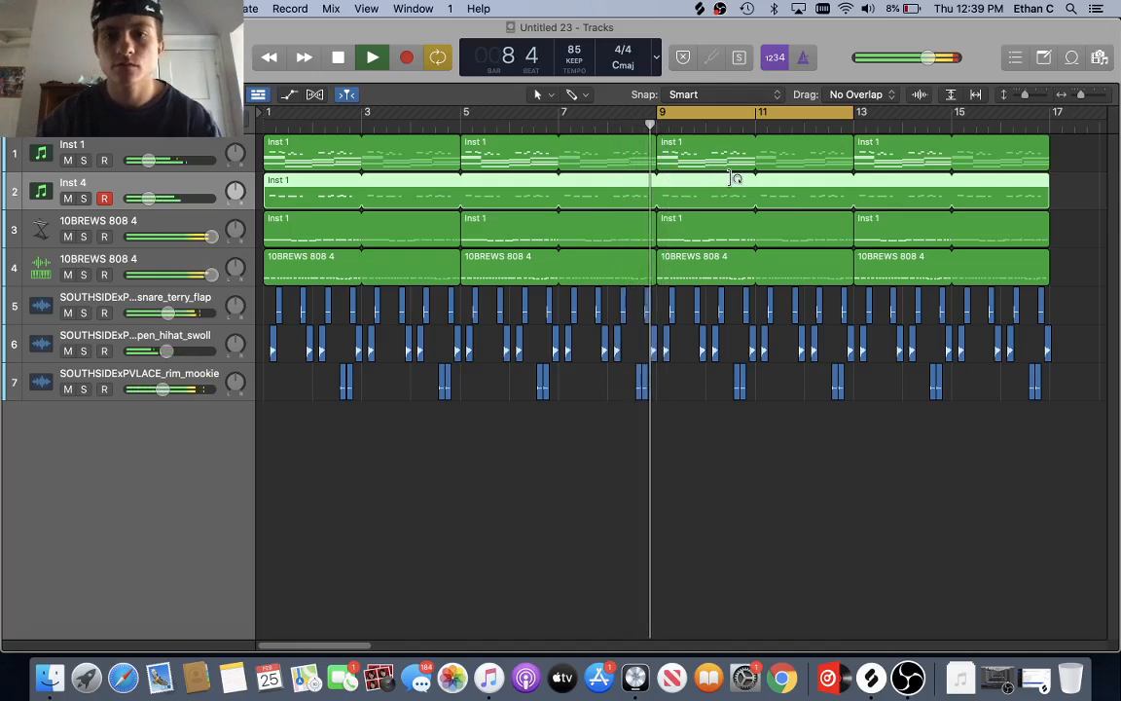
- Mute Inst 1 briefly to hear the beat without it, then unmute it and play the full mix again
{"action": "left_click", "coordinate": [67, 159]}
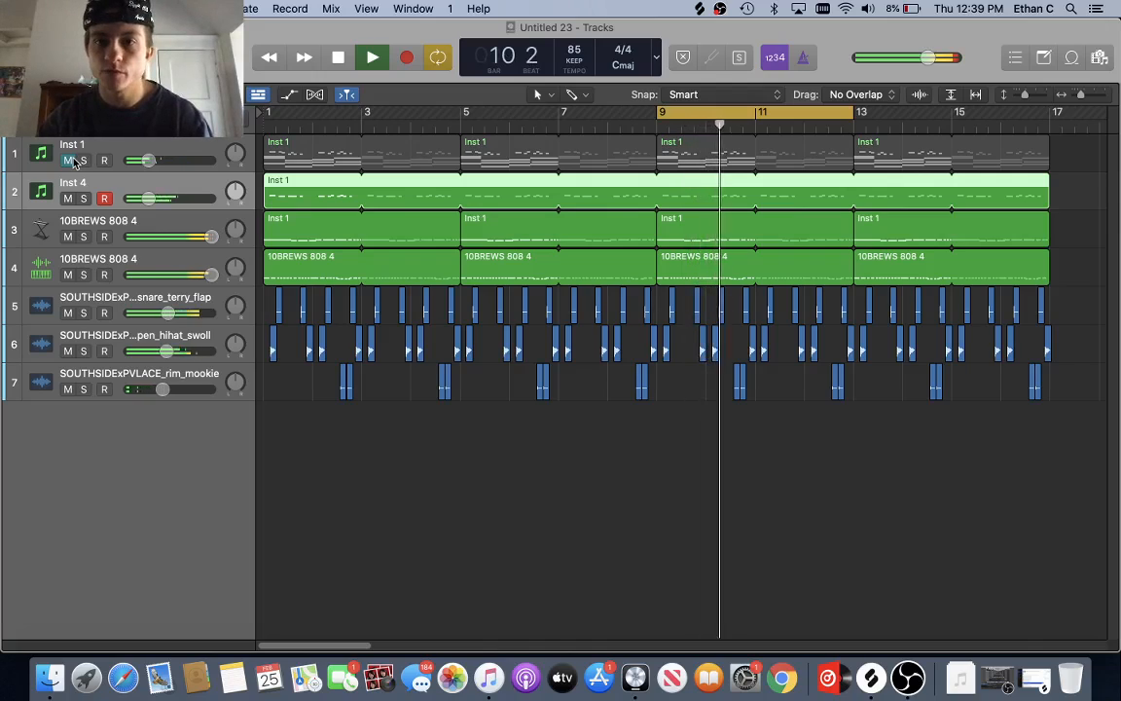
{"action": "key", "text": "space"}
{"action": "left_click", "coordinate": [67, 159]}
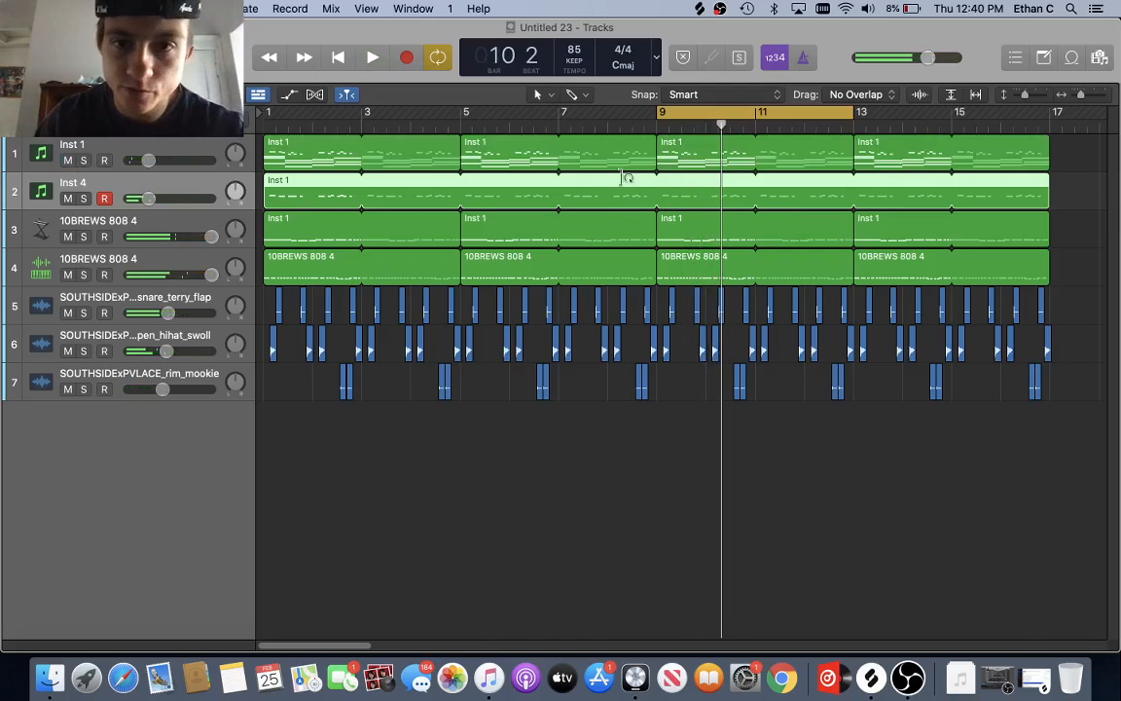
{"action": "key", "text": "space"}
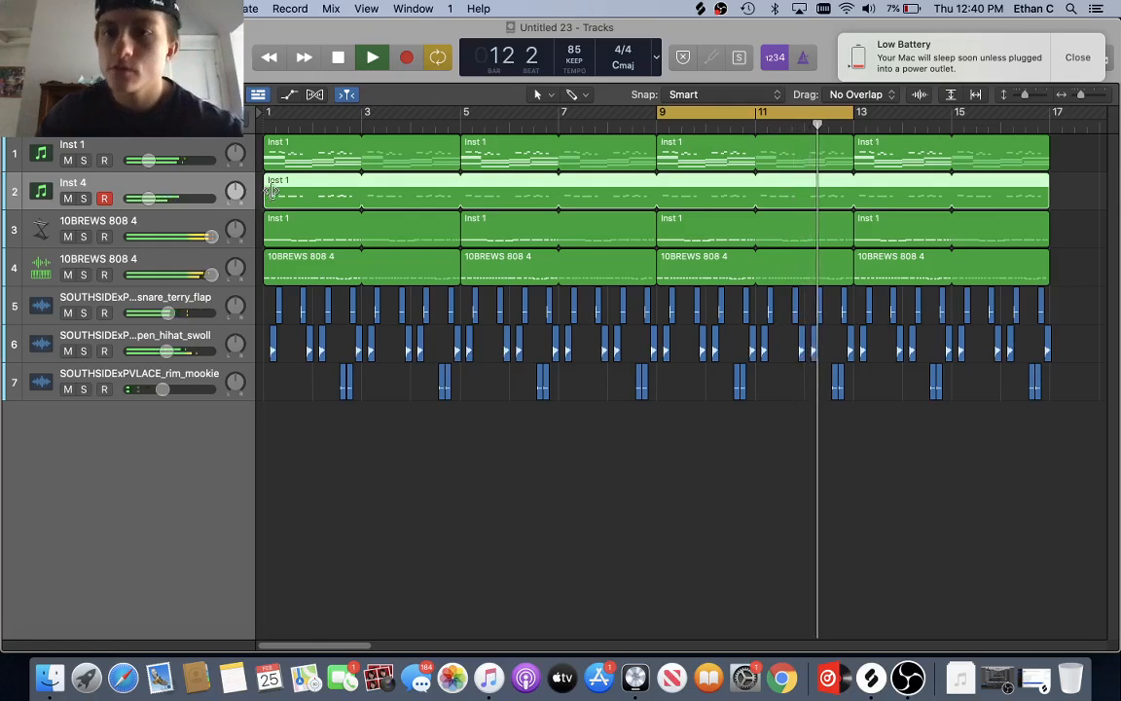
{"action": "key", "text": "space"}
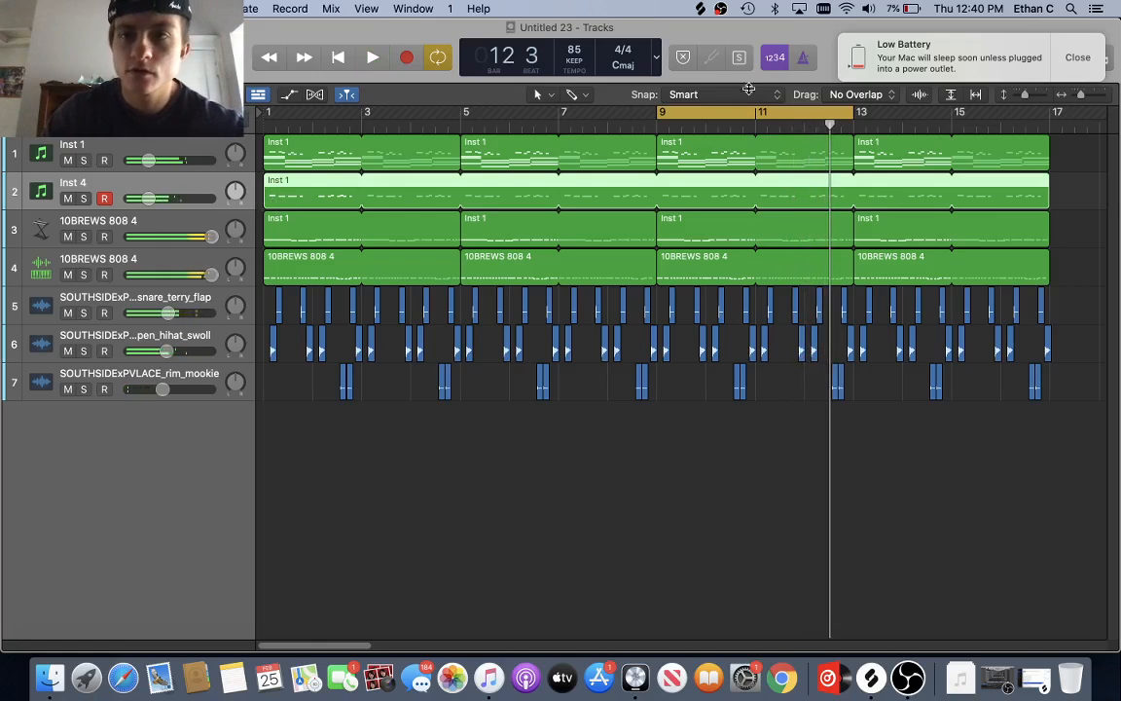
- Dismiss the low-battery notification, then return the cycle range to bars 1–5 and the playhead to bar 1
{"action": "left_click", "coordinate": [1078, 57]}
{"action": "left_click_drag", "start_coordinate": [750, 115], "coordinate": [356, 117]}
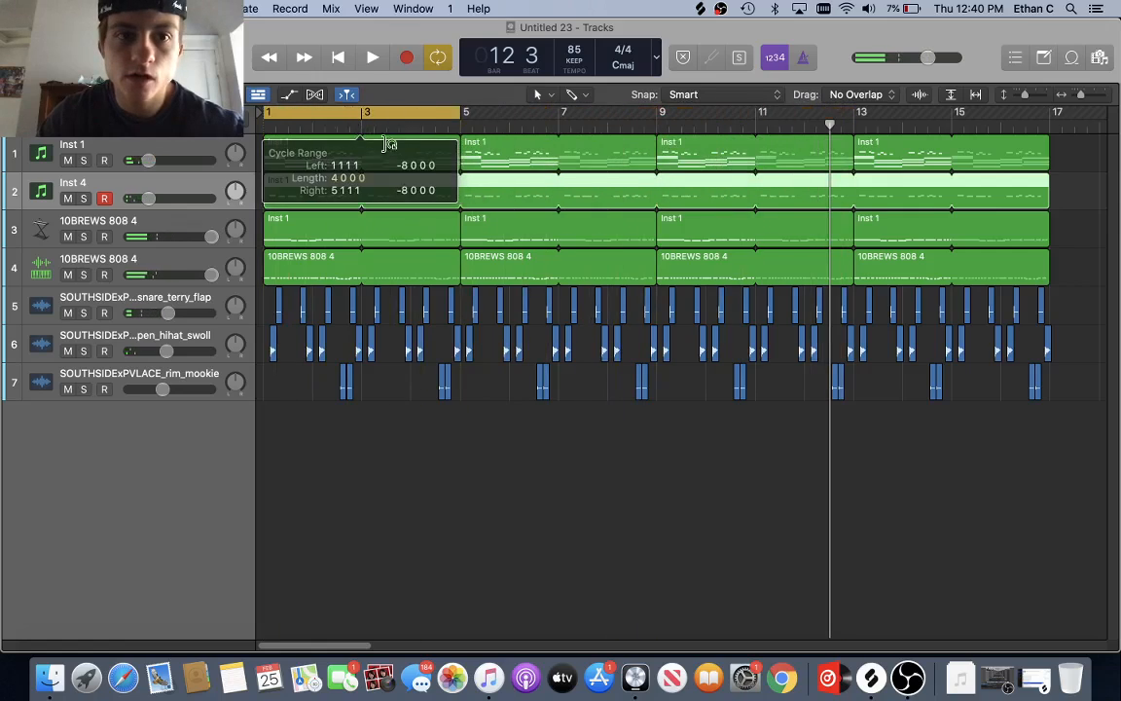
{"action": "scroll", "coordinate": [476, 302], "scroll_direction": "down", "scroll_amount": 5}
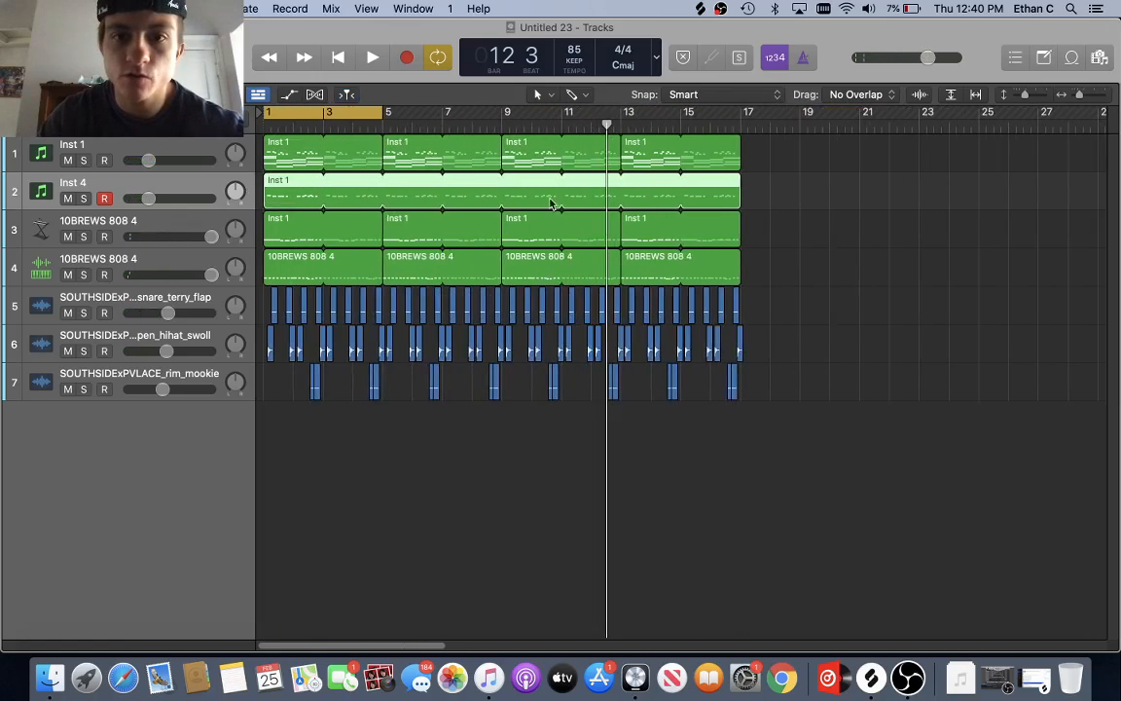
{"action": "scroll", "coordinate": [718, 155], "scroll_direction": "right", "scroll_amount": 3}
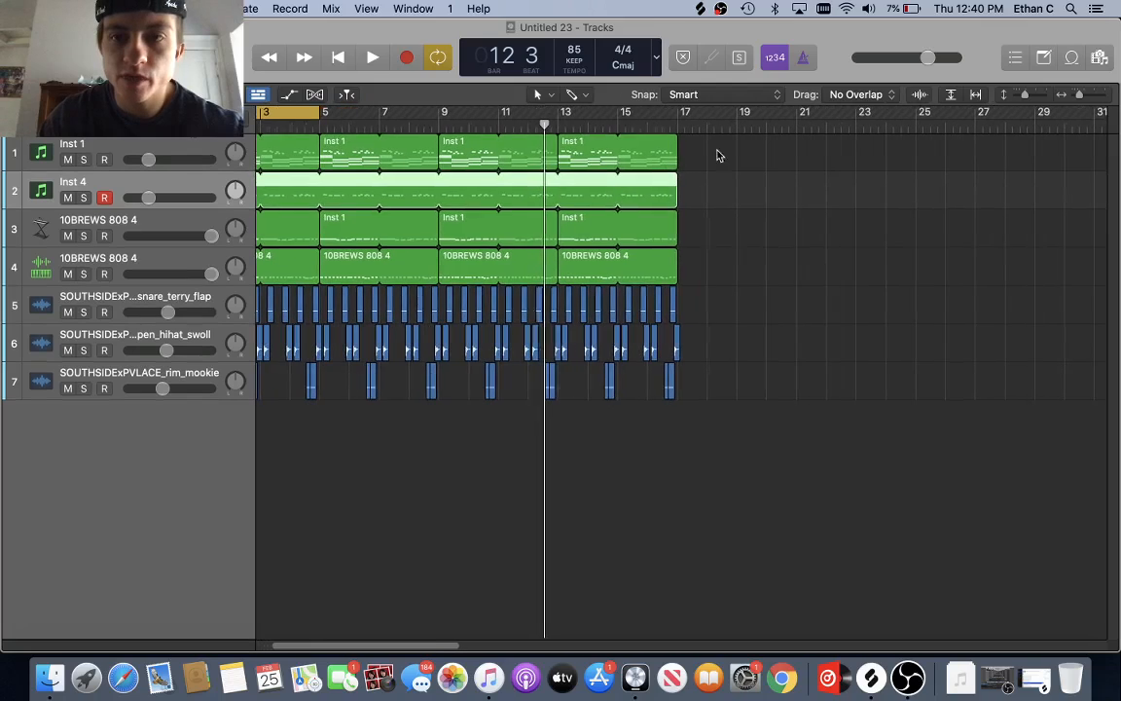
{"action": "scroll", "coordinate": [804, 155], "scroll_direction": "left", "scroll_amount": 3}
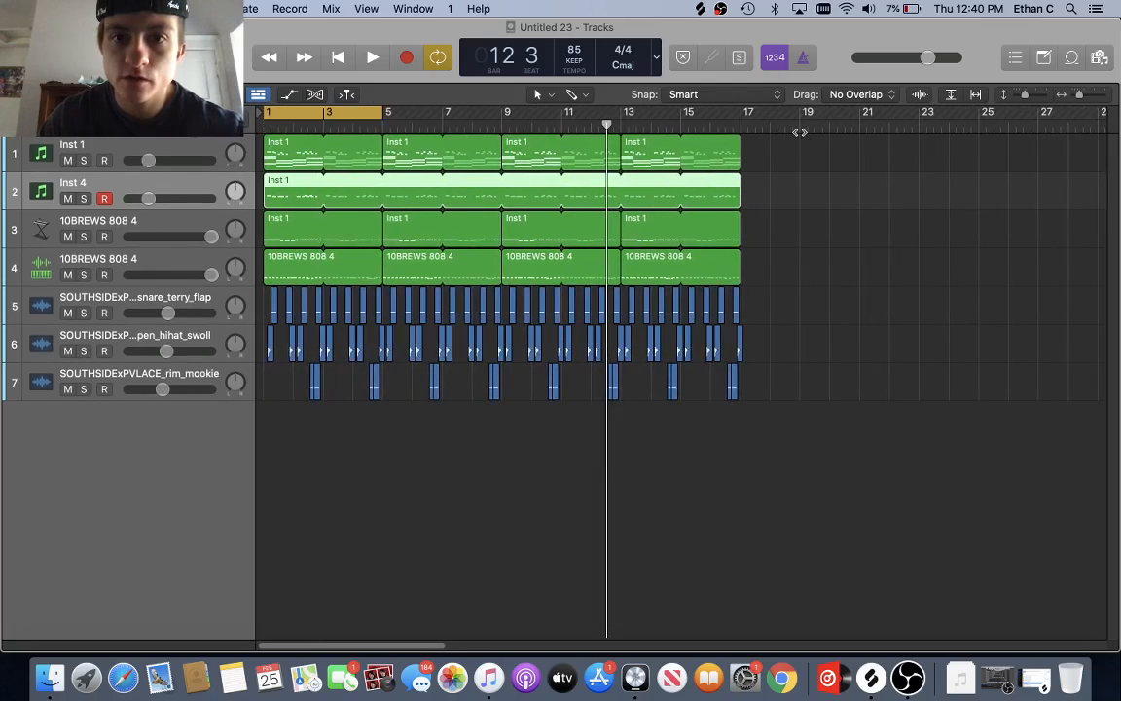
{"action": "left_click_drag", "start_coordinate": [265, 130], "coordinate": [682, 153]}
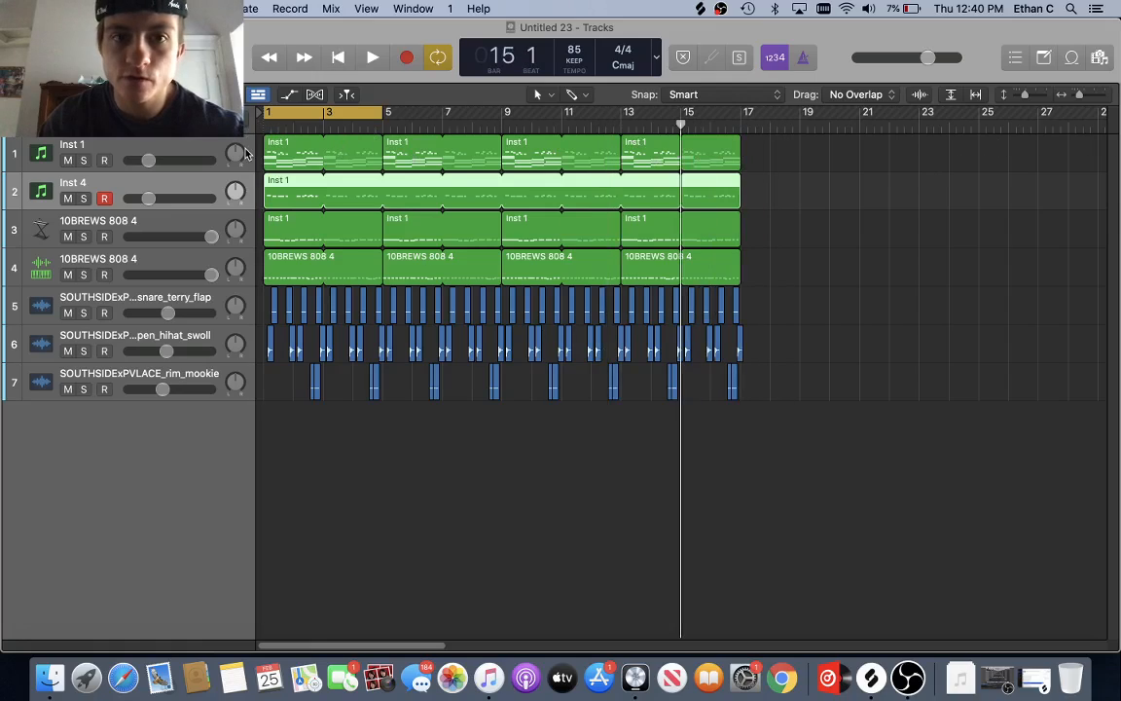
{"action": "left_click", "coordinate": [264, 127]}
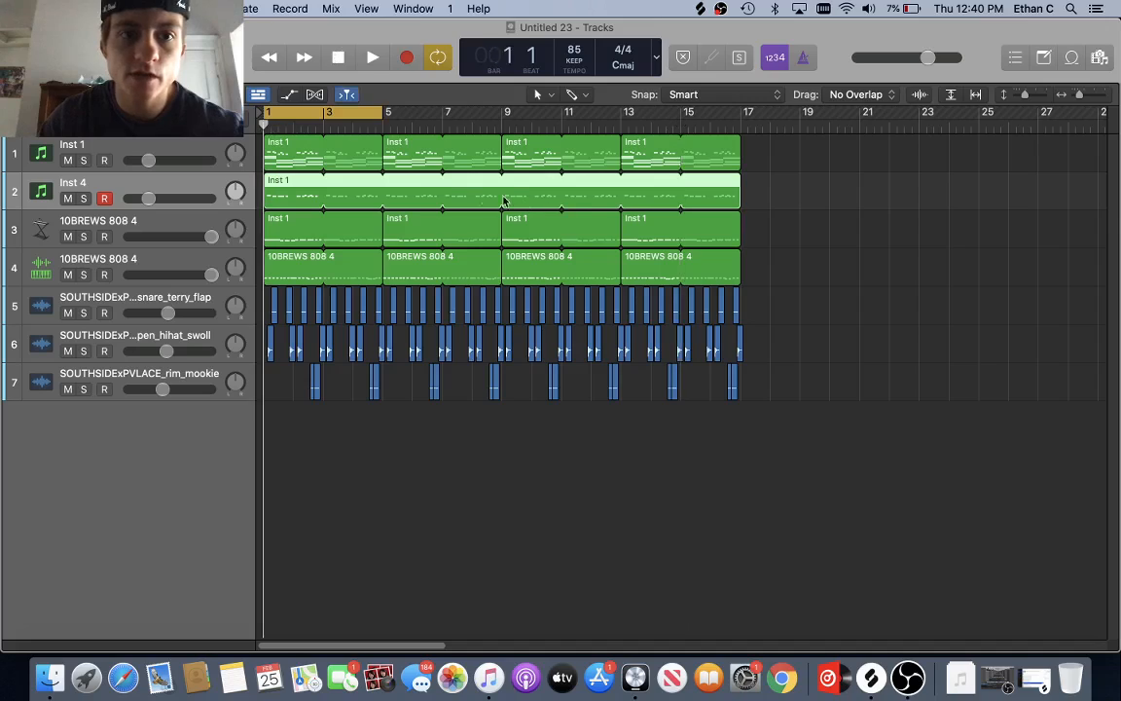
- Place the playhead at bar 3 of the arrangement
{"action": "key", "text": "super+Right"}
{"action": "key", "text": "super+Right"}
{"action": "key", "text": "super+Right"}
{"action": "key", "text": "super+Right"}
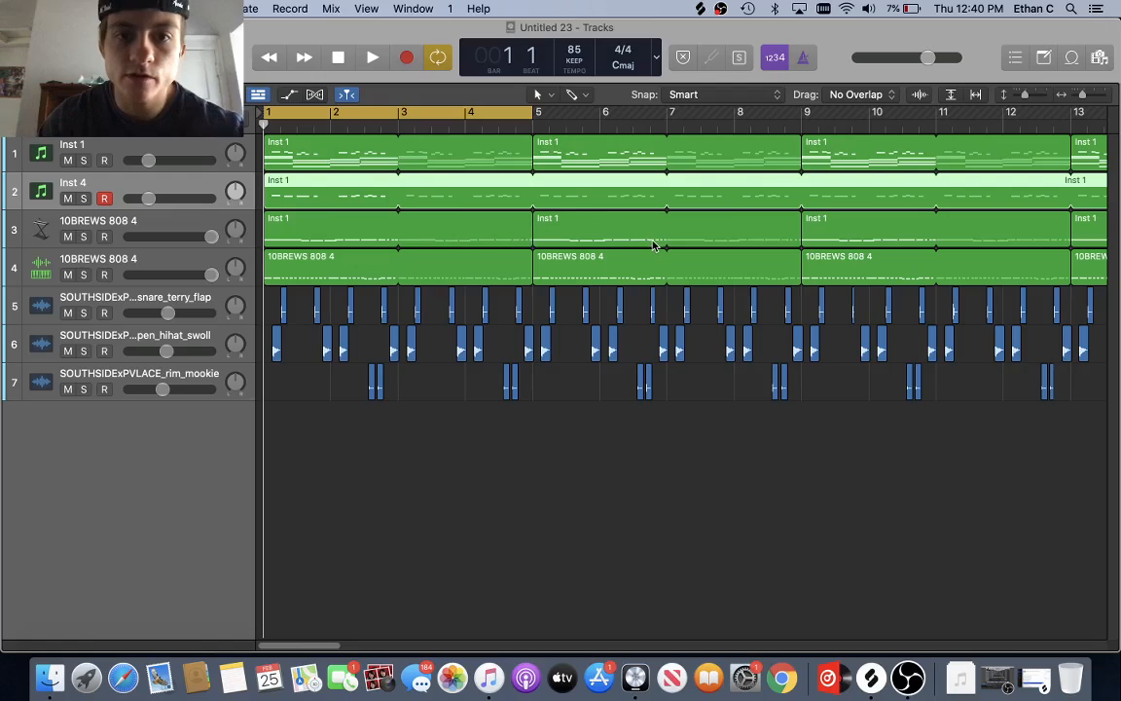
{"action": "key", "text": "super+Left"}
{"action": "key", "text": "super+Left"}
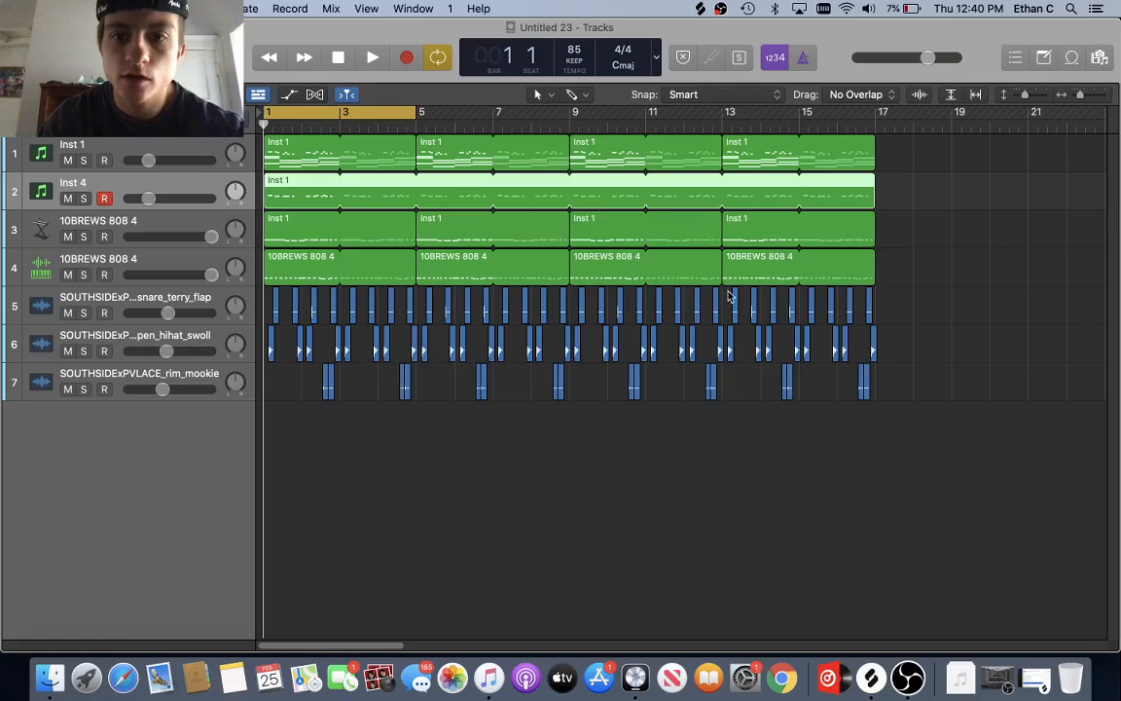
{"action": "key", "text": "super+Right"}
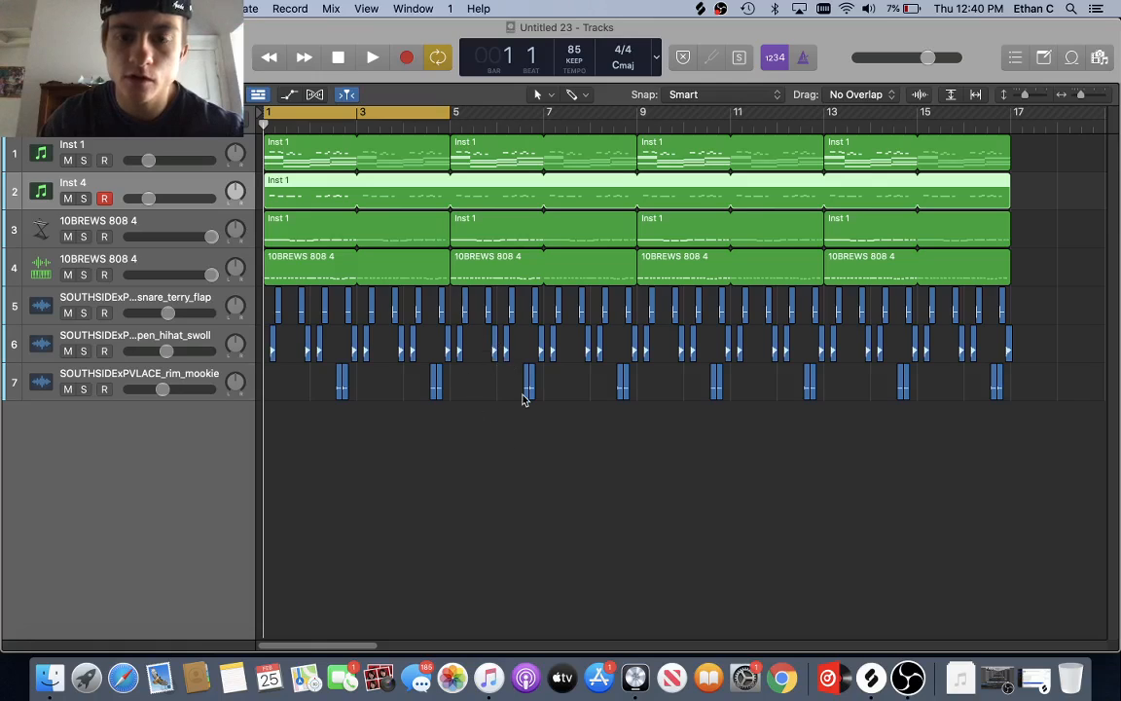
{"action": "key", "text": "super+Left"}
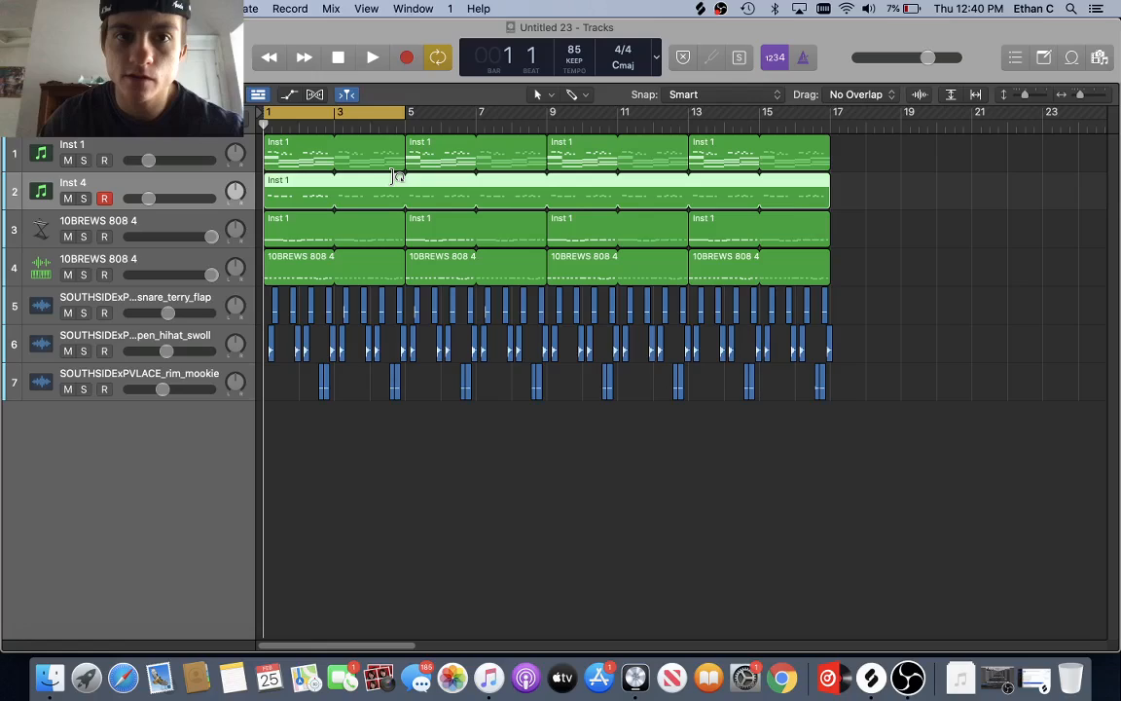
{"action": "left_click", "coordinate": [333, 128]}
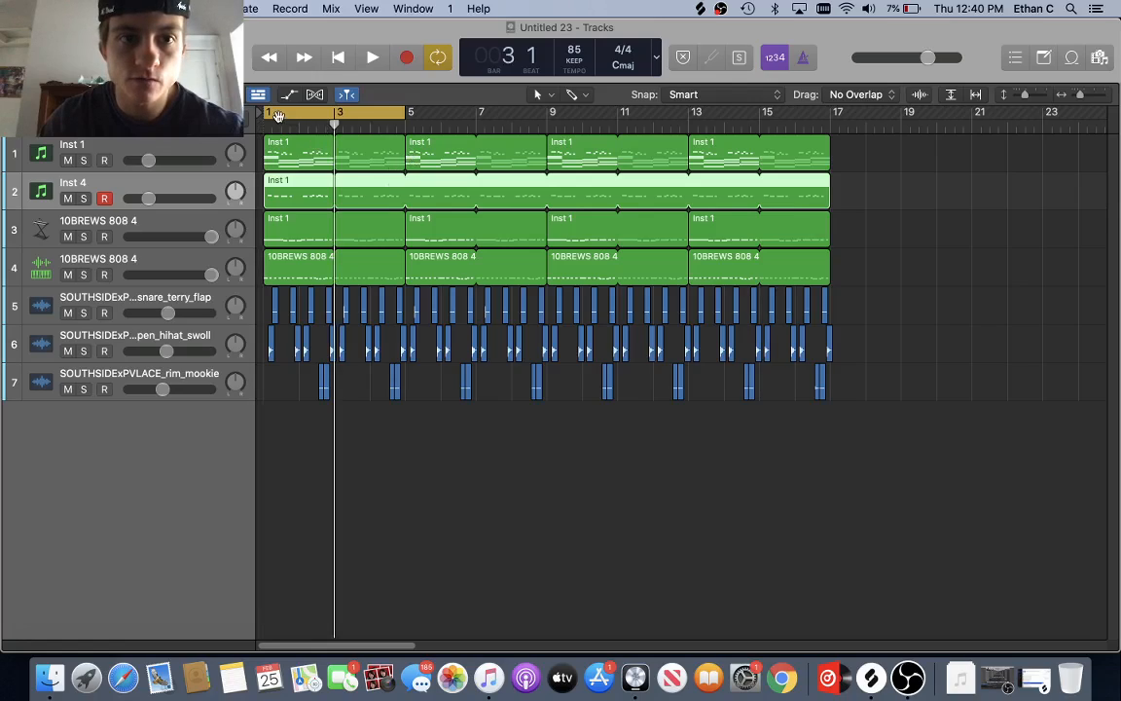